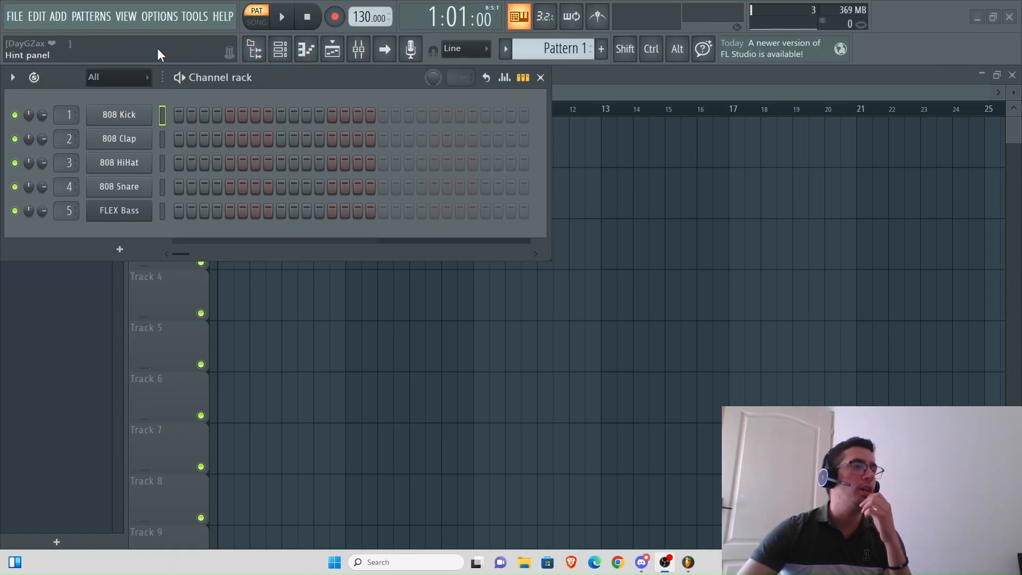
Step: Show the browser, expand the Packs folder and look through the installed sample packs
left_click(255, 50)
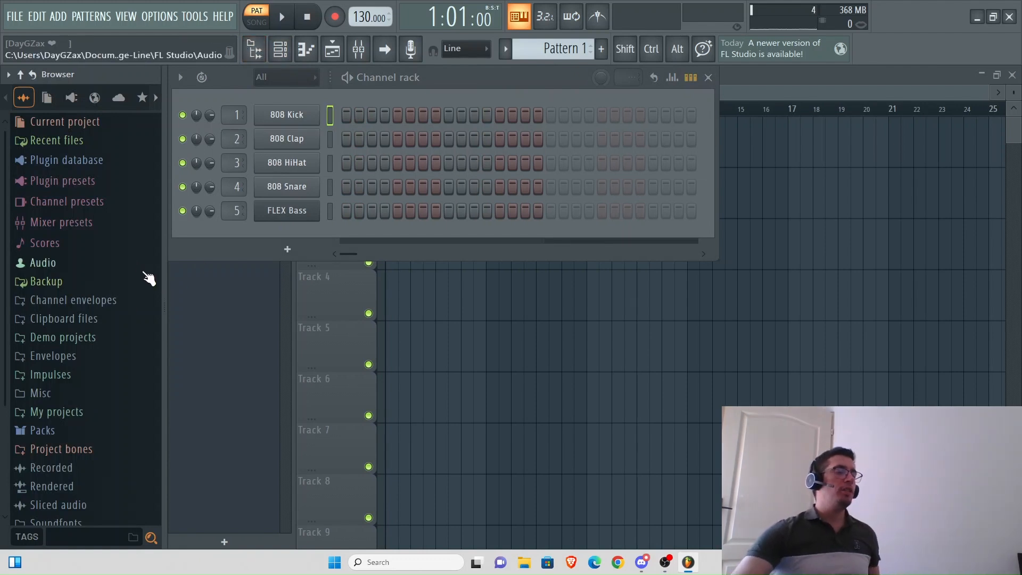
scroll(128, 255, "down", 5)
scroll(117, 231, "up", 5)
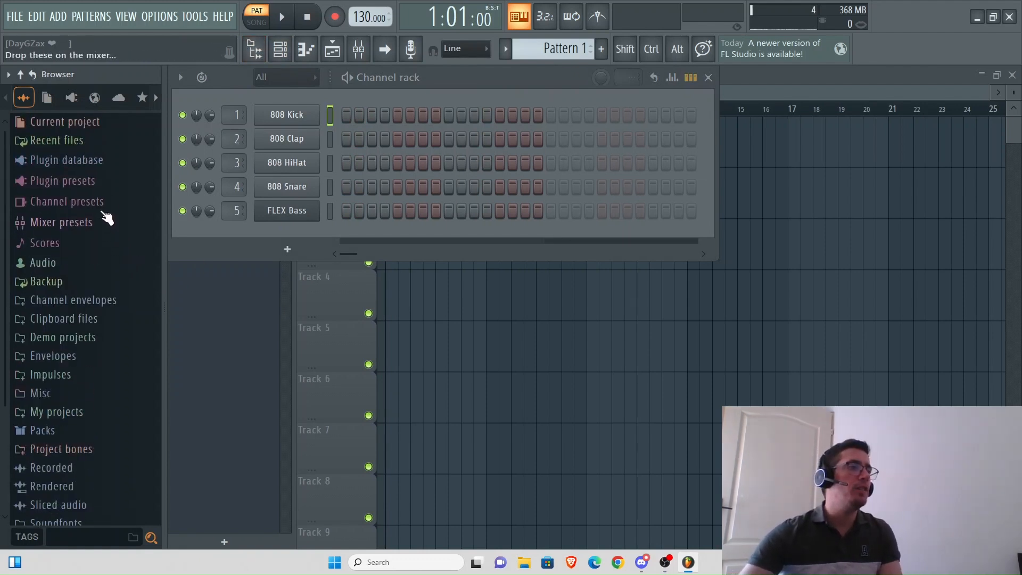
scroll(75, 210, "down", 5)
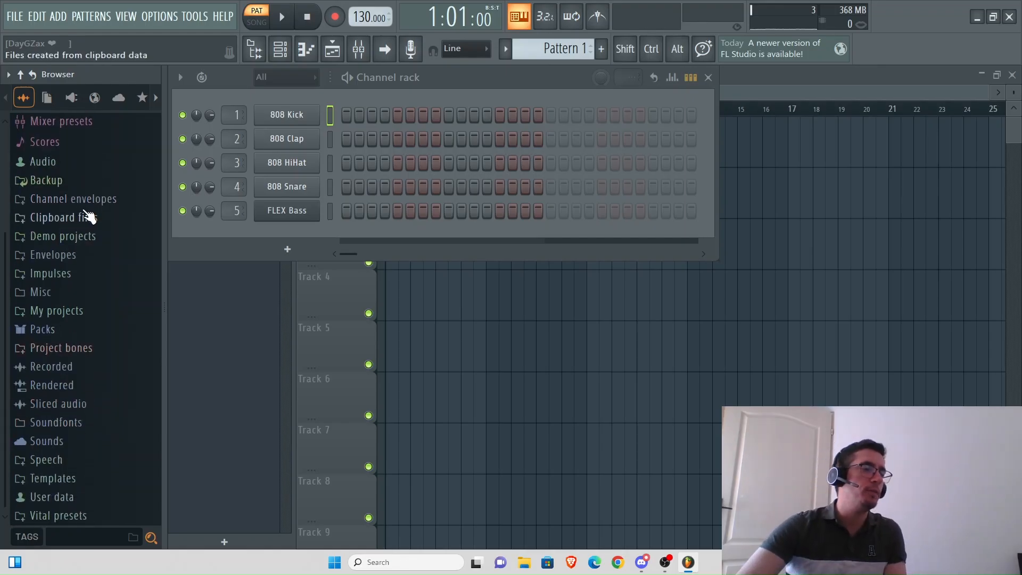
left_click(60, 331)
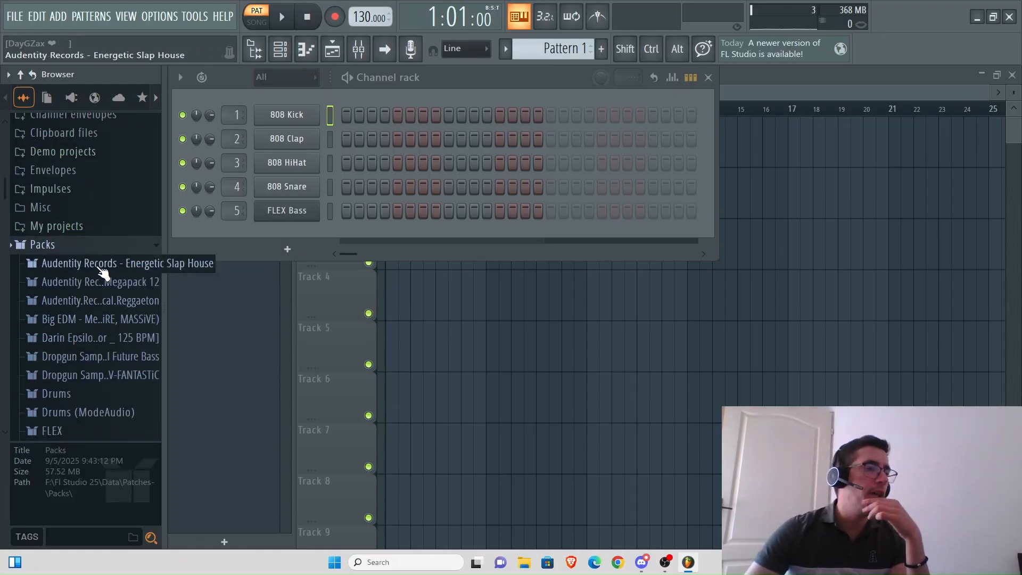
scroll(111, 274, "down", 3)
scroll(110, 274, "down", 12)
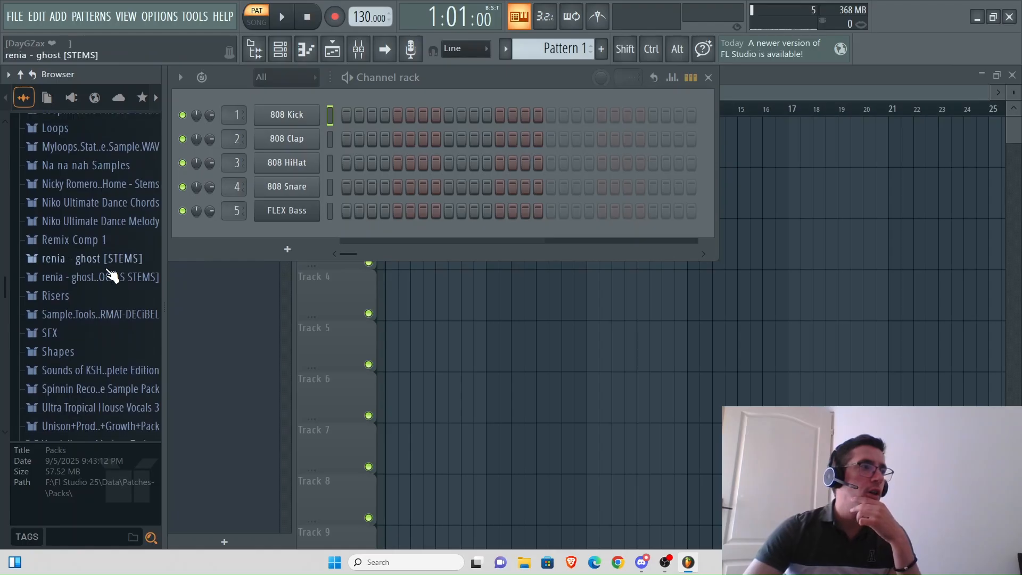
scroll(112, 273, "down", 5)
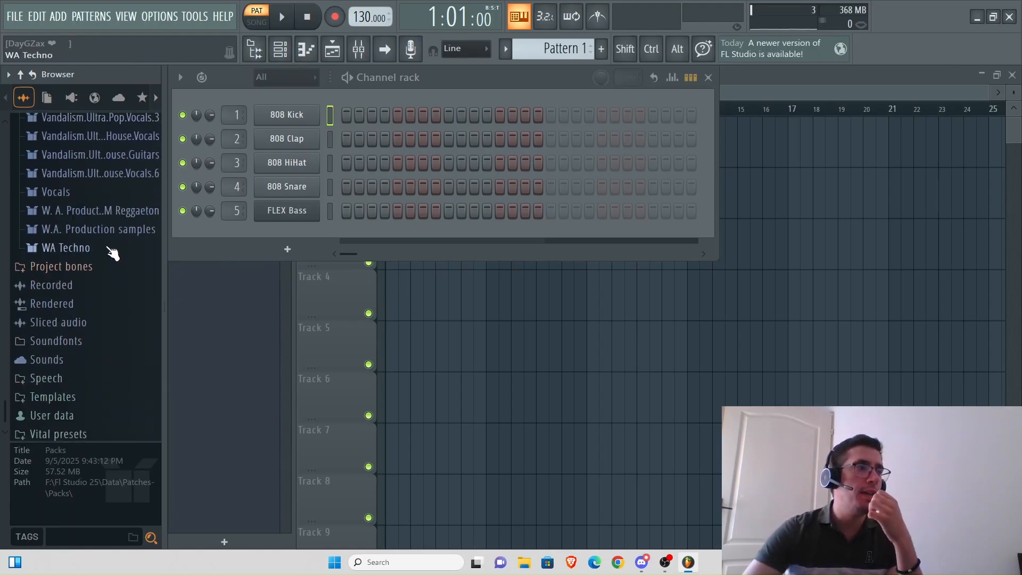
scroll(110, 249, "up", 20)
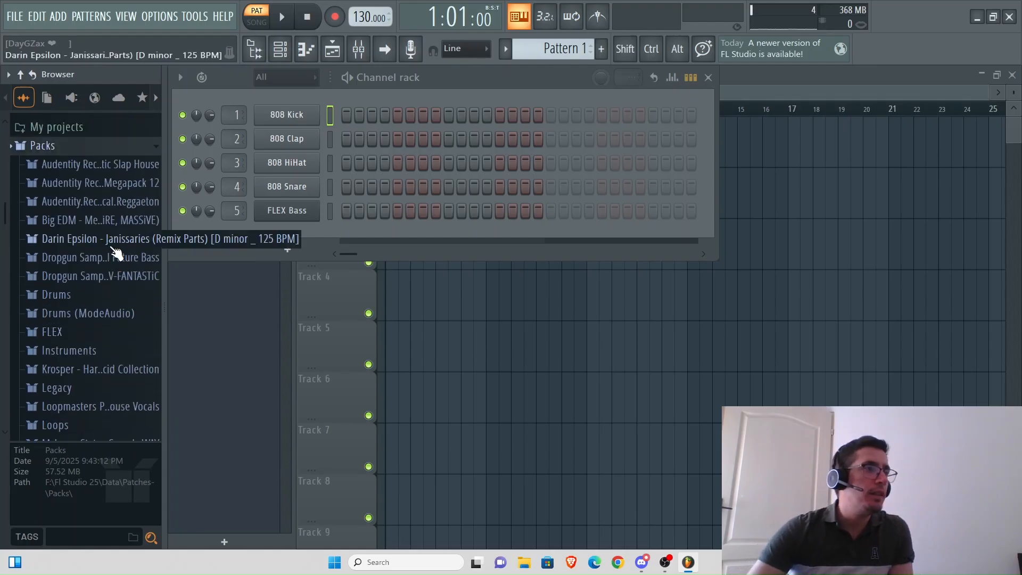
Step: Expand the Drums pack's Kicks folder, preview the 909 Kick and Chromo Kick samples, and collapse the folder
left_click(110, 296)
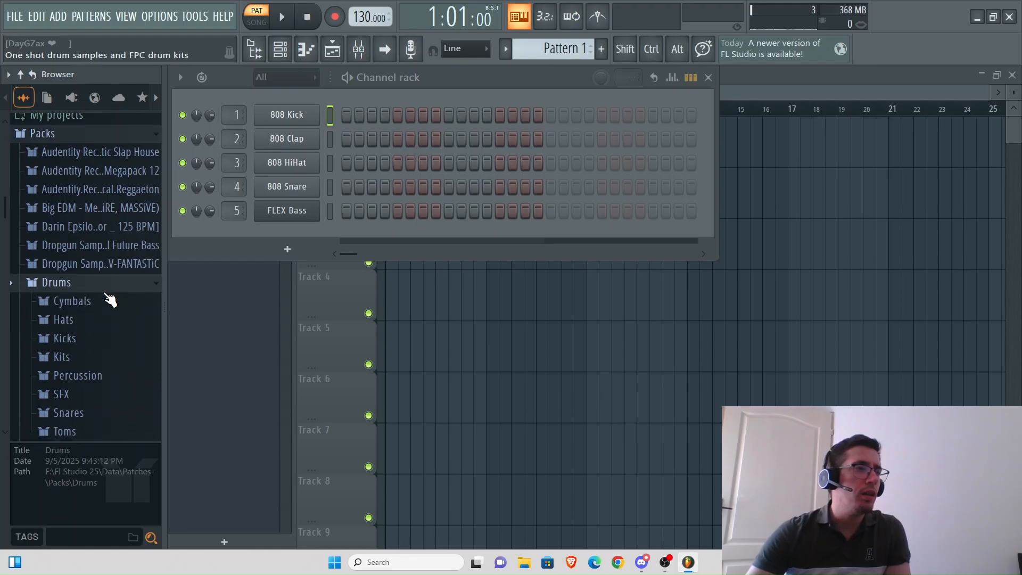
left_click(85, 339)
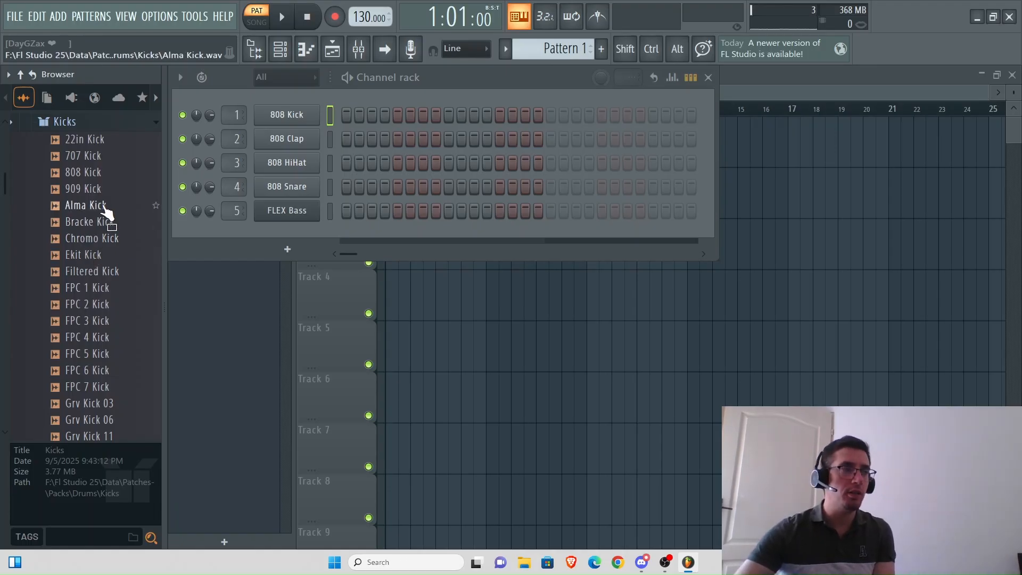
left_click(99, 190)
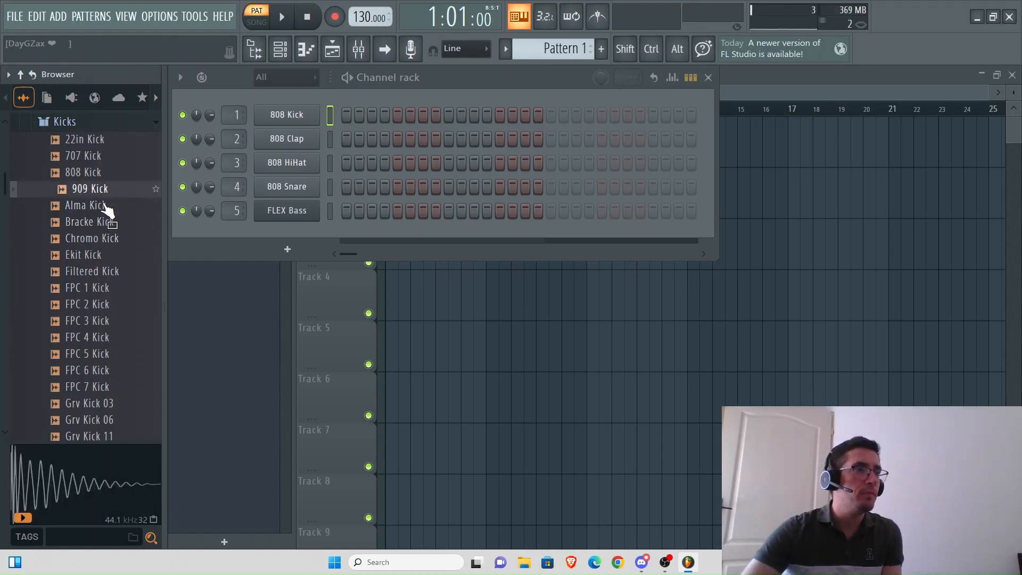
left_click(99, 239)
left_click(88, 128)
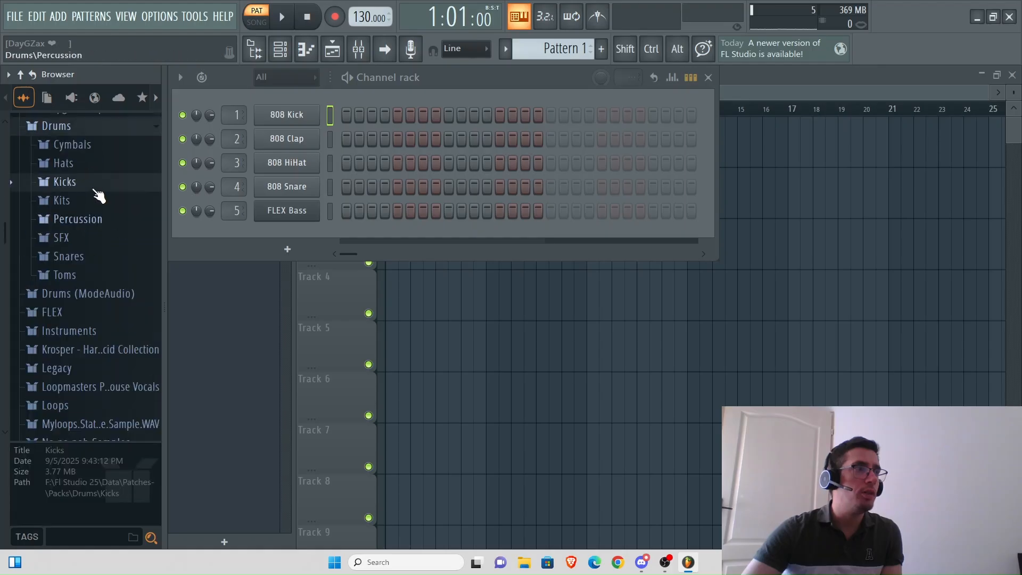
Step: Preview cymbal samples such as Ekit Cymbal 1 and Blang Crash, then collapse the Cymbals and Drums folders
scroll(101, 198, "up", 3)
left_click(98, 286)
left_click(92, 282)
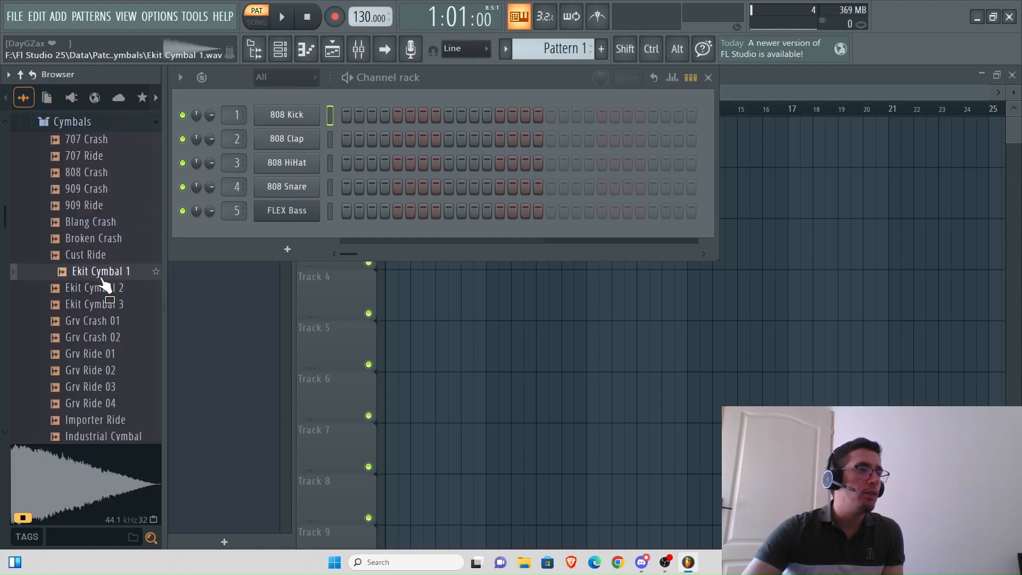
left_click(80, 355)
left_click(106, 222)
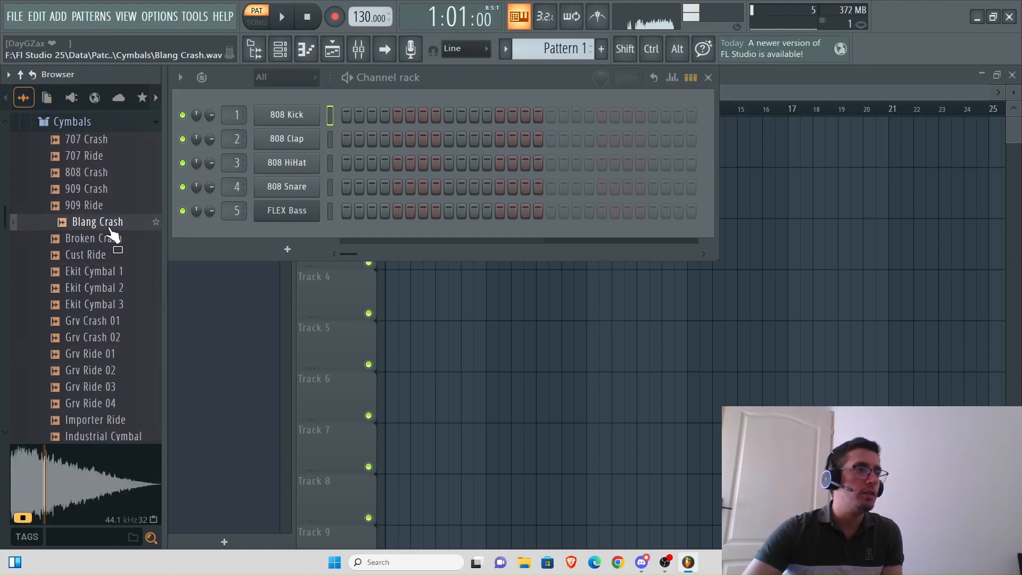
left_click(99, 126)
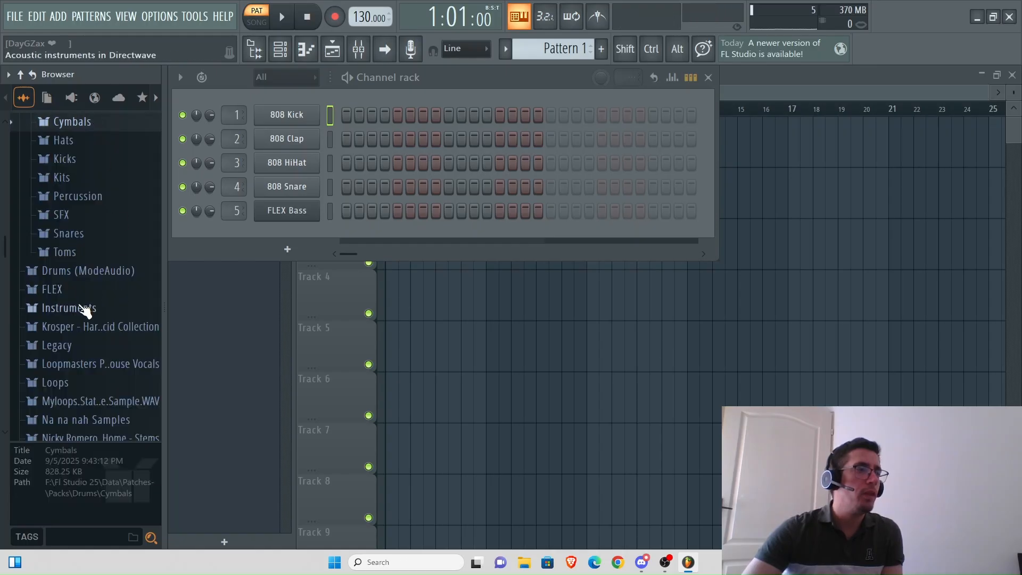
scroll(90, 288, "down", 3)
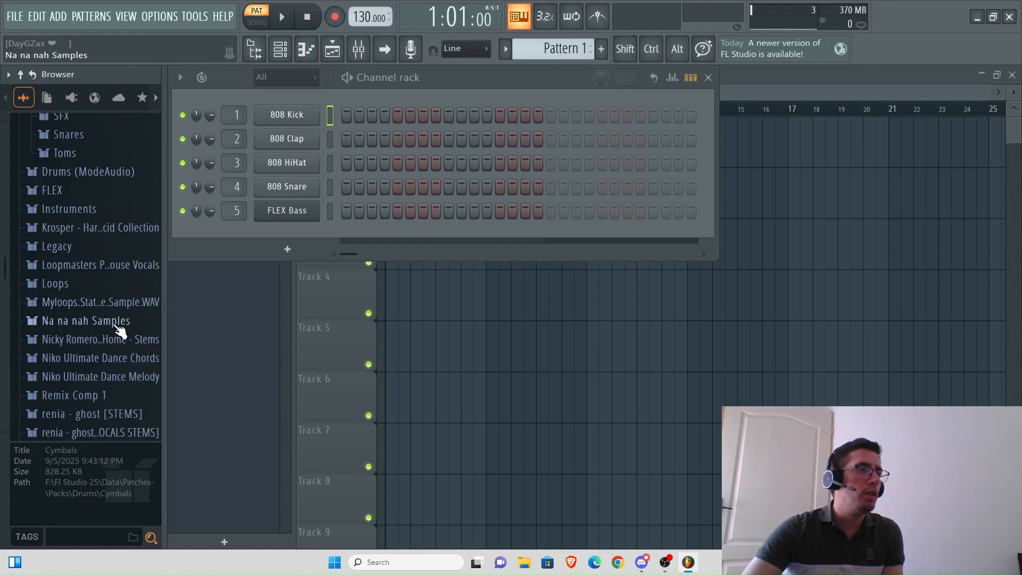
scroll(114, 317, "up", 9)
left_click(108, 303)
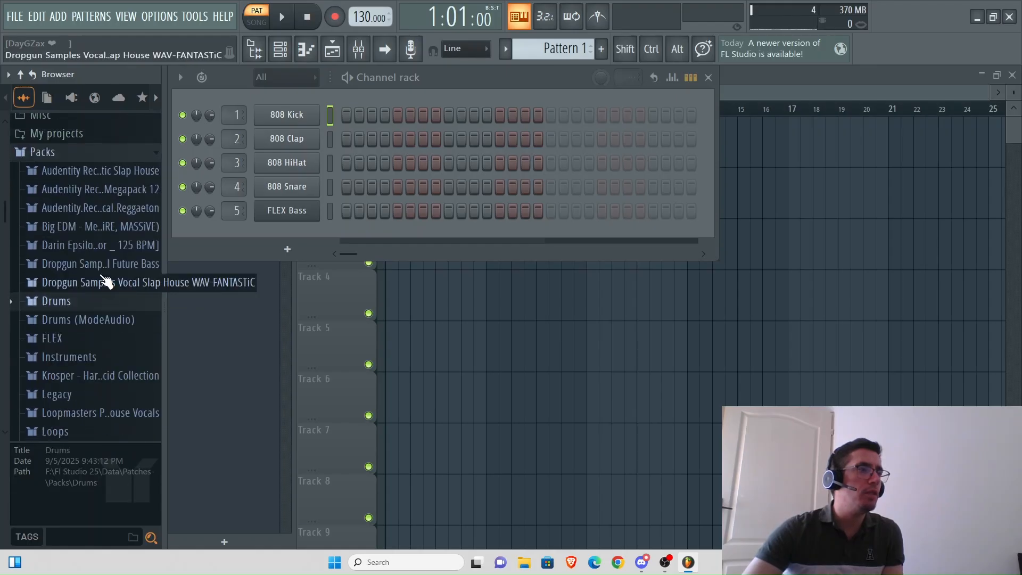
Step: Preview the House Angel hi-hat and full loops in the Dance Drum Loops folder of Sounds of KSHMR Vol 4, then collapse that folder
scroll(128, 213, "down", 10)
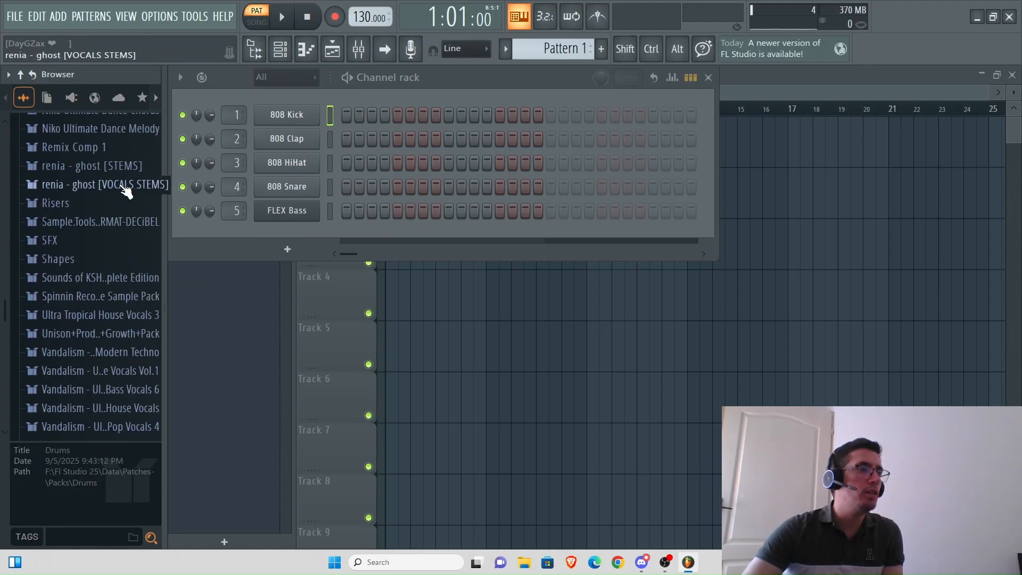
left_click(118, 278)
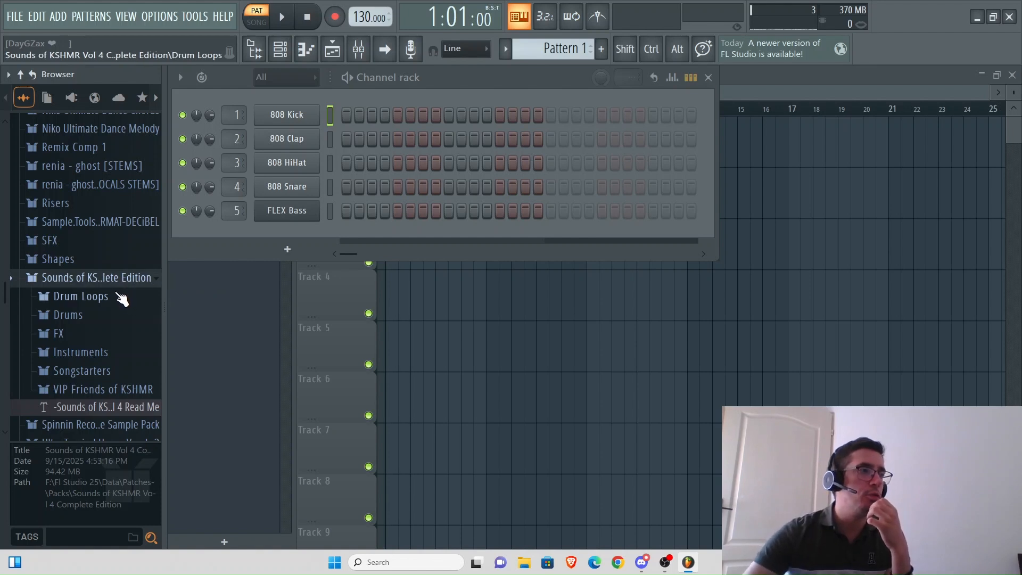
left_click(120, 298)
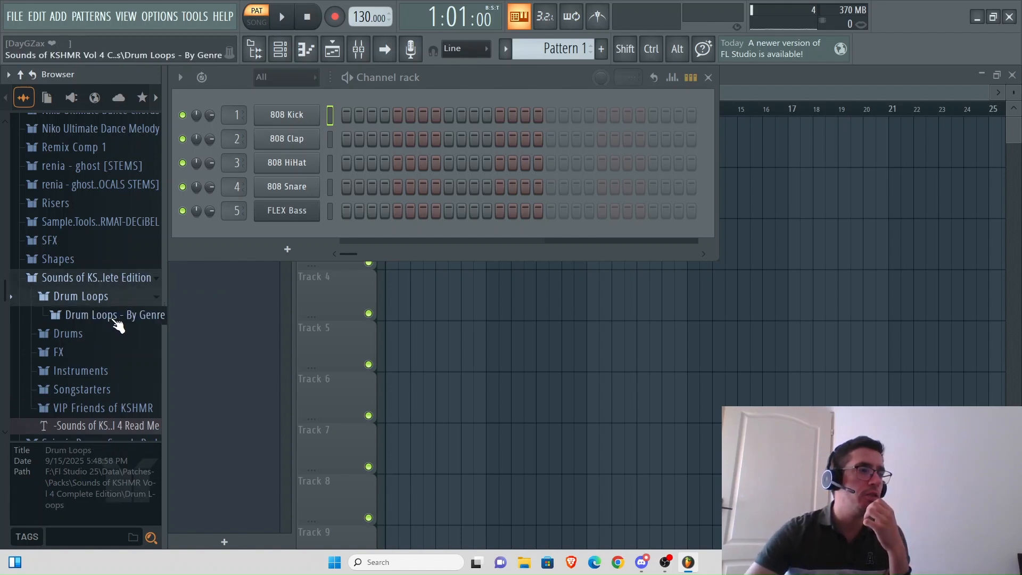
left_click(118, 317)
left_click(118, 330)
left_click(115, 277)
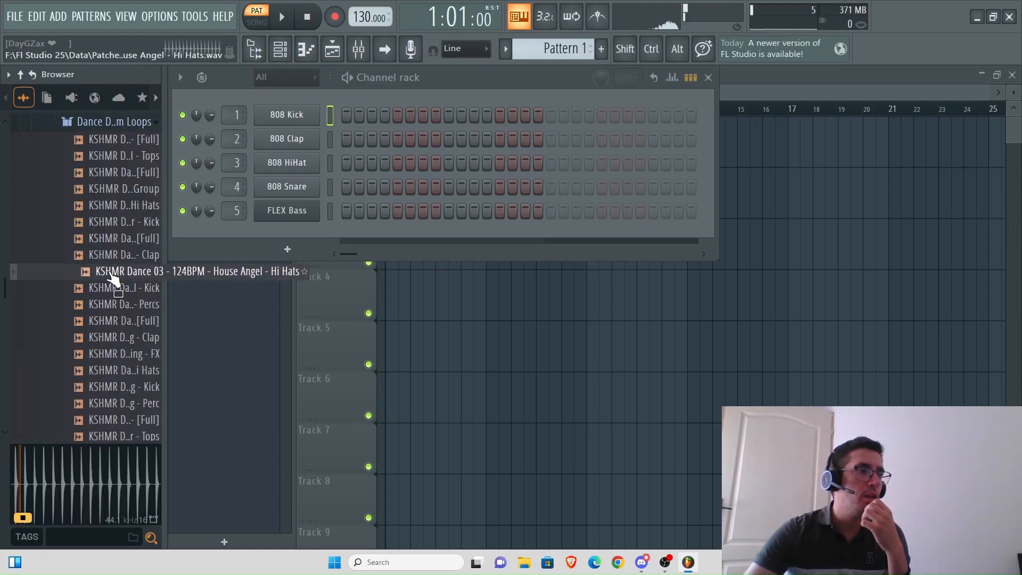
left_click(115, 210)
left_click(114, 238)
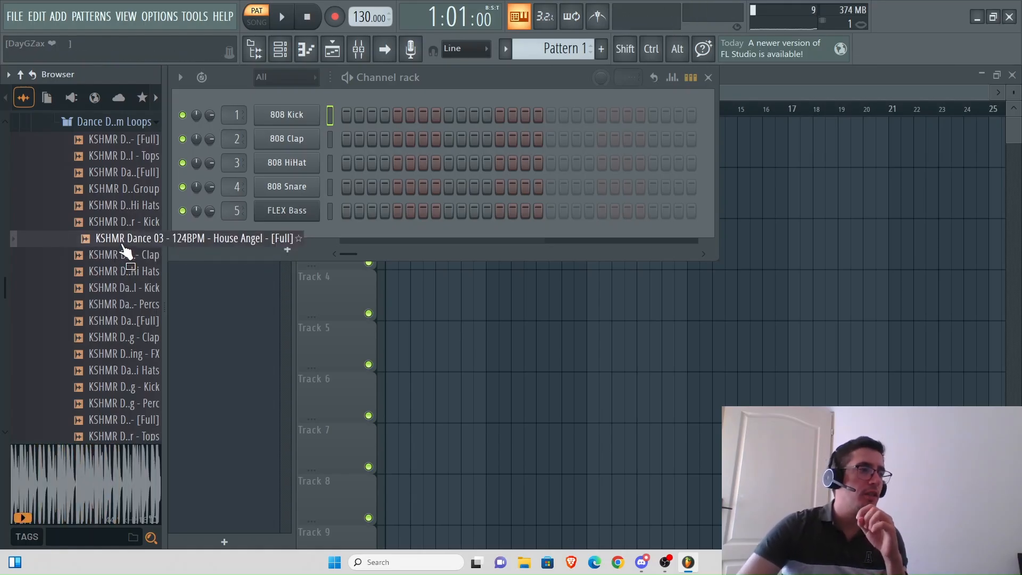
left_click(103, 125)
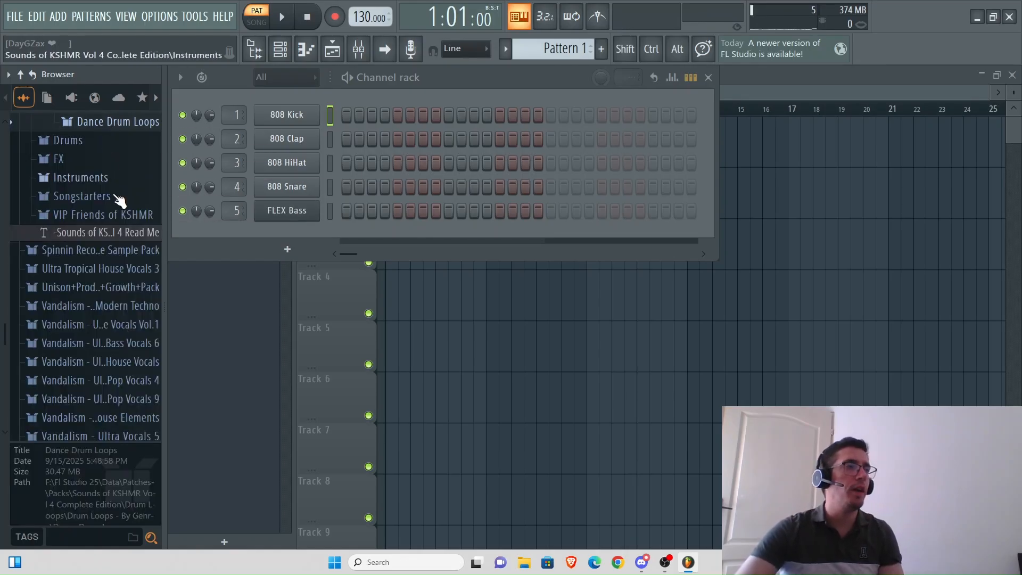
Step: Look over the pack list again and collapse the Sounds of KSHMR Vol 4 Complete Edition pack
scroll(123, 213, "up", 5)
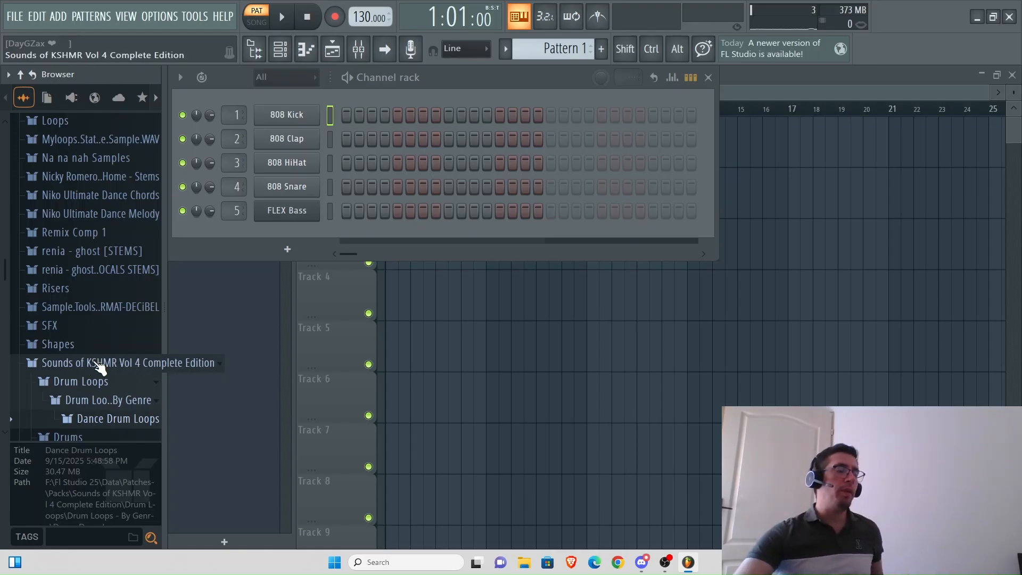
scroll(50, 203, "up", 10)
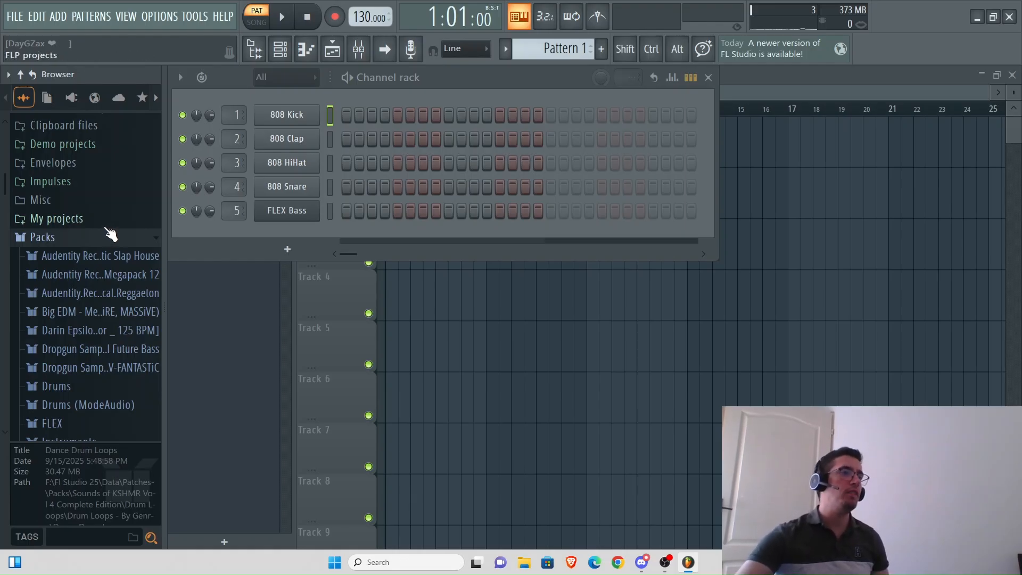
scroll(85, 277, "down", 10)
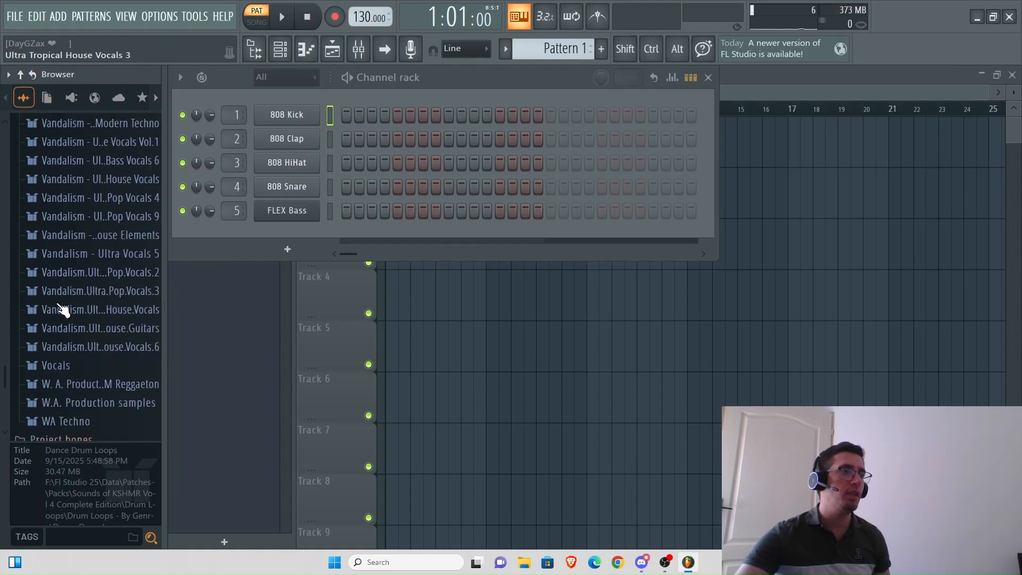
scroll(63, 224, "up", 5)
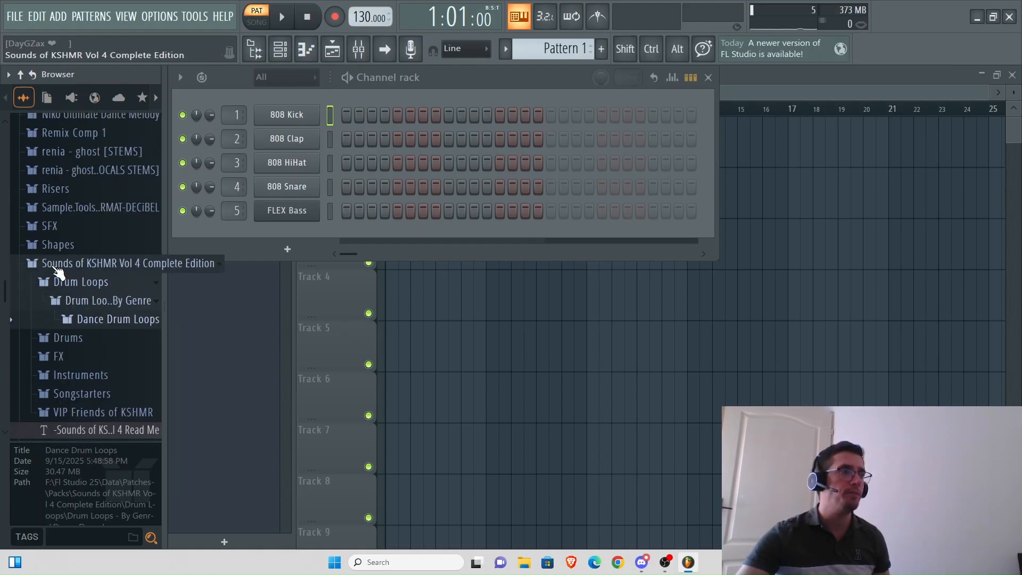
scroll(58, 273, "up", 3)
left_click(80, 363)
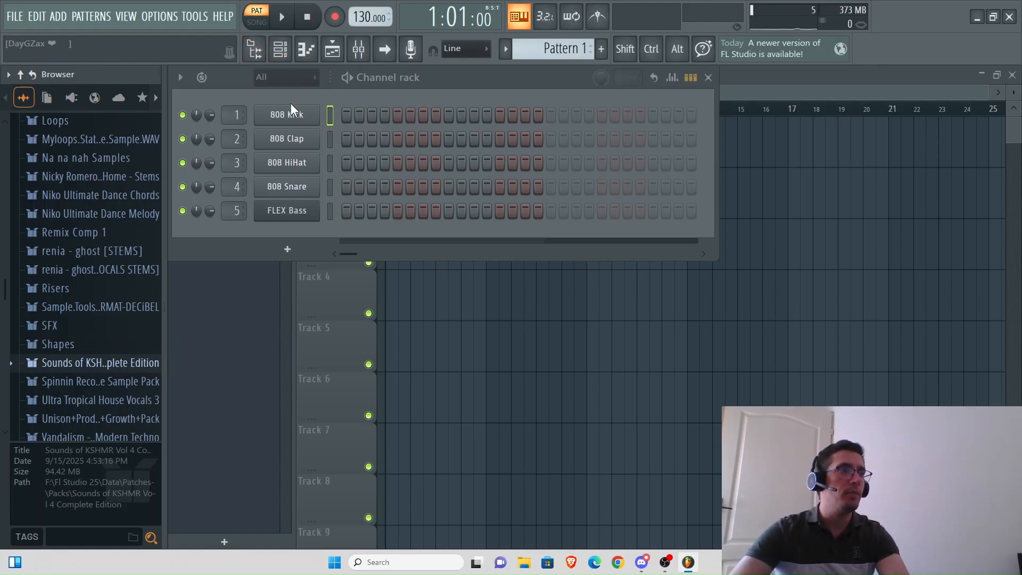
Step: Hide the channel rack and show it again
left_click(281, 52)
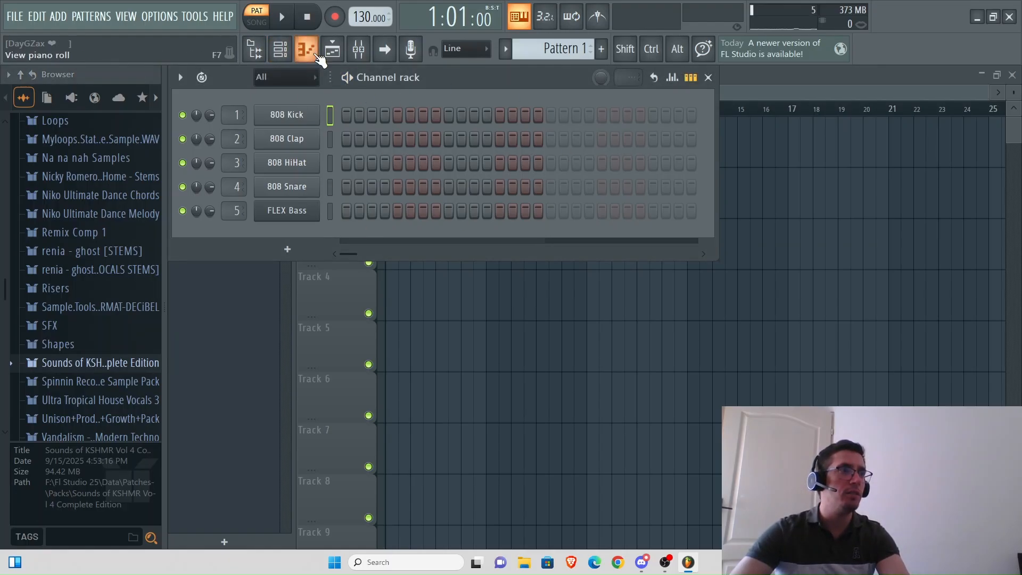
left_click(287, 53)
left_click(288, 53)
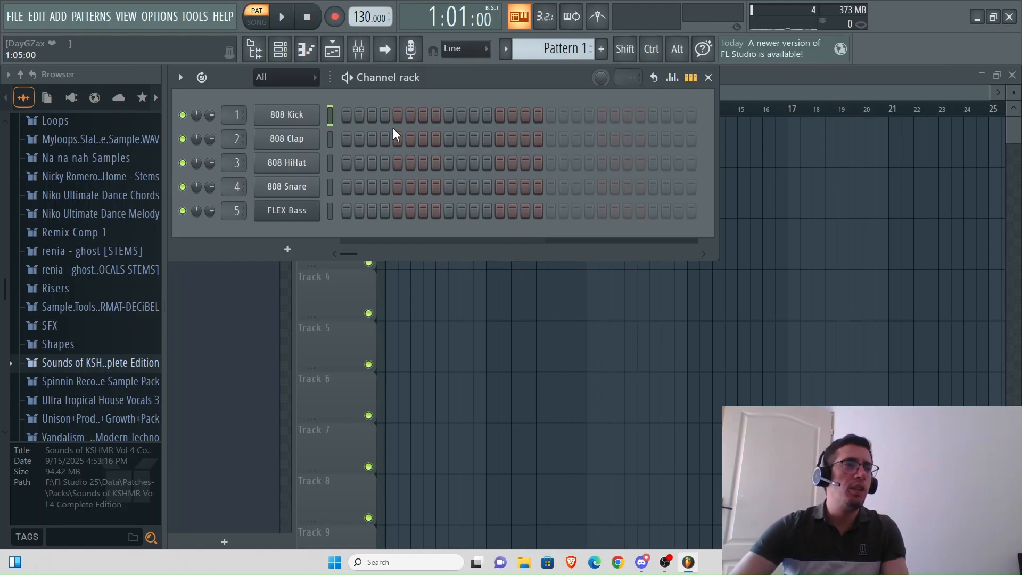
Step: Open the 808 Kick, Clap, HiHat and Snare channels one after another and audition their sounds
left_click(304, 117)
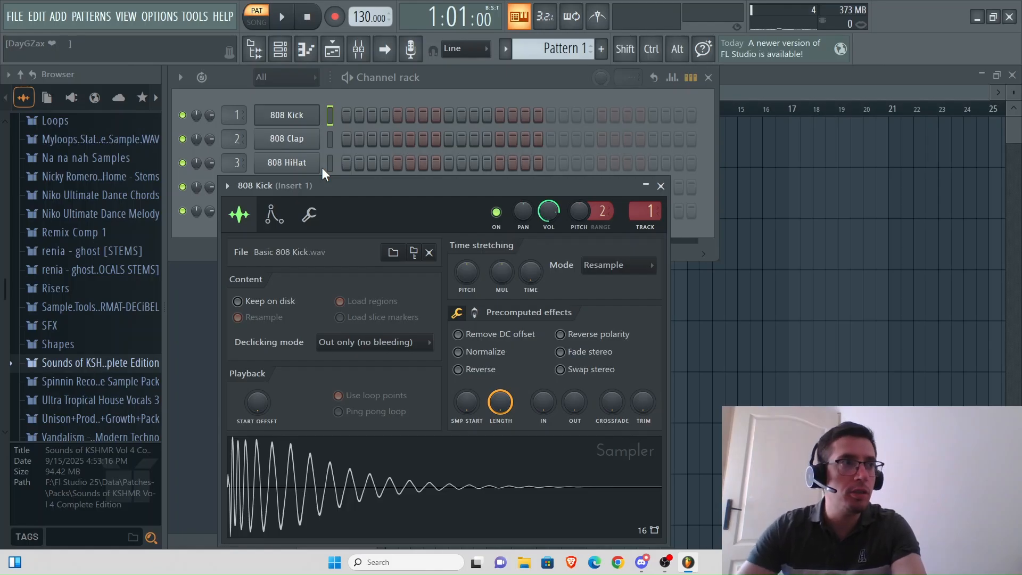
key("z")
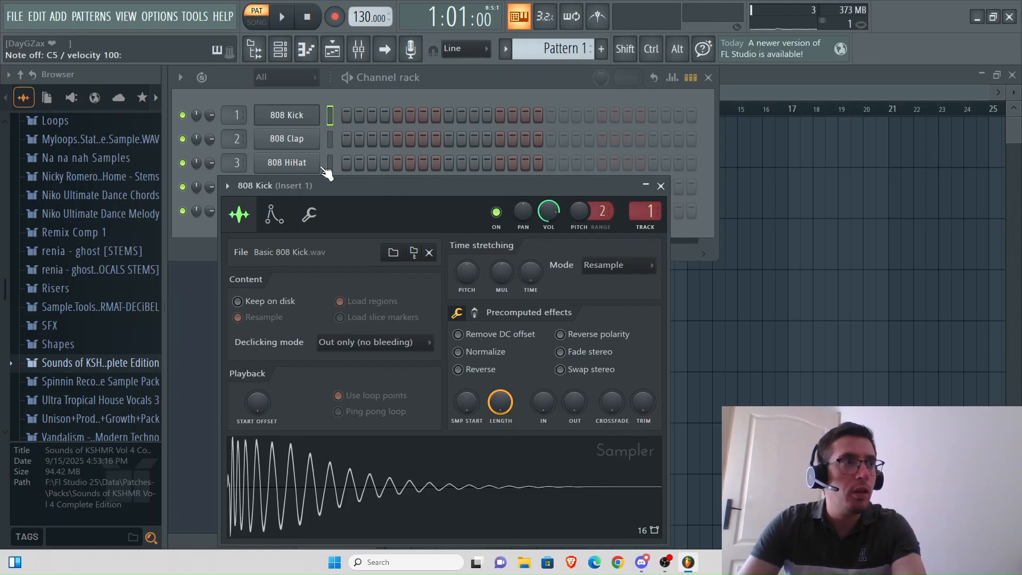
left_click(295, 139)
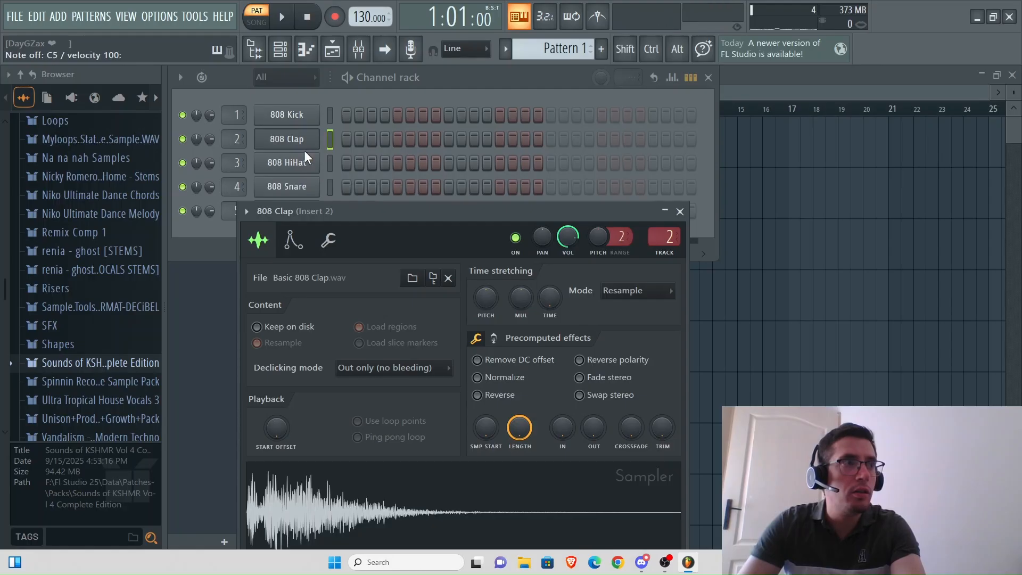
left_click(310, 165)
key("z")
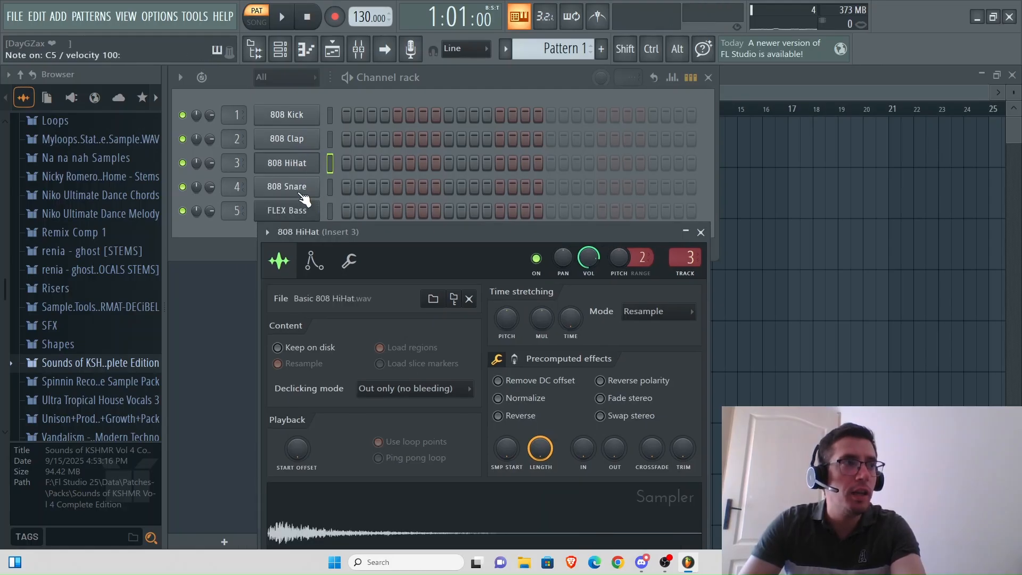
left_click(301, 194)
key("z")
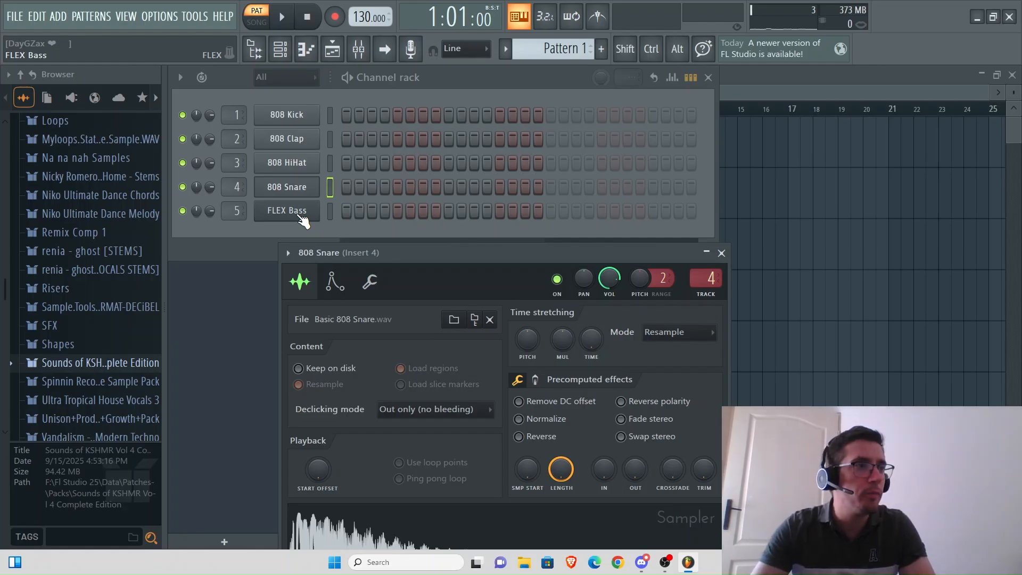
Step: Open the FLEX Bass channel's plugin and move its window up to reveal more of its controls
left_click(301, 215)
left_click_drag(608, 276, 500, 128)
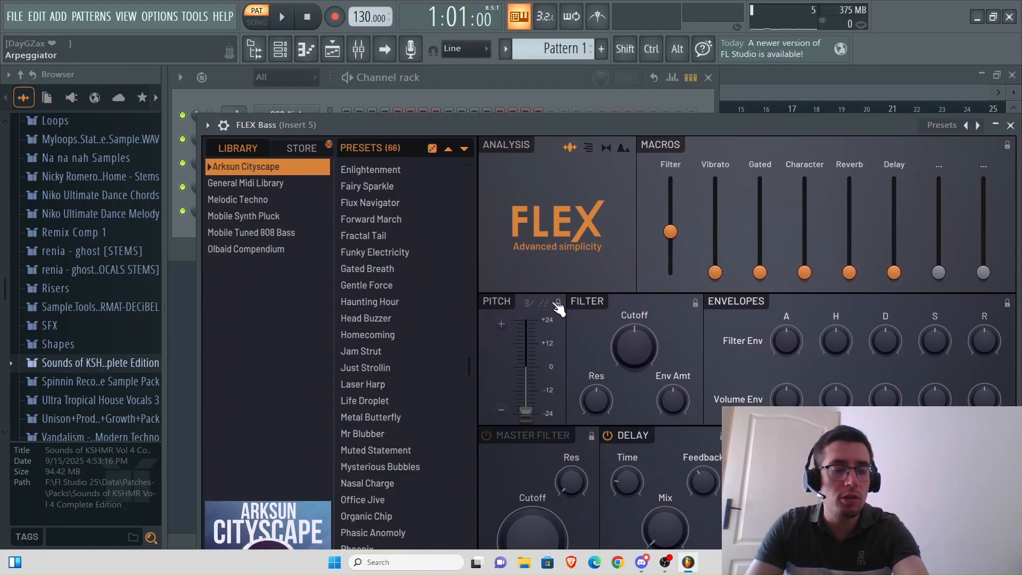
Step: Play a series of notes on the FLEX Bass instrument from the computer keyboard to audition its sound
mouse_move(646, 125)
left_mouse_down()
mouse_move(600, 118)
mouse_move(646, 124)
left_mouse_up()
key("q")
key("v")
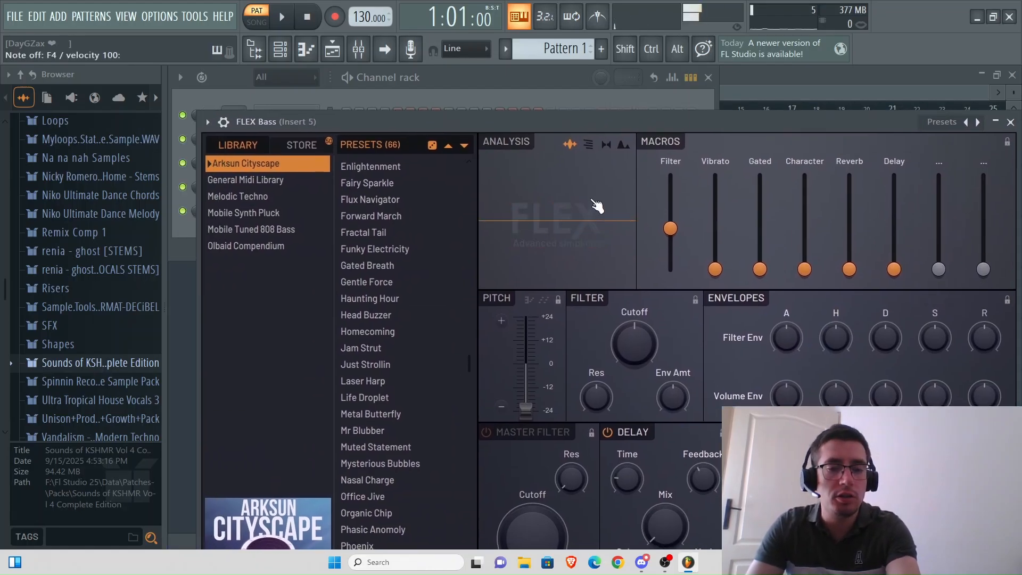
key("b")
key("u")
key("i")
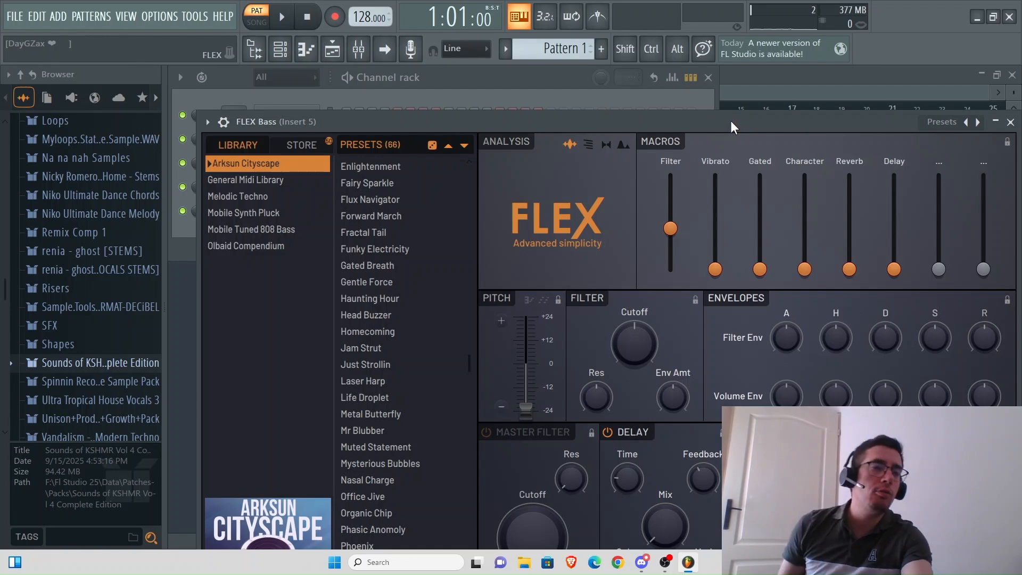
key("x")
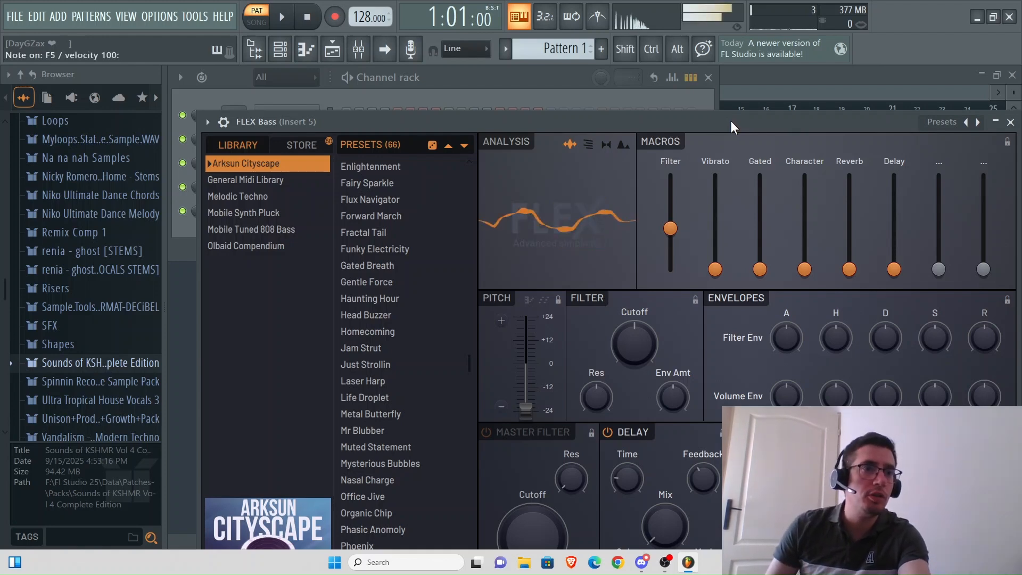
key("n")
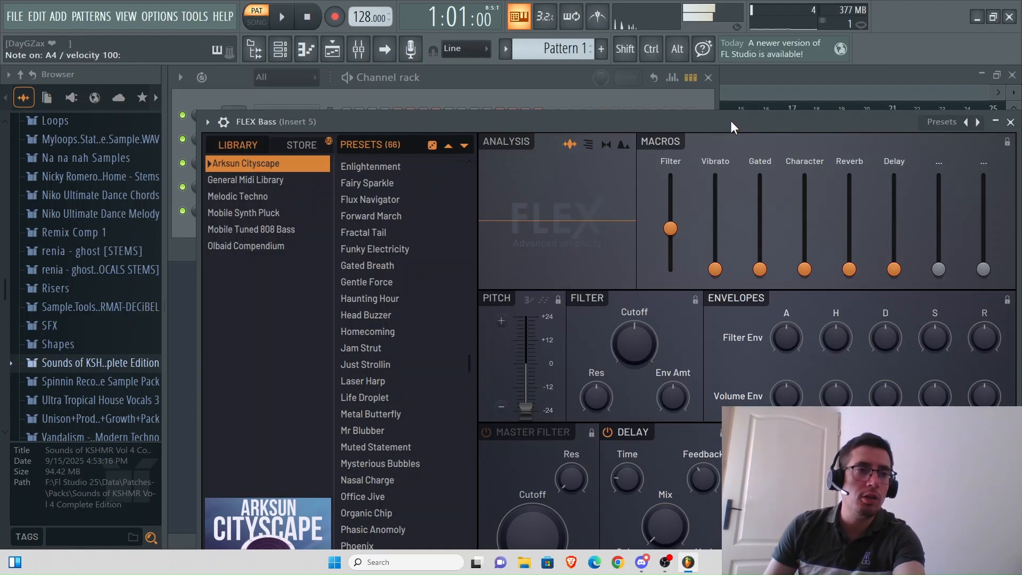
key("q")
key("q")
key("q")
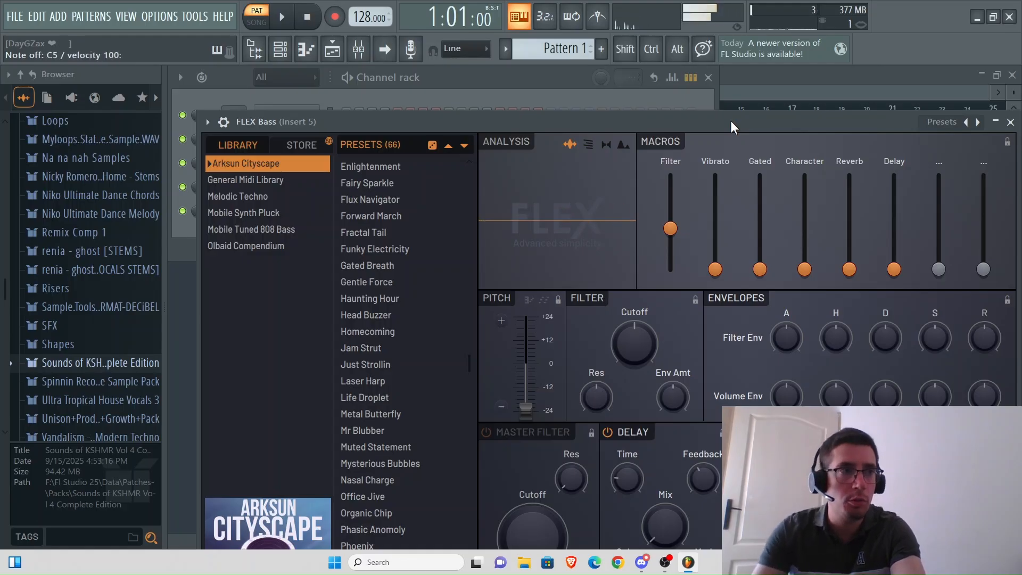
key("r")
key("r")
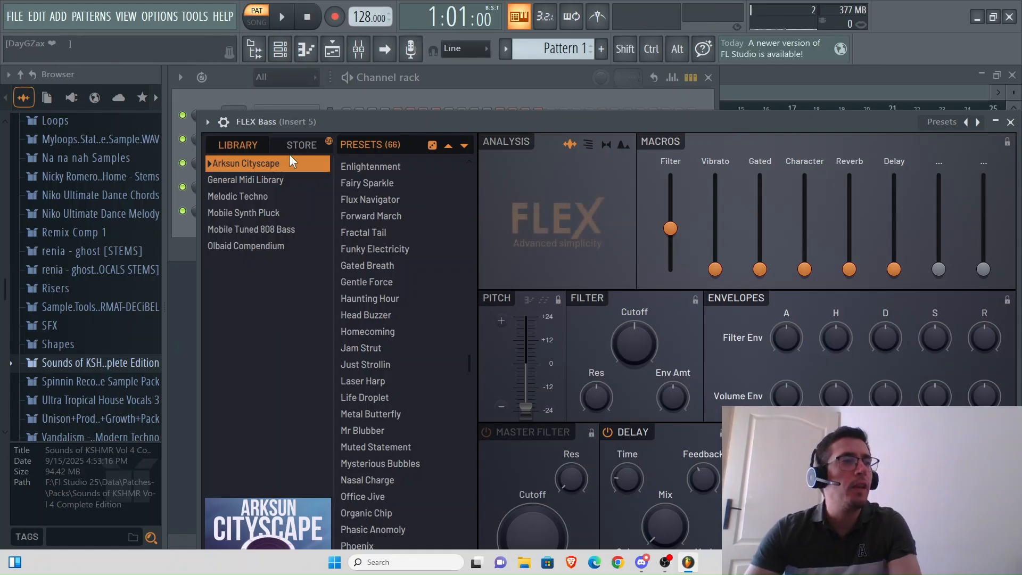
Step: Open the FLEX Bass piano roll, compare its notes with the steps in the channel rack, and return to bar 1
left_click(307, 50)
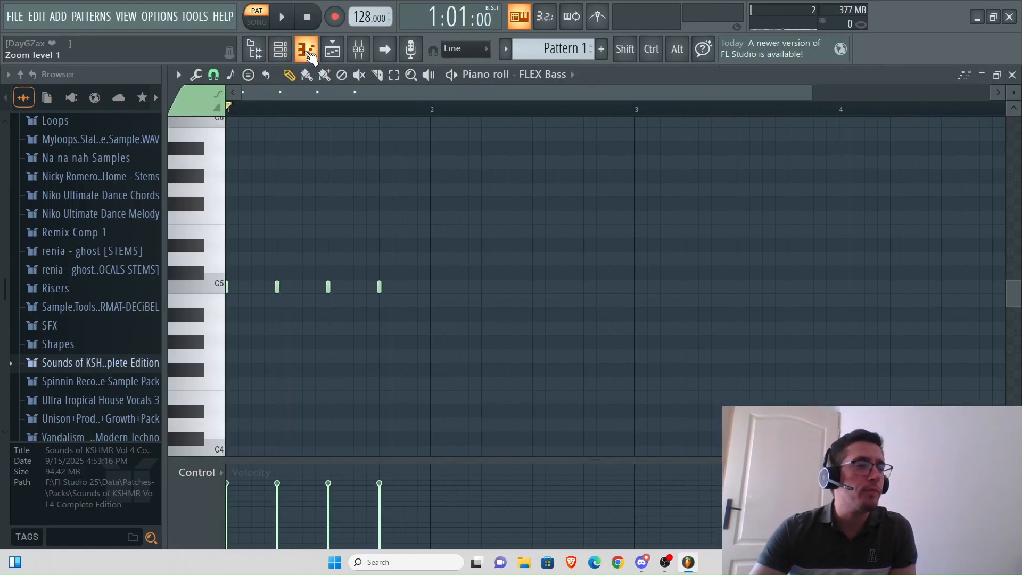
left_click(280, 49)
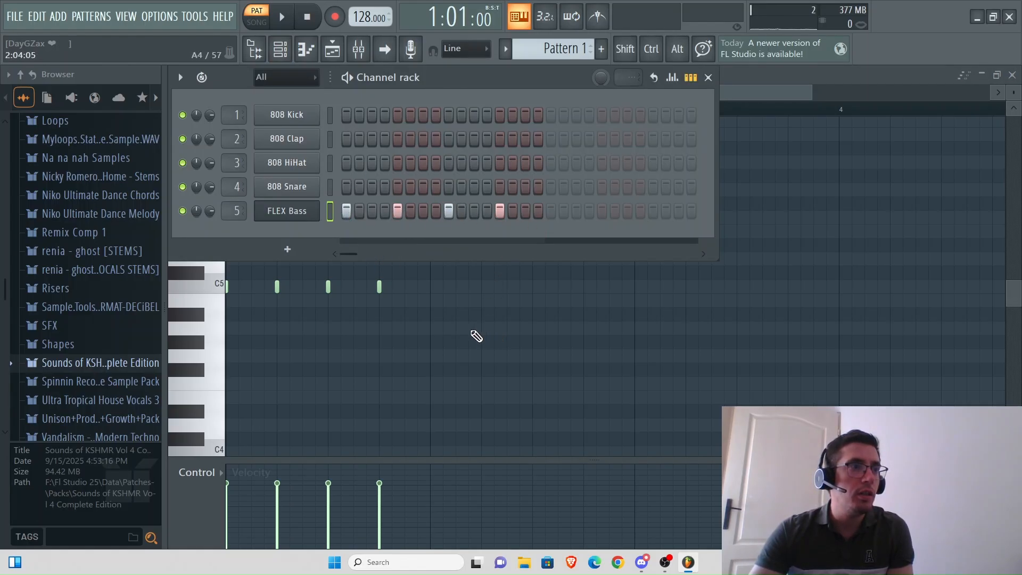
left_click(471, 330)
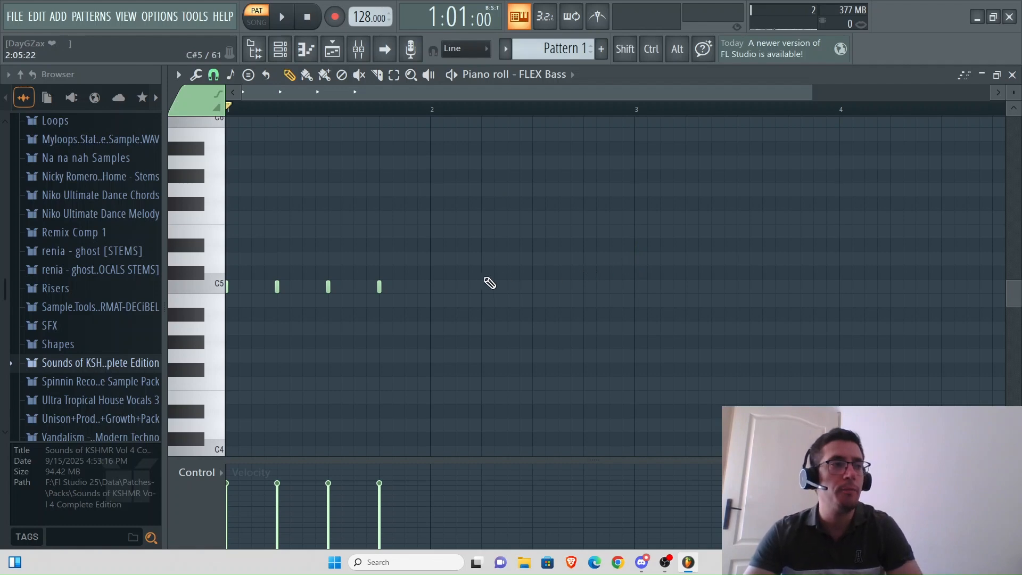
scroll(365, 119, "up", 4)
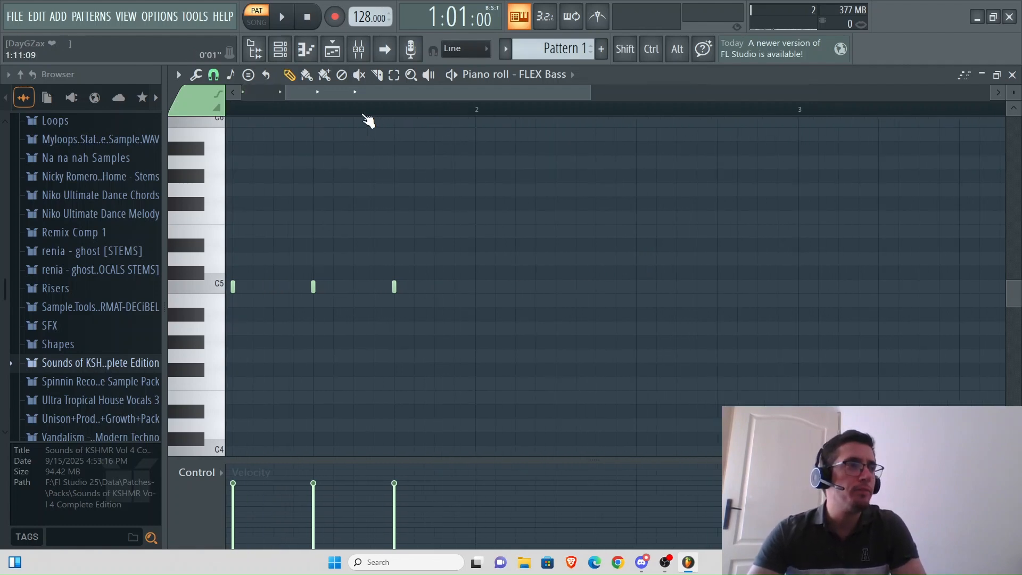
left_click_drag(336, 97, 314, 98)
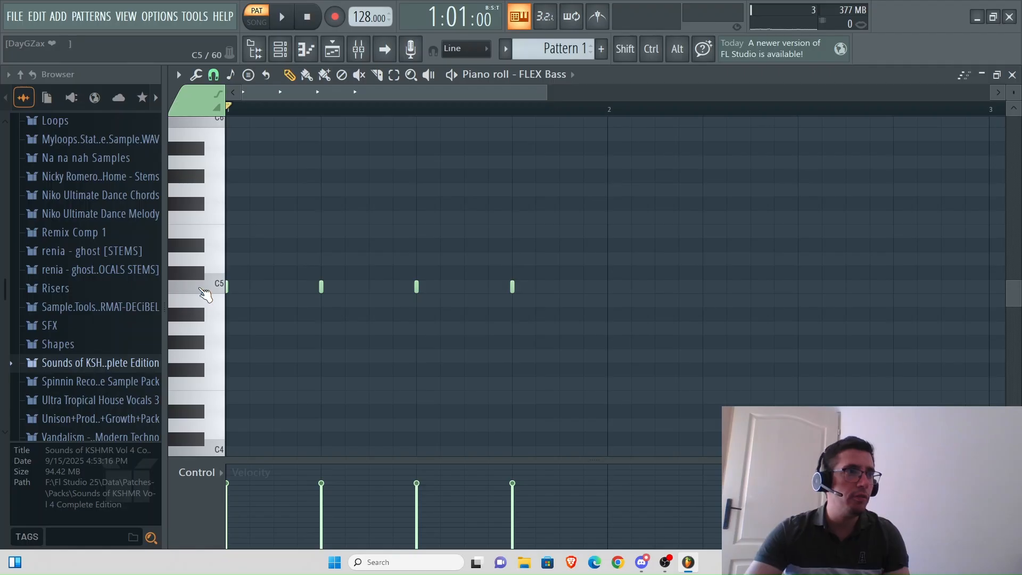
Step: Audition C5 and various higher and lower pitches on the piano roll's keyboard
left_click(206, 288)
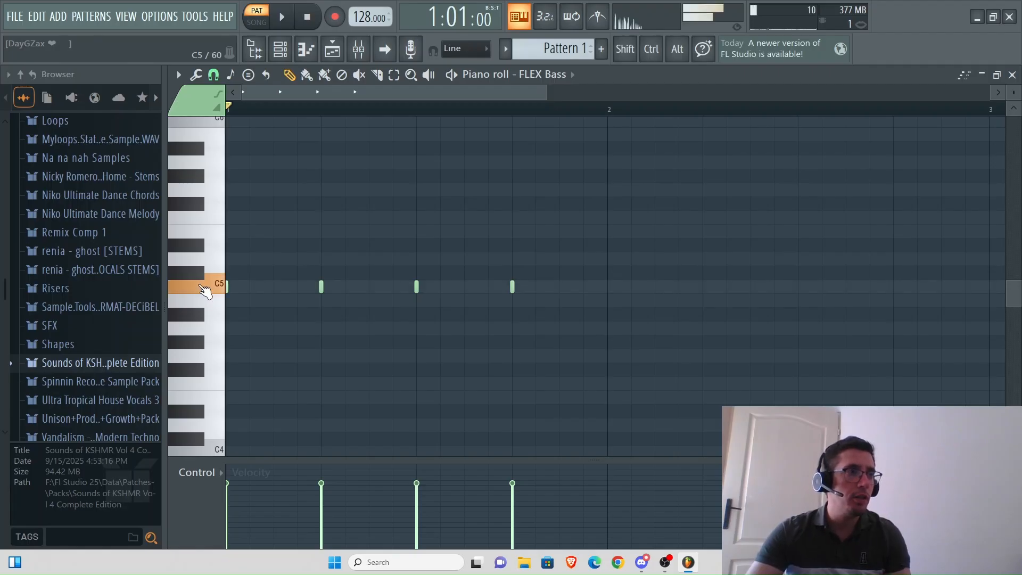
left_click(200, 246)
left_click(201, 204)
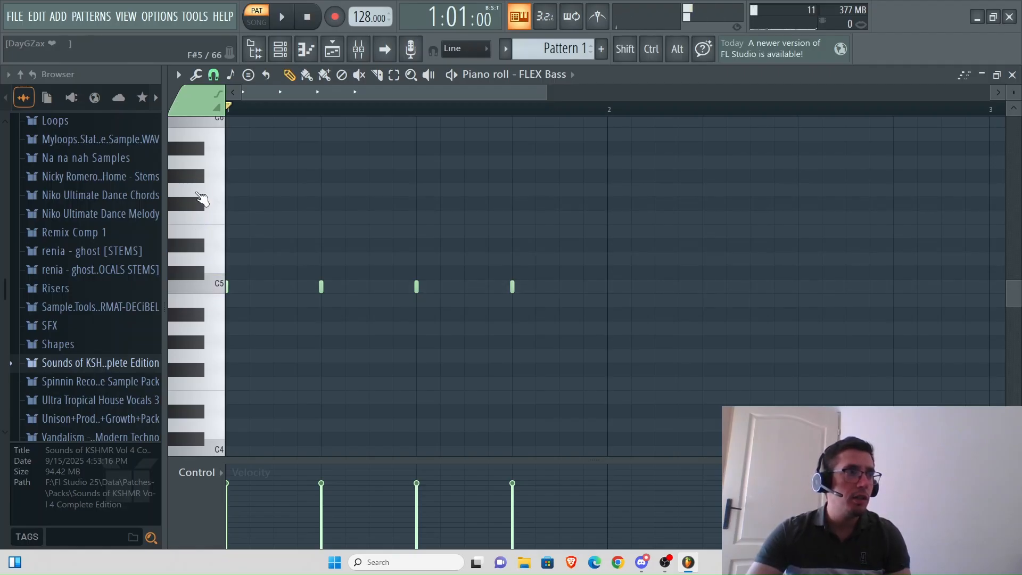
left_click(201, 176)
left_click(205, 385)
left_click(206, 330)
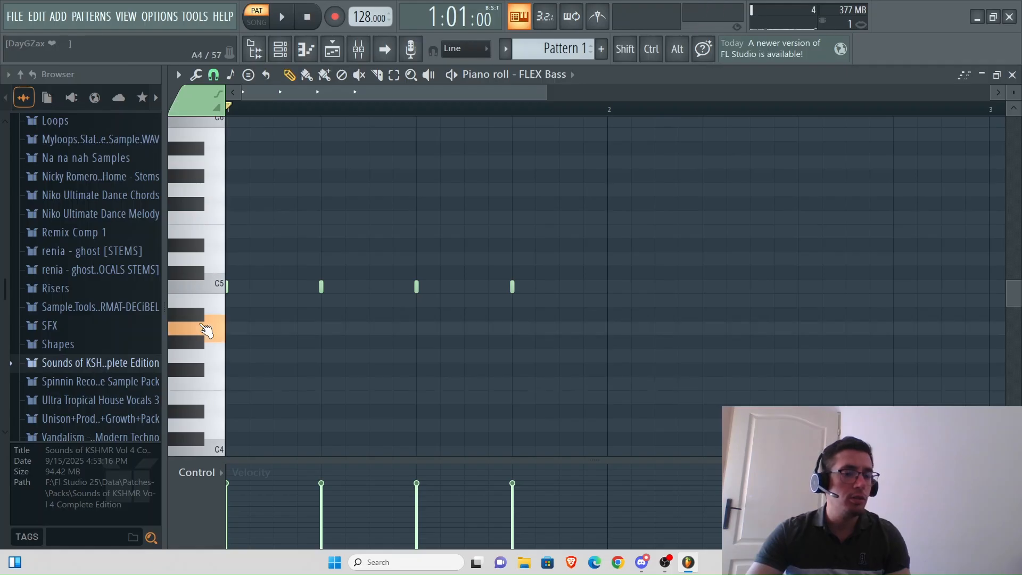
left_click(206, 330)
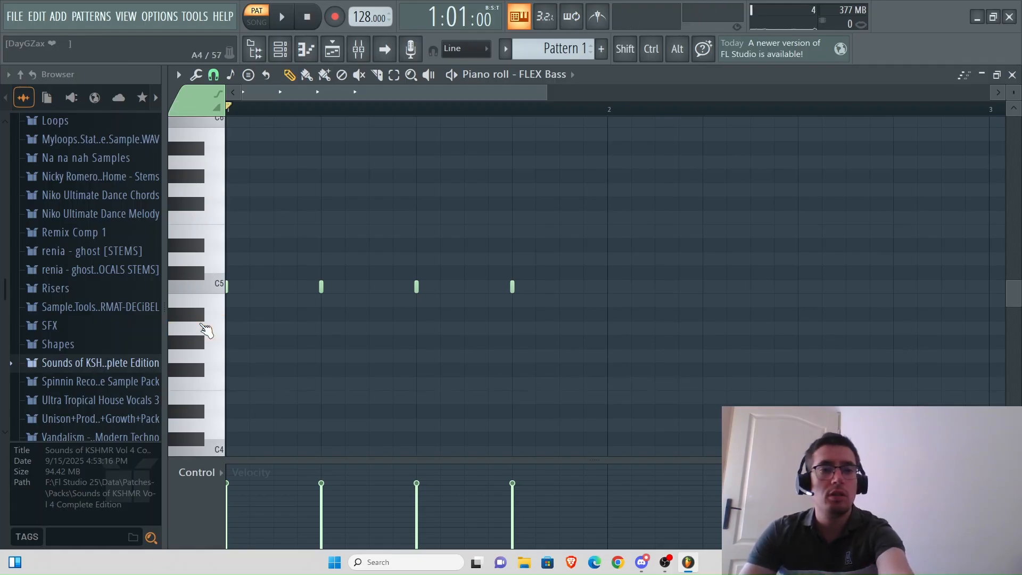
left_click(204, 263)
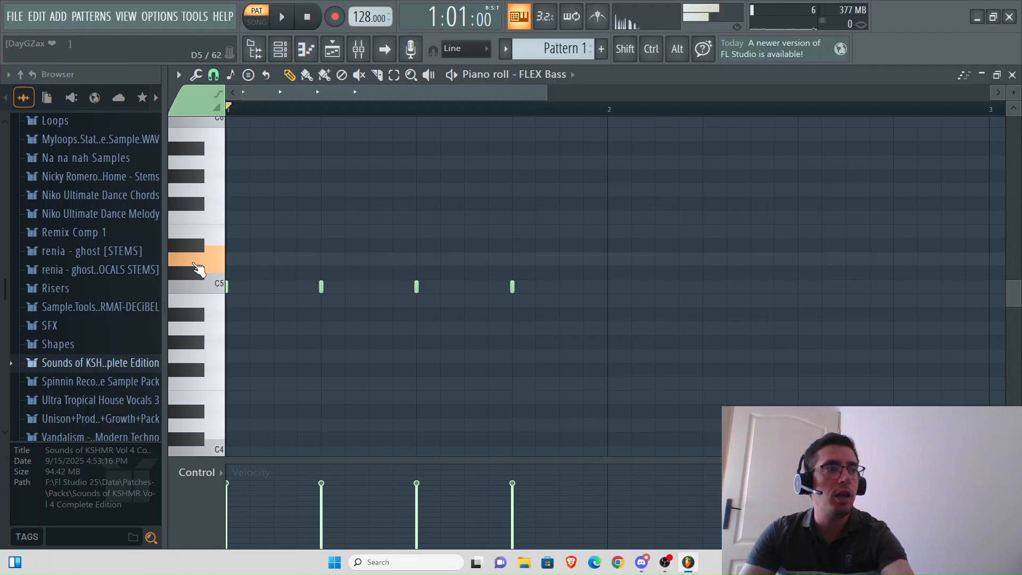
left_click(205, 227)
left_click(205, 217)
left_click(198, 281)
left_click(198, 246)
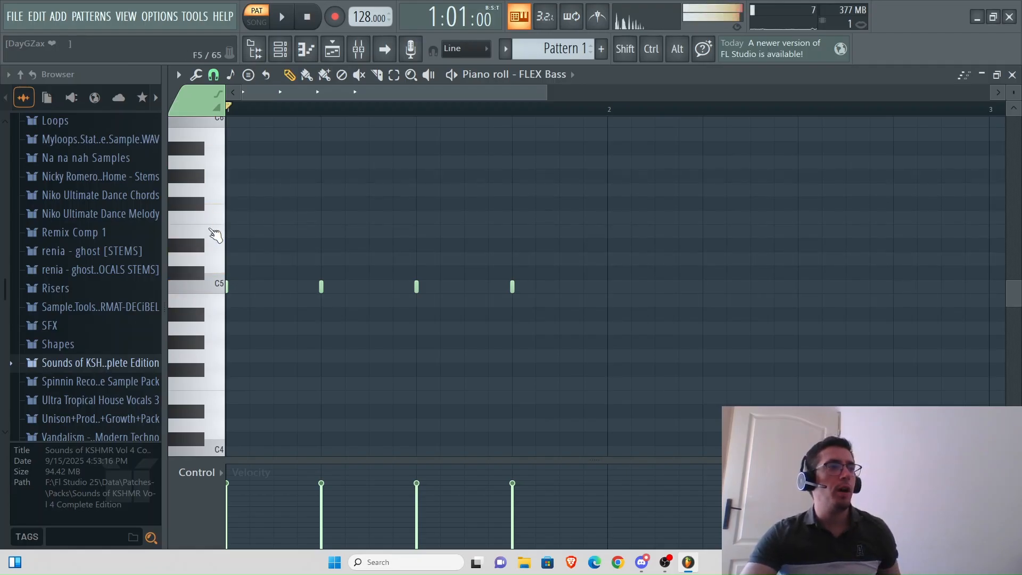
left_click(213, 220)
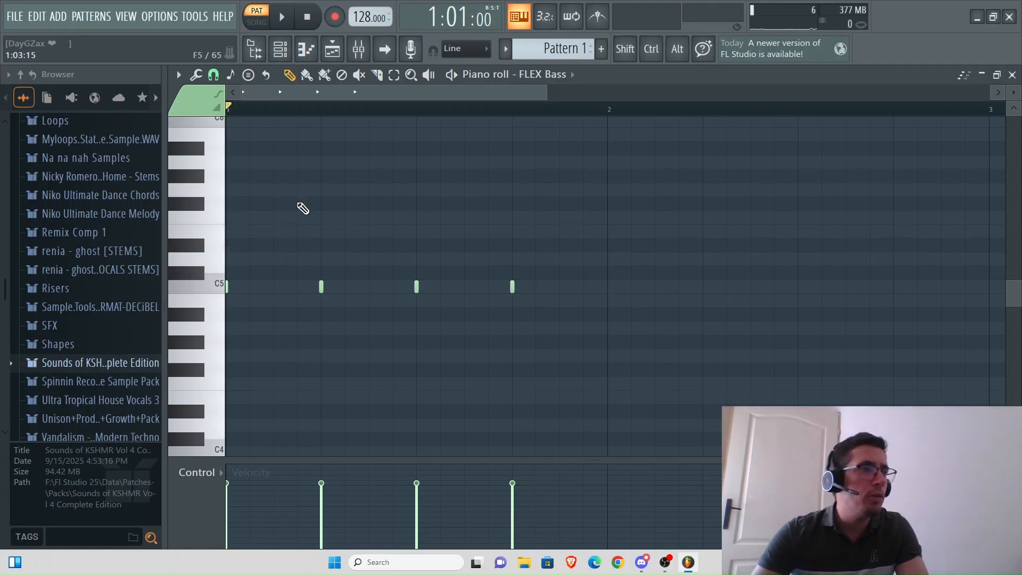
Step: Lengthen the first C5 note to one step and move it to B4 on the second step of bar 1
scroll(364, 114, "up", 3)
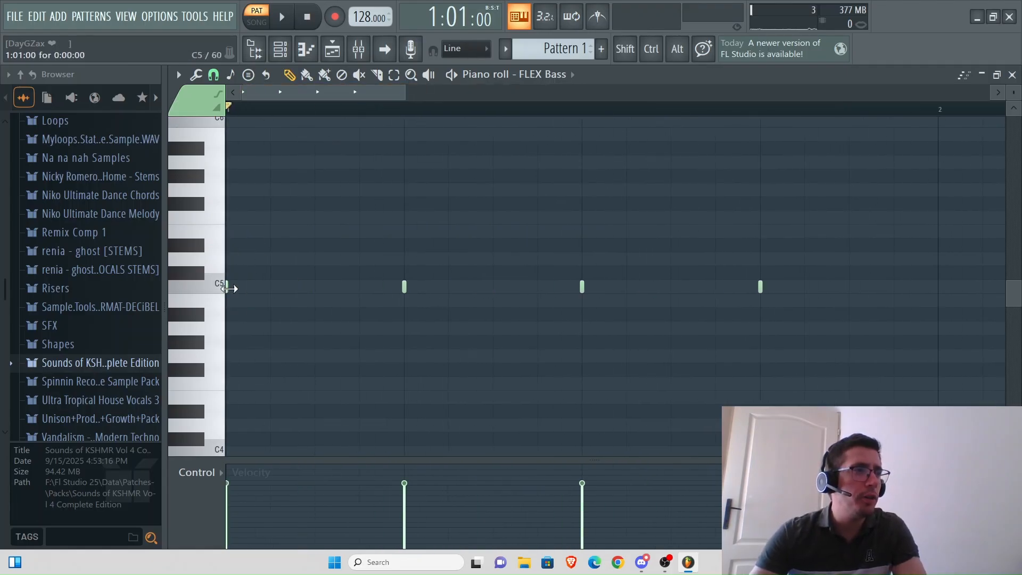
left_click_drag(228, 286, 256, 288)
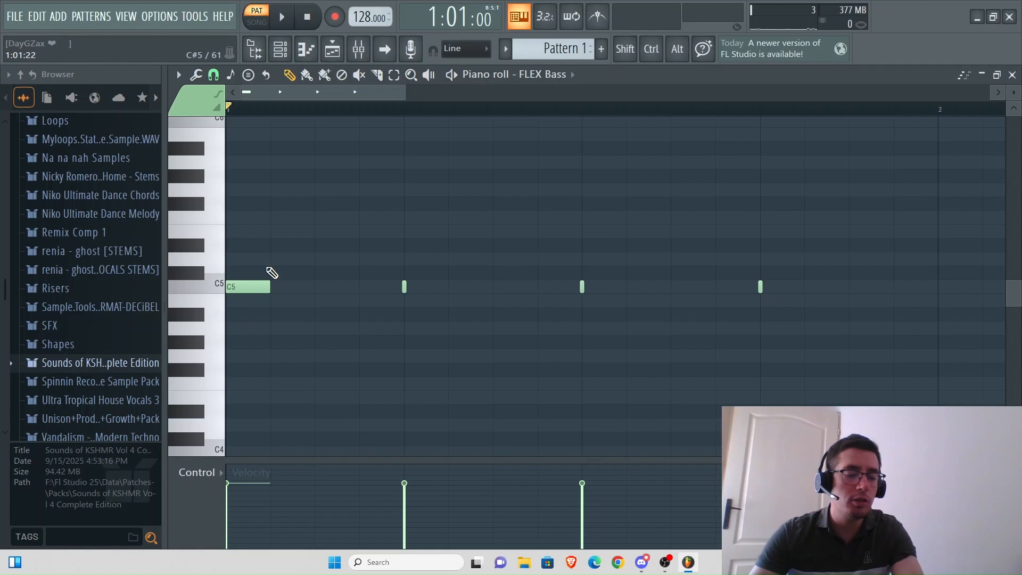
left_click_drag(248, 287, 308, 301)
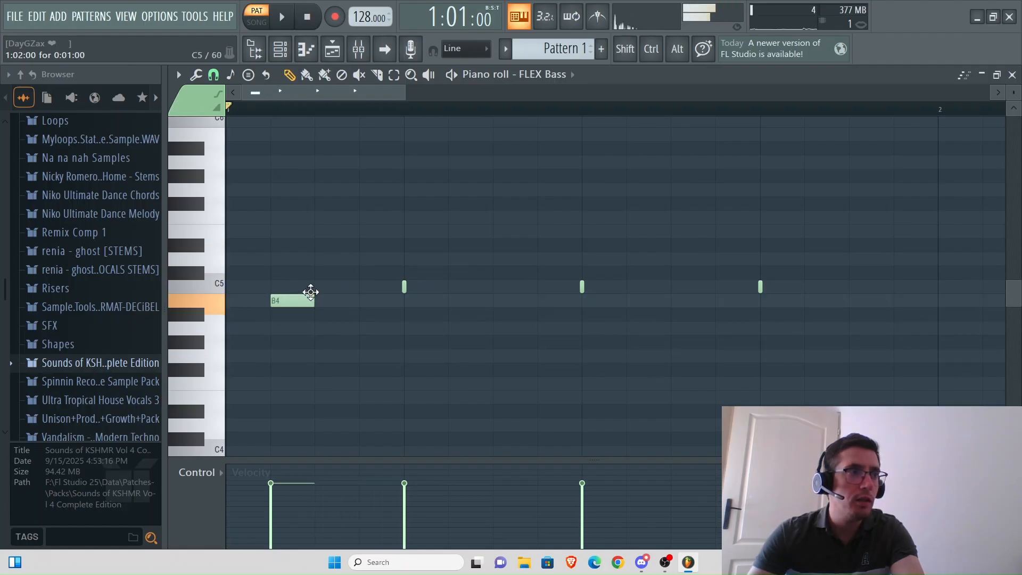
Step: Play Pattern 1 briefly to hear the edited notes and stop playback
key("space")
key("space")
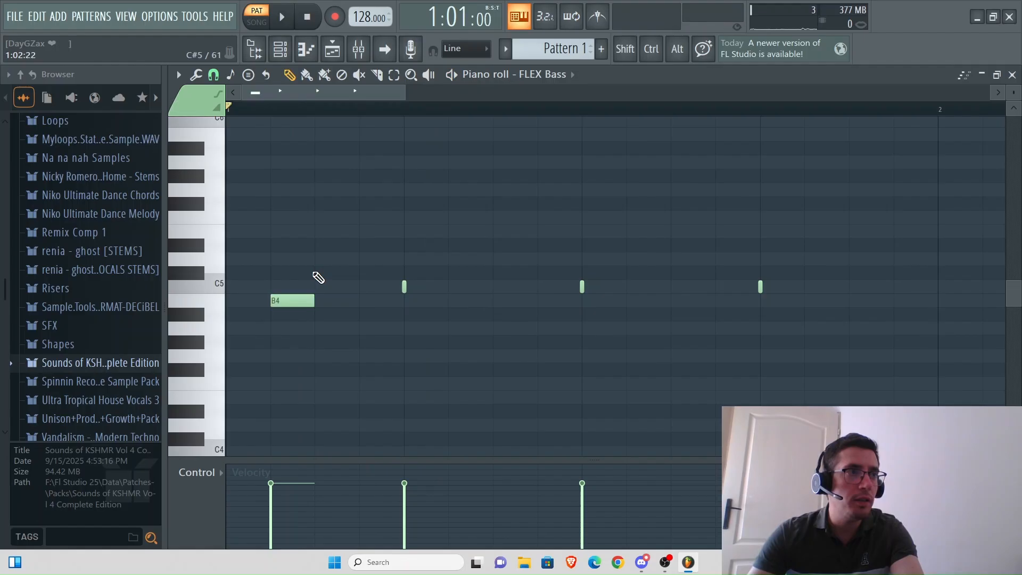
left_click(282, 17)
left_click(283, 19)
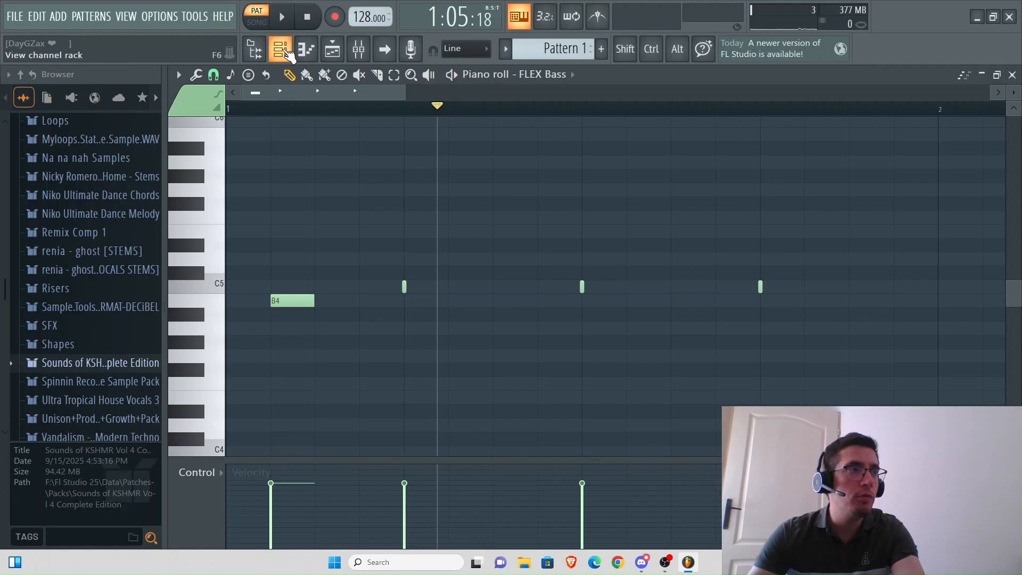
Step: Check the FLEX Bass notes in the channel rack, view the FLEX plugin, and return to the piano roll
left_click(280, 49)
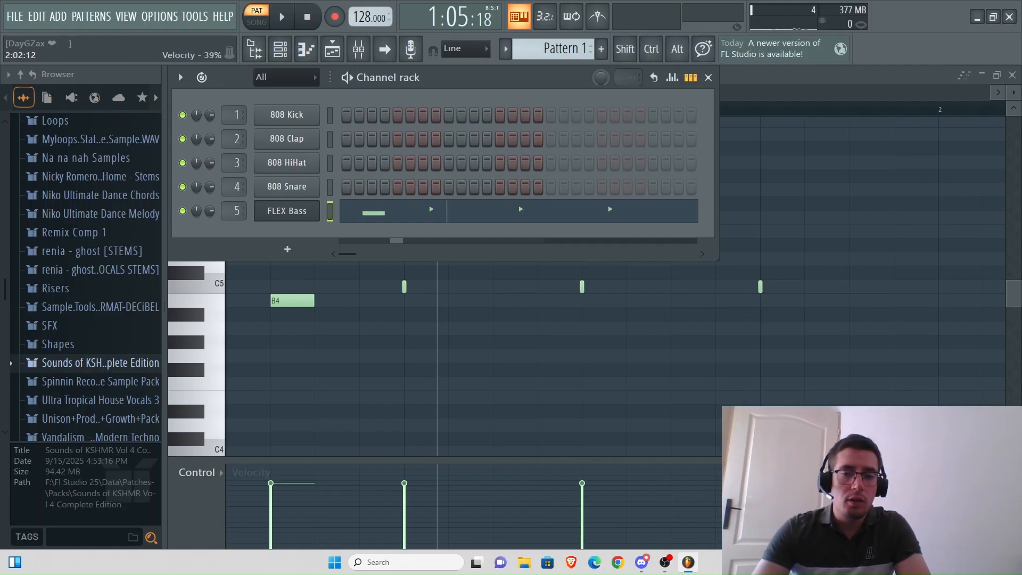
key("alt+Tab")
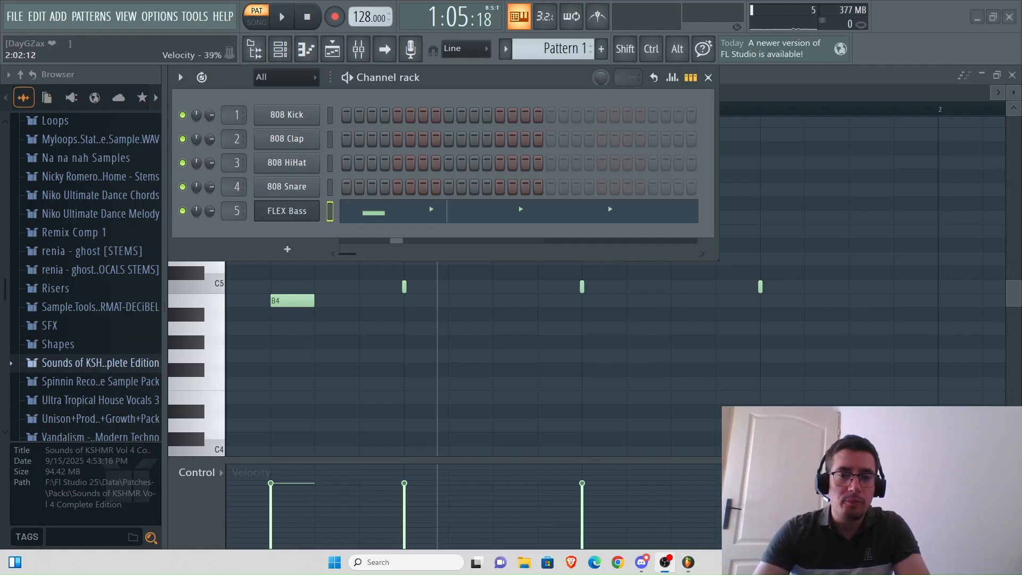
key("alt+Tab")
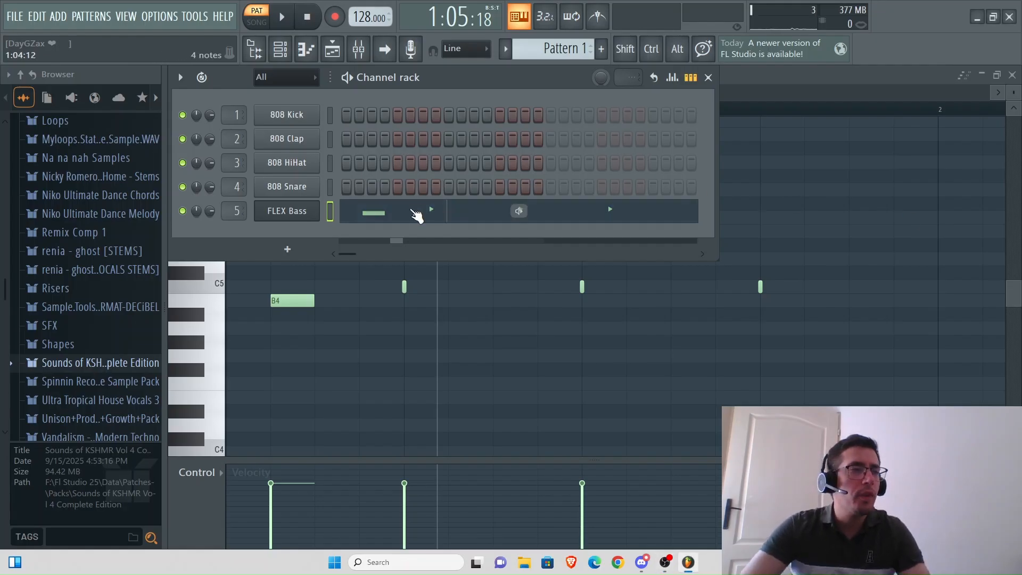
left_click(290, 213)
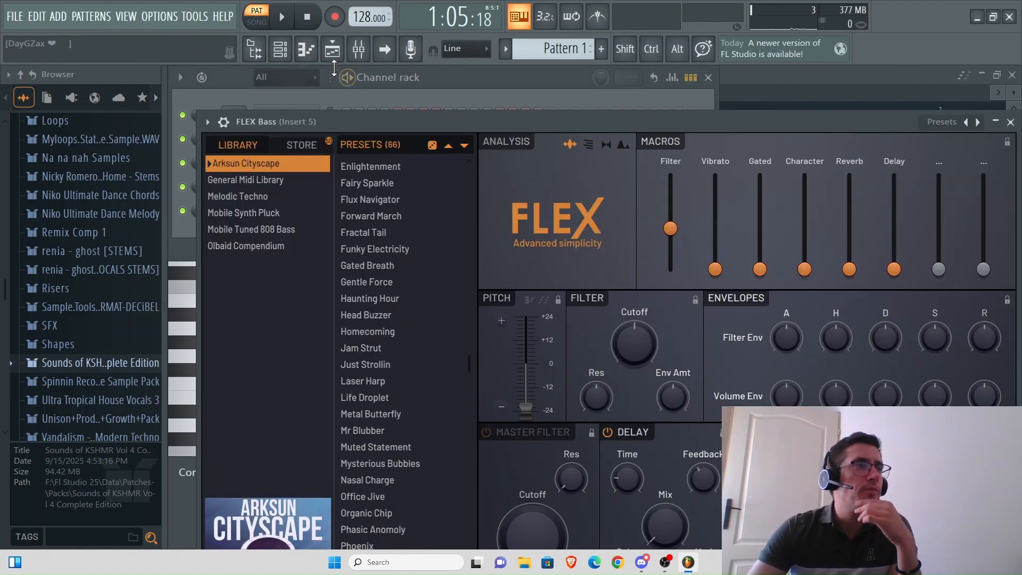
left_click(309, 50)
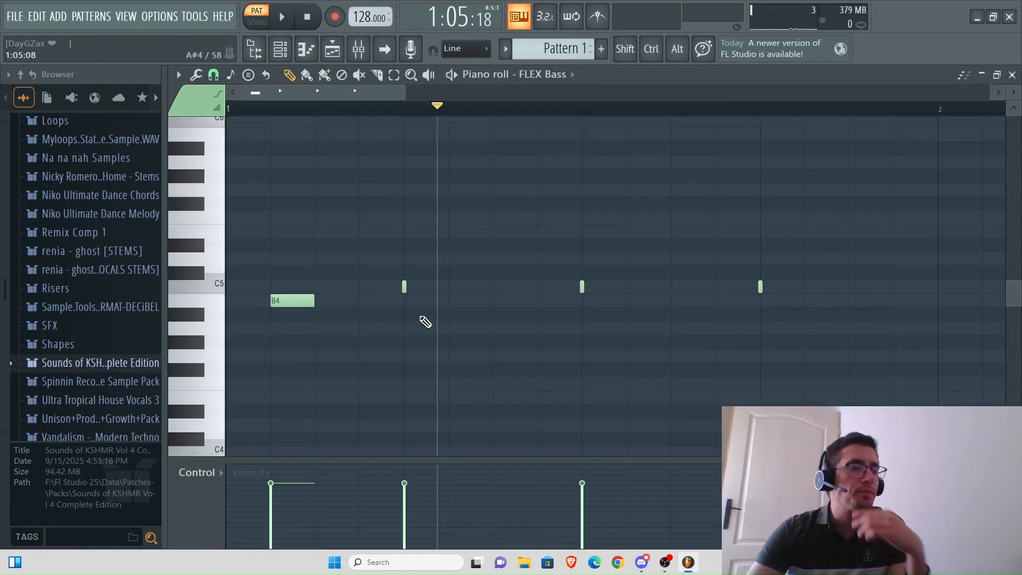
Step: Delete the three short C5 notes and move the remaining B4 note up to C5
right_click(761, 286)
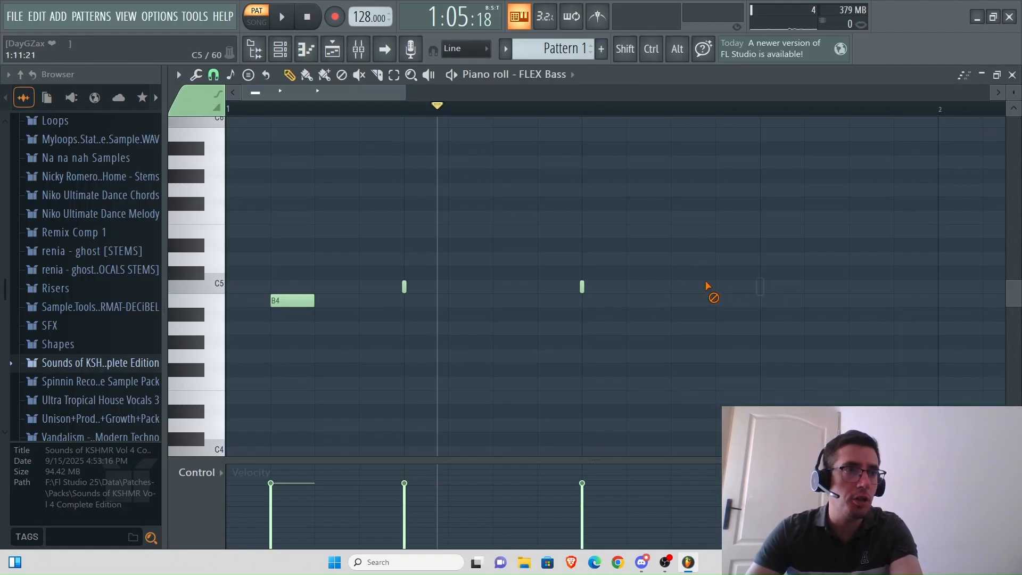
right_click(581, 287)
right_click(404, 287)
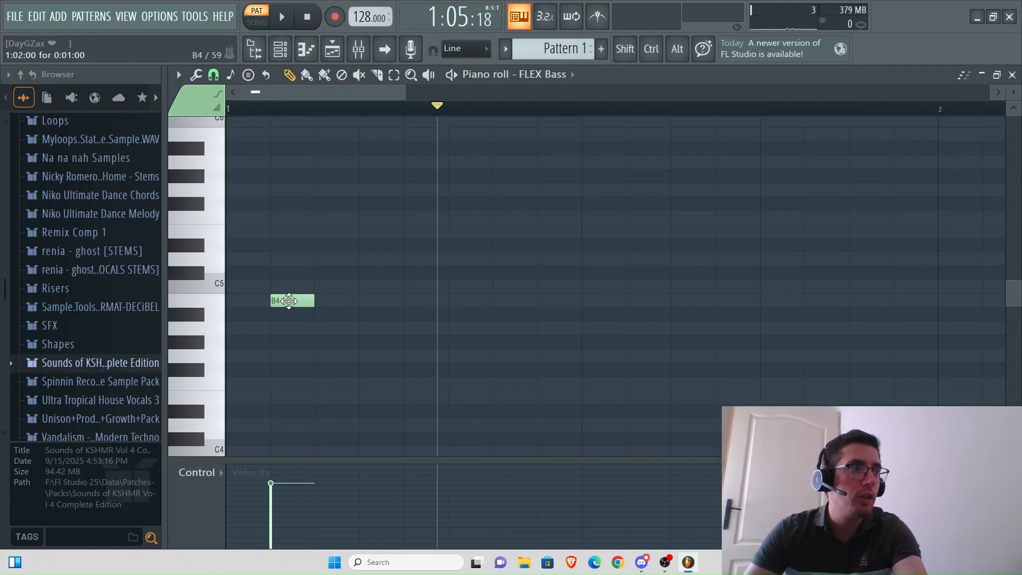
left_click_drag(289, 300, 289, 287)
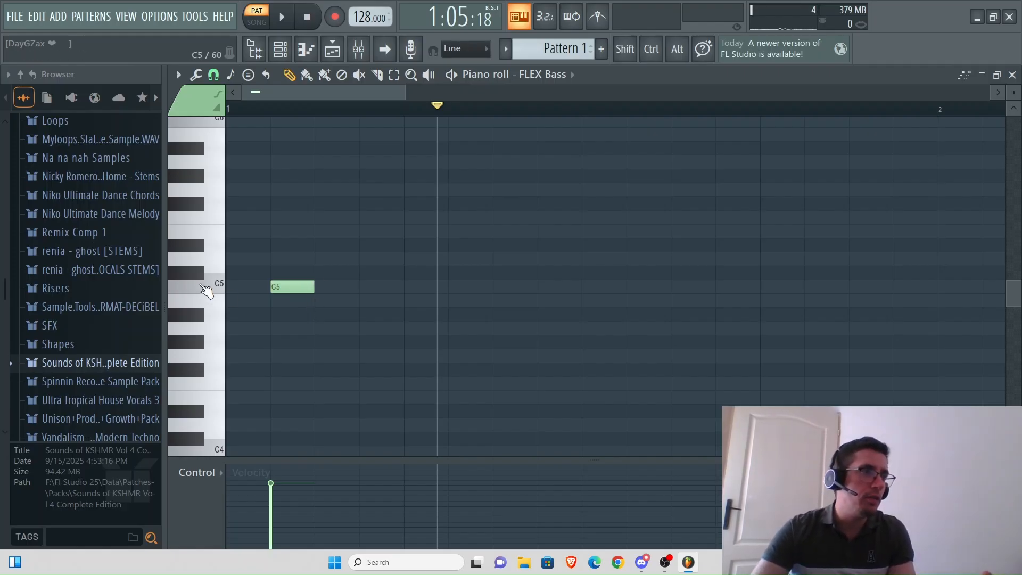
Step: Look over the lower and higher octaves of the piano roll's keyboard and audition the C6 key
scroll(213, 292, "down", 3)
scroll(226, 368, "down", 9)
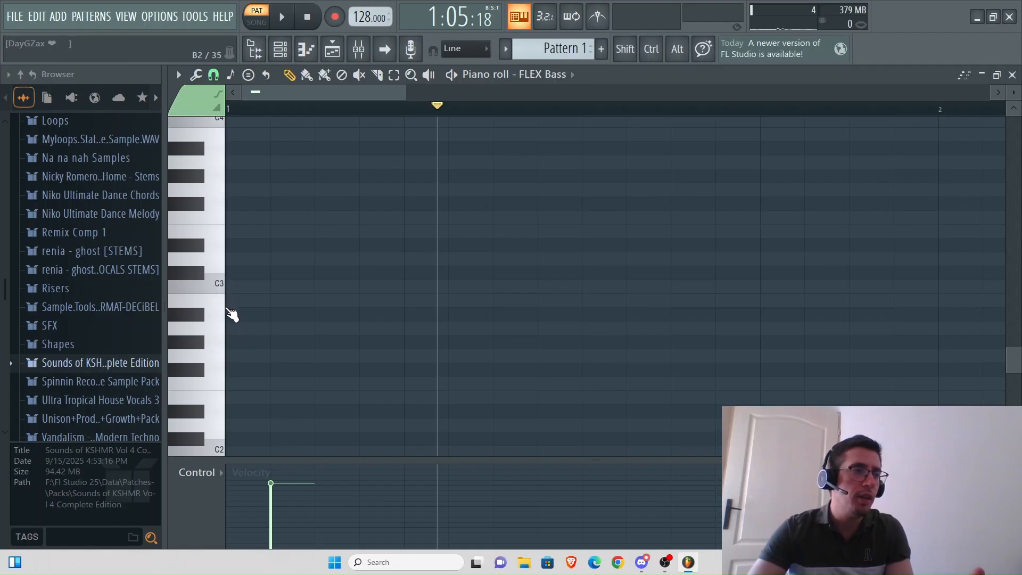
scroll(213, 296, "up", 12)
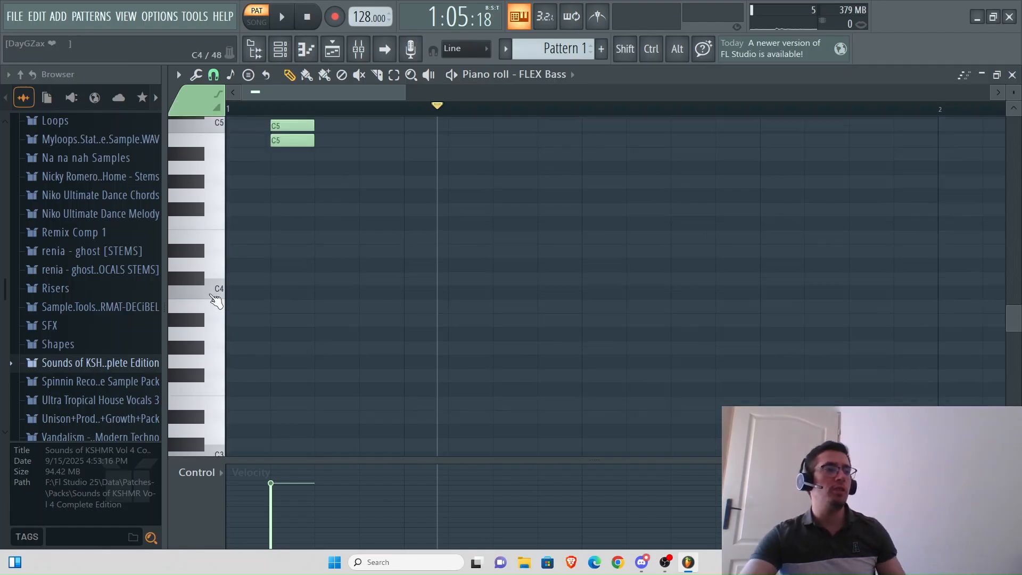
scroll(215, 297, "up", 6)
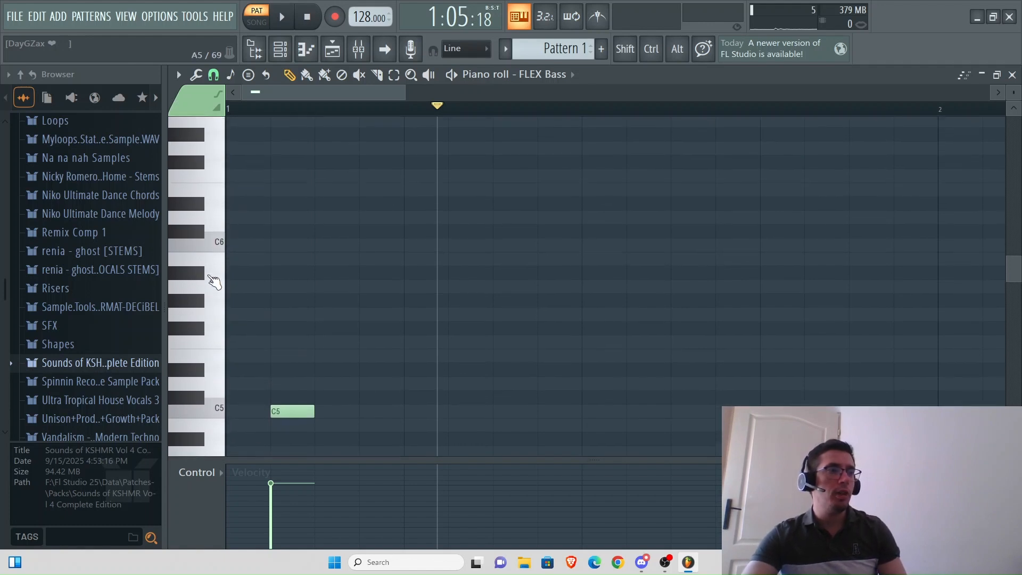
left_click(215, 250)
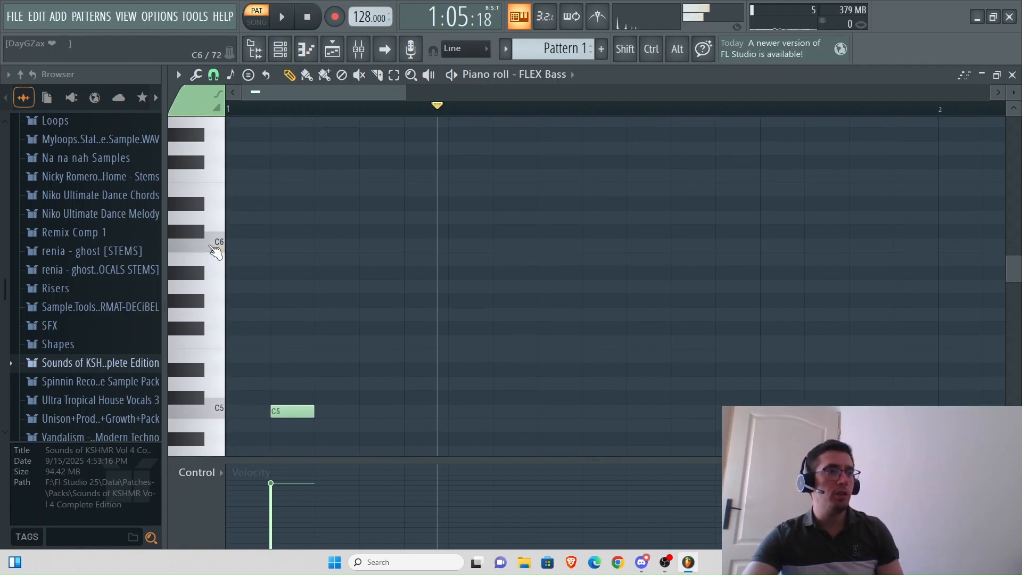
Step: Audition the C6, C7, C10 and E10 keys across the piano roll's upper octaves and return to the C5 area
left_click(215, 250)
scroll(214, 256, "up", 8)
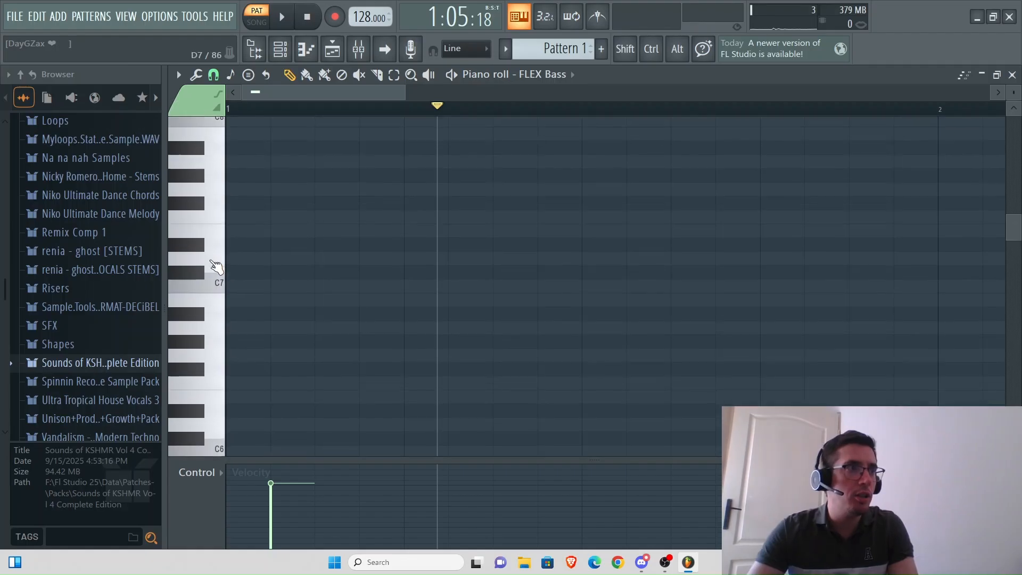
left_click(211, 290)
scroll(213, 282, "up", 15)
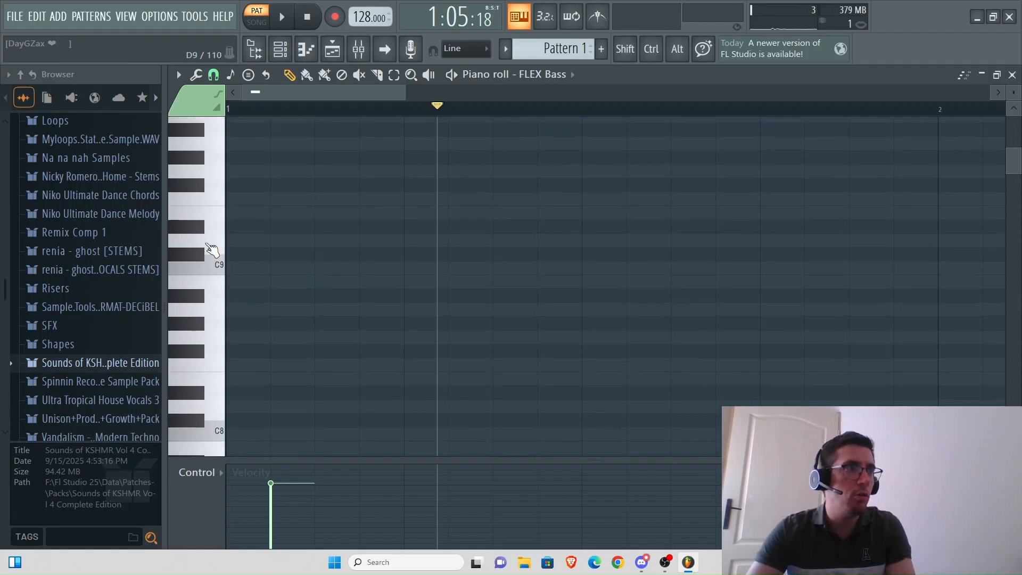
left_click(218, 273)
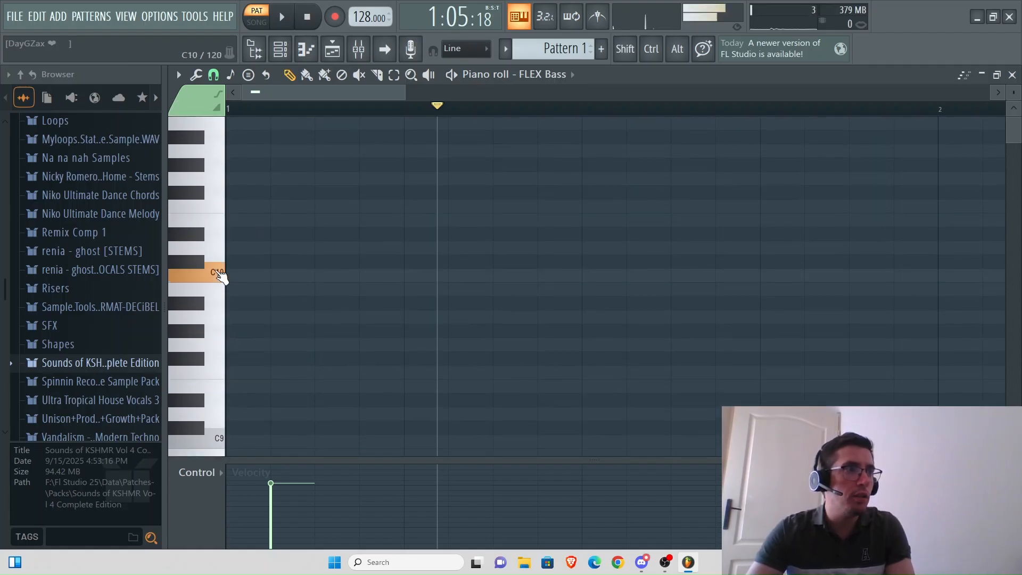
left_click(206, 163)
left_click(205, 223)
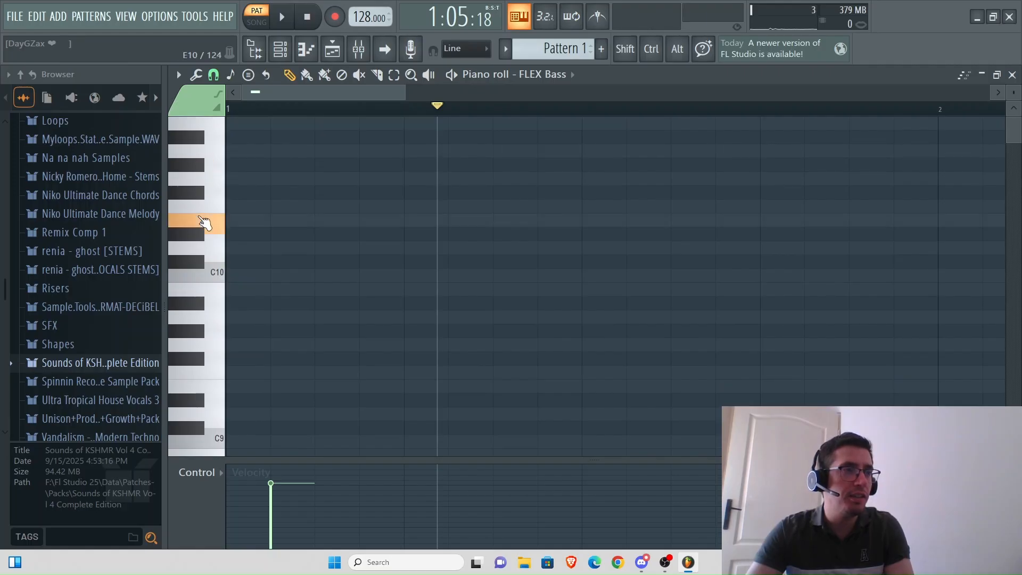
scroll(224, 287, "down", 1)
scroll(228, 298, "down", 10)
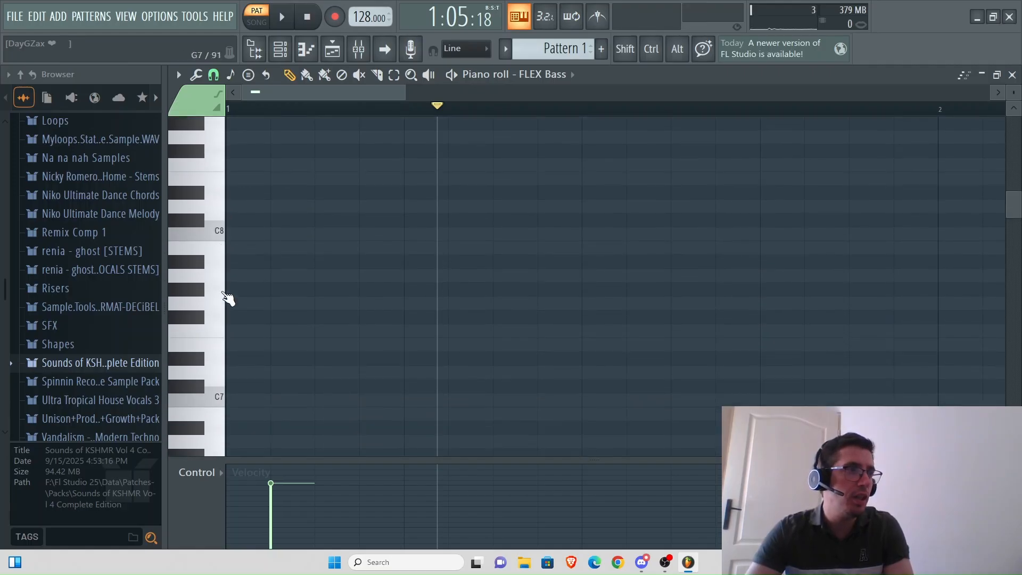
scroll(226, 283, "down", 8)
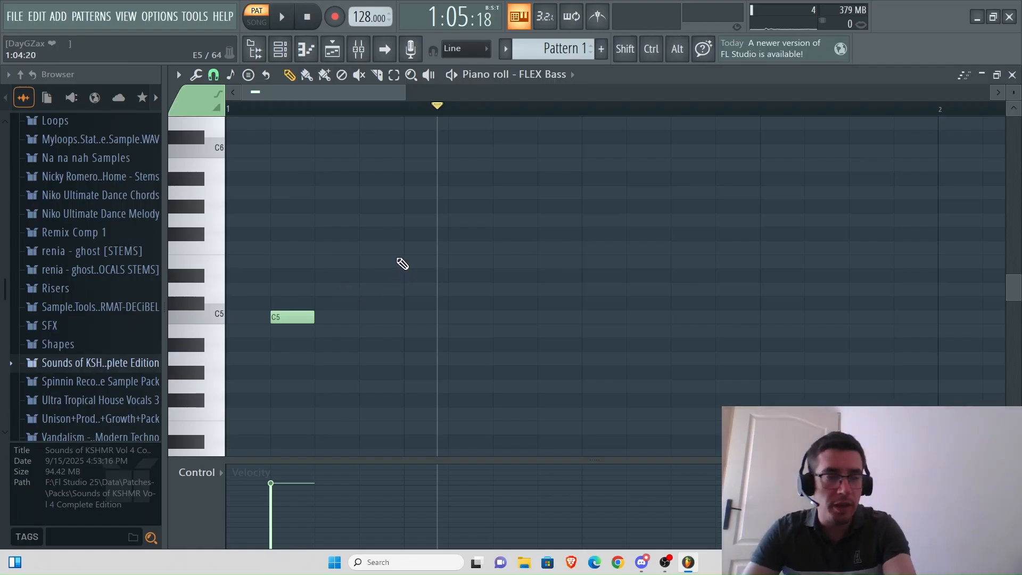
Step: While Pattern 1 plays, add E5, E5, A4, D5, F5 and D5 notes after the C5 note, and stop playback
key("space")
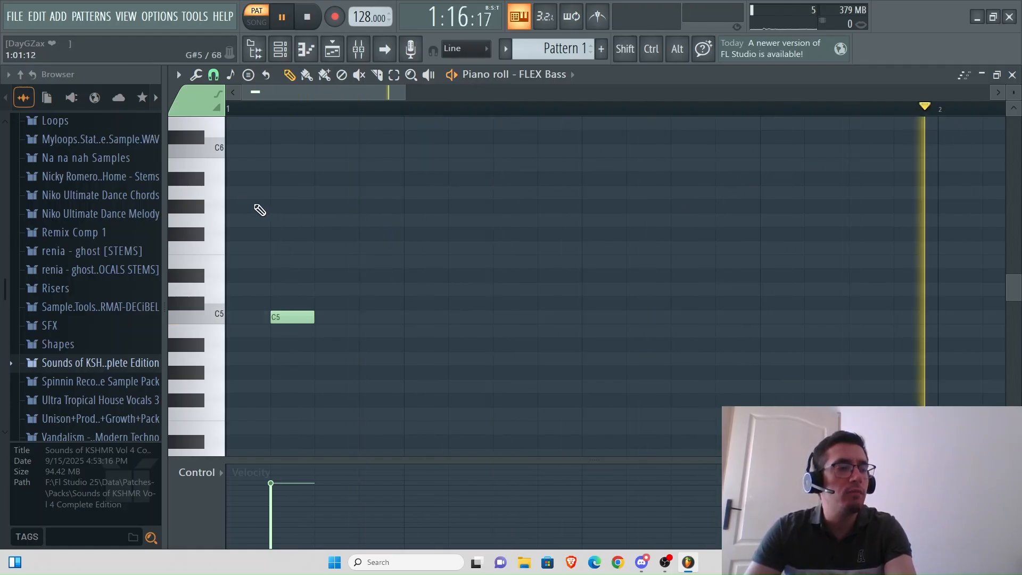
left_click(376, 261)
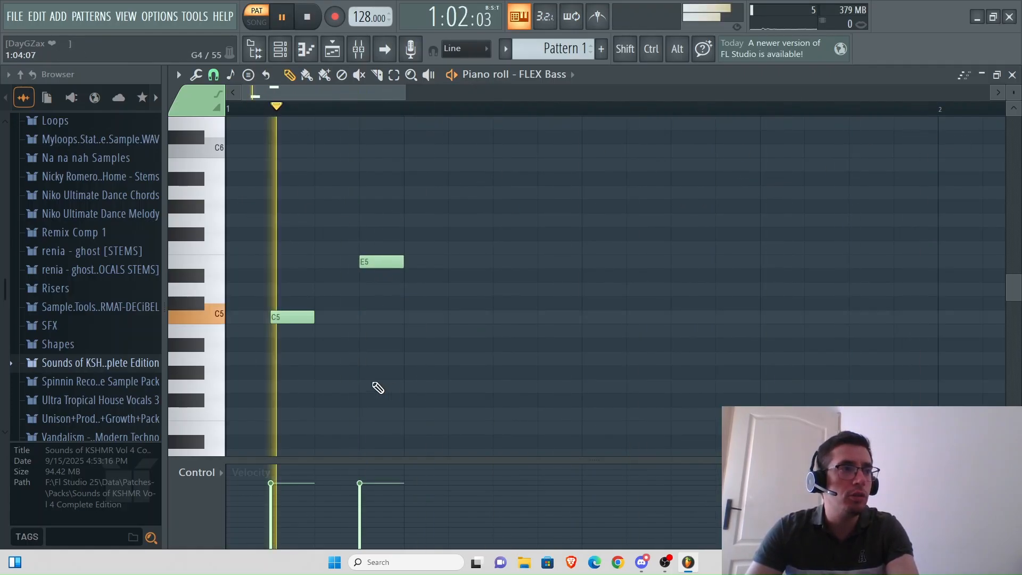
left_click(471, 262)
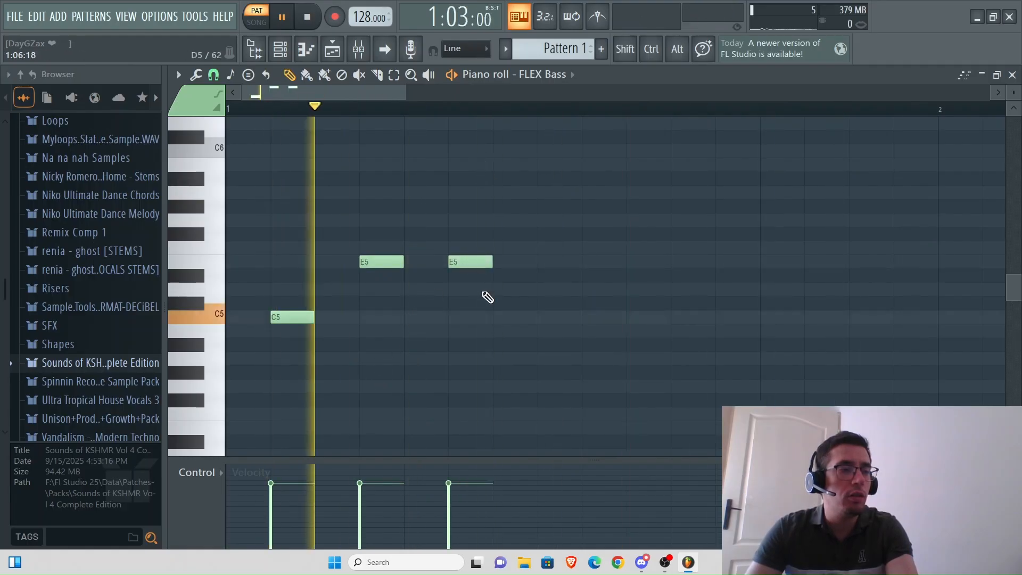
left_click(515, 356)
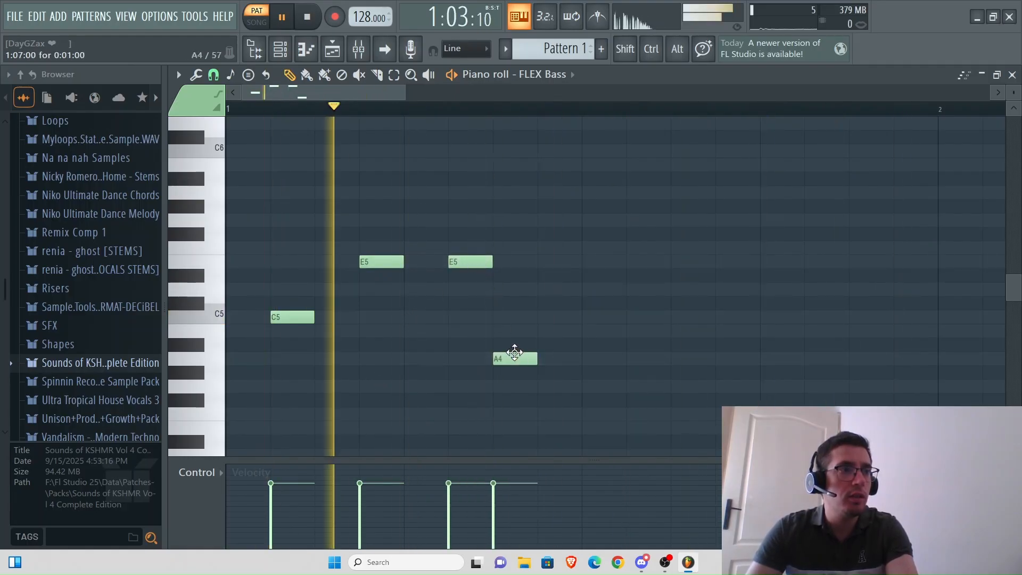
left_click(553, 288)
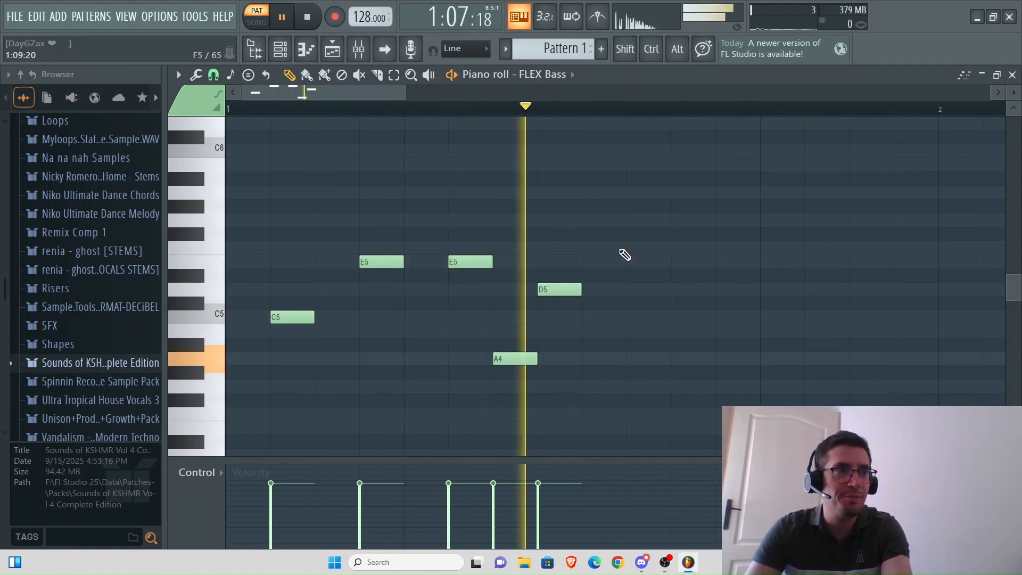
left_click(631, 249)
left_click(686, 289)
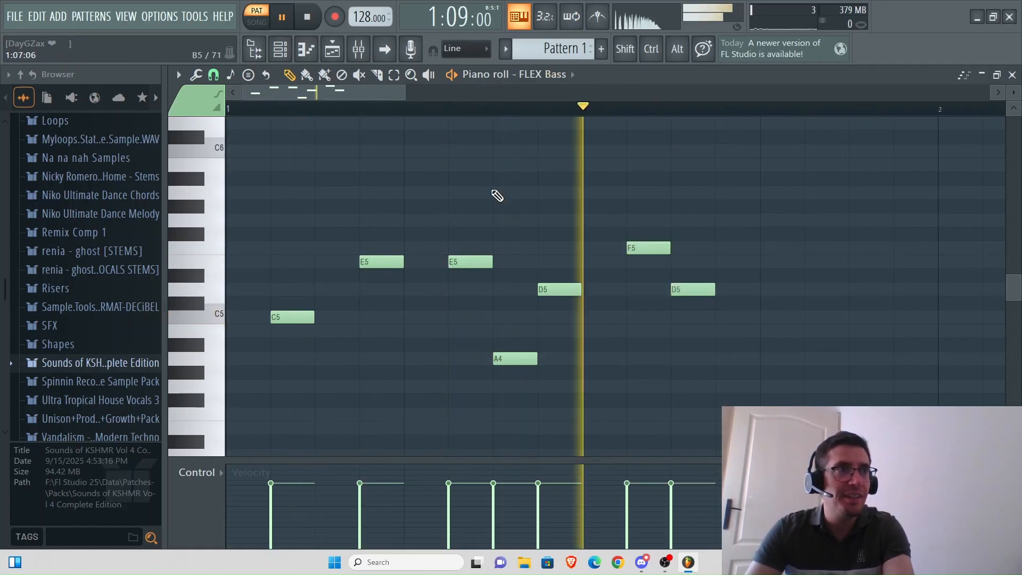
key("space")
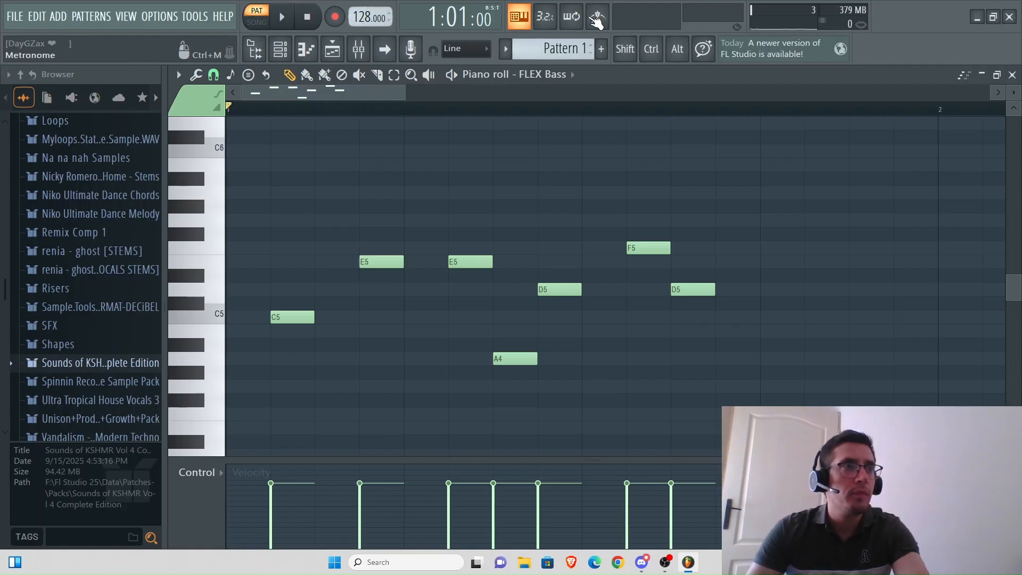
Step: Turn on the metronome and, during playback, add an F#5 and a D5 note at the end of bar 1, then stop
left_click(596, 18)
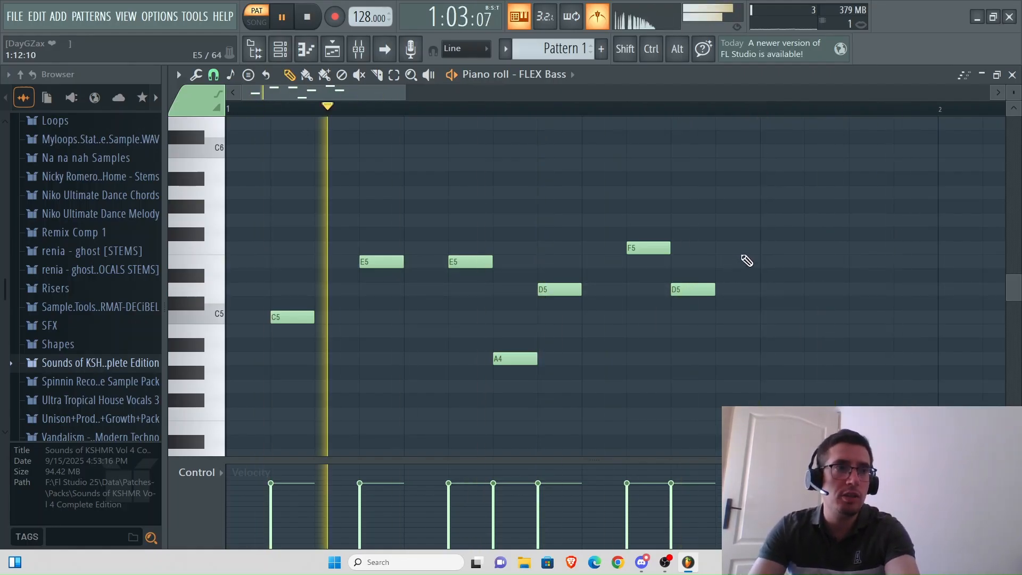
left_click(777, 235)
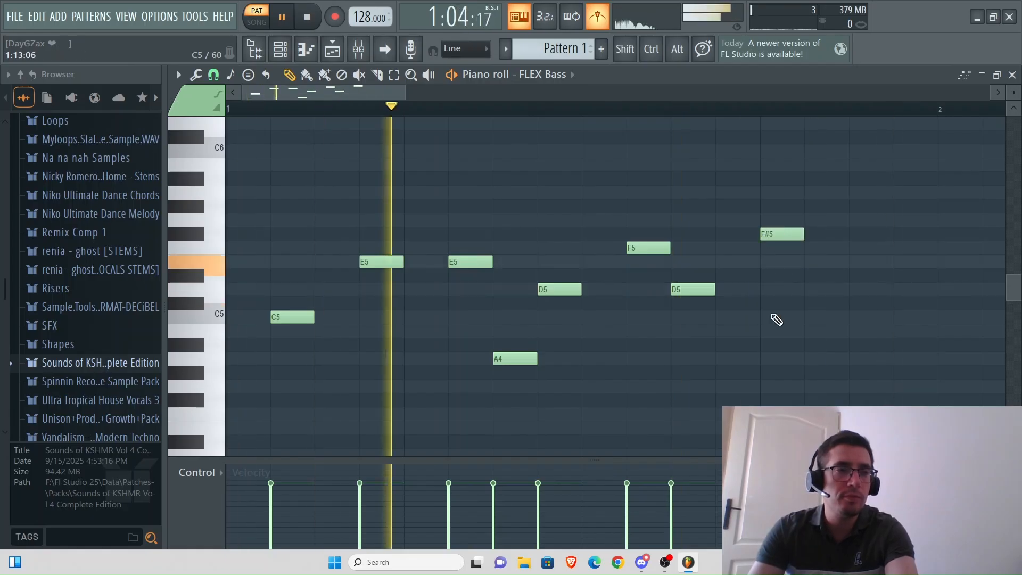
left_click(863, 292)
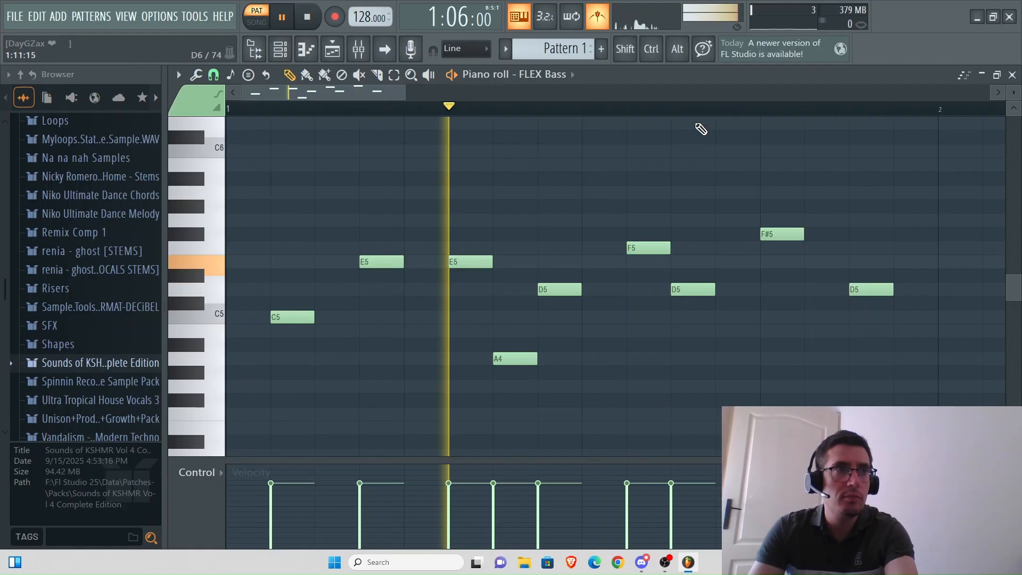
scroll(672, 113, "down", 2)
key("space")
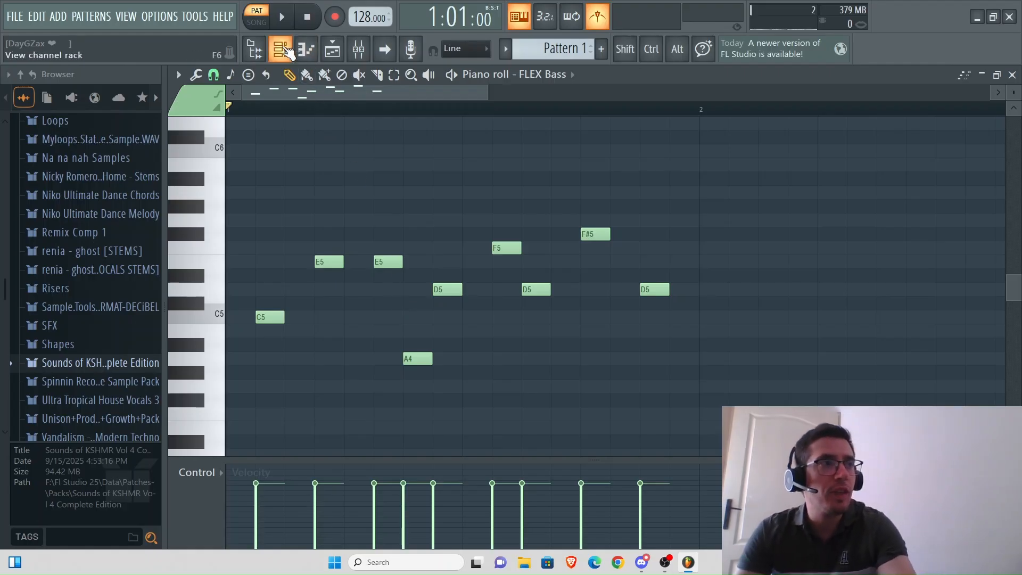
Step: View the channel rack briefly and return to the FLEX Bass piano roll
left_click(285, 48)
left_click(307, 49)
left_click(388, 216)
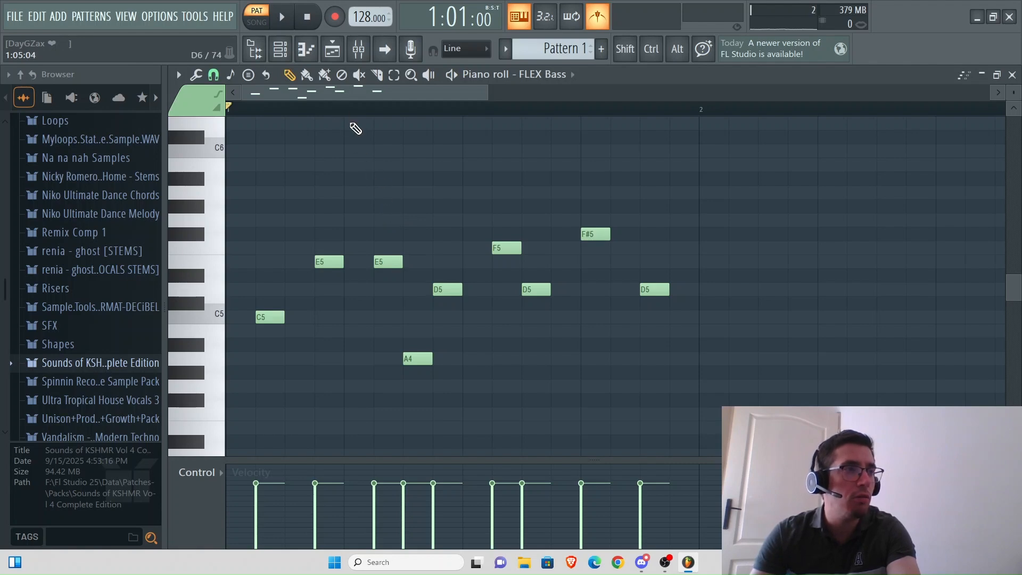
scroll(361, 124, "down", 1)
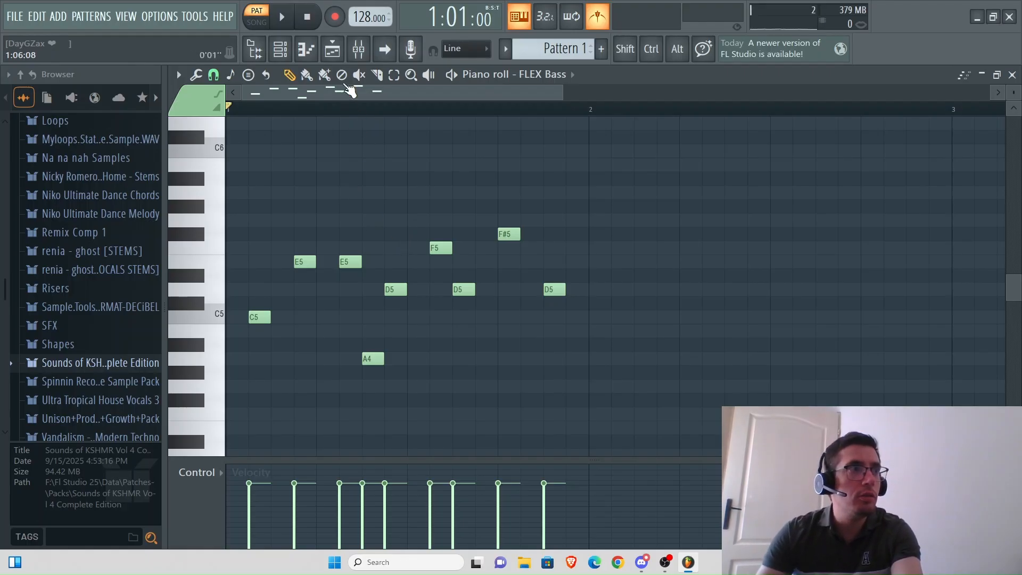
Step: Open the playlist and place a Pattern 1 clip on Track 1 at bar 2
left_click(333, 51)
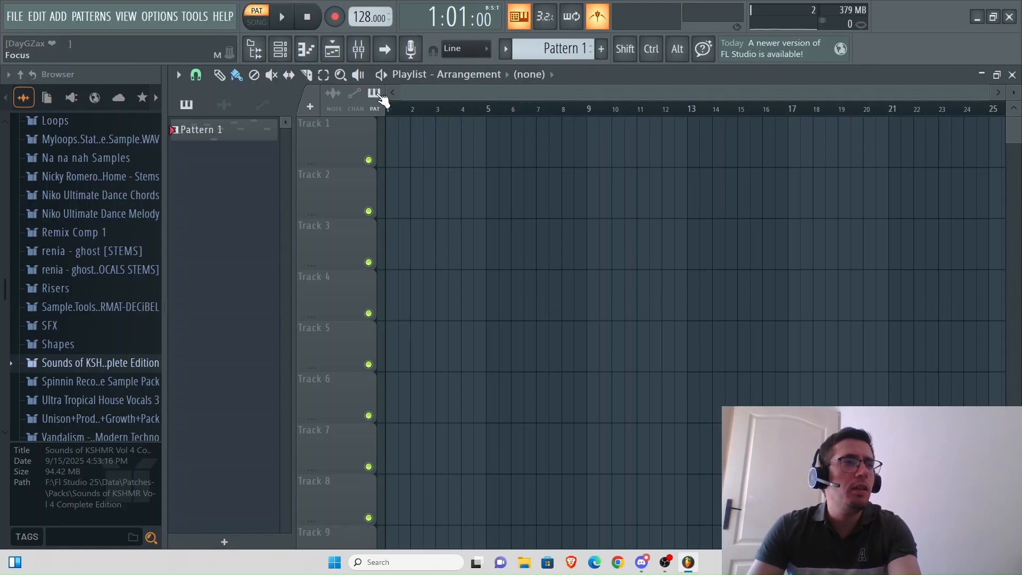
left_click(333, 51)
left_click(333, 51)
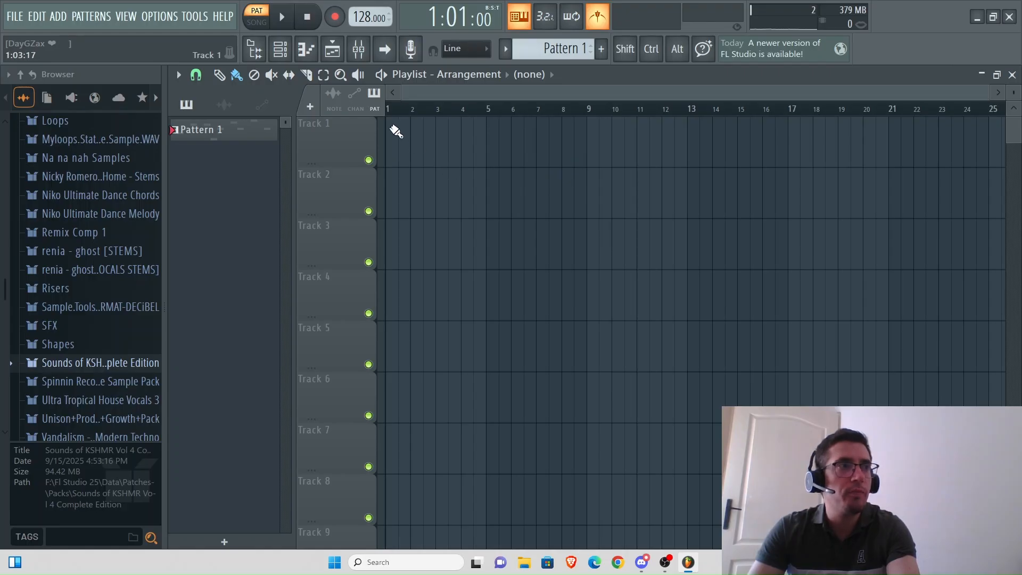
left_click(396, 131)
scroll(463, 109, "up", 3)
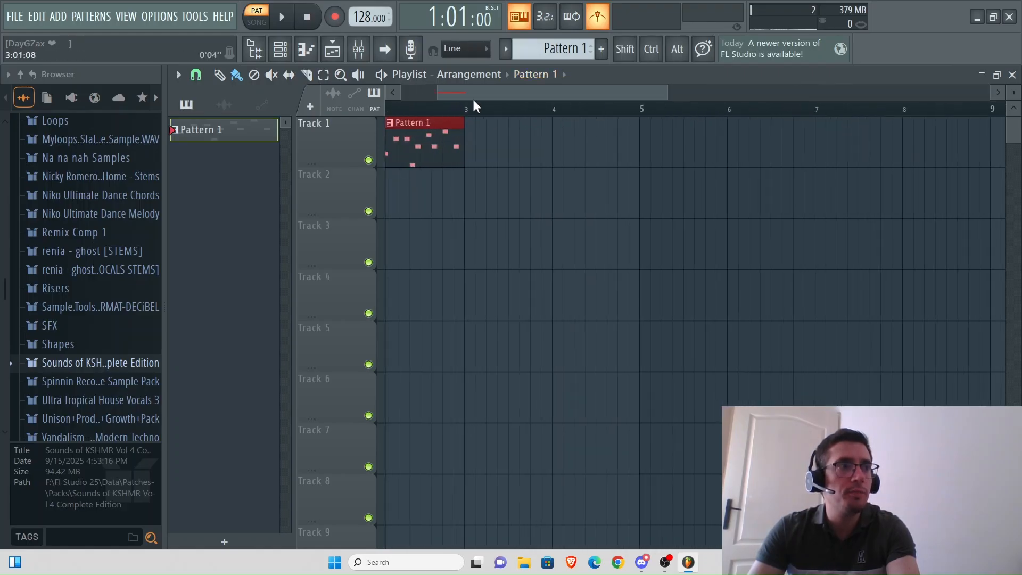
left_click_drag(471, 98, 414, 96)
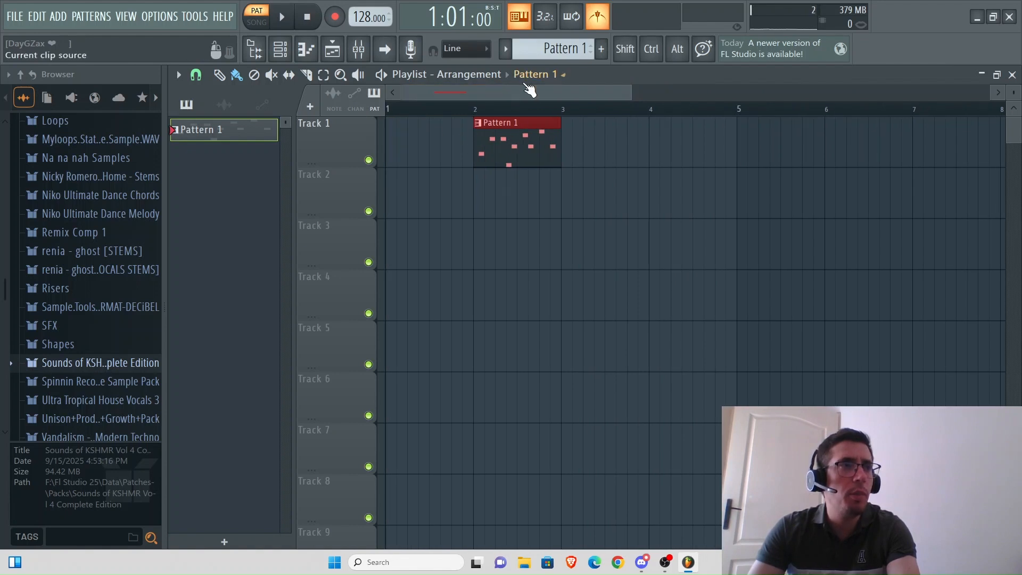
Step: Fill the 808 Kick channel on every 4 steps and start playing Pattern 1
left_click(287, 55)
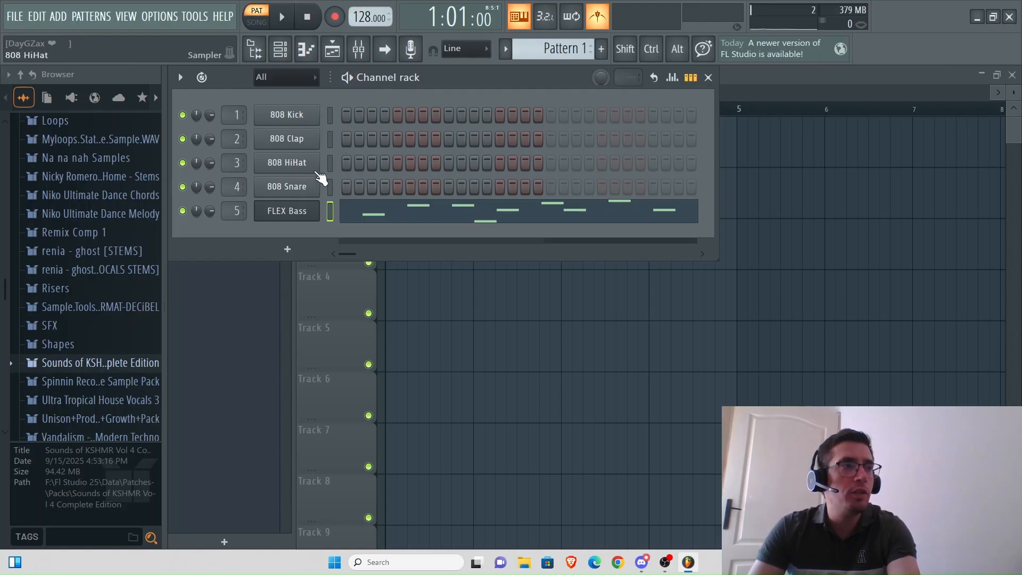
left_click(300, 117)
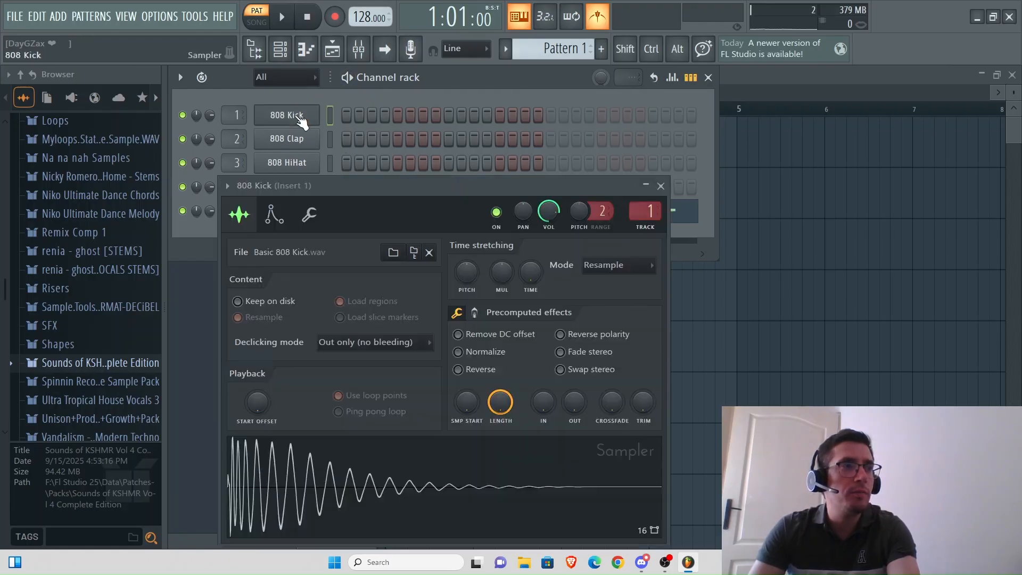
right_click(295, 116)
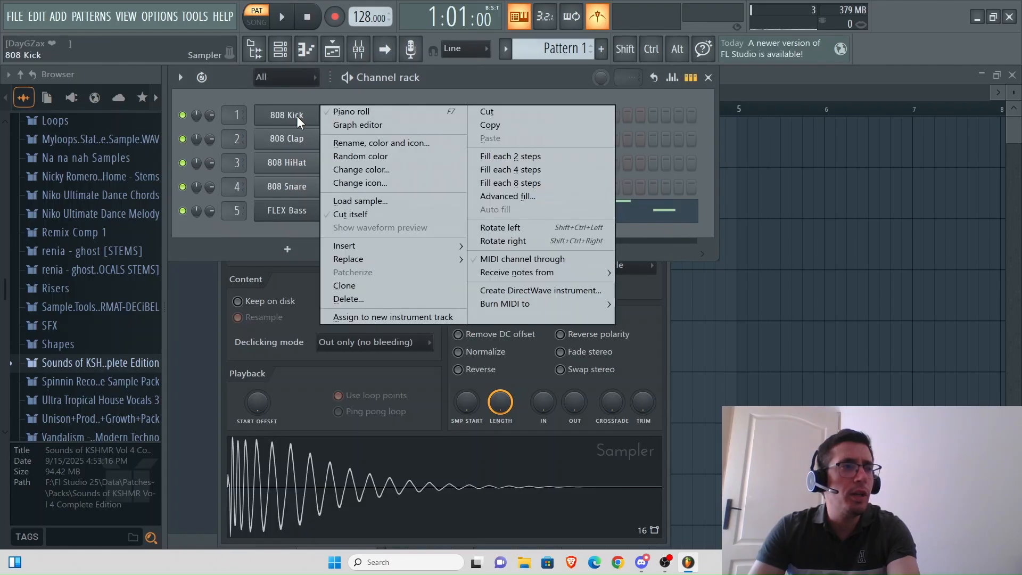
left_click(528, 170)
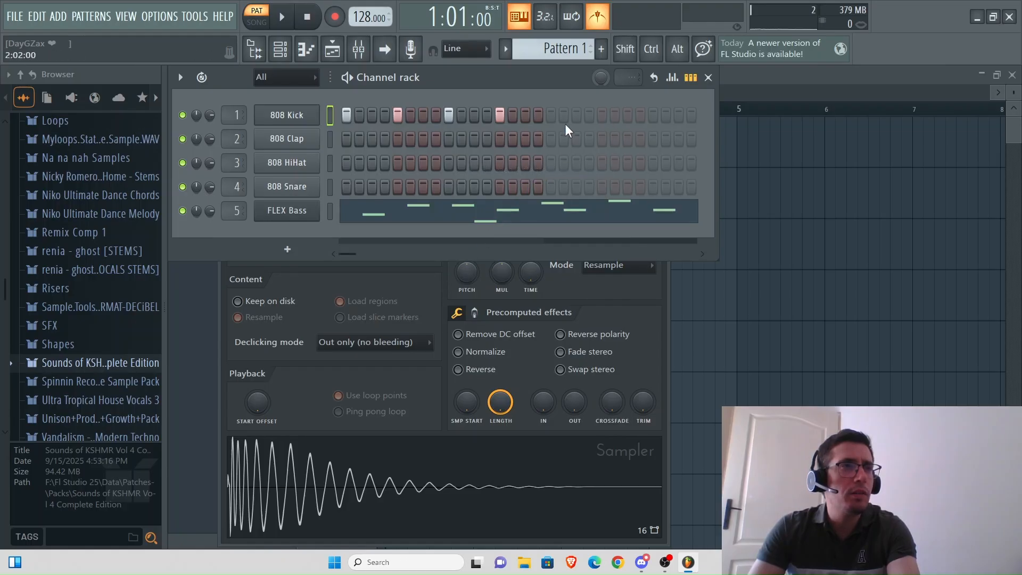
left_click(287, 18)
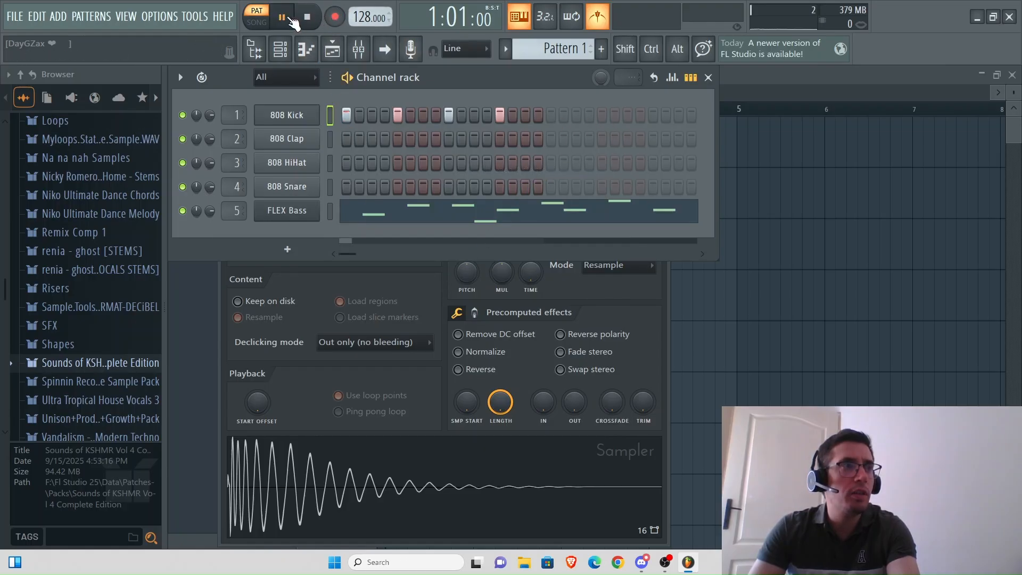
Step: In the playlist, move the Pattern 1 clip on Track 1 to bar 1 and stop playback
left_click(332, 49)
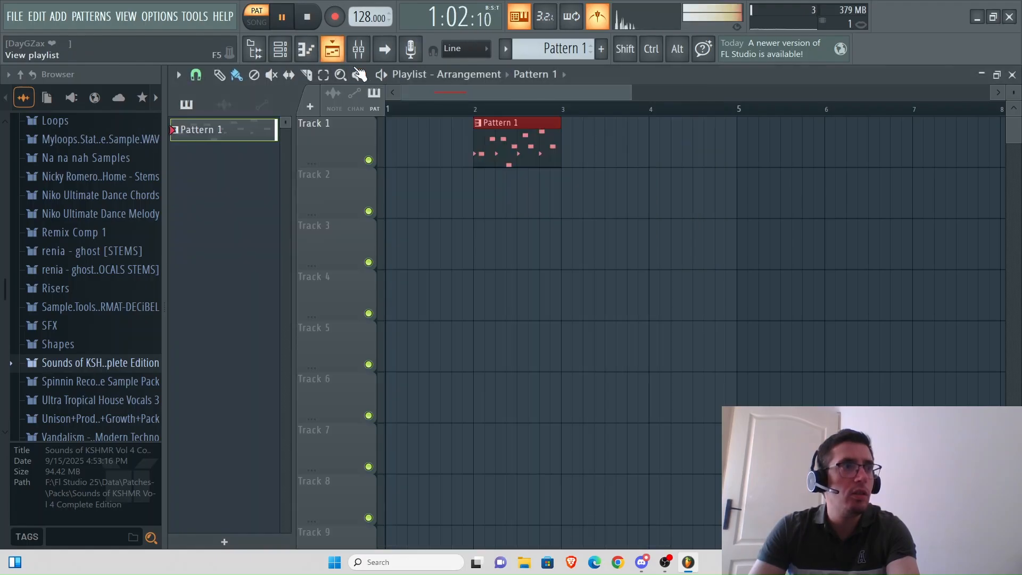
left_click_drag(489, 130, 372, 137)
key("space")
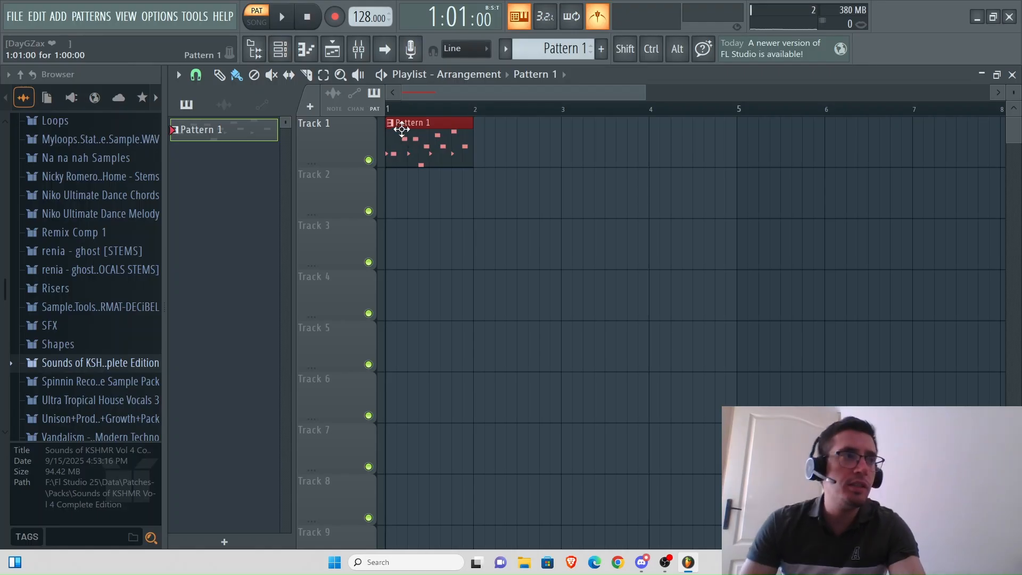
Step: Switch to song mode, play the arrangement while checking the channel rack, and stop playback
left_click(260, 23)
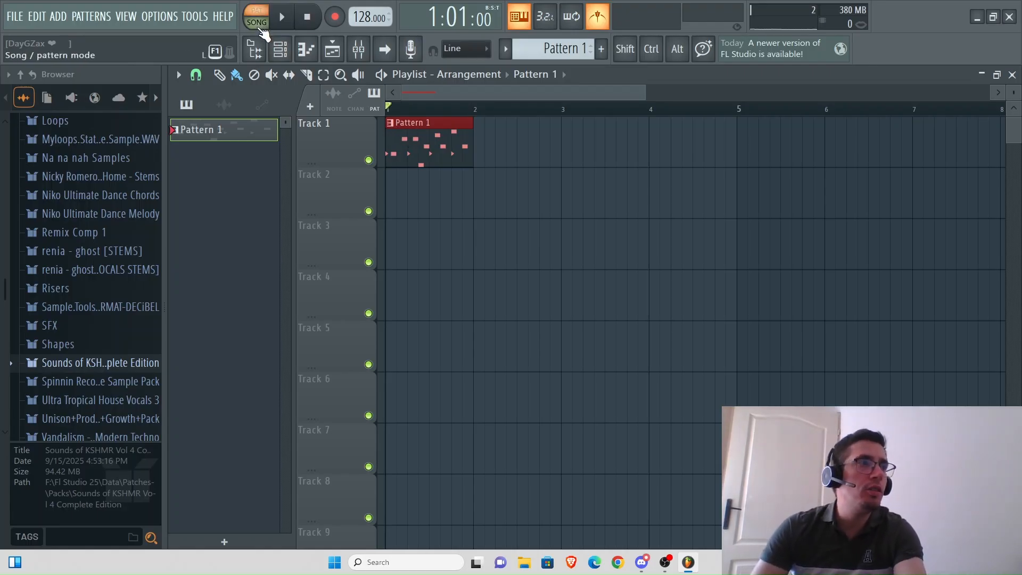
left_click(284, 18)
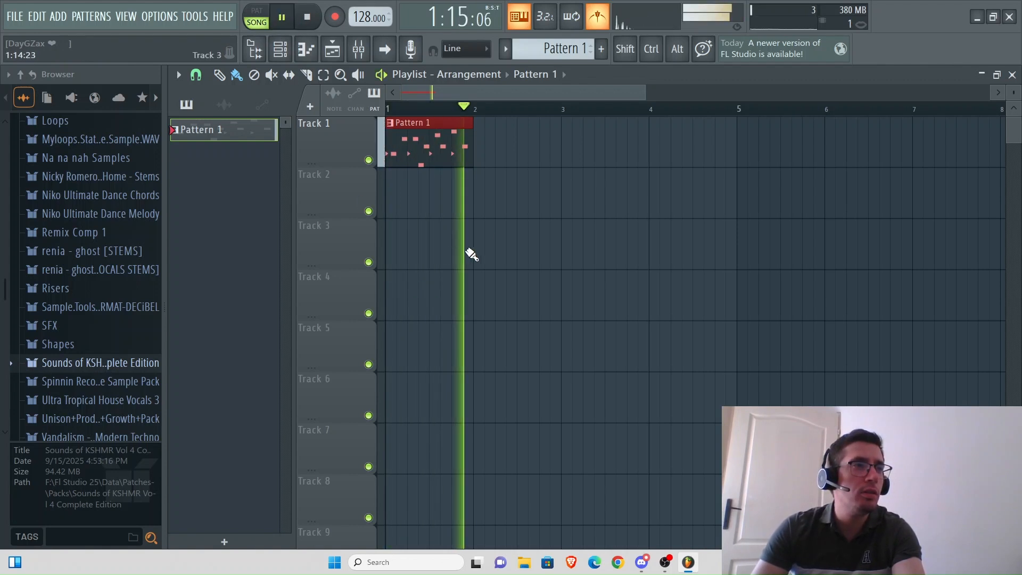
left_click(306, 49)
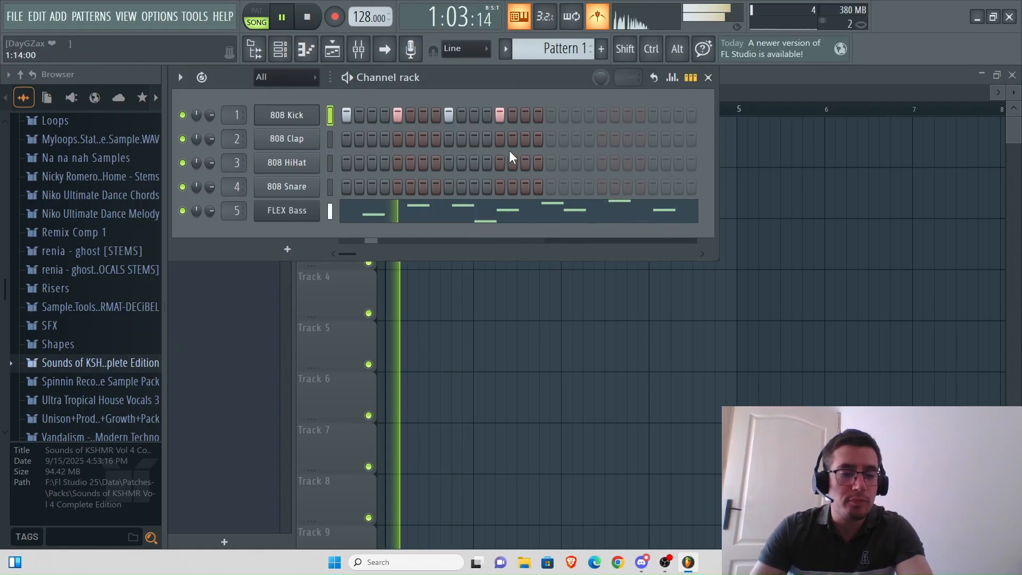
key("space")
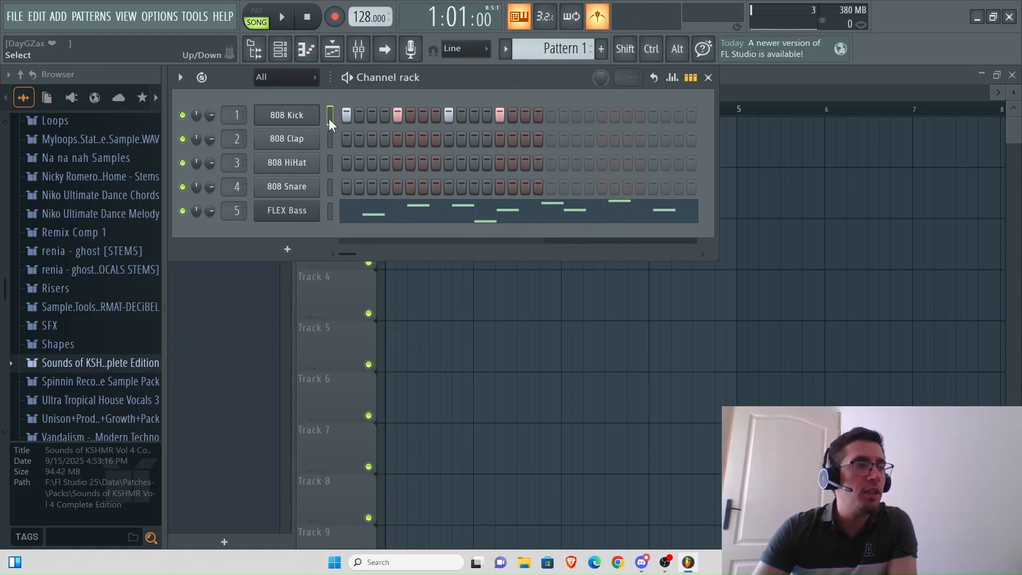
Step: Open the 808 Kick channel's sampler and place its Basic 808 Kick sample on playlist Track 2 at bar 1
left_click(307, 118)
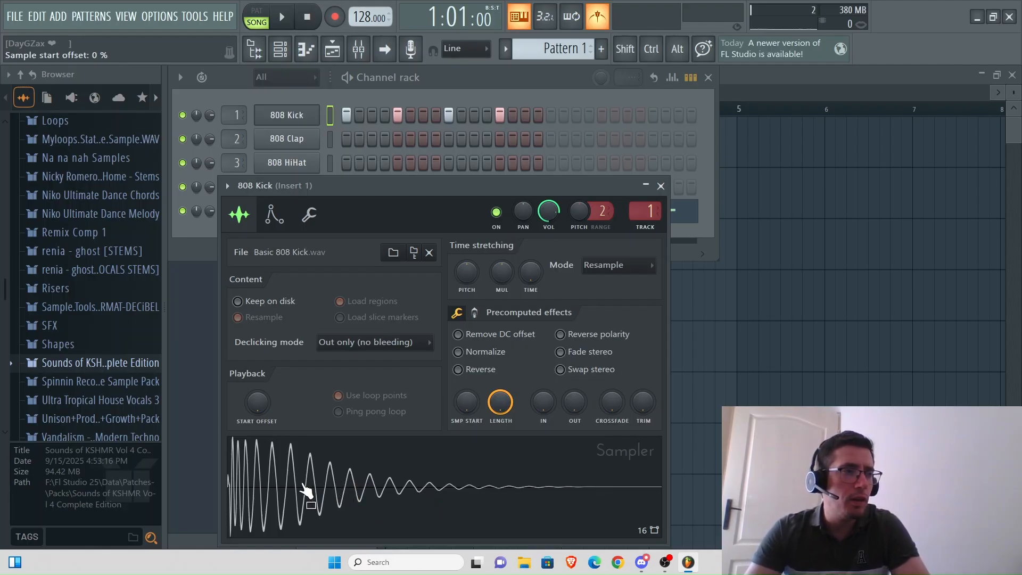
left_click_drag(306, 489, 398, 197)
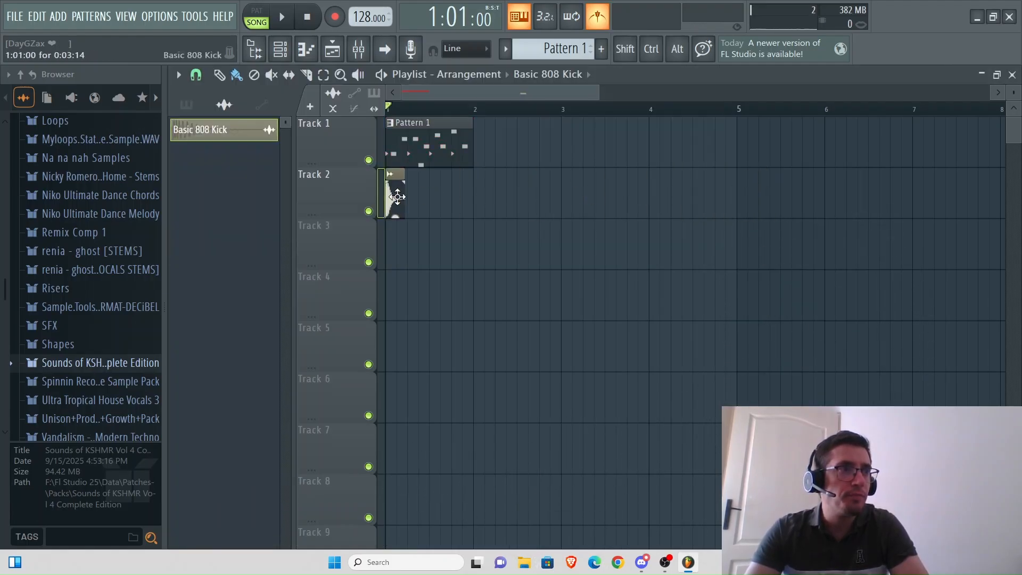
scroll(446, 108, "up", 6)
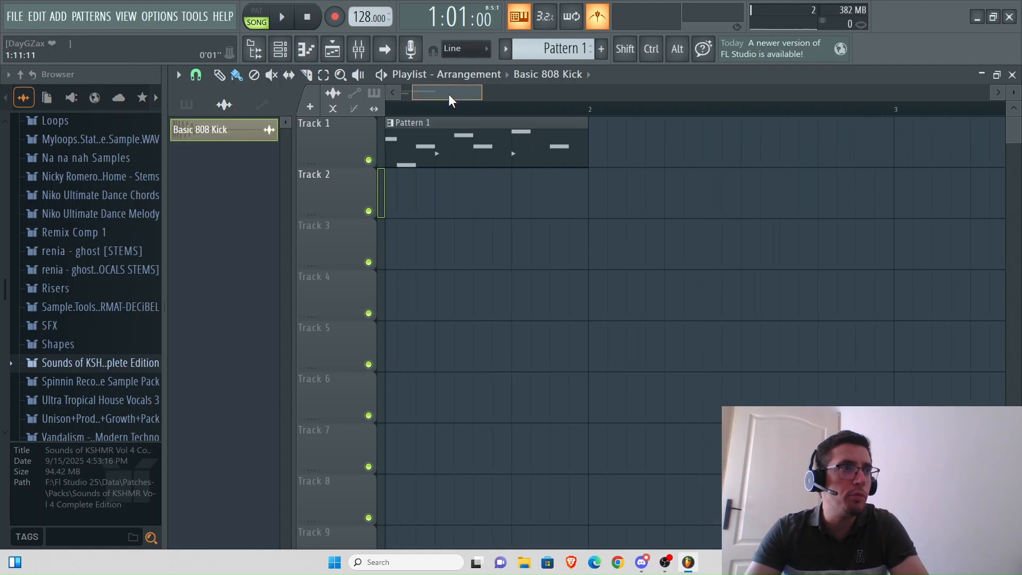
scroll(506, 118, "down", 5)
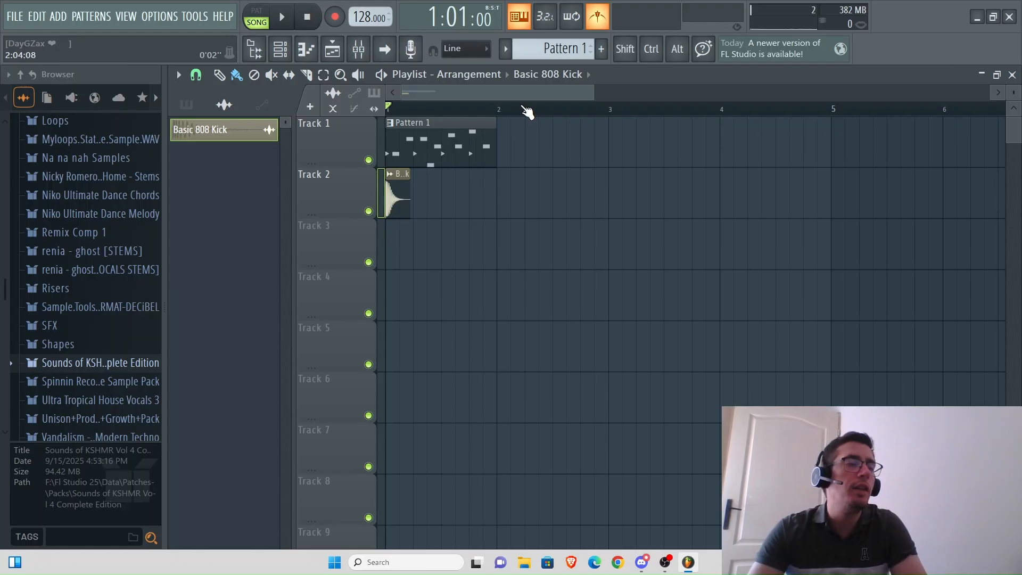
left_click_drag(527, 112, 369, 98)
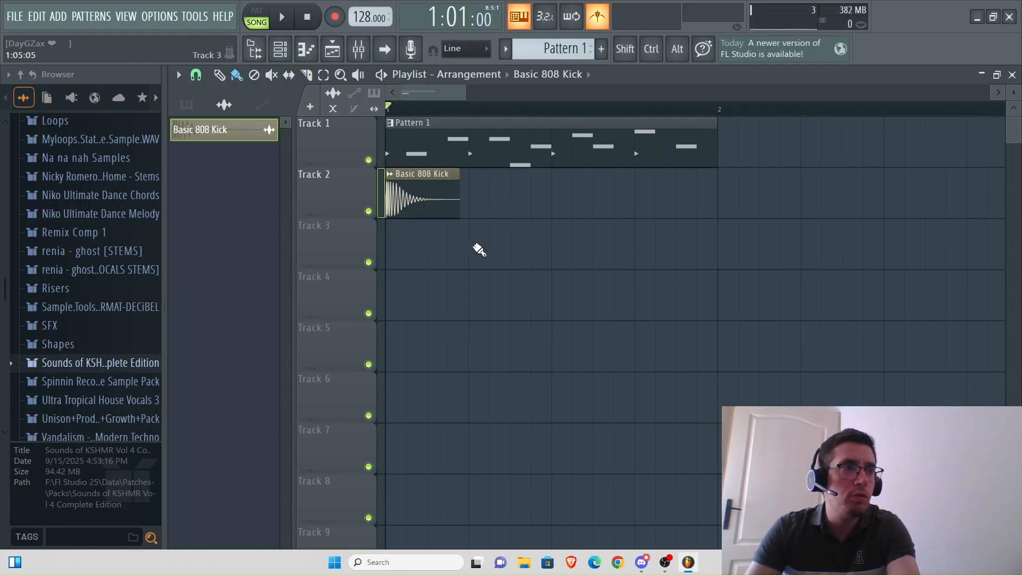
Step: Add Basic 808 Kick clips on beats 2 and 4 of Track 3 and beat 3 of Track 2, and play the arrangement
left_click(478, 245)
left_click(612, 207)
left_click(646, 249)
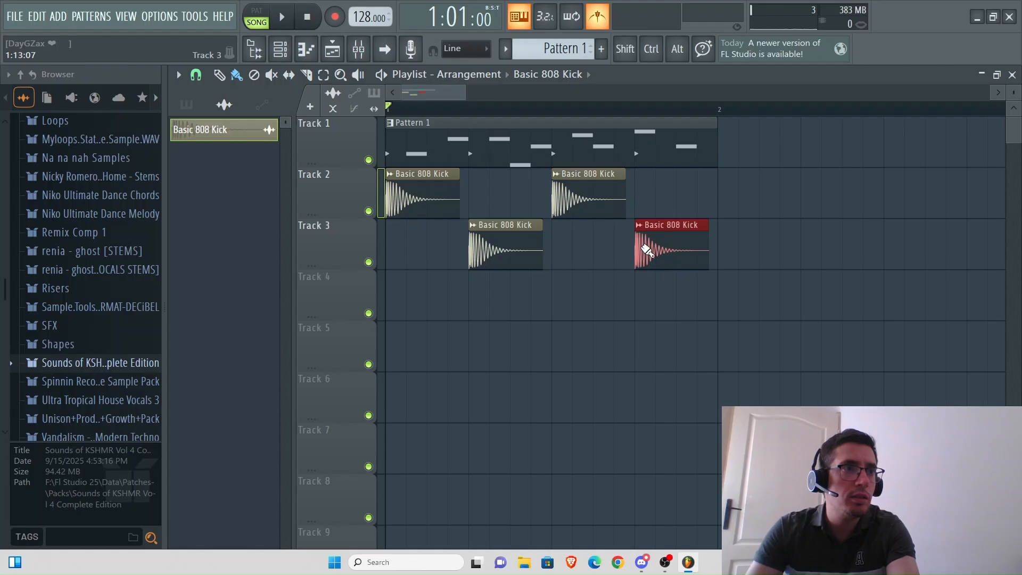
key("space")
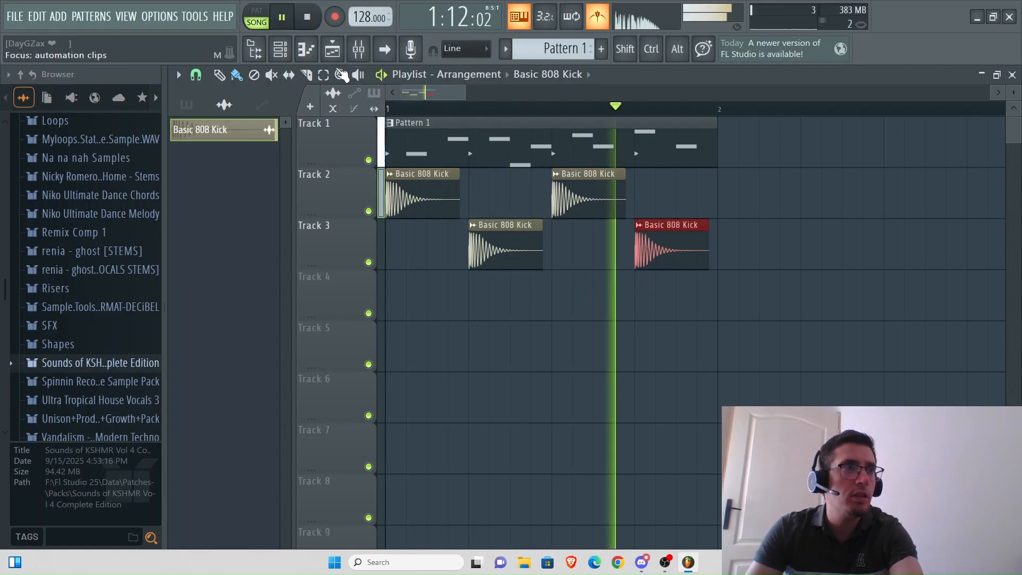
key("space")
Step: Open the channel rack and set its channel display filter to Unsorted
left_click(301, 47)
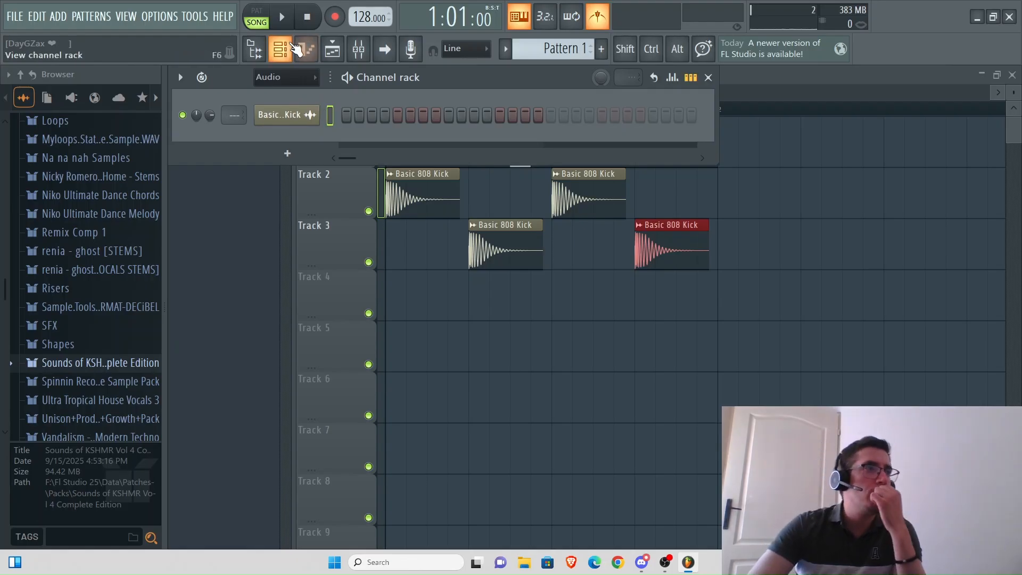
left_click(292, 49)
left_click(292, 50)
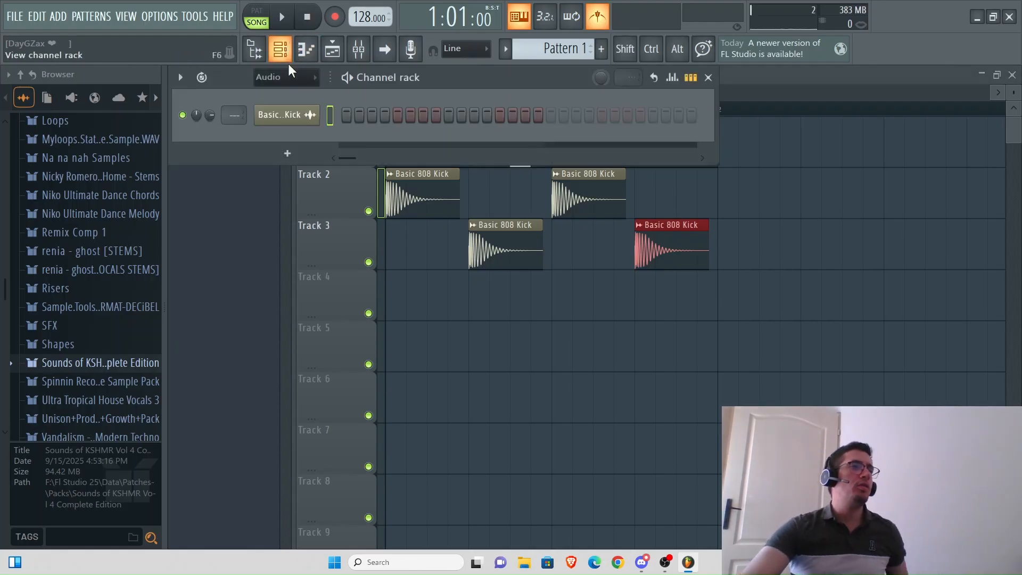
left_click(306, 79)
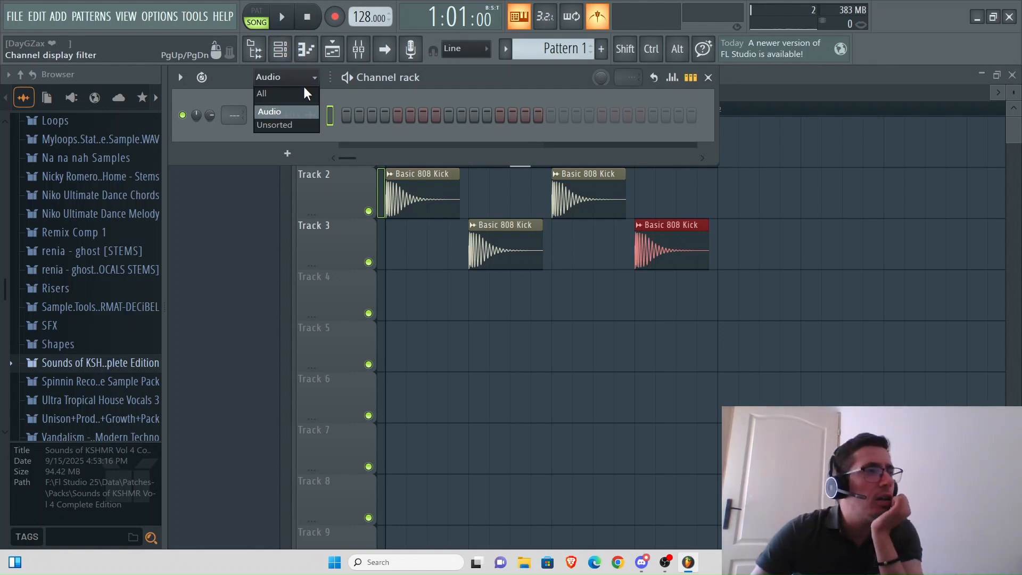
left_click(296, 125)
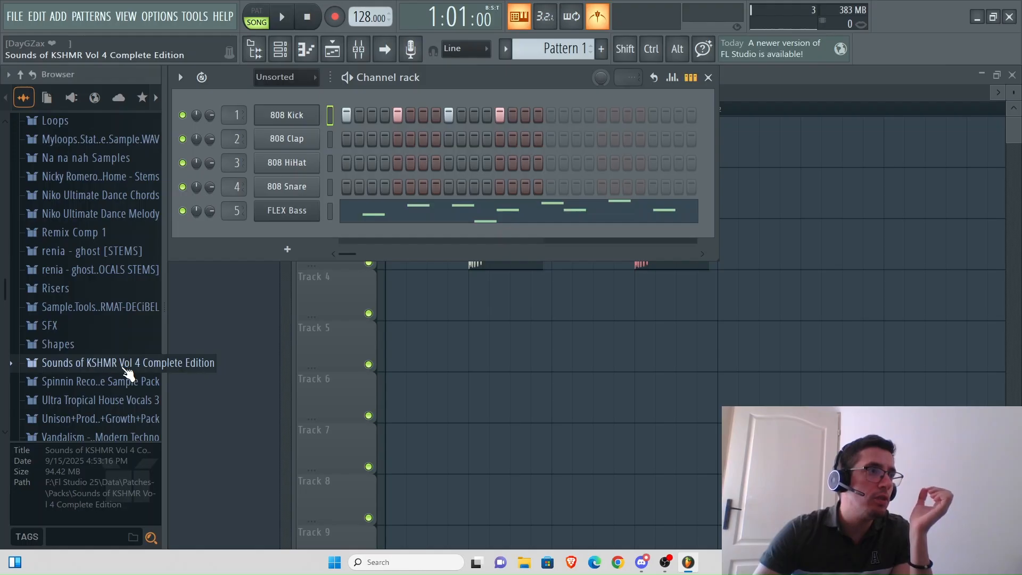
Step: Browse the Sounds of KSHMR Vol 4 pack to Drums, Cymbals, Hi Hats Closed and audition several closed hat samples
left_click(128, 372)
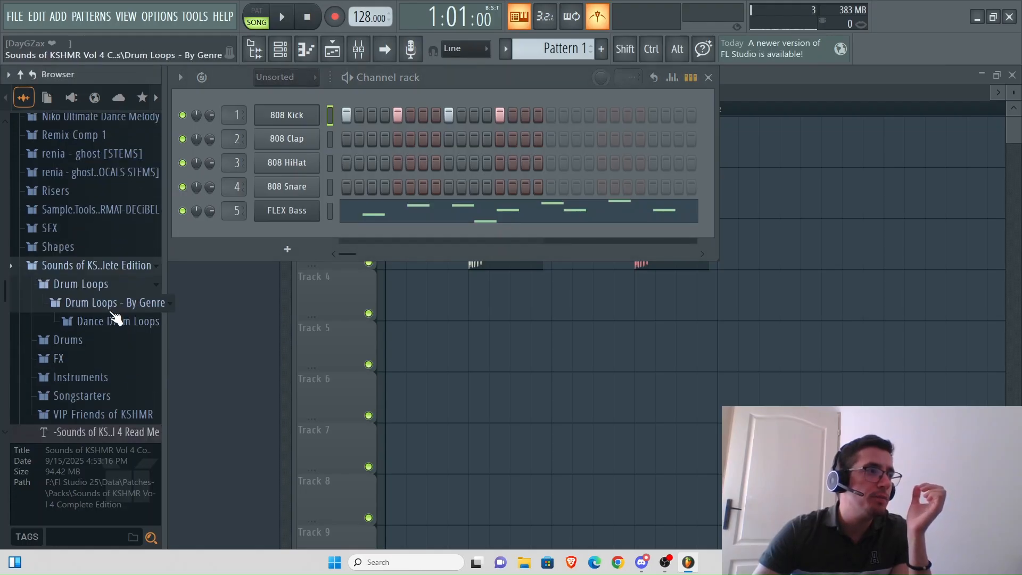
left_click(85, 343)
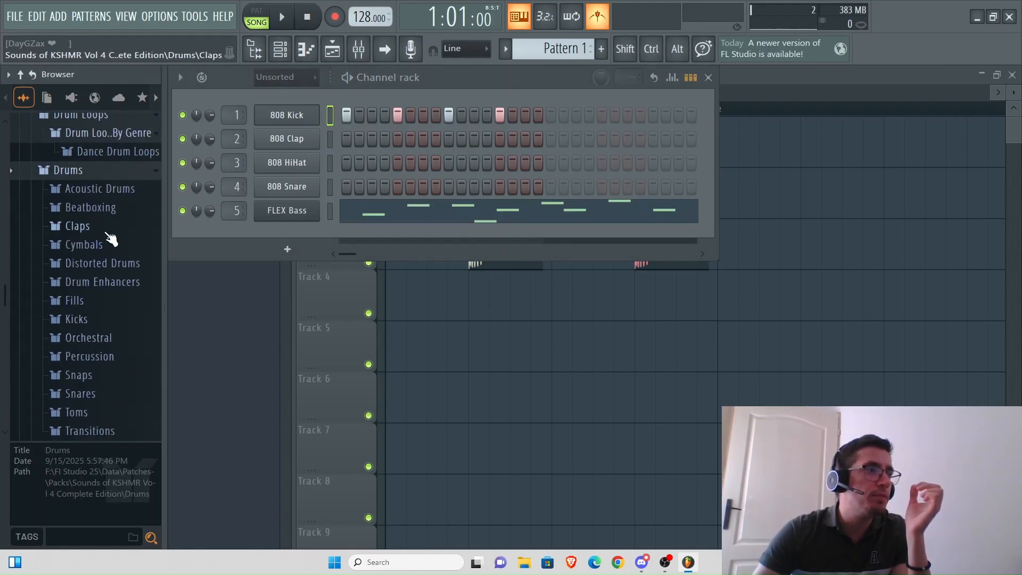
left_click(101, 246)
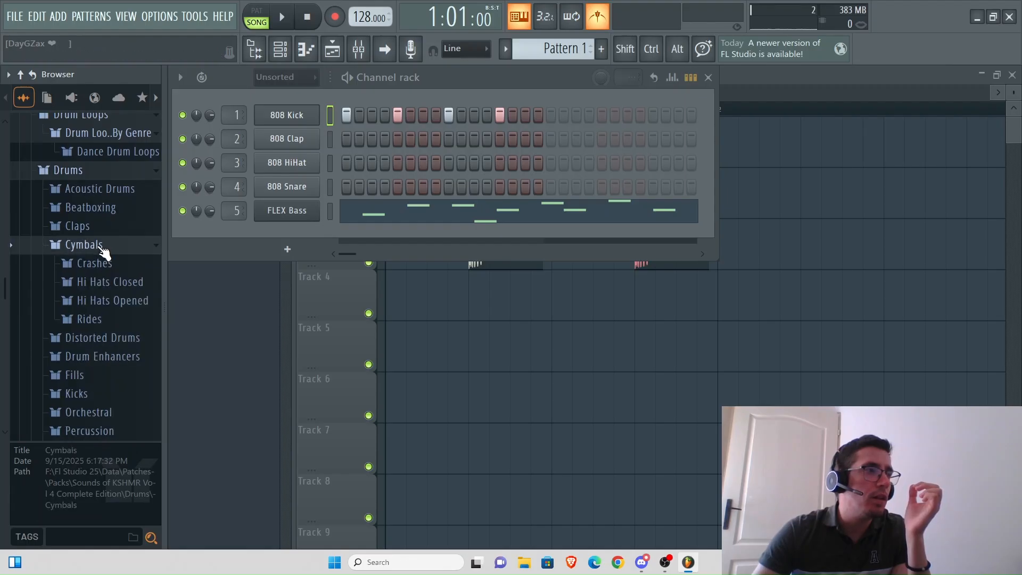
left_click(113, 282)
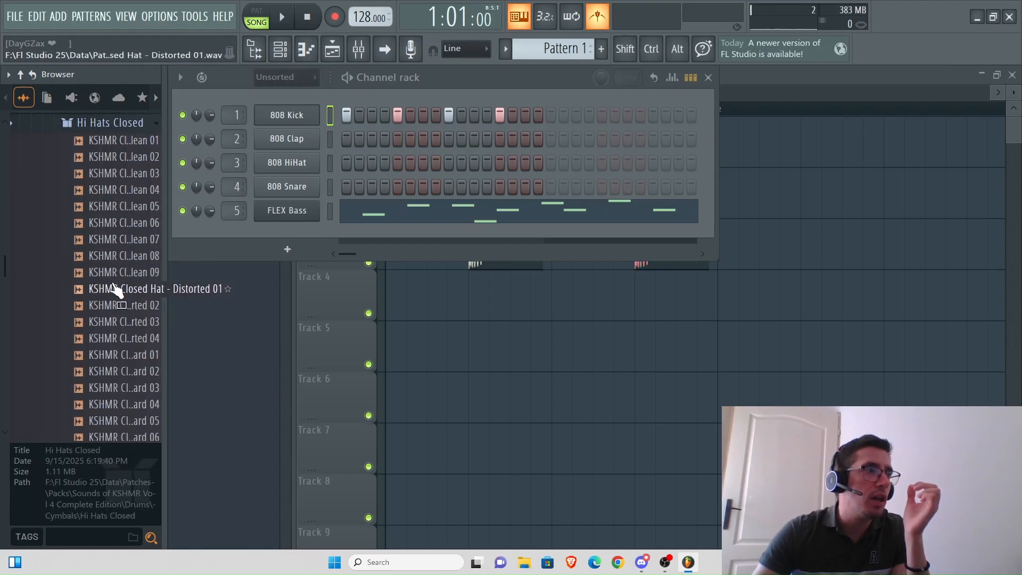
left_click(107, 287)
left_click(101, 223)
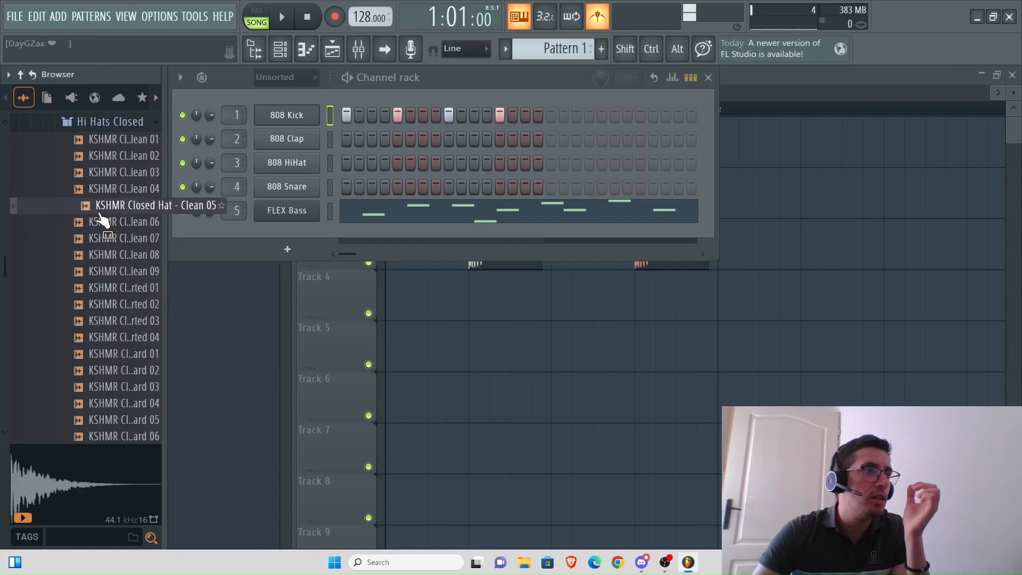
left_click(107, 339)
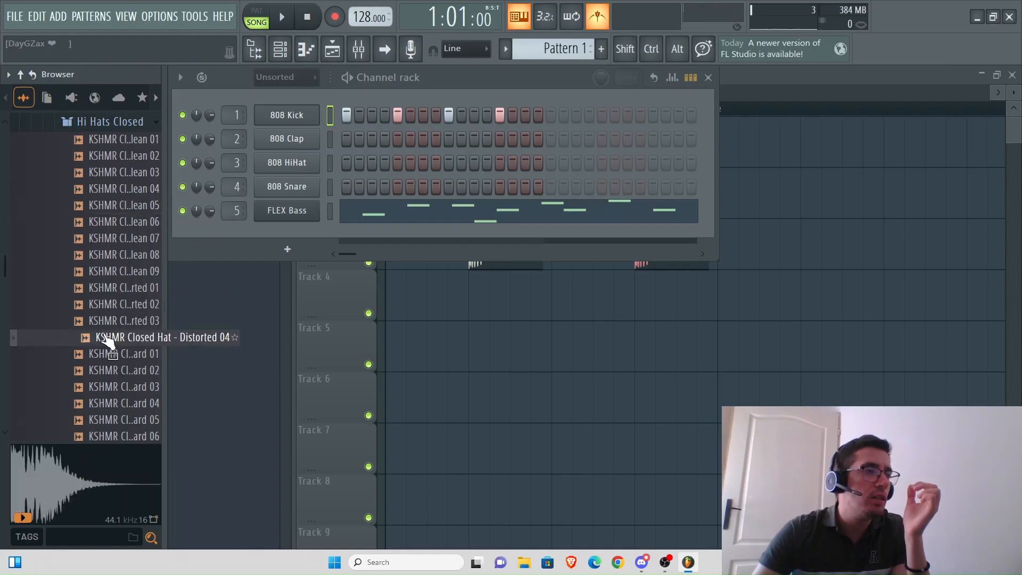
Step: Add KSHMR Closed Hat - Distorted 04 as a new channel with hits on steps 3, 7, 11 and 15, and play the arrangement
left_click_drag(107, 341, 274, 233)
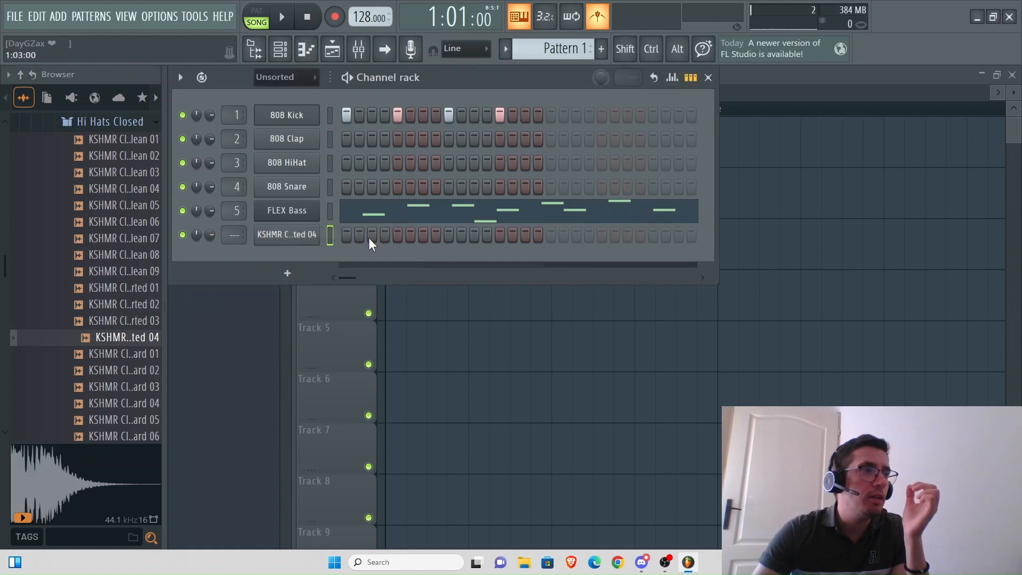
left_click(423, 238)
left_click(487, 236)
left_click(525, 236)
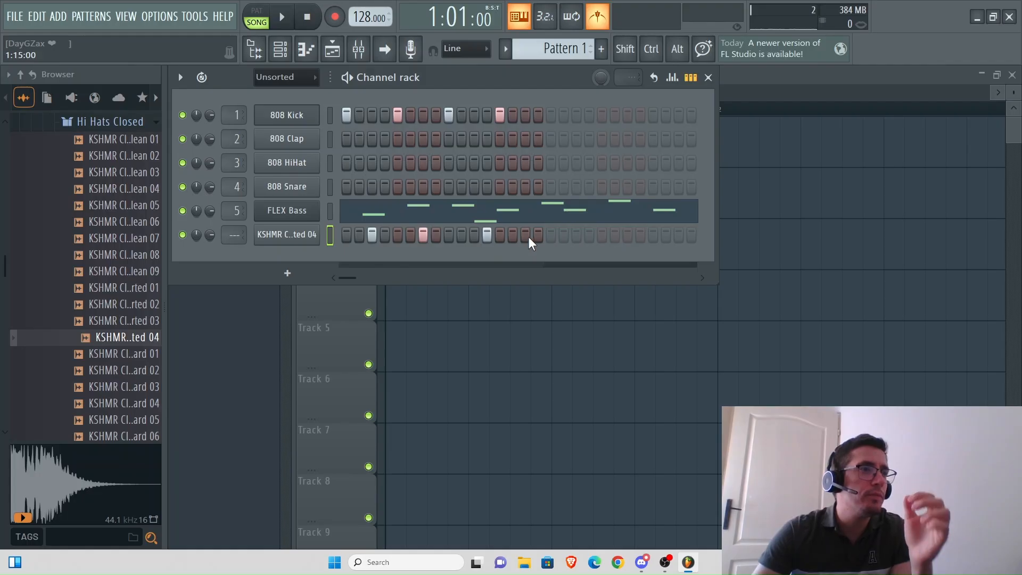
key("space")
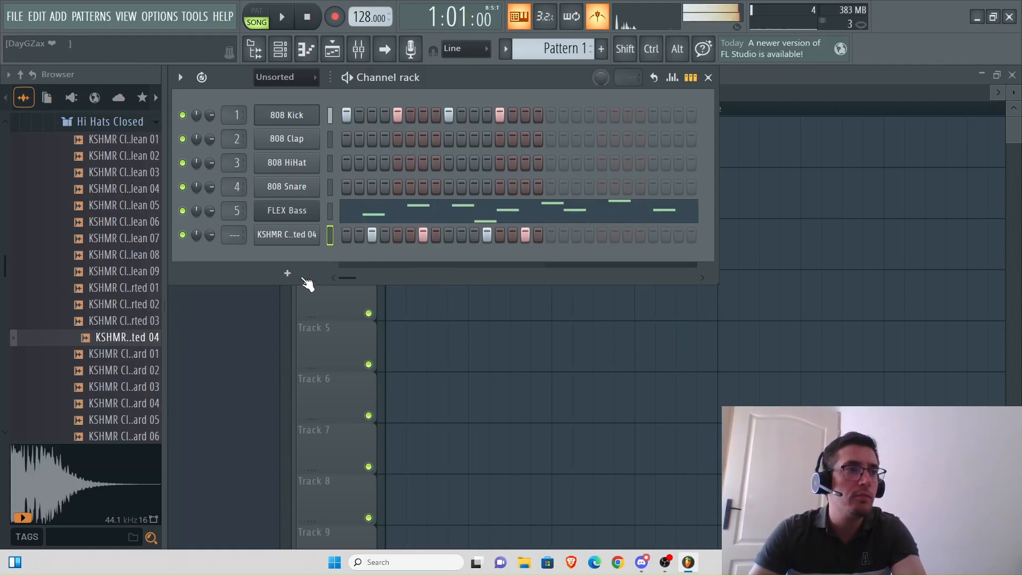
left_click(474, 235)
left_click(487, 236)
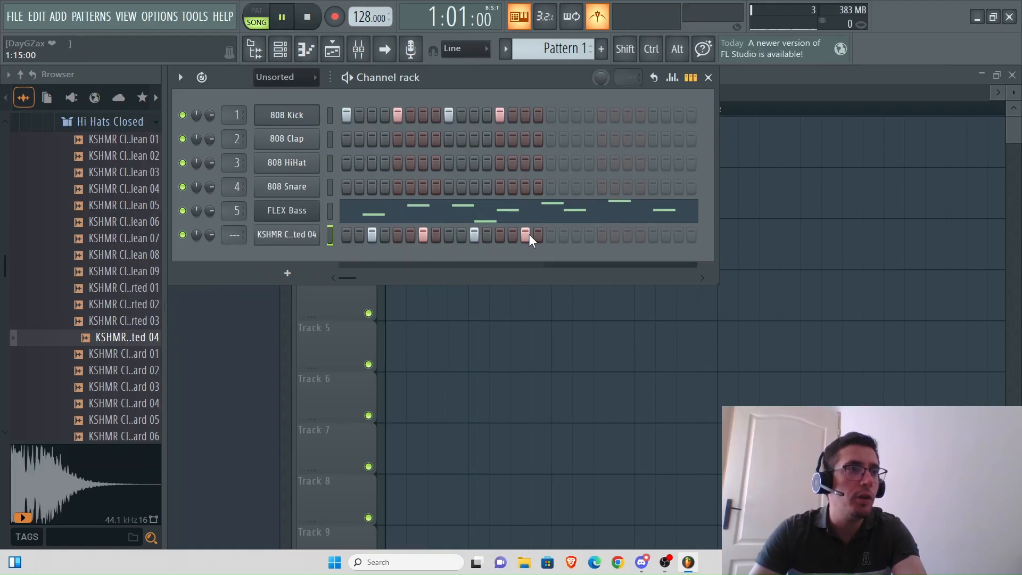
key("space")
Step: Audition other closed hats, replace the hat channel's sample with KSHMR Closed Hat - Clean 09, and play the arrangement
left_click(125, 299)
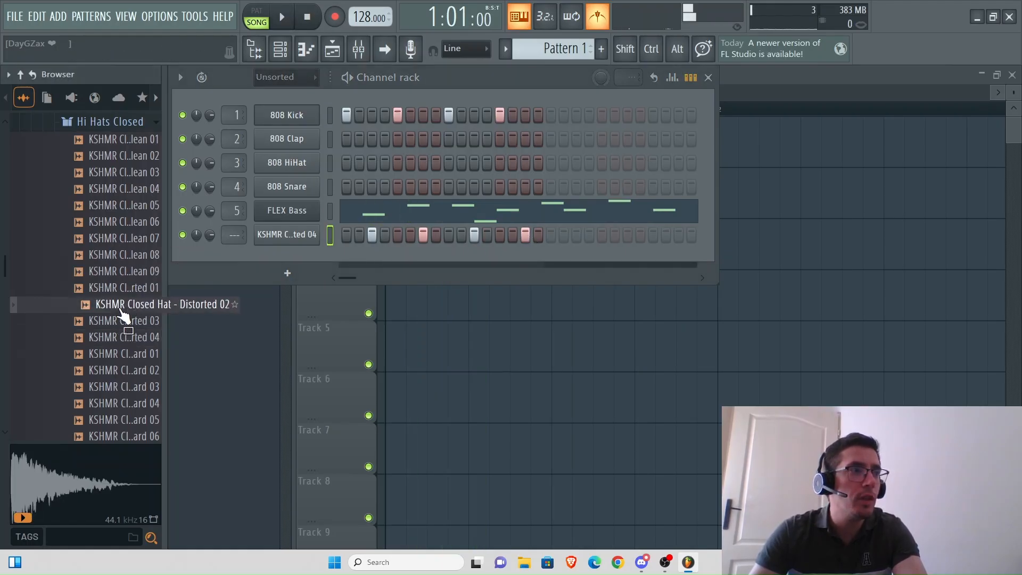
left_click(125, 271)
left_click_drag(129, 250, 293, 237)
key("space")
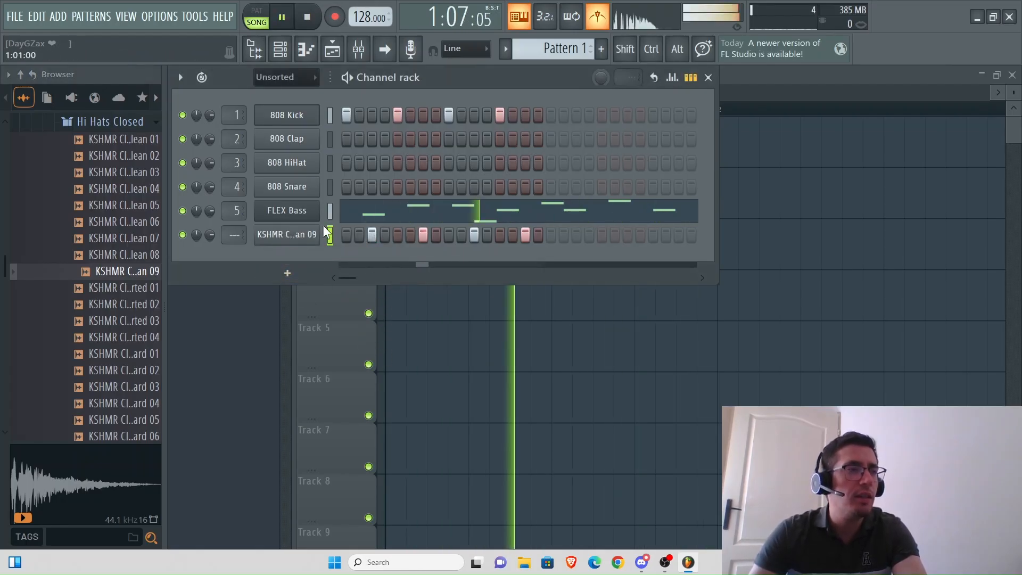
key("space")
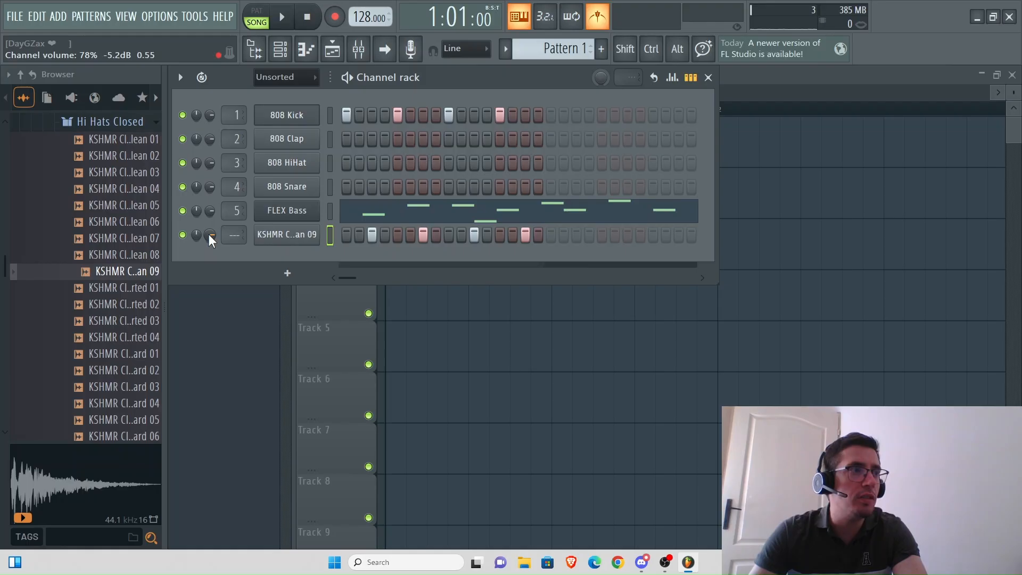
Step: Pan the closed hat channel 100% left and over to the right, and return its panning to centre
left_click_drag(191, 238, 196, 266)
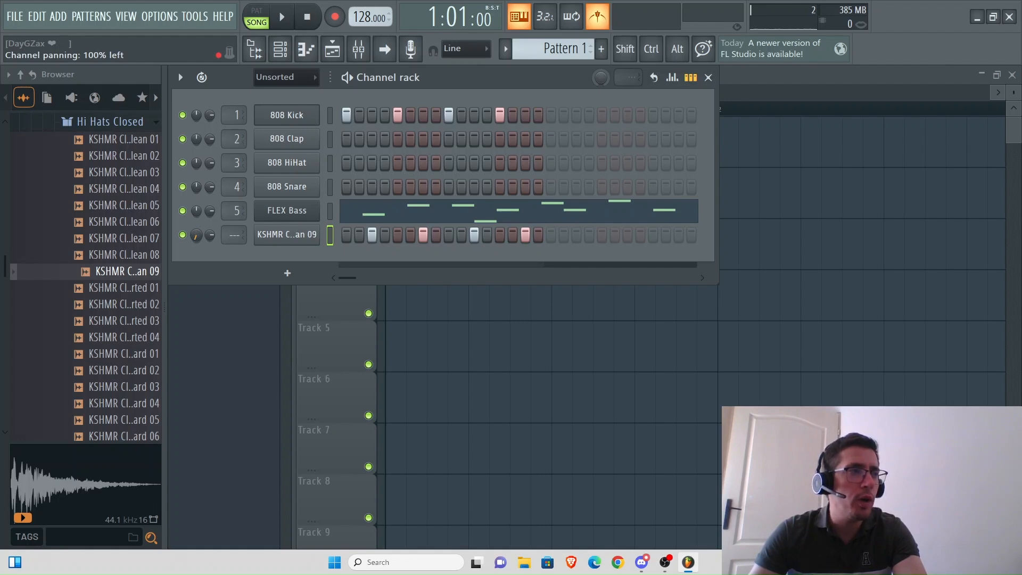
left_click_drag(197, 266, 197, 202)
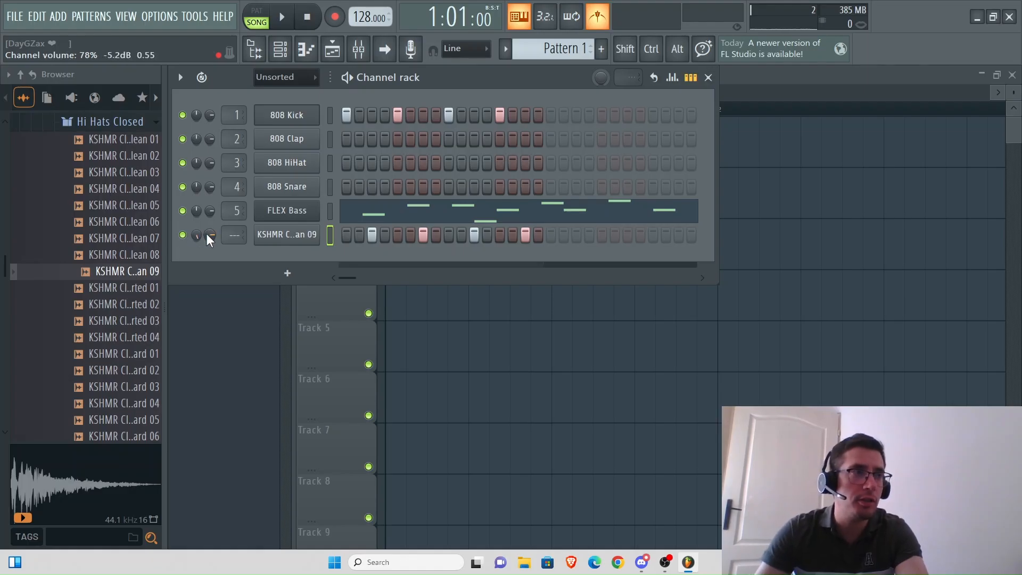
mouse_move(196, 235)
left_mouse_down()
mouse_move(196, 265)
mouse_move(196, 235)
left_mouse_up()
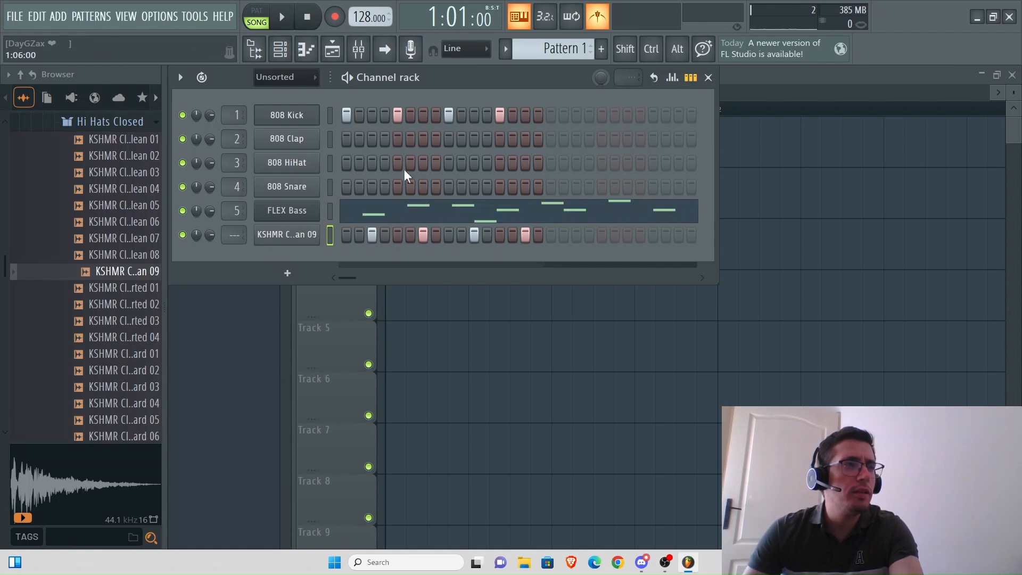
Step: Clear all steps from the 808 Kick and closed hat channels in Pattern 1
left_click_drag(346, 115, 540, 115)
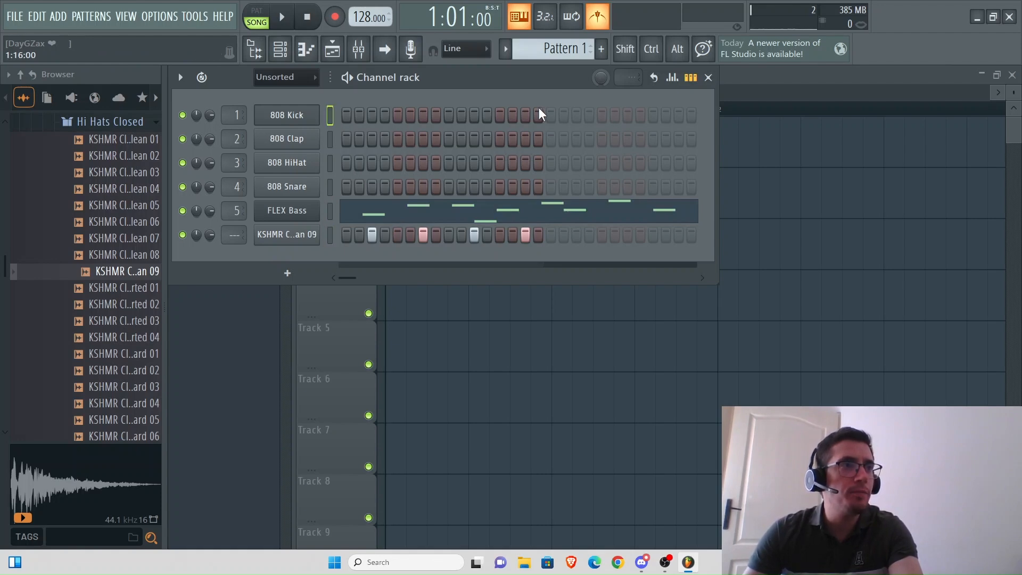
left_click_drag(526, 235, 352, 237)
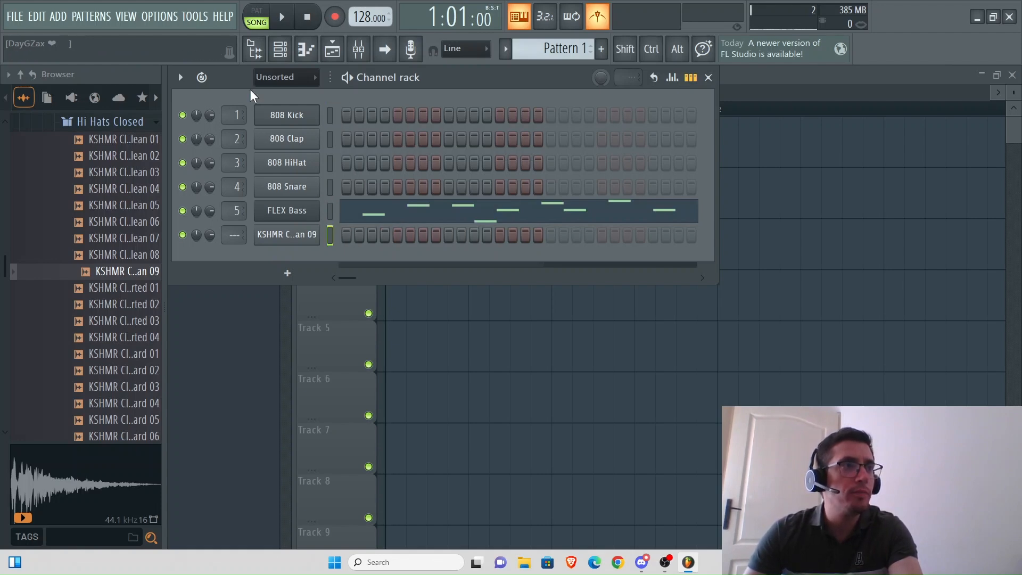
Step: In the playlist, move both Basic 808 Kick clips from Track 3 up to Track 2 and play the arrangement
left_click(332, 49)
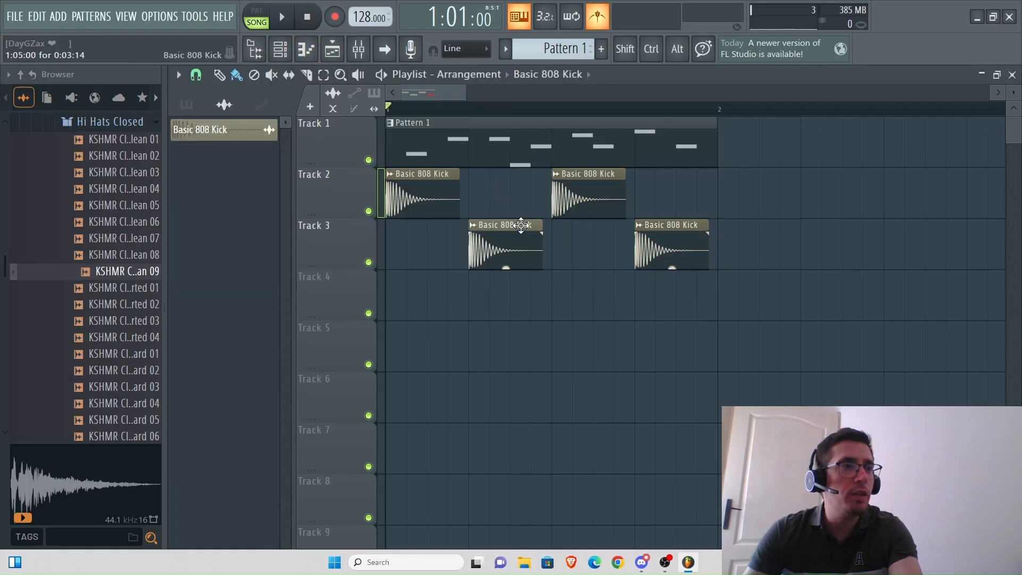
left_click_drag(521, 225, 521, 179)
left_click_drag(672, 225, 672, 178)
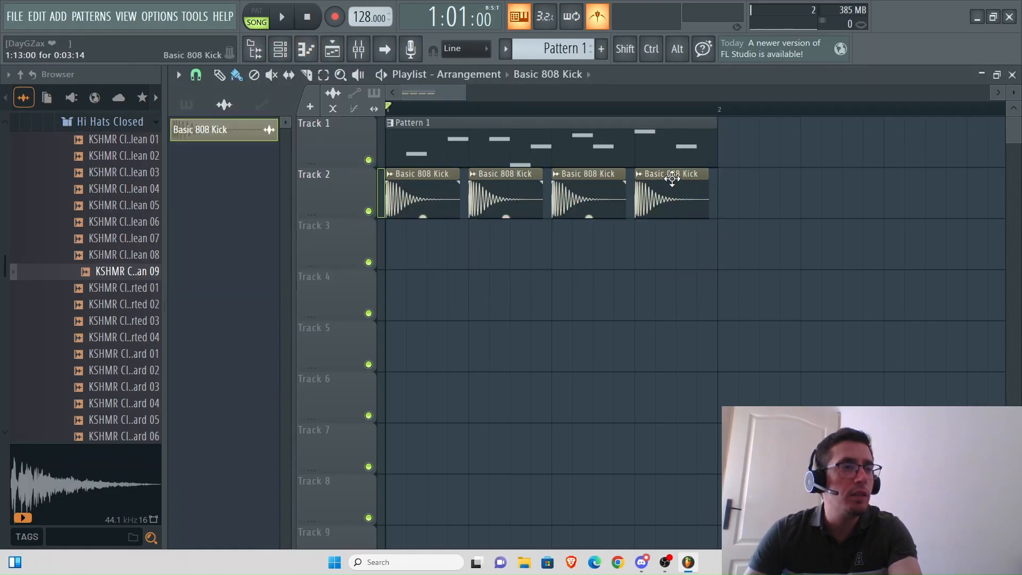
key("space")
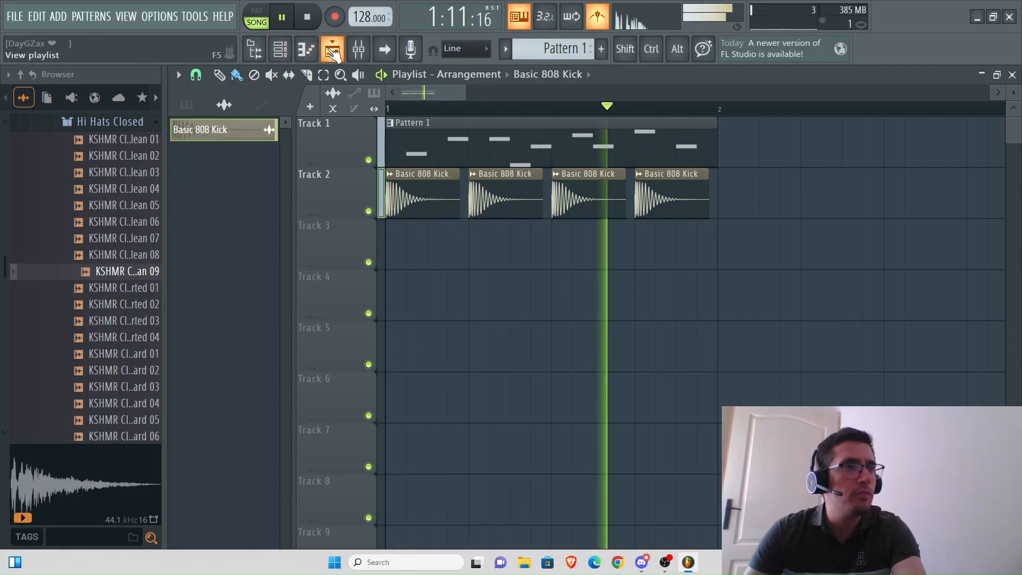
key("space")
Step: Select the Pattern 1 clip and all four Basic 808 Kick clips in bar 1 of the playlist
scroll(496, 111, "down", 1)
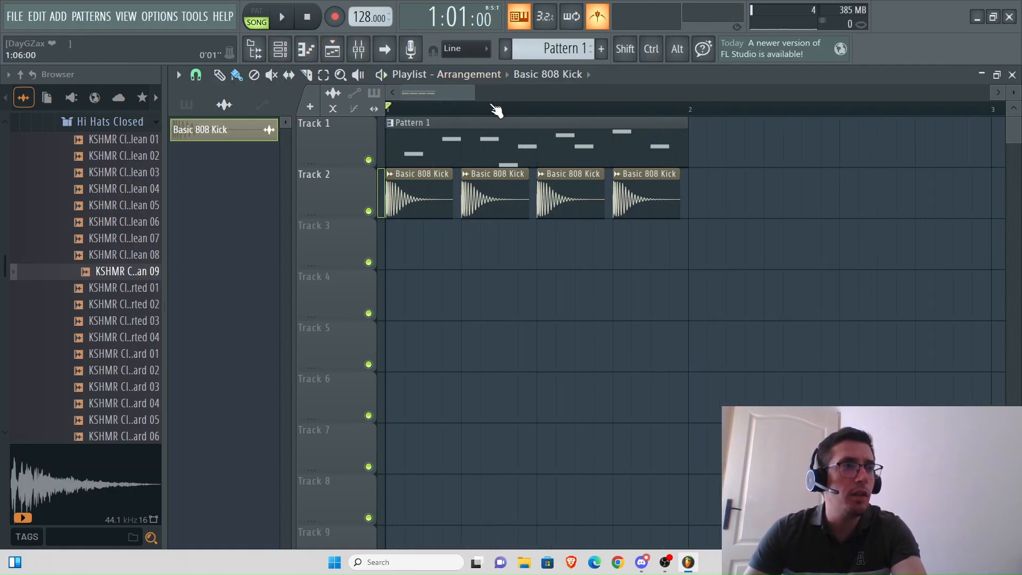
scroll(496, 110, "down", 2)
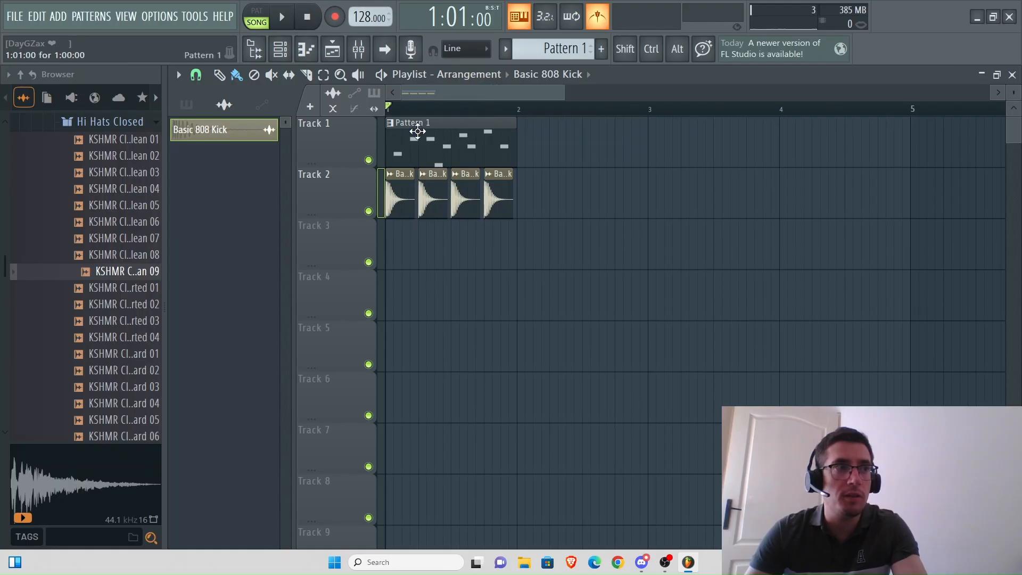
left_click_drag(399, 151, 544, 208)
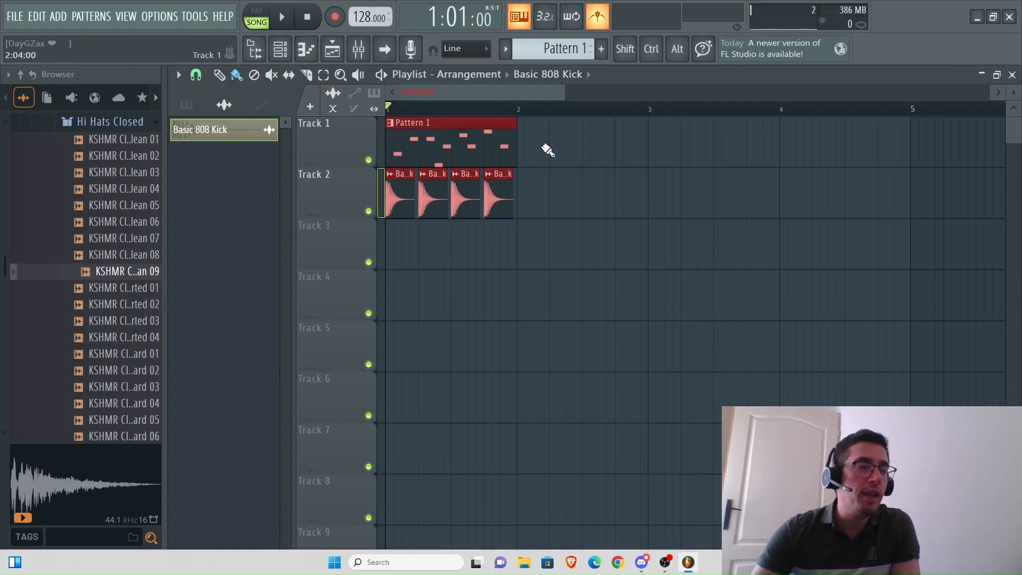
left_click(588, 130)
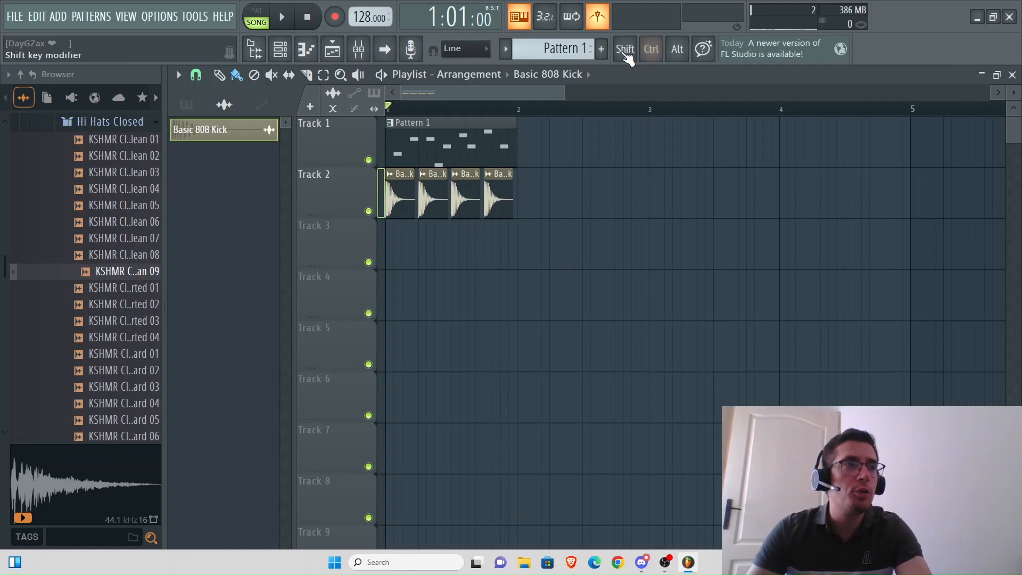
left_click(684, 50)
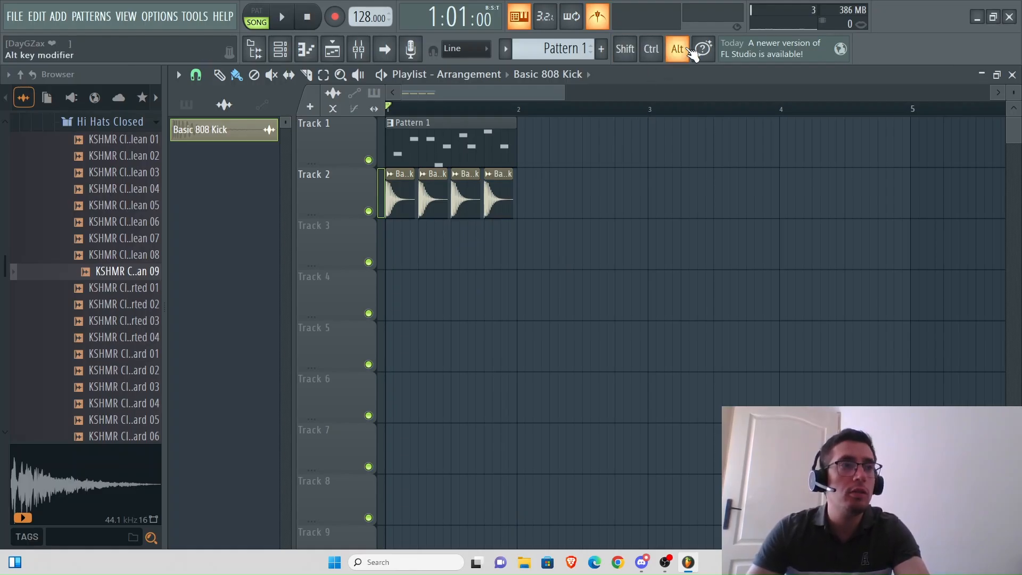
left_click(685, 51)
left_click(680, 50)
left_click(679, 49)
left_click(683, 51)
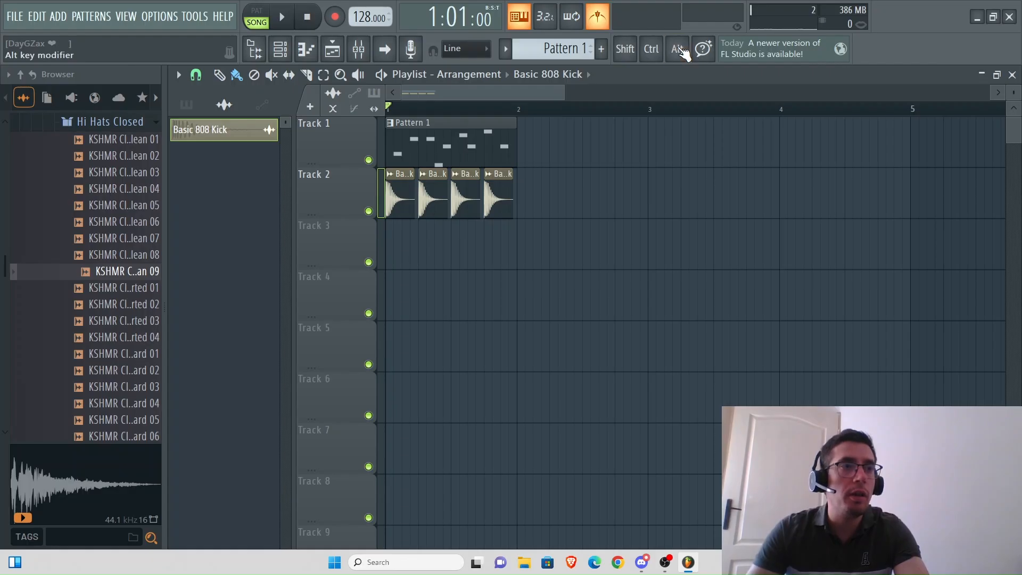
key("ctrl")
key("ctrl")
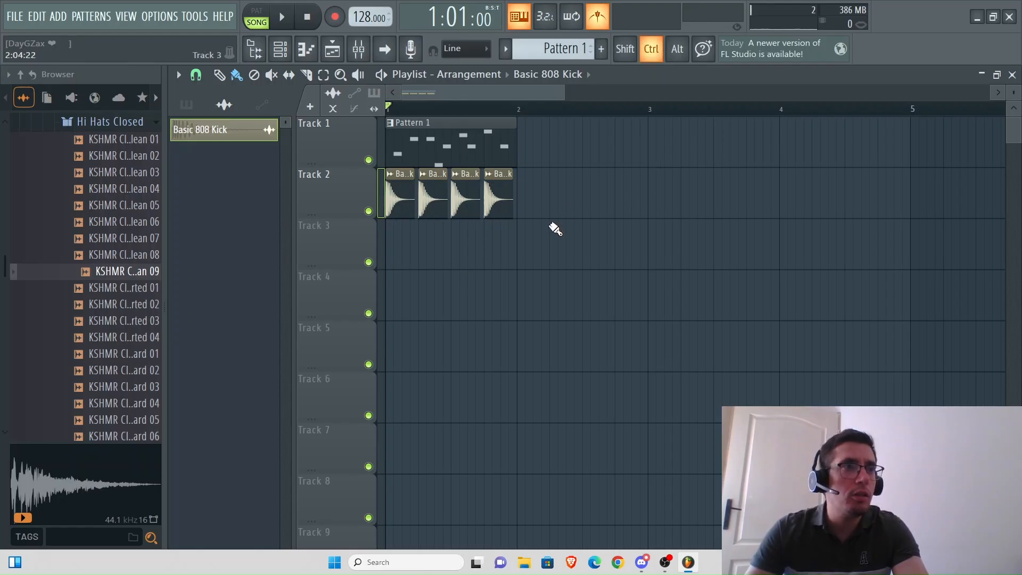
Step: Select the Pattern 1 clip and the four Basic 808 Kick clips in bar 1 and duplicate them into bar 2
key("ctrl")
left_click_drag(560, 249, 379, 146)
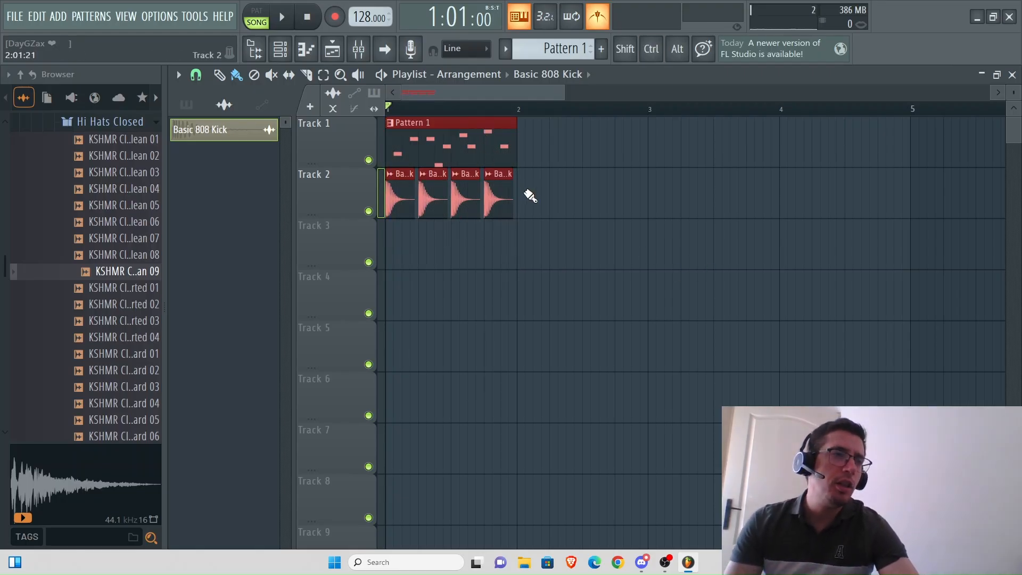
key("shift")
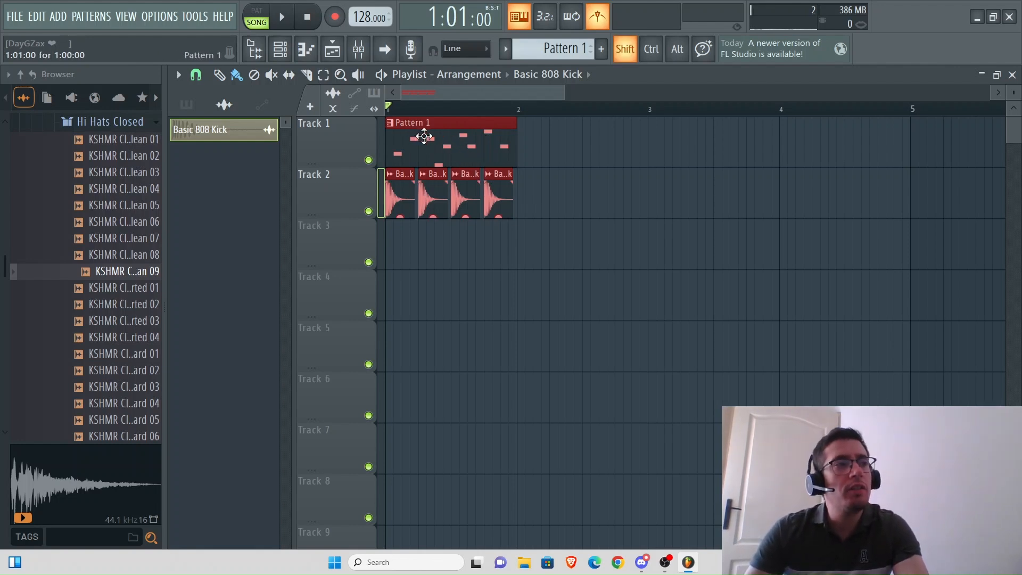
left_click_drag(422, 135, 552, 138)
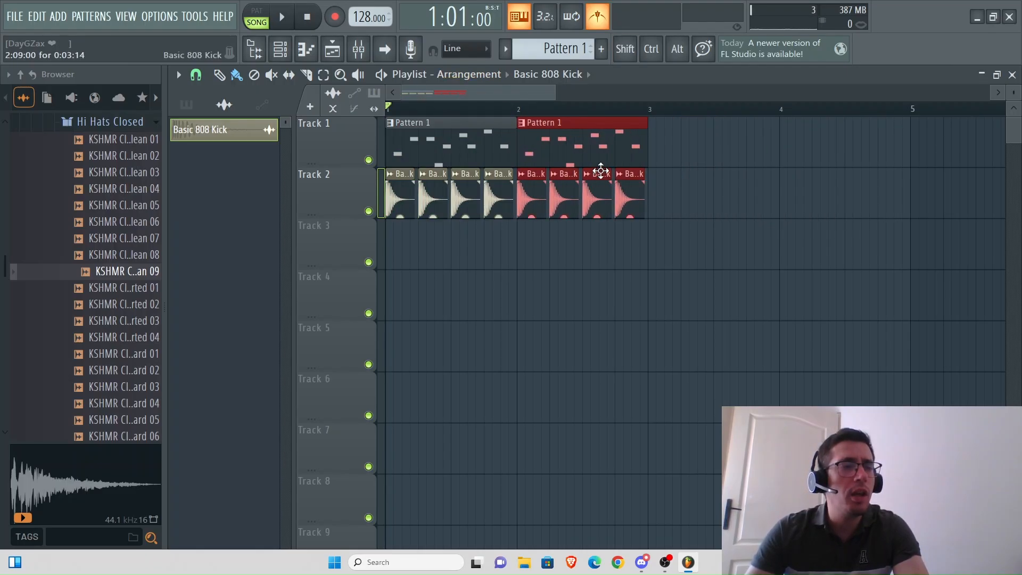
left_click(675, 145, "ctrl")
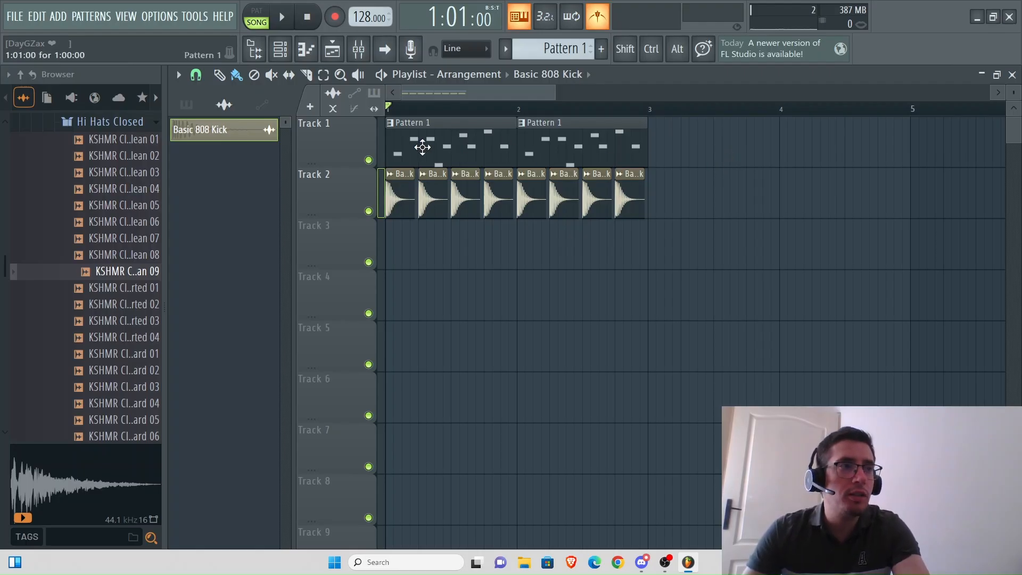
Step: Duplicate all Pattern 1 and Basic 808 Kick clips from bars 1 and 2 into bars 3 and 4, and play the arrangement
left_click_drag(422, 147, 679, 241)
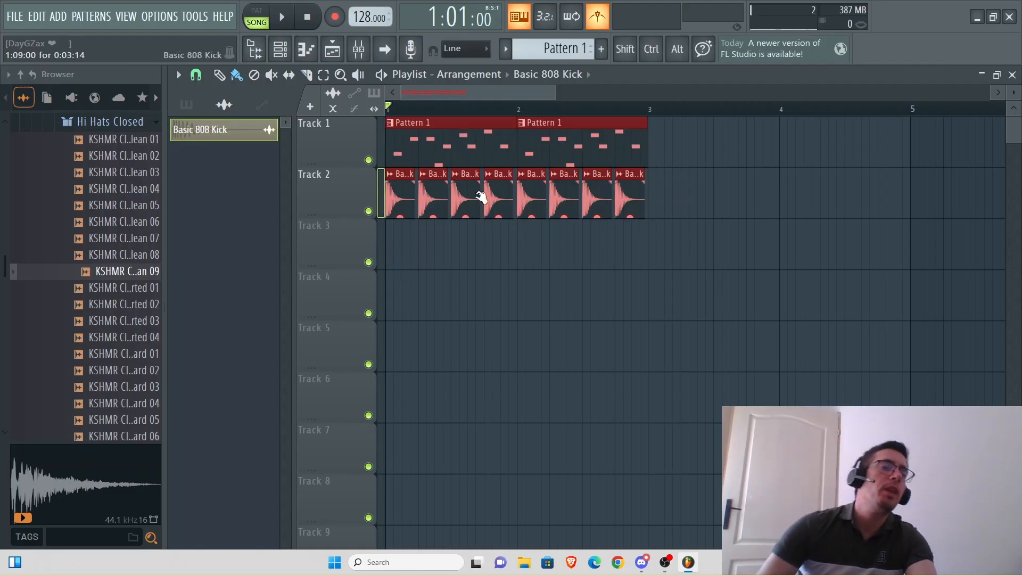
mouse_move(457, 137)
left_mouse_down("shift")
mouse_move(766, 155)
mouse_move(702, 149)
left_mouse_up("shift")
left_click(727, 279)
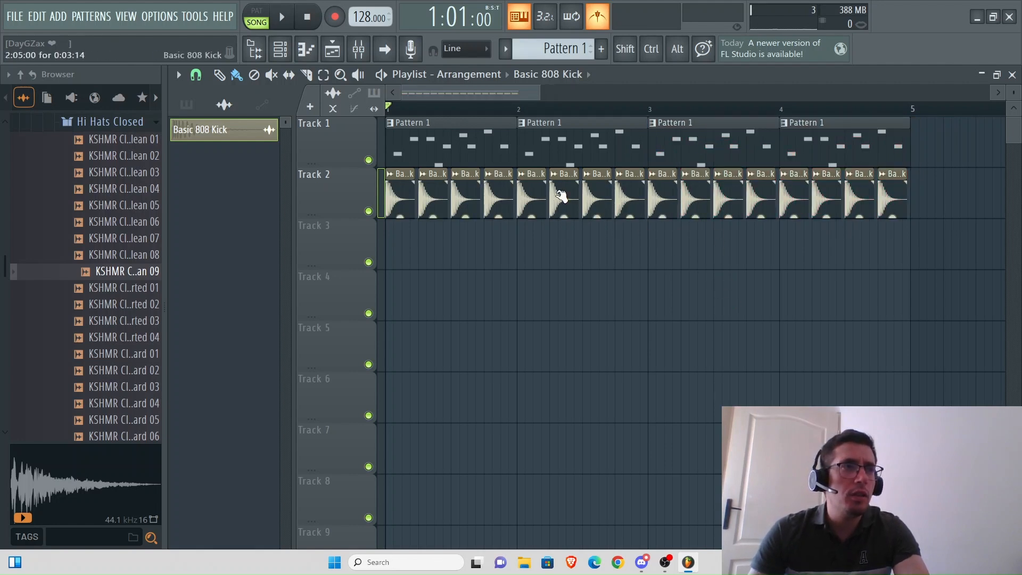
key("space")
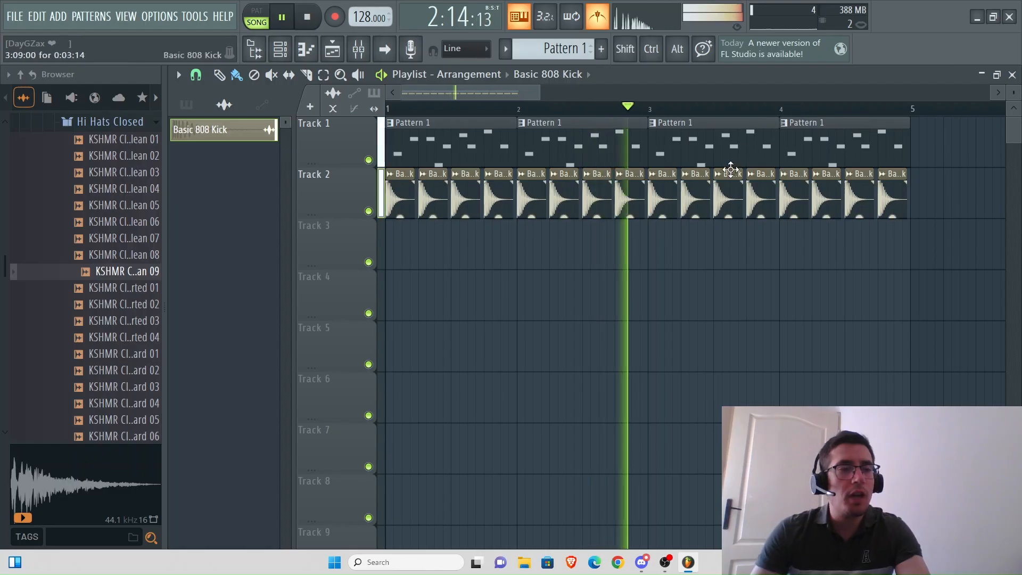
key("space")
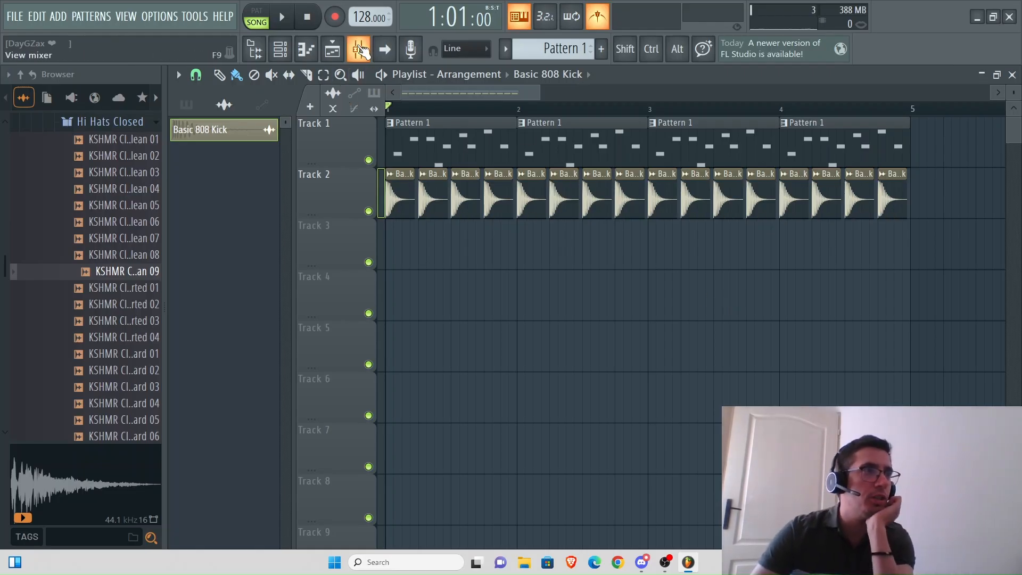
Step: Open the mixer, play the arrangement and select the Insert 5 track to watch its level meter
left_click(360, 51)
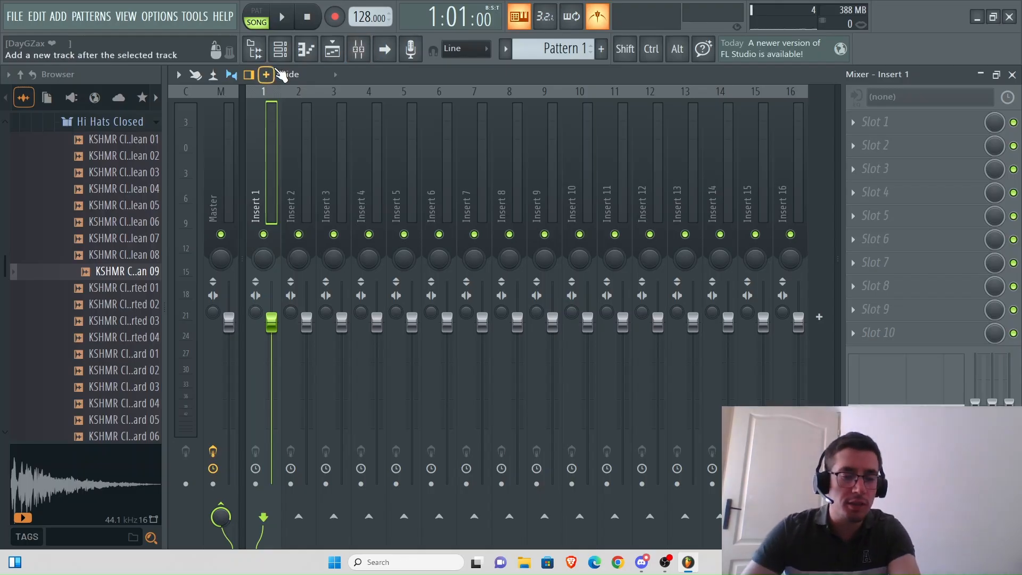
key("space")
left_click(411, 196)
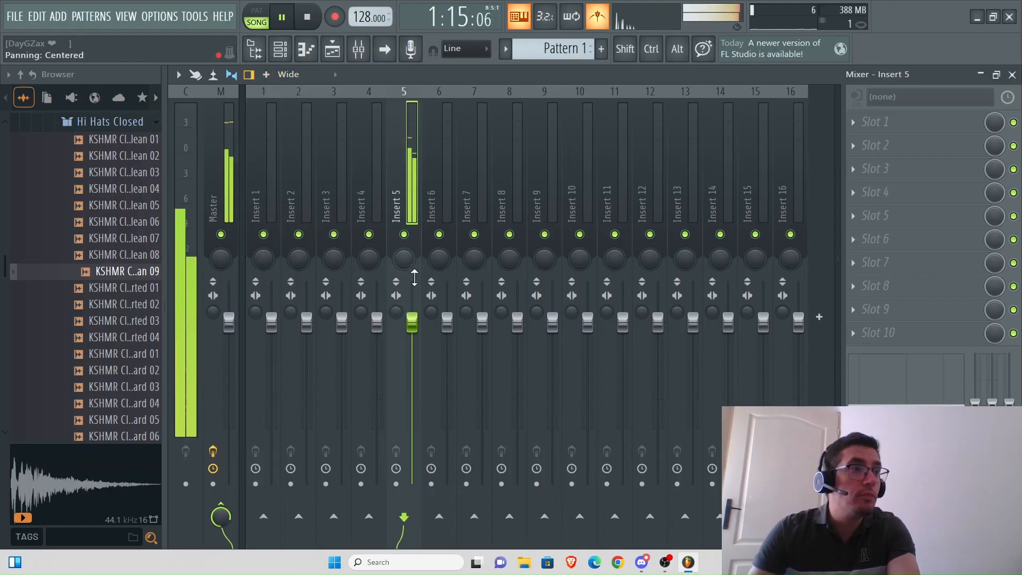
key("space")
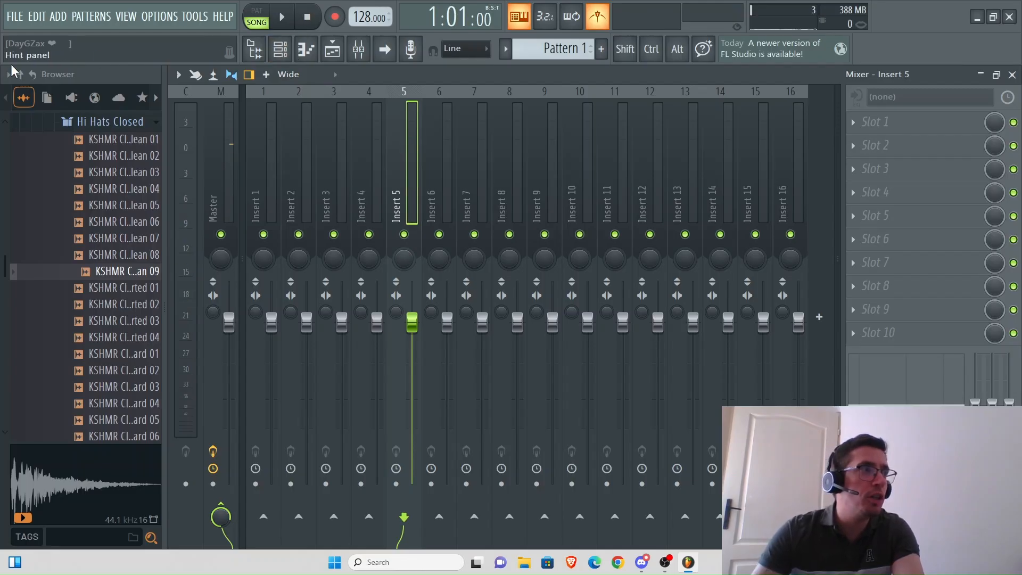
Step: Show the Unsorted channel group in the channel rack and fill each 4 steps of the 808 Kick channel
left_click(282, 55)
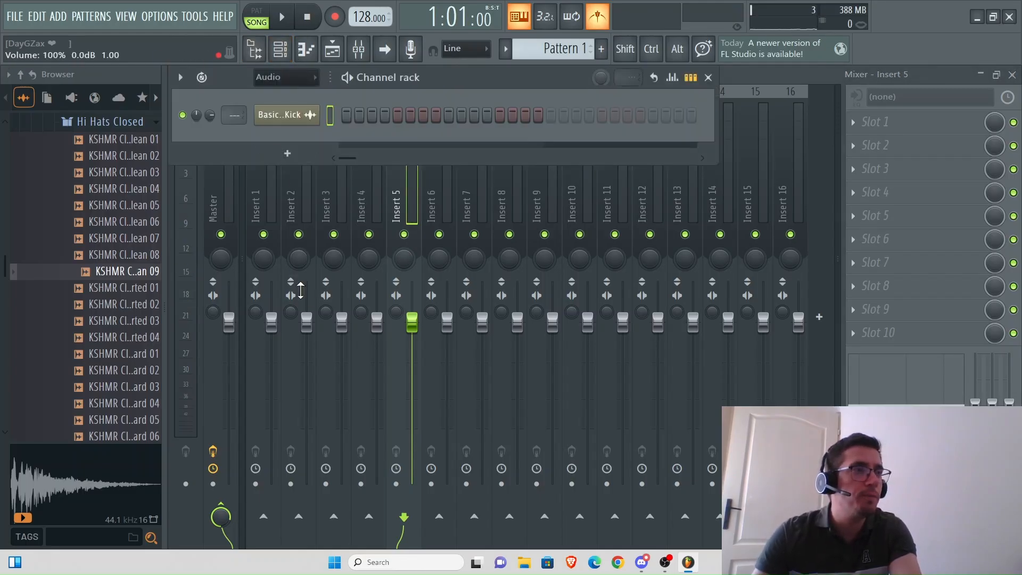
left_click(312, 79)
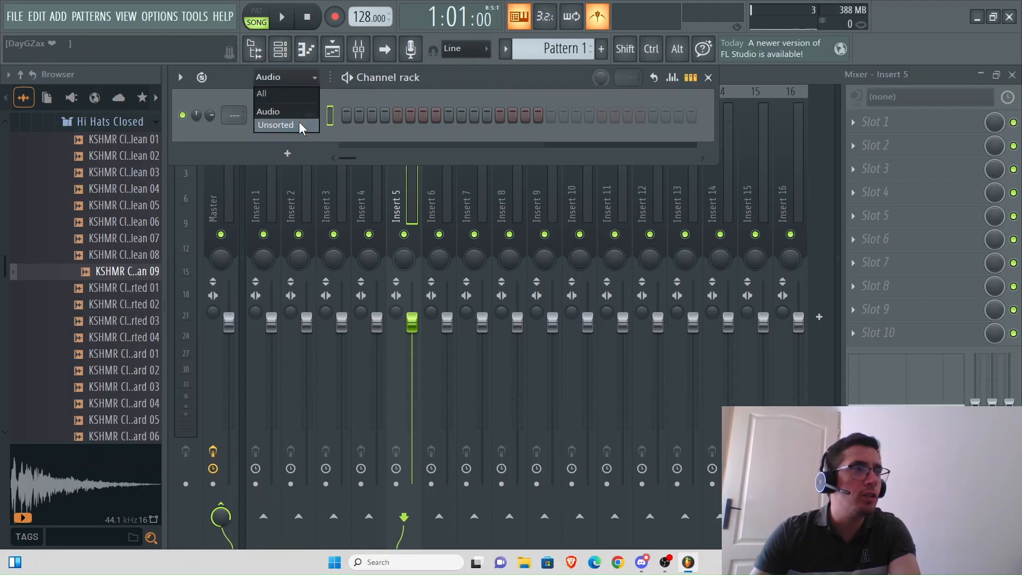
left_click(300, 123)
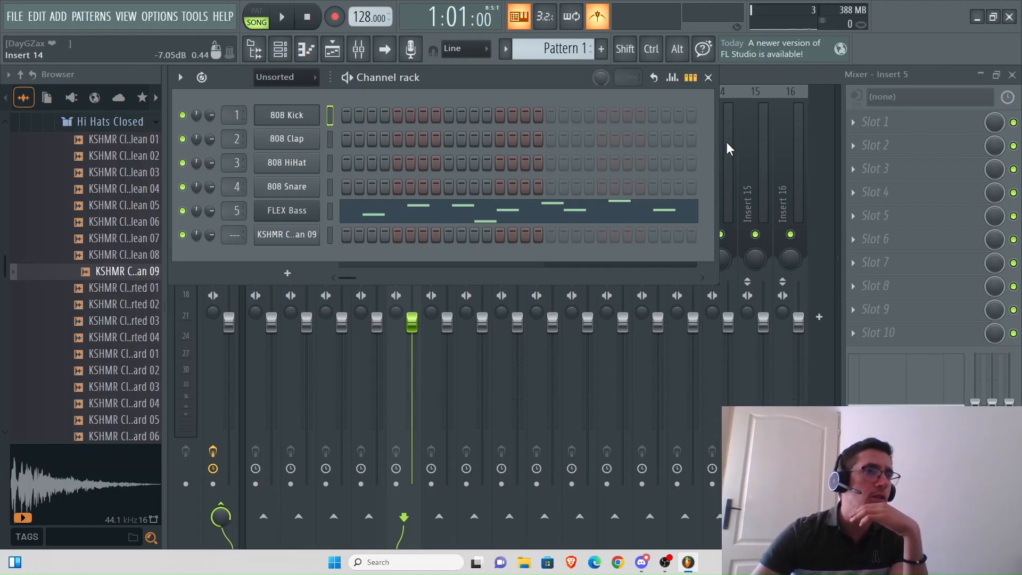
left_click(789, 86)
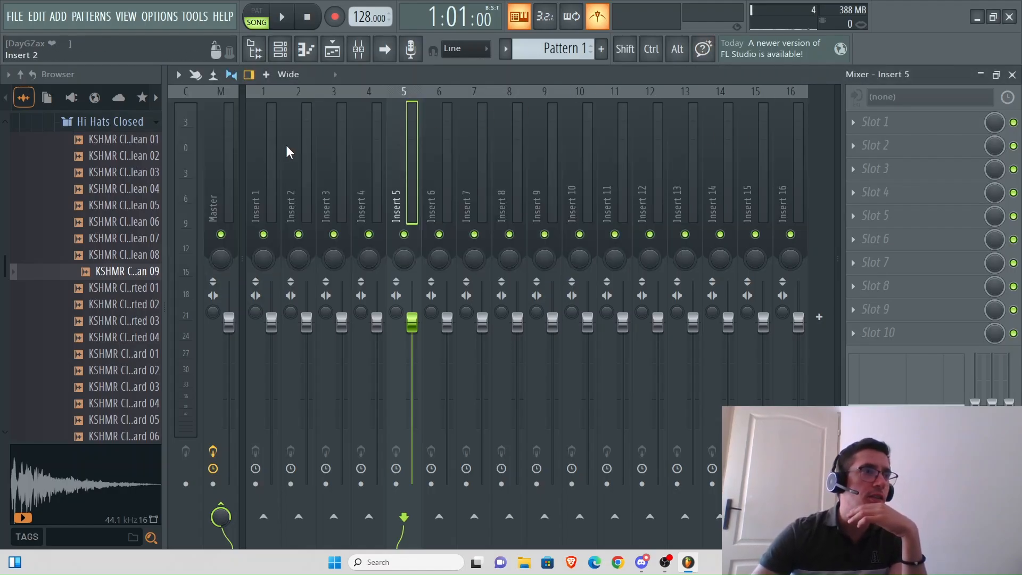
left_click(254, 49)
right_click(299, 122)
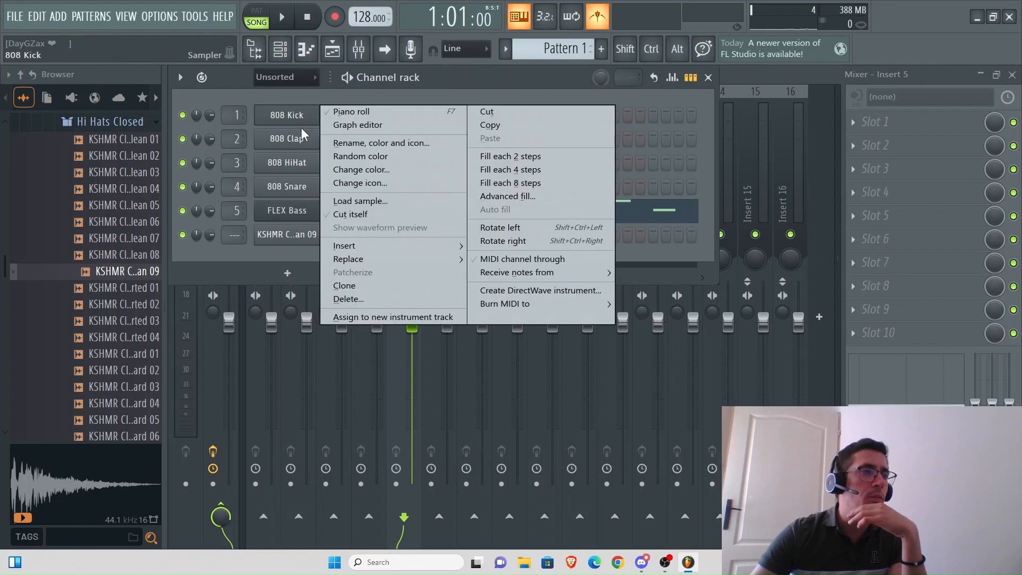
left_click(501, 170)
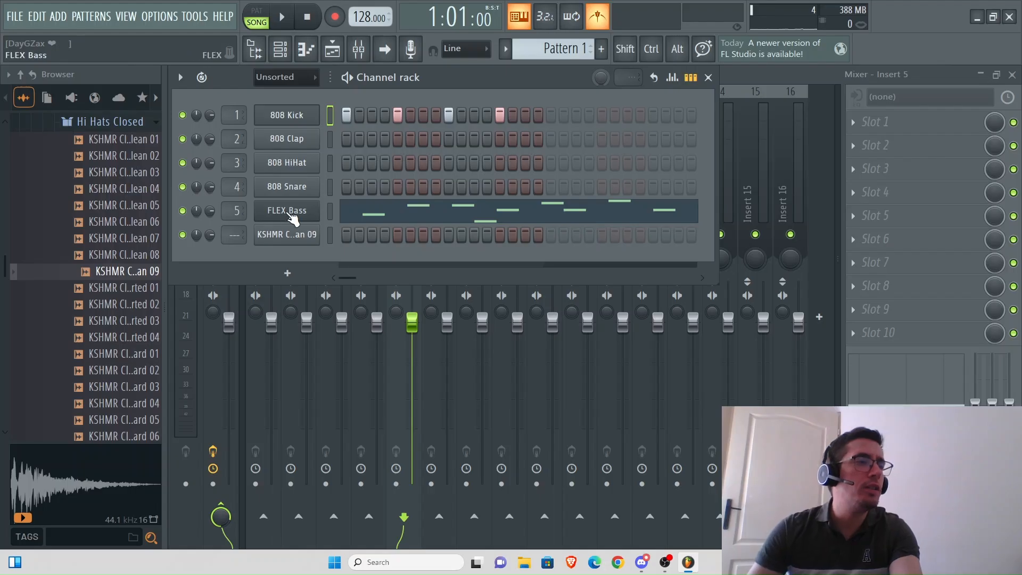
Step: Compare the FLEX Bass channel's mixer track number in the channel rack with Insert 5 in the mixer
double_click(238, 209)
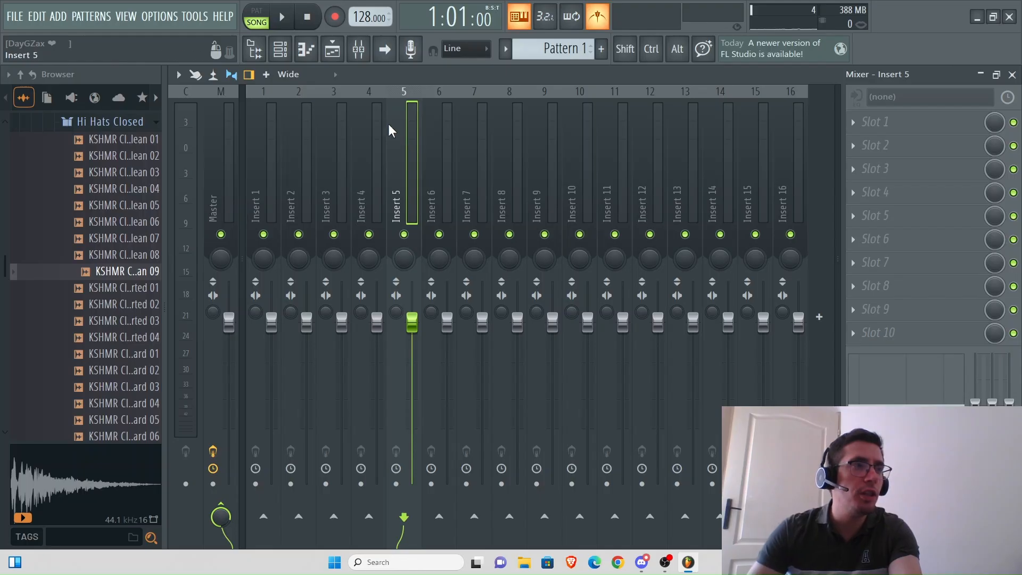
left_click(283, 50)
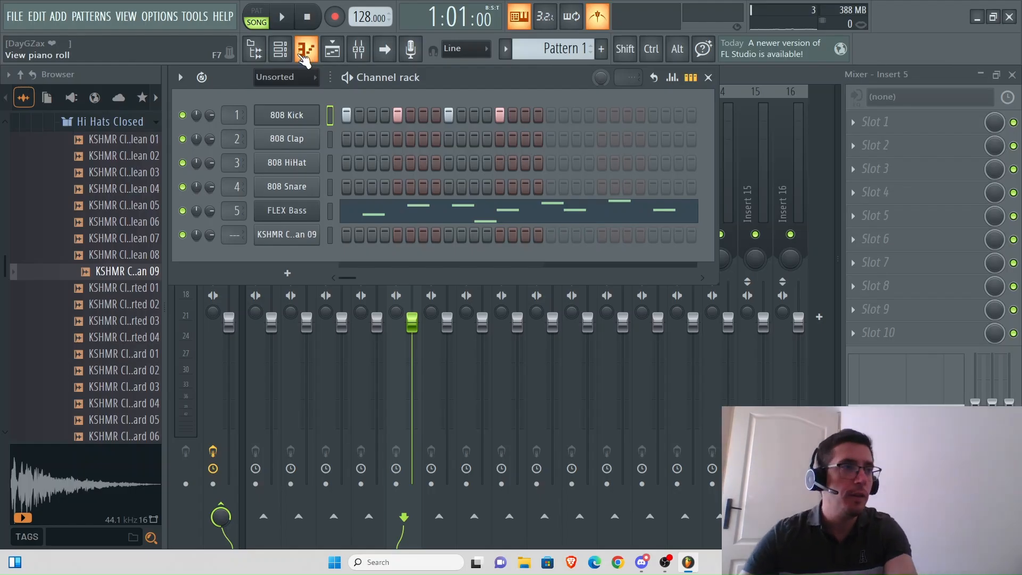
left_click(359, 49)
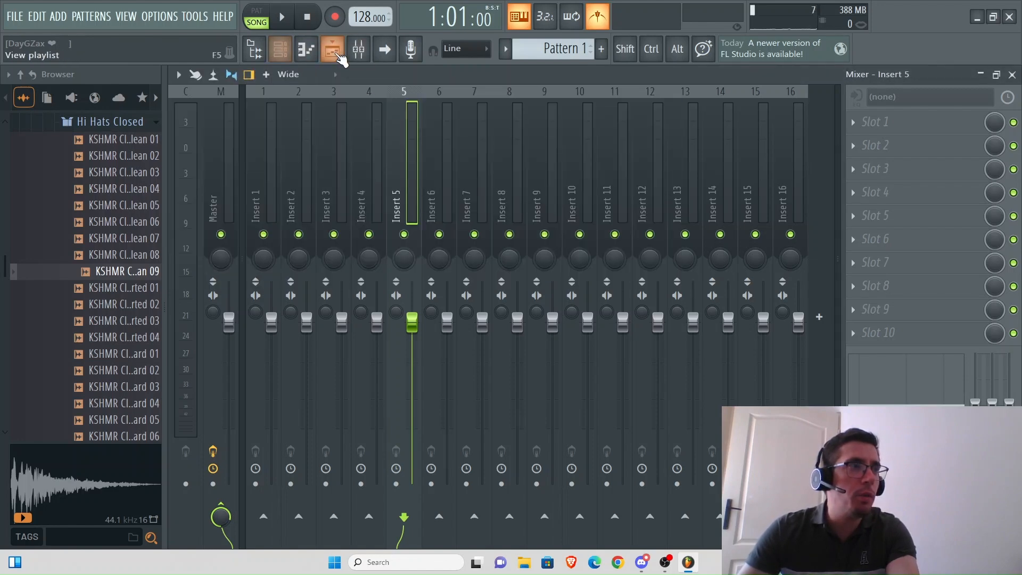
left_click(280, 50)
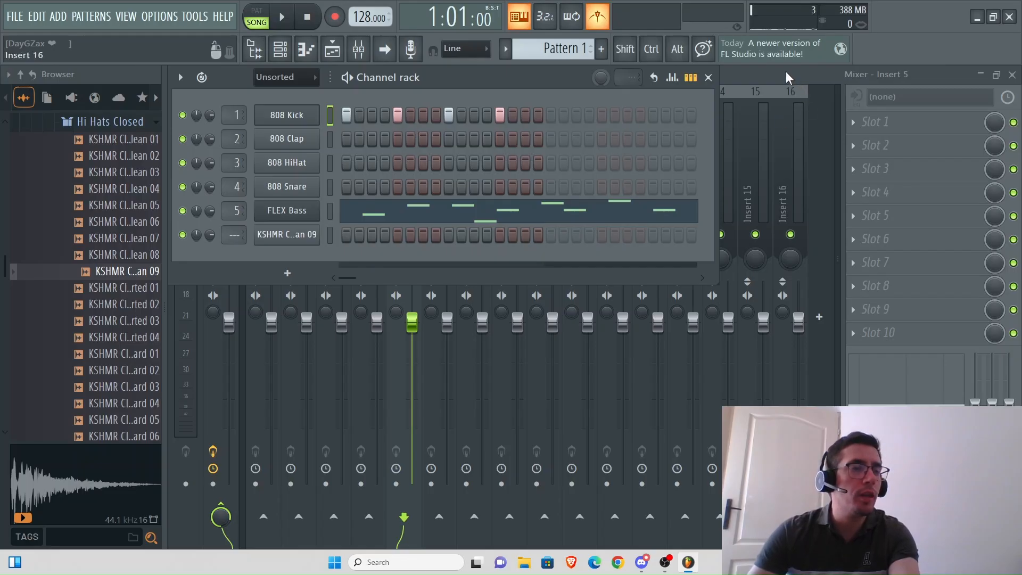
Step: Play the arrangement with the mixer open and check the signal on the Insert 1 and Insert 5 tracks
key("space")
key("F6")
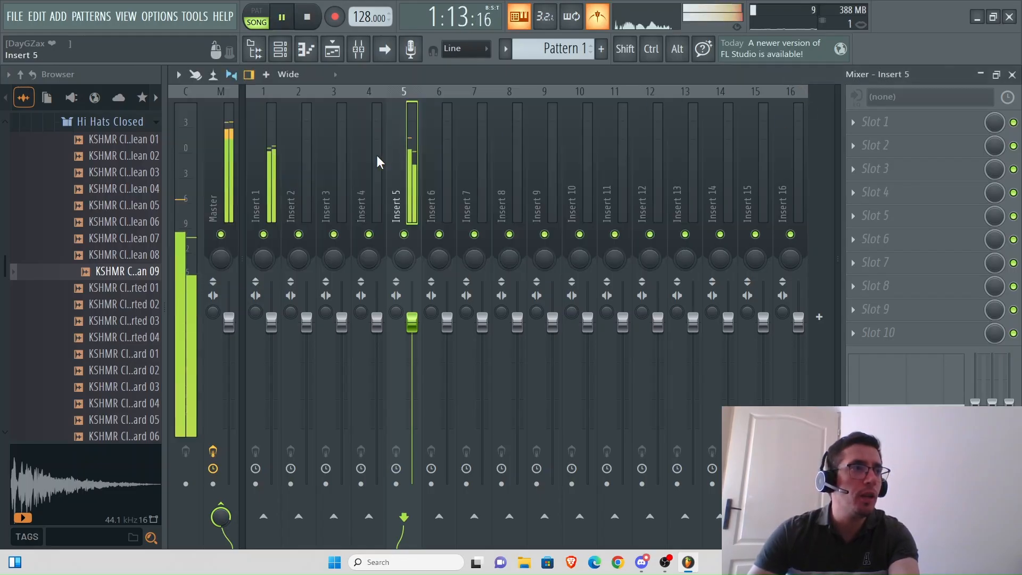
left_click(273, 158)
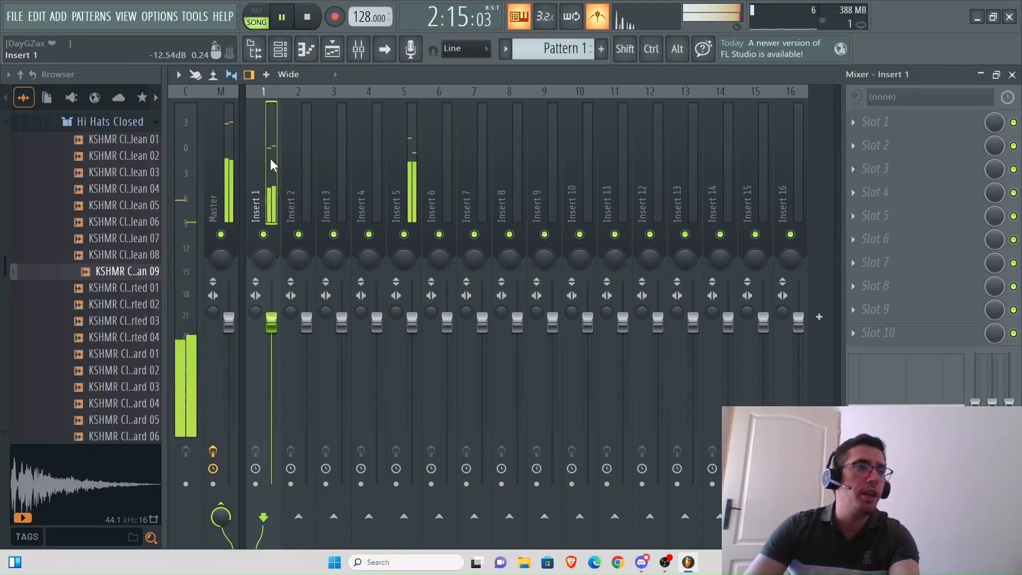
left_click(406, 140)
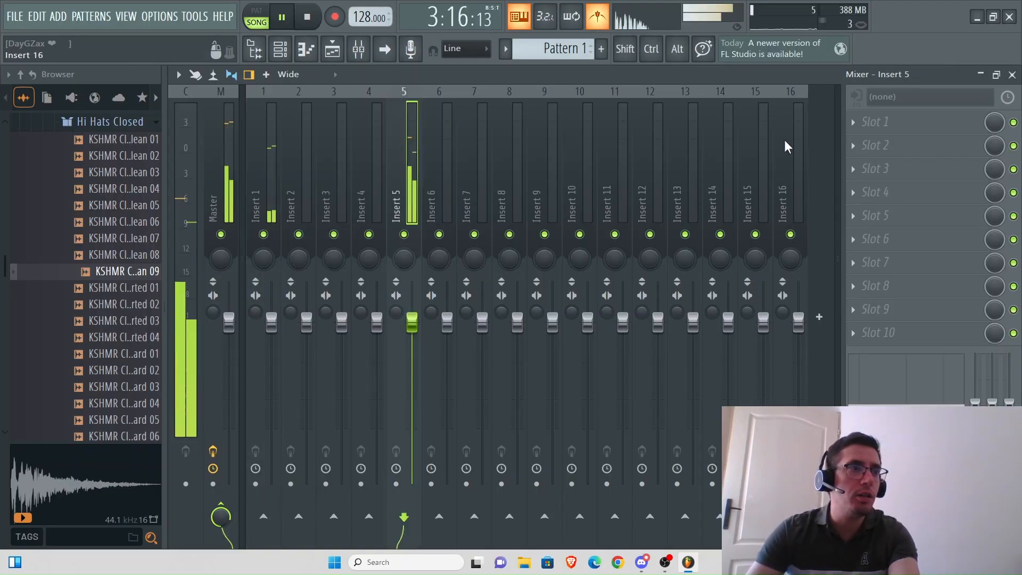
left_click(274, 175)
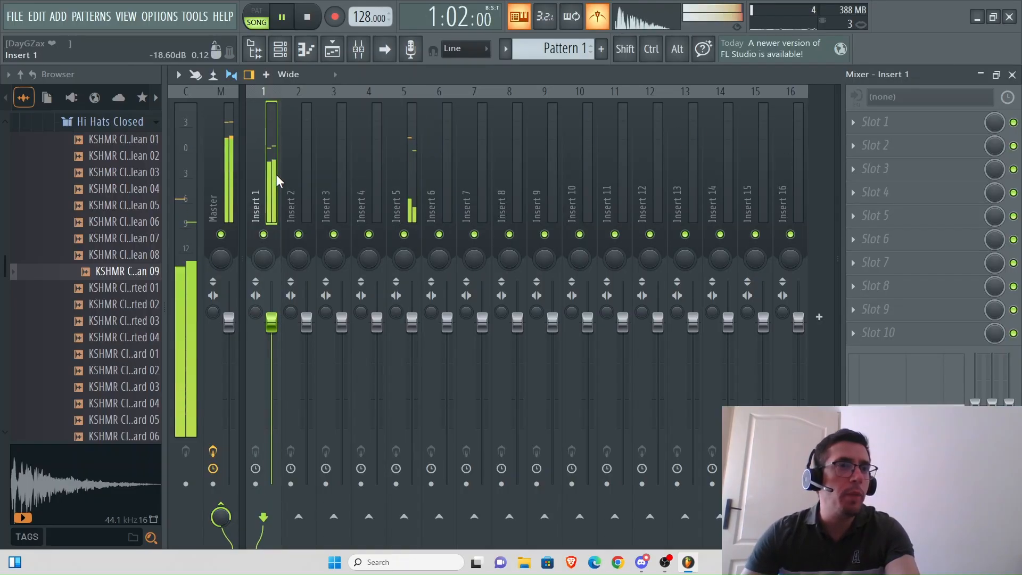
key("space")
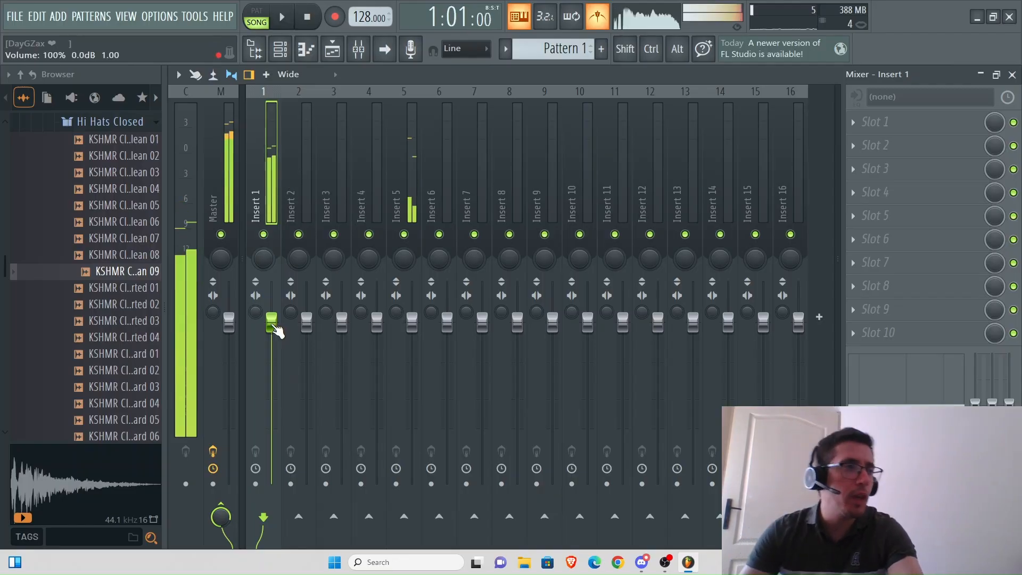
Step: Lower the Insert 1 mixer track's volume to 0% and play the arrangement to hear the change
left_click_drag(273, 326, 272, 485)
key("space")
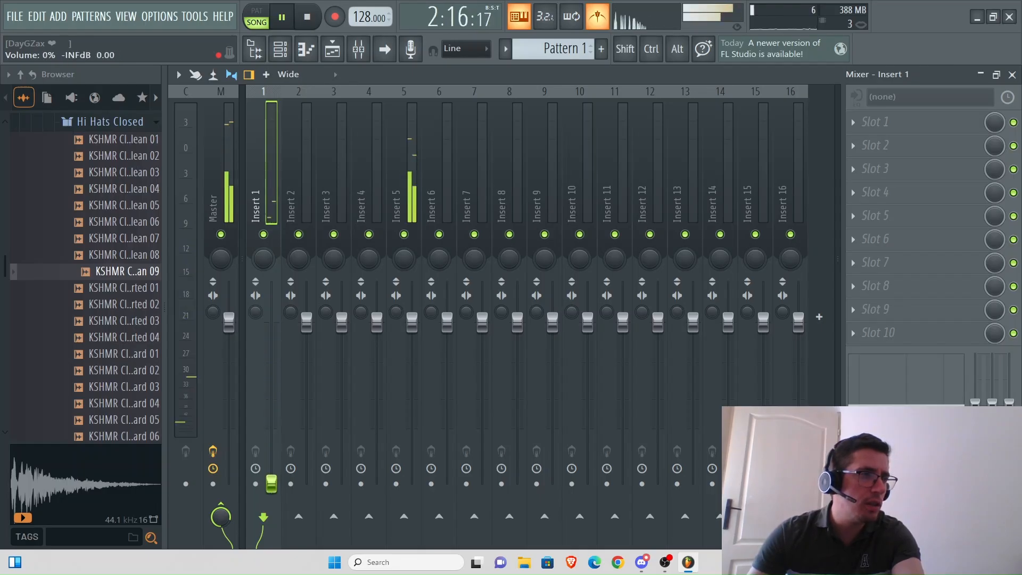
left_click(340, 56)
key("space")
Step: Mute and unmute Track 1 and Track 2 in the playlist
left_click(372, 214)
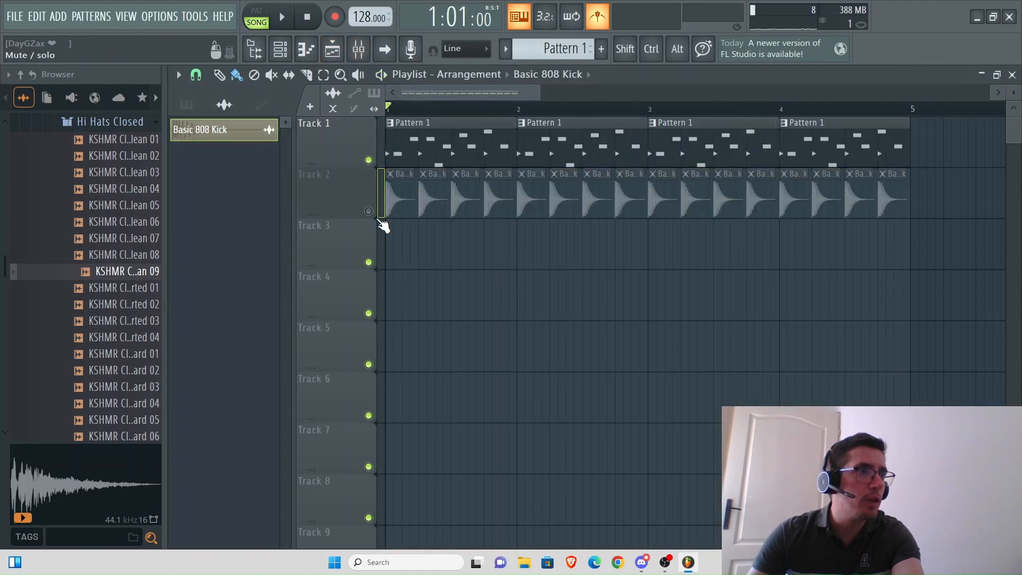
left_click(371, 214)
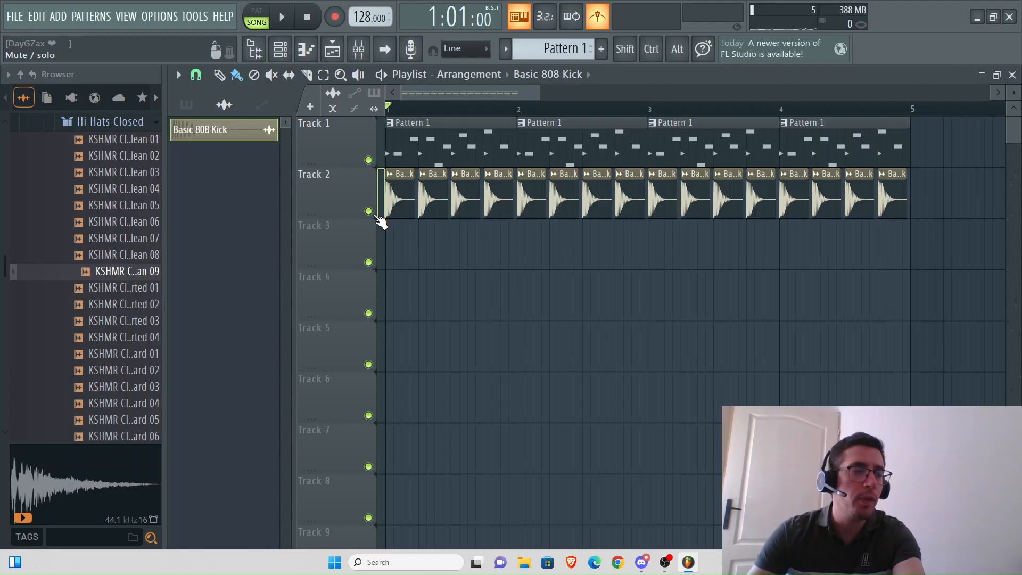
left_click(369, 160)
left_click(369, 160)
left_click(369, 212)
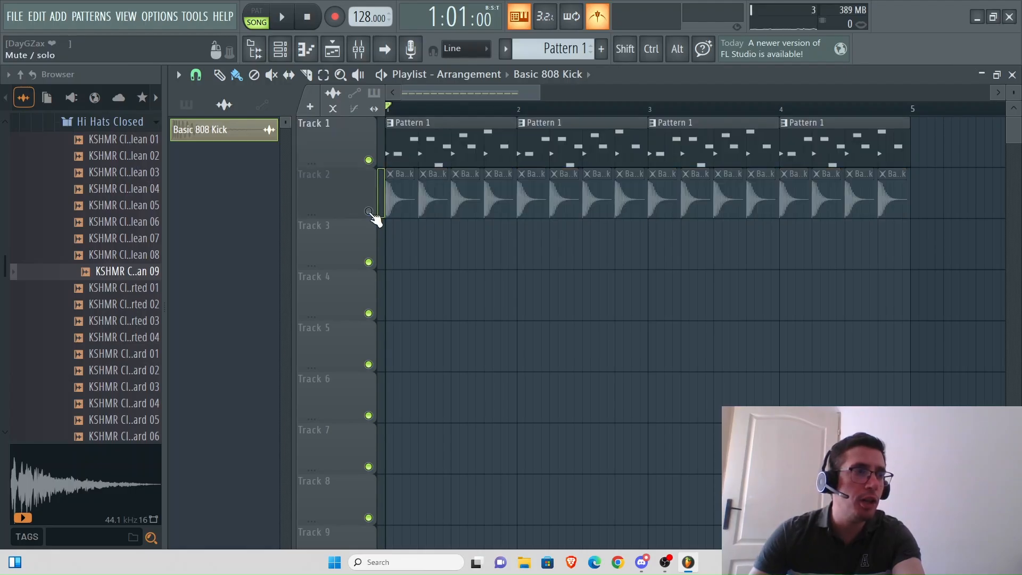
left_click(369, 211)
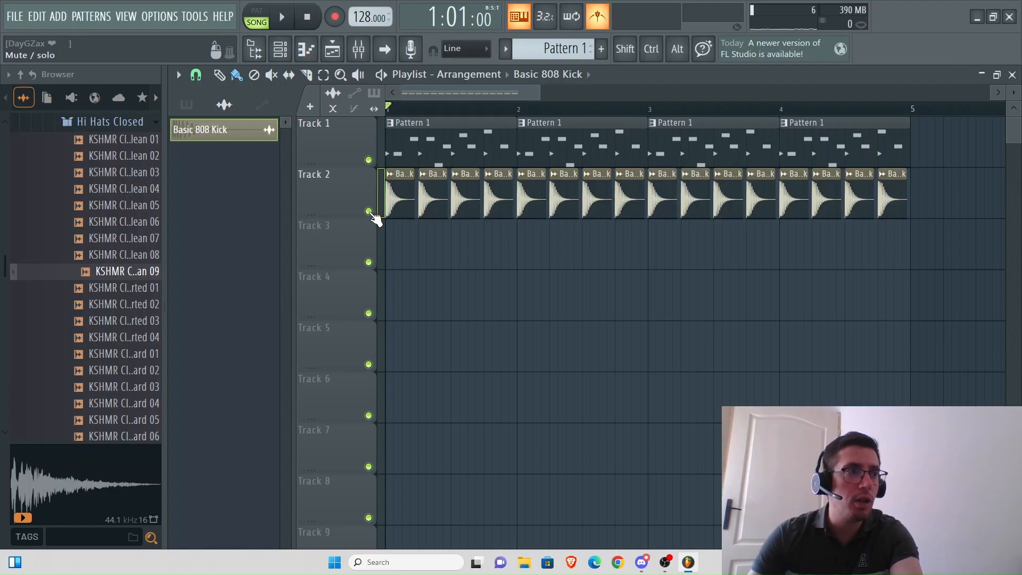
Step: Toggle the mute on Track 2 in the playlist and leave the track muted
left_click(369, 211)
left_click(368, 211)
left_click(369, 212)
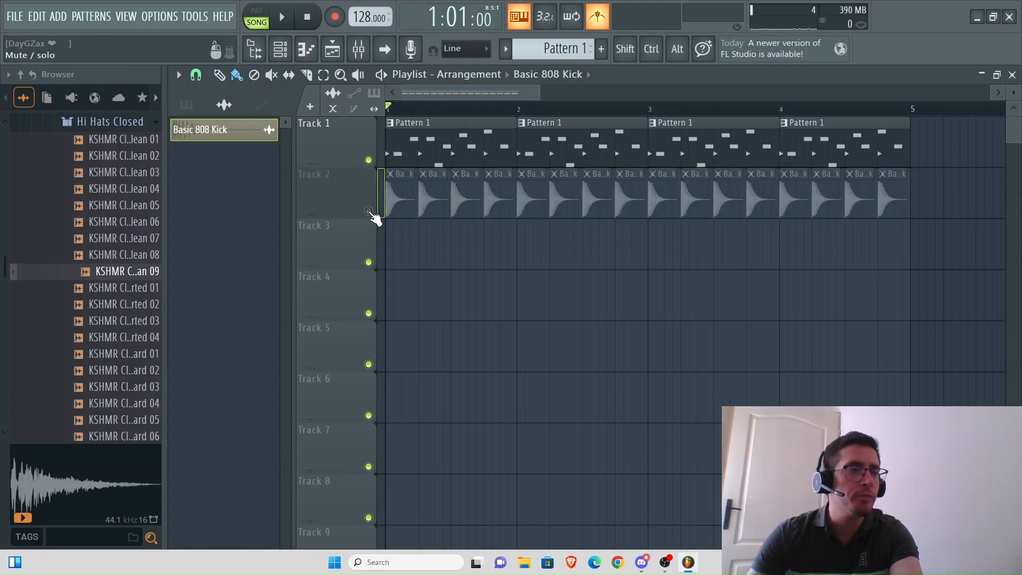
Step: Check the mixer track numbers in the channel rack and play the arrangement with the mixer open, inspecting the Insert 5 signal
left_click(280, 49)
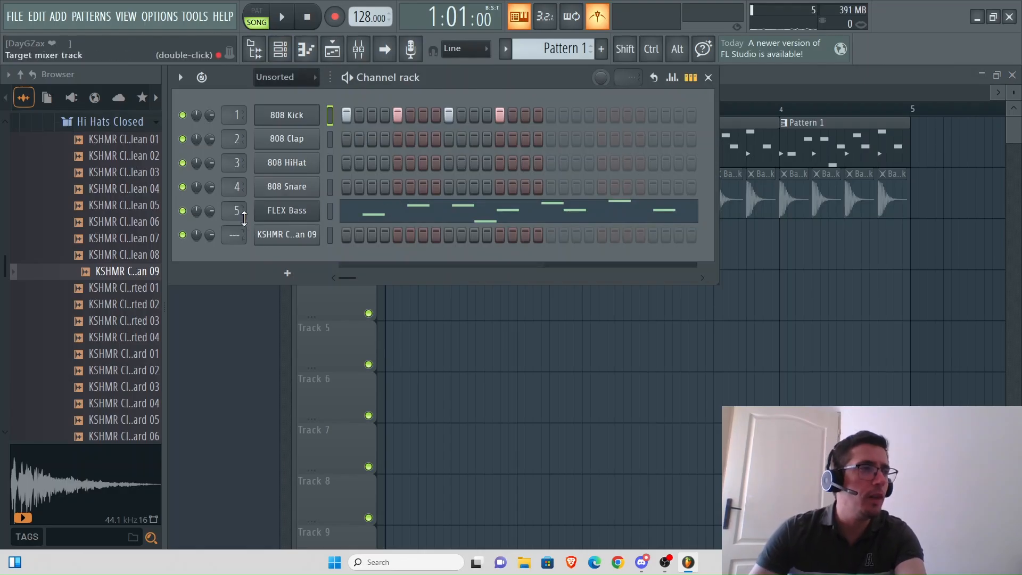
left_click(359, 49)
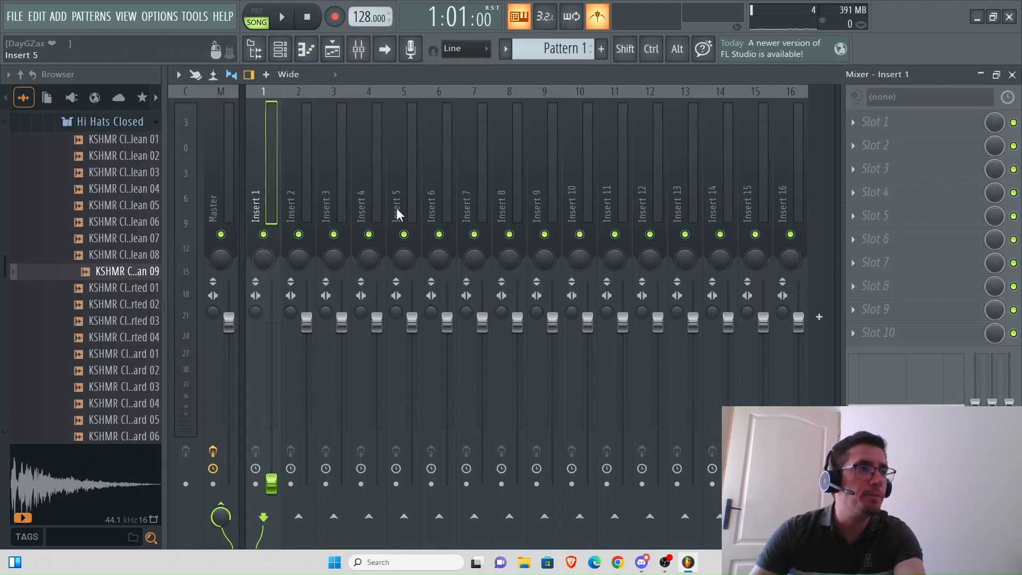
key("space")
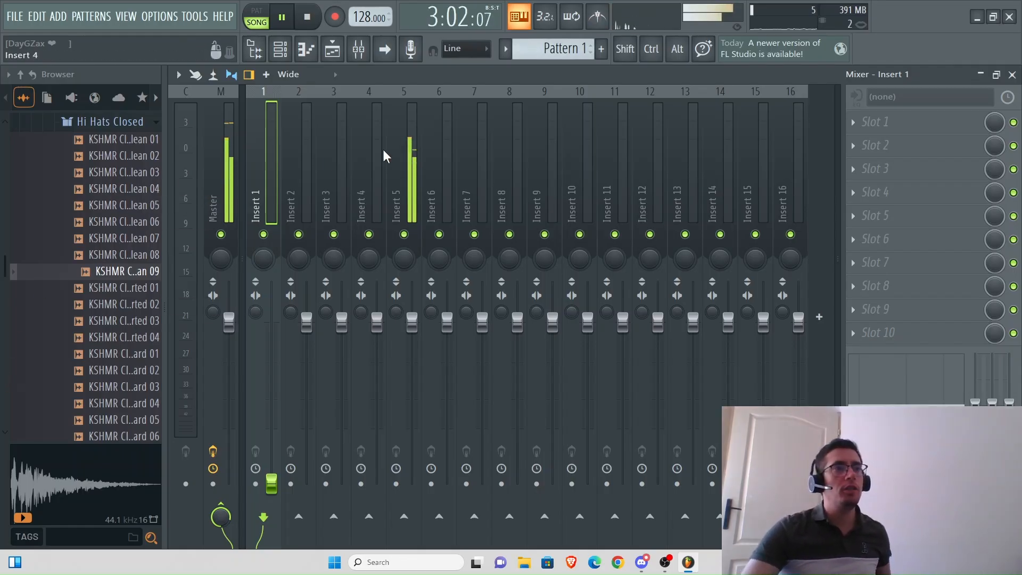
left_click(414, 184)
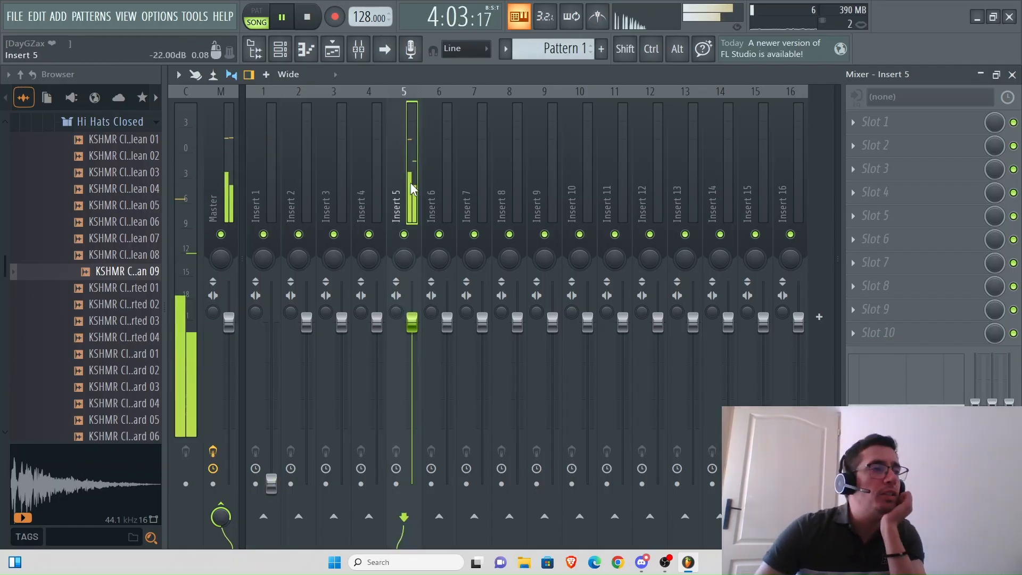
Step: Raise the Insert 1 mixer track's volume to 100% during playback and stop the arrangement
left_click_drag(277, 494, 272, 322)
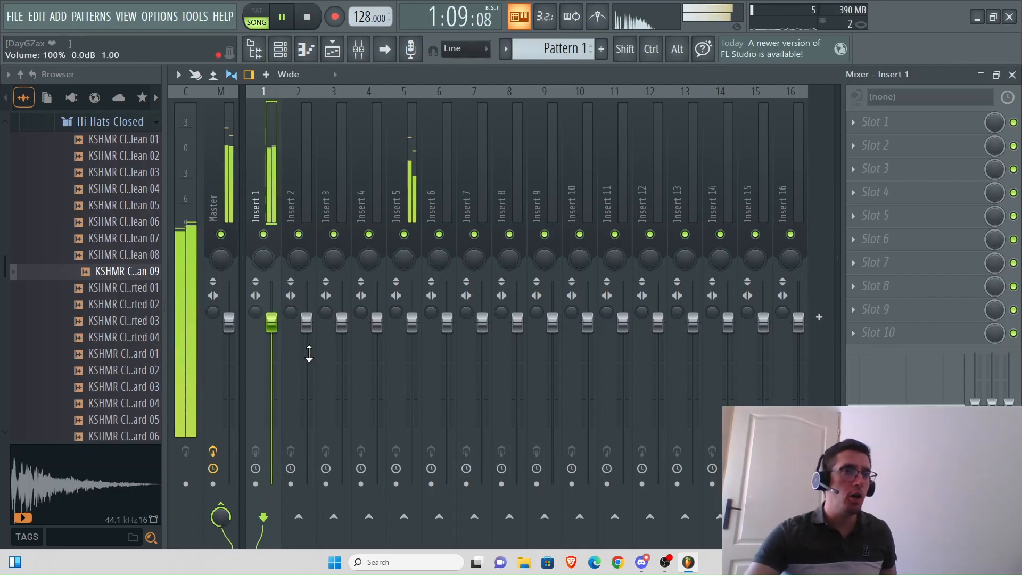
key("space")
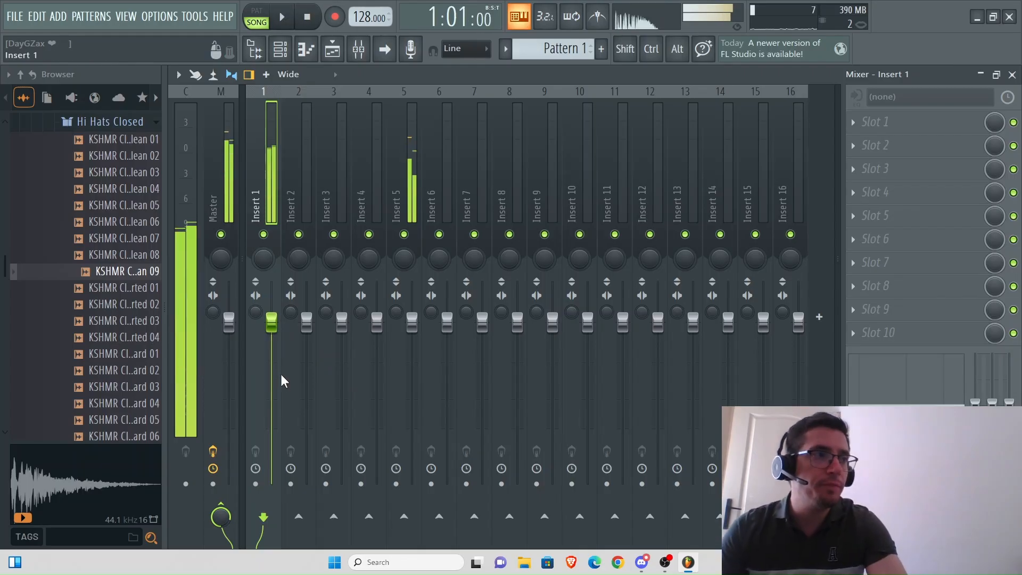
Step: Open the KSHMR Closed Hat - Clean 09 sampler from the channel rack, audition the sample and move its window below the rack
left_click(283, 50)
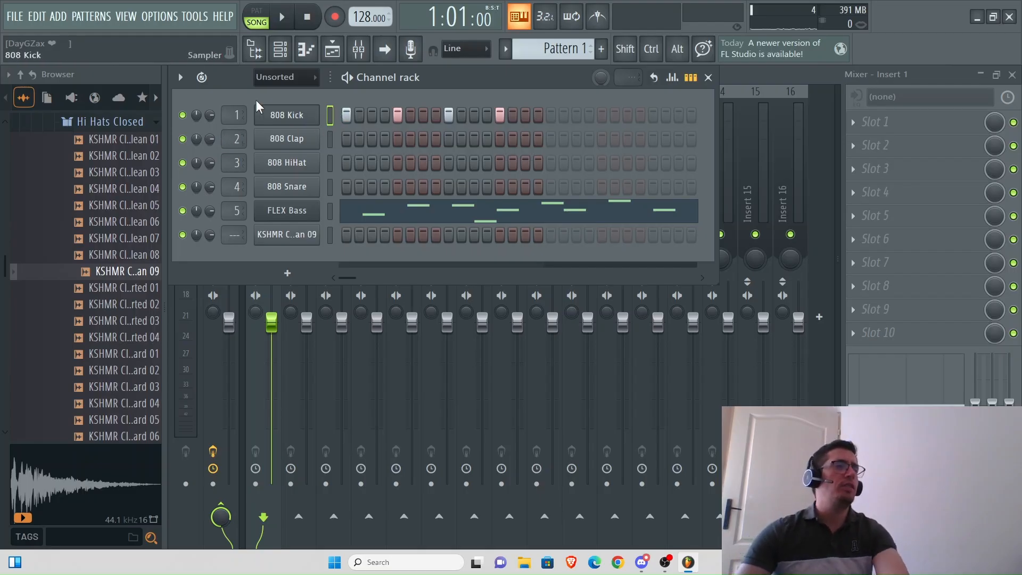
left_click(287, 235)
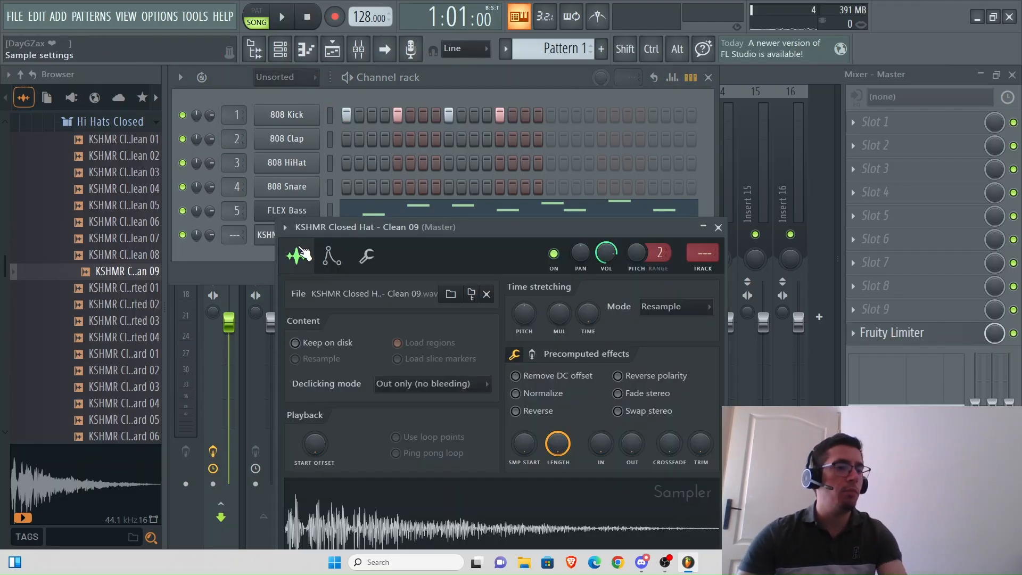
key("z")
key("z")
key("z")
key("z")
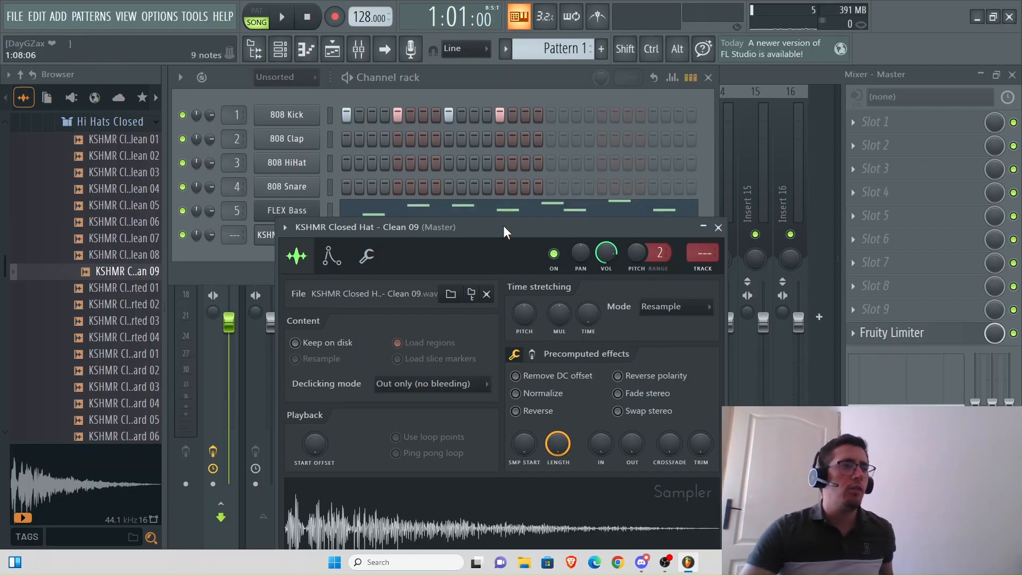
left_click_drag(503, 227, 532, 306)
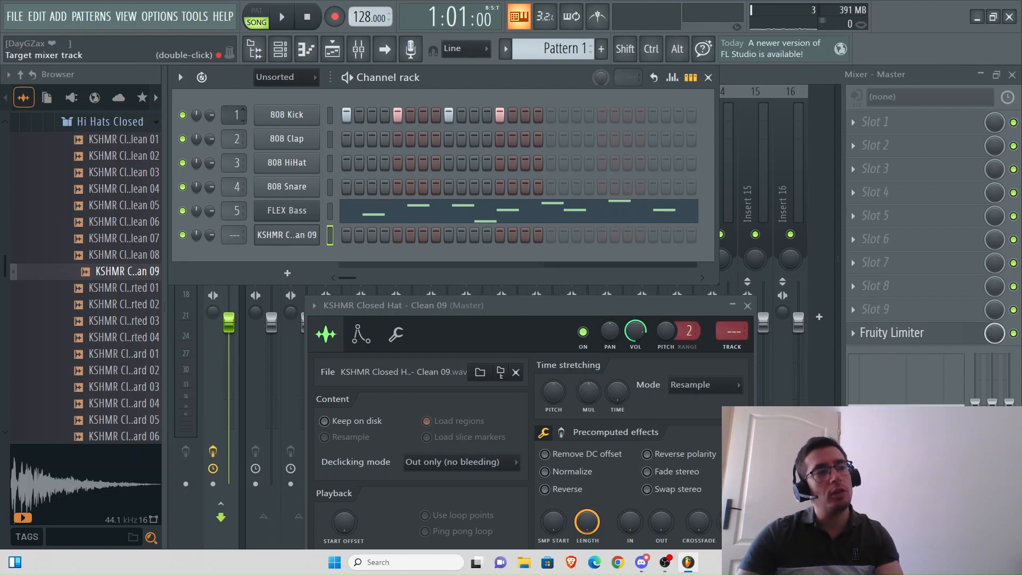
Step: Try different target mixer tracks for the 808 Kick channel and route it to Insert 2
scroll(236, 114, "up", 1)
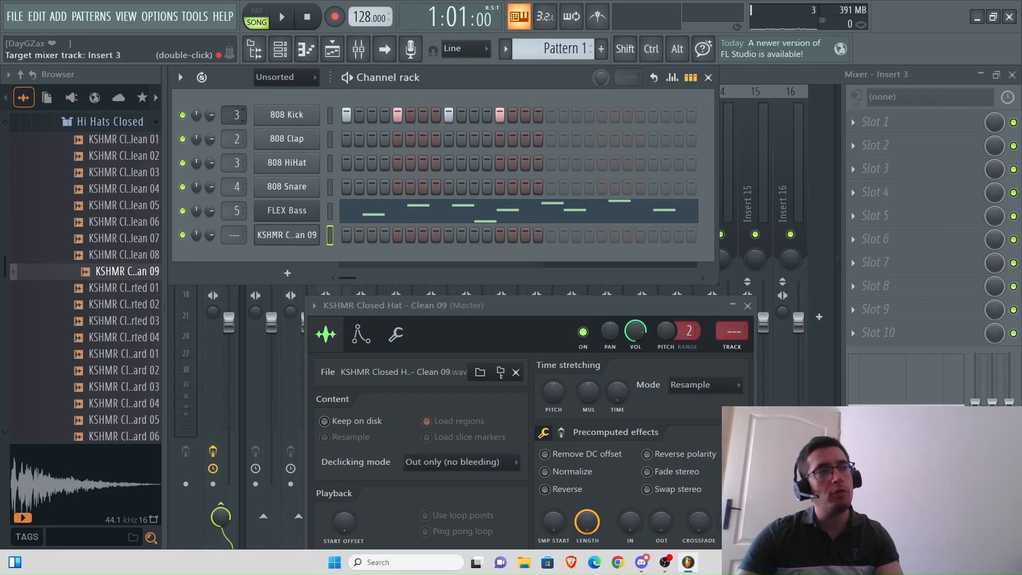
scroll(237, 115, "up", 4)
scroll(237, 114, "up", 4)
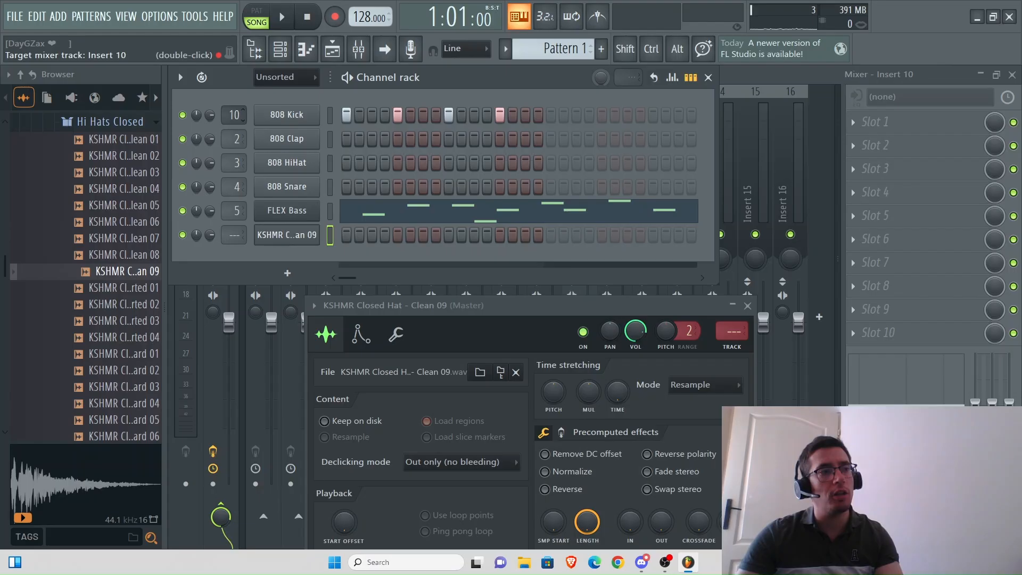
scroll(237, 115, "down", 1)
scroll(237, 115, "down", 4)
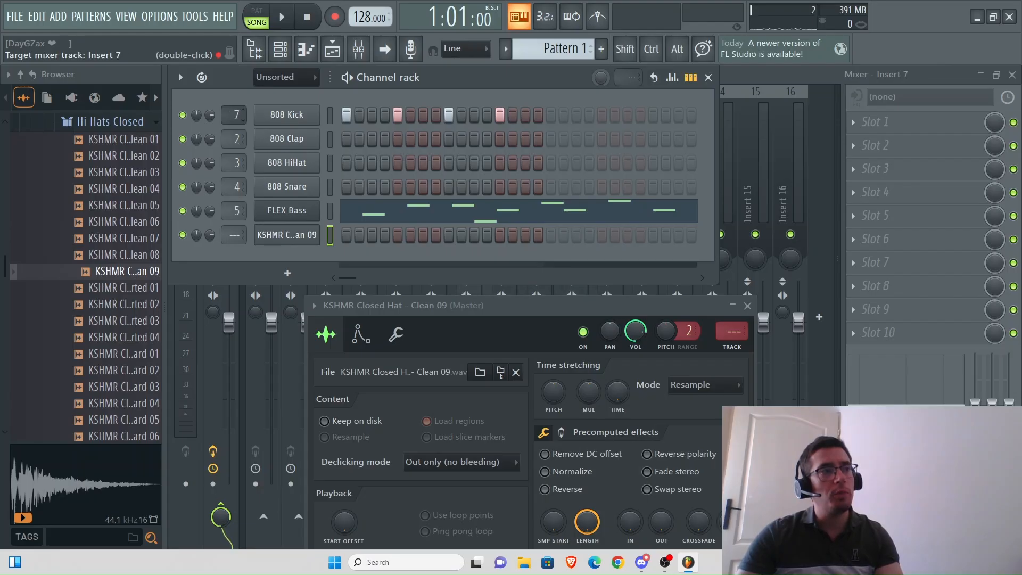
scroll(237, 114, "down", 2)
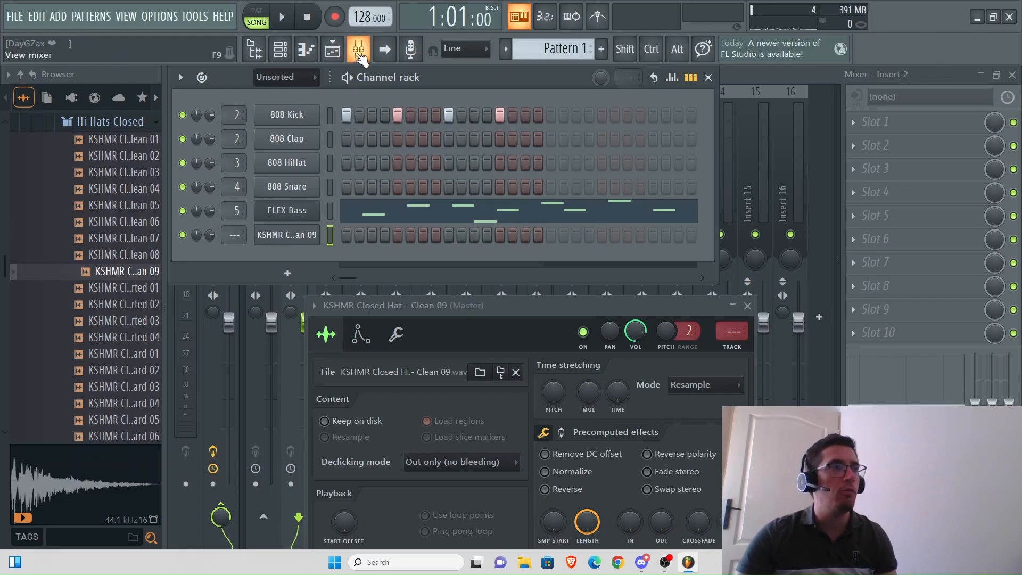
Step: Play the arrangement with the mixer open and check the kick's signal on the Insert 2 track
left_click(359, 50)
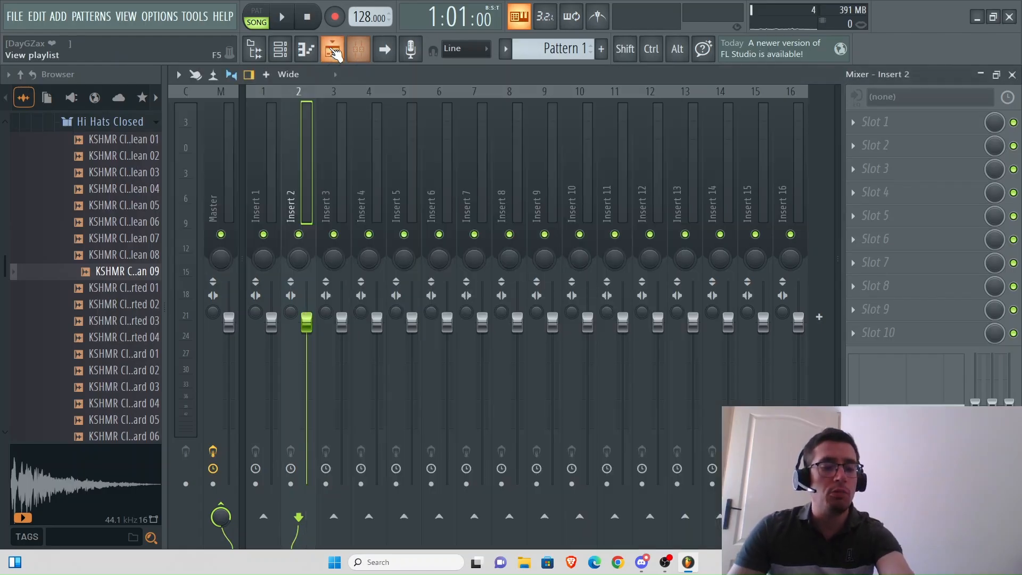
key("space")
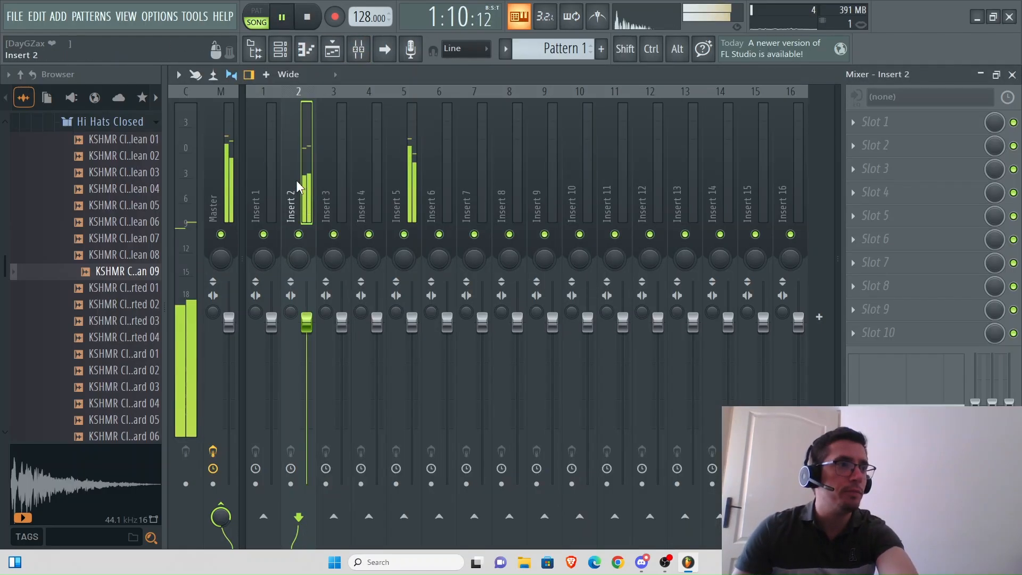
key("space")
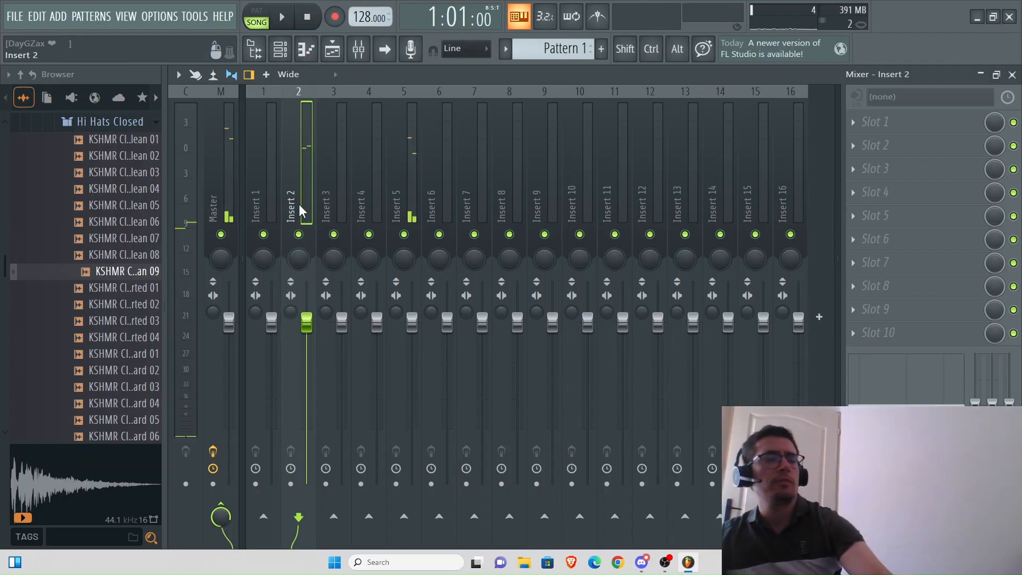
Step: Rename the Insert 2 mixer track Kicks with the Dark Olive Green colour #838D47, and play the arrangement briefly to check its signal
right_click(296, 158)
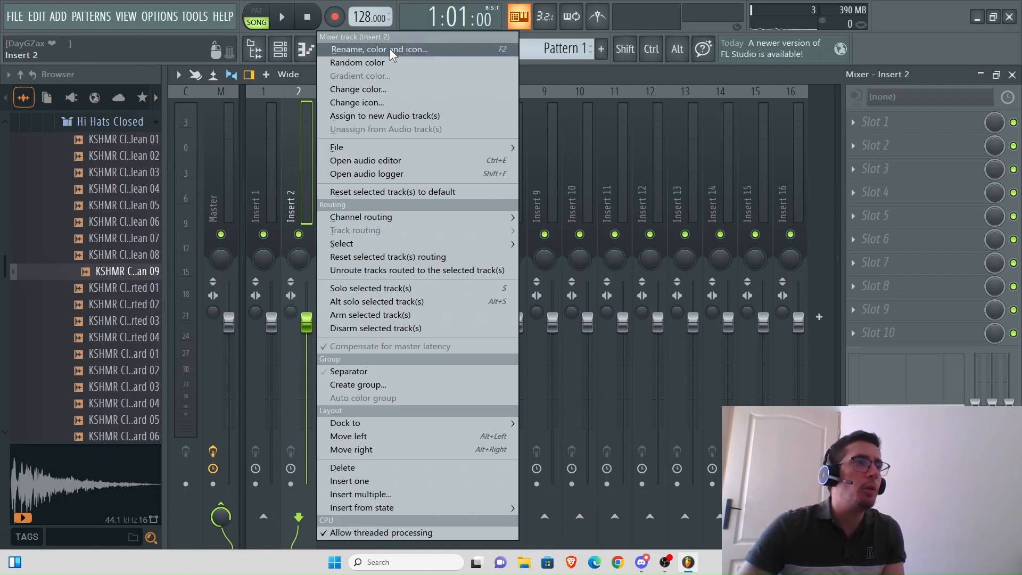
left_click(443, 49)
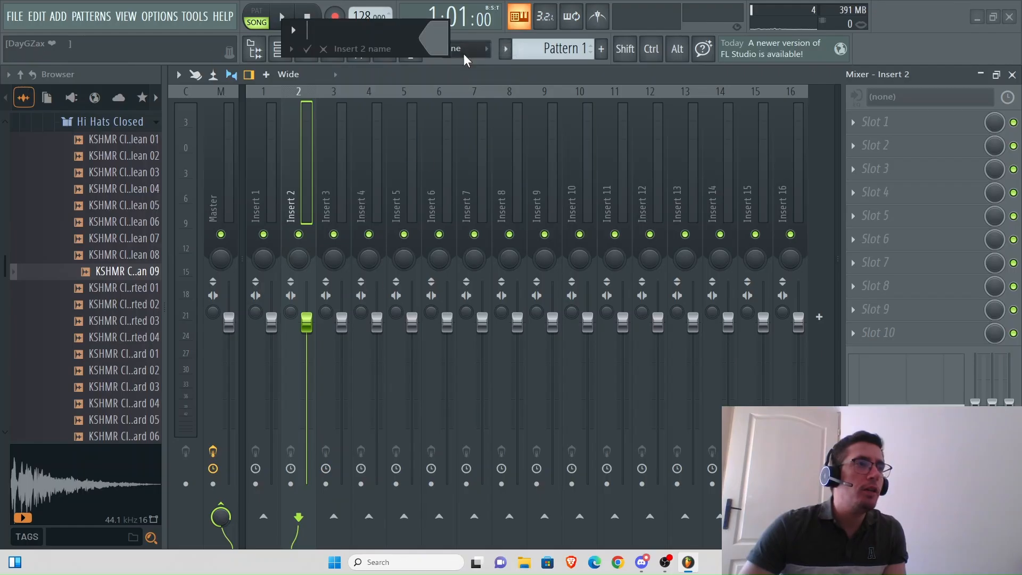
left_click(437, 35)
left_click(609, 159)
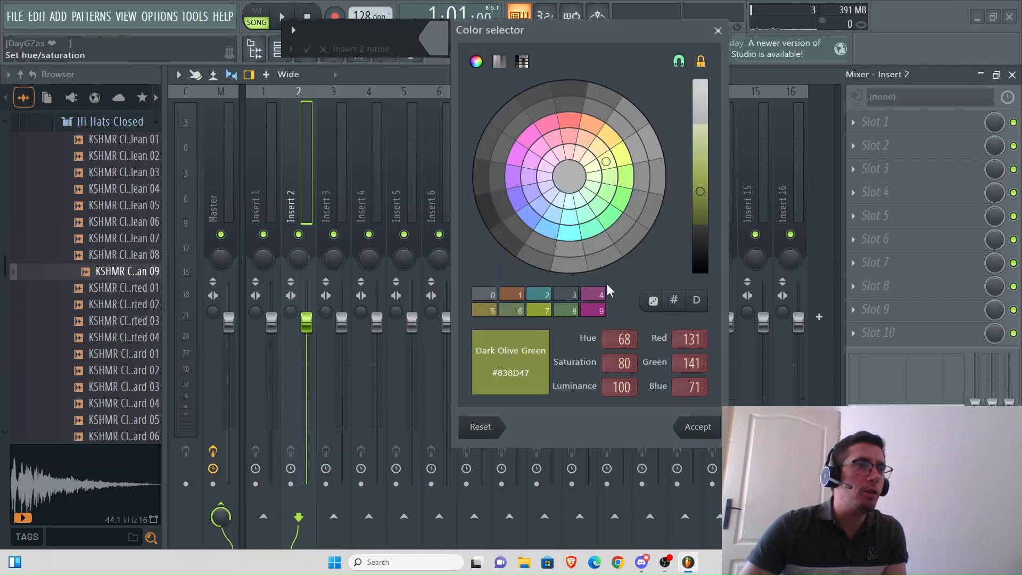
left_click(699, 427)
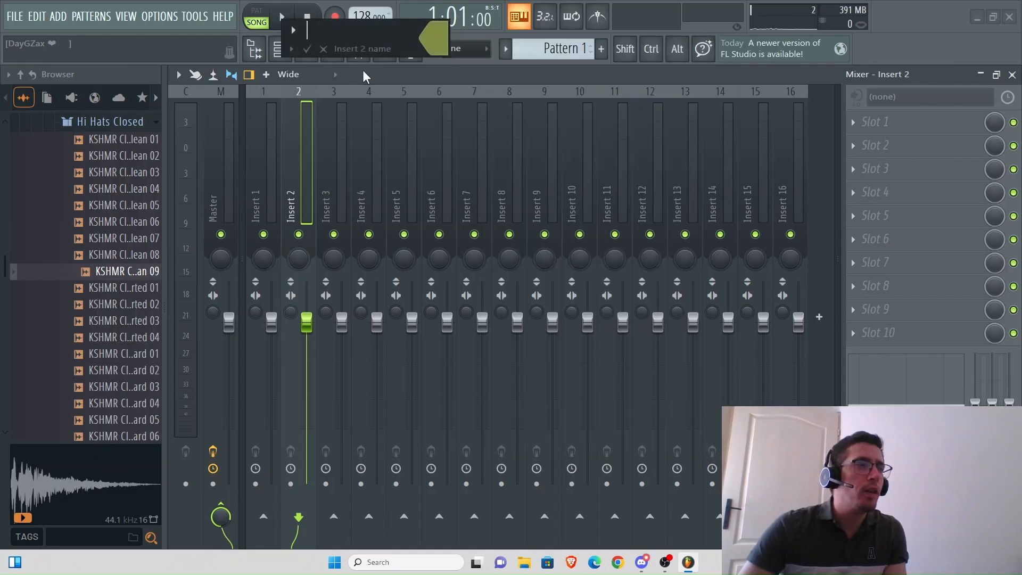
key("shift")
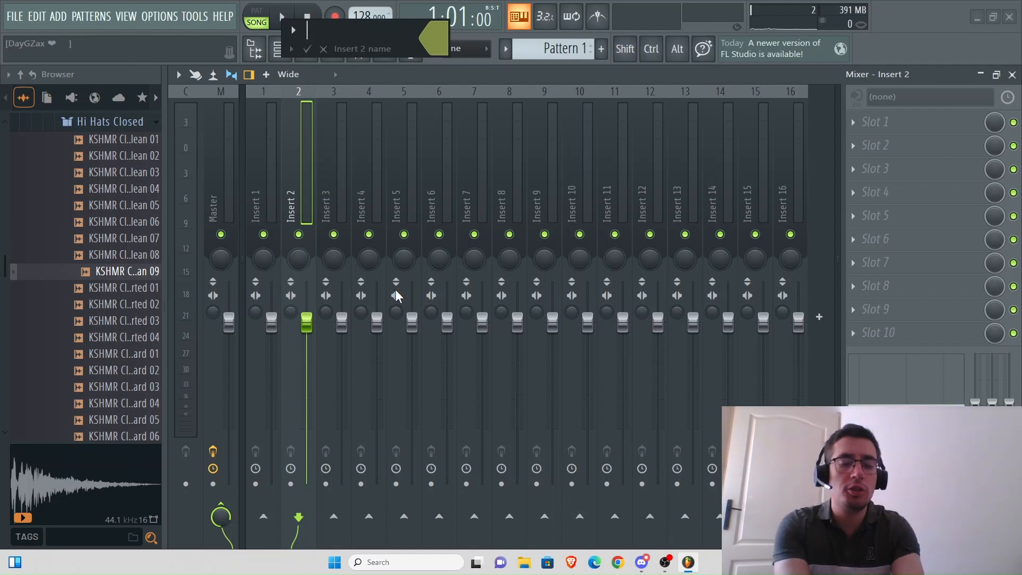
key("shift")
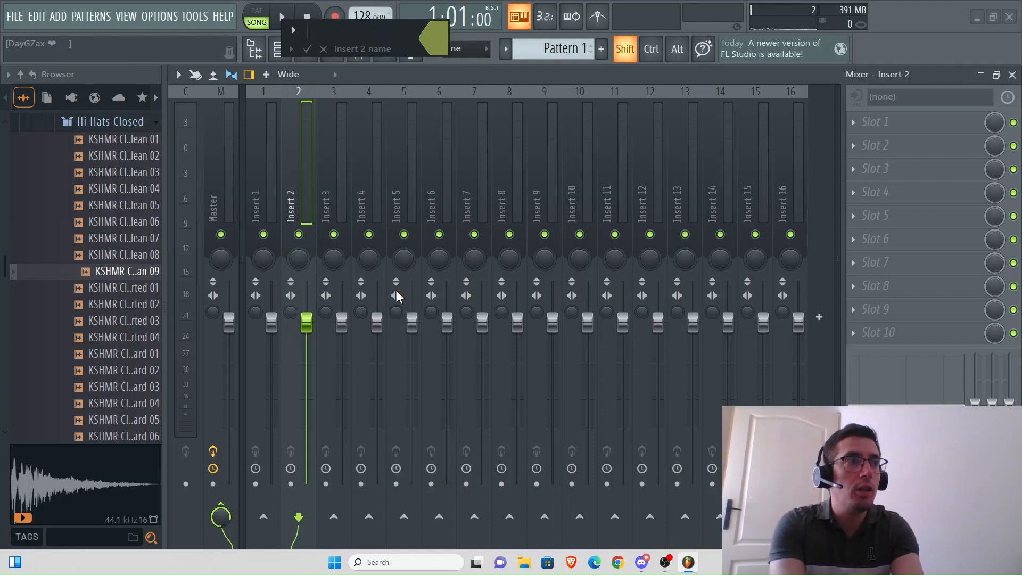
type("Kicks")
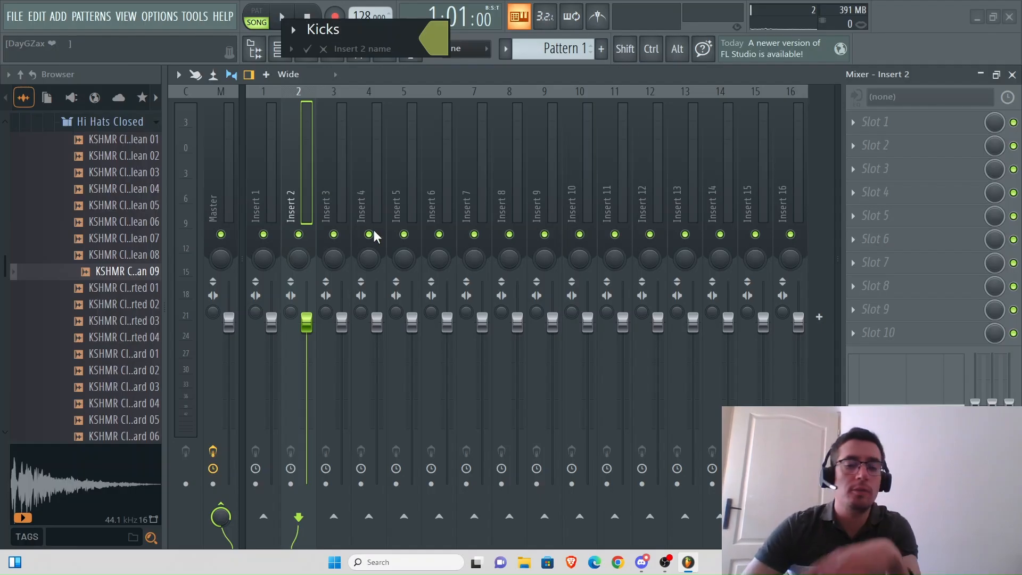
key("Return")
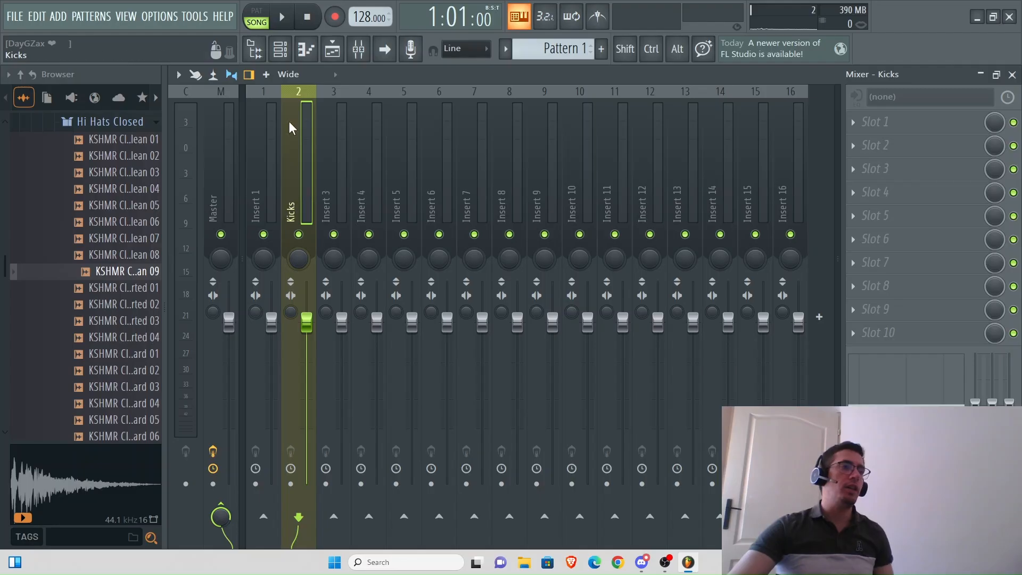
left_click(286, 18)
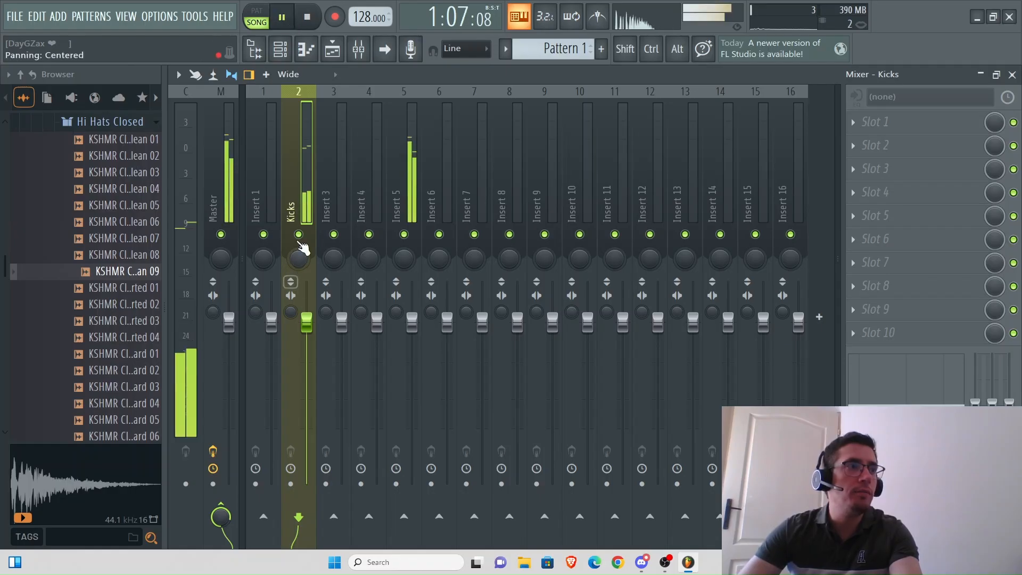
key("space")
Step: Rename the Insert 5 mixer track Bass and give it the Medium Red Violet colour #8D477A
left_click(410, 171)
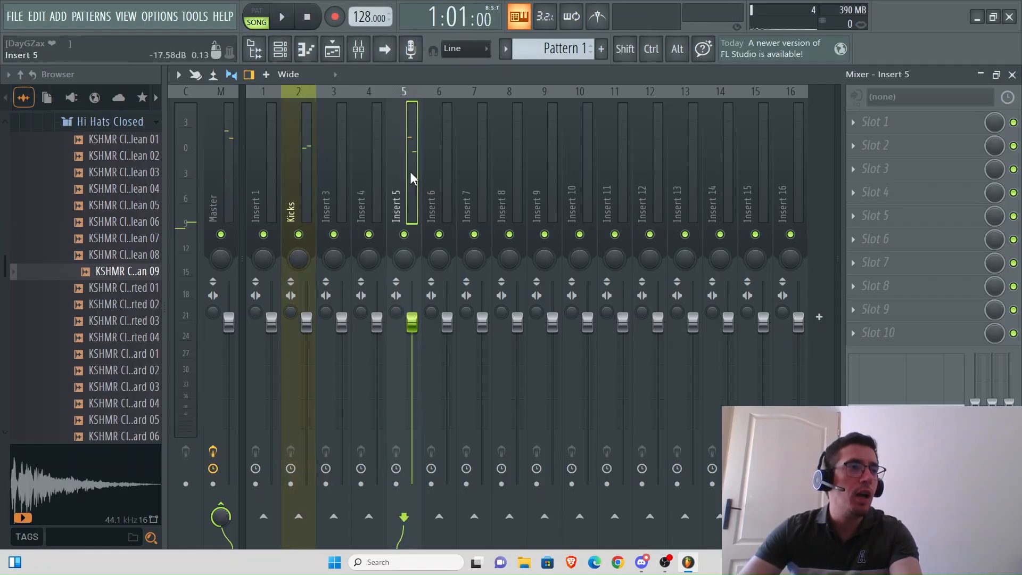
right_click(406, 168)
left_click(483, 49)
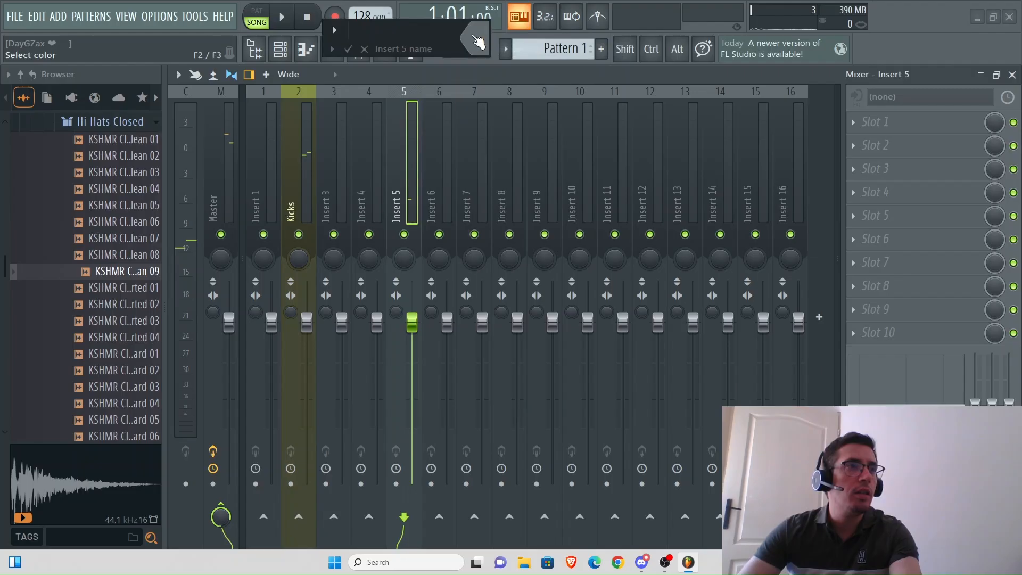
left_click(584, 138)
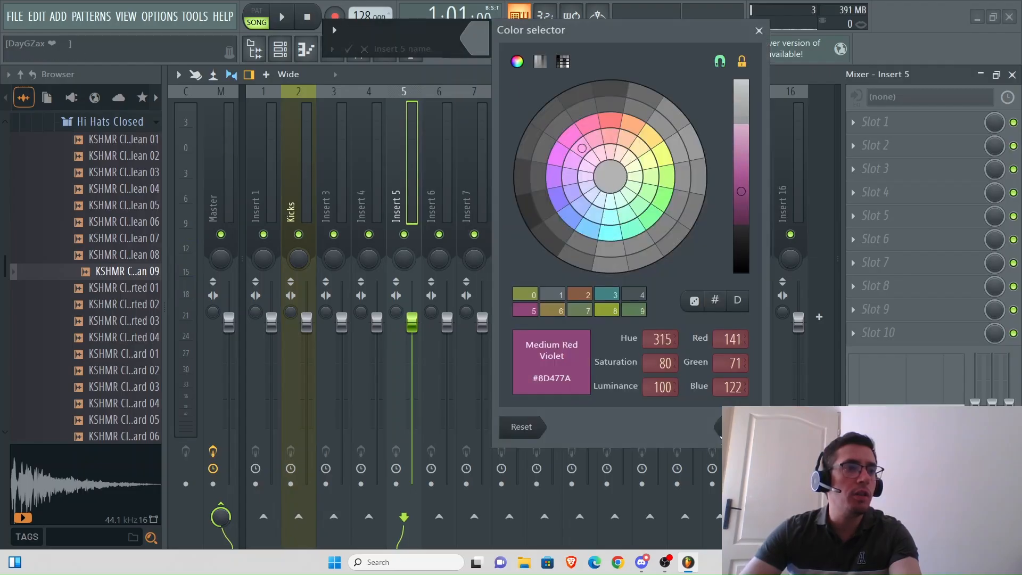
left_click(739, 427)
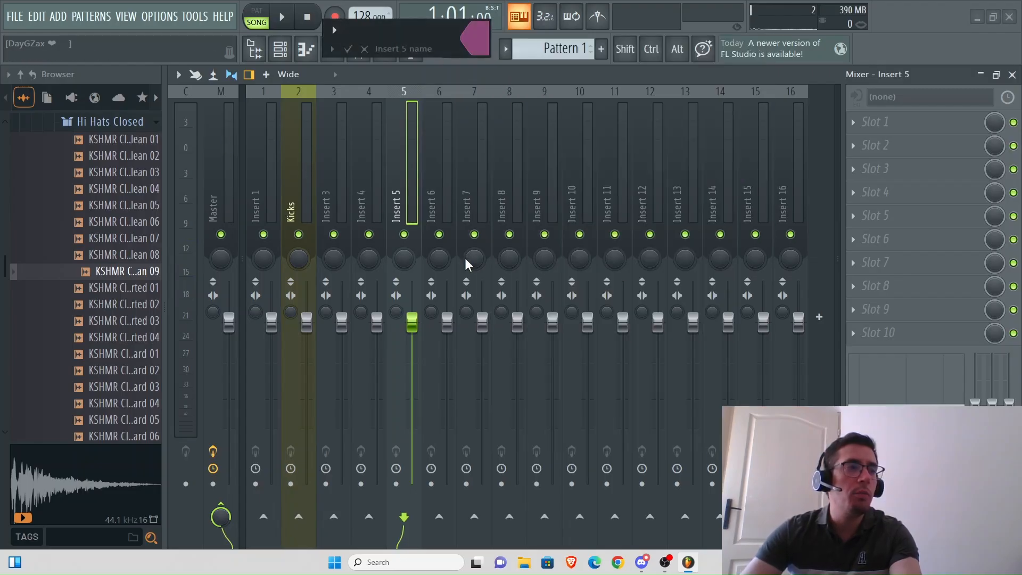
type("Bass")
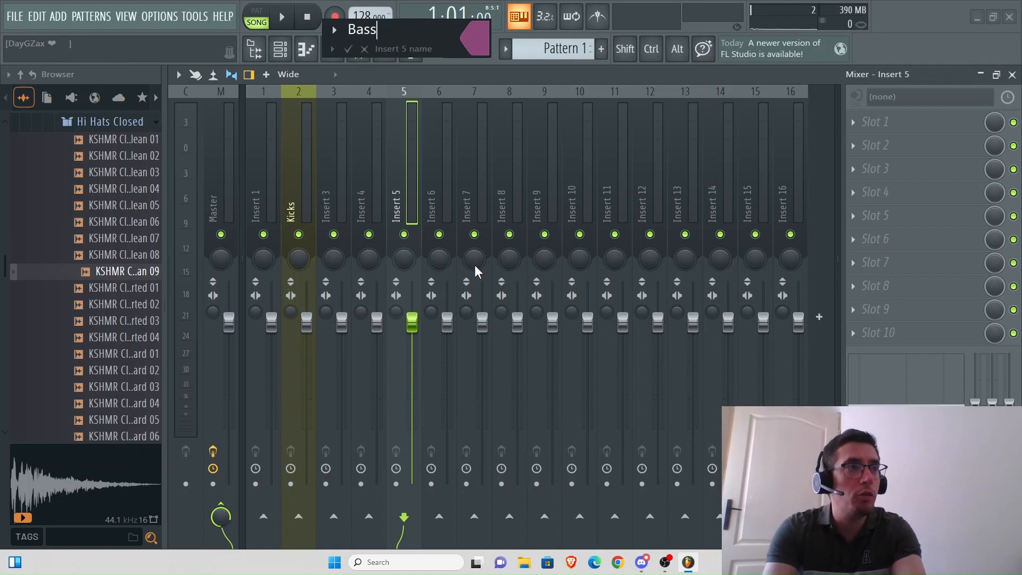
key("Return")
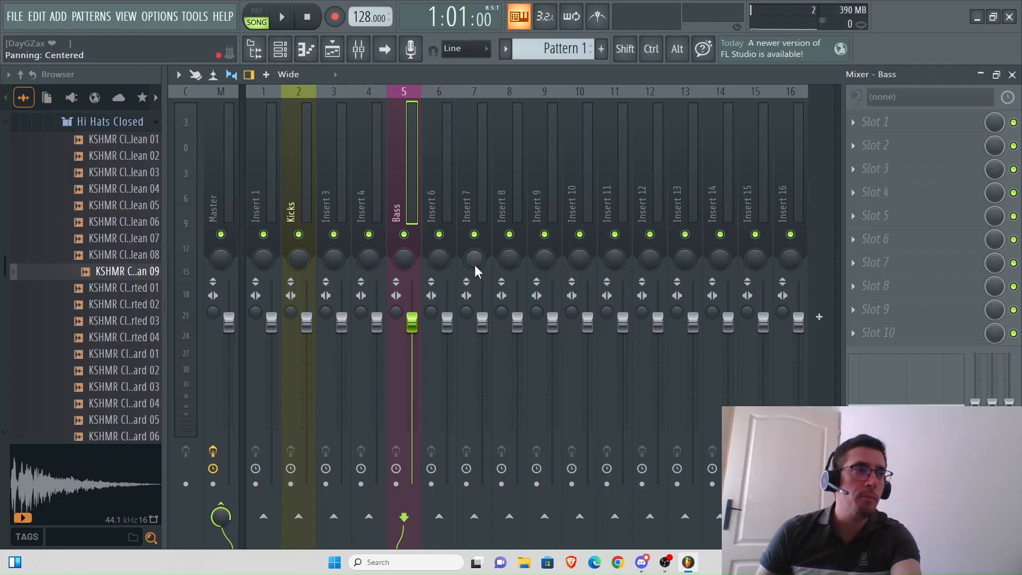
Step: Play the arrangement to check the signals on the Kicks and Bass tracks, and close the mixer to show the channel rack
key("space")
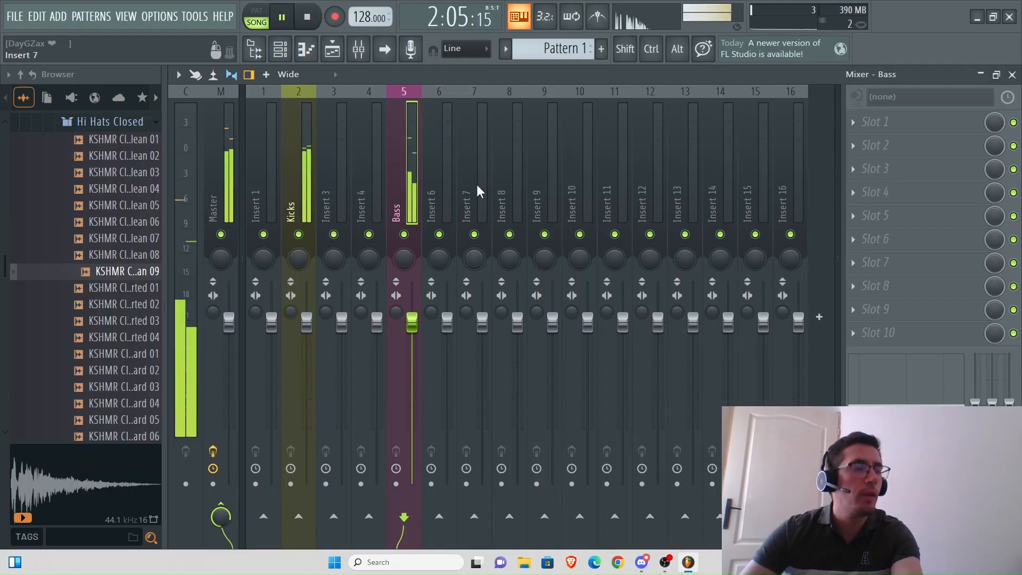
left_click(358, 48)
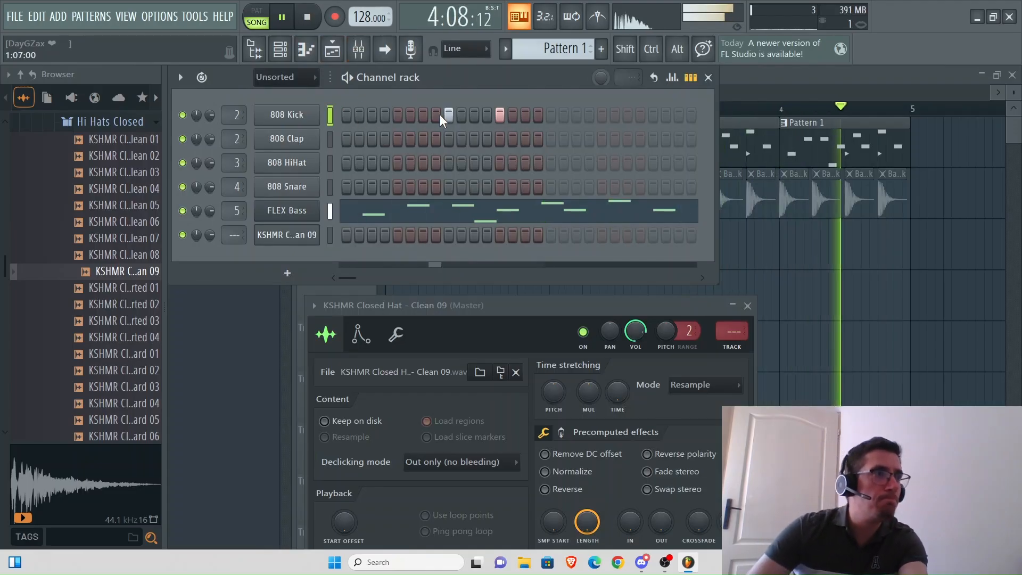
Step: Stop playback, fill steps 1 and 5 to 12 of the 808 Kick row, and clear those steps again
key("space")
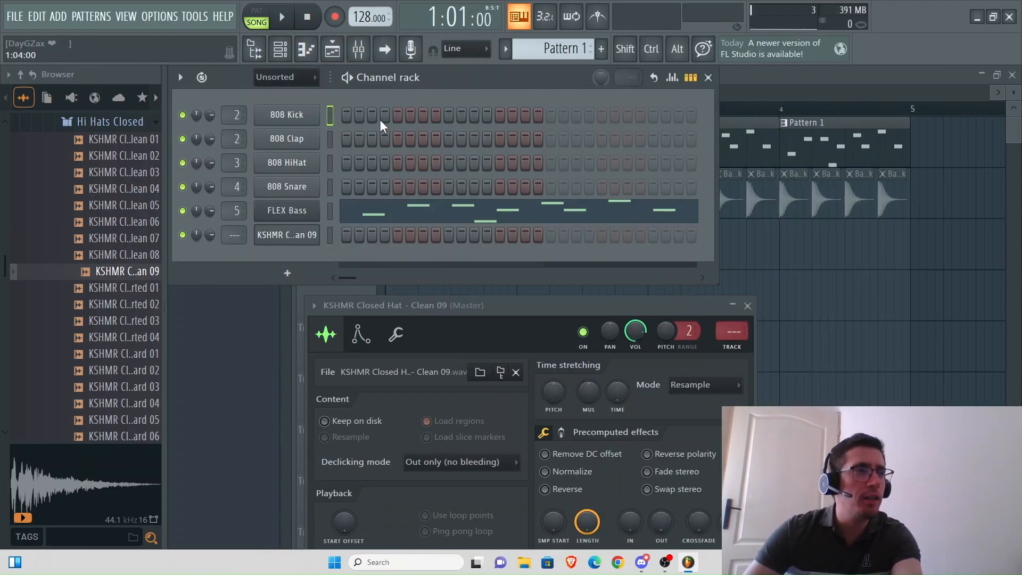
left_click(347, 116)
left_click_drag(397, 116, 487, 116)
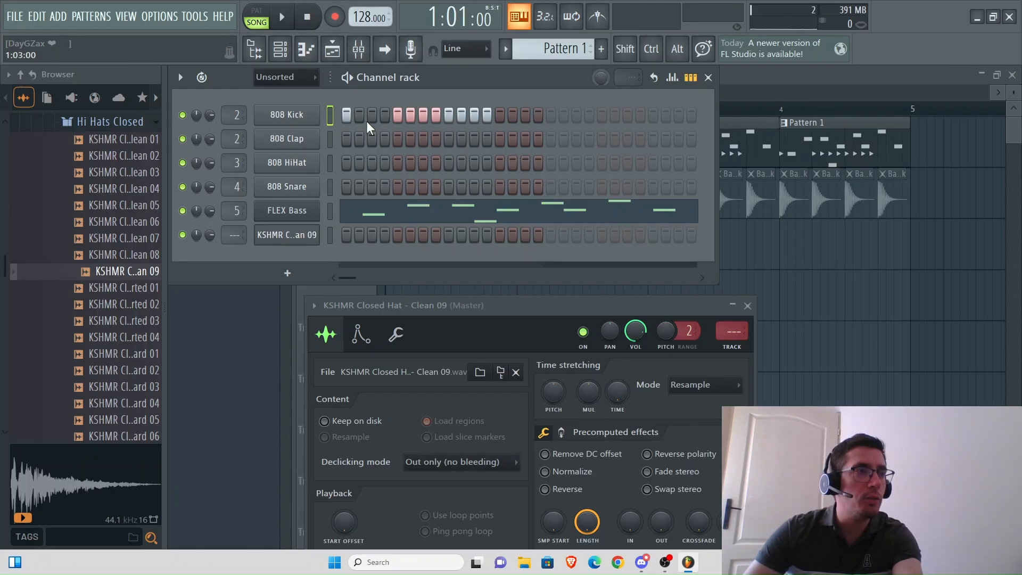
left_click(347, 116)
left_click_drag(397, 116, 529, 118)
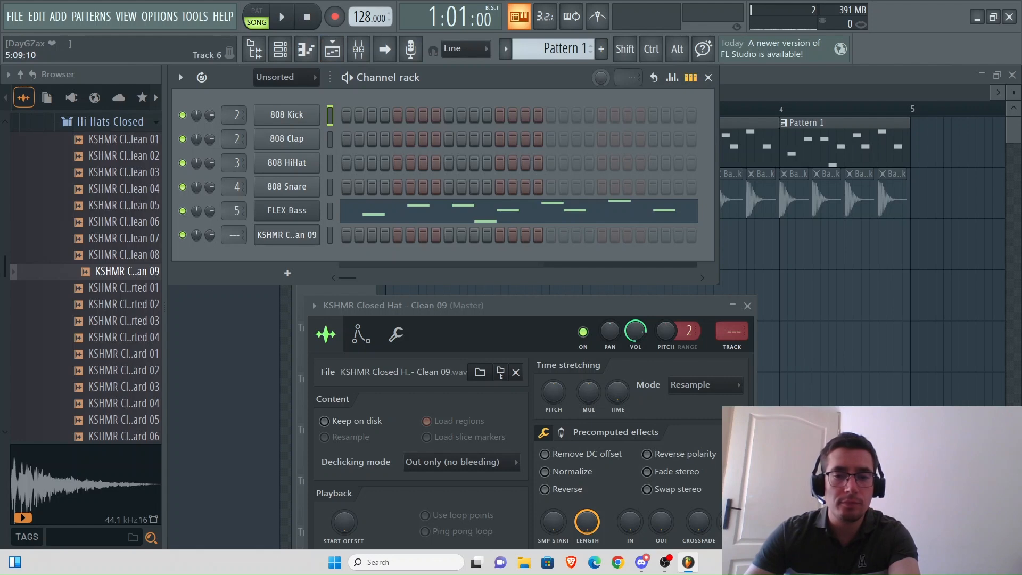
Step: Open the mixer, hide it to reveal the channel rack and playlist, and show the mixer again
key("F9")
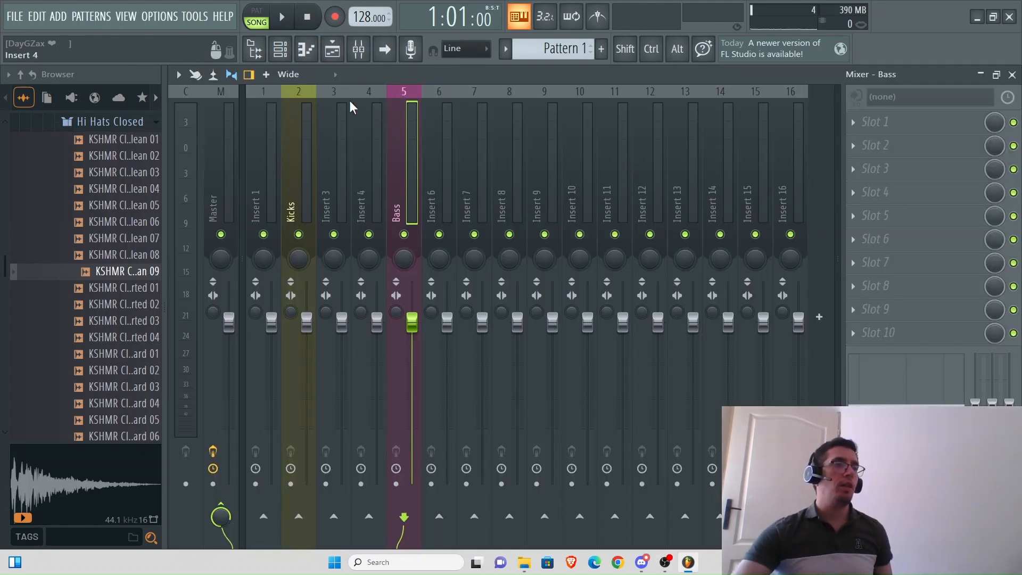
left_click(359, 49)
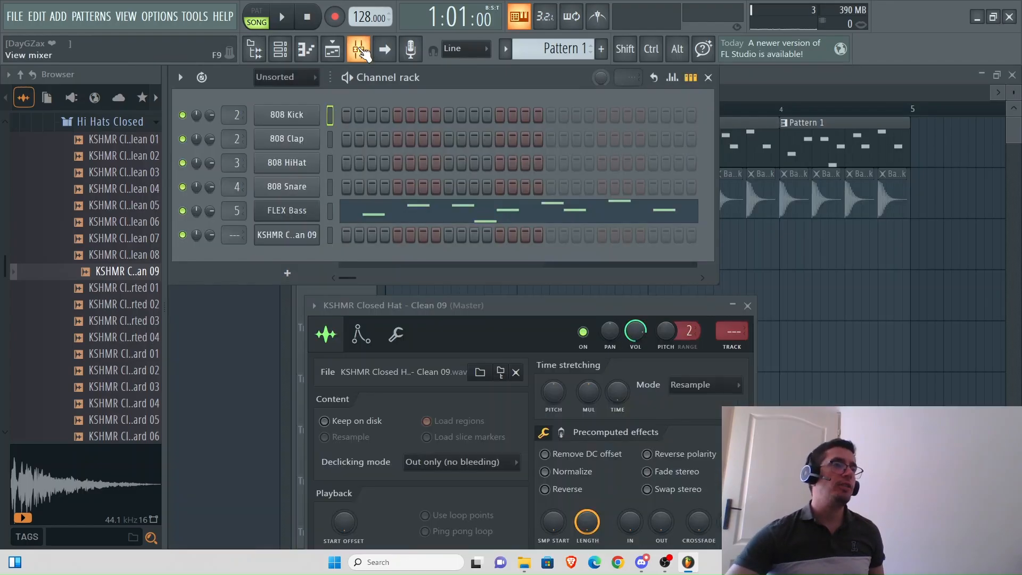
left_click(359, 49)
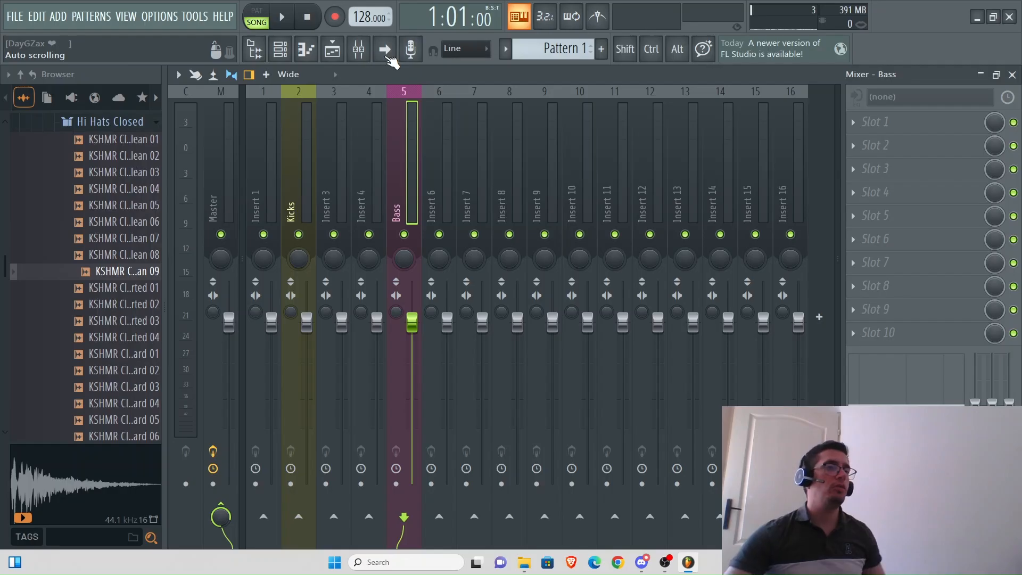
left_click(411, 49)
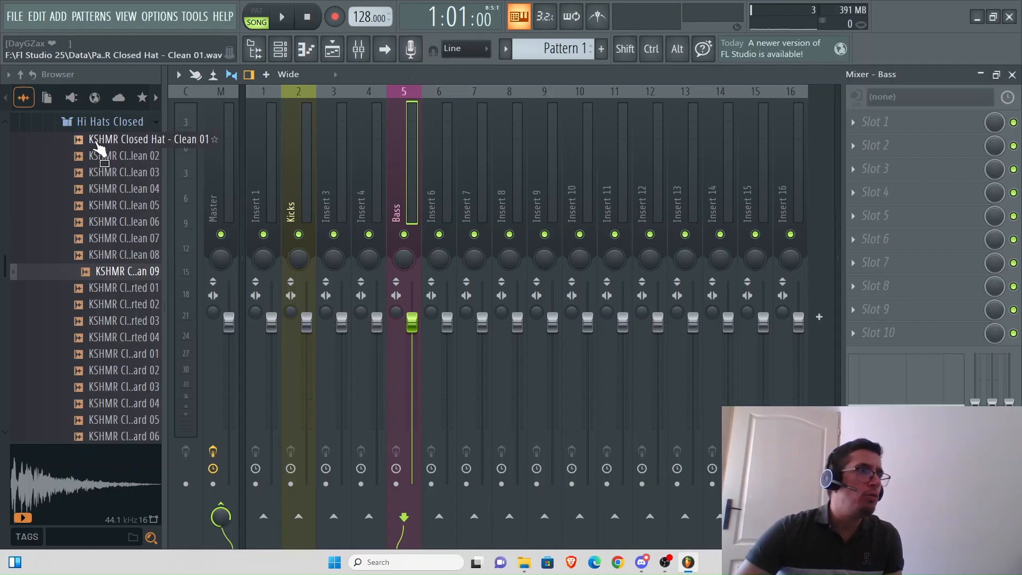
Step: Collapse the Hi Hats Closed folder in the browser and go back up to the Packs folder
left_click(93, 129)
scroll(107, 229, "up", 7)
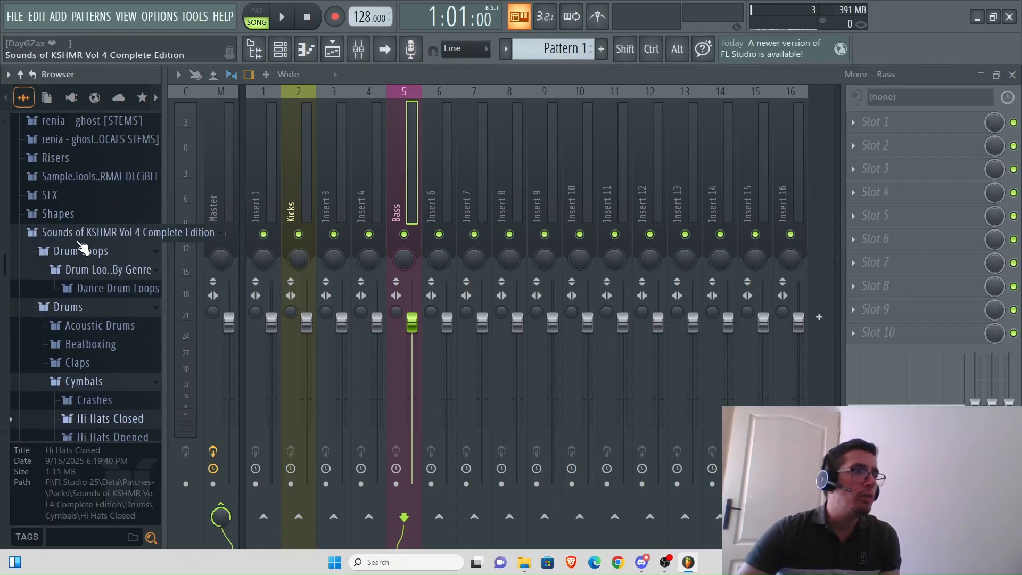
scroll(82, 256, "up", 10)
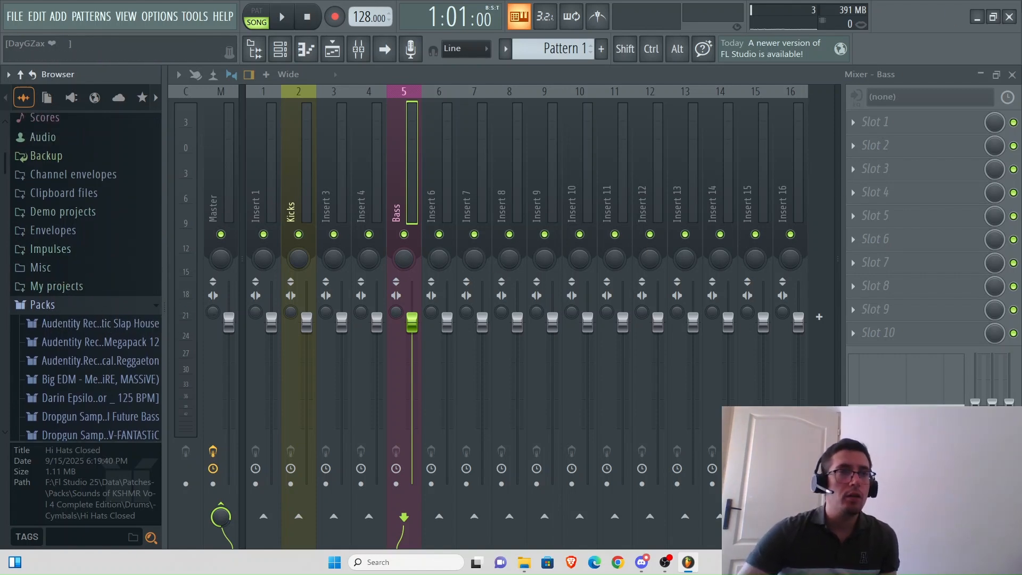
Step: Minimise FL Studio, switch to File Explorer and open the Fl Studio 25 folder on the F: drive
left_click(976, 17)
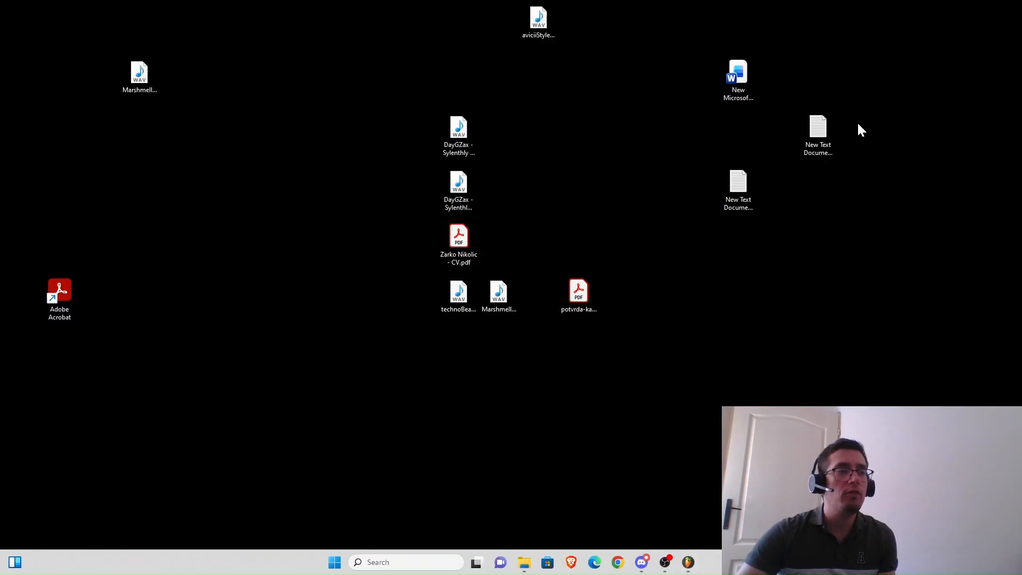
mouse_move(523, 569)
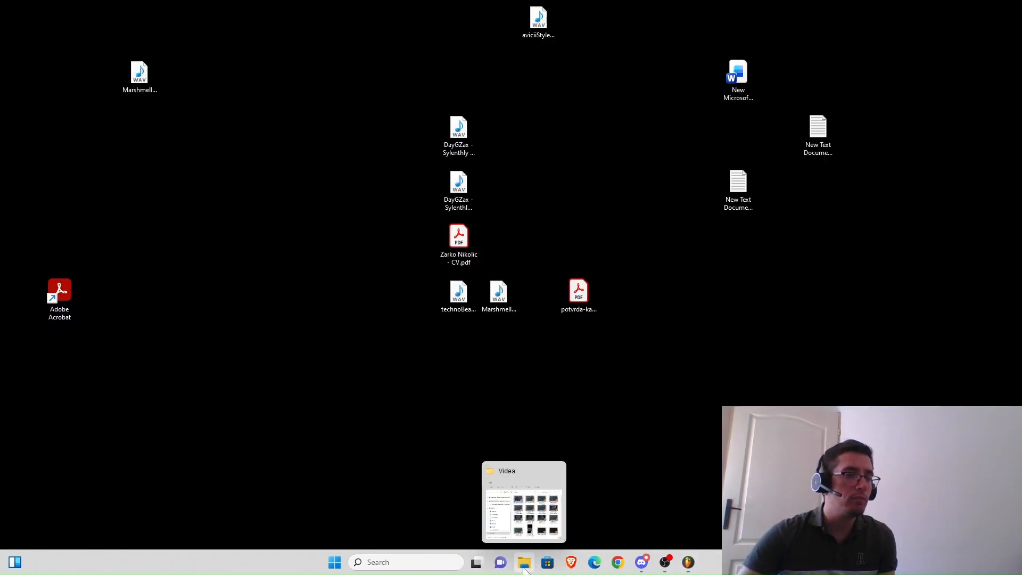
left_click(524, 569)
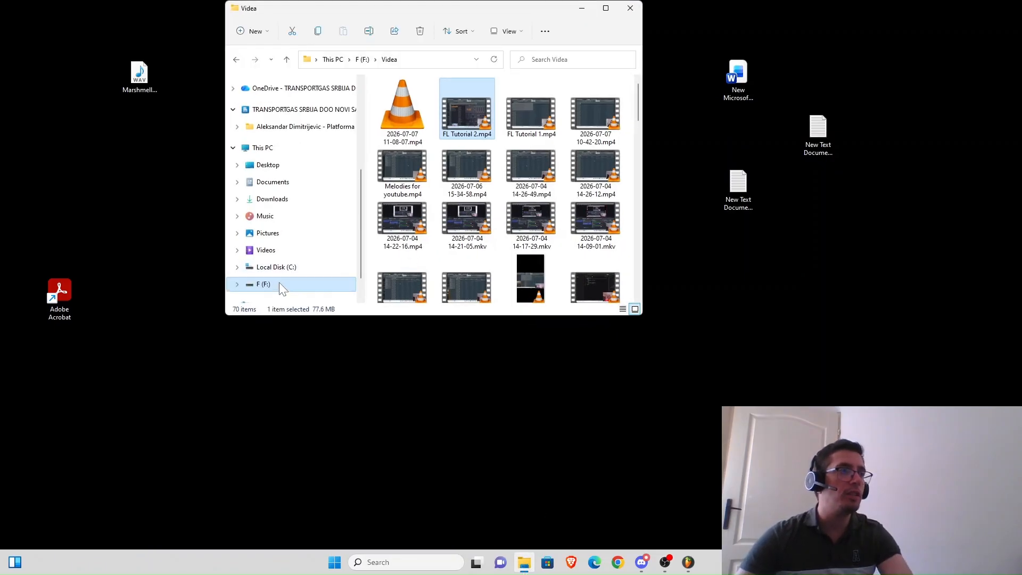
left_click(281, 283)
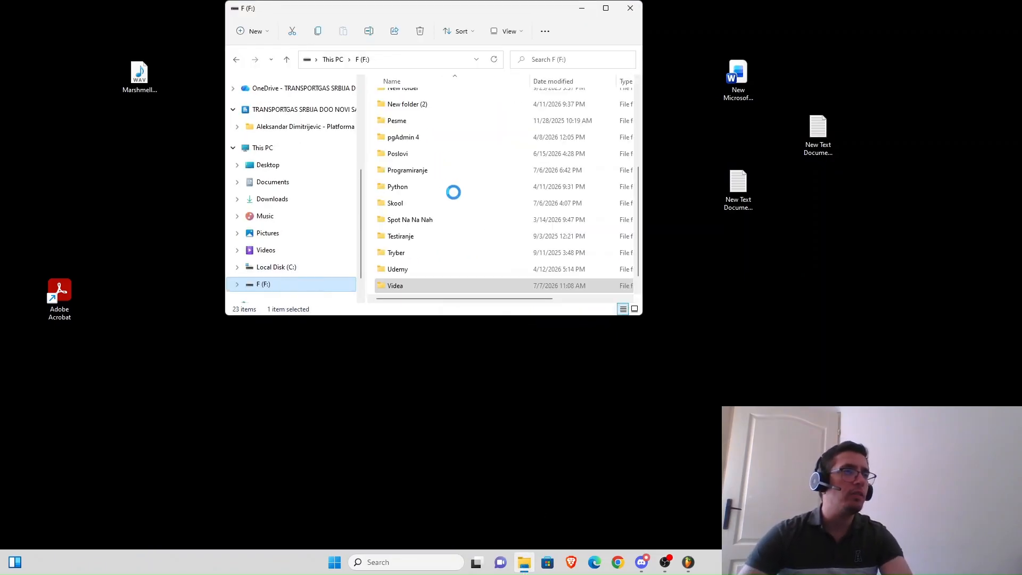
scroll(454, 199, "down", 1)
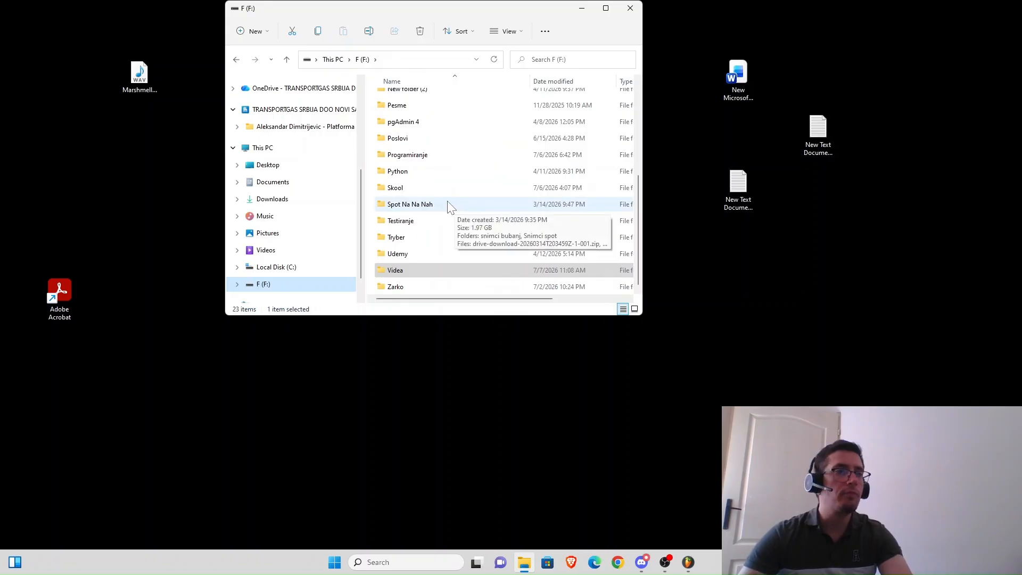
scroll(426, 213, "up", 4)
left_click(423, 166)
double_click(424, 167)
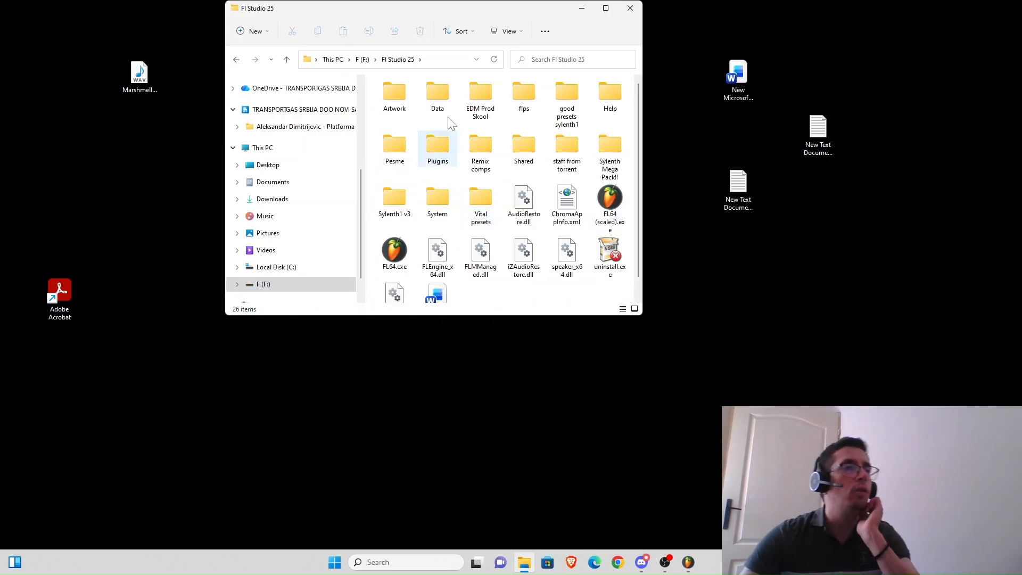
Step: Go through the Data and Patches folders and open the Packs folder that stores the sample packs
double_click(441, 97)
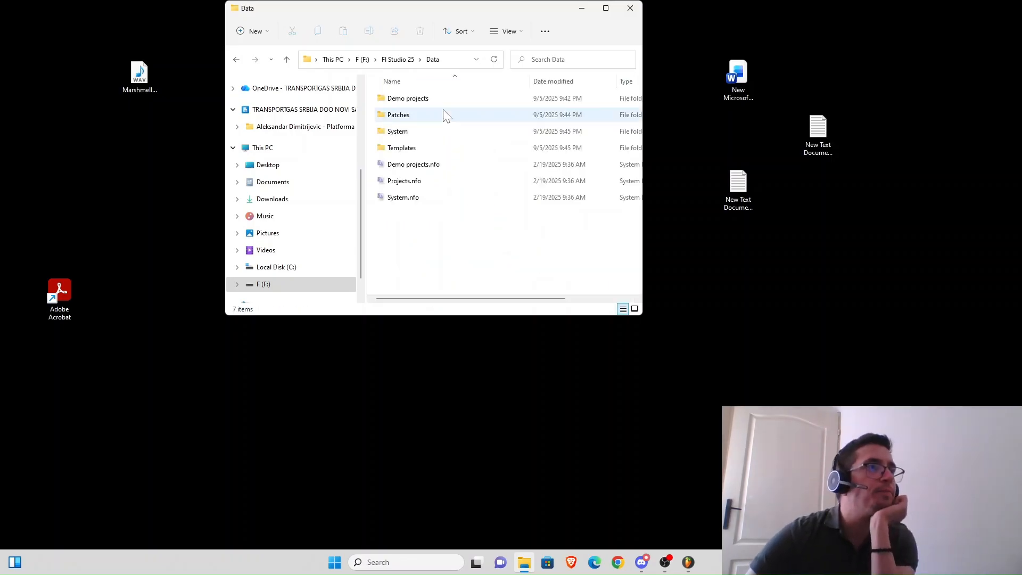
left_click(414, 114)
double_click(414, 114)
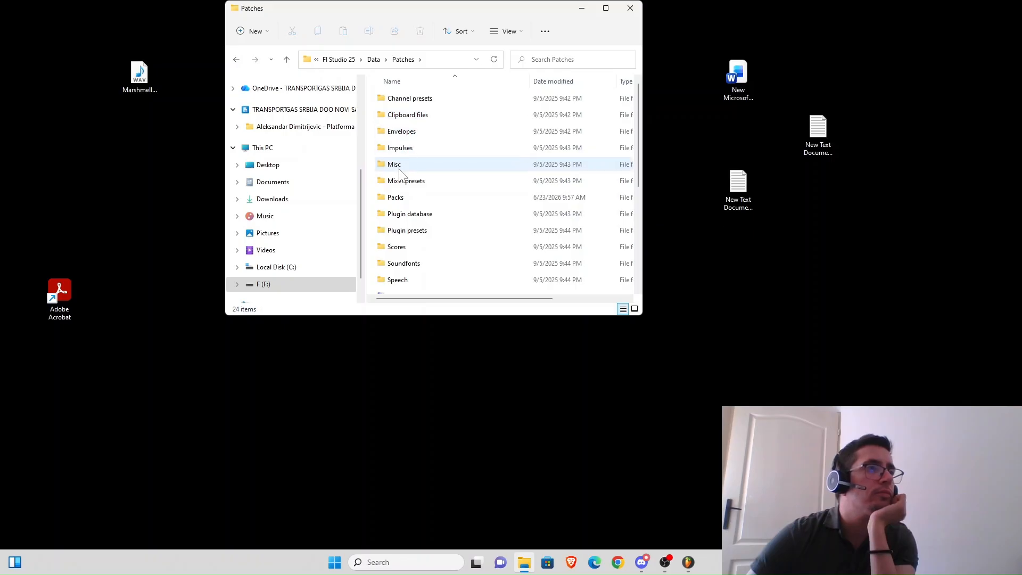
double_click(418, 199)
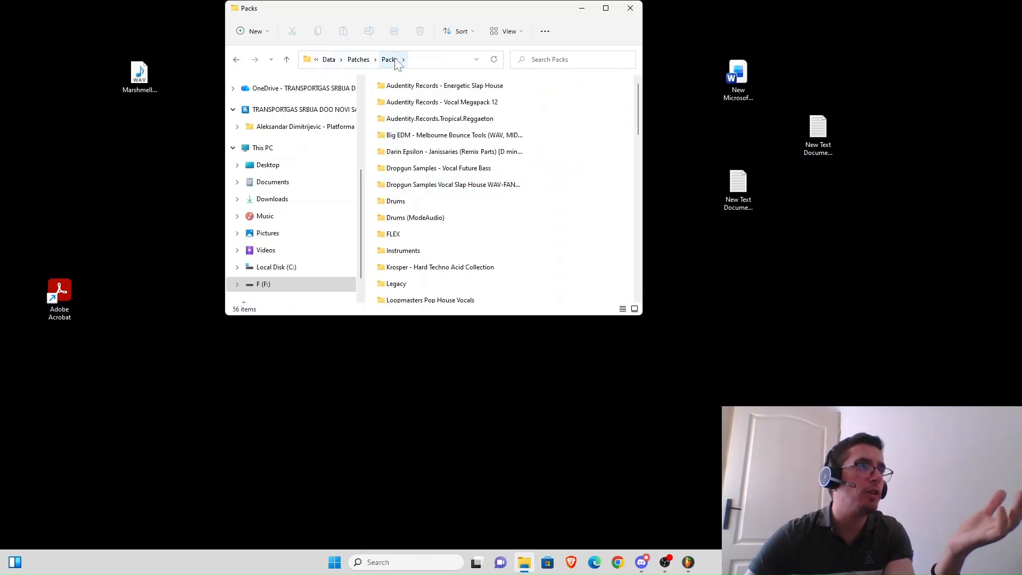
Step: Look through the sample packs and open the Vocals folder of Ultra Pop Vocals 3 02 140 BPM Cm in Vandalism.Ultra.Pop.Vocals.3
scroll(461, 169, "down", 6)
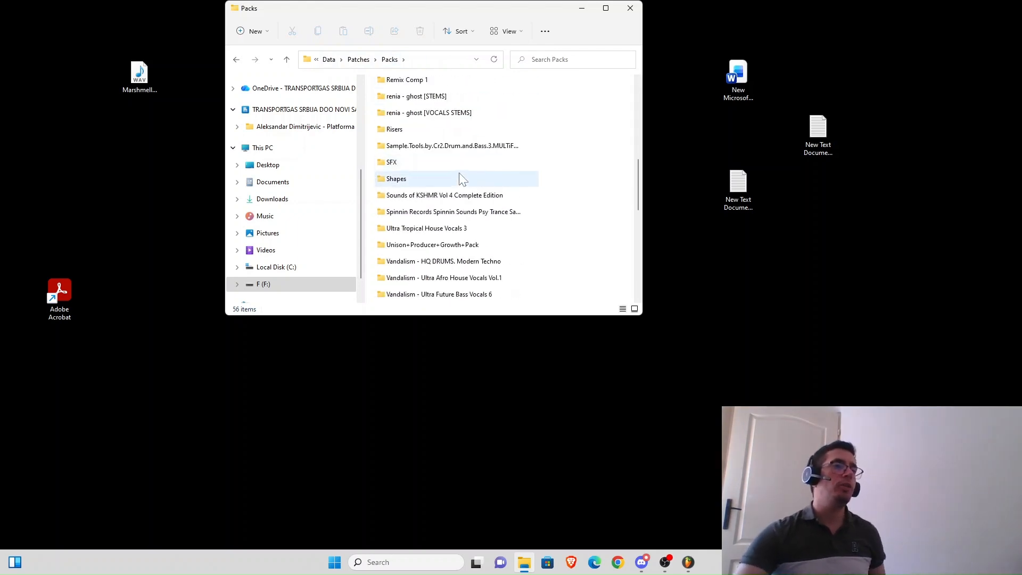
scroll(461, 179, "down", 4)
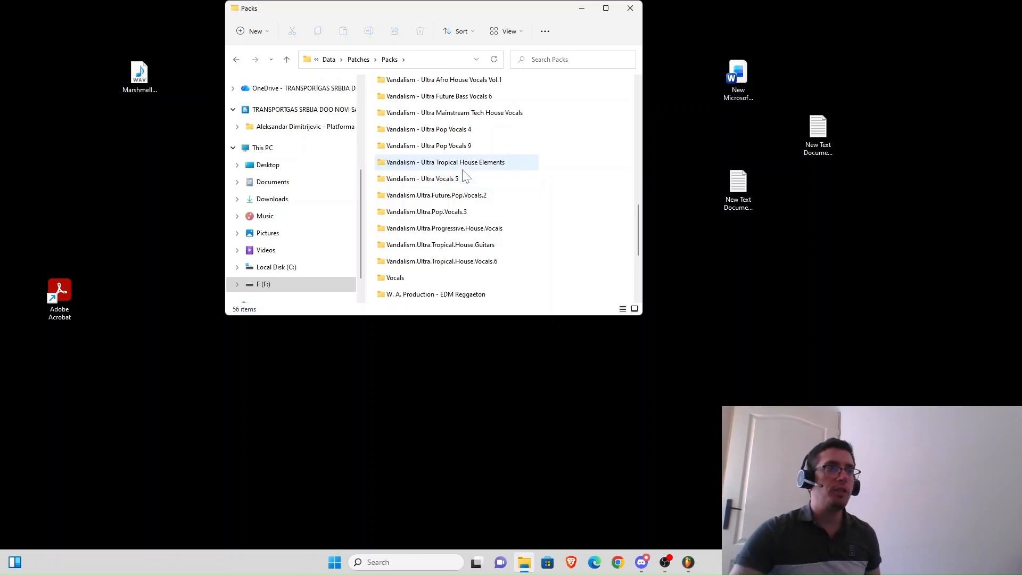
scroll(463, 178, "down", 3)
scroll(463, 179, "up", 3)
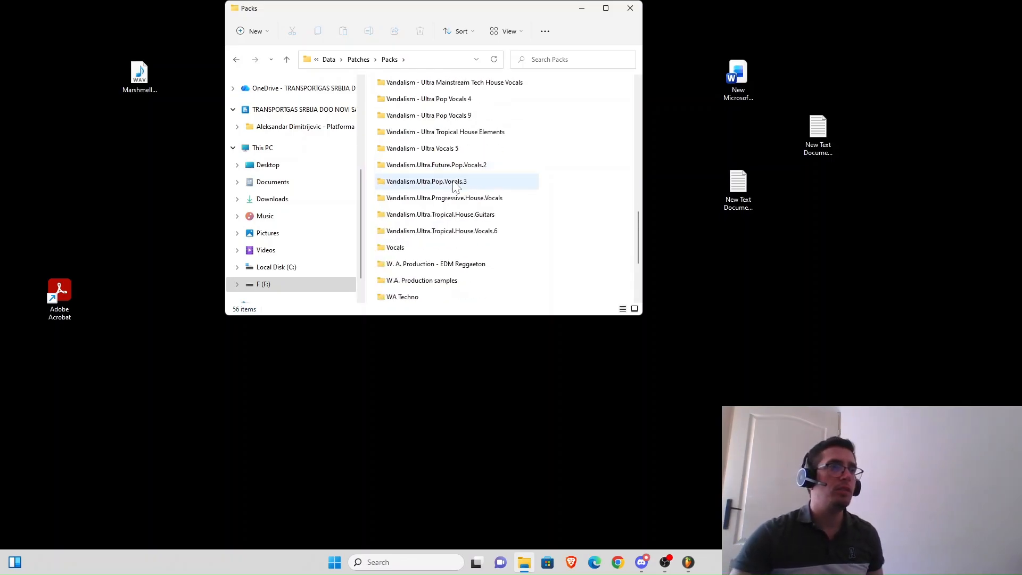
double_click(453, 181)
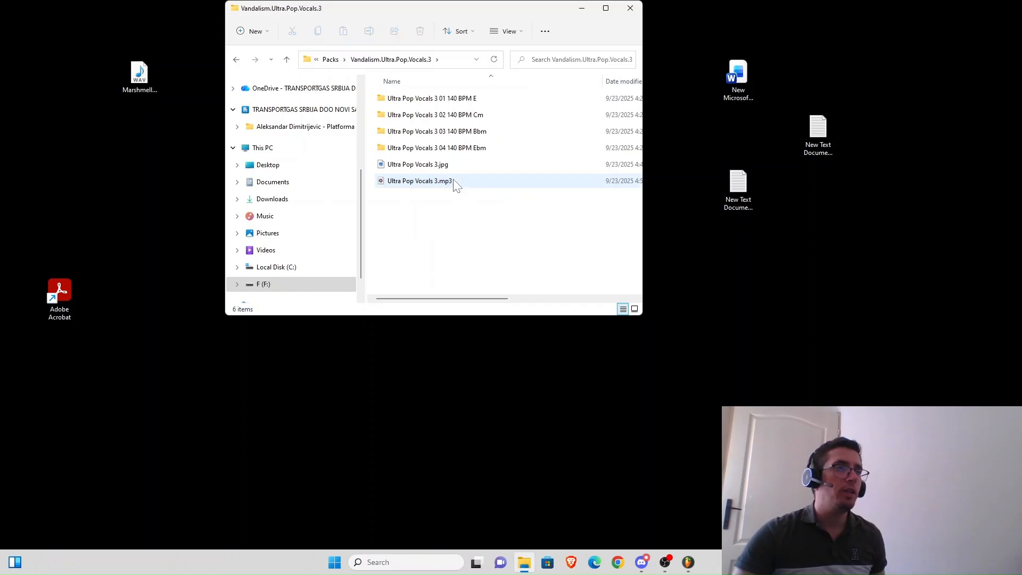
left_click(438, 118)
double_click(439, 118)
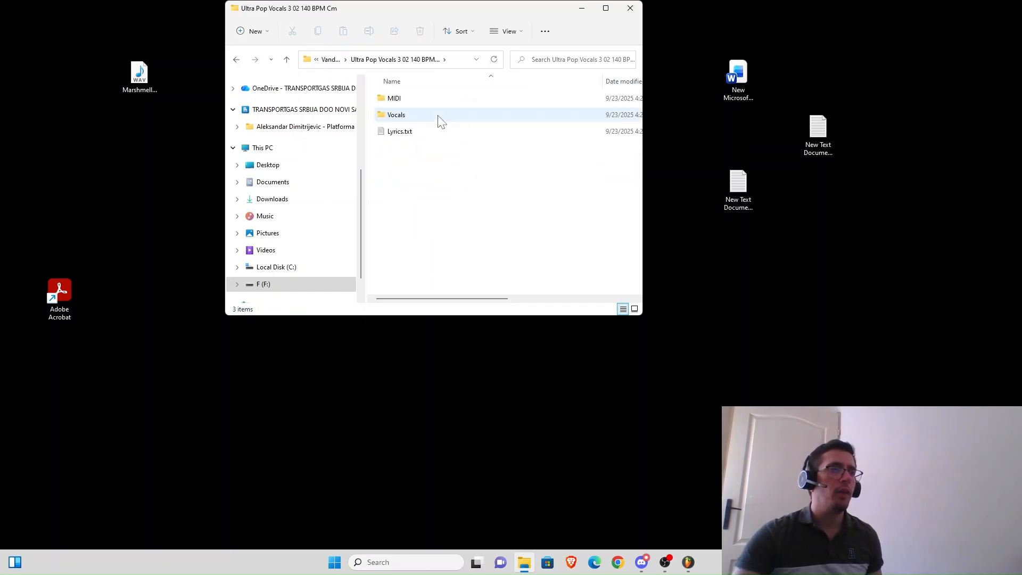
left_click(436, 116)
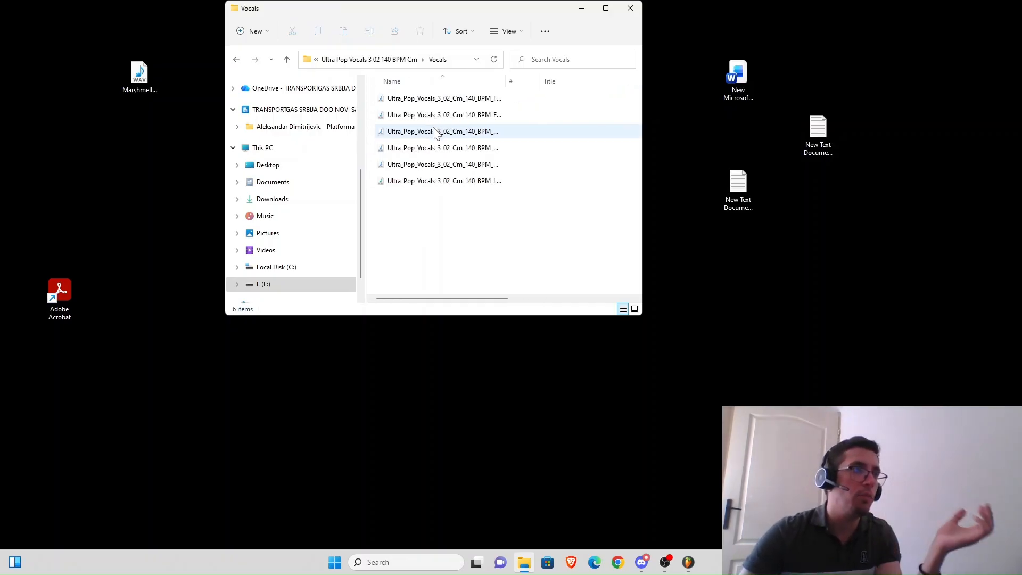
Step: Leave the Vocals folder, close File Explorer and switch back to FL Studio
left_click(235, 61)
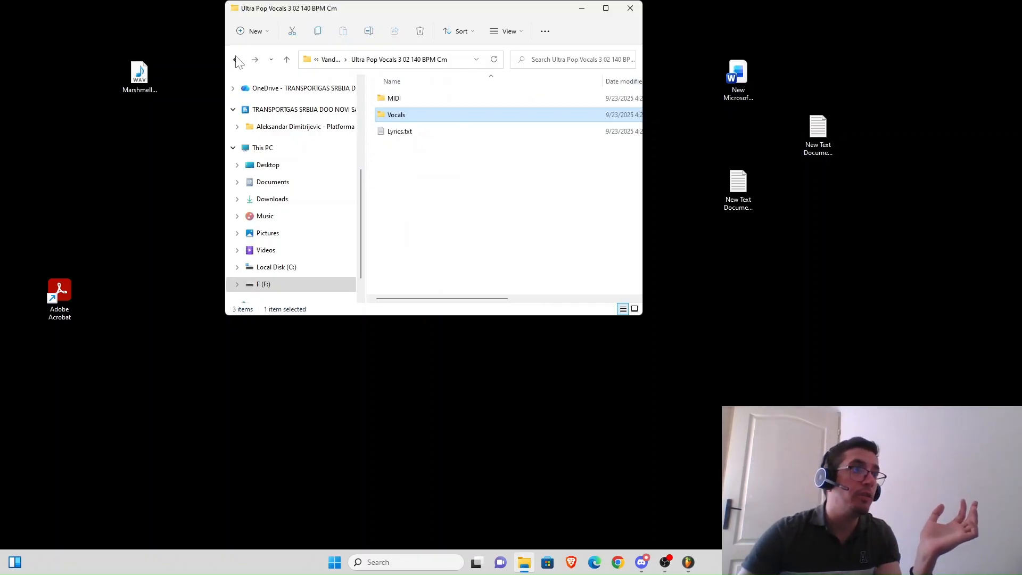
left_click(235, 60)
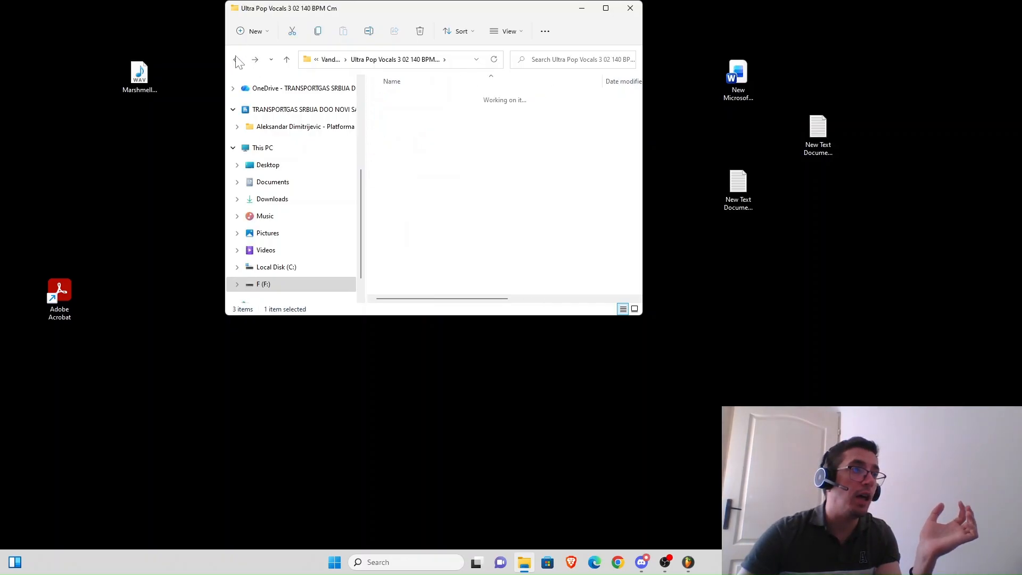
left_click(630, 8)
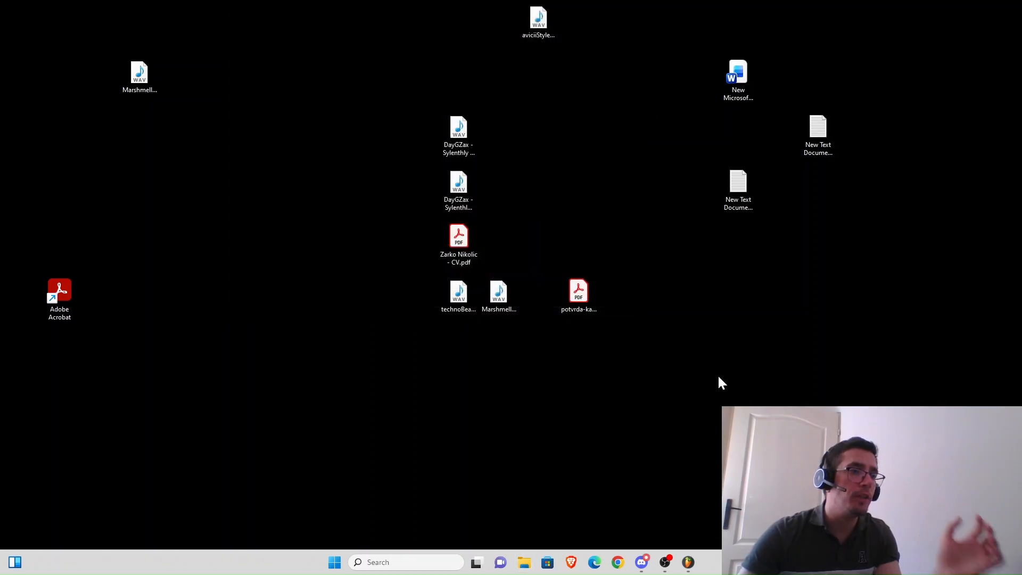
left_click(688, 562)
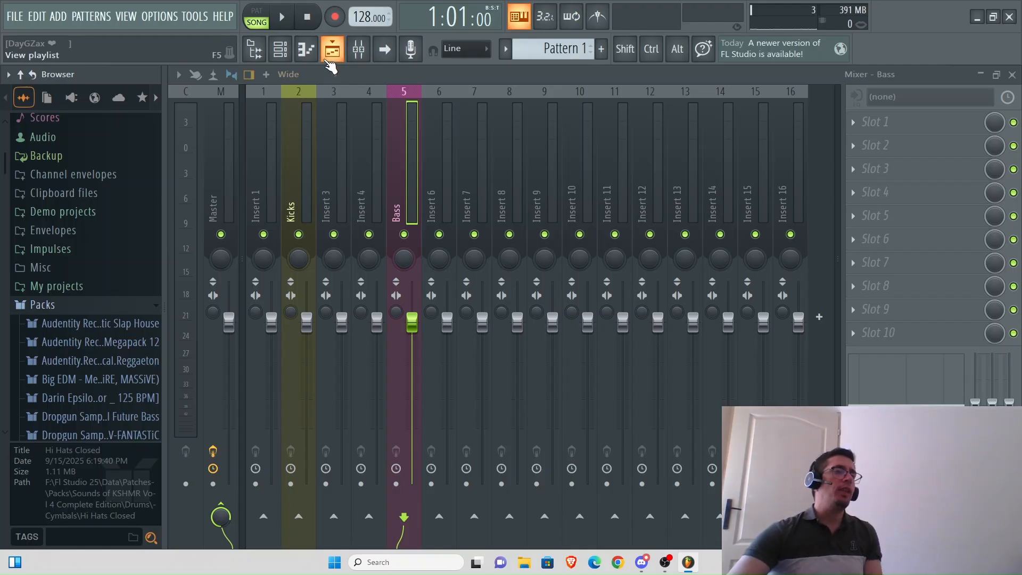
Step: Show the channel rack, piano roll, playlist and mixer one after another
left_click(280, 49)
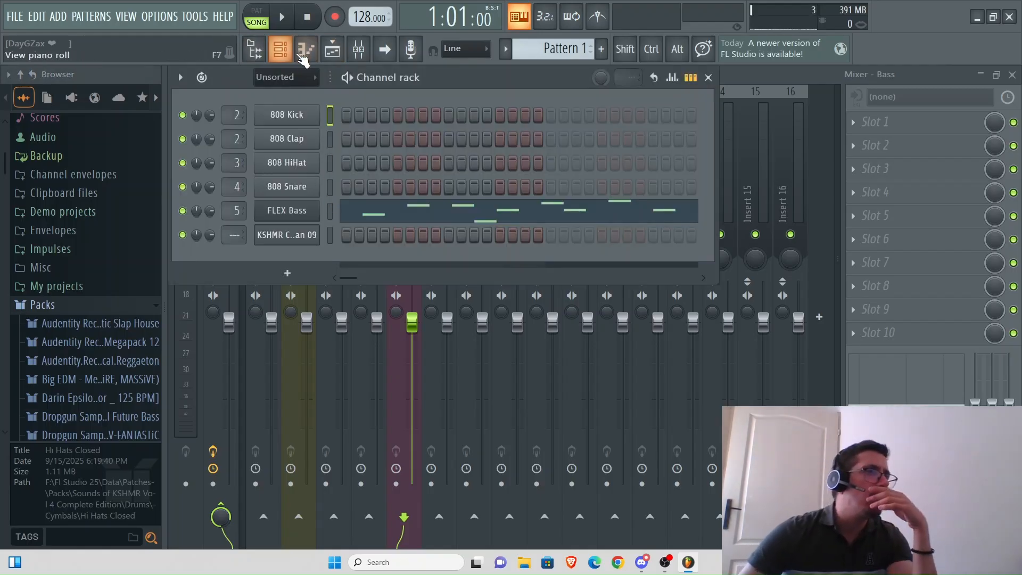
left_click(306, 49)
left_click(332, 49)
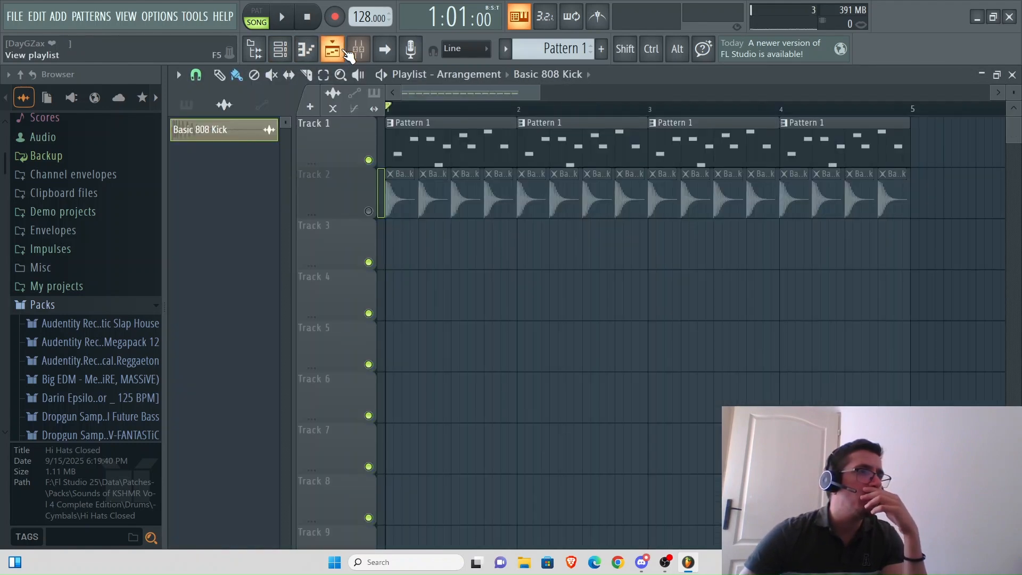
left_click(359, 50)
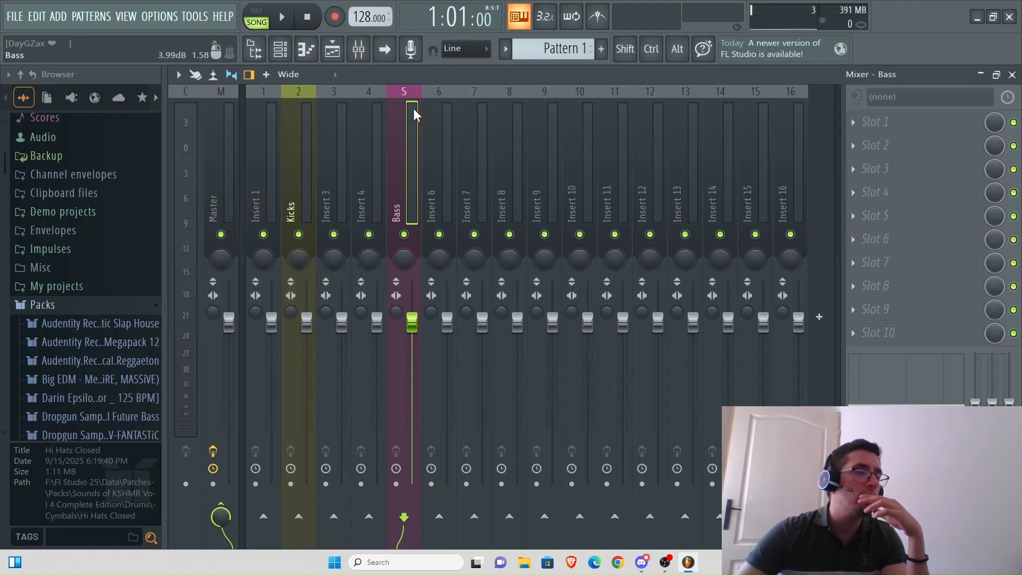
Step: Bring up the channel rack, view the 808 HiHat sampler settings, and open FLEX Bass with its window moved below the rack
left_click(280, 49)
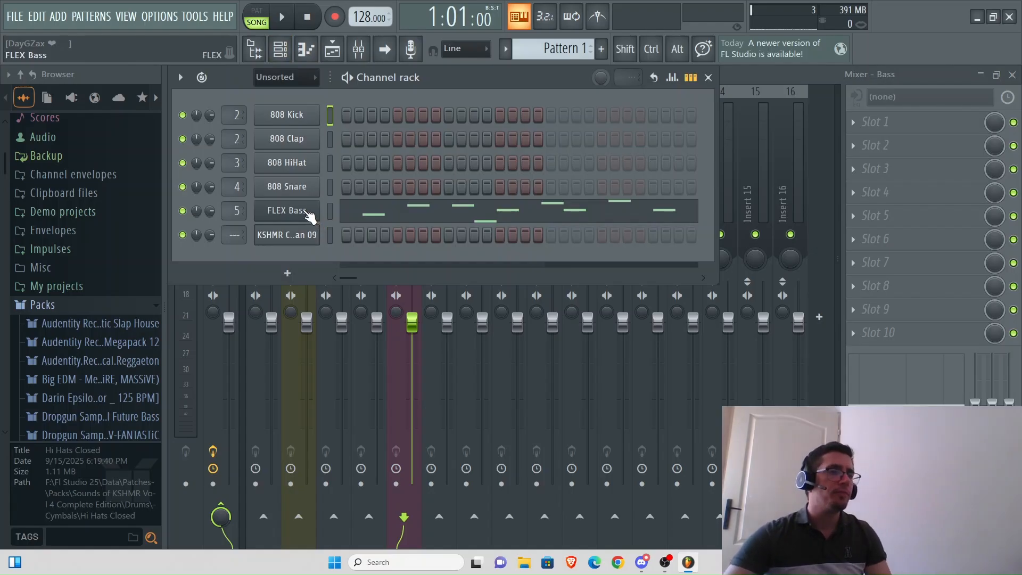
left_click(290, 162)
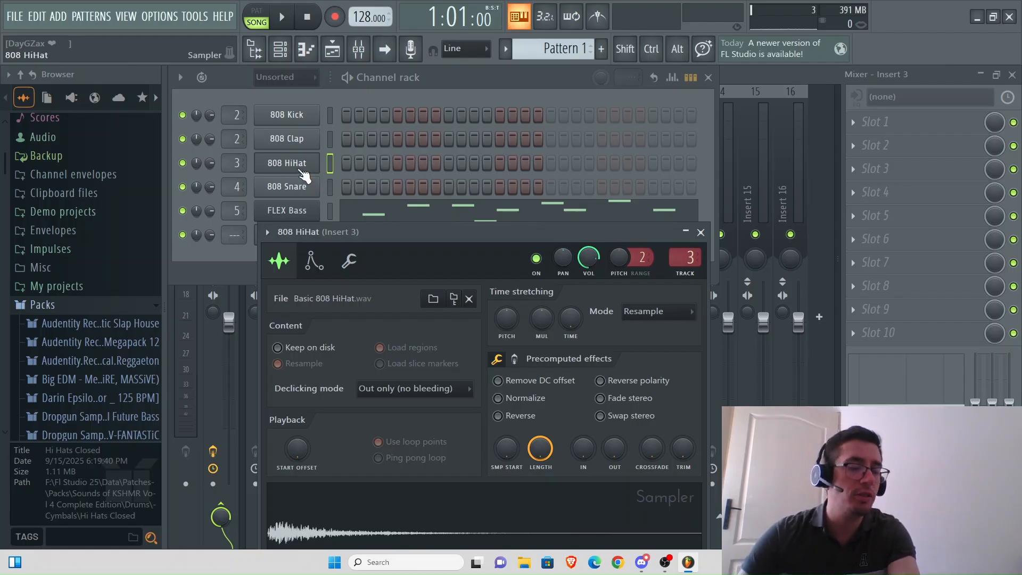
left_click(301, 210)
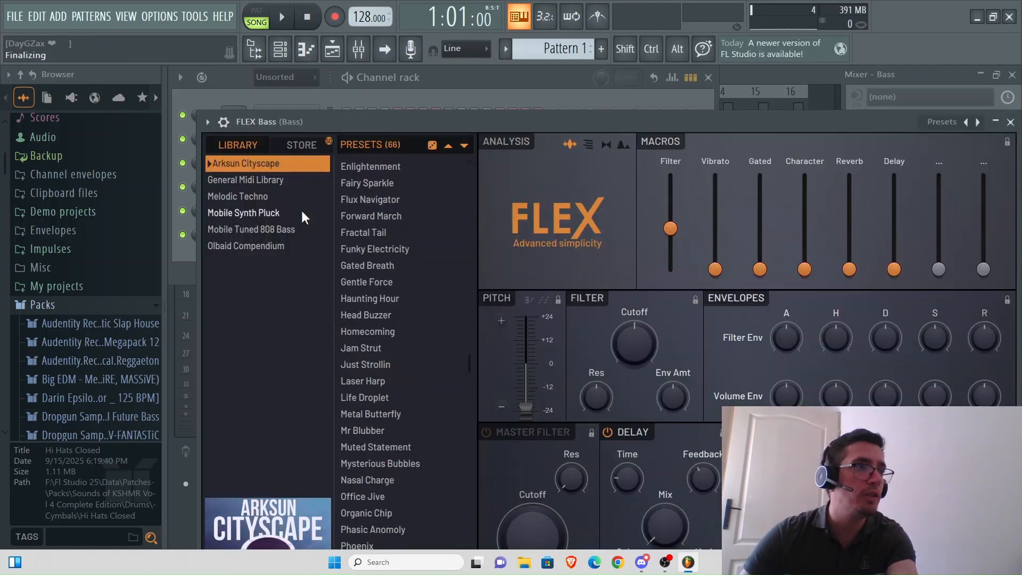
left_click_drag(512, 125, 525, 275)
left_click_drag(530, 357, 529, 357)
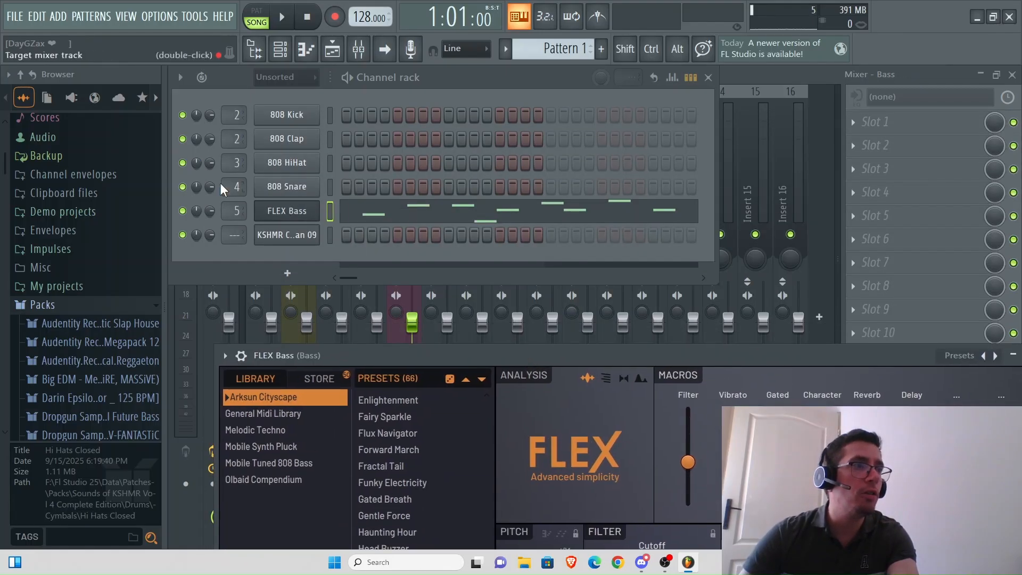
Step: View the FLEX Bass channel's options and the list of generator plugins that can be added to the project
left_click_drag(210, 215, 209, 211)
mouse_move(196, 213)
left_mouse_down()
mouse_move(197, 228)
mouse_move(196, 193)
mouse_move(197, 213)
left_mouse_up()
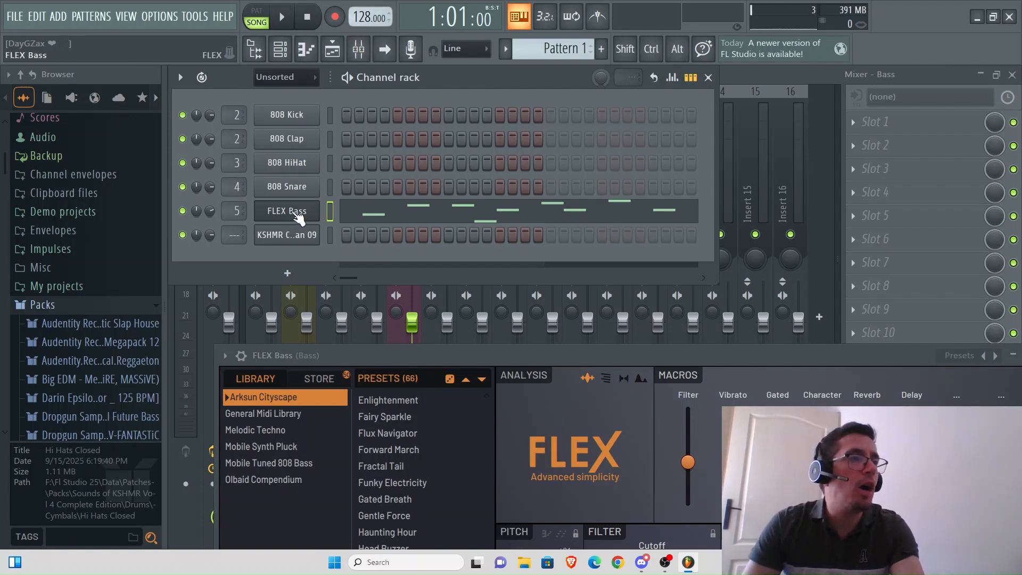
right_click(291, 211)
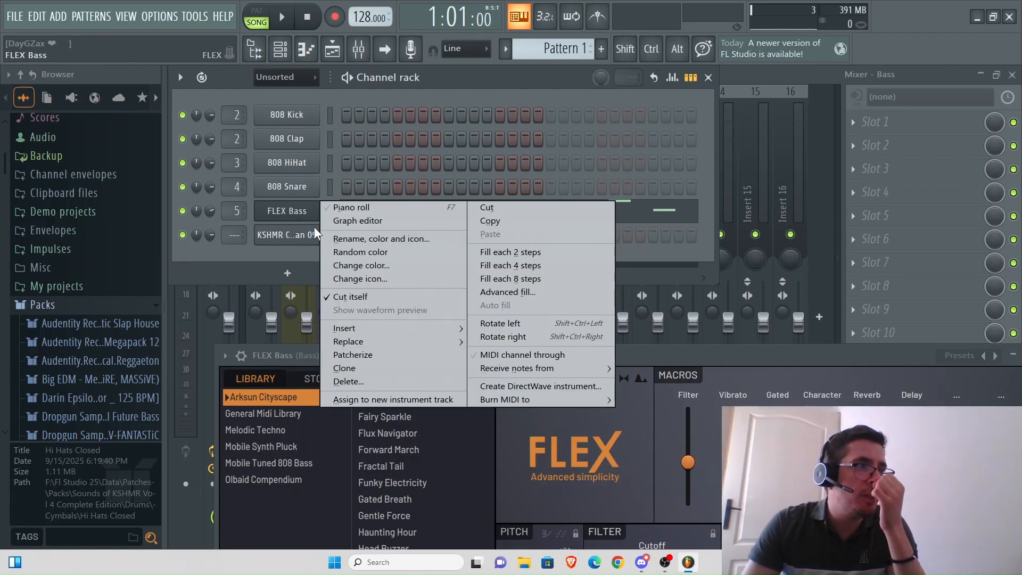
left_click(292, 213)
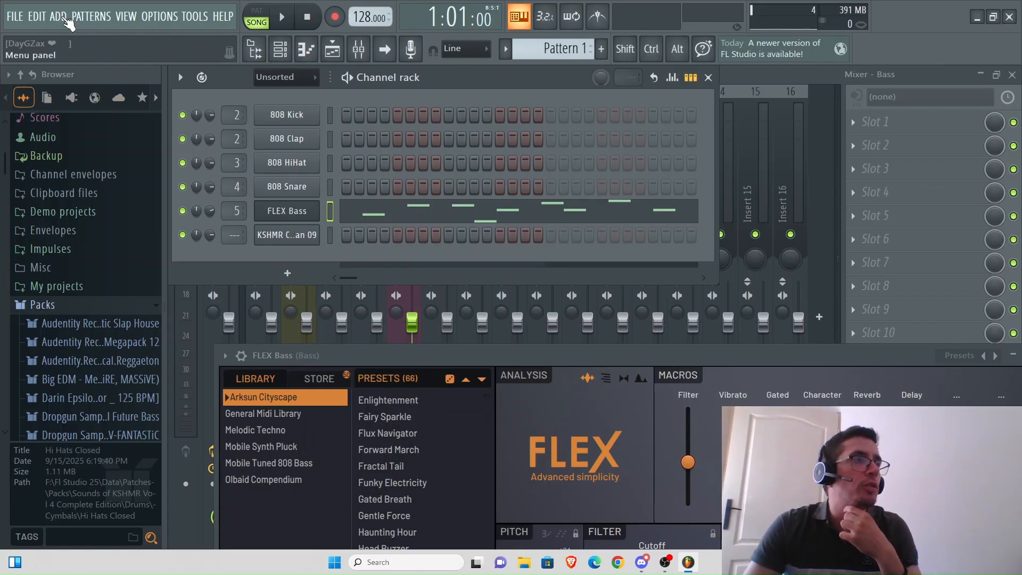
left_click(59, 15)
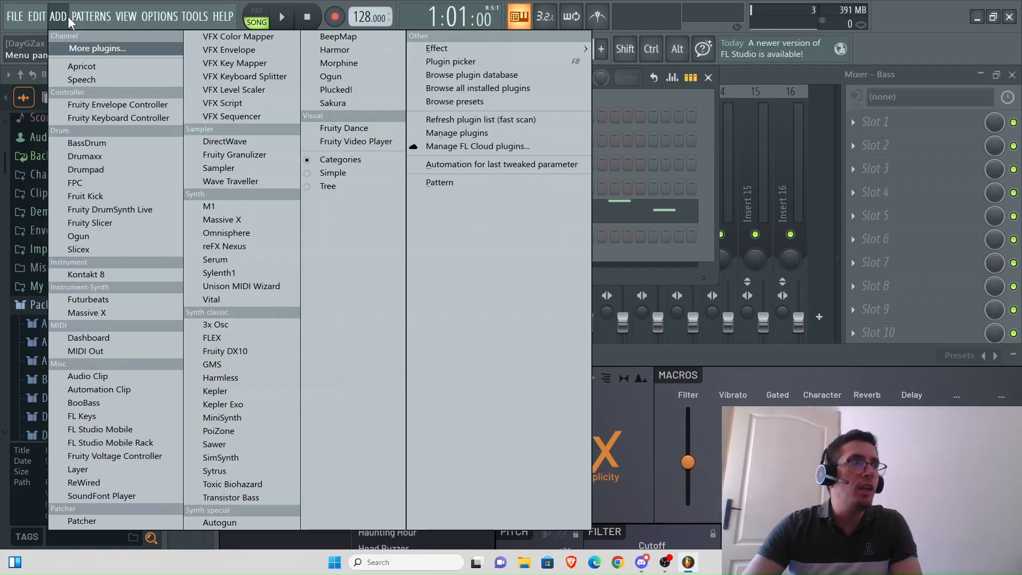
mouse_move(91, 16)
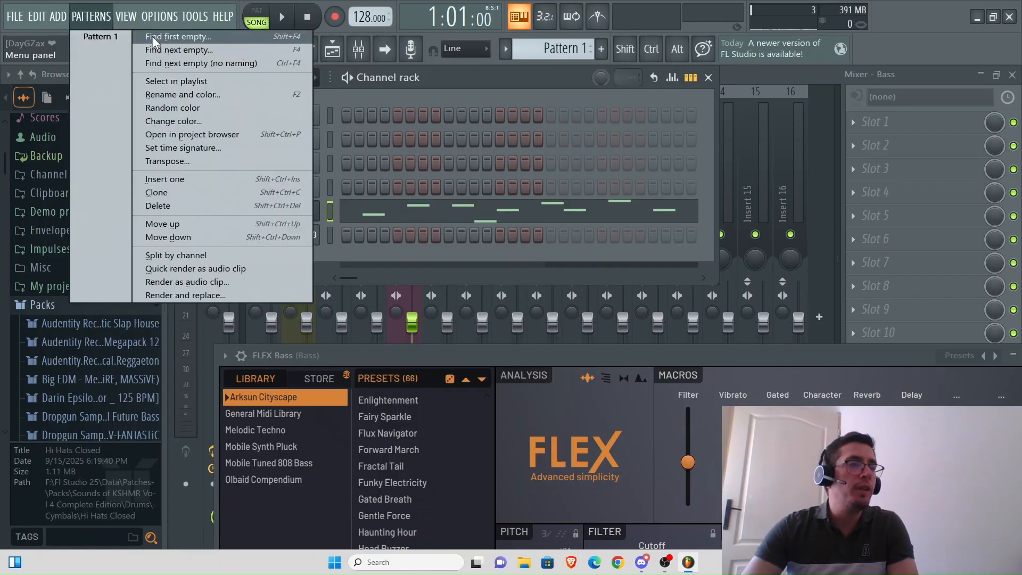
Step: Minimize FL Studio and open the Fl Studio 25 folder on the F drive in File Explorer
left_click(969, 23)
left_click(977, 17)
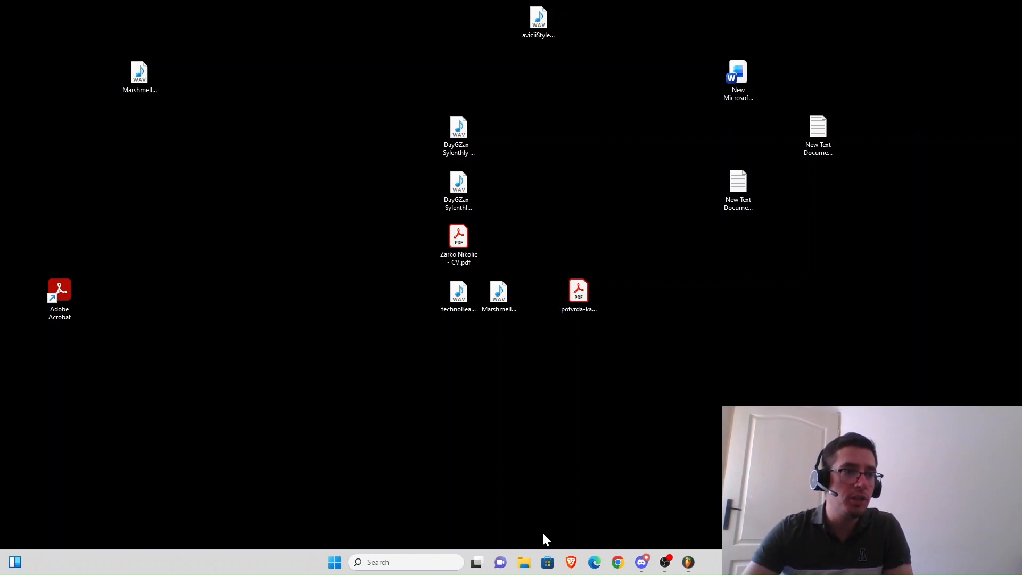
left_click(524, 563)
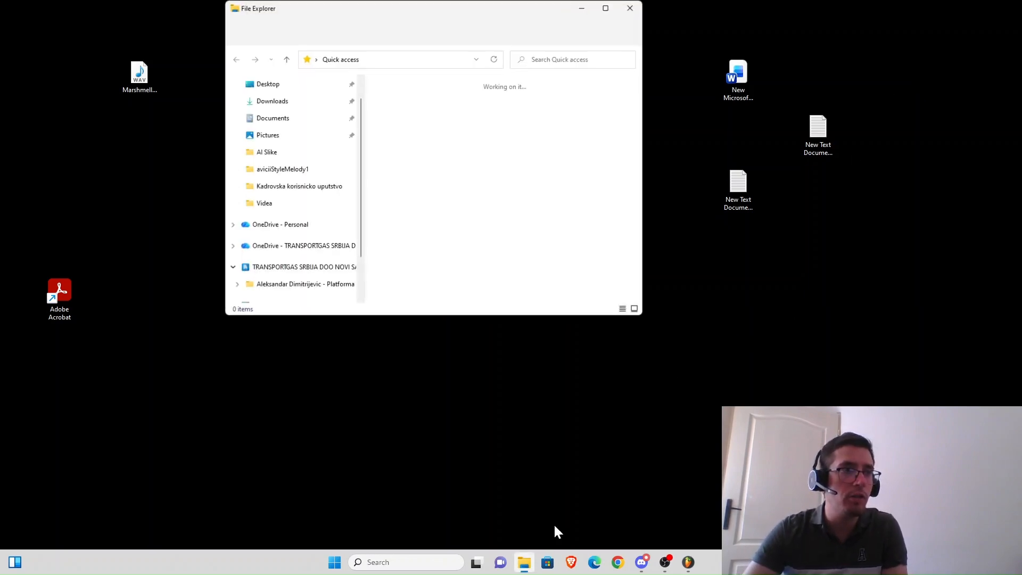
scroll(286, 218, "down", 1)
scroll(288, 219, "down", 4)
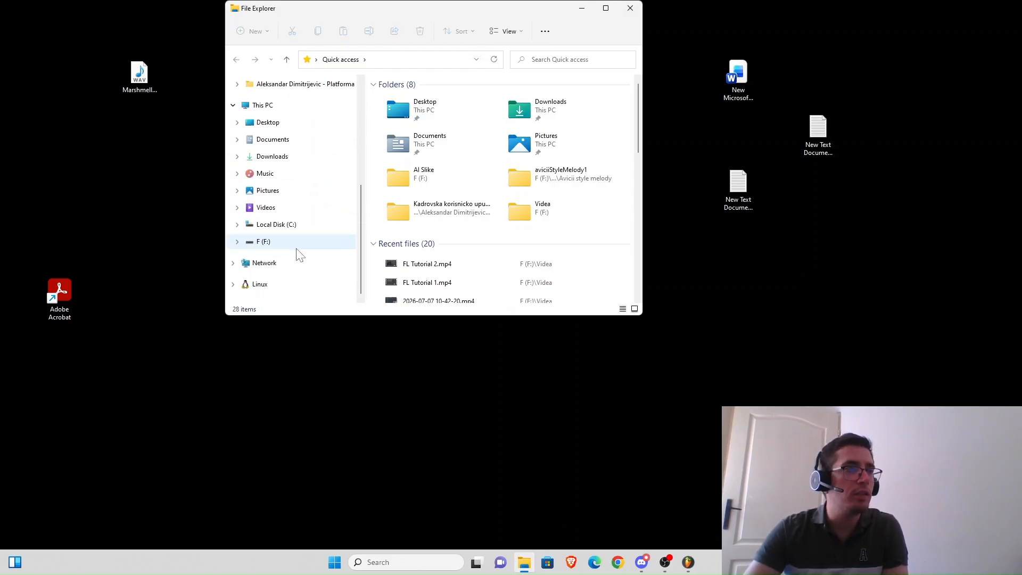
left_click(282, 242)
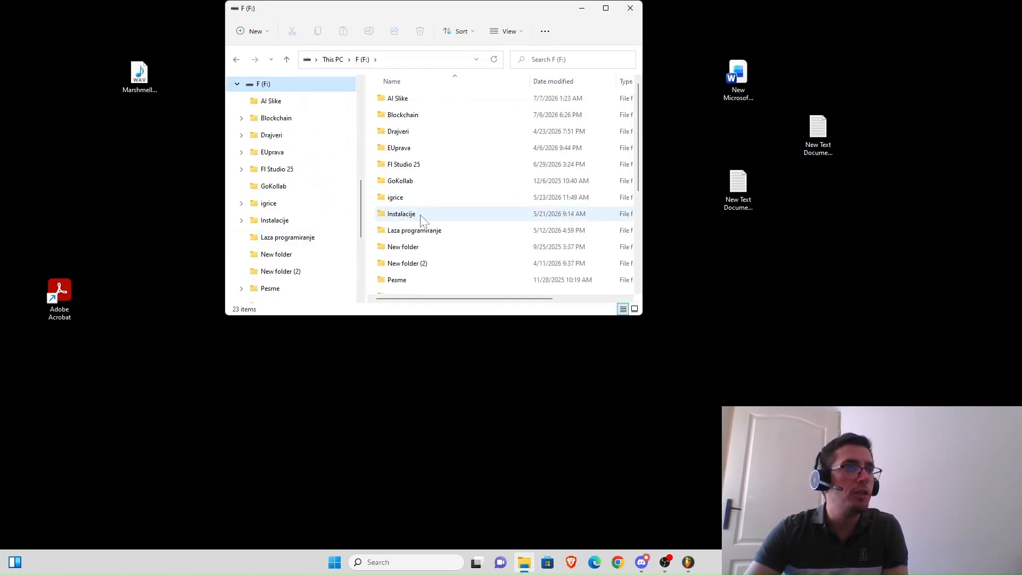
left_click(421, 164)
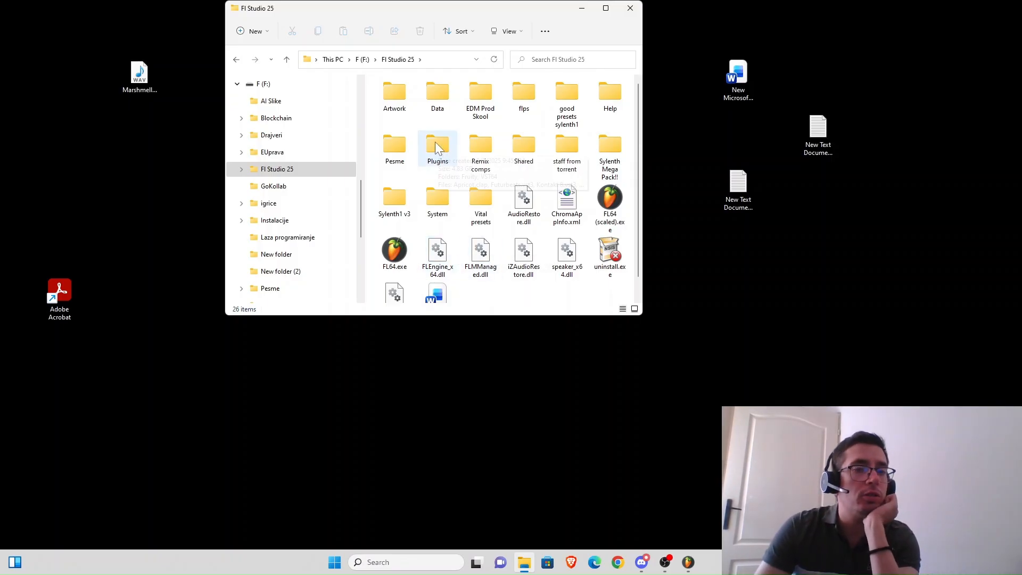
Step: Open the VST64 folder inside Plugins and look through its plugin folders and DLL files
mouse_move(436, 145)
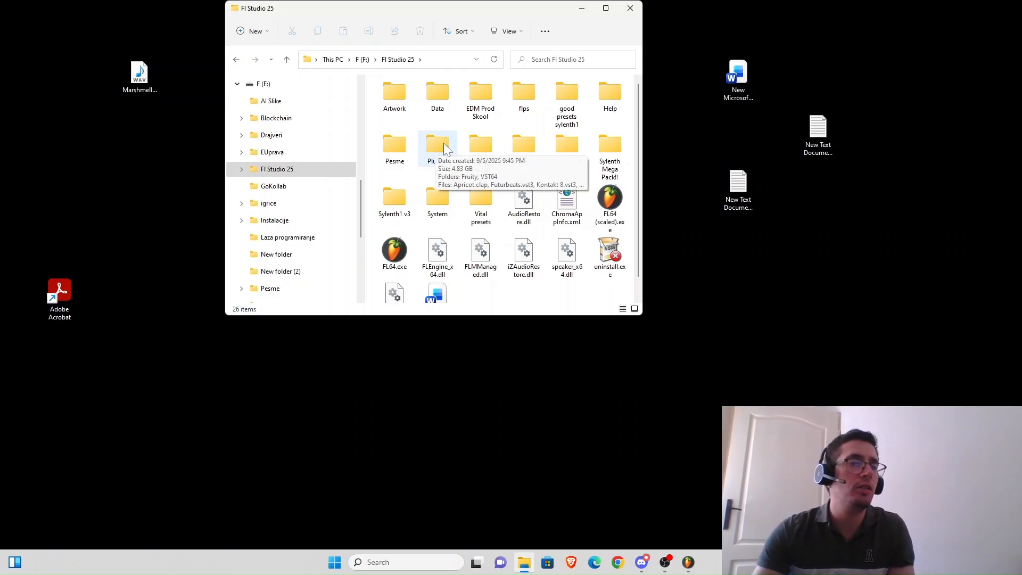
double_click(442, 151)
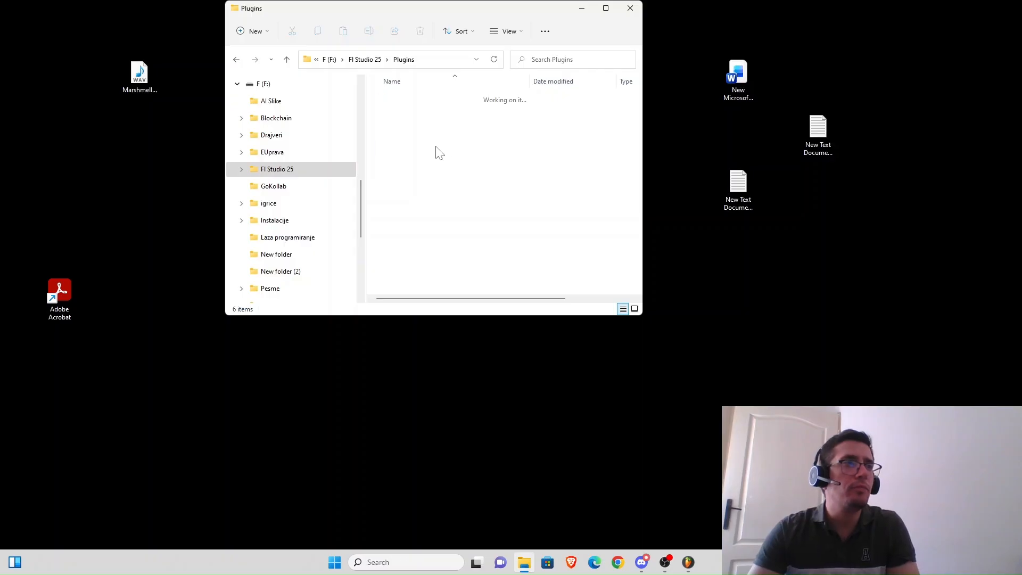
double_click(406, 120)
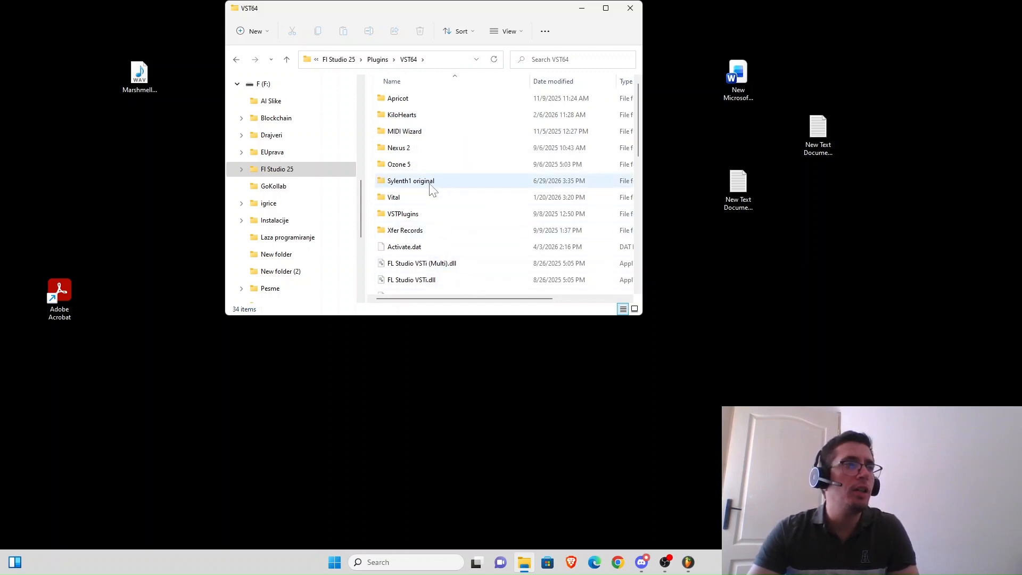
mouse_move(432, 190)
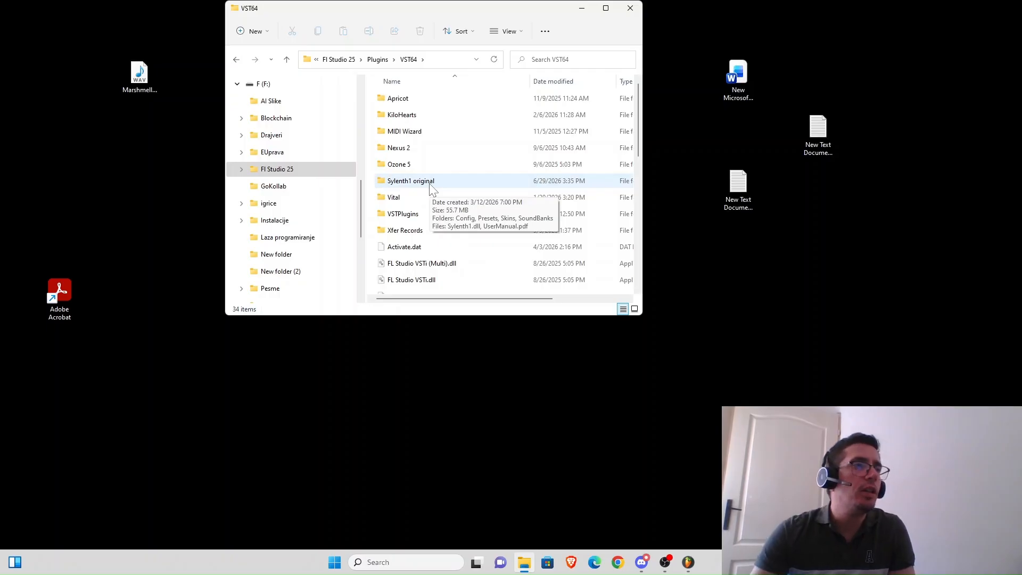
scroll(442, 224, "down", 7)
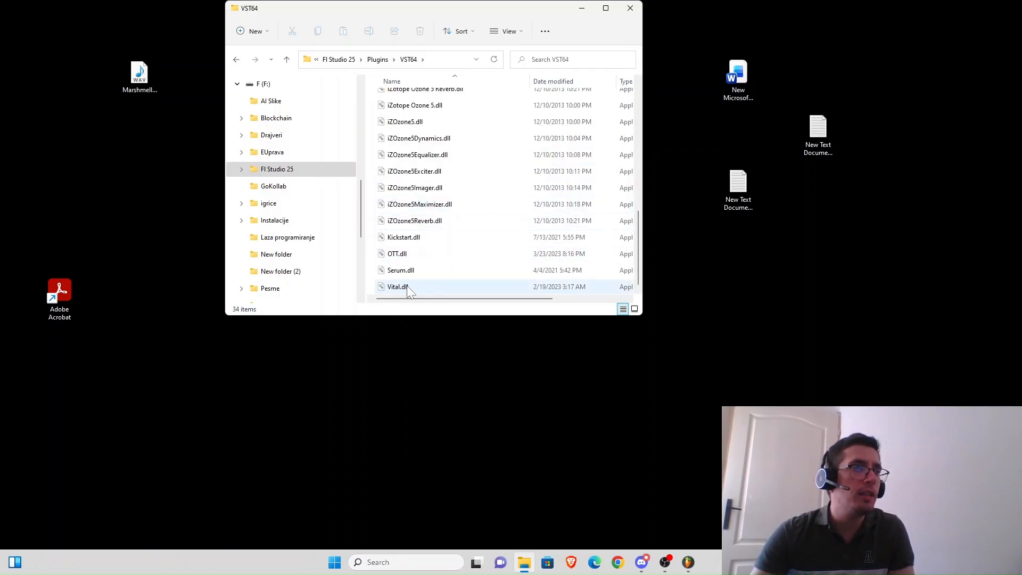
scroll(418, 266, "up", 5)
scroll(418, 266, "up", 1)
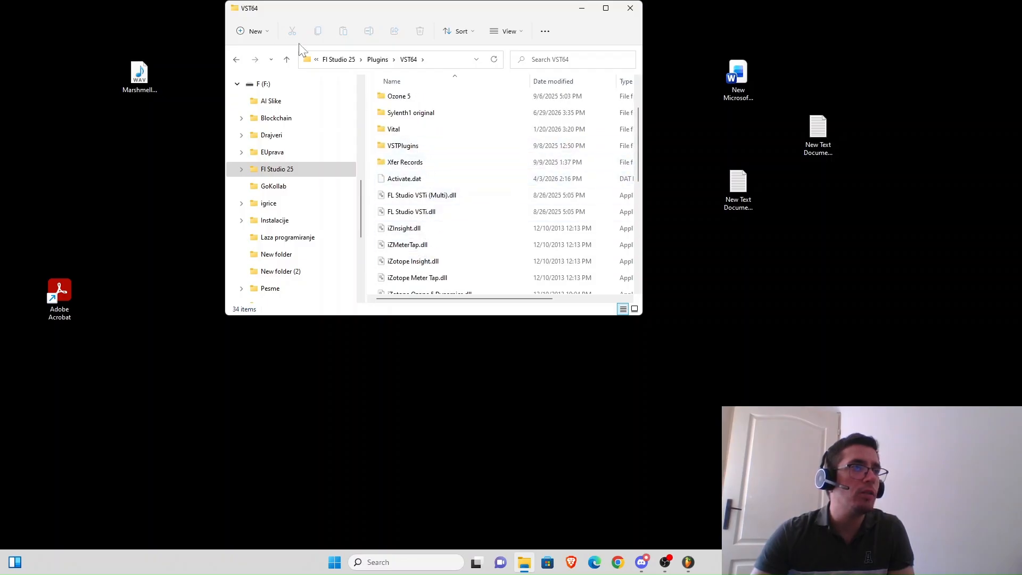
Step: View the Generators and Effects folders inside Plugins\Fruity, and return to the Plugins folder
left_click(236, 59)
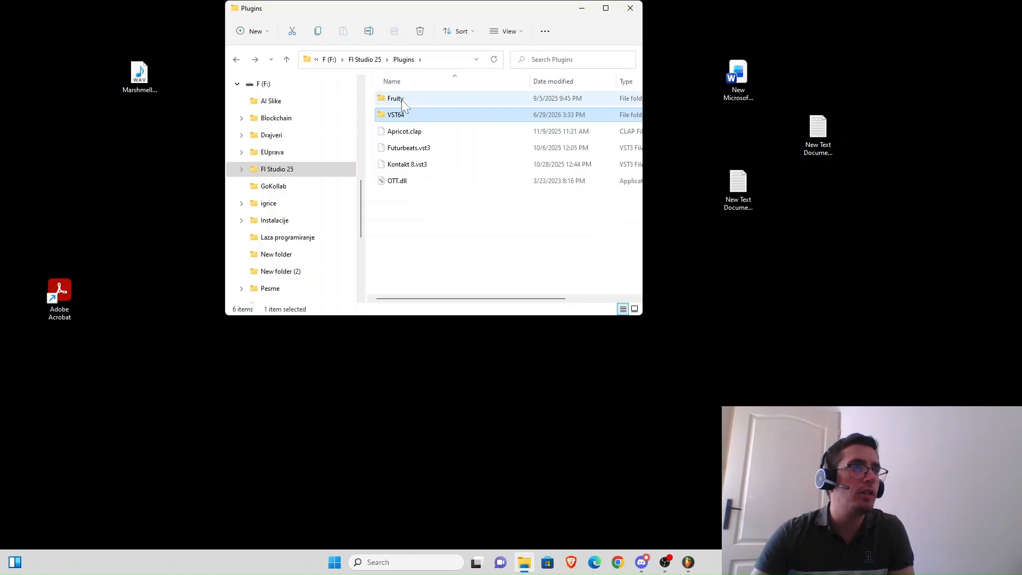
double_click(401, 99)
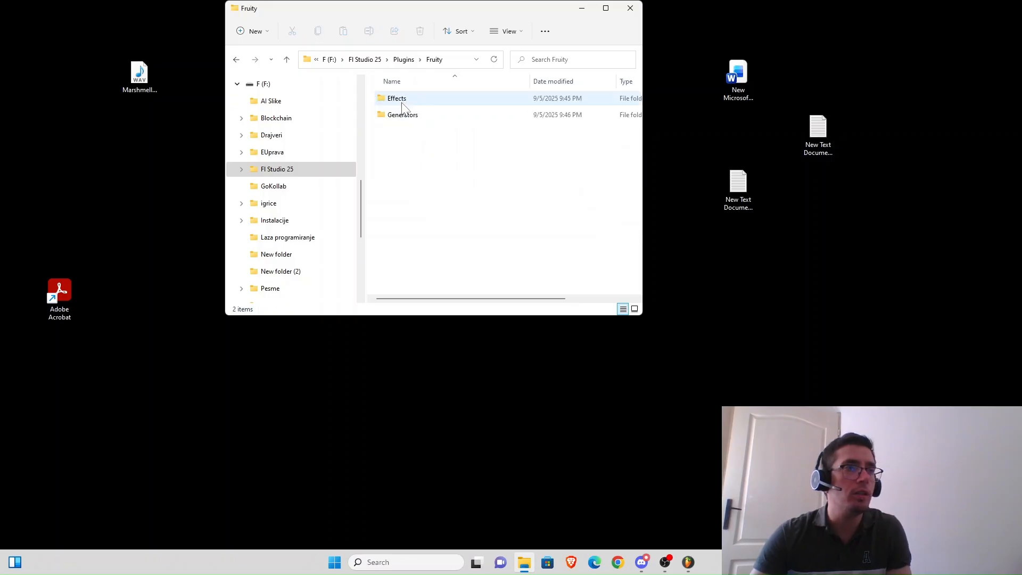
double_click(416, 116)
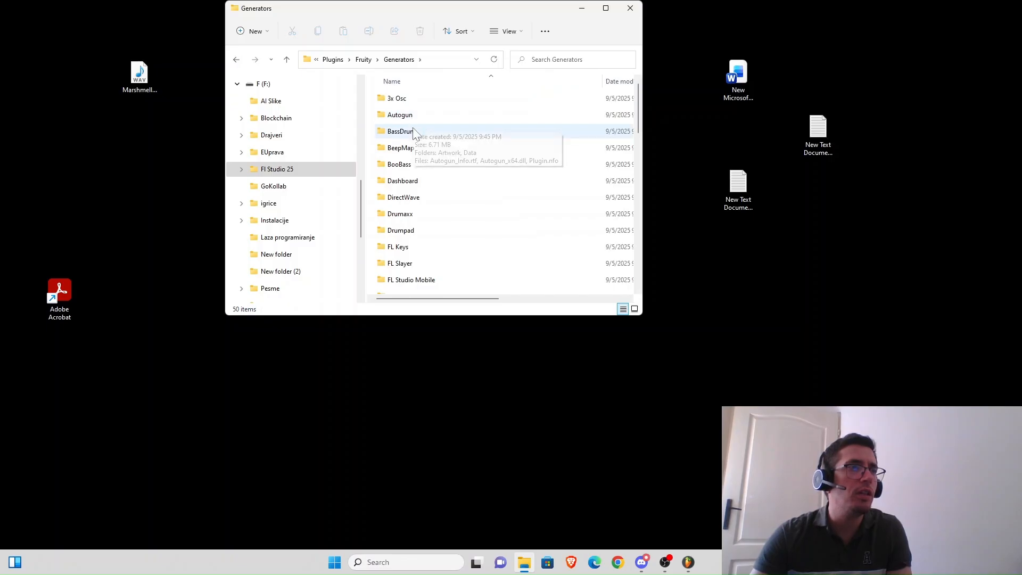
scroll(417, 133, "down", 5)
scroll(414, 151, "up", 5)
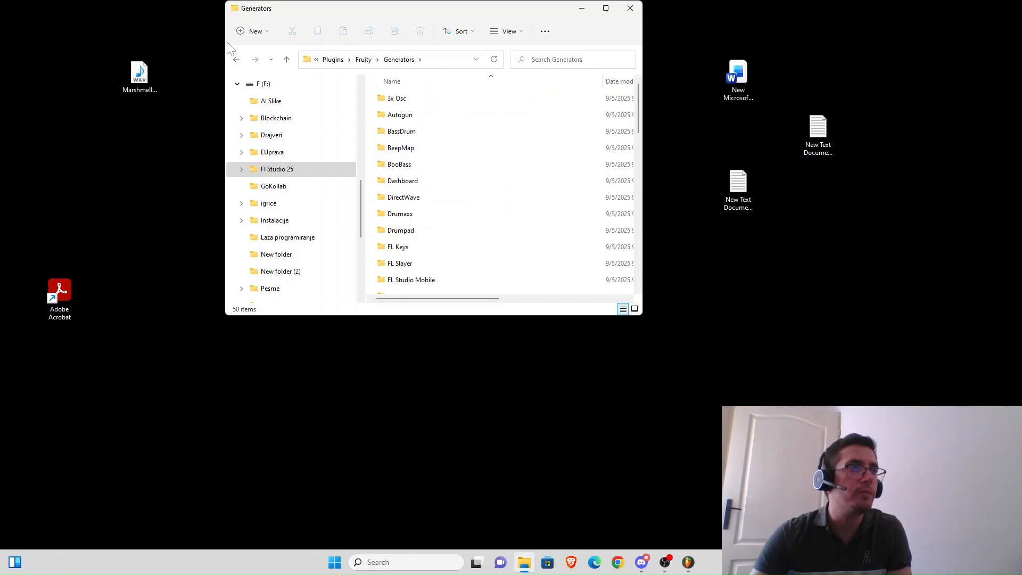
left_click(234, 62)
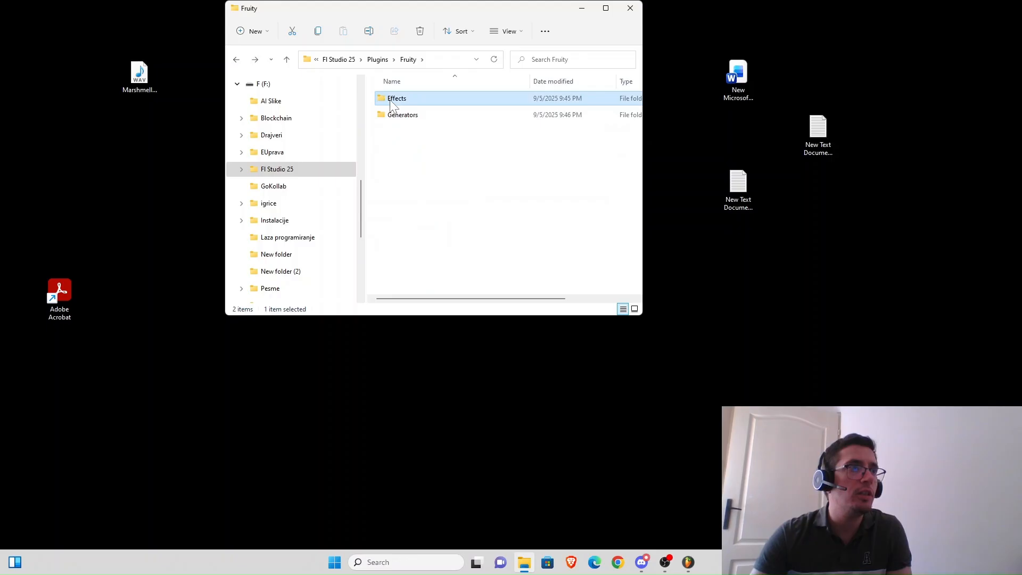
double_click(391, 101)
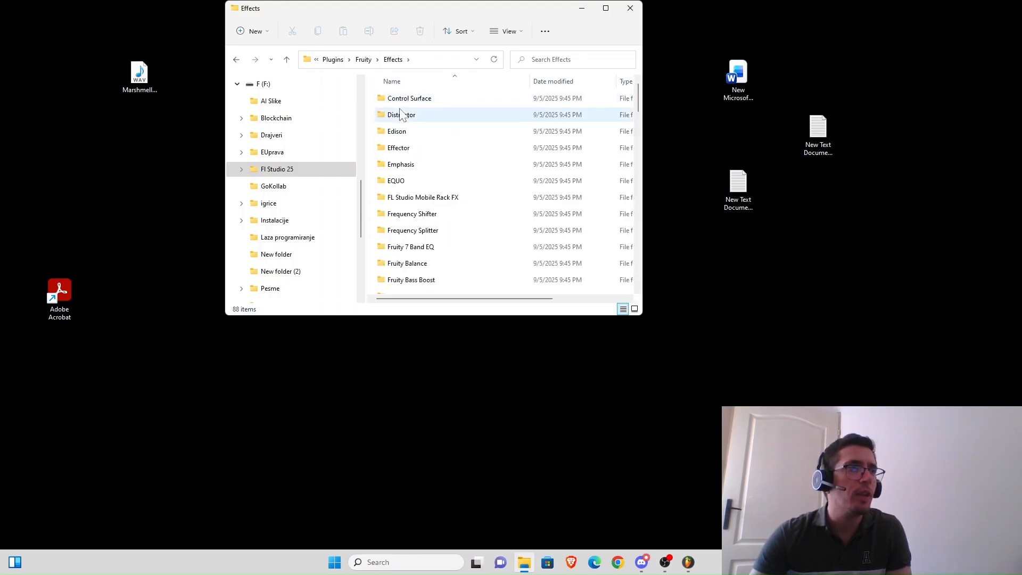
left_click(237, 61)
left_click(237, 61)
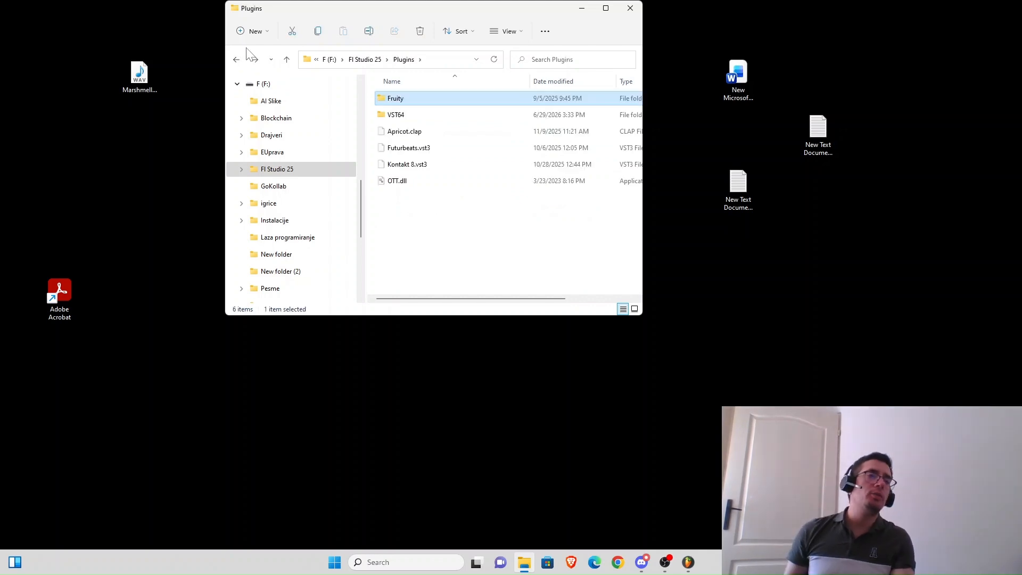
Step: Open the Sylenth1 original folder in VST64 and select the Sylenth1.dll file
double_click(397, 116)
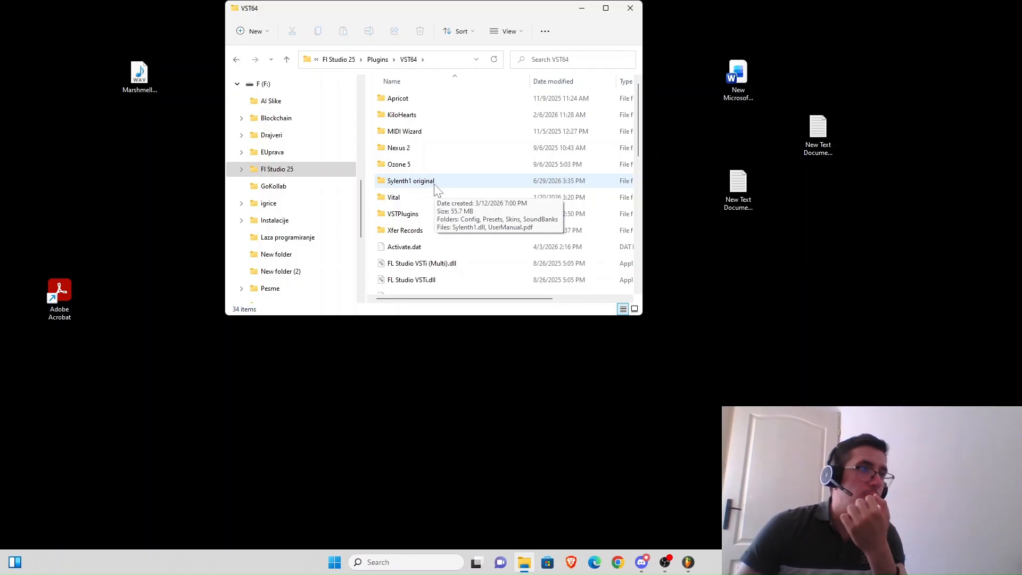
double_click(411, 181)
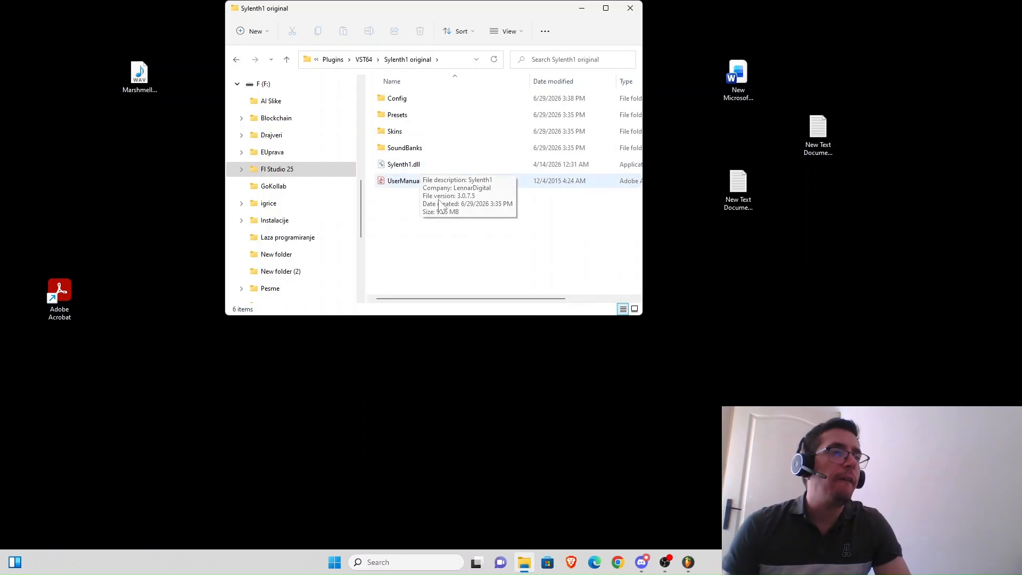
left_click(421, 165)
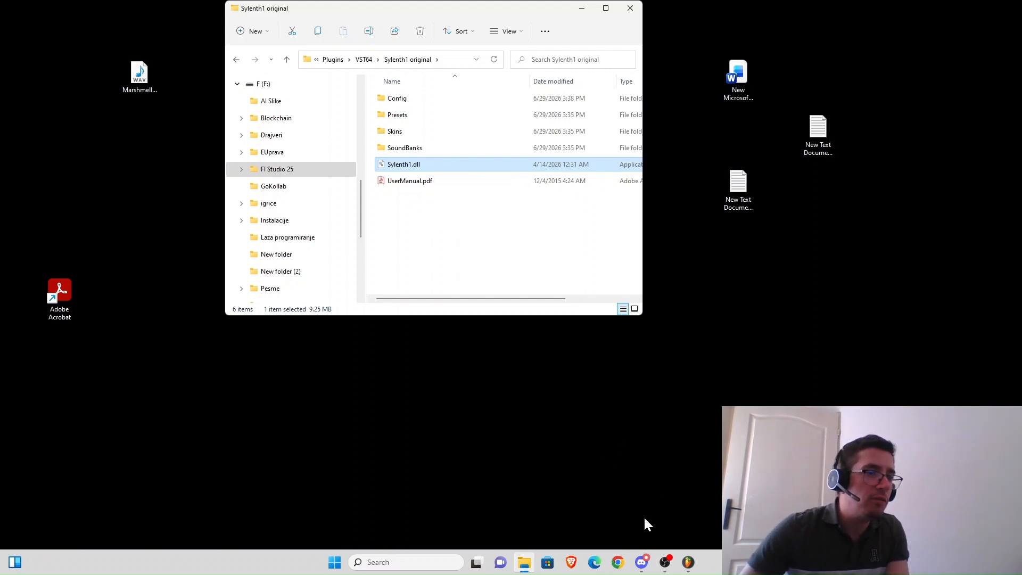
Step: Switch back to FL Studio and open the Plugin Manager from the full generator plugin list
left_click(690, 558)
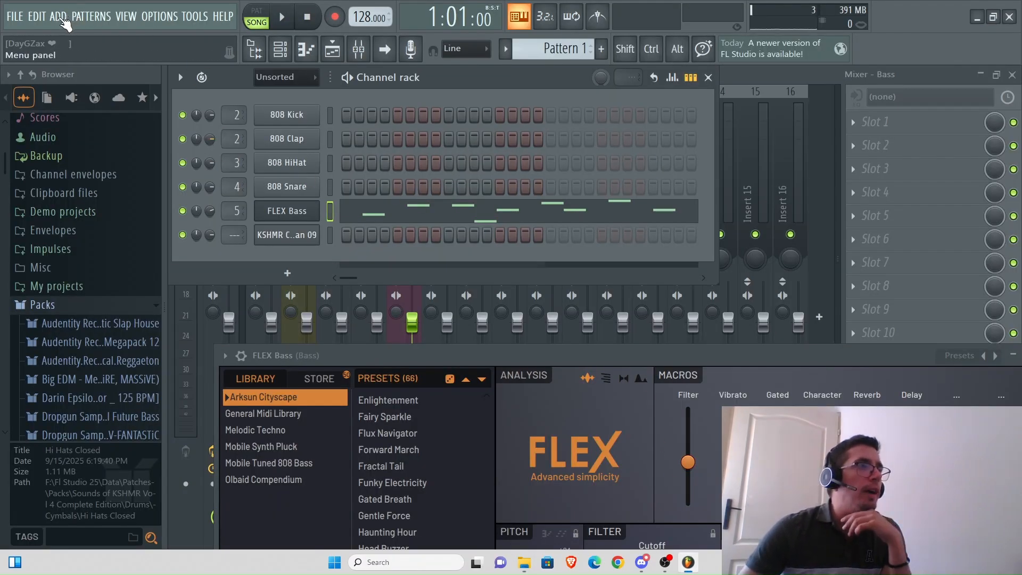
left_click(58, 17)
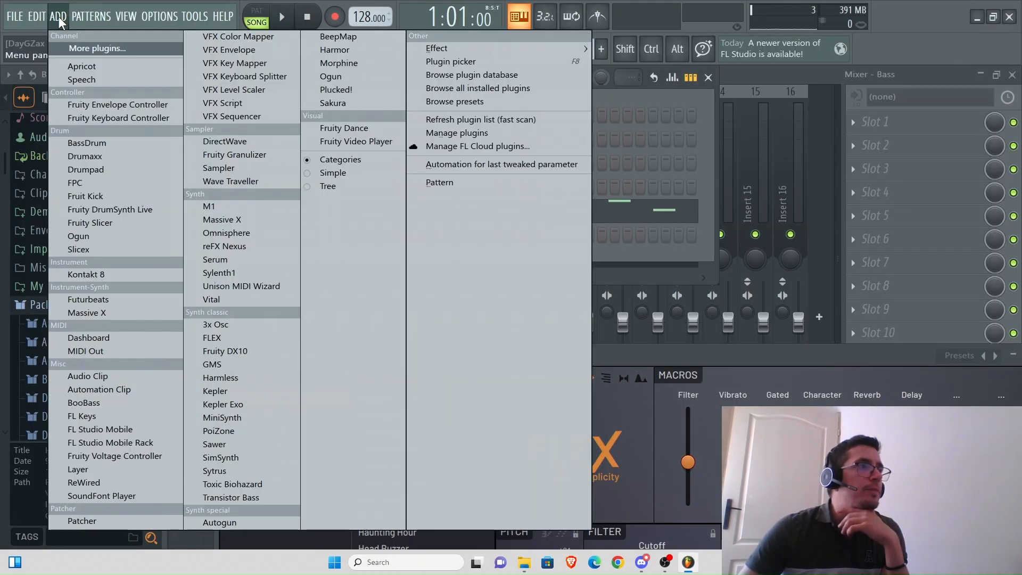
left_click(107, 49)
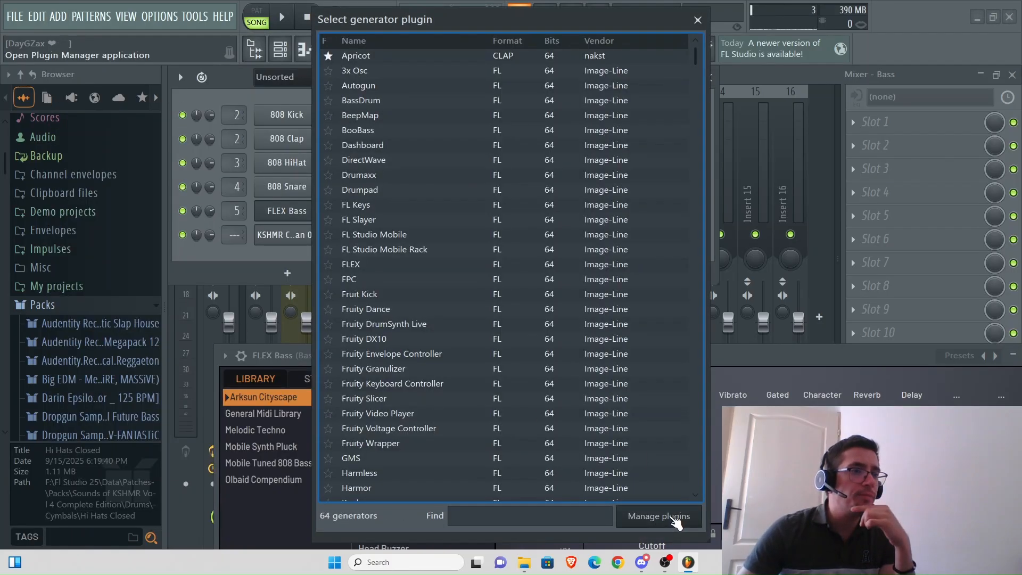
left_click(673, 517)
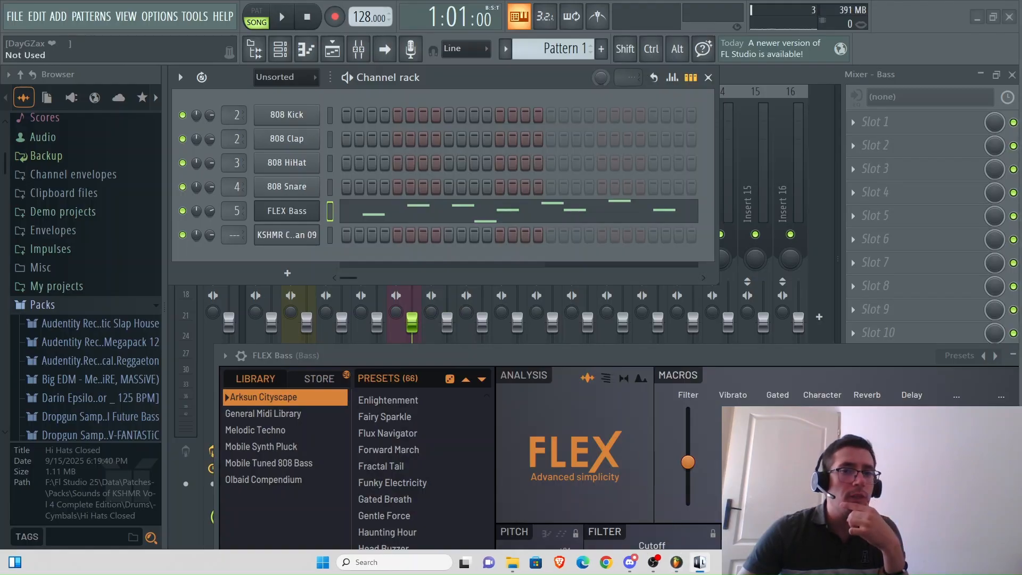
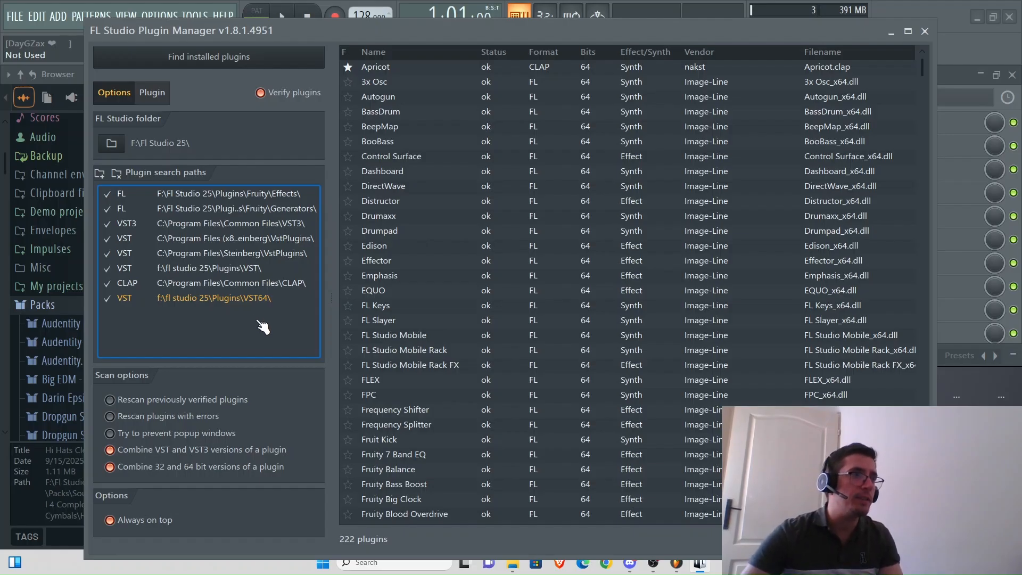
Step: Scan for installed plugins in the Plugin Manager and look through the resulting plugin list
left_click(222, 59)
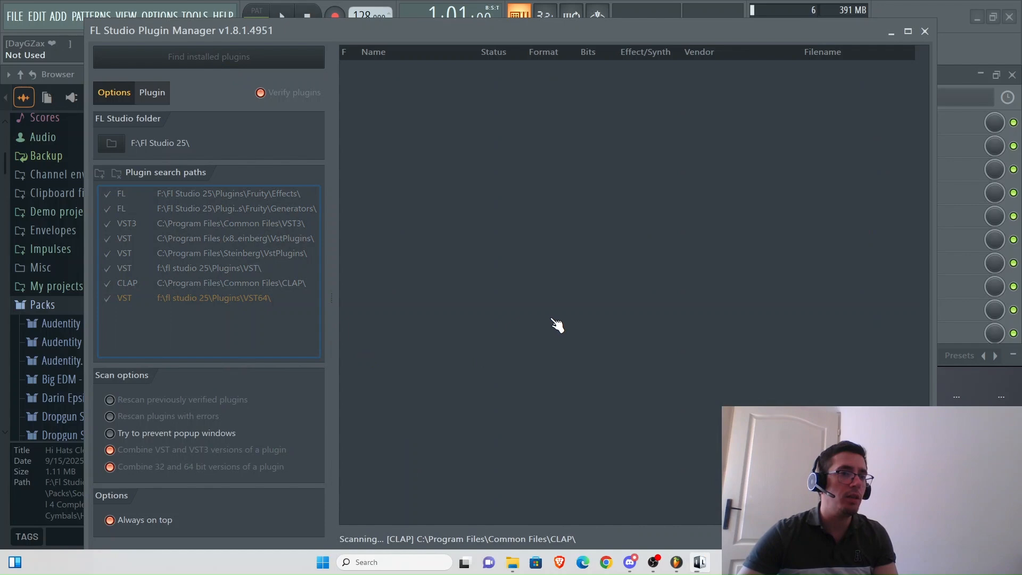
scroll(575, 266, "down", 3)
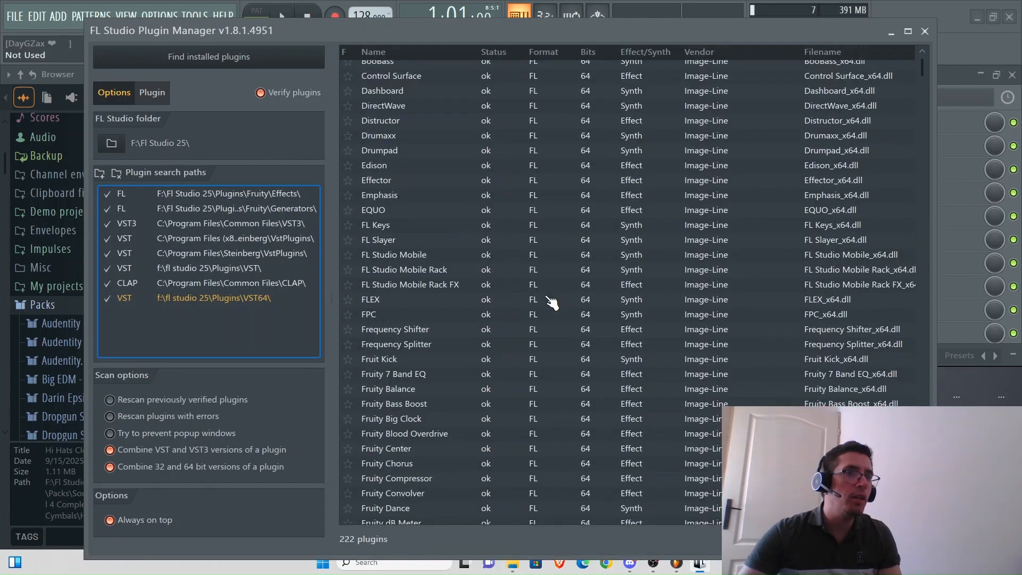
scroll(546, 293, "up", 3)
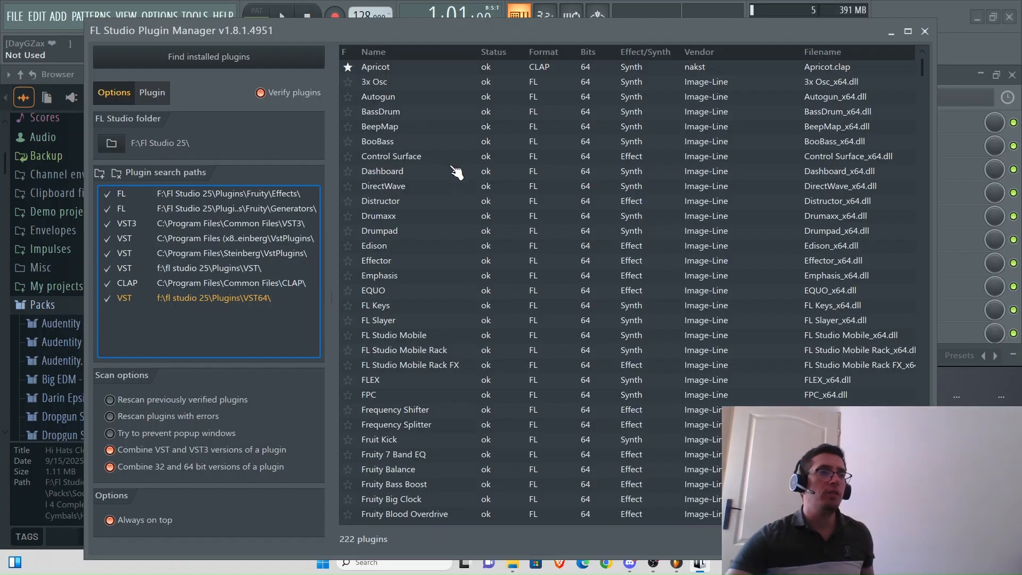
scroll(466, 208, "down", 10)
scroll(469, 220, "down", 6)
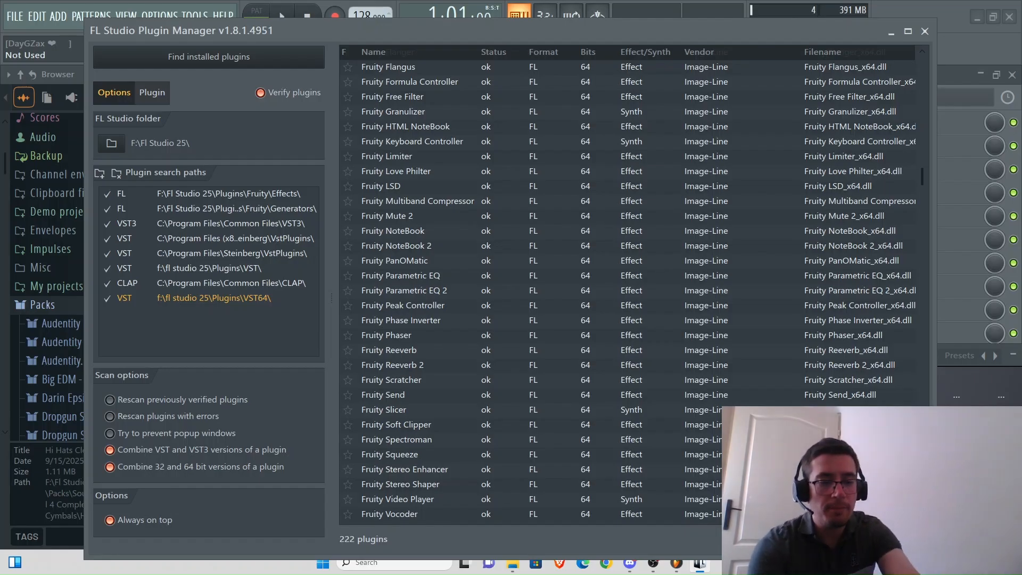
Step: Filter the plugin list by "syl", select the Sylenth1 entry and close the Plugin Manager
type("syl")
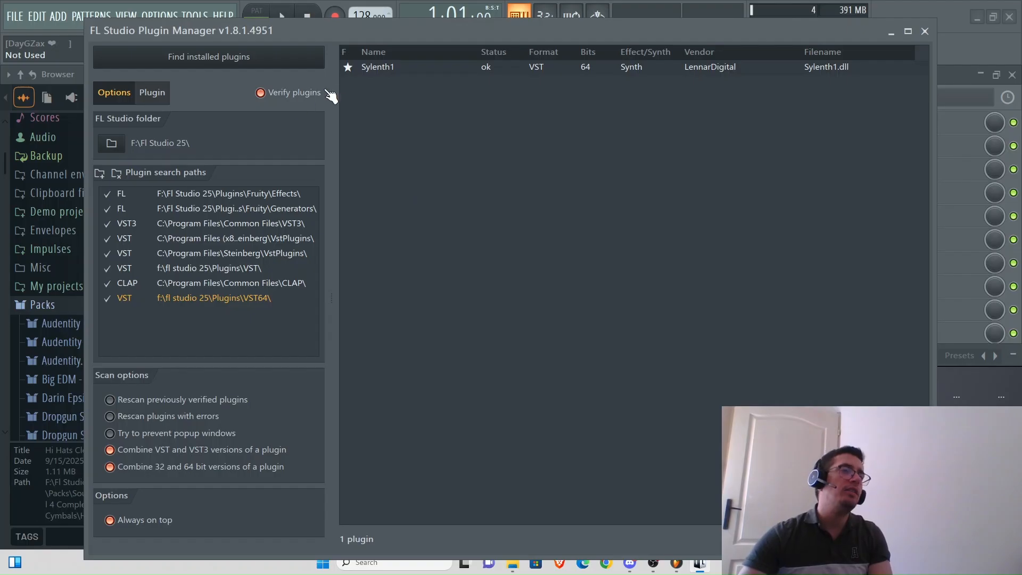
left_click(348, 69)
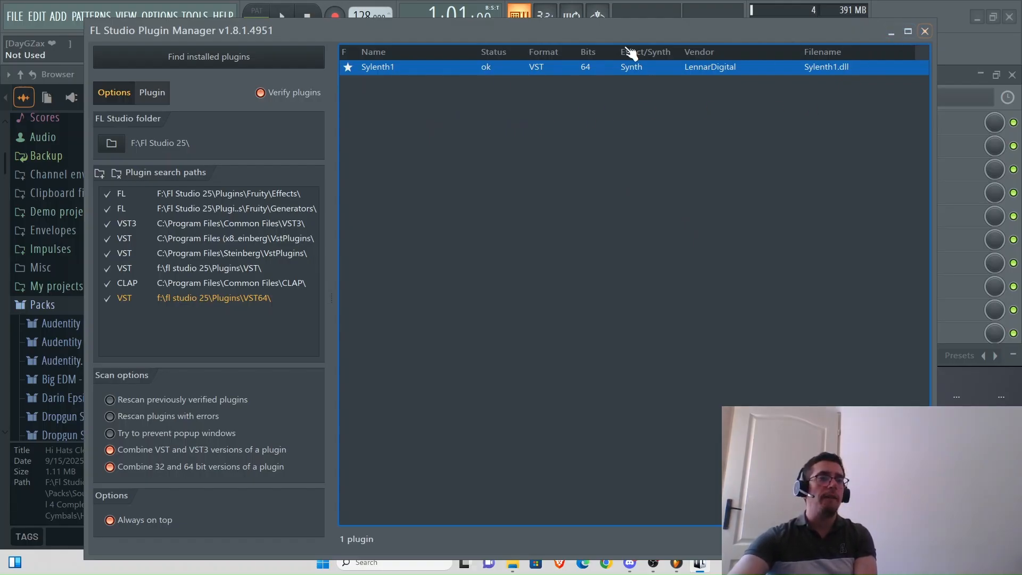
left_click(925, 31)
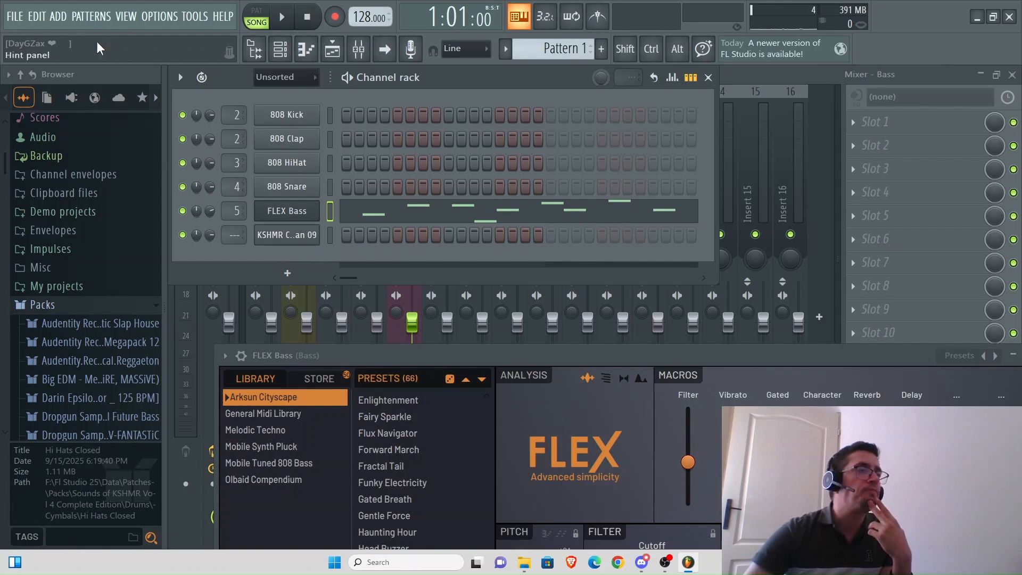
Step: Add Sylenth1 as a new channel, move its window clear of the channel names and play a few test notes
left_click(59, 15)
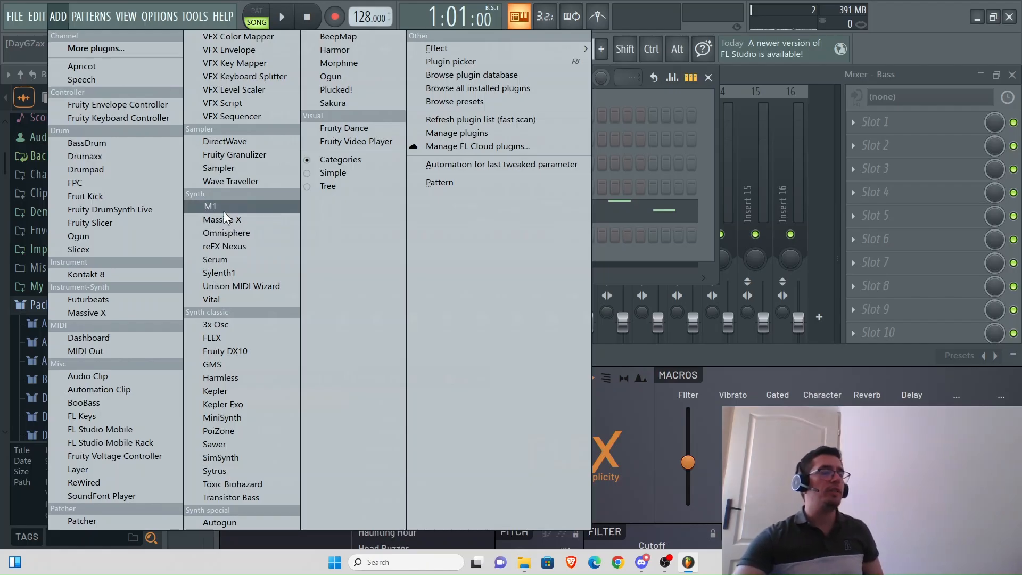
left_click(235, 273)
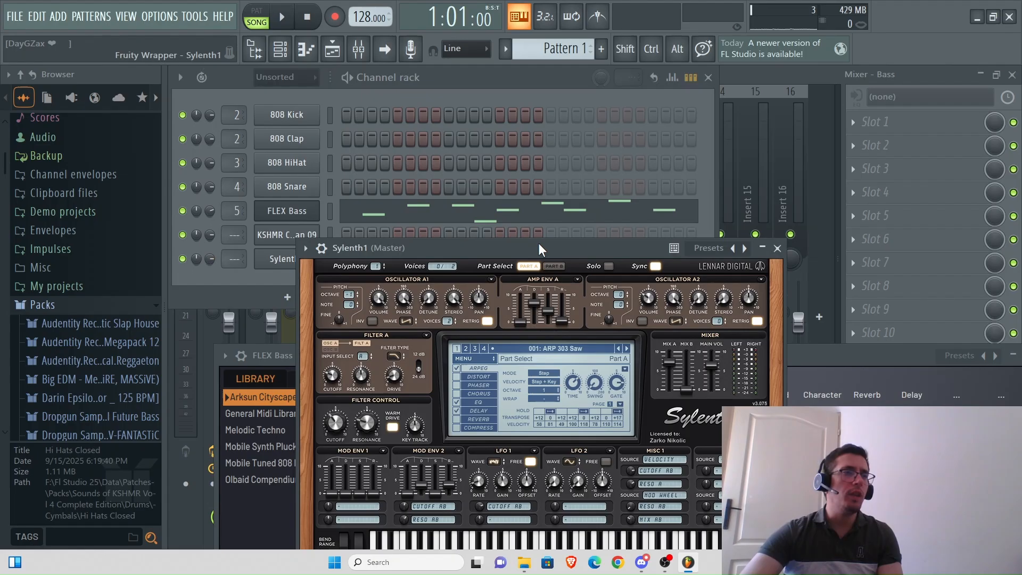
left_click_drag(538, 243, 662, 157)
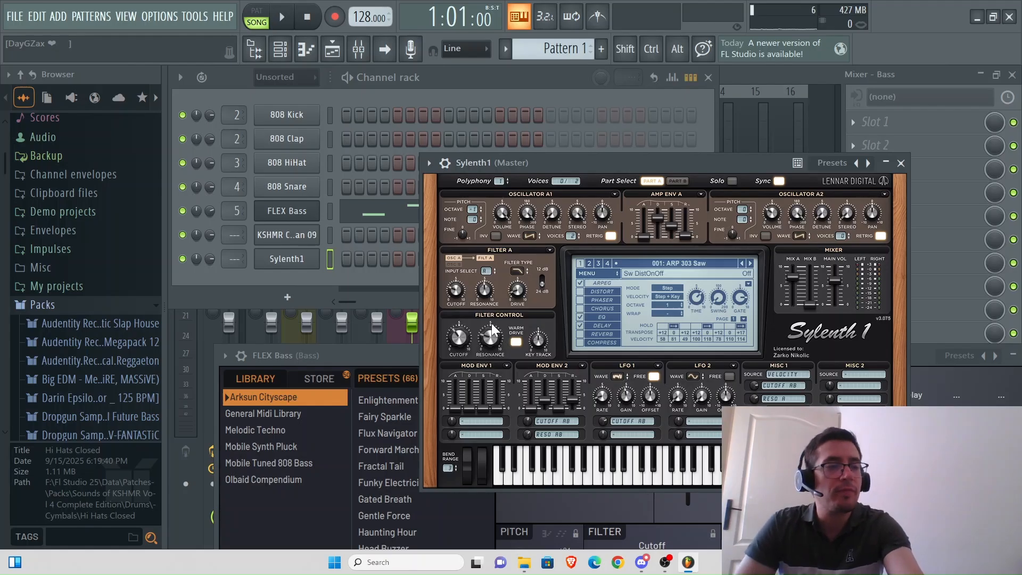
key("z")
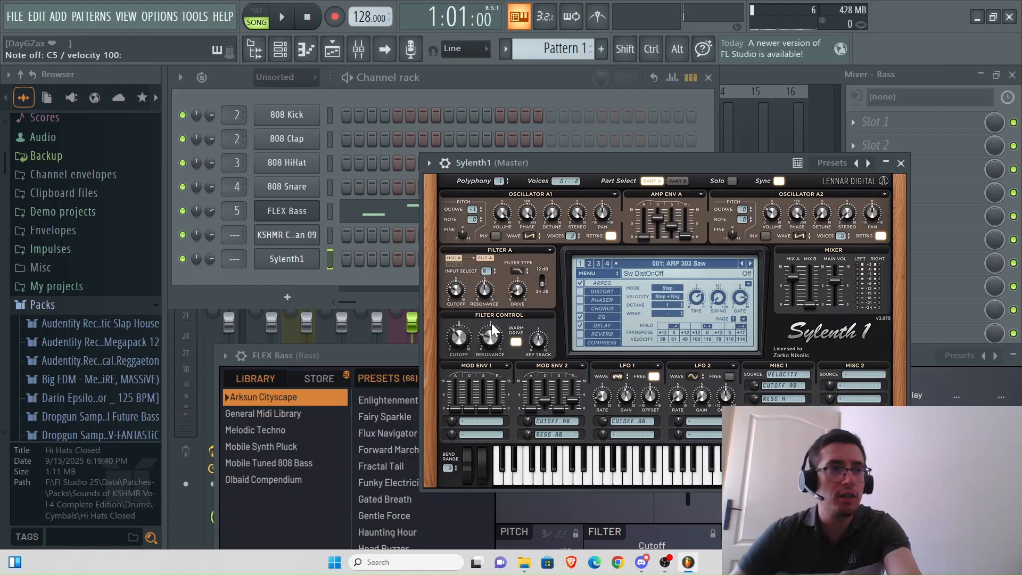
key("b")
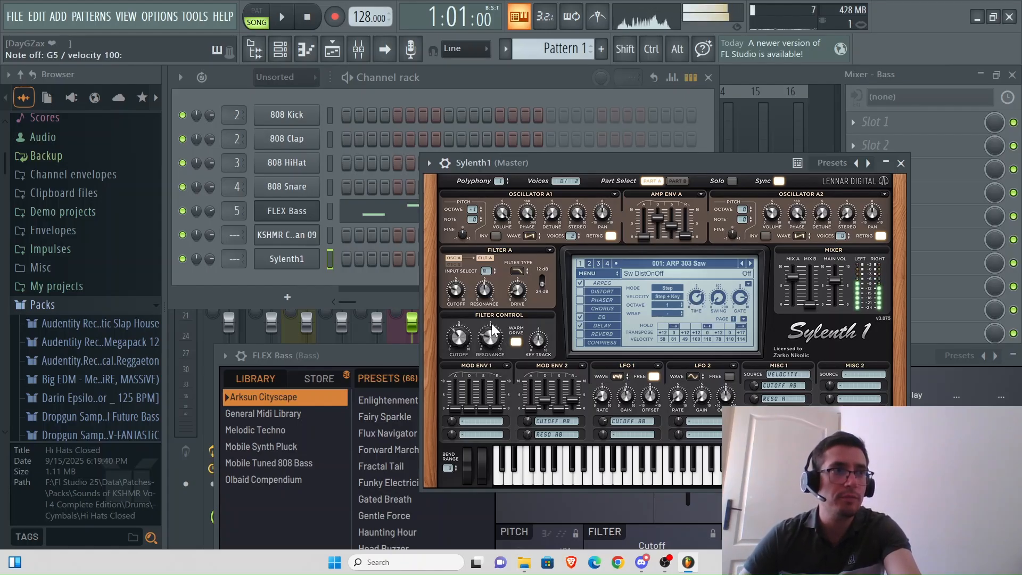
key("g")
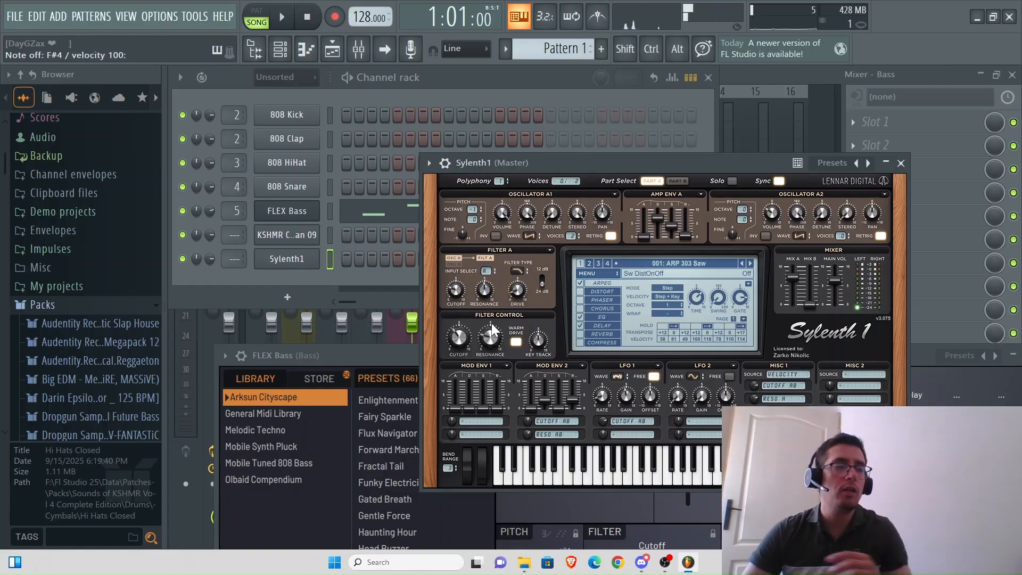
left_click(303, 260)
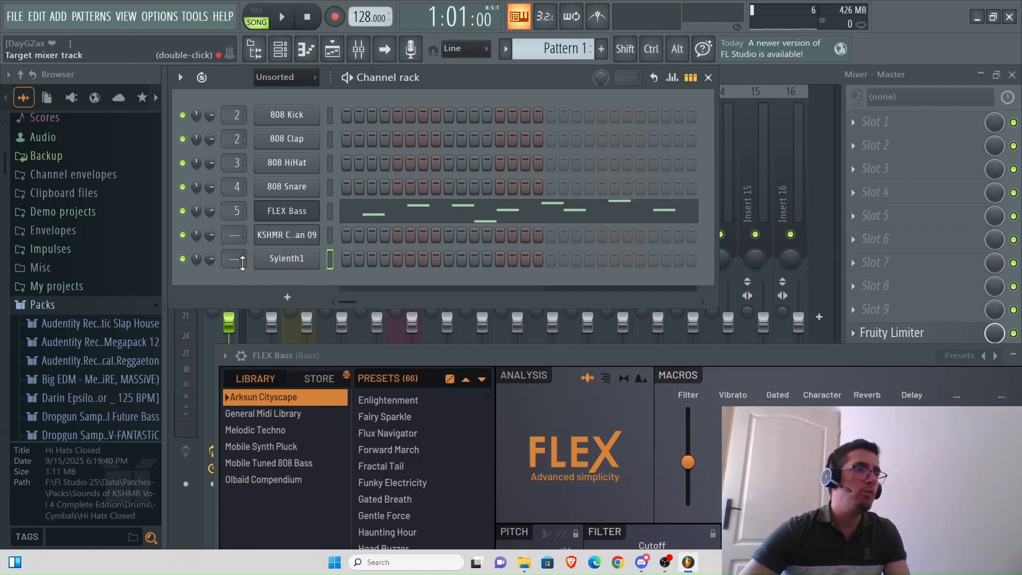
mouse_move(242, 262)
left_mouse_down()
mouse_move(242, 213)
mouse_move(242, 260)
left_mouse_up()
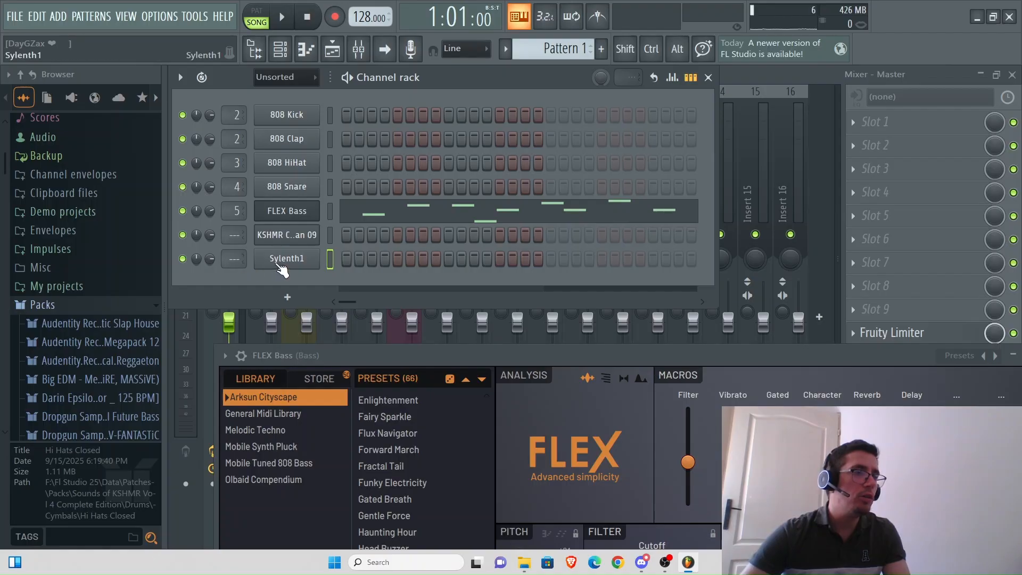
left_click(293, 259)
right_click(292, 260)
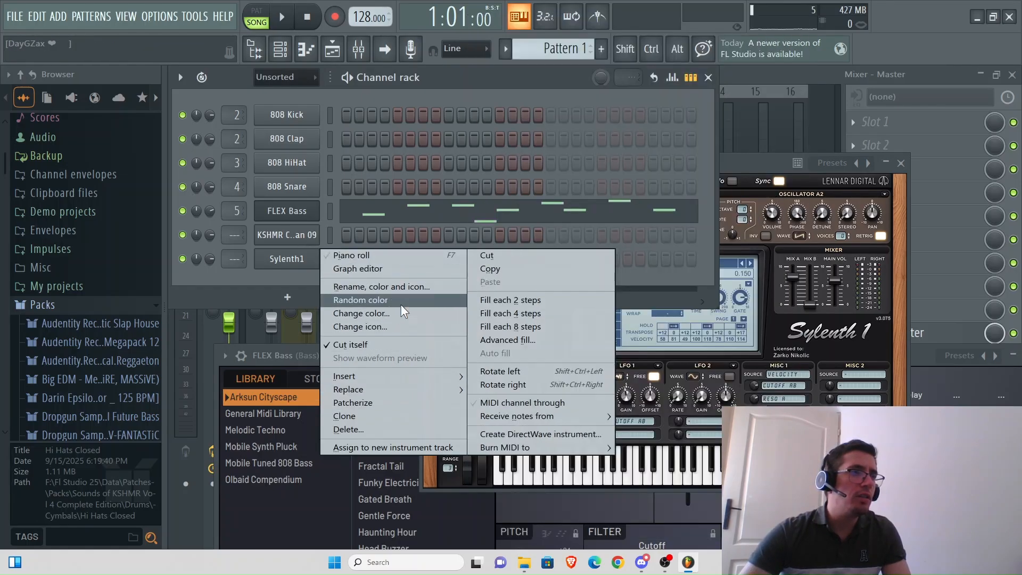
left_click(281, 263)
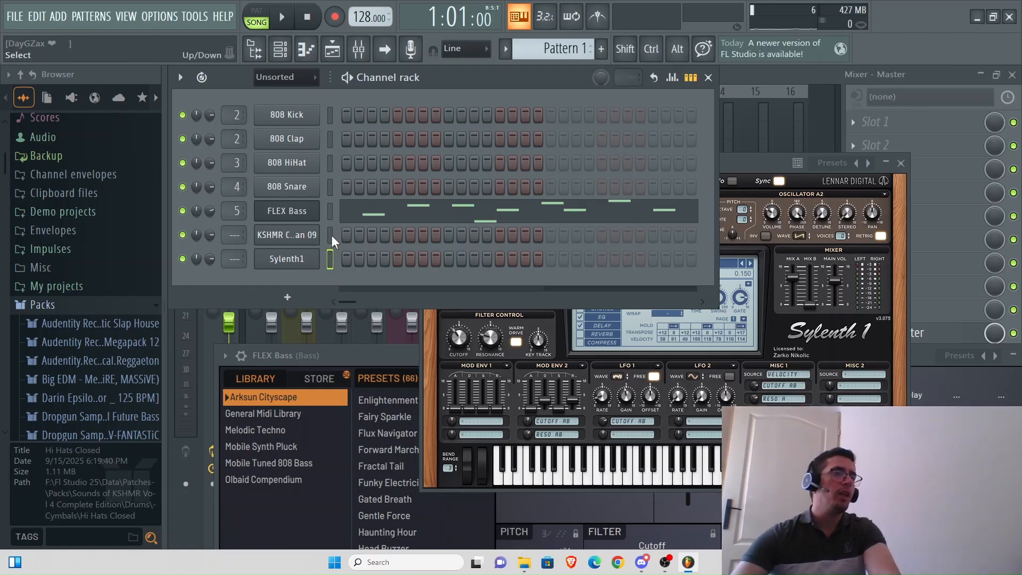
Step: Route the selected Sylenth1 channel to mixer track Insert 3 and play notes to check its signal there
left_click(359, 50)
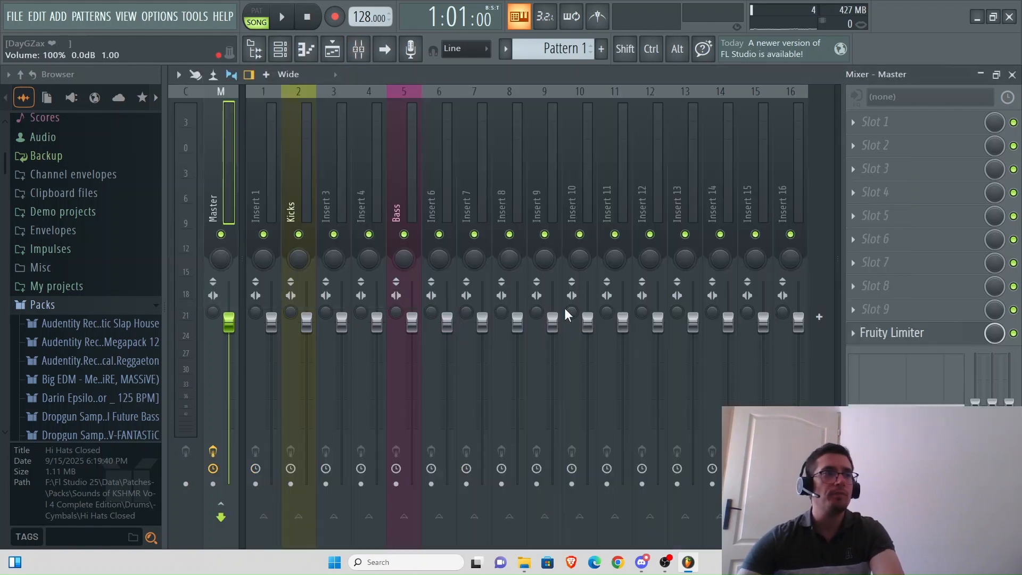
left_click(332, 150)
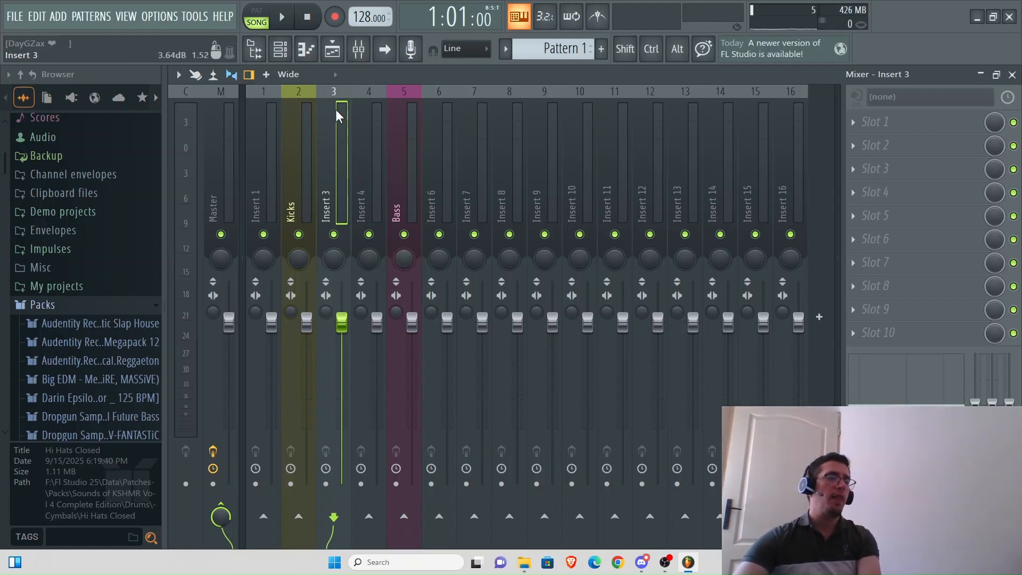
right_click(334, 150)
mouse_move(418, 217)
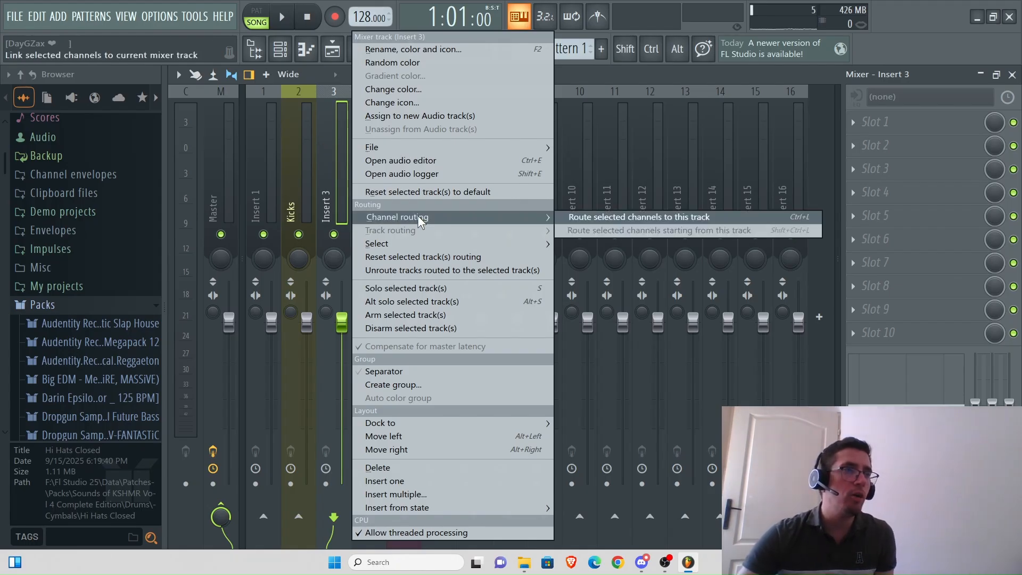
left_click(652, 219)
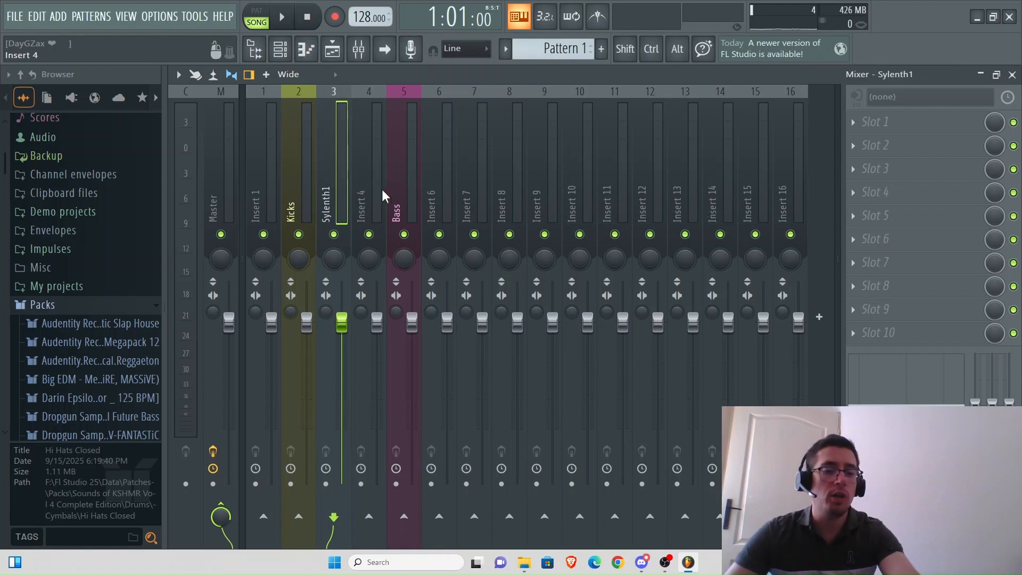
key("v")
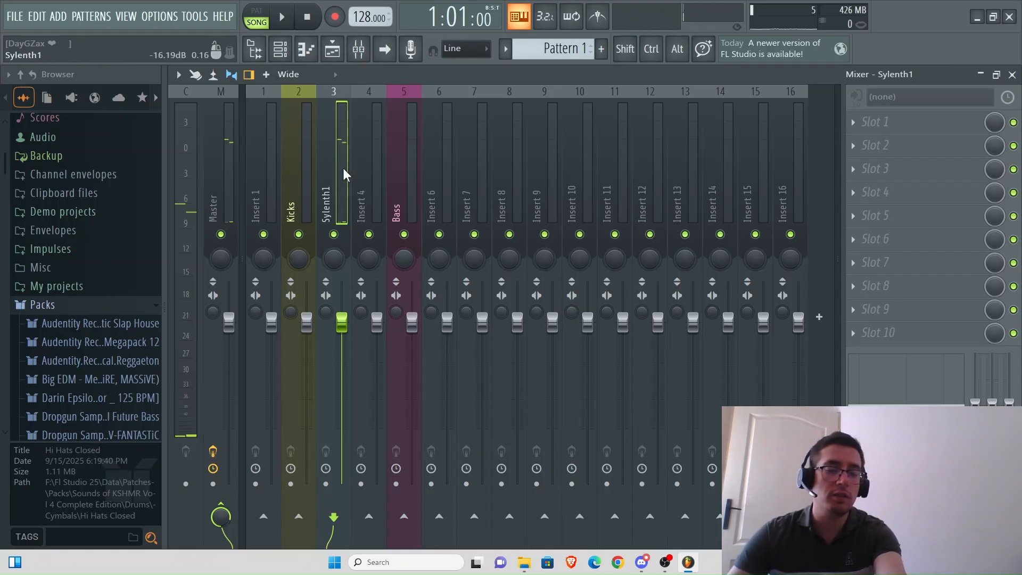
key("n")
key("n")
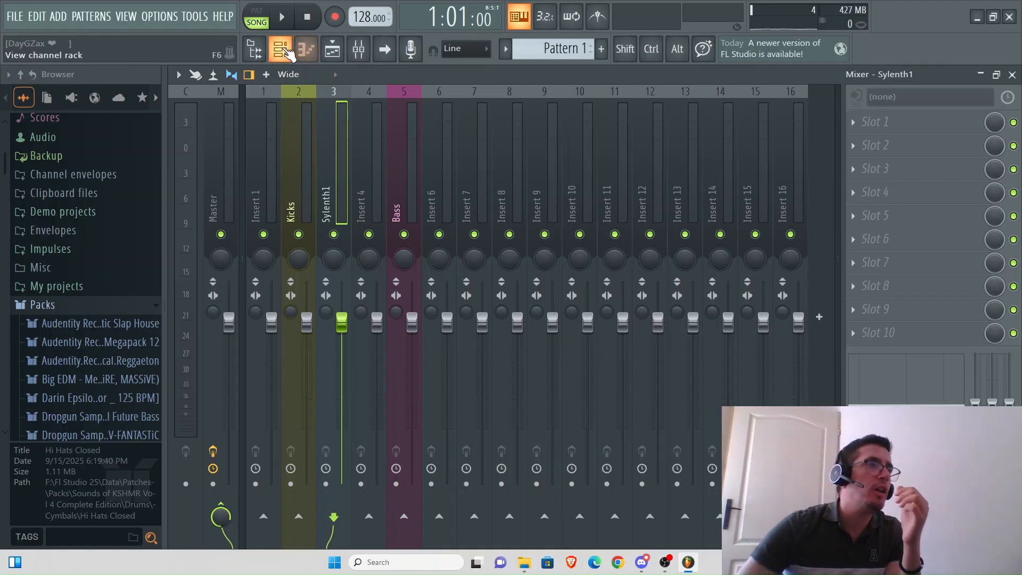
Step: Route the 808 Clap, 808 HiHat, 808 Snare and FLEX Bass channels to consecutive mixer tracks starting from Insert 6
left_click(282, 51)
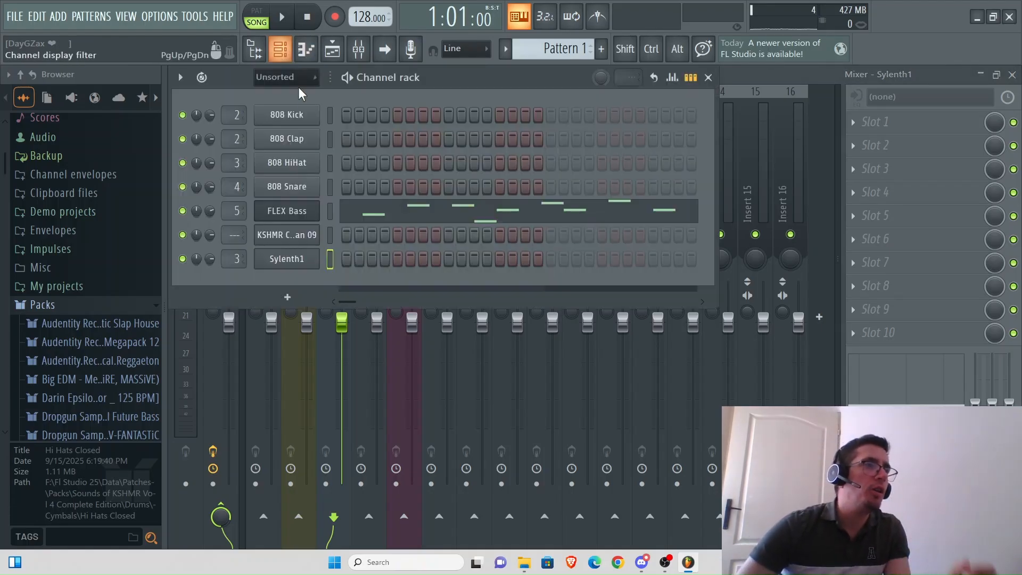
left_click(331, 138)
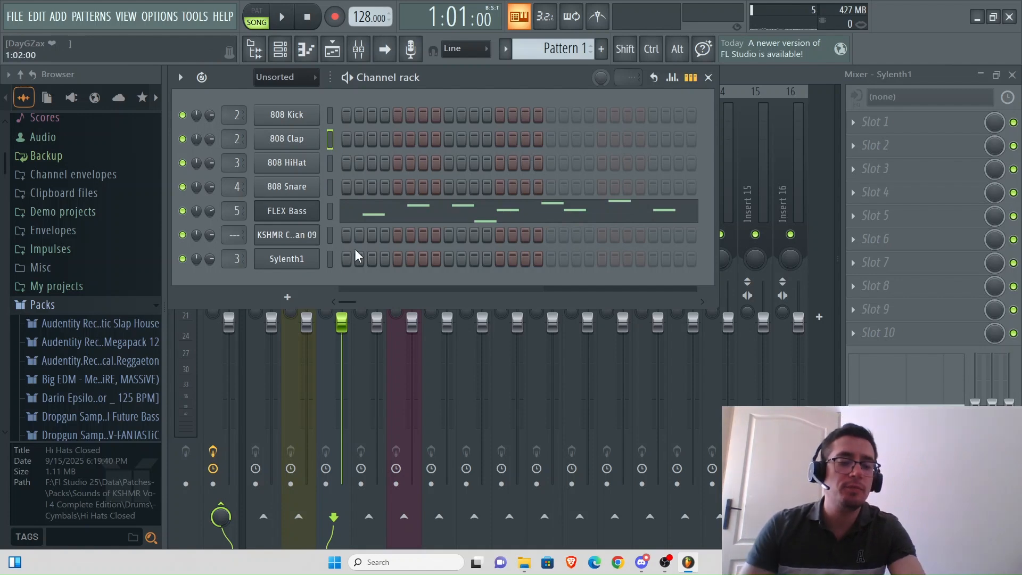
left_click(311, 140)
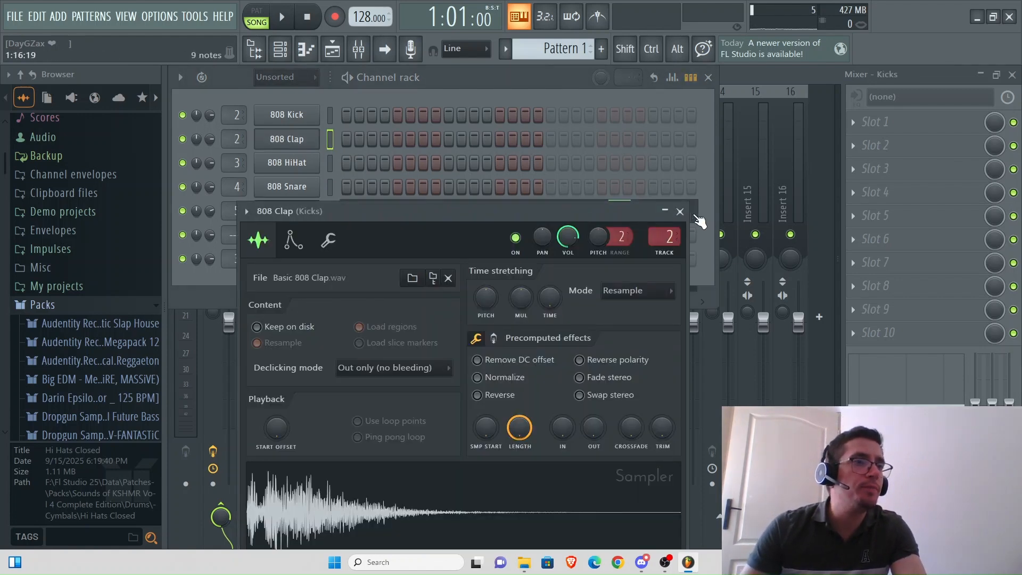
left_click(698, 212)
key("shift")
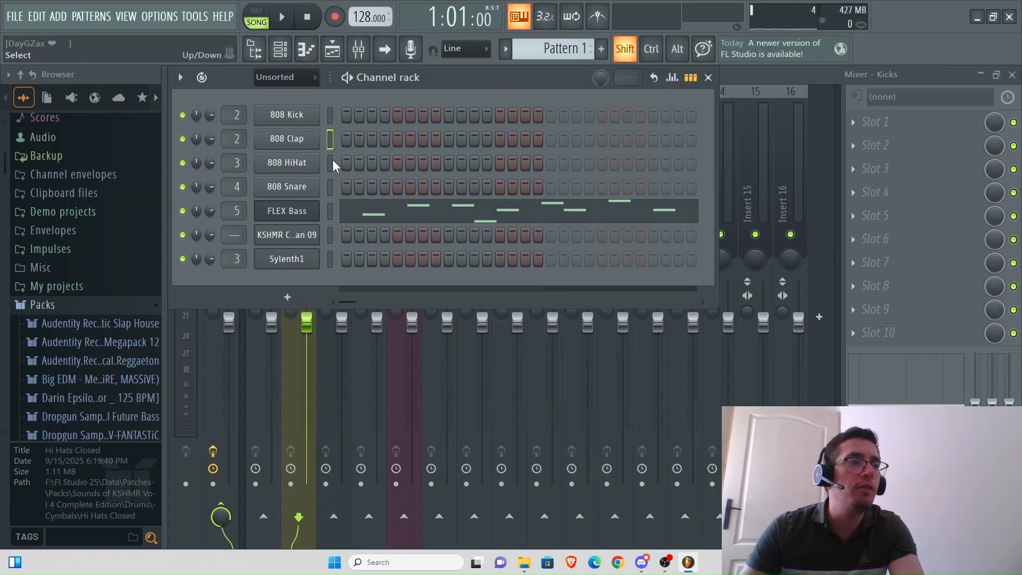
left_click(331, 211, "shift")
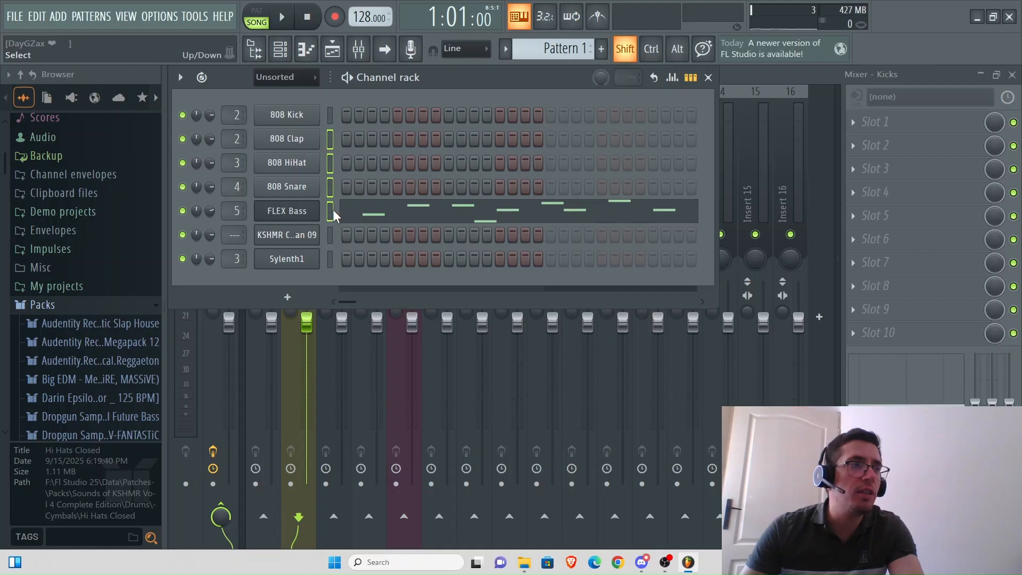
left_click(358, 49)
right_click(434, 172)
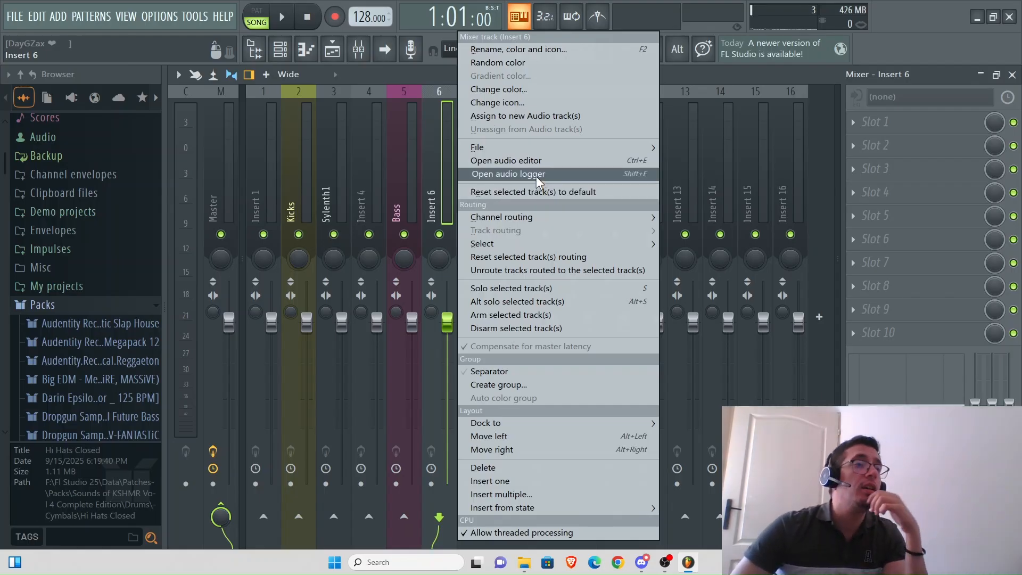
mouse_move(545, 216)
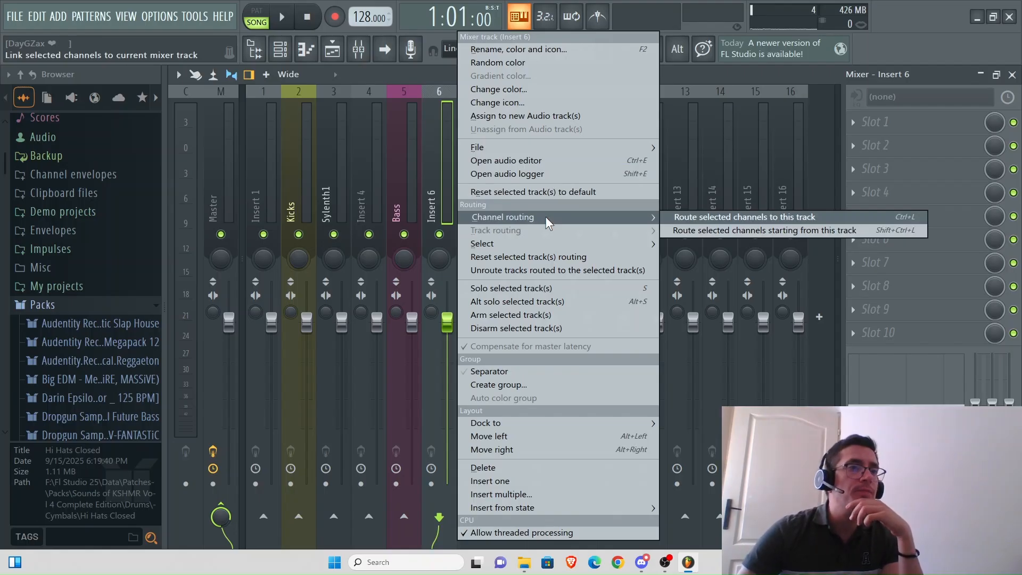
left_click(721, 232)
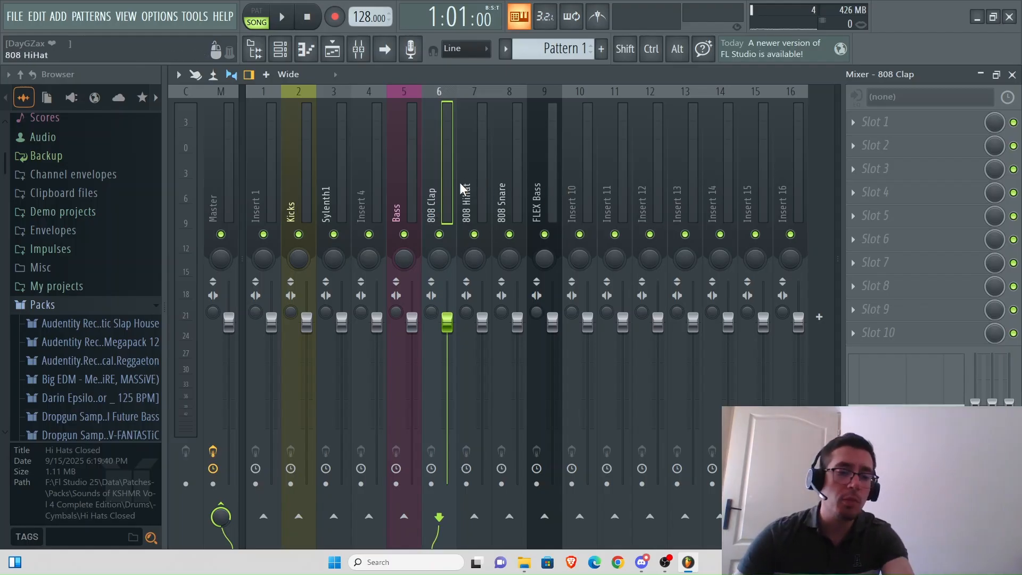
Step: Play the 808 Clap and 808 HiHat channels to check their signals on their new mixer tracks
key("z")
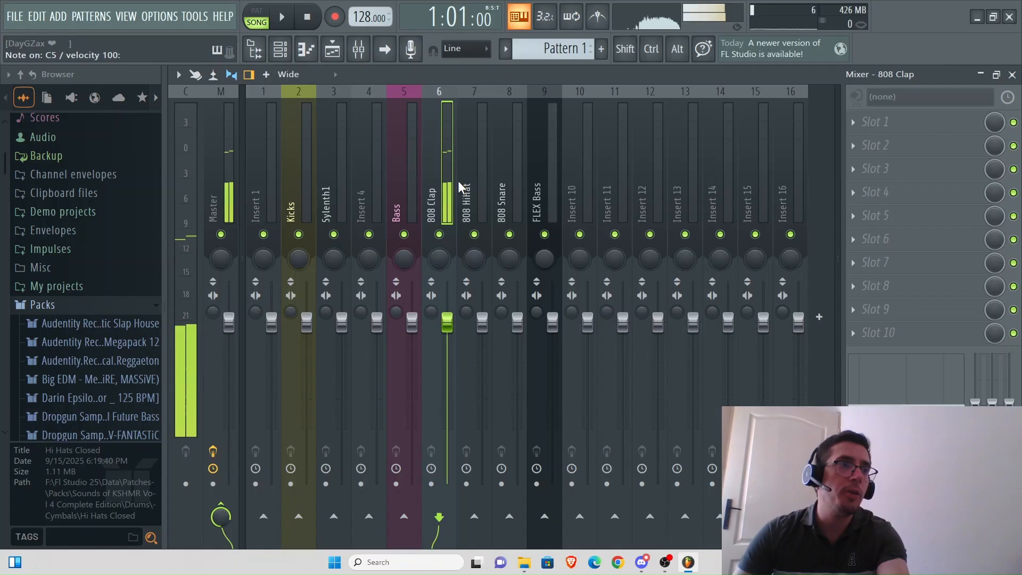
left_click(461, 181)
left_click(306, 49)
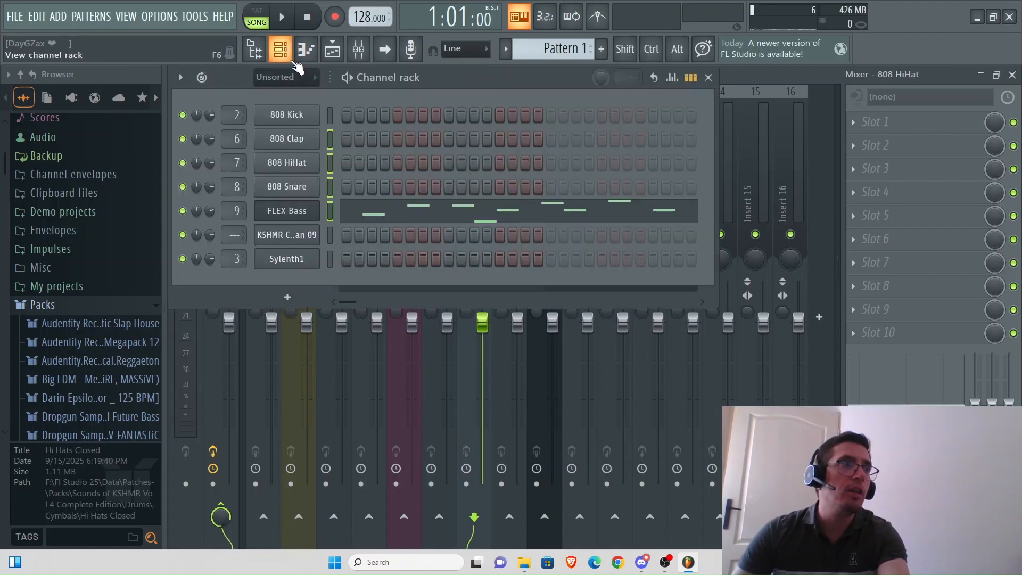
left_click(292, 164)
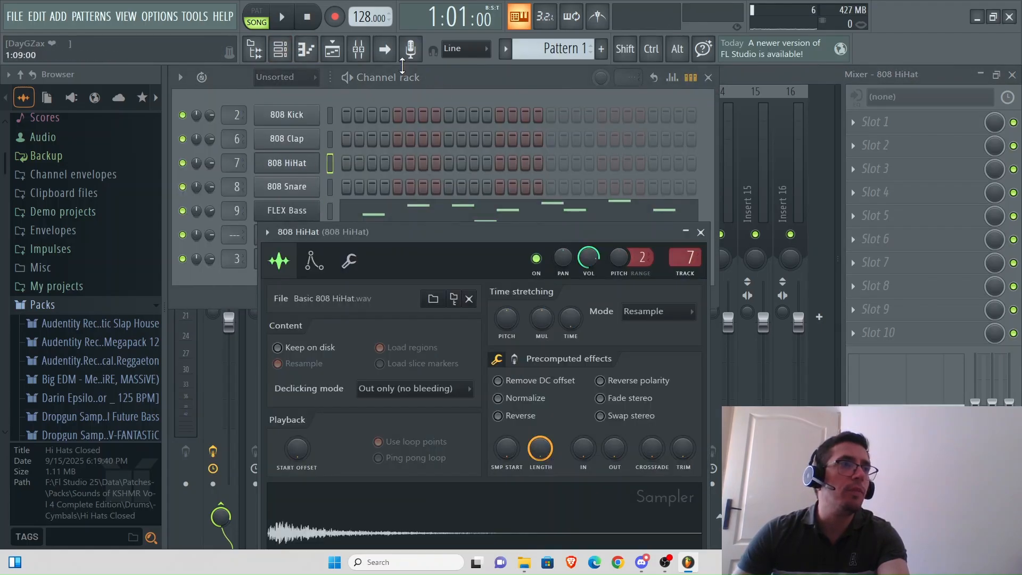
left_click(359, 50)
key("z")
key("z")
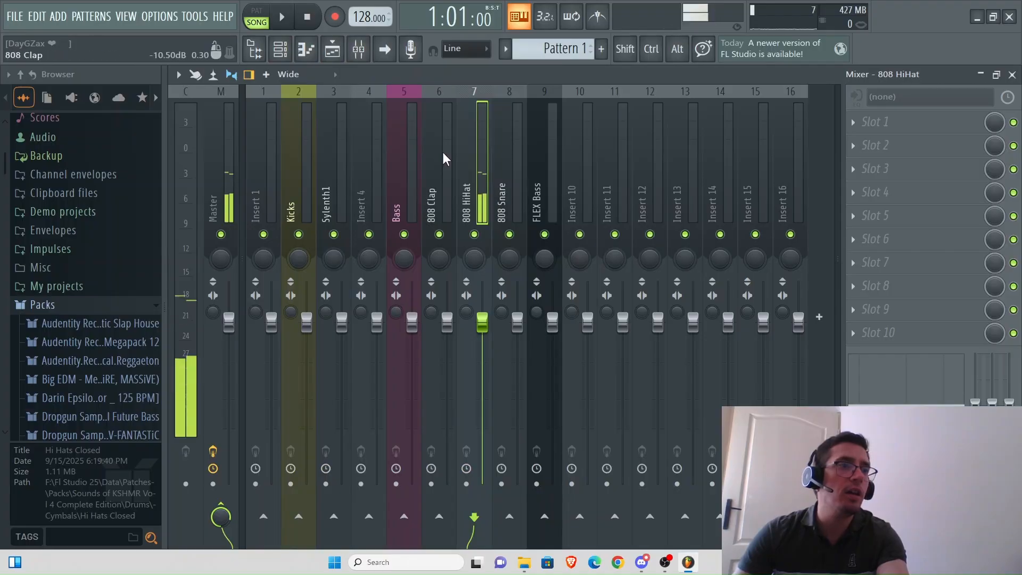
Step: Select the FLEX Bass channel and play notes while watching its level on mixer track 9
left_click(306, 49)
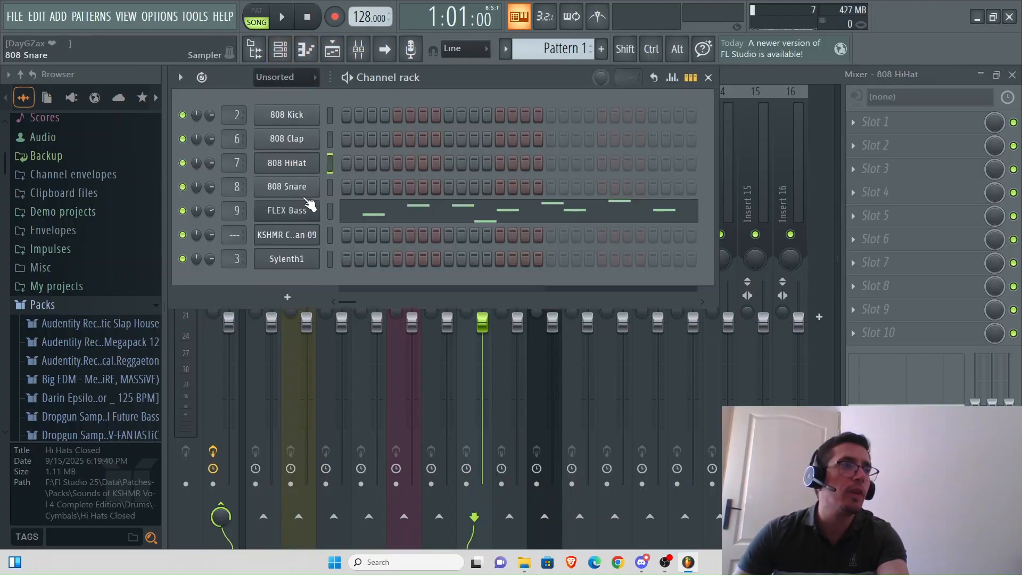
left_click(288, 210)
left_click(358, 50)
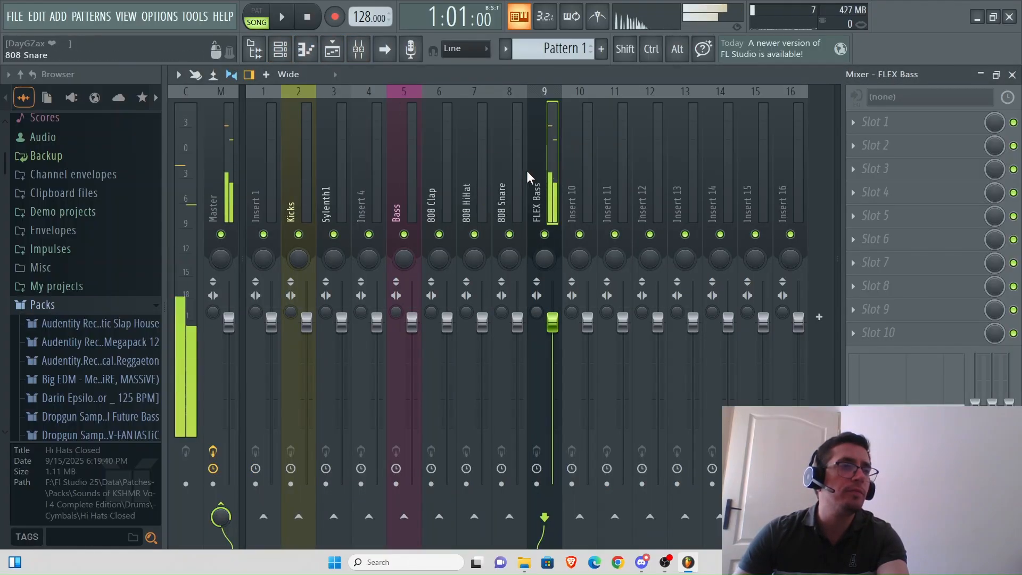
key("z")
key("z")
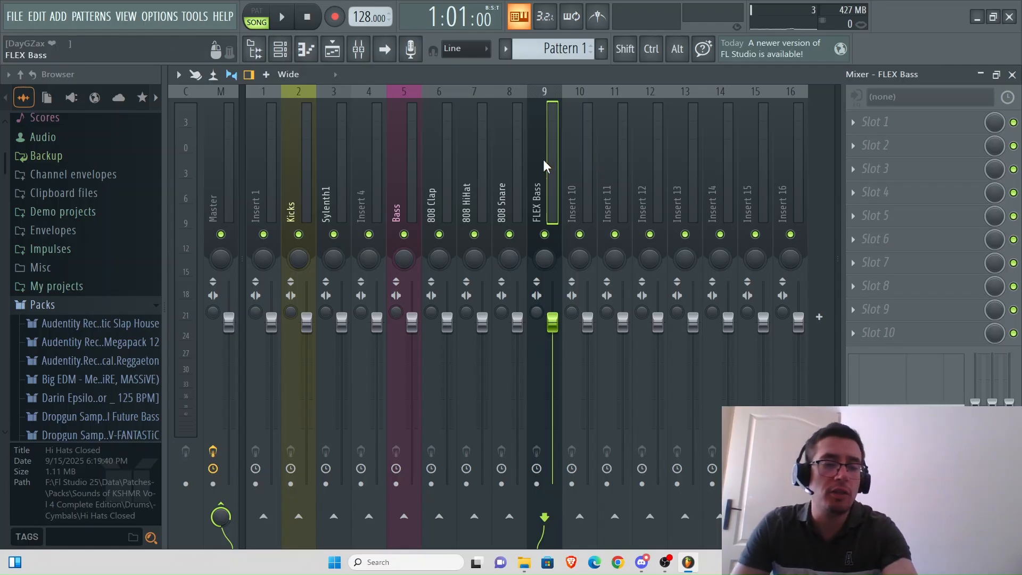
key("z")
key("z")
key("z")
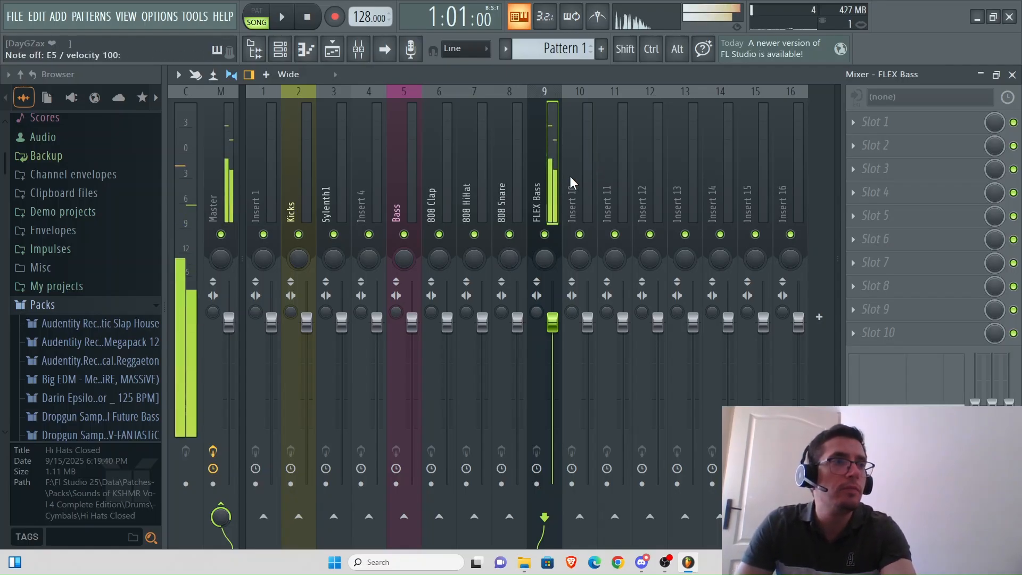
Step: Load Soundgoodizer into the first effect slot of the FLEX Bass mixer track and reopen its window
left_click(852, 122)
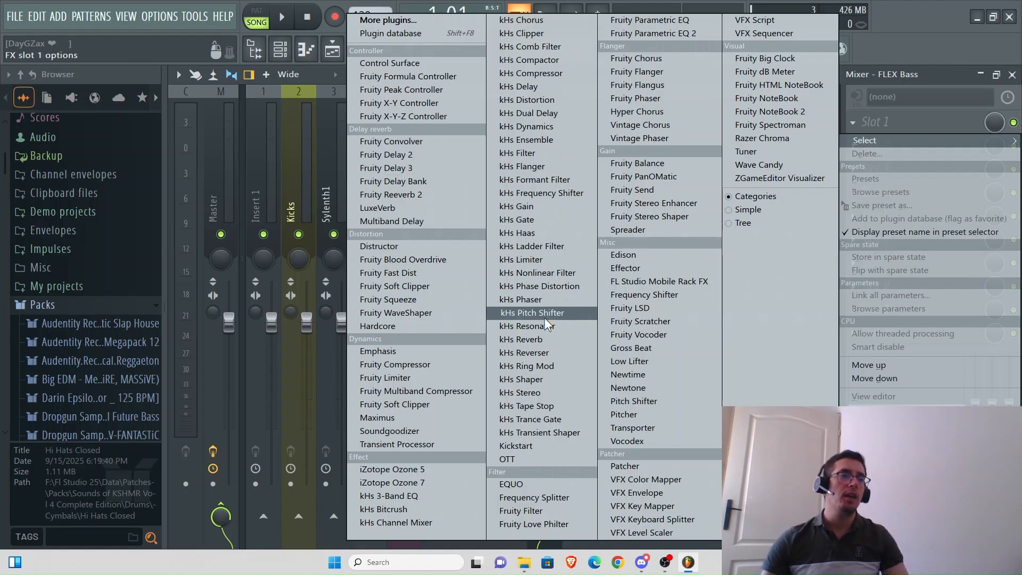
left_click(420, 431)
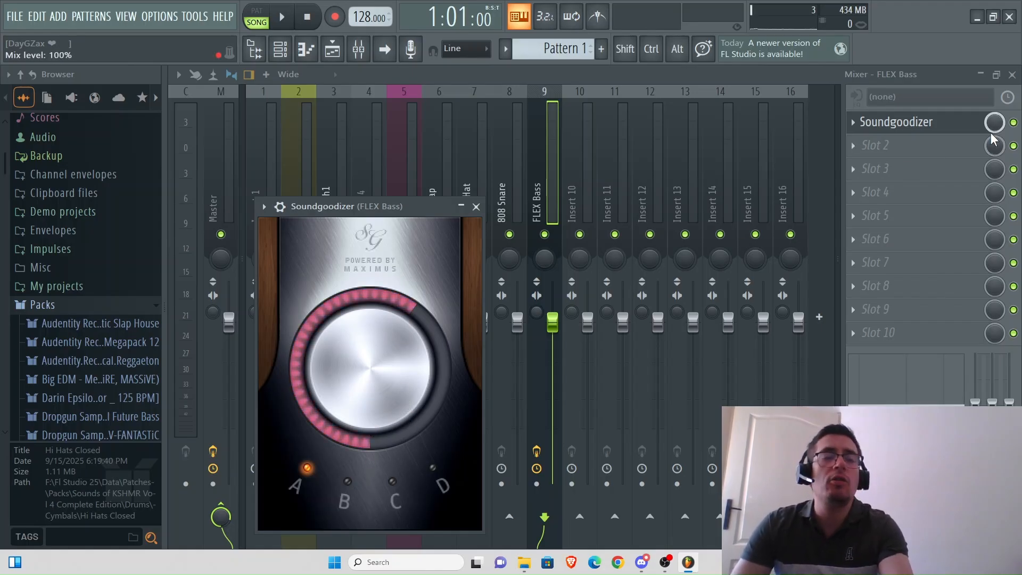
left_click(1014, 123)
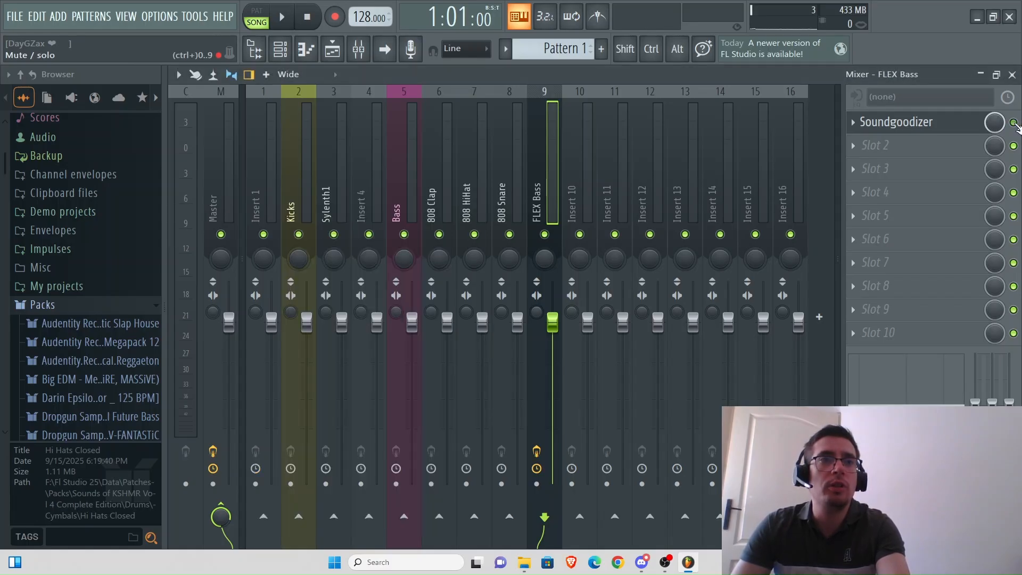
left_click(940, 124)
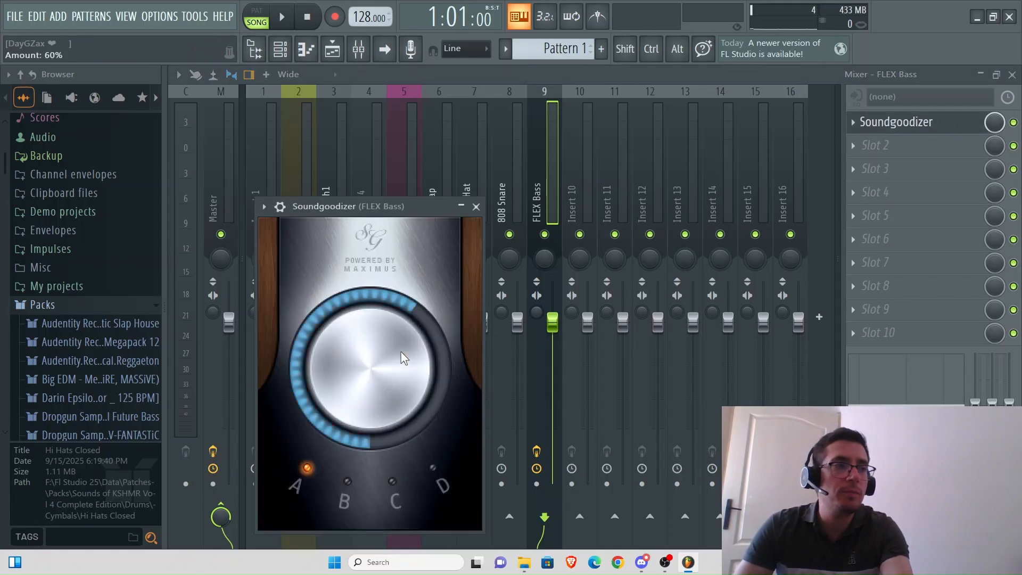
Step: Cycle Soundgoodizer through modes B, C and D, return to mode A, and set the amount to 67%
mouse_move(401, 350)
left_mouse_down()
mouse_move(401, 381)
mouse_move(401, 303)
mouse_move(401, 401)
mouse_move(400, 370)
left_mouse_up()
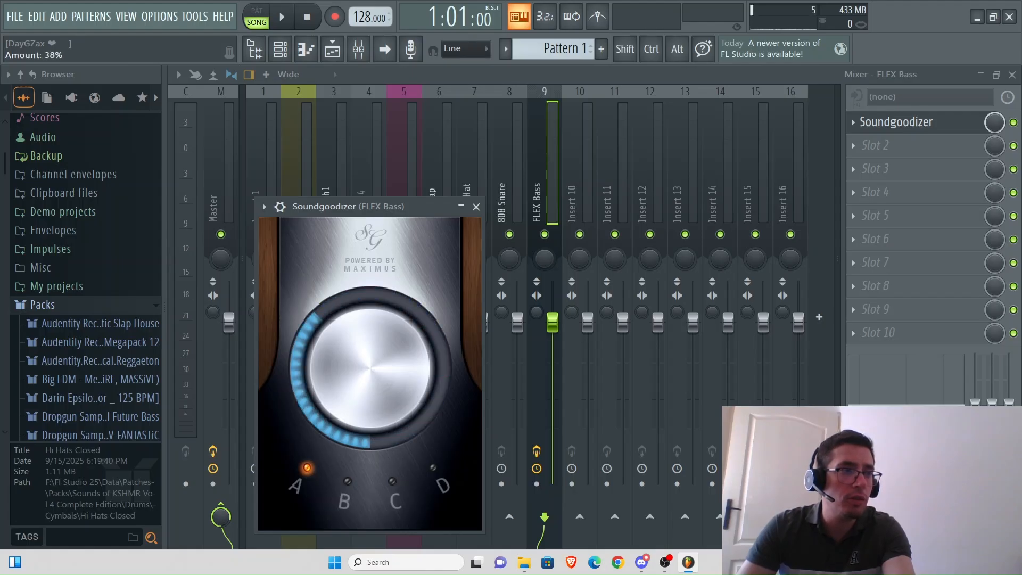
left_click(347, 481)
left_click(392, 481)
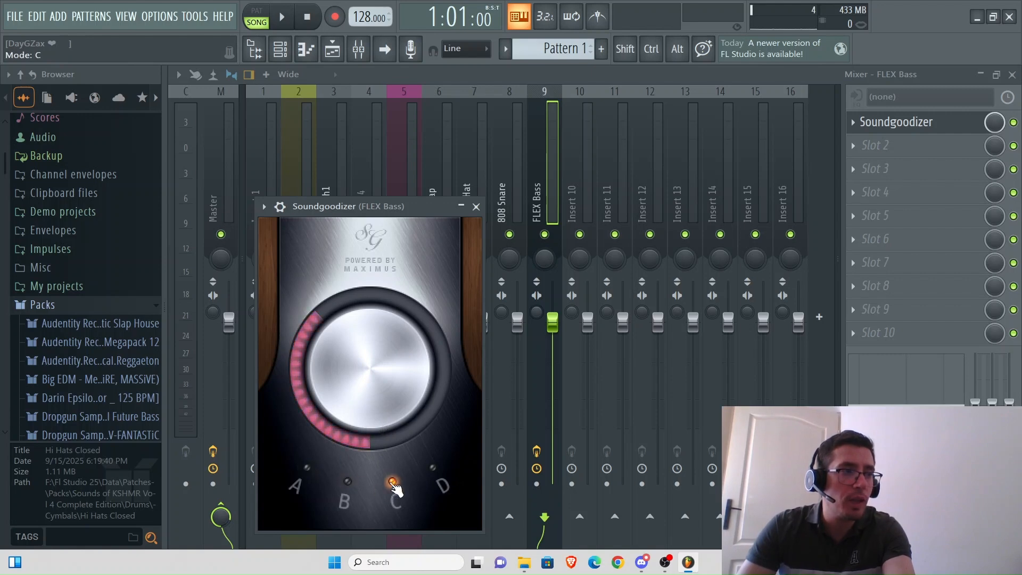
left_click(434, 468)
left_click(307, 468)
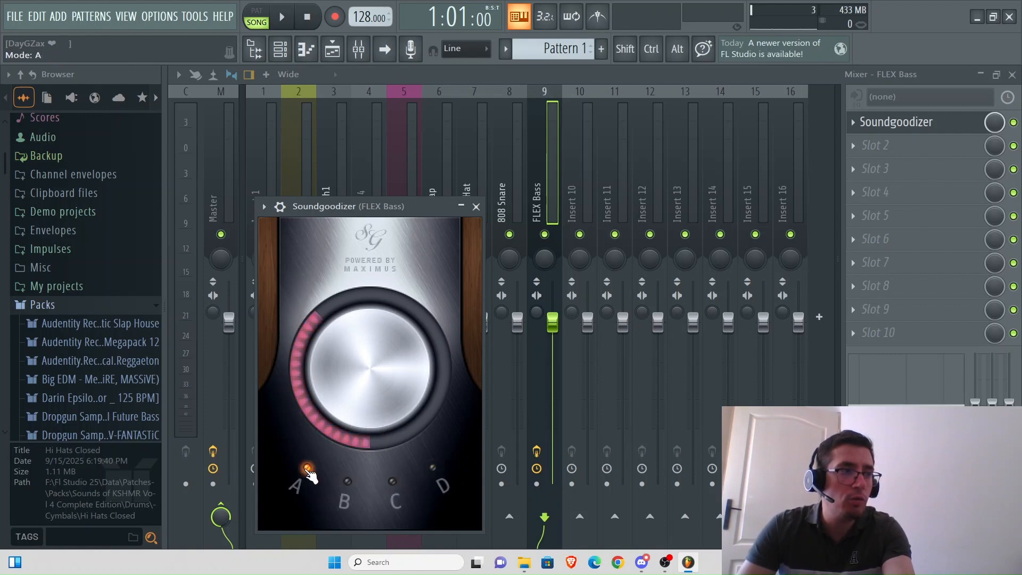
left_click_drag(334, 398, 334, 384)
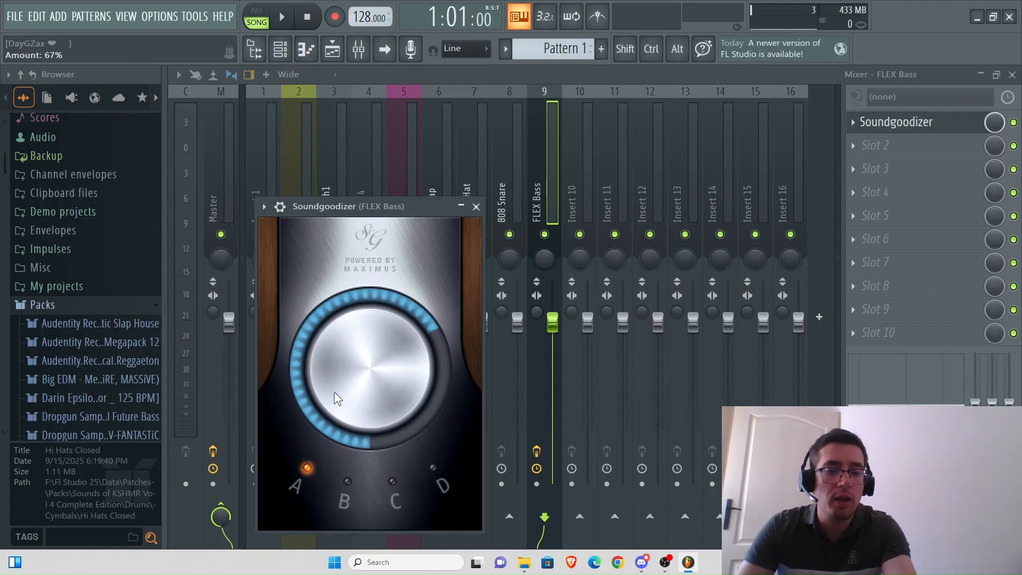
Step: Play repeated FLEX Bass notes to hear the sound processed by Soundgoodizer
key("z")
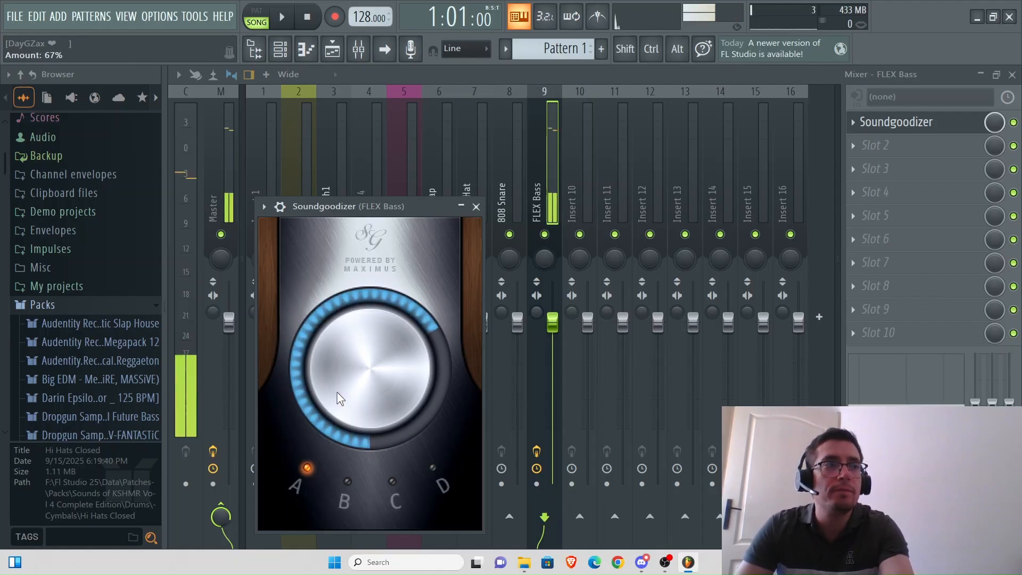
key("z")
key("z")
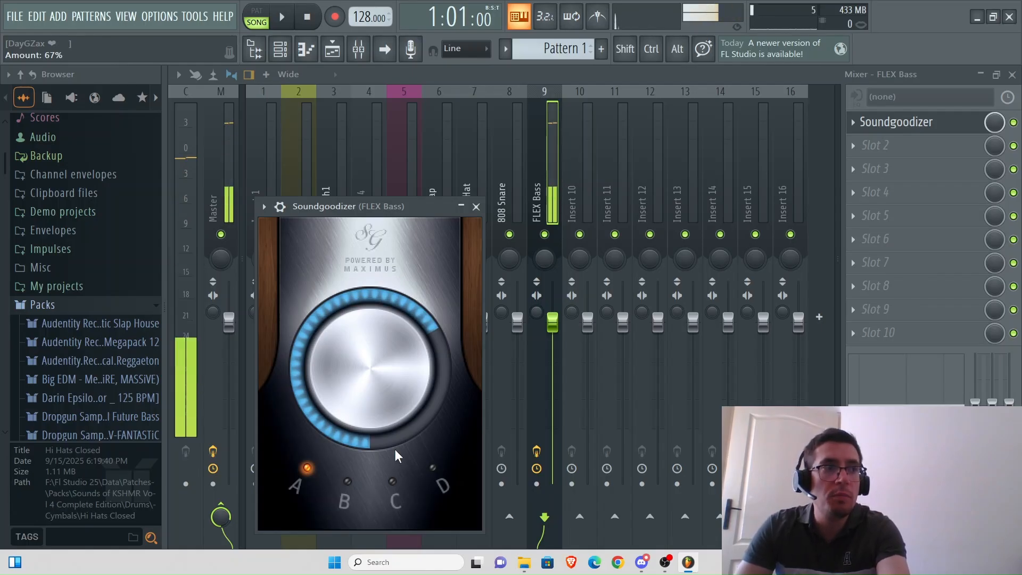
key("z")
key("z")
key("z")
key("z")
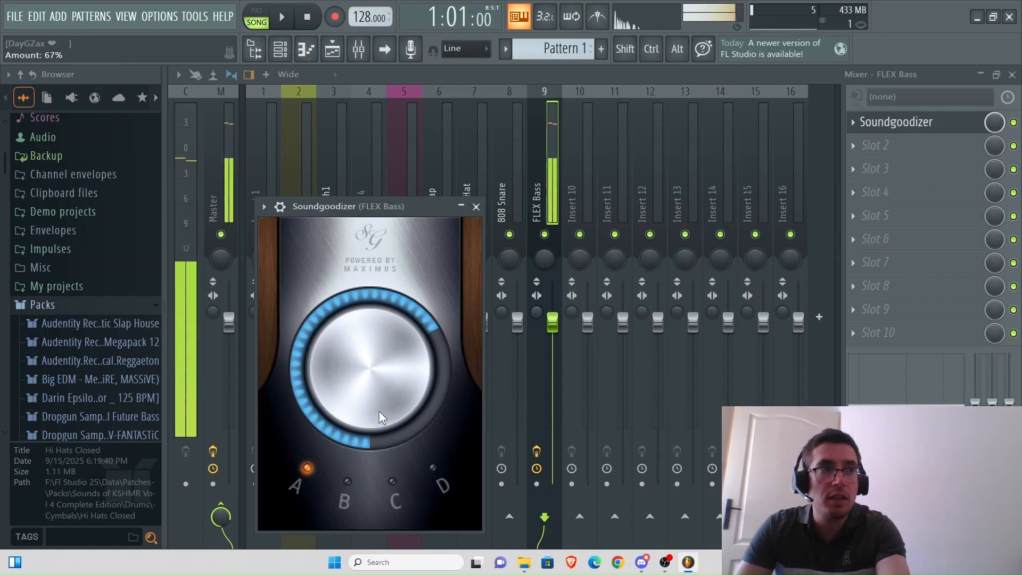
key("z")
key("z")
key("z")
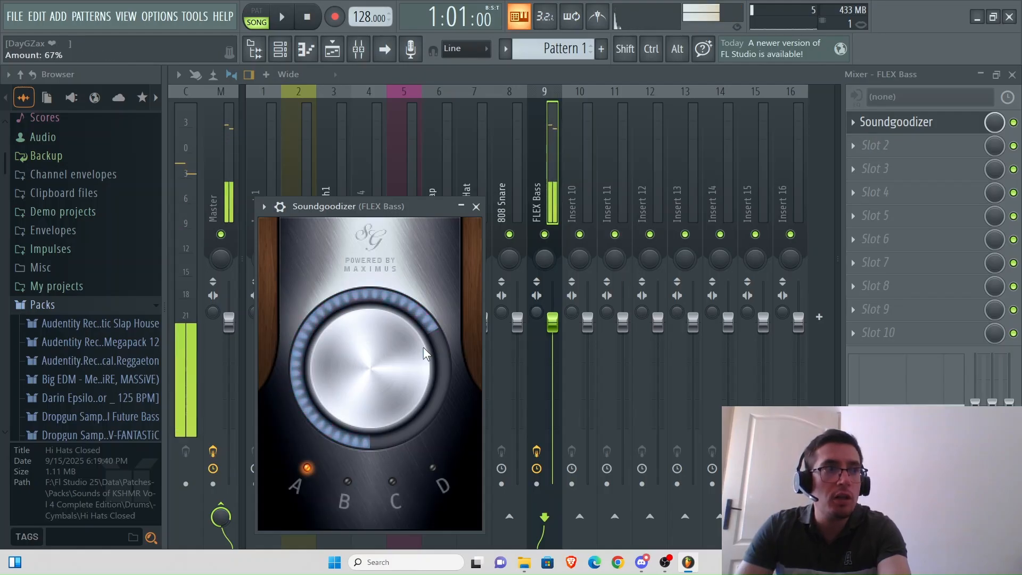
Step: Turn the Soundgoodizer amount down to its minimum and play FLEX Bass notes for comparison
left_click_drag(370, 367, 370, 413)
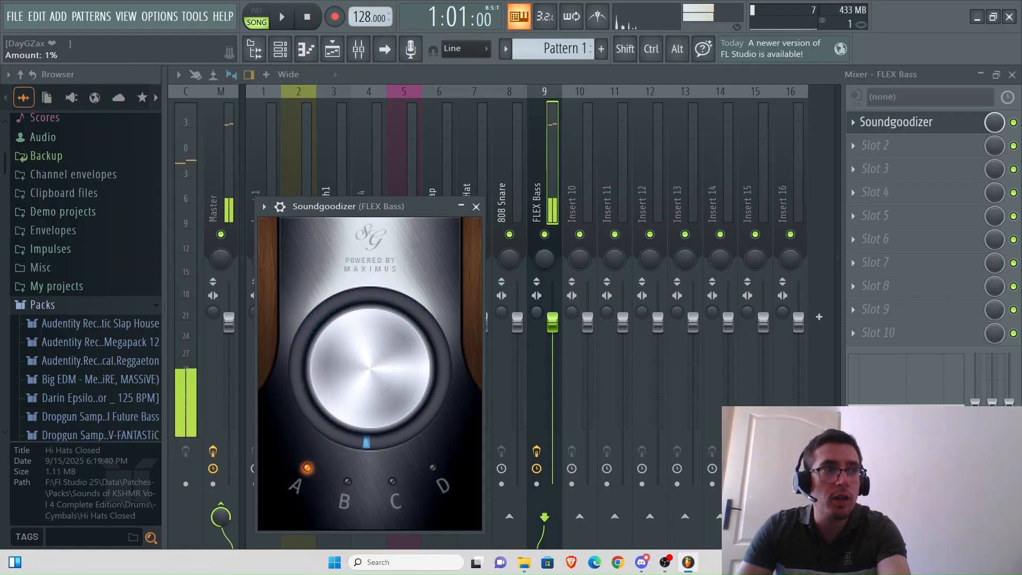
key("z")
key("z")
key("z")
key("b")
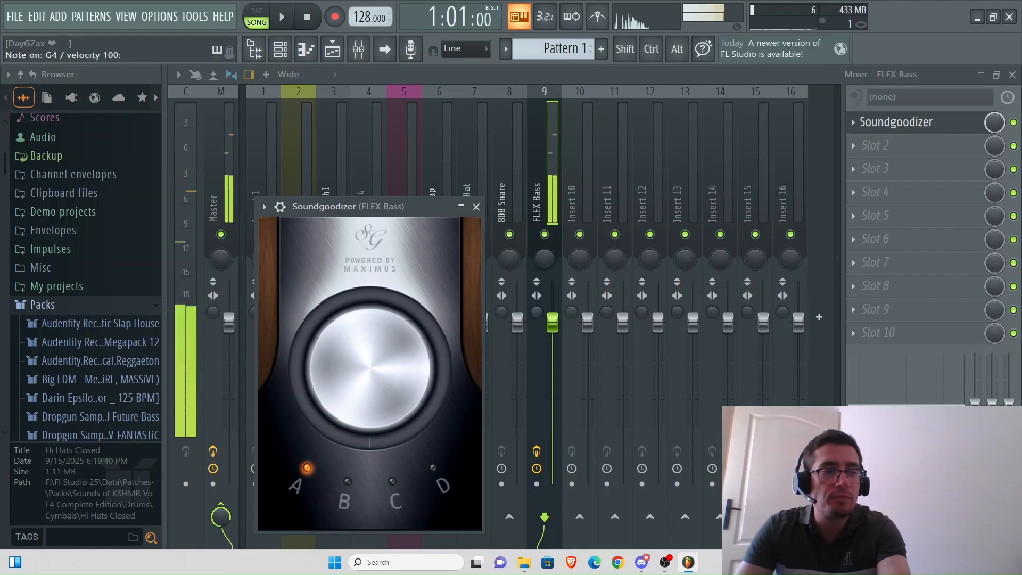
Step: Raise the Soundgoodizer amount to 100%, play a note, and bring the amount down to about 38%
left_click_drag(370, 368, 404, 280)
key("b")
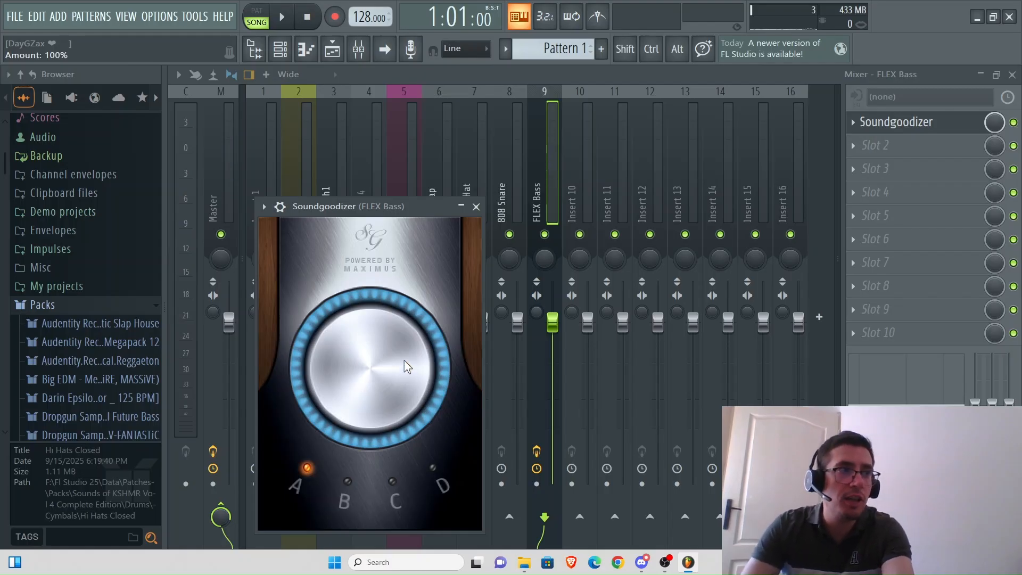
left_click_drag(404, 360, 404, 428)
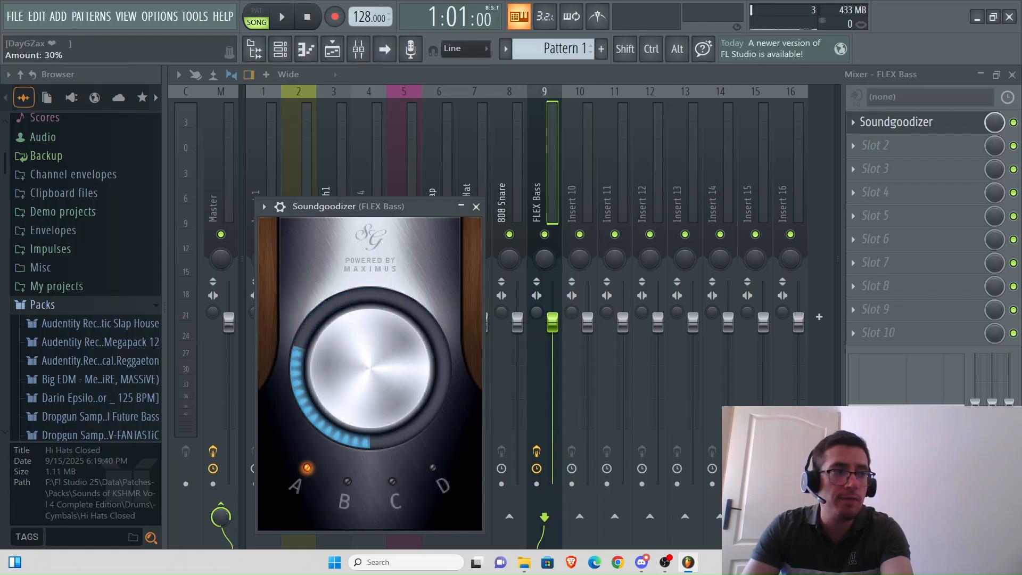
left_click_drag(370, 368, 370, 357)
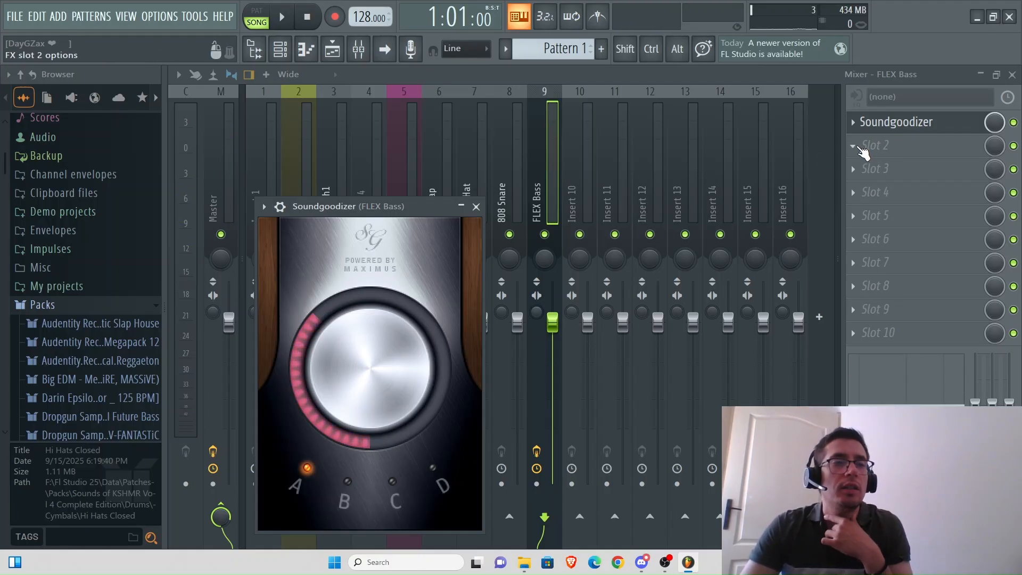
Step: Load Fruity Parametric EQ 2 into the second effect slot and play notes to view the bass spectrum
left_click(859, 149)
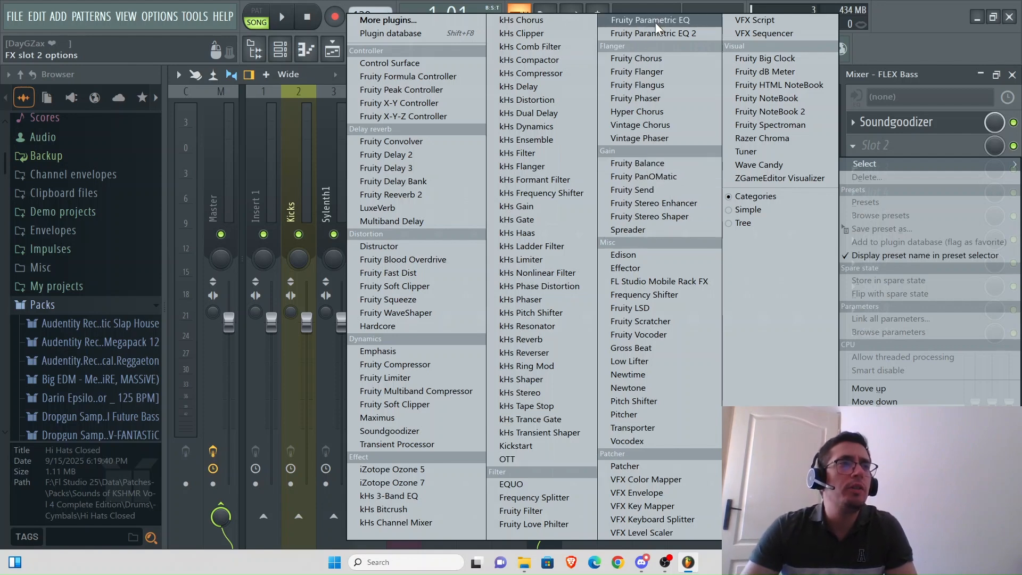
left_click(681, 36)
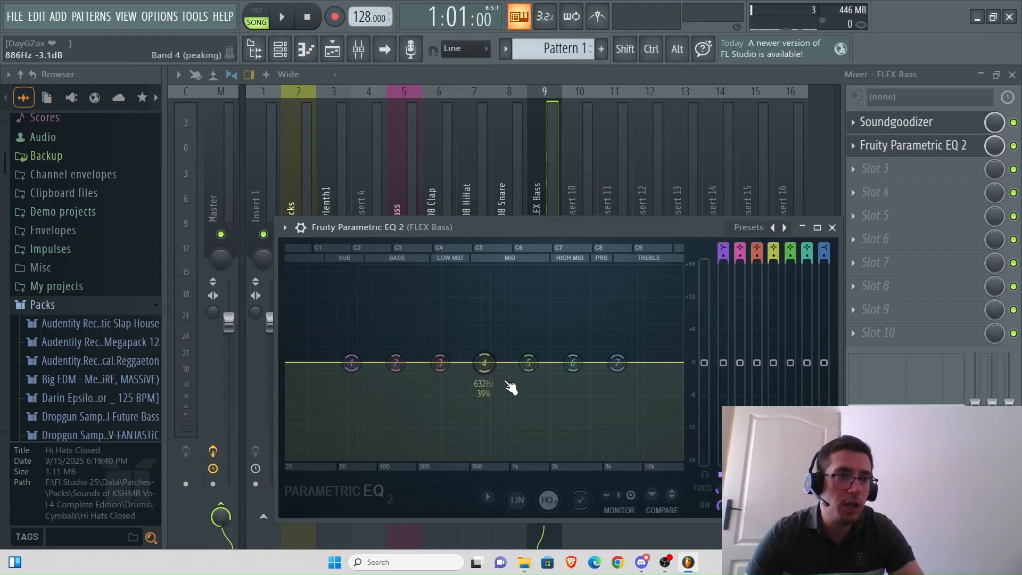
key("z")
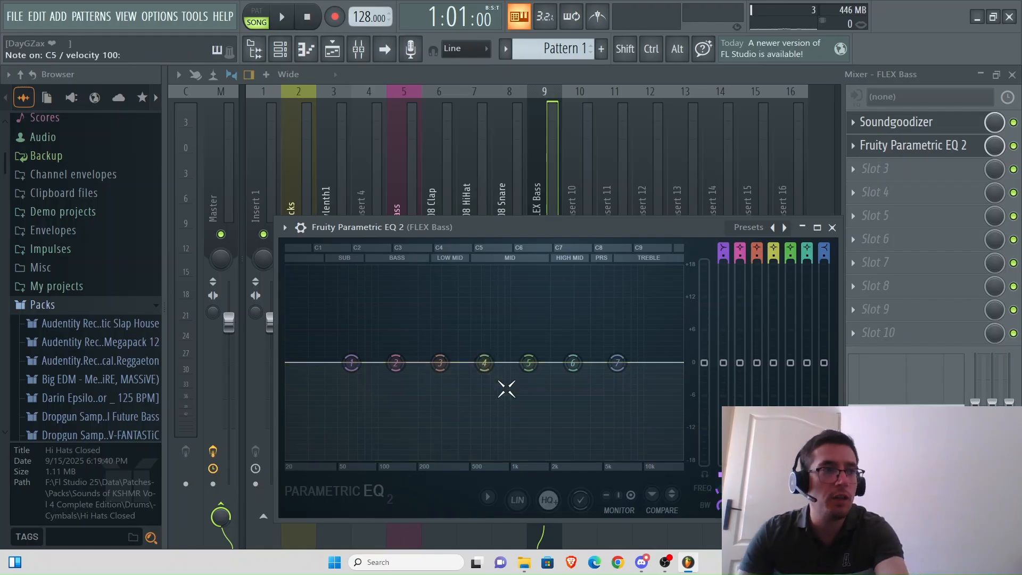
key("b")
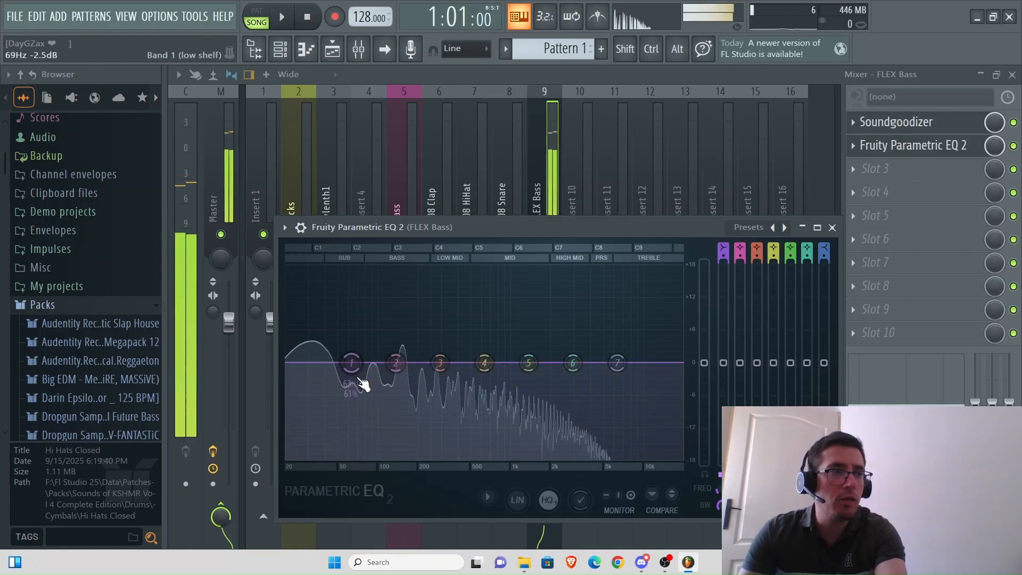
Step: Move several Fruity Parametric EQ 2 bands up, down and sideways to demonstrate shaping the curve
left_click_drag(352, 363, 366, 311)
left_click_drag(440, 364, 461, 319)
left_click_drag(484, 363, 557, 338)
left_click_drag(573, 363, 483, 367)
left_click_drag(461, 318, 435, 350)
left_click_drag(367, 311, 366, 408)
Step: Reset the moved bands of Fruity Parametric EQ 2, including bands 3 through 7, to flatten the curve
right_click(365, 408)
left_click(397, 421)
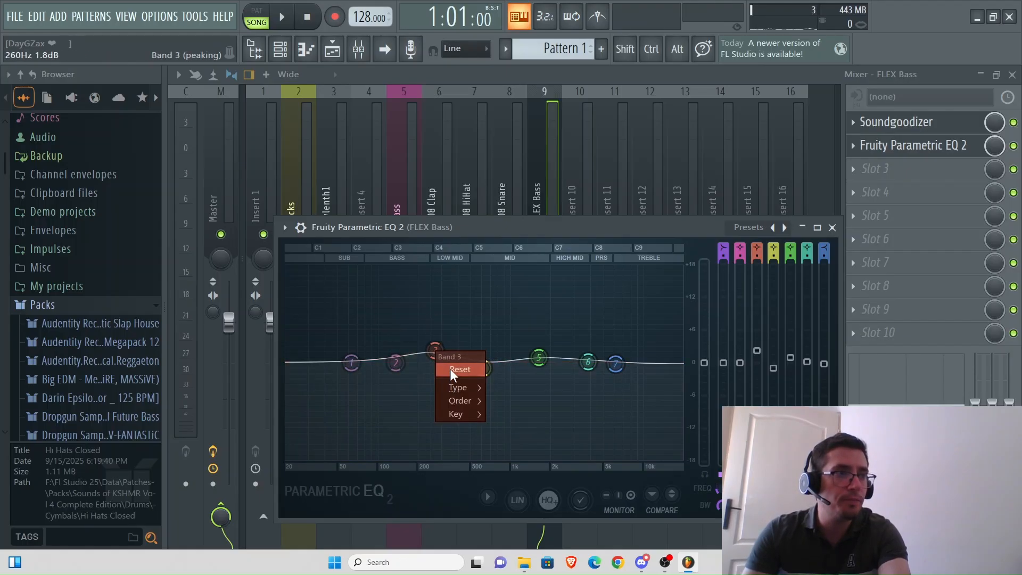
right_click(481, 370)
left_click(495, 382)
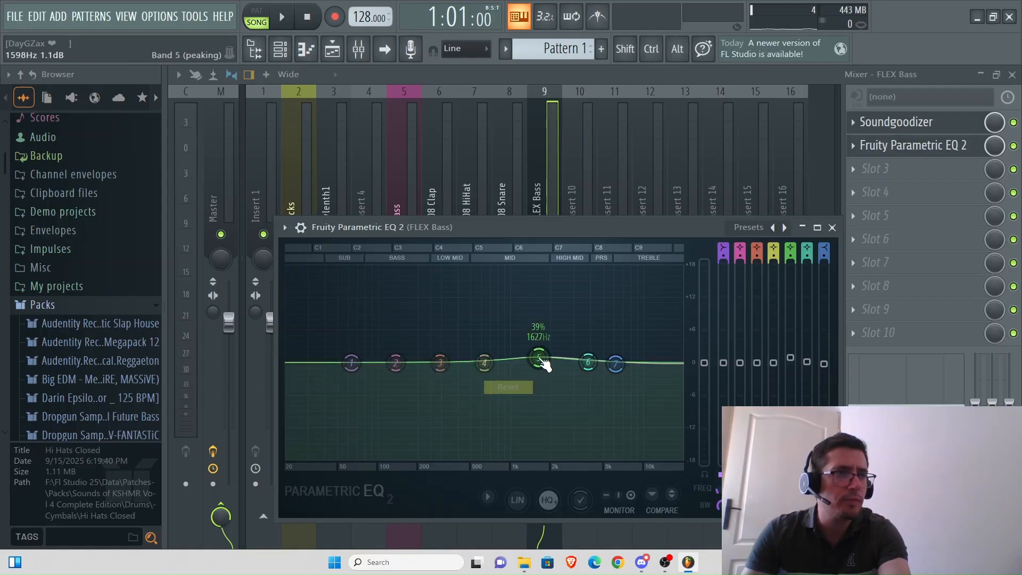
right_click(540, 360)
left_click(554, 379)
right_click(588, 364)
left_click(603, 382)
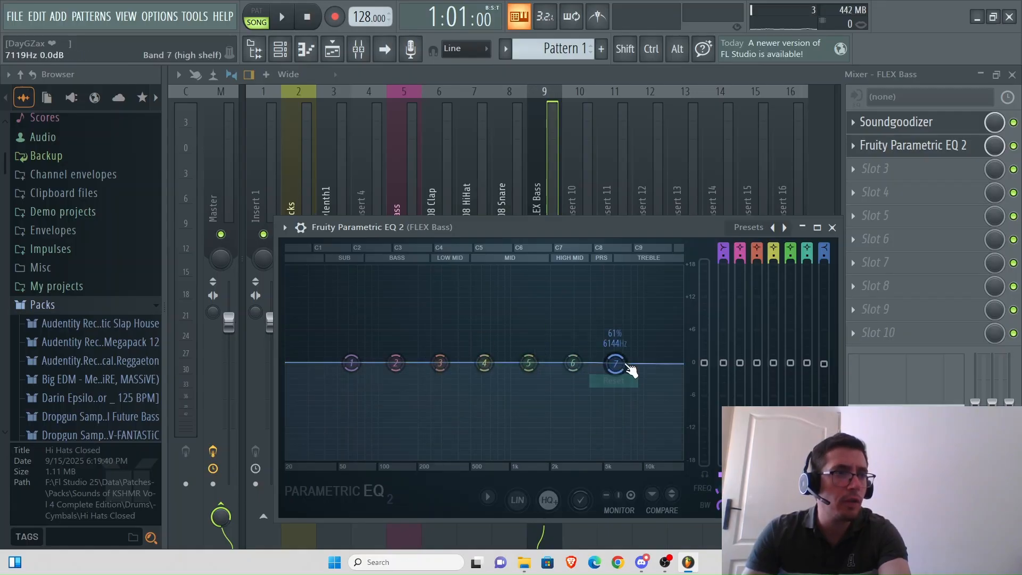
right_click(616, 367)
left_click(638, 383)
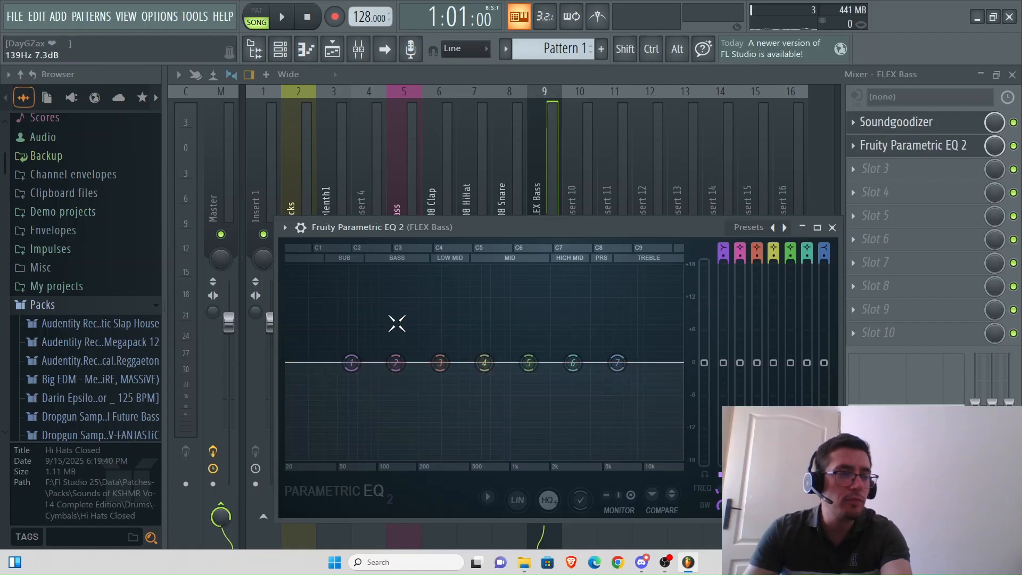
Step: Play FLEX Bass notes and examine their frequency spectrum in the flat equalizer
key("z")
key("z")
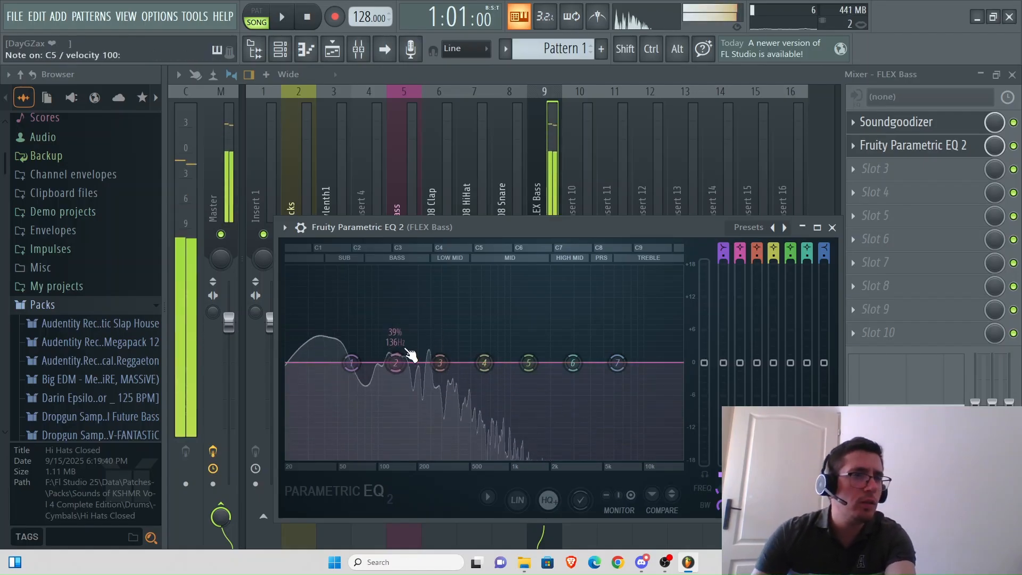
key("c")
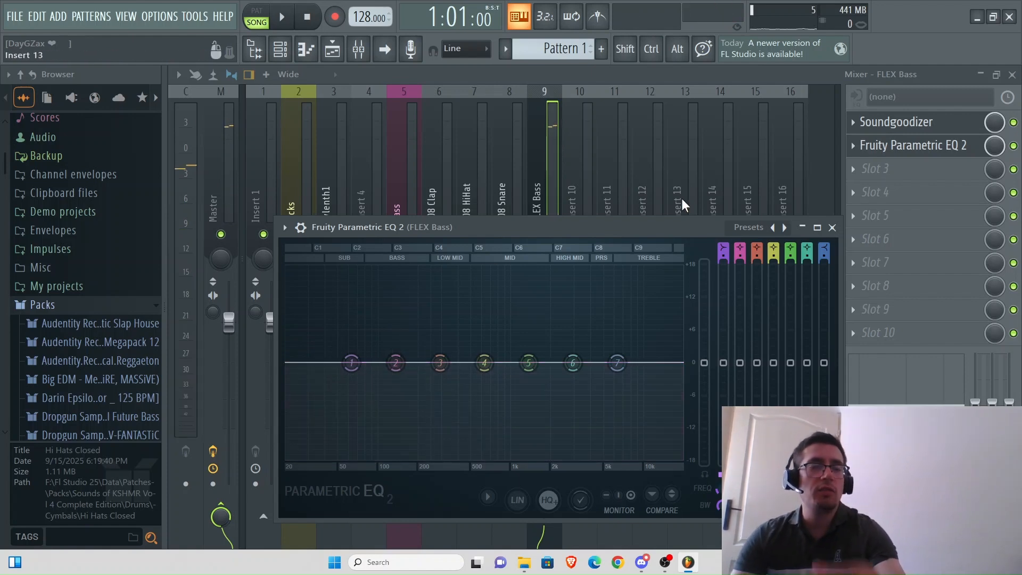
Step: Load Fruity Reeverb 2 into the third effect slot and play various FLEX Bass notes to hear the reverb
left_click(856, 171)
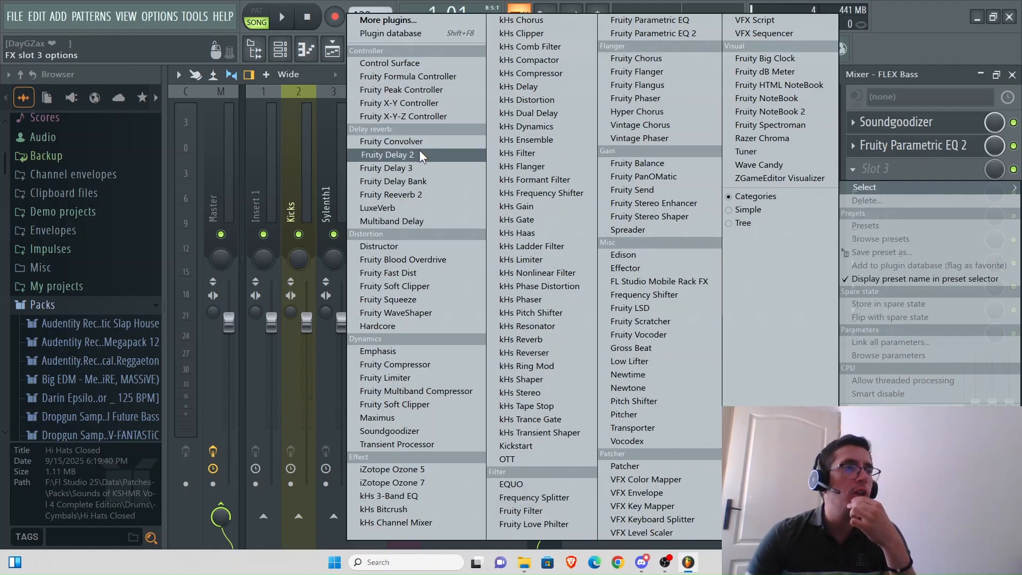
left_click(421, 195)
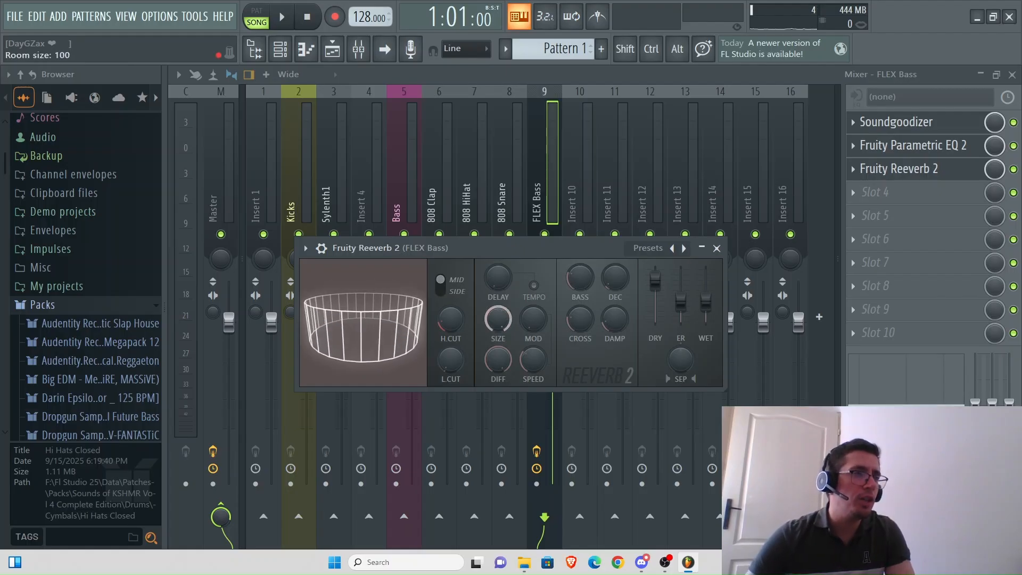
key("b")
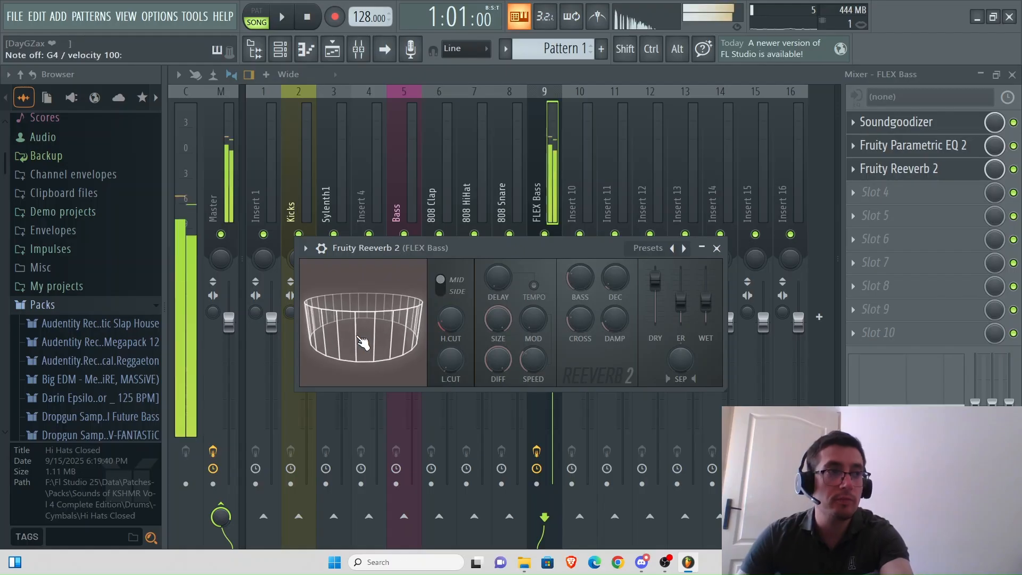
key("b")
key("b")
key("t")
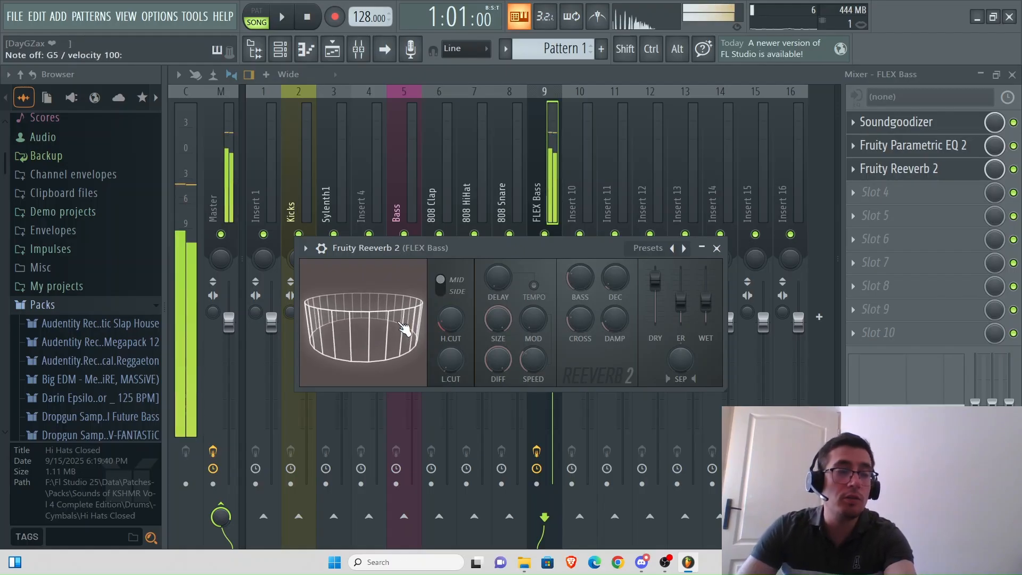
key("y")
key("y")
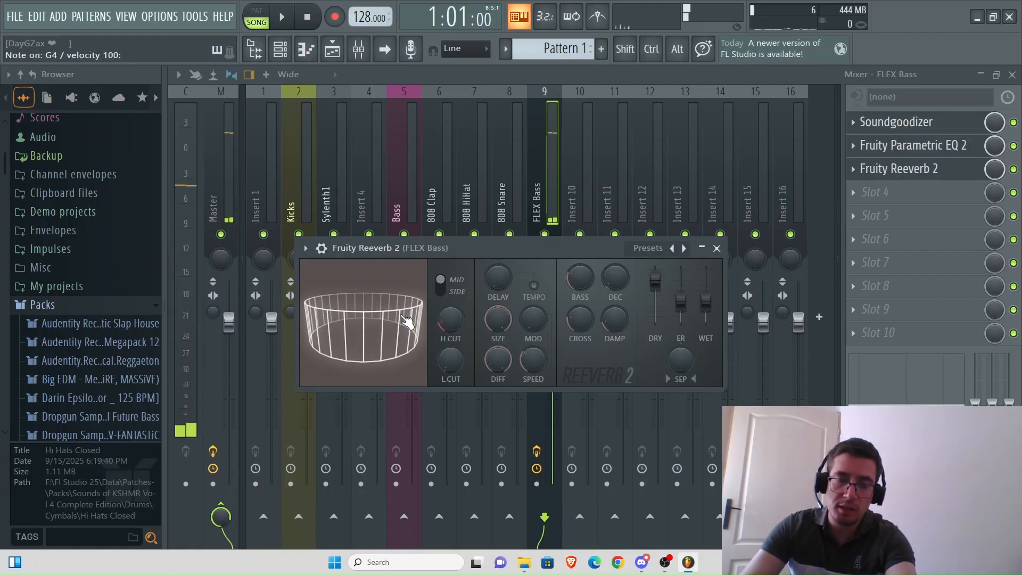
key("b")
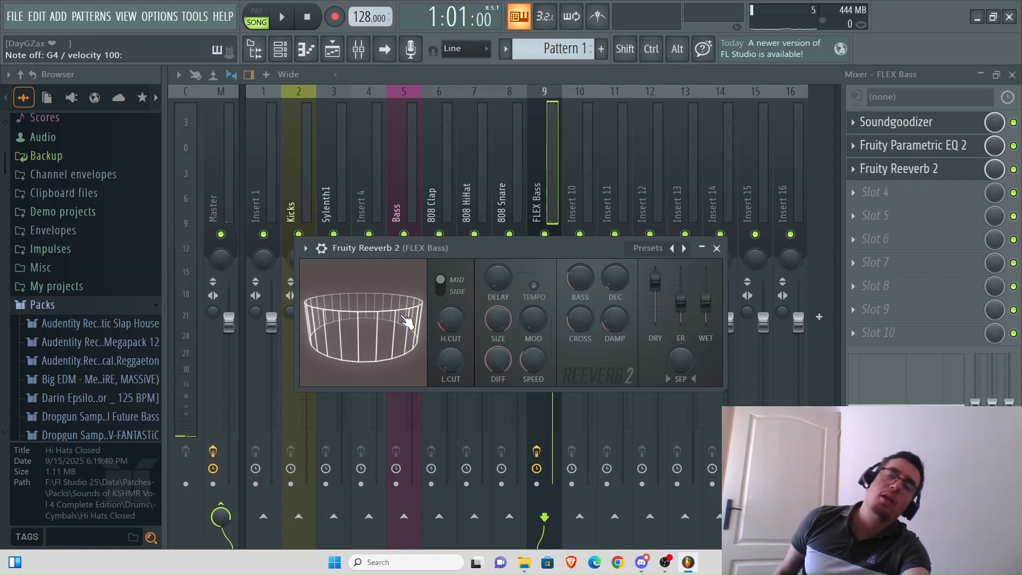
key("b")
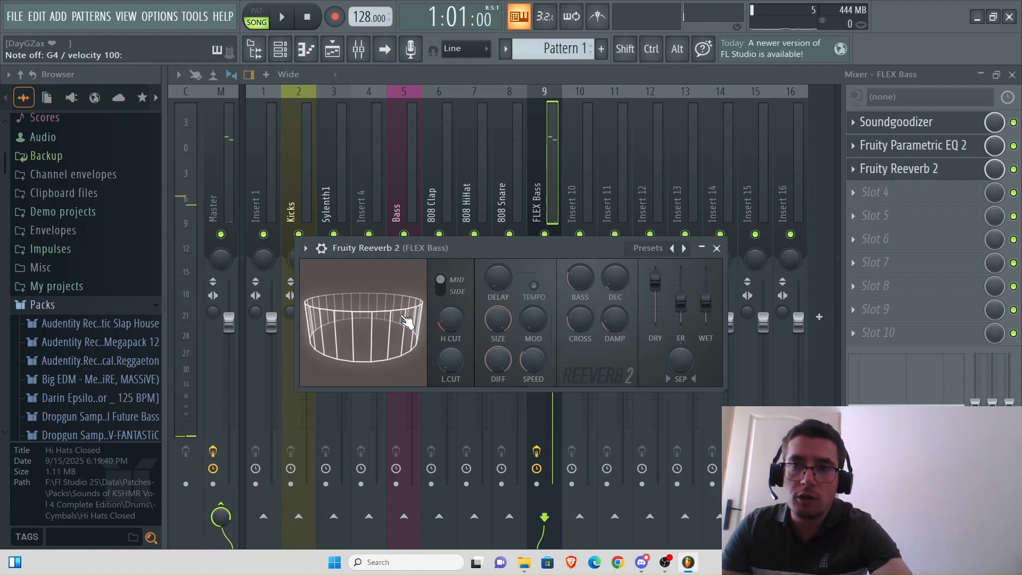
key("w")
key("w")
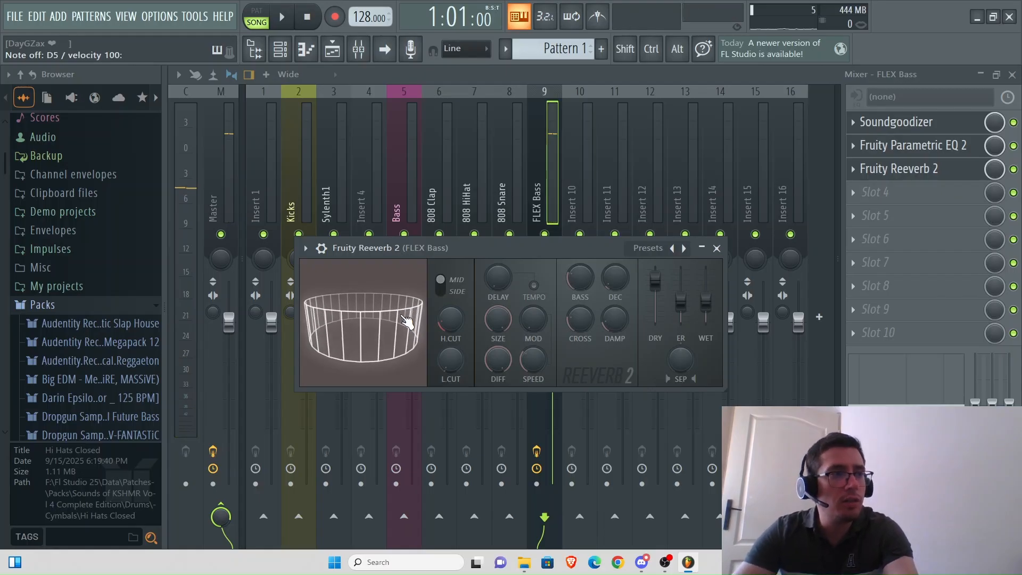
Step: Play FLEX Bass notes through Fruity Reeverb 2 and reduce the reverb's room size
key("b")
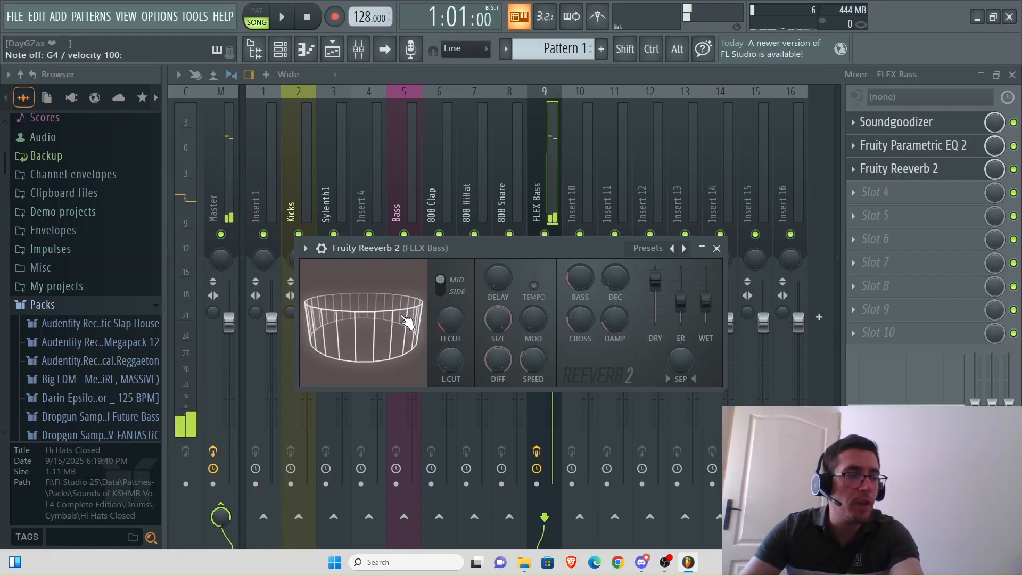
key("b")
left_click_drag(499, 319, 499, 335)
key("b")
left_click_drag(393, 307, 403, 308)
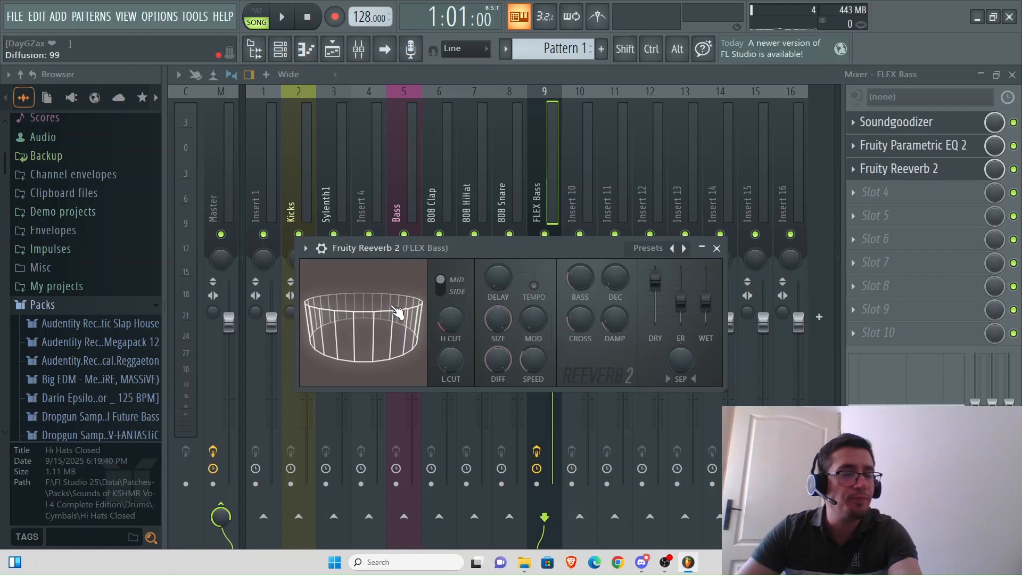
key("y")
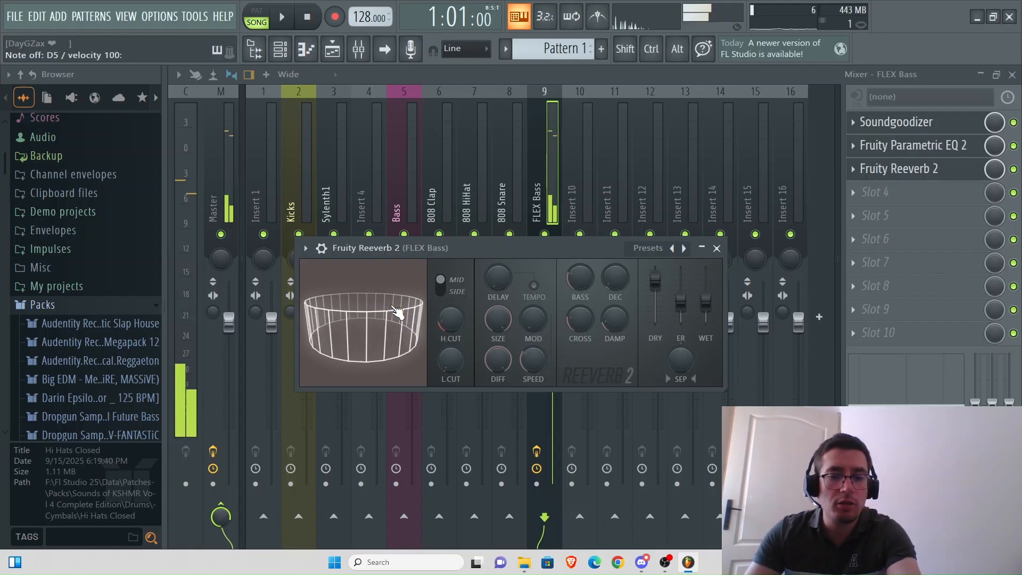
key("b")
mouse_move(394, 308)
left_mouse_down()
mouse_move(373, 308)
mouse_move(389, 309)
left_mouse_up()
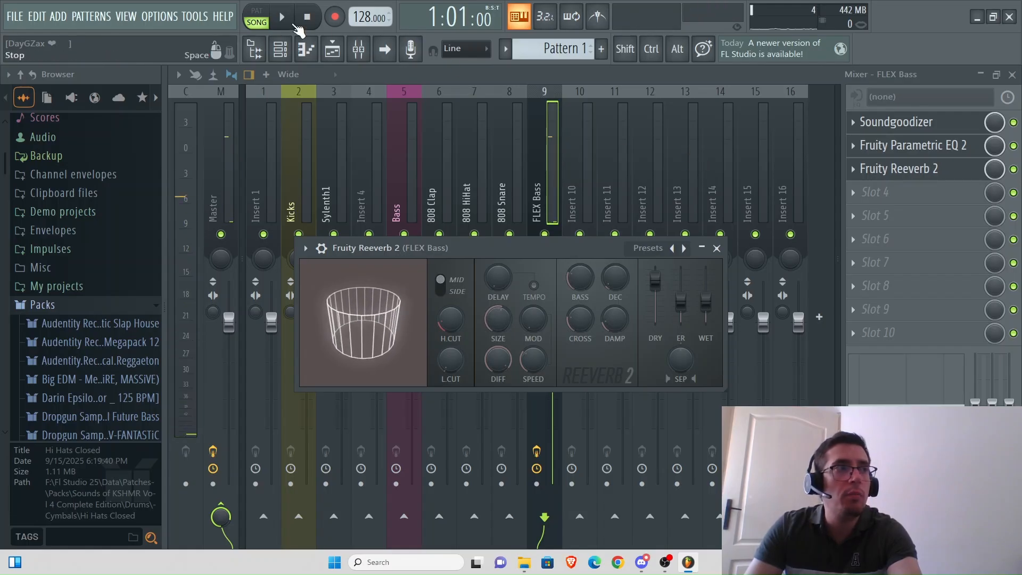
Step: Add a new FLEX instrument channel to the channel rack and choose its Melodic Techno preset library
left_click(281, 48)
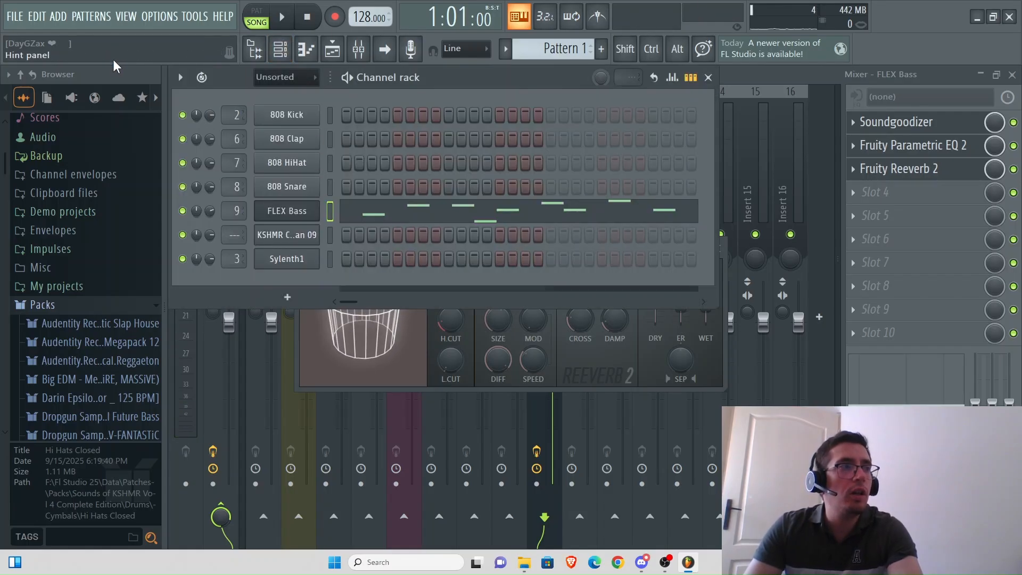
left_click(60, 18)
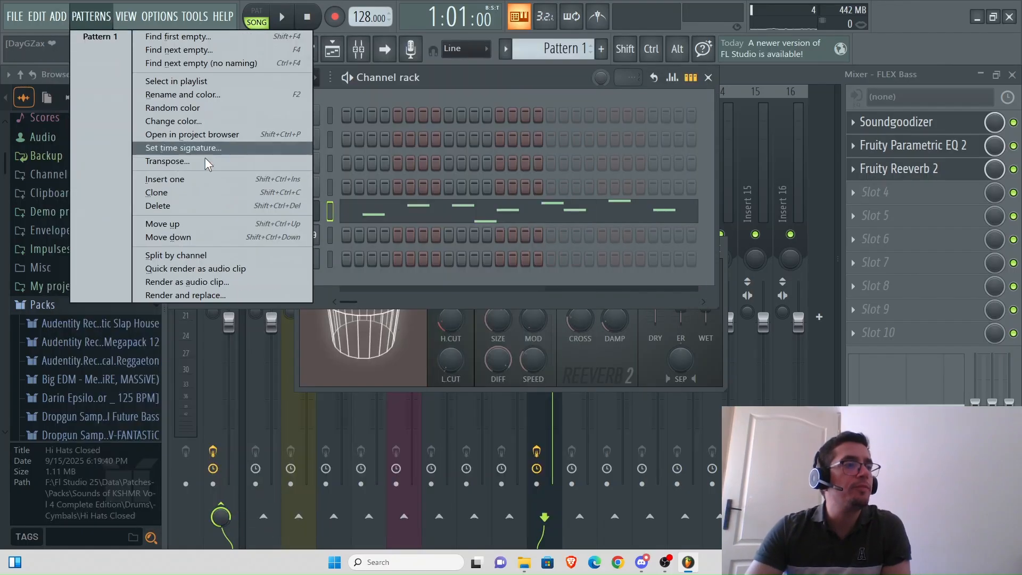
left_click(55, 16)
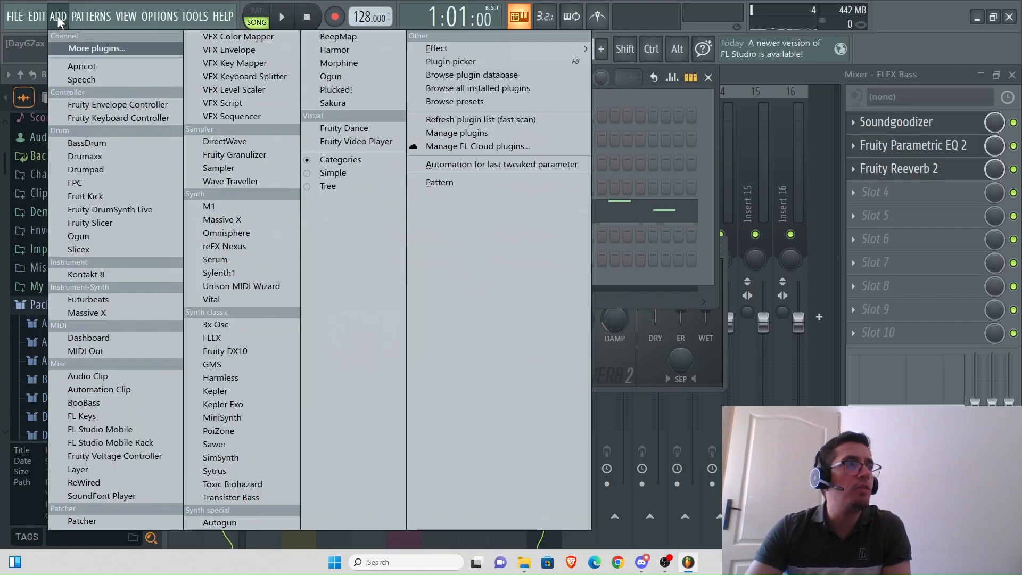
left_click(228, 337)
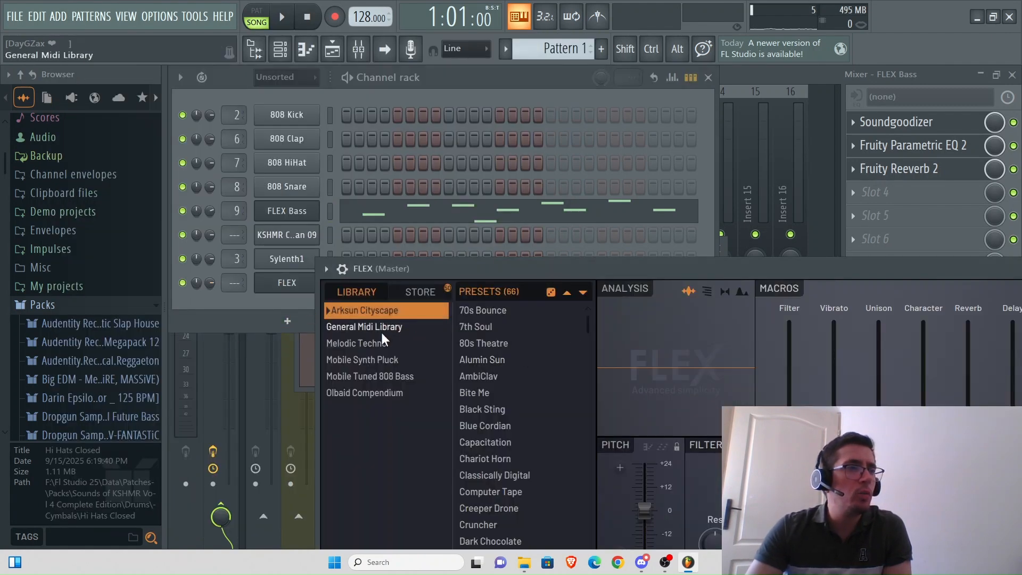
left_click(379, 344)
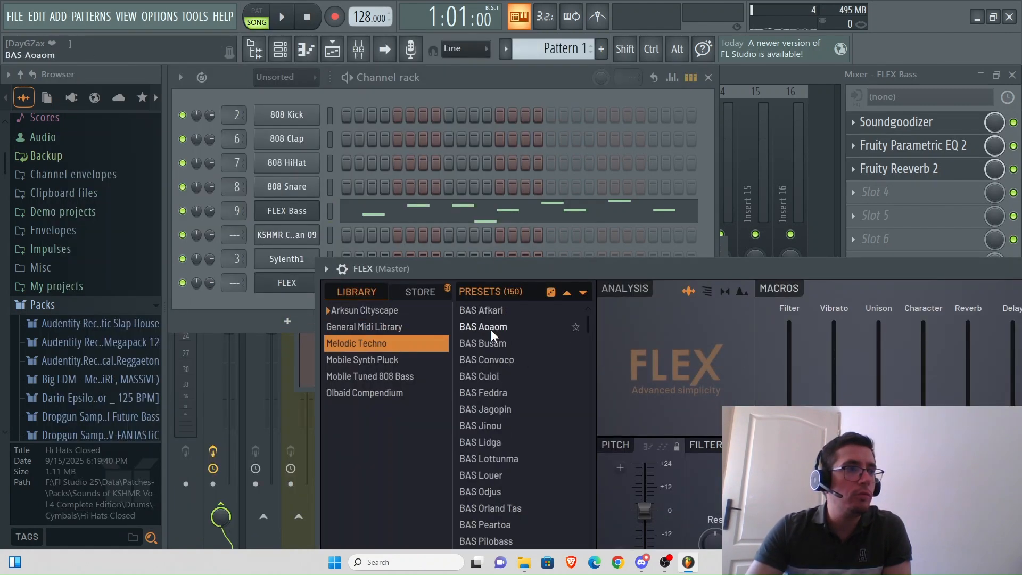
Step: Audition the bass presets BAS Convoco and BAS Lidga in the new FLEX instrument
scroll(490, 356, "down", 3)
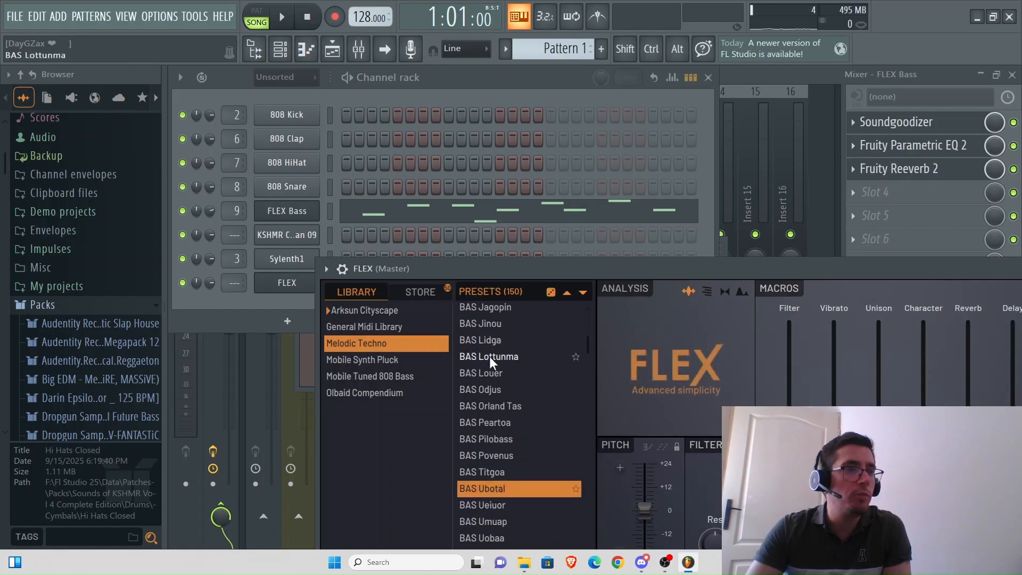
scroll(495, 360, "up", 3)
left_click(503, 353)
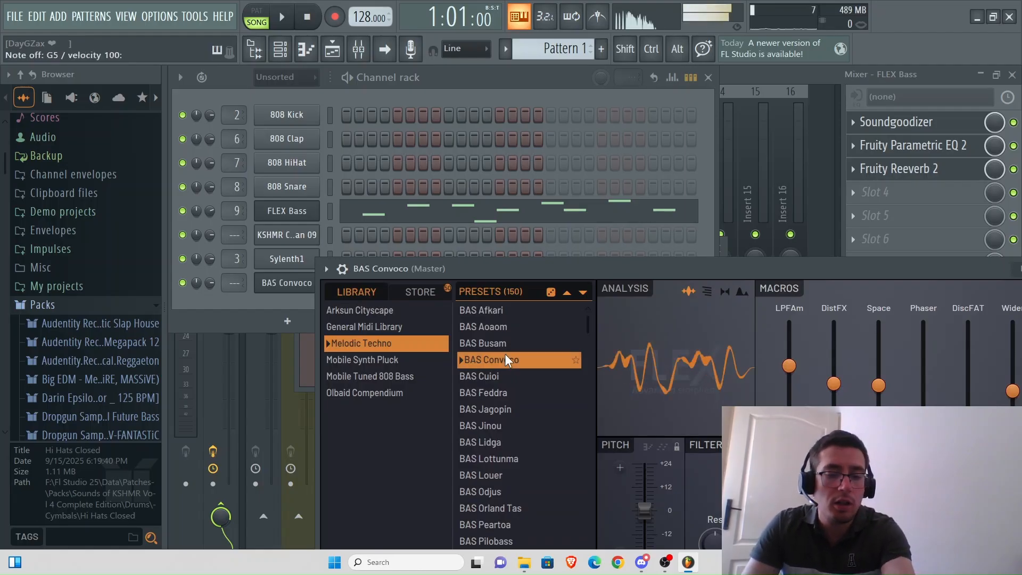
left_click(502, 441)
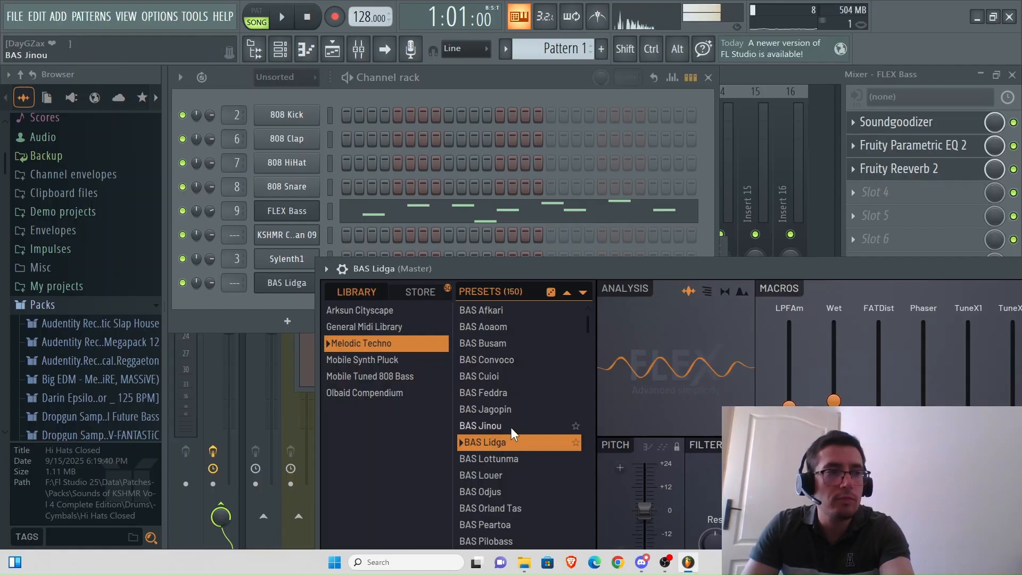
Step: Audition the FLEX presets KEY Tody Barba, LED Arash, LED Hannaneh and LED Ferdos
scroll(511, 425, "down", 15)
scroll(514, 426, "down", 3)
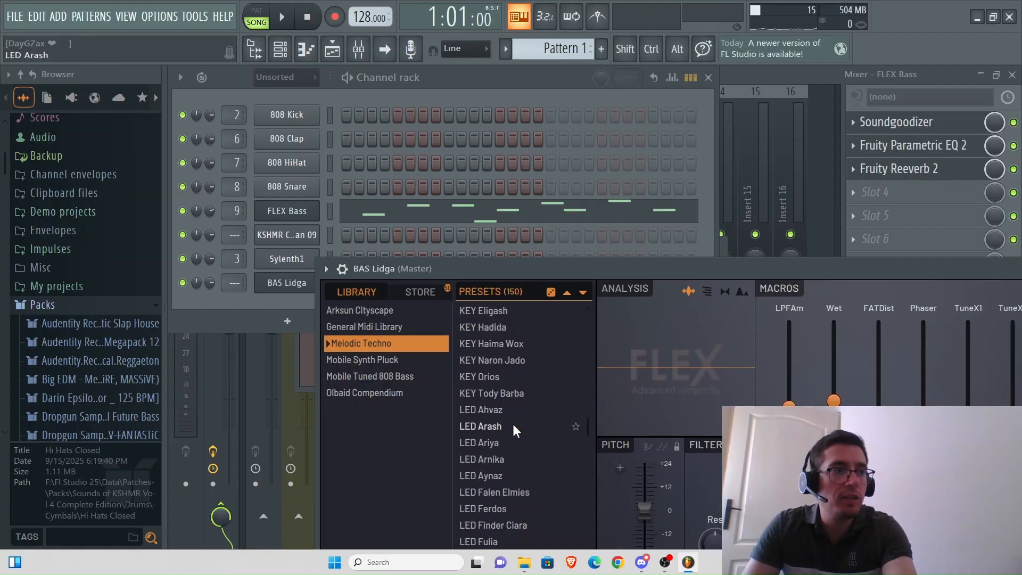
left_click(502, 392)
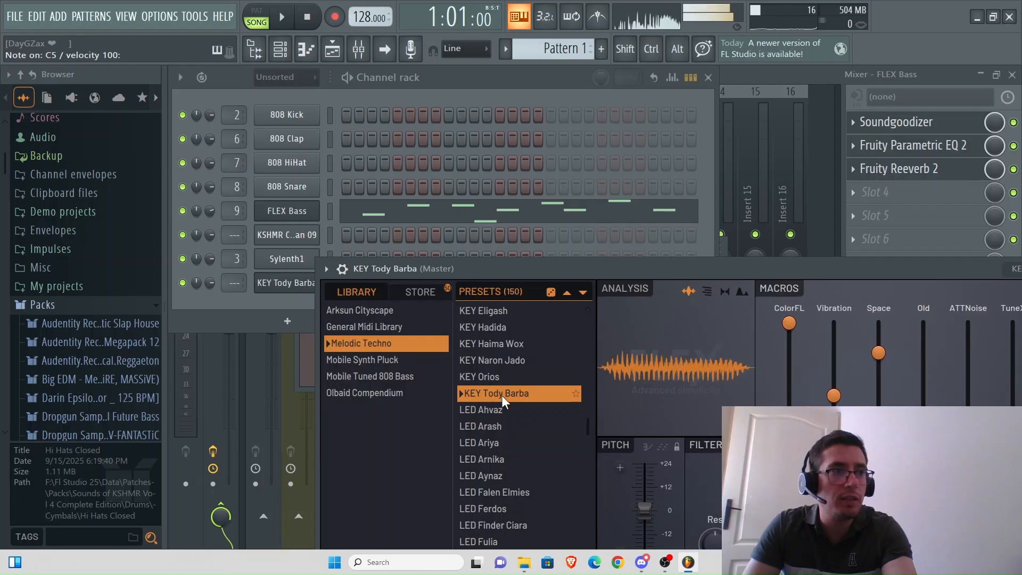
left_click(498, 427)
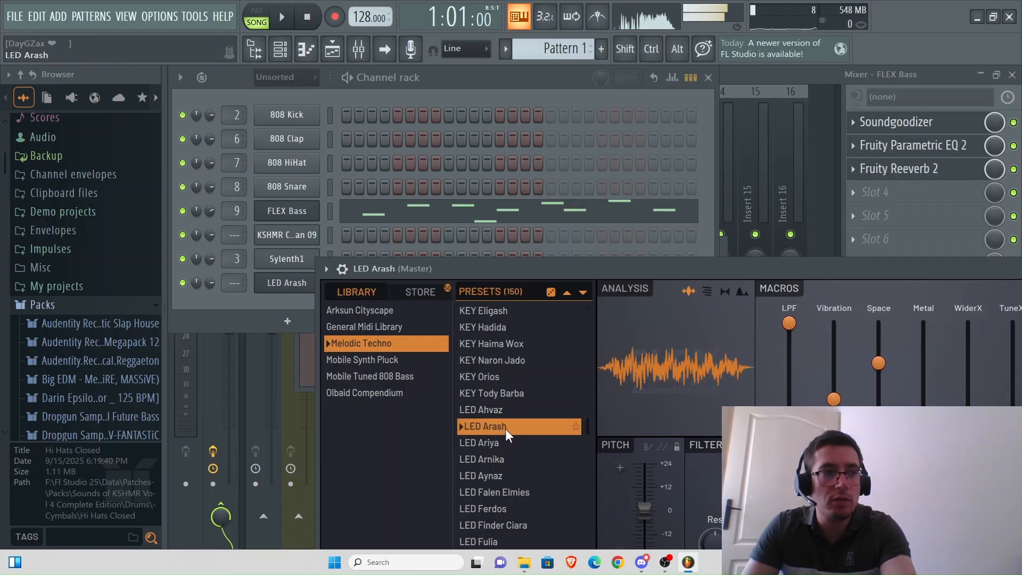
scroll(505, 428, "down", 3)
left_click(511, 407)
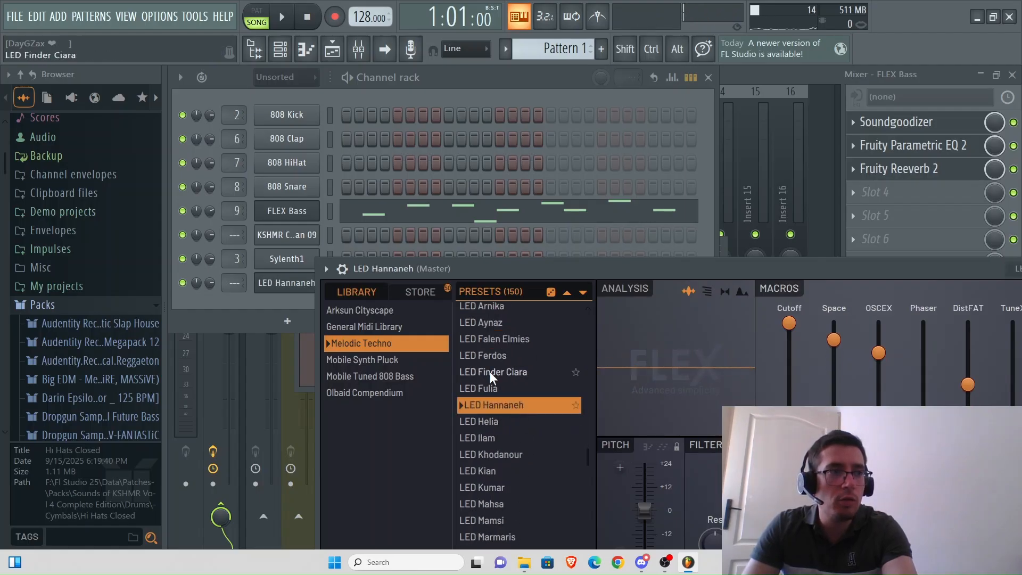
left_click(506, 354)
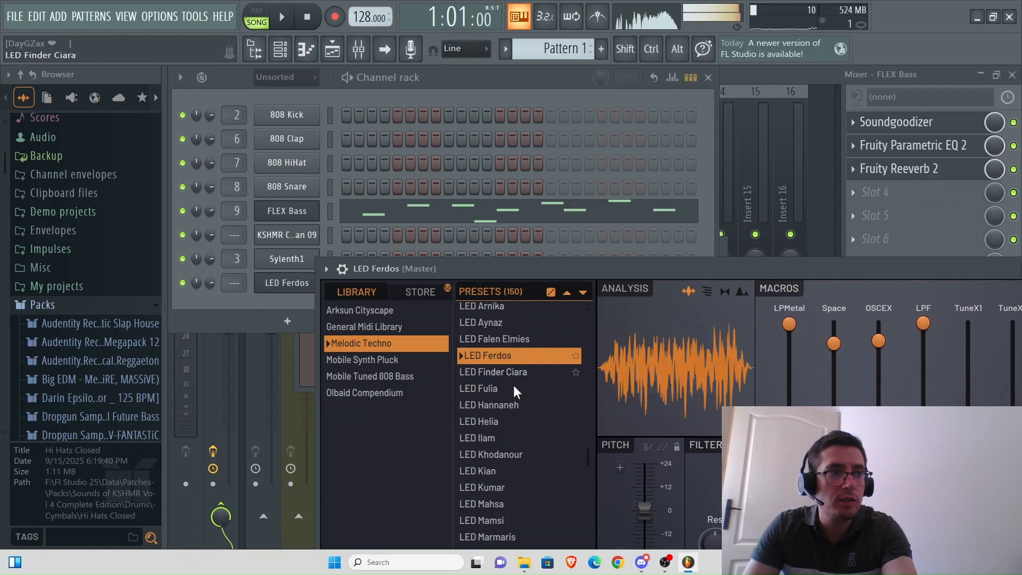
Step: Audition the FLEX lead presets LED Nanra, LED Neda, LED Parmis, LED Shekari and LED SY Mana
scroll(510, 432, "down", 5)
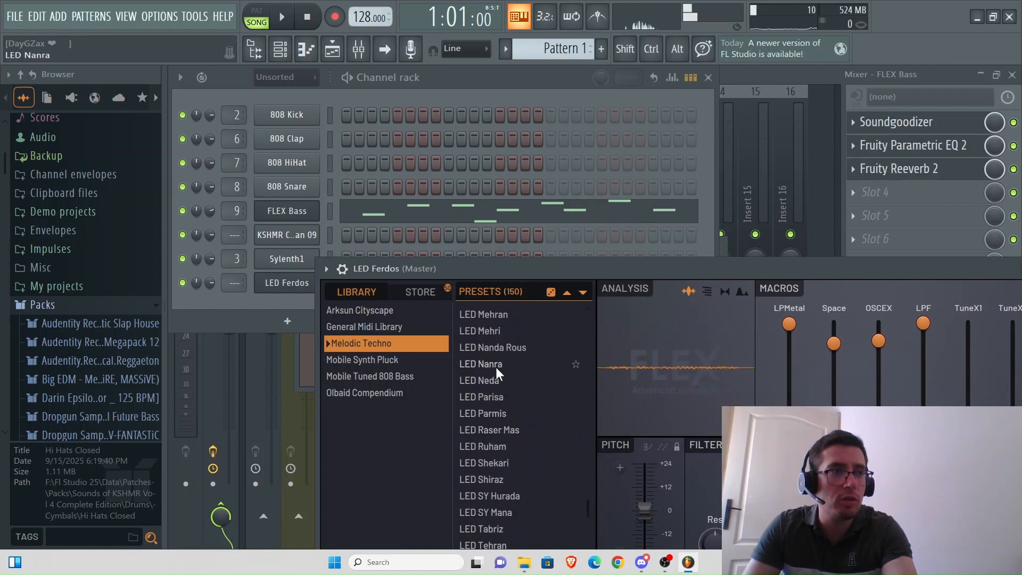
left_click(503, 364)
left_click(505, 380)
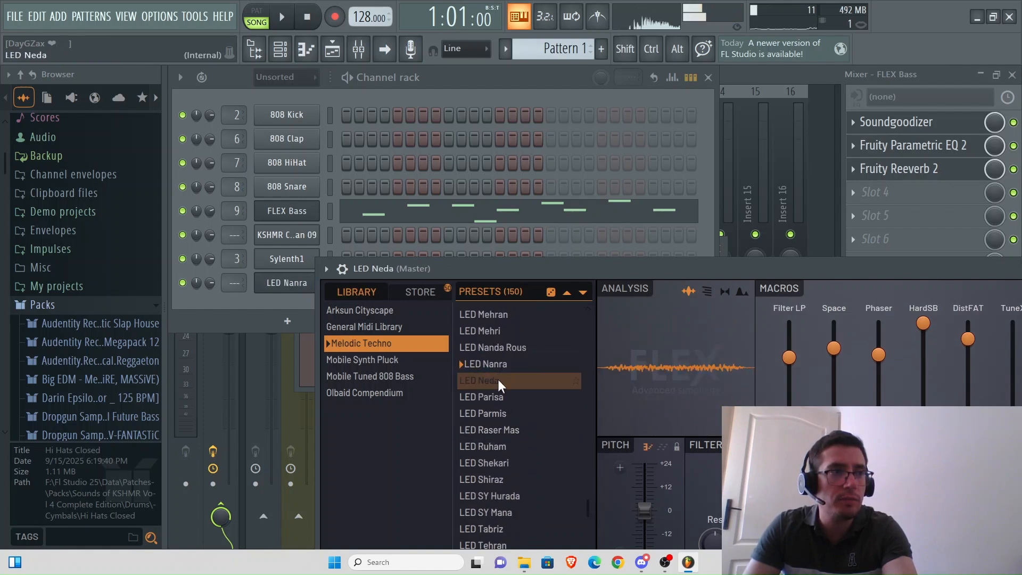
left_click(515, 413)
scroll(514, 414, "down", 1)
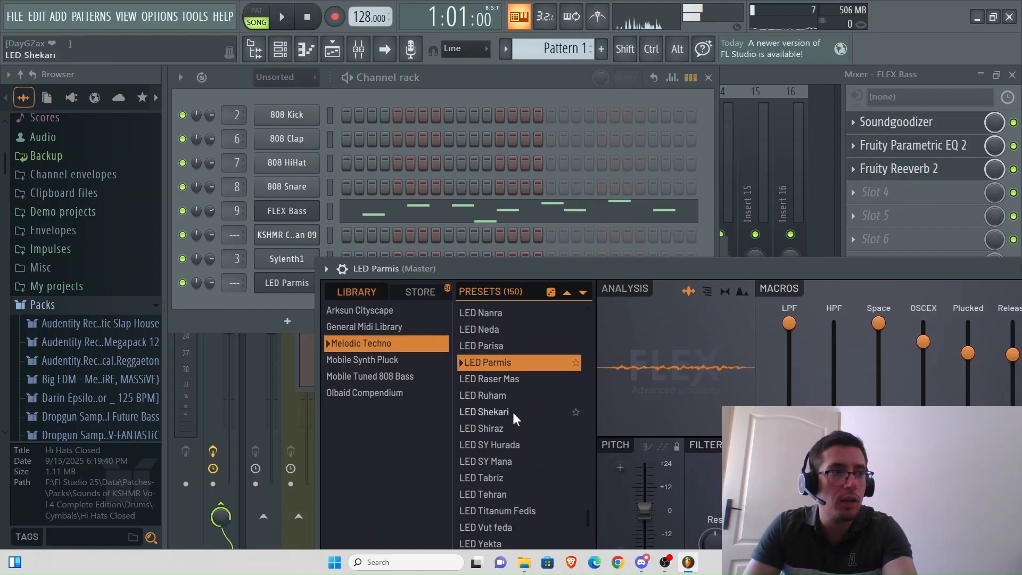
left_click(514, 413)
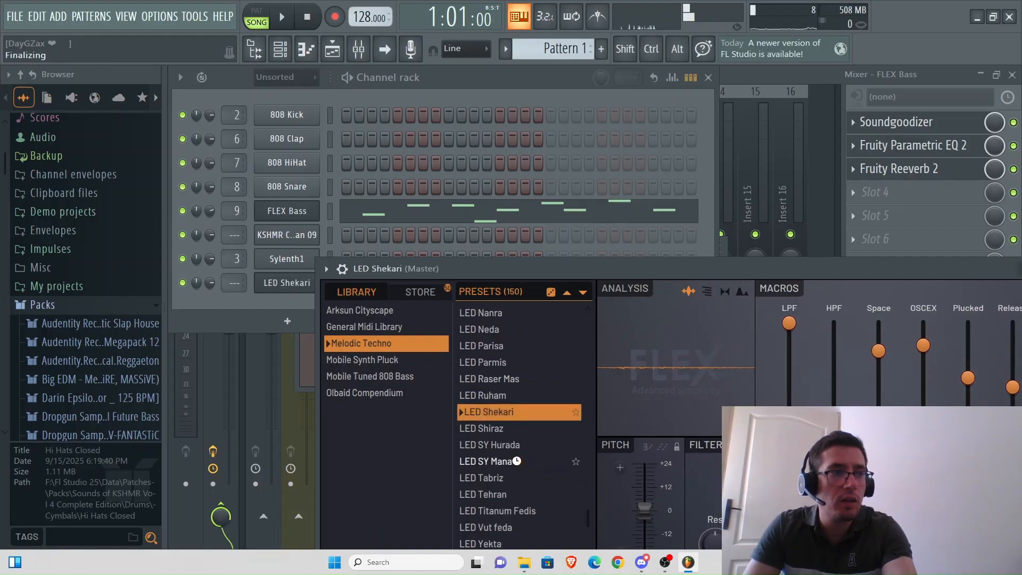
left_click(516, 462)
Step: Audition the FLEX presets LED Titanum Fedis, PAD Guran Soy and PAD Maedeh, playing notes on the pads
scroll(518, 459, "down", 1)
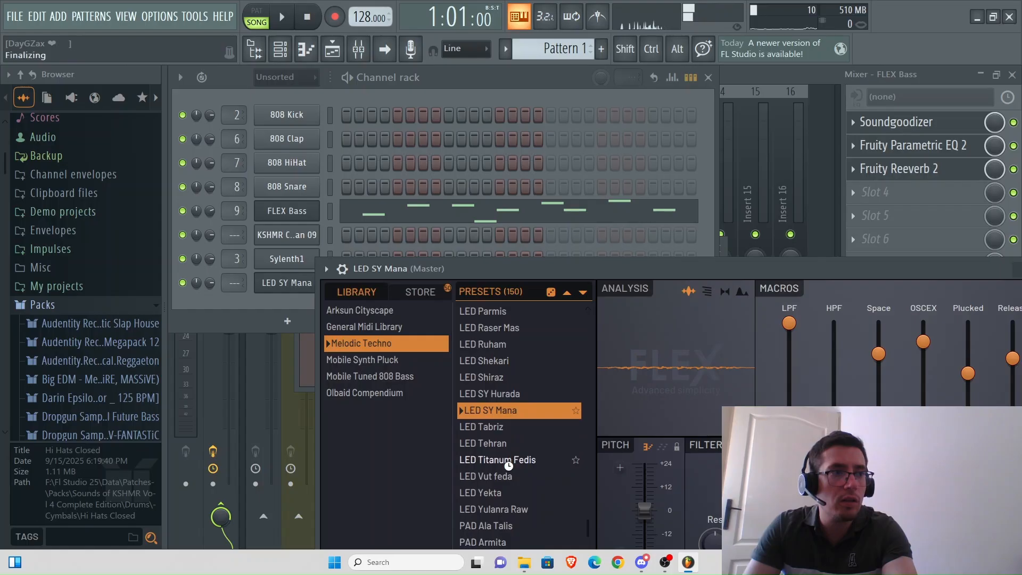
left_click(517, 465)
scroll(513, 463, "down", 4)
left_click(503, 392)
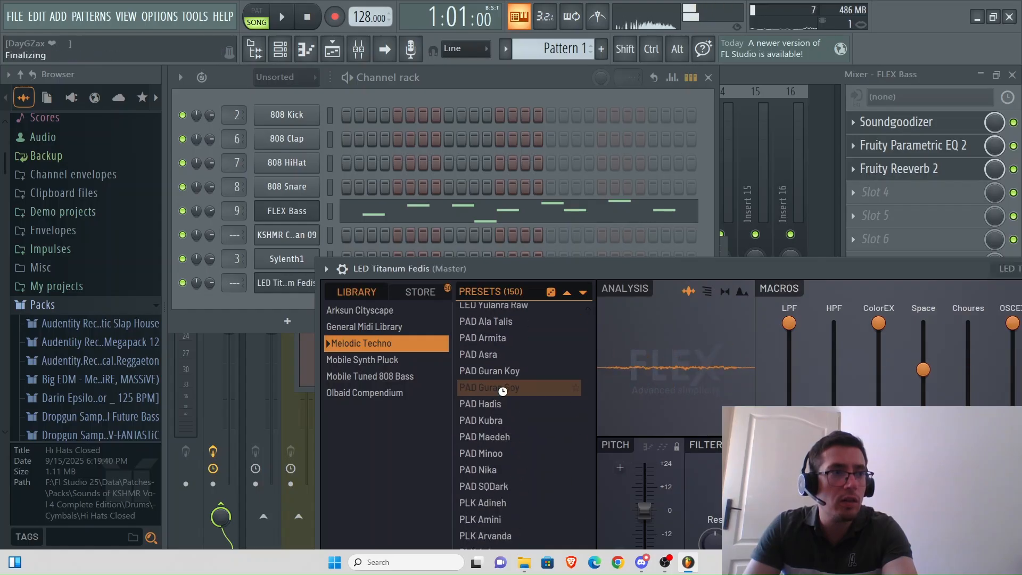
scroll(503, 391, "up", 2)
scroll(504, 392, "down", 2)
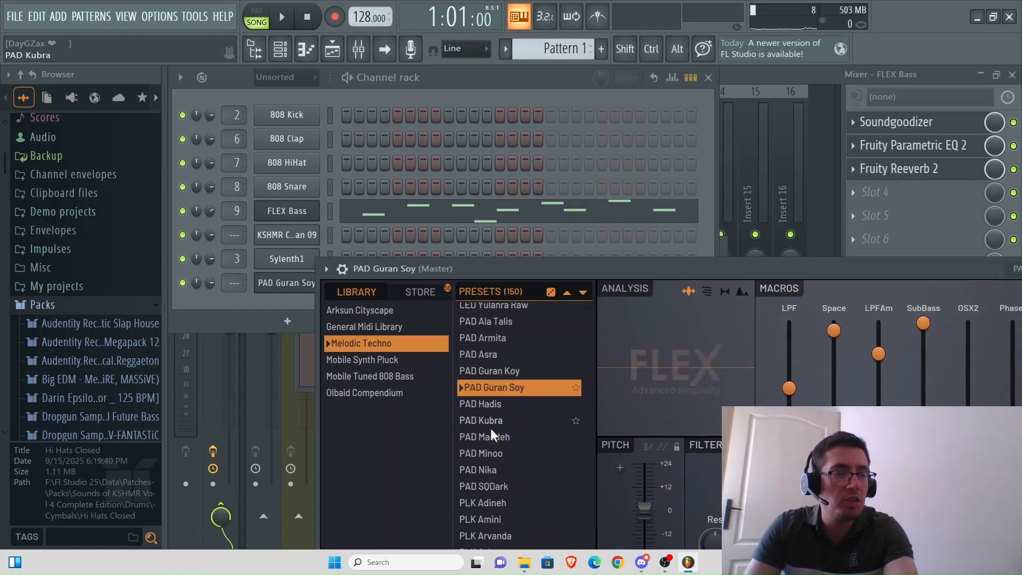
key("q")
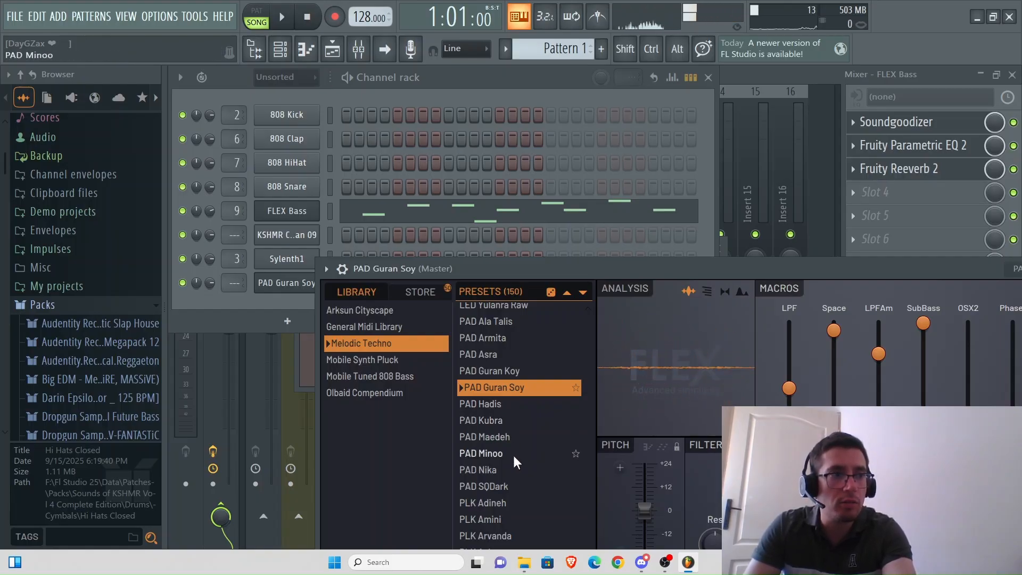
left_click(491, 436)
key("q")
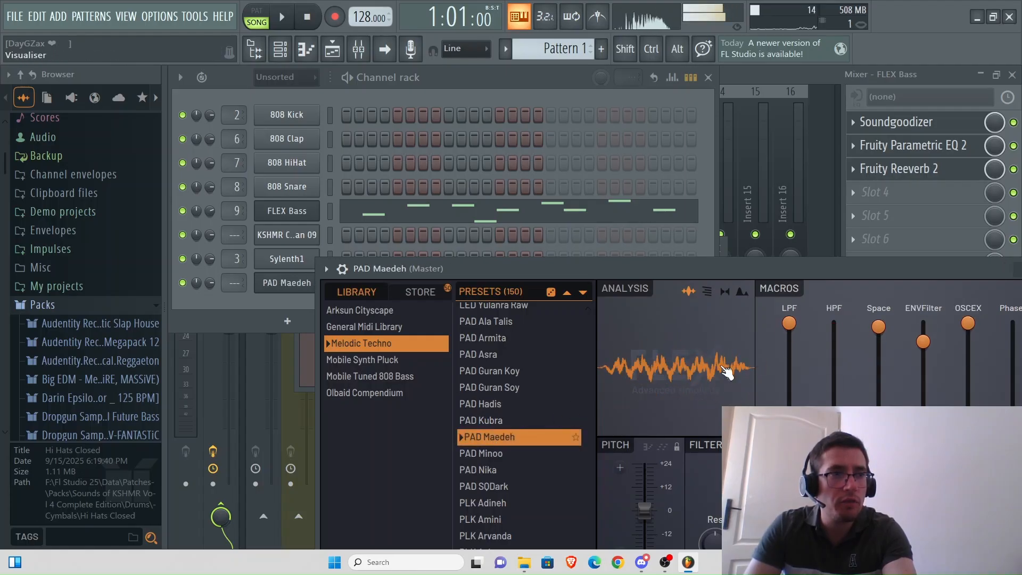
Step: Load the PLK Aylar pluck preset in FLEX and play several notes with it
scroll(506, 479, "down", 3)
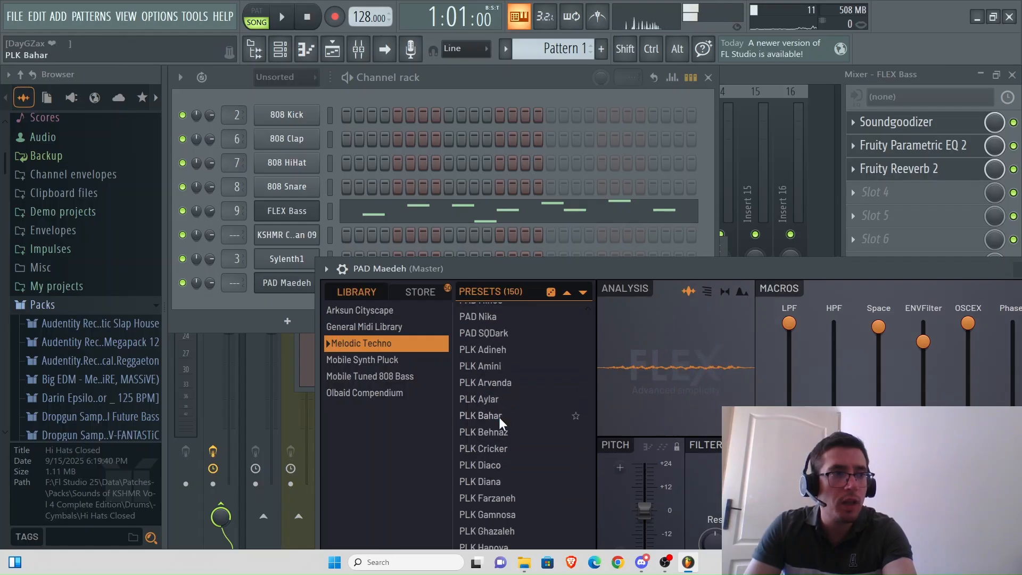
left_click(483, 398)
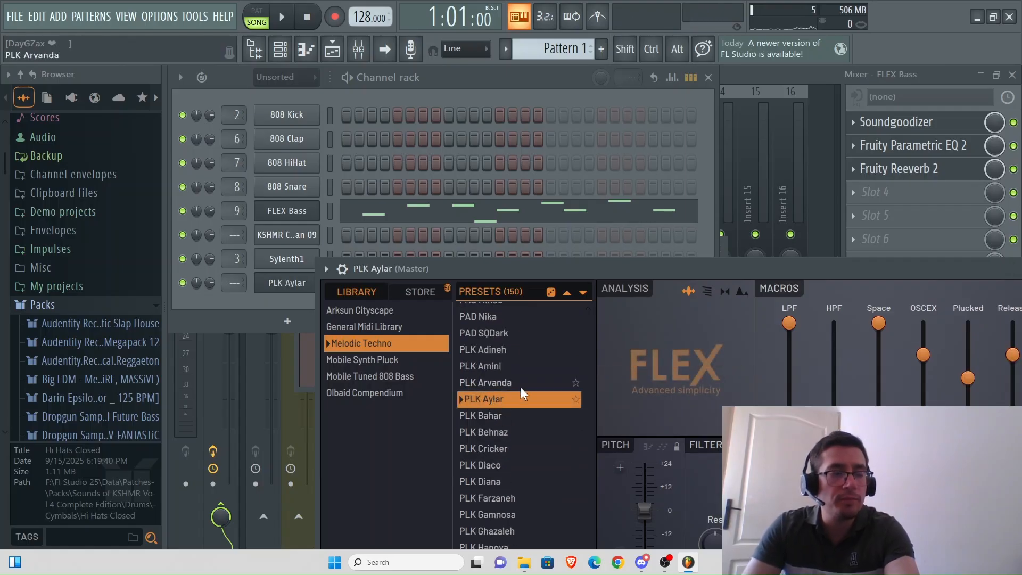
key("b")
key("b")
key("b")
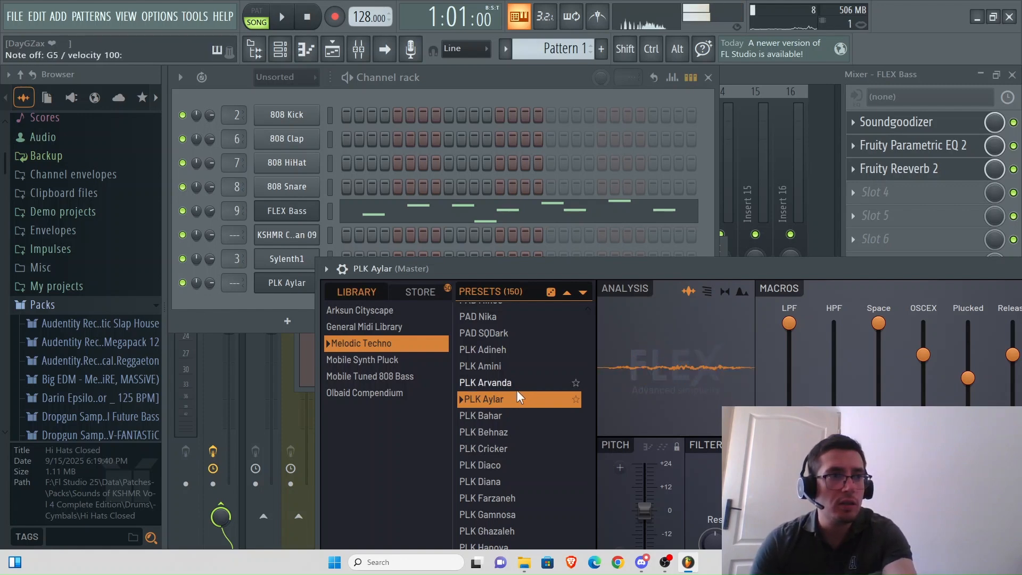
key("b")
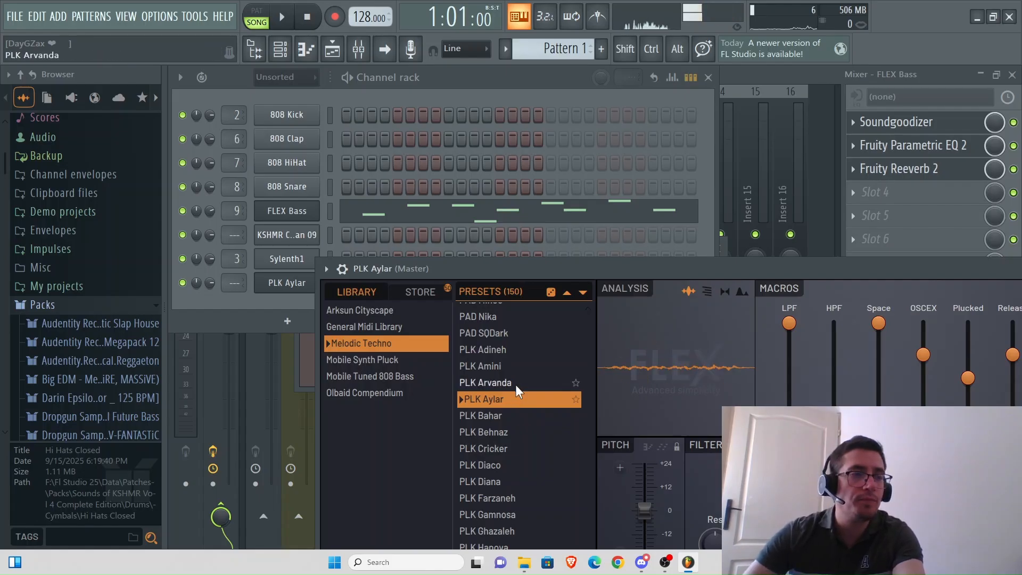
key("t")
key("n")
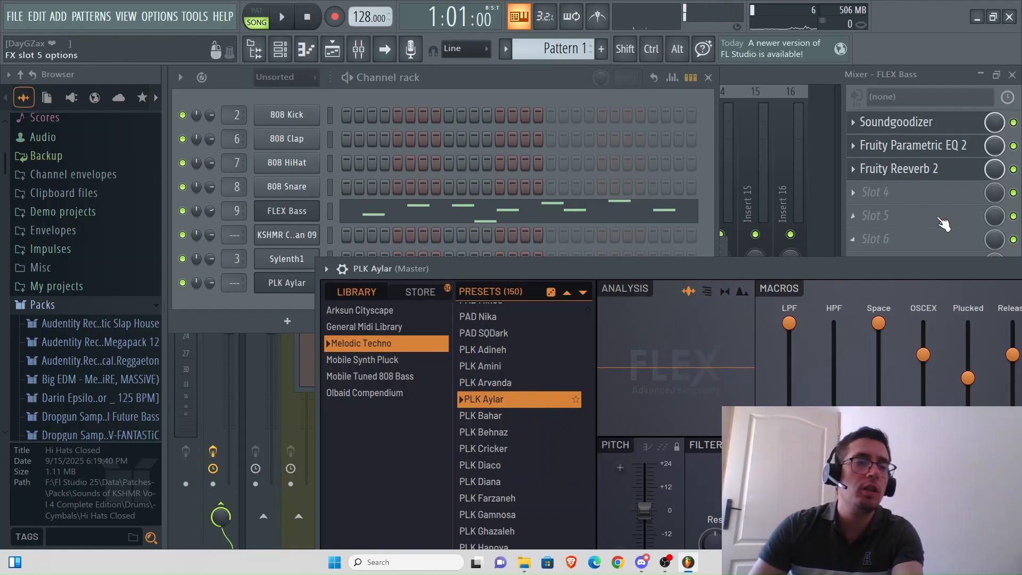
Step: Check the FLEX Bass equalizer and the PLK Aylar channel, and select the empty mixer track Insert 4
left_click(933, 149)
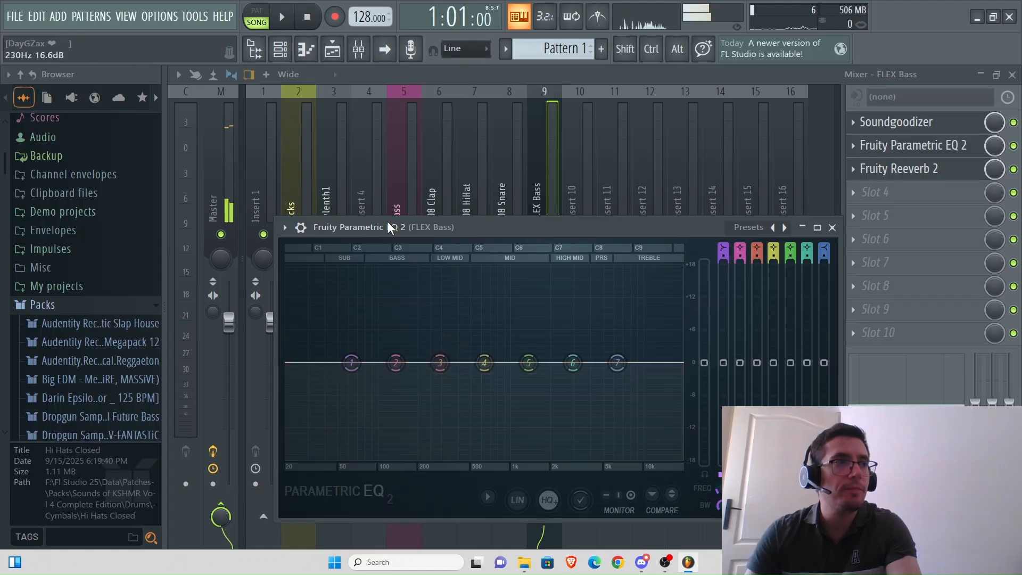
left_click(280, 48)
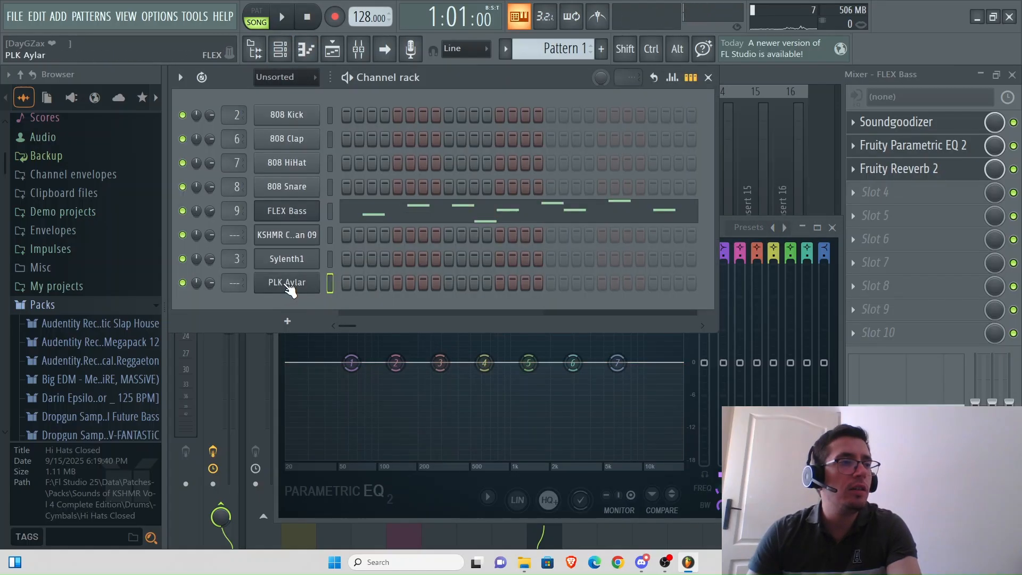
left_click(359, 48)
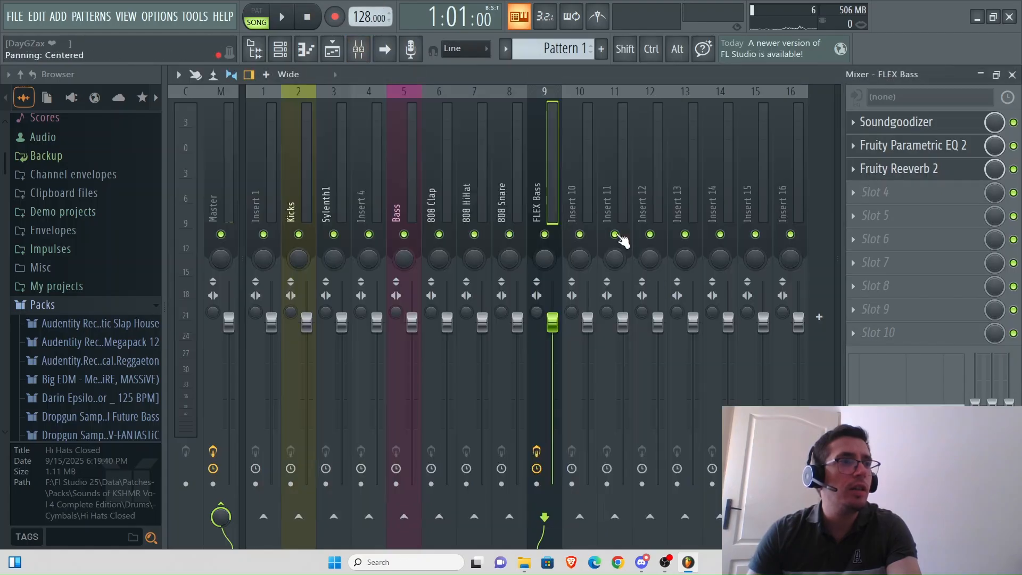
left_click(360, 168)
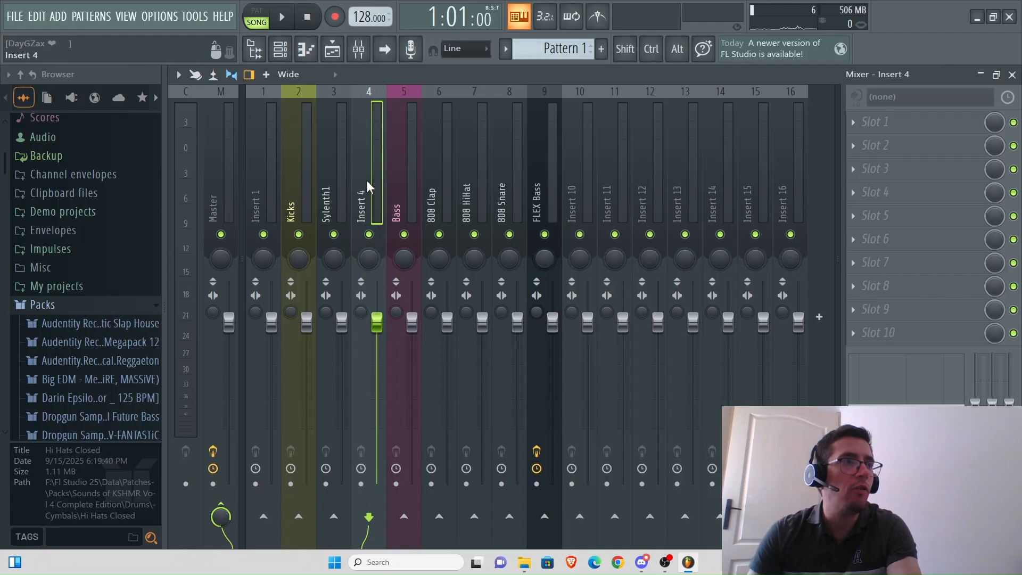
Step: Route the selected channel to mixer track Insert 4
right_click(366, 180)
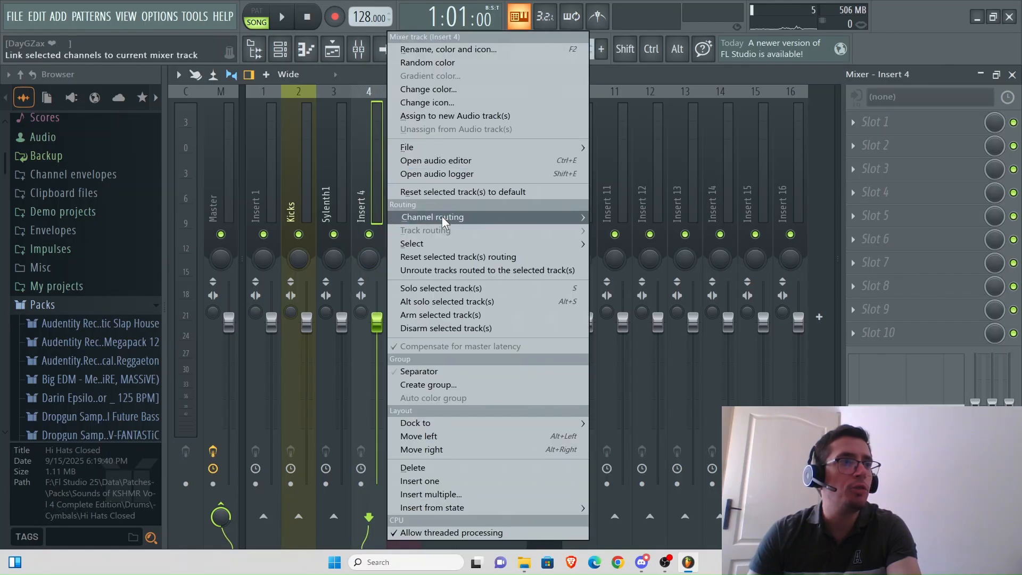
mouse_move(442, 216)
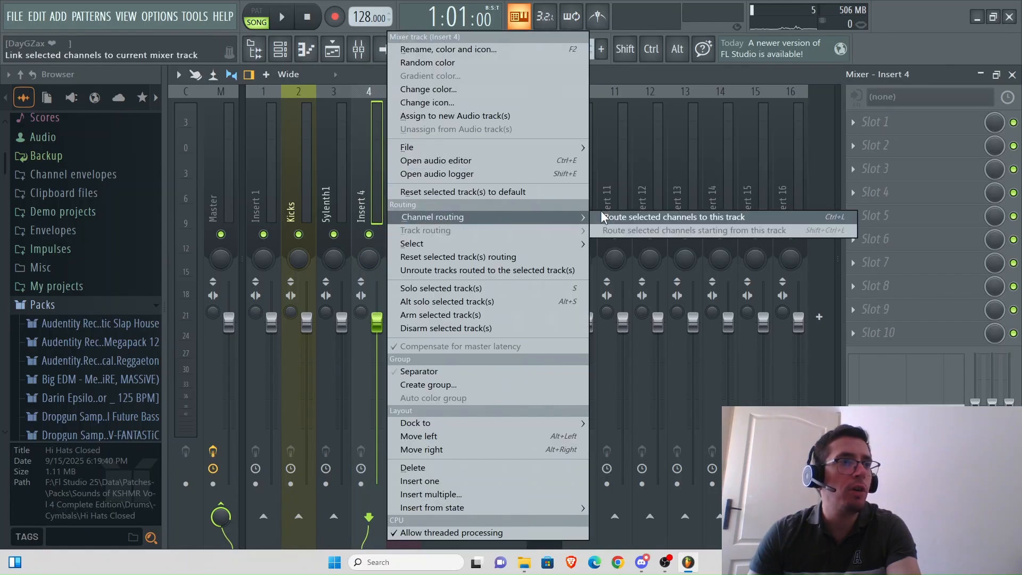
left_click(783, 215)
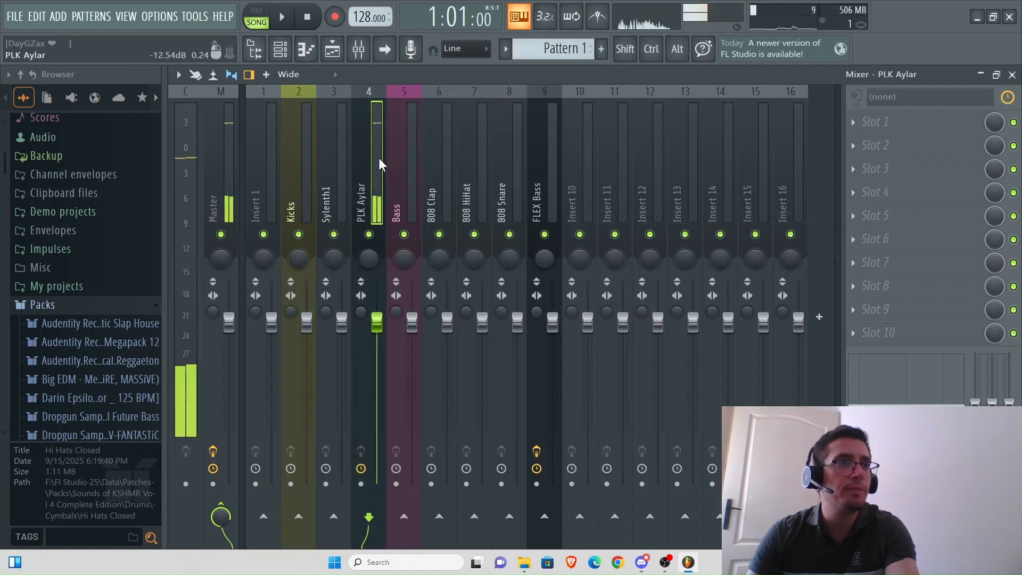
Step: Load Fruity Parametric EQ 2 into effect slot 1 of the PLK Aylar mixer track and play test notes through it
left_click(852, 120)
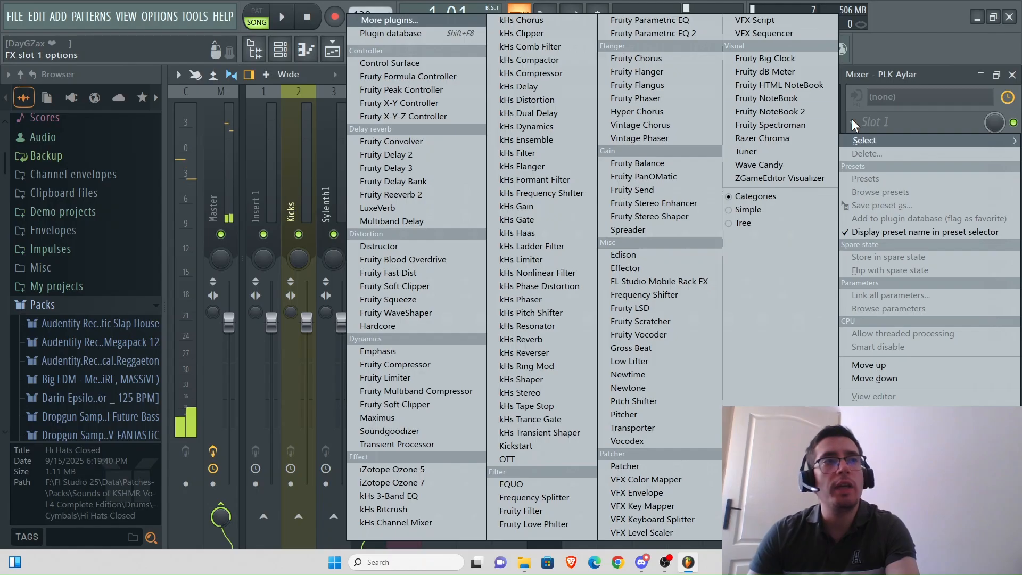
left_click(690, 34)
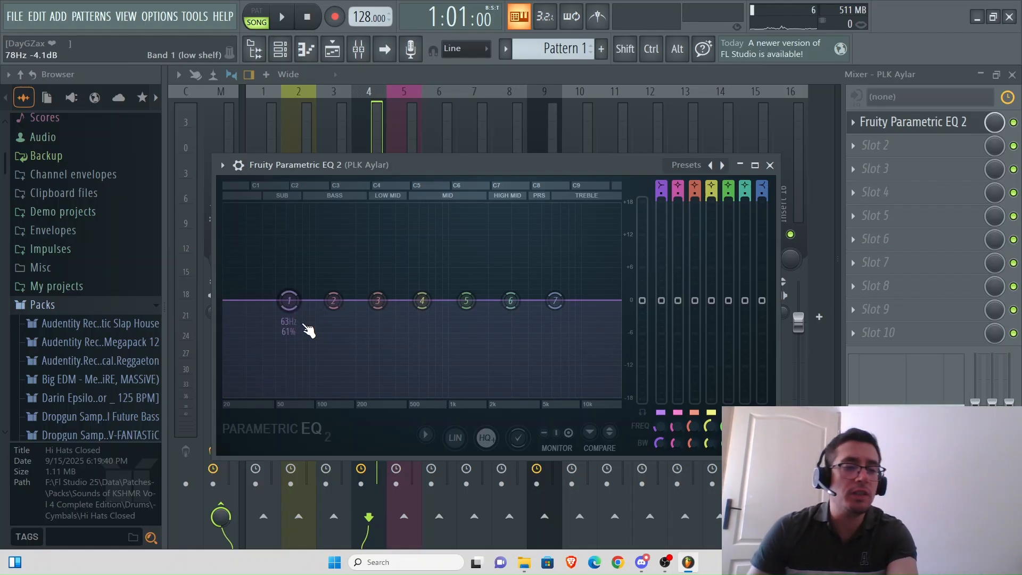
key("z")
key("x")
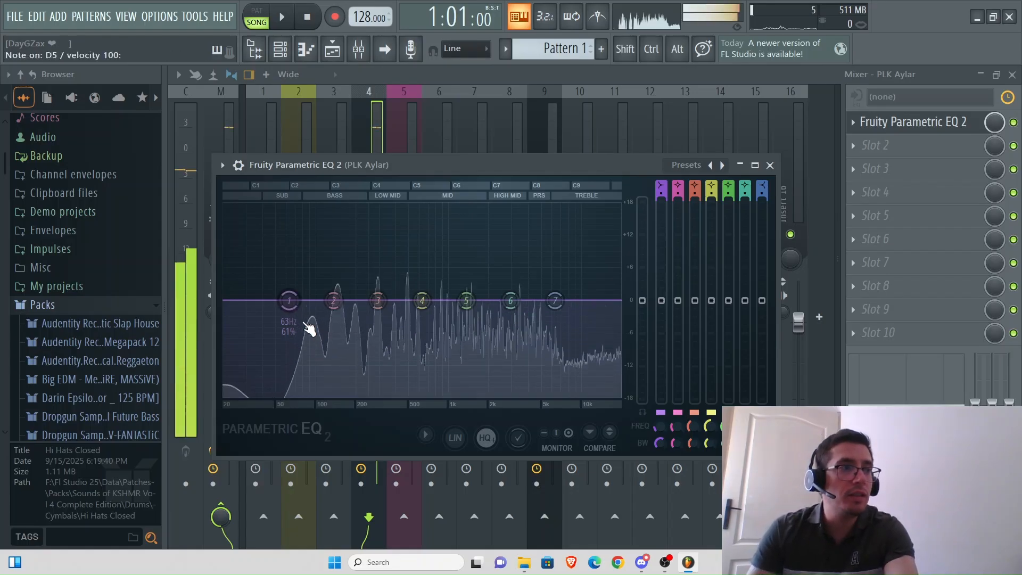
key("z")
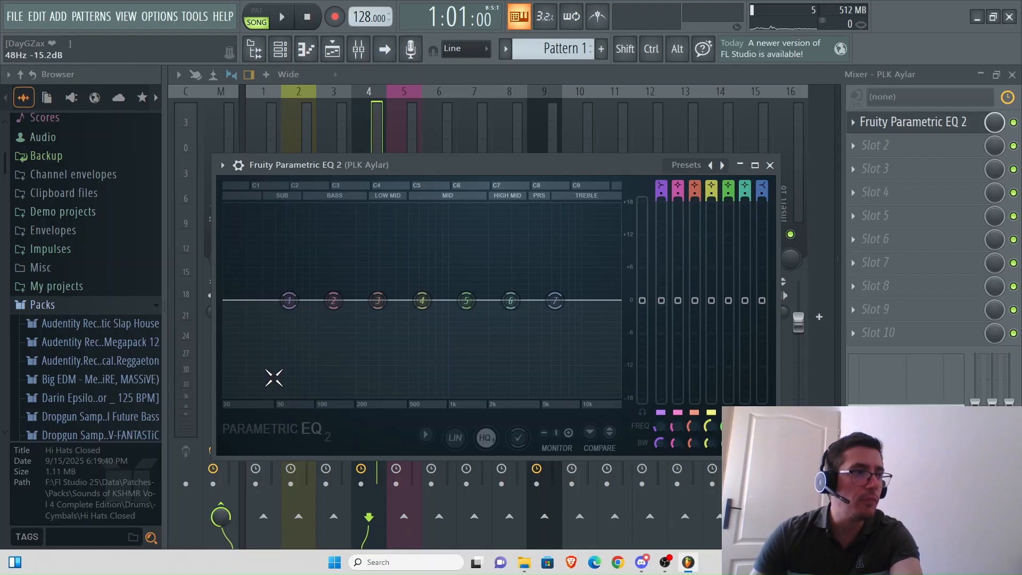
key("space")
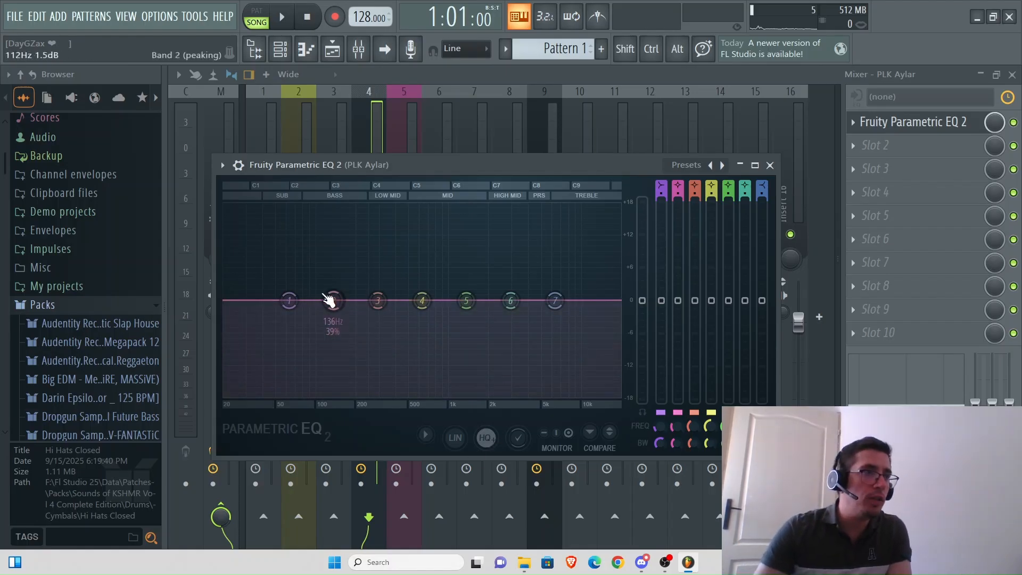
Step: Pull EQ bands 1 and 2 down steeply near 100 Hz and move bands 4 and 5 slightly up into the low mids
left_click_drag(289, 301, 321, 395)
left_click_drag(333, 300, 321, 386)
left_click(421, 301)
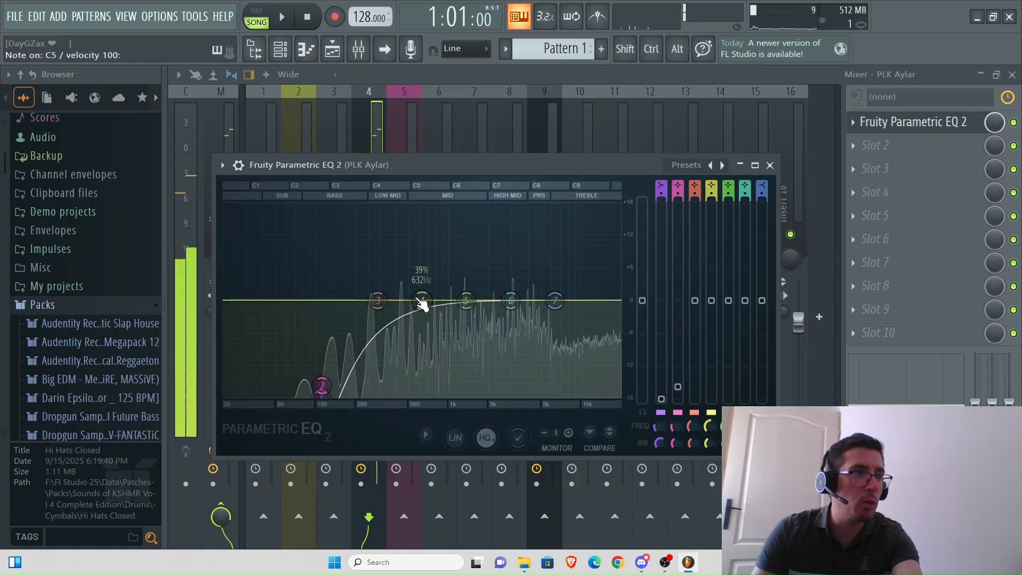
left_click_drag(419, 301, 378, 288)
left_click_drag(466, 300, 371, 292)
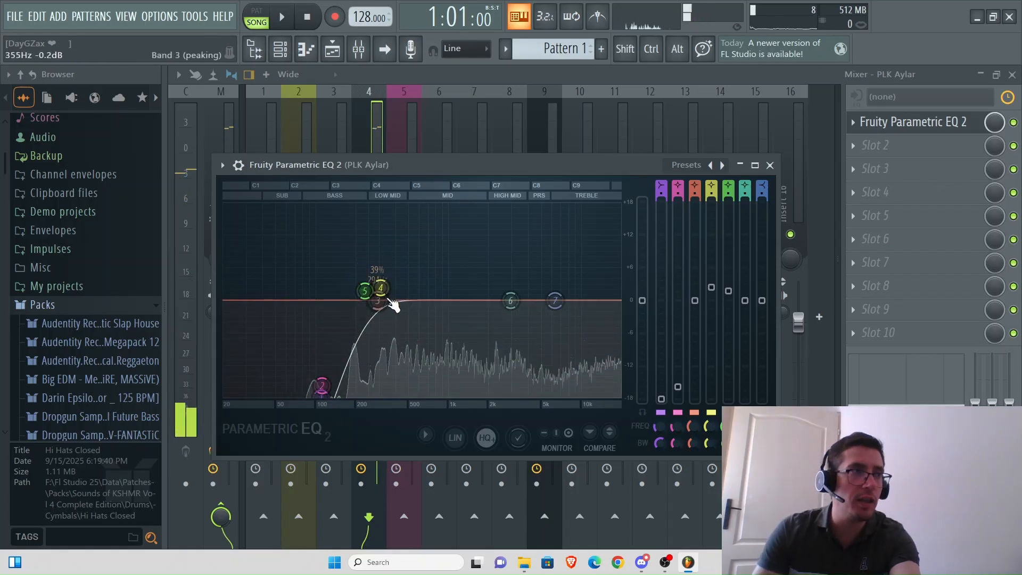
Step: Apply the EQ preset 20Hz + 18kHz cut and raise its low-cut frequency to about 110 Hz
left_click(223, 167)
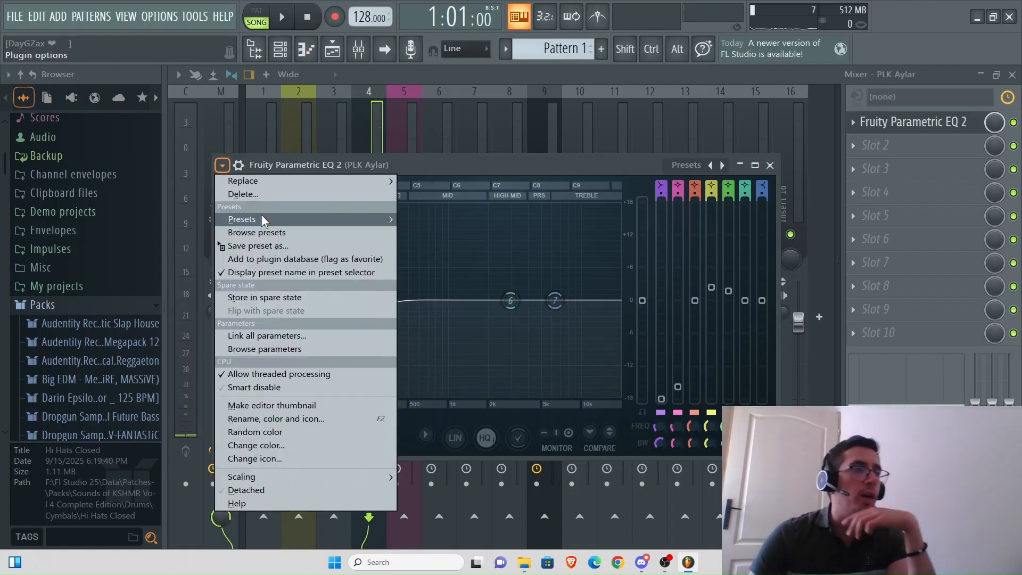
mouse_move(257, 219)
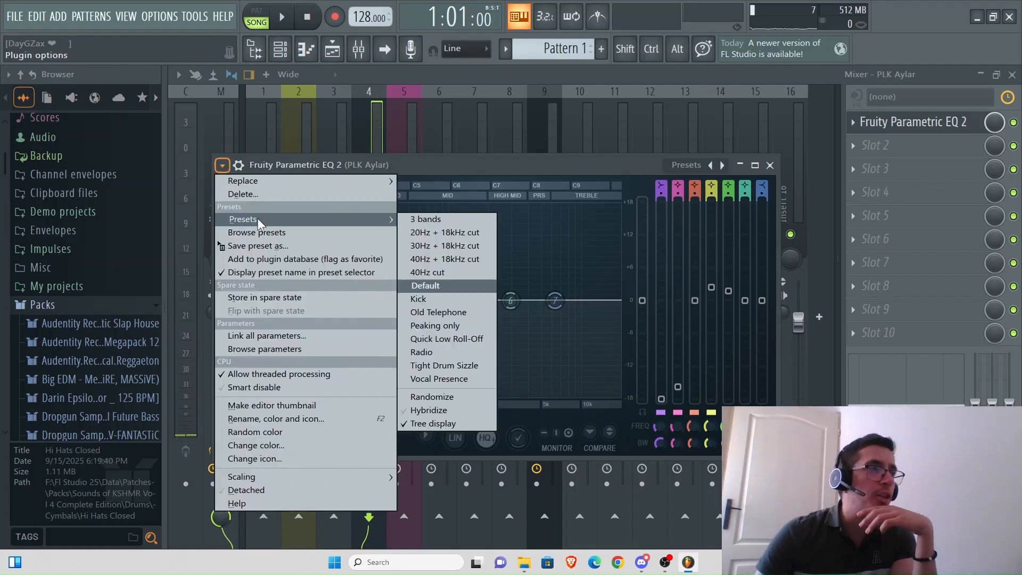
left_click(470, 235)
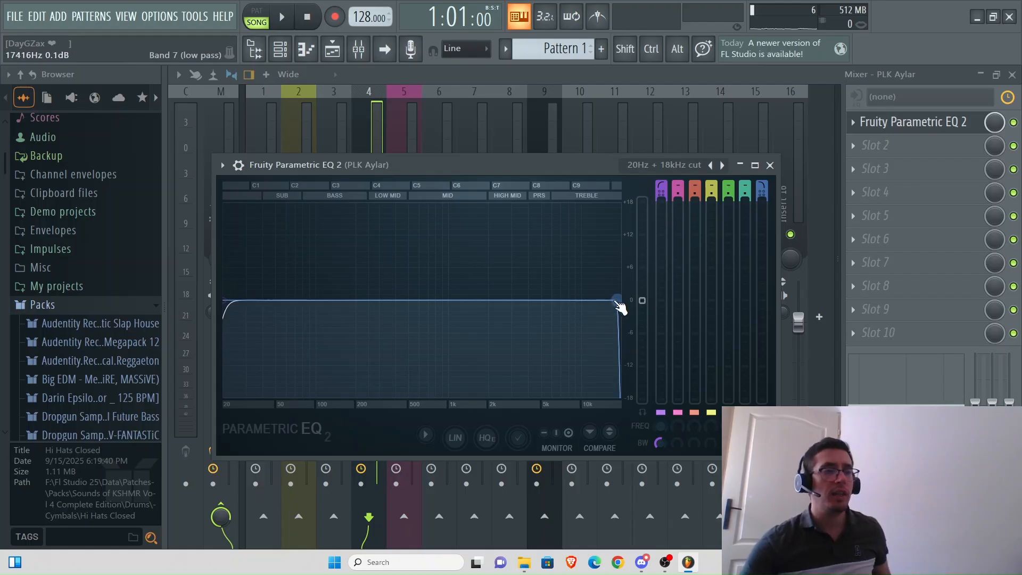
mouse_move(225, 300)
left_mouse_down()
mouse_move(361, 300)
mouse_move(224, 300)
left_mouse_up()
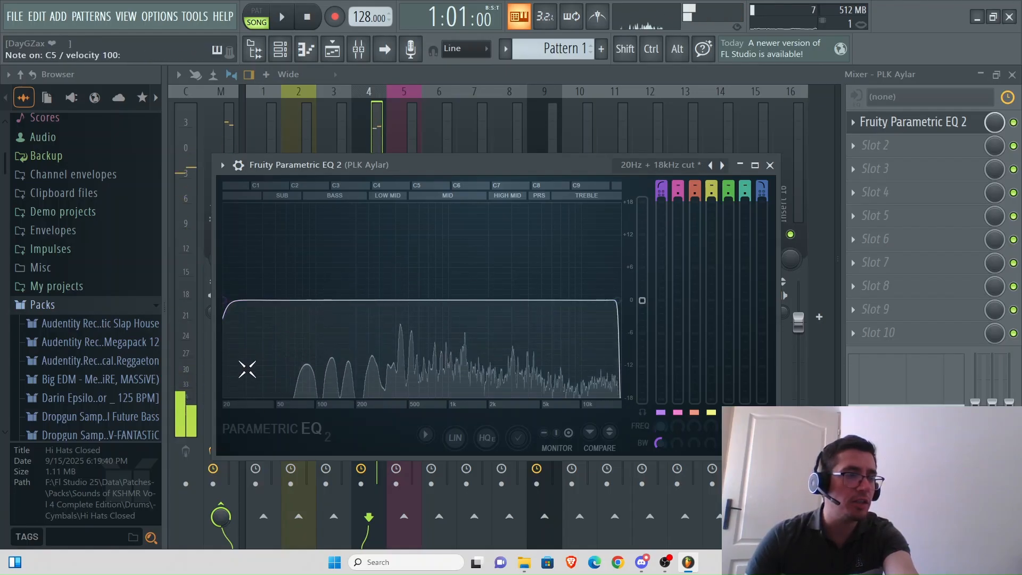
left_click_drag(224, 300, 322, 300)
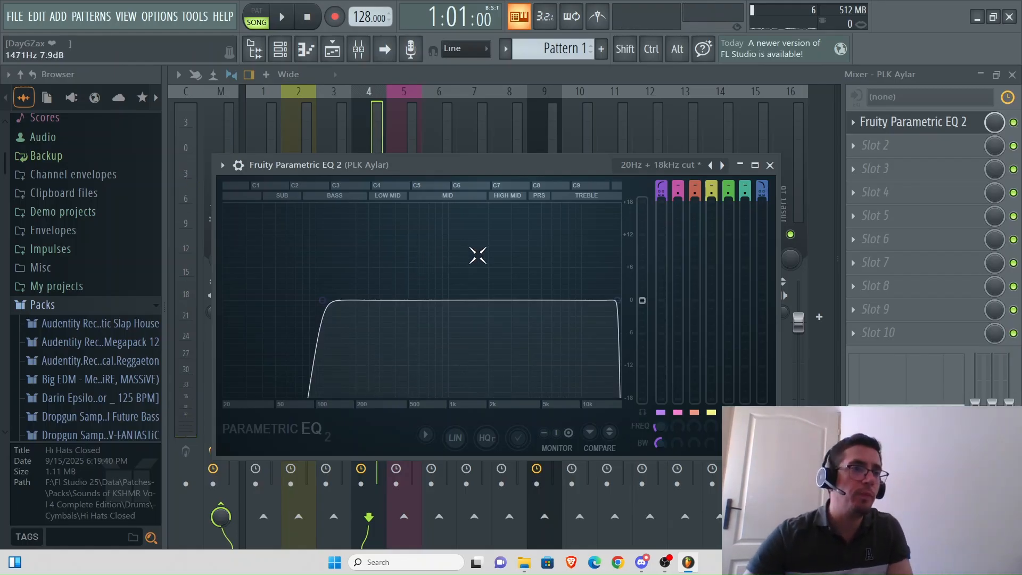
left_click(769, 165)
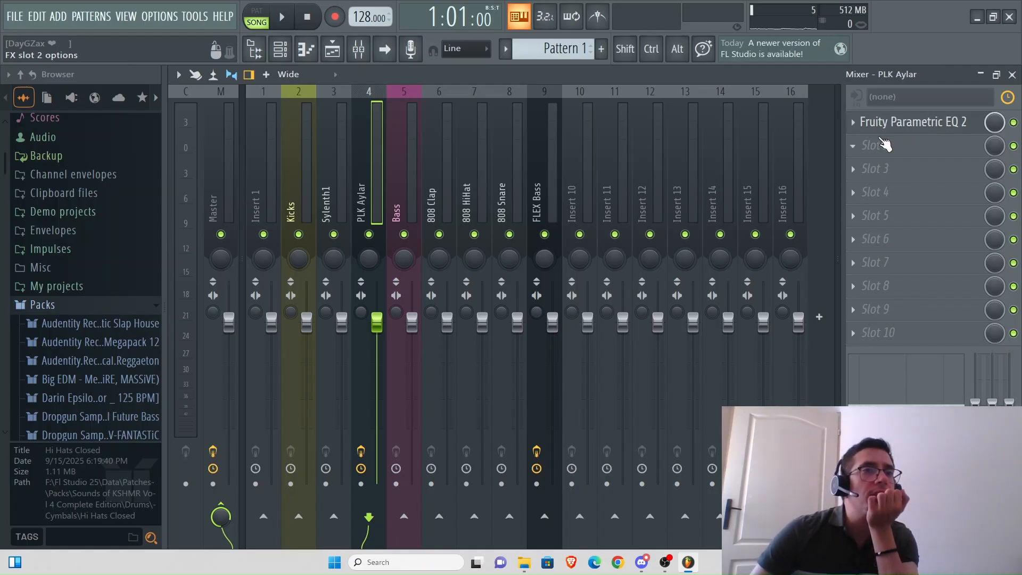
Step: Load Fruity Delay 2 into effect slot 2 of the PLK Aylar track and play notes to hear the delay
left_click(855, 151)
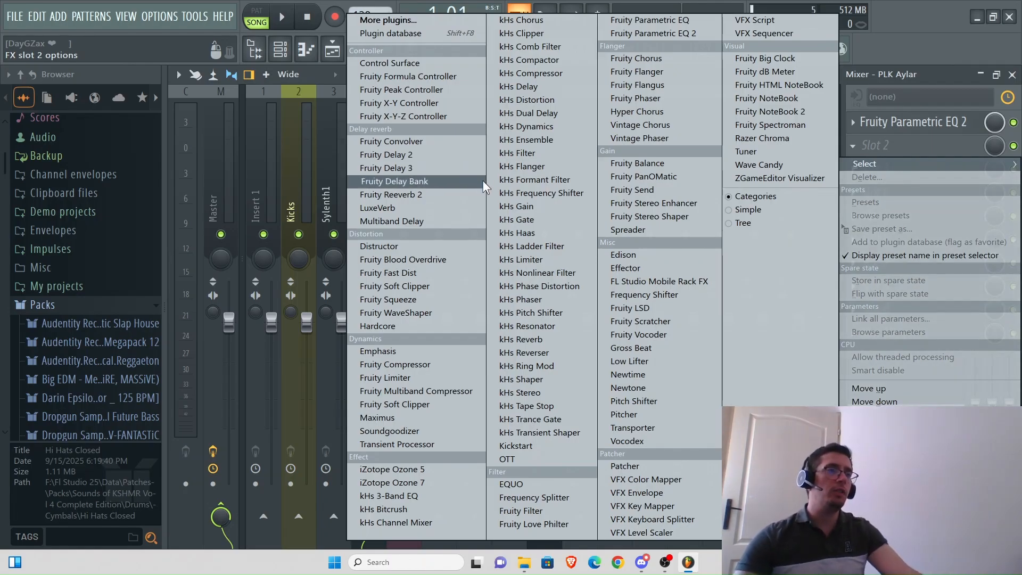
left_click(406, 155)
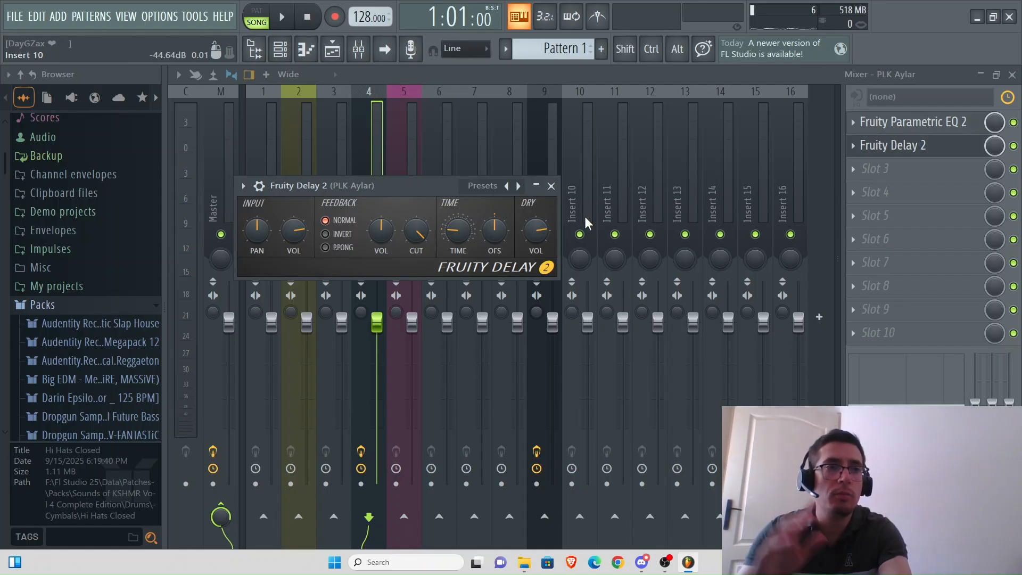
key("z")
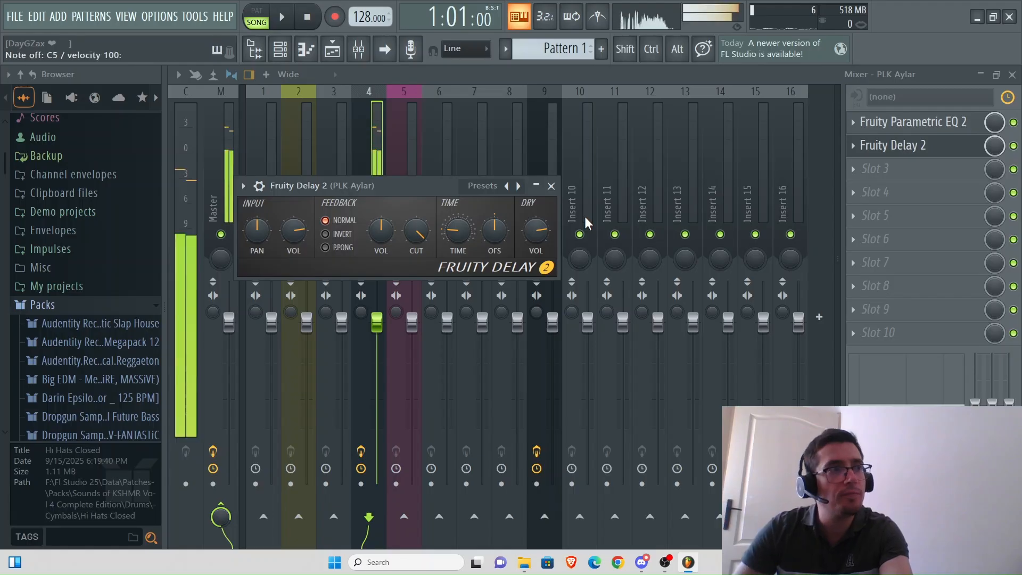
key("b")
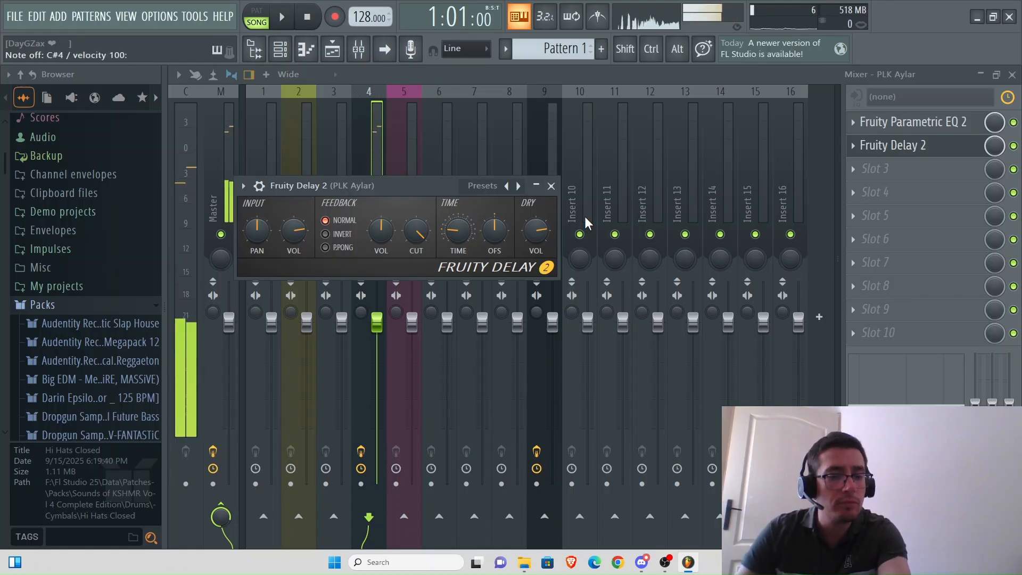
key("z")
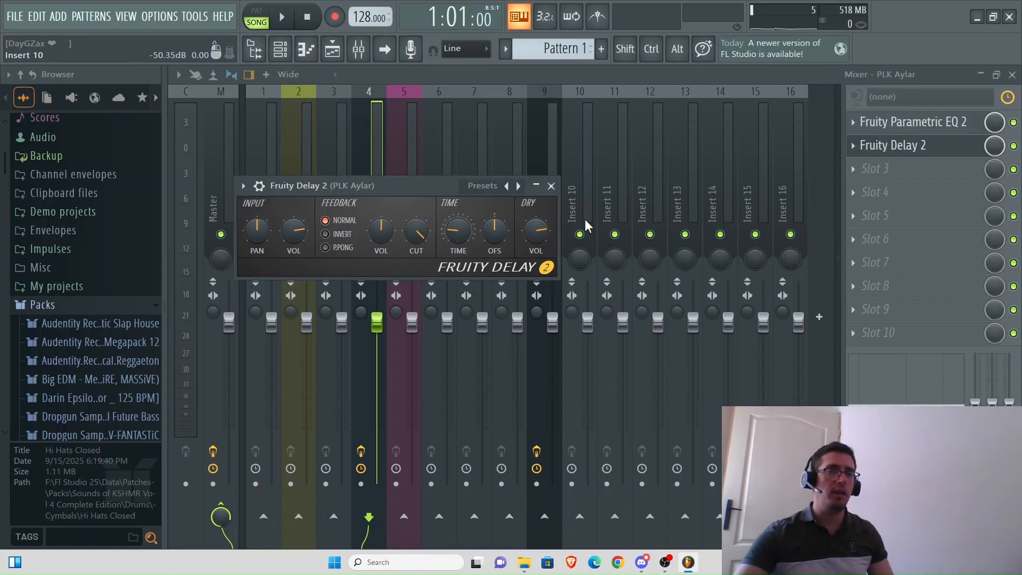
Step: Load Fruity Filter into effect slot 3 of the PLK Aylar track and raise its low pass and high pass to maximum
left_click(852, 168)
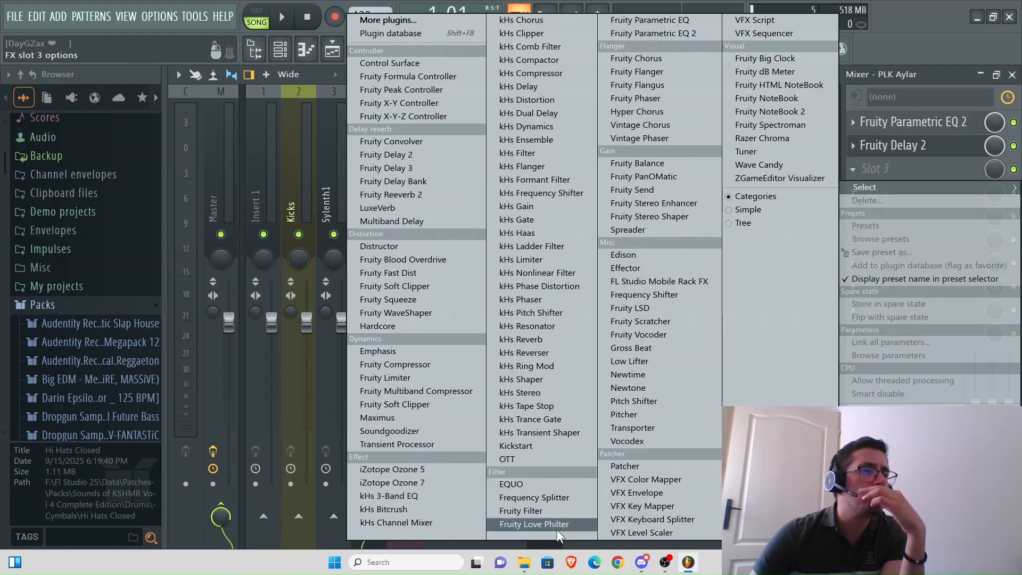
left_click(551, 511)
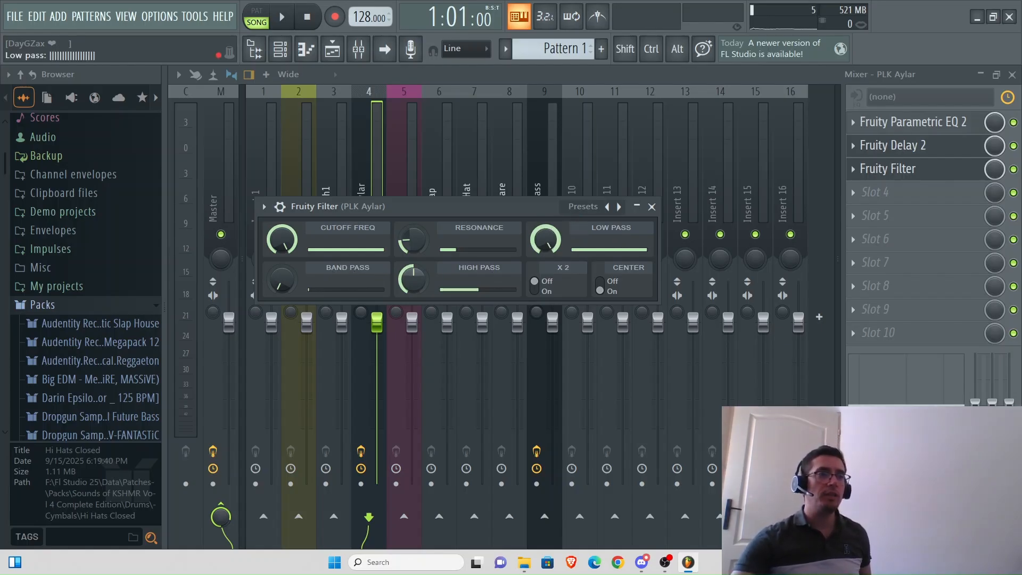
left_click_drag(545, 239, 545, 200)
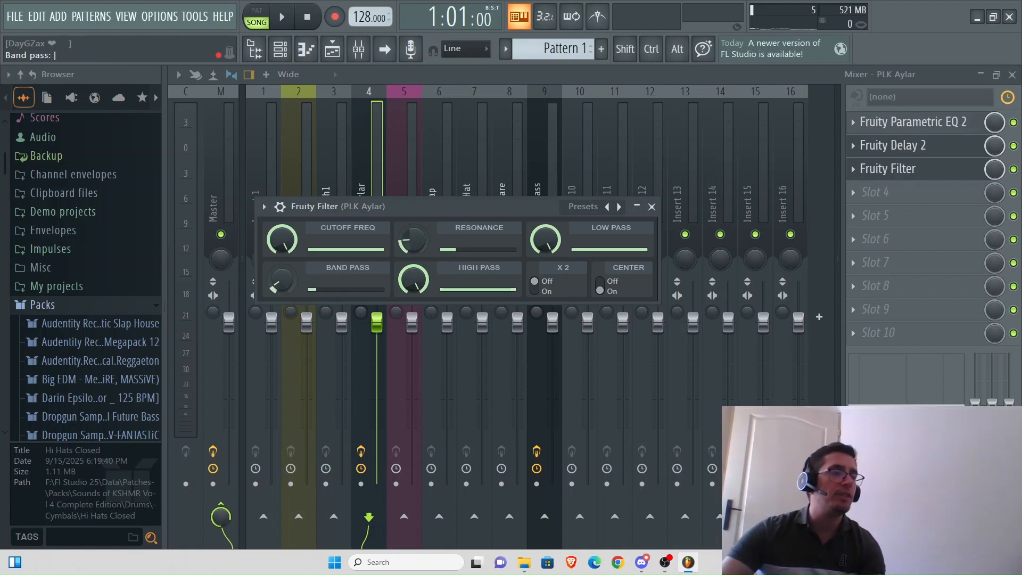
Step: Set the low cut in Fruity Parametric EQ 2 to about 70 Hz and the high cut to slightly above 5 kHz
left_click(947, 121)
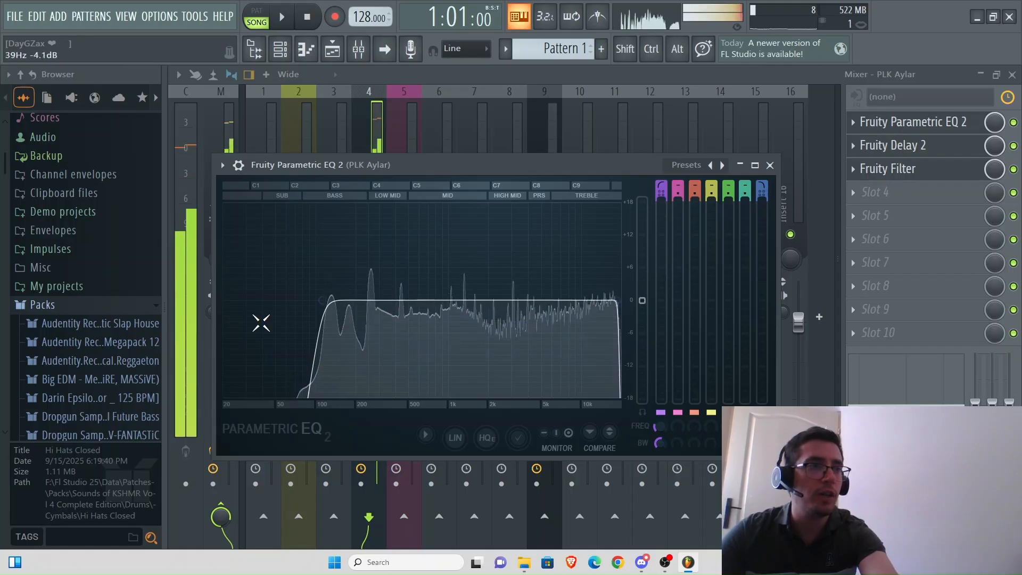
left_click_drag(330, 291, 307, 324)
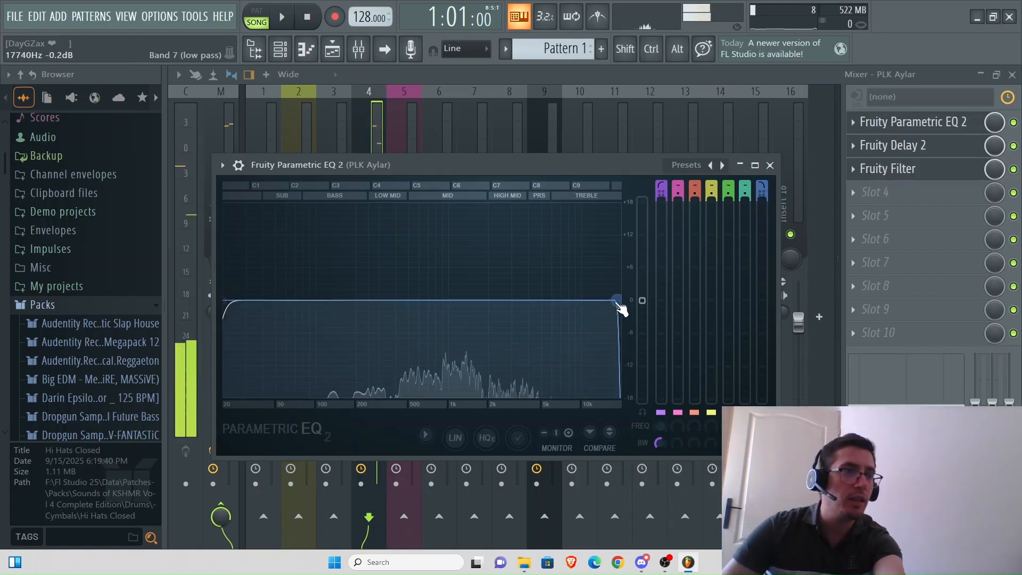
left_click_drag(229, 300, 296, 300)
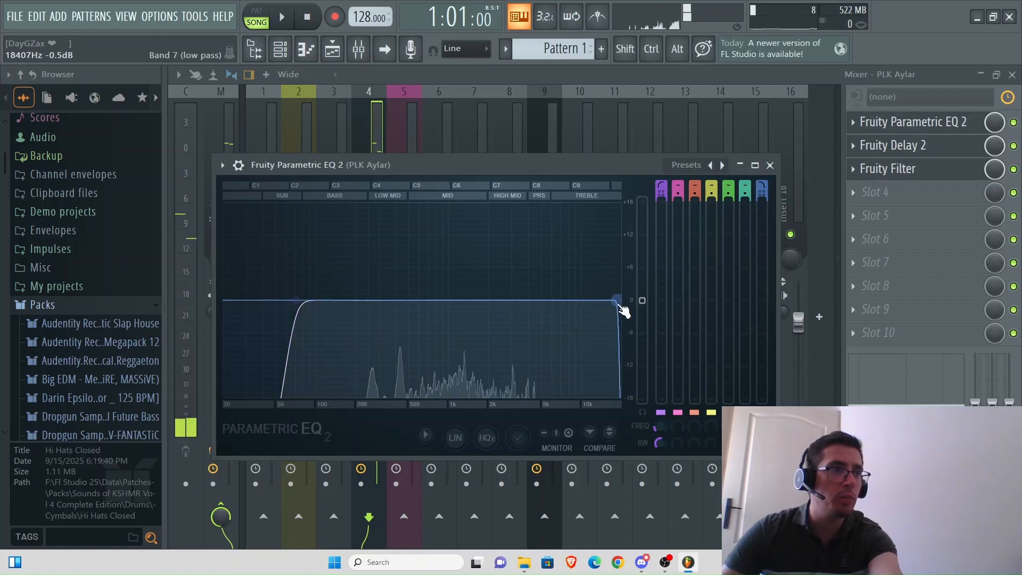
left_click_drag(617, 300, 546, 301)
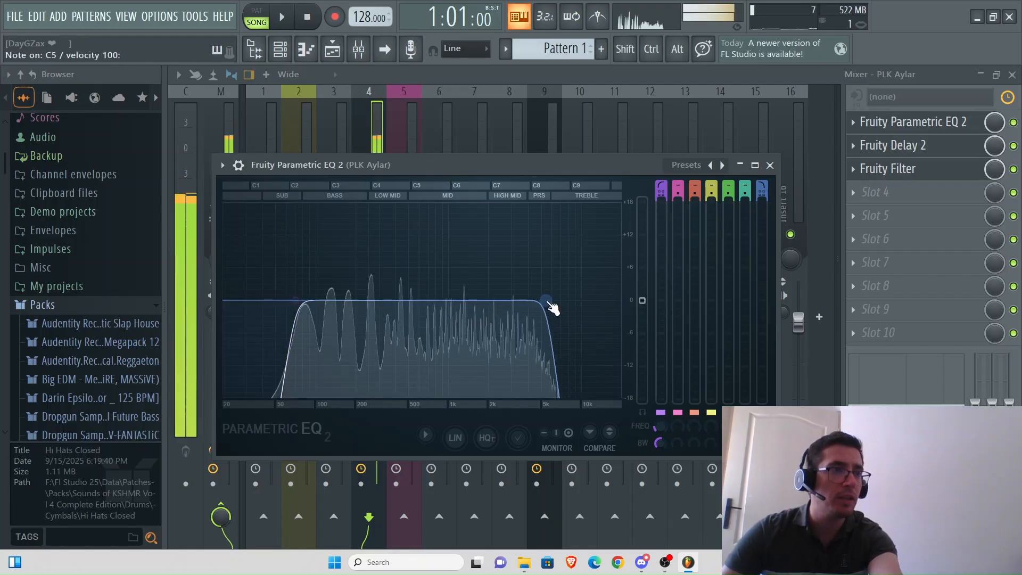
left_click(771, 165)
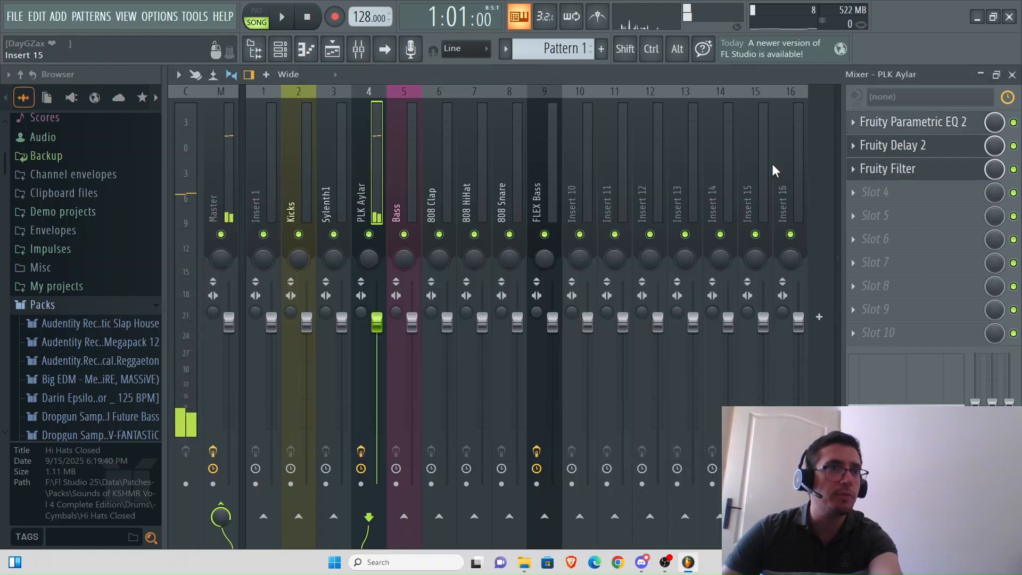
Step: Sweep Fruity Filter's cutoff frequency and turn its cutoff, low pass, band pass and high pass down to minimum
left_click(926, 173)
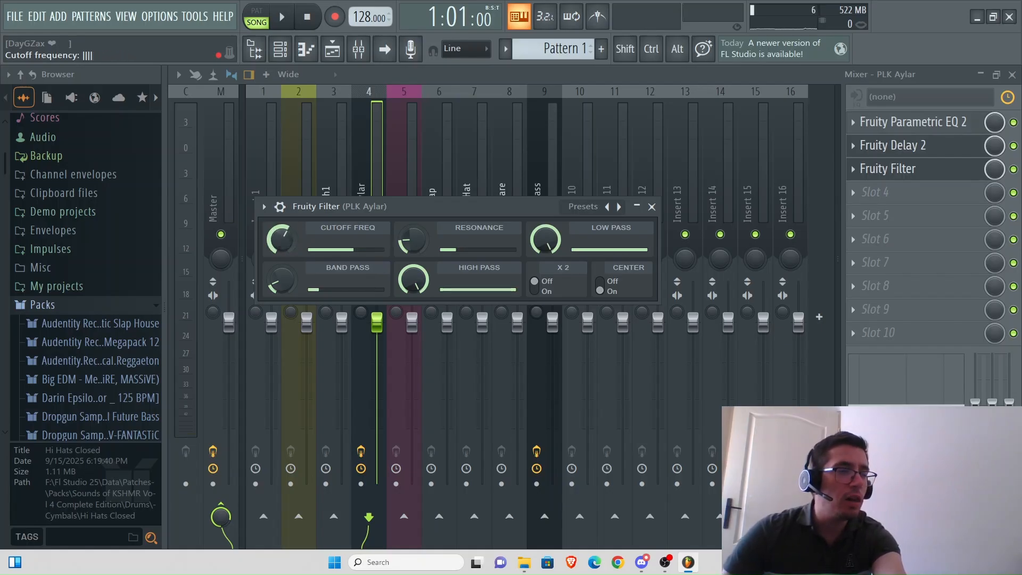
left_click_drag(281, 240, 281, 271)
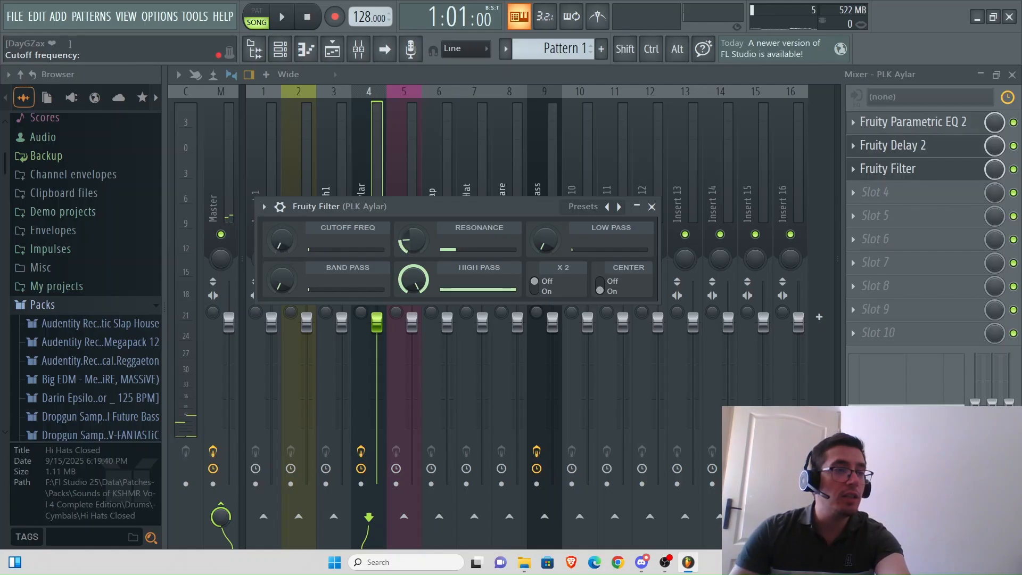
mouse_move(281, 241)
left_mouse_down()
mouse_move(281, 208)
mouse_move(281, 227)
left_mouse_up()
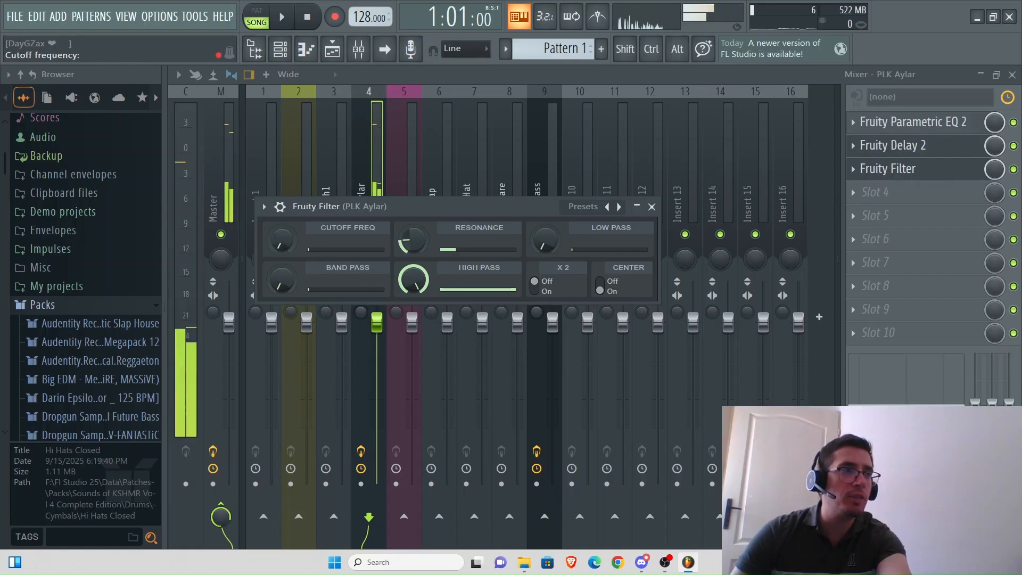
left_click_drag(282, 239, 281, 176)
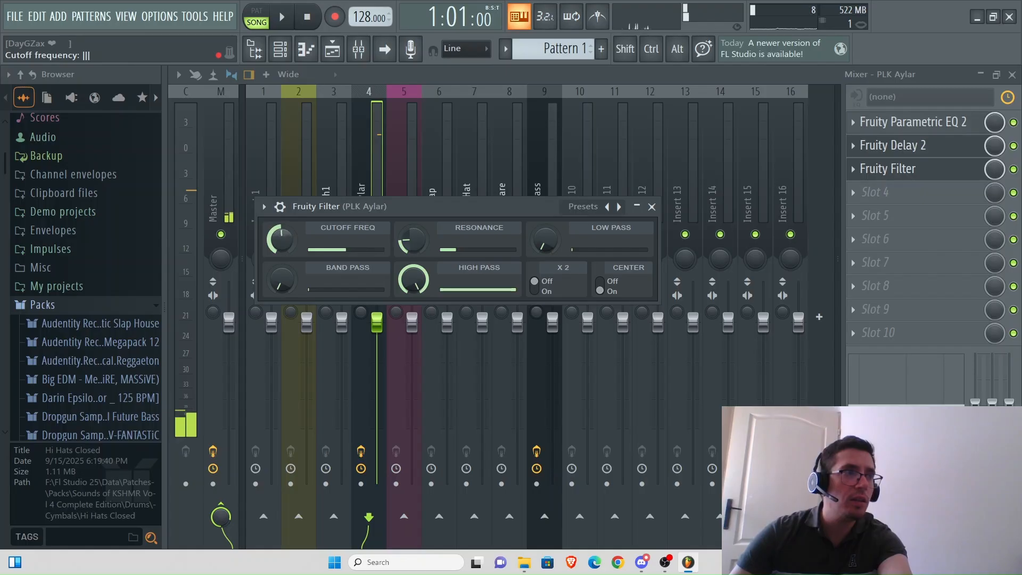
left_click_drag(281, 240, 281, 298)
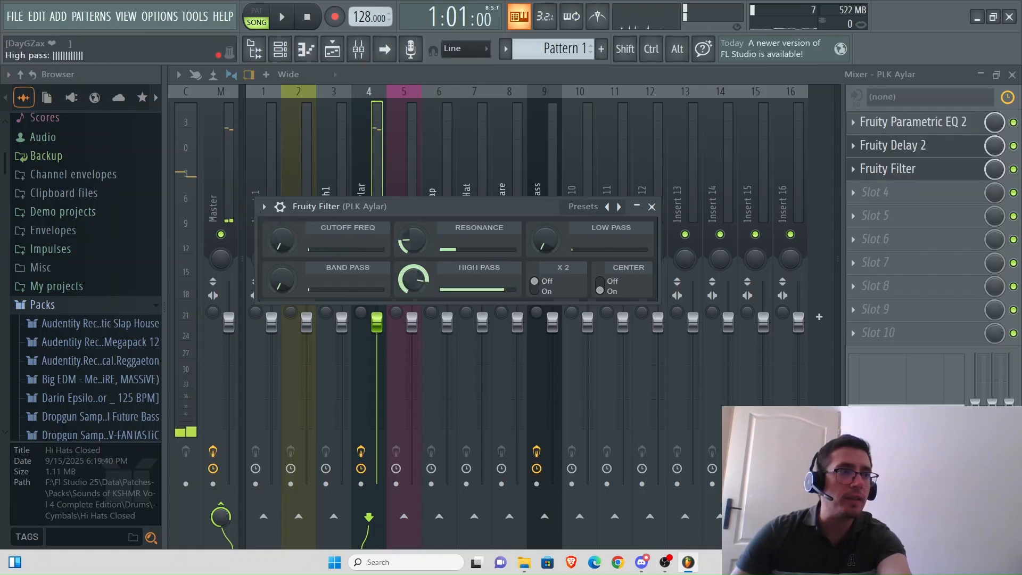
left_click_drag(414, 278, 413, 327)
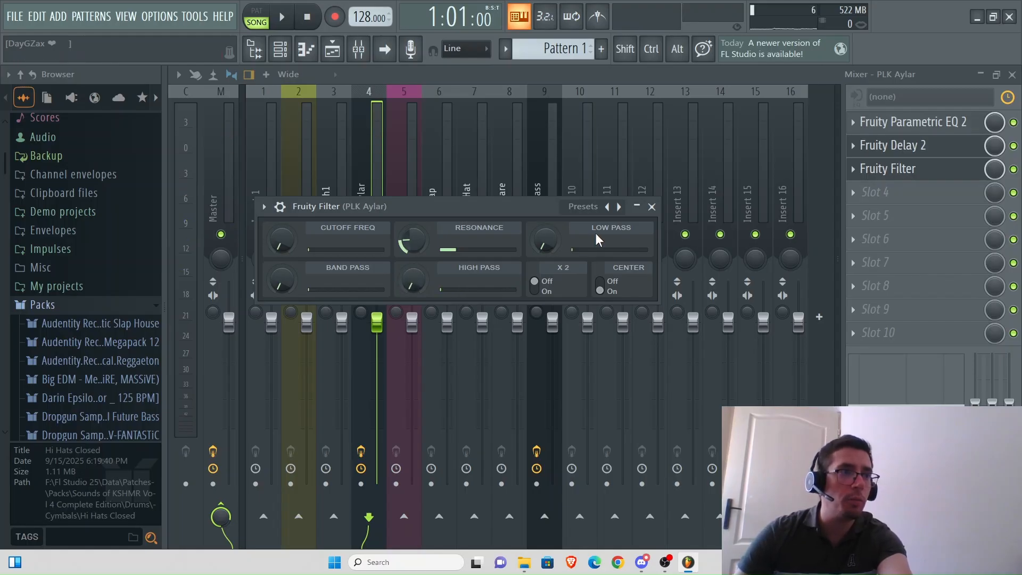
Step: Raise Fruity Filter's low pass to maximum and play notes with the cutoff frequency at minimum
left_click_drag(546, 241, 546, 186)
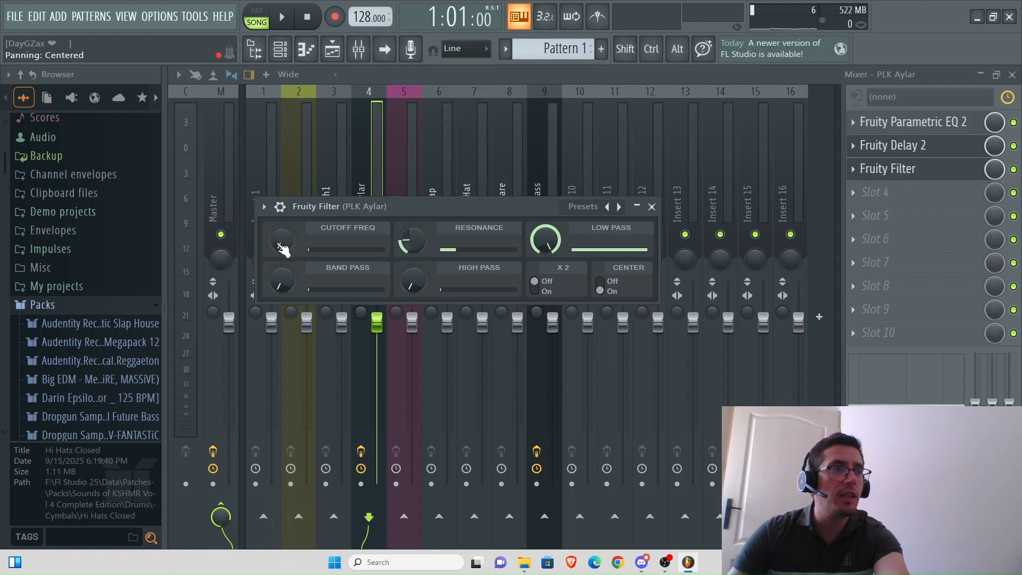
left_click_drag(282, 240, 281, 246)
key("z")
key("z")
key("z")
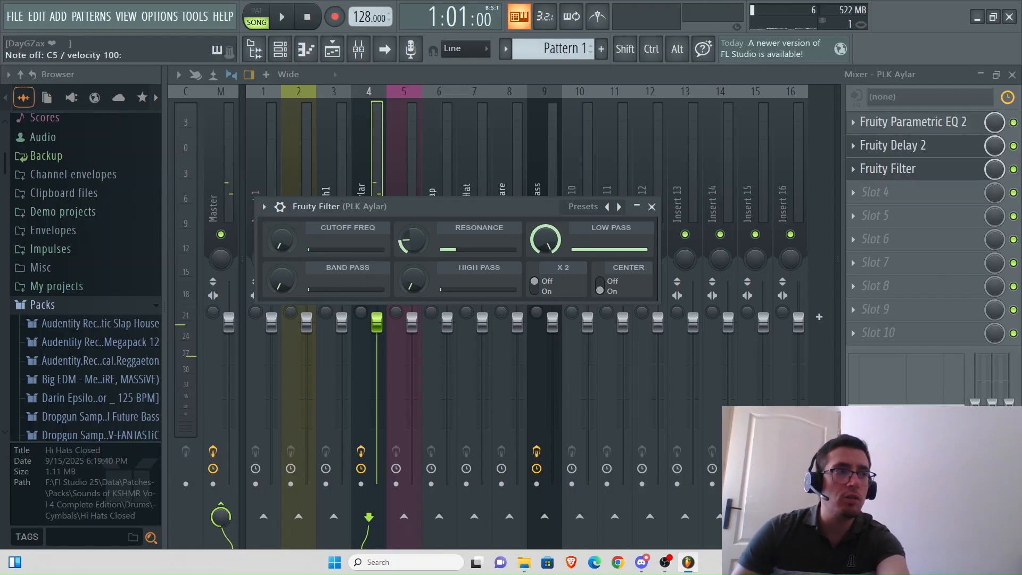
Step: Sweep Fruity Filter's cutoff frequency up while playing notes, and return it to minimum
mouse_move(281, 246)
left_mouse_down()
mouse_move(282, 228)
mouse_move(296, 254)
mouse_move(296, 216)
mouse_move(296, 267)
mouse_move(279, 261)
mouse_move(279, 246)
left_mouse_up()
key("z")
key("z")
key("z")
key("z")
key("z")
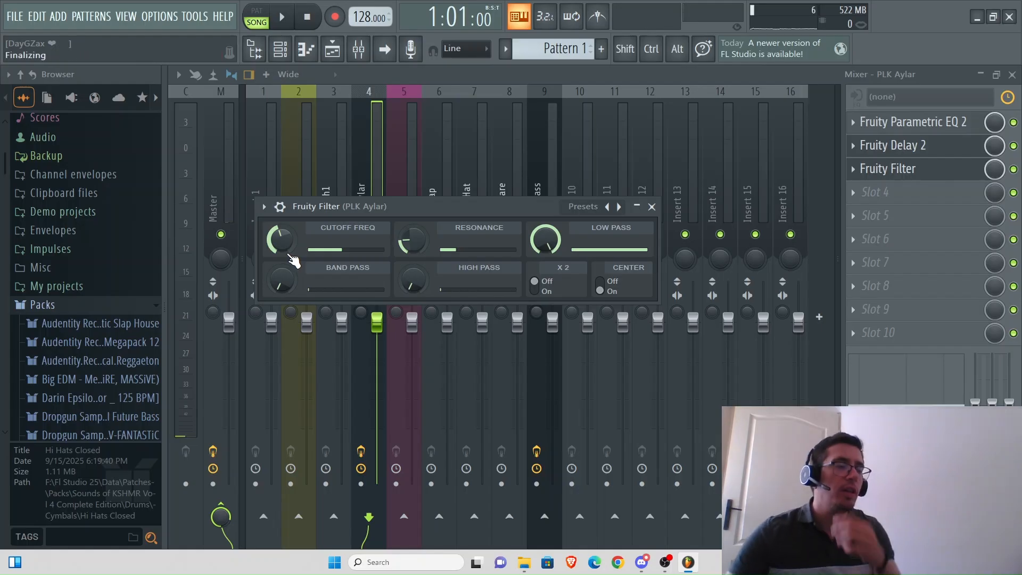
left_click_drag(281, 241, 281, 251)
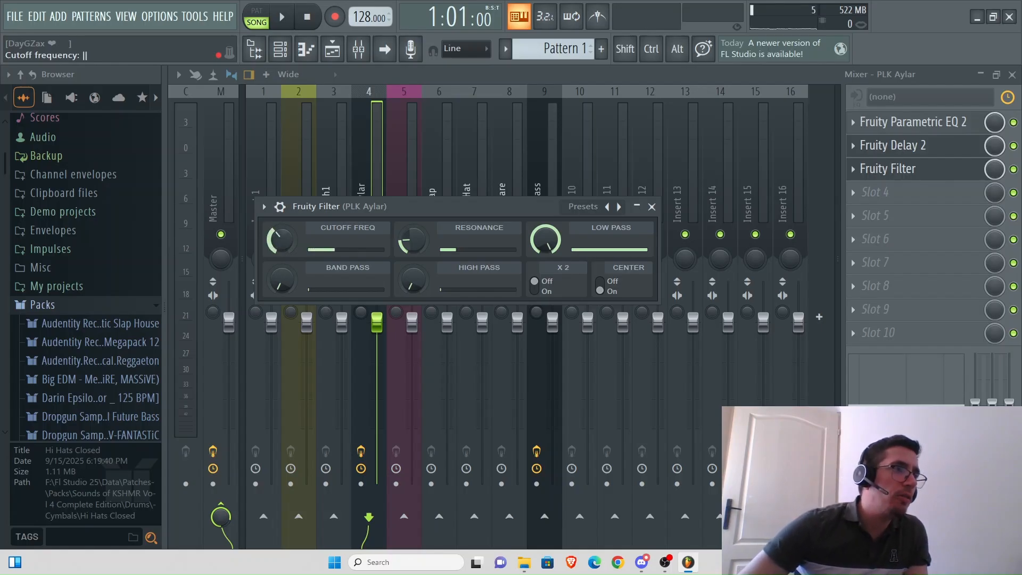
left_click_drag(281, 241, 281, 272)
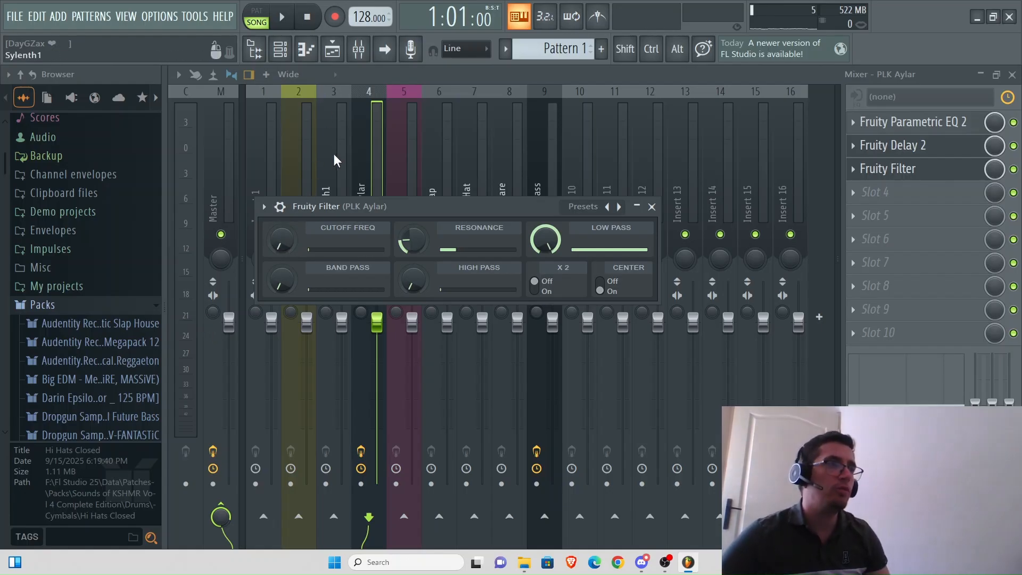
Step: Open the FLEX Bass channel's notes in the piano roll and copy all of them
left_click(334, 50)
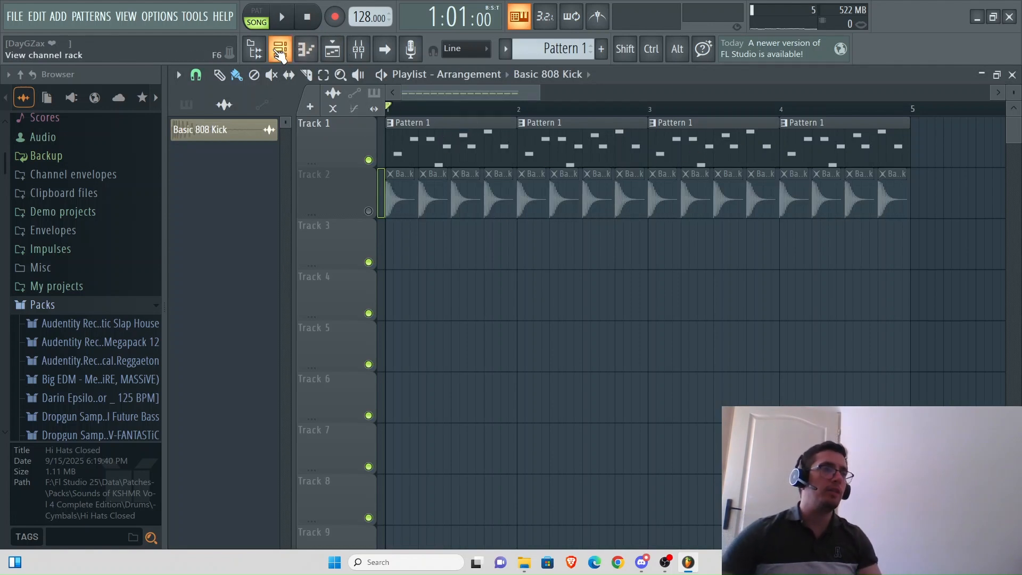
left_click(282, 49)
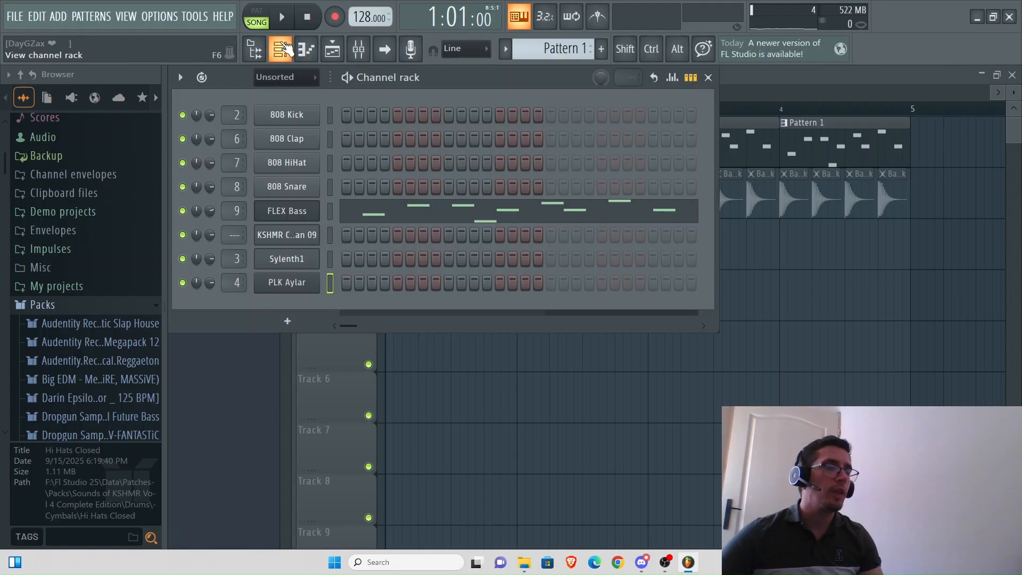
left_click(282, 49)
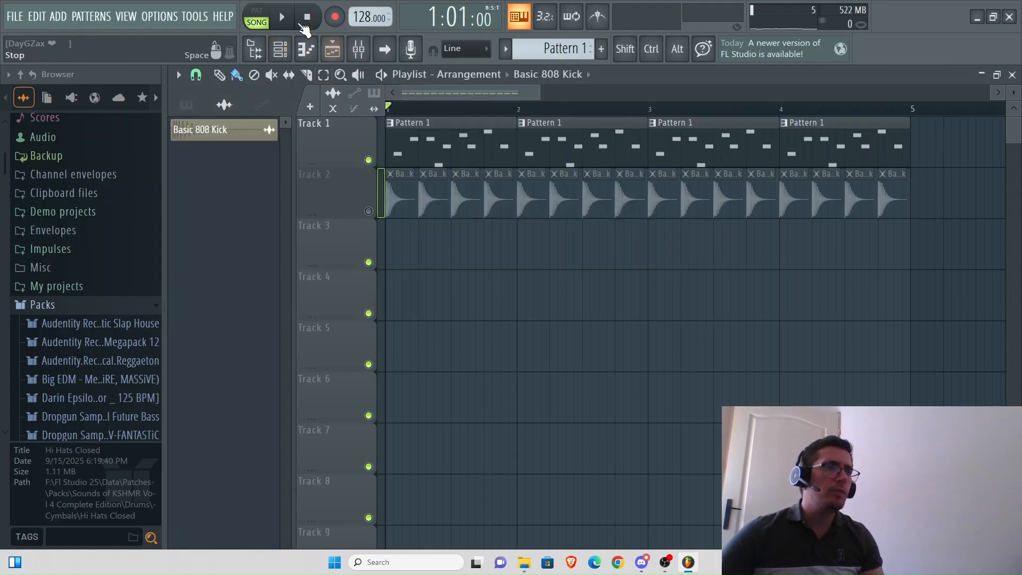
left_click(282, 49)
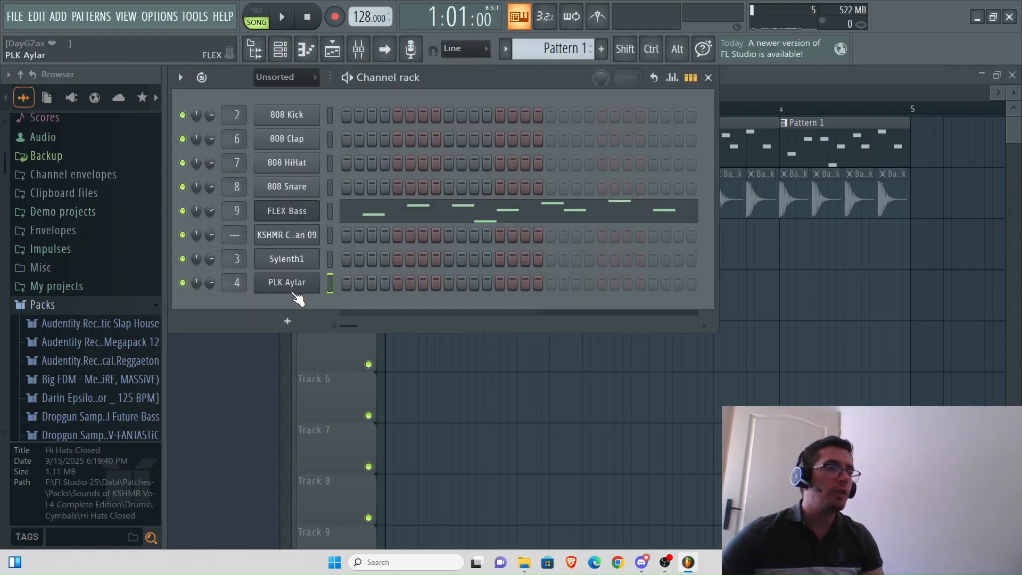
left_click(287, 282)
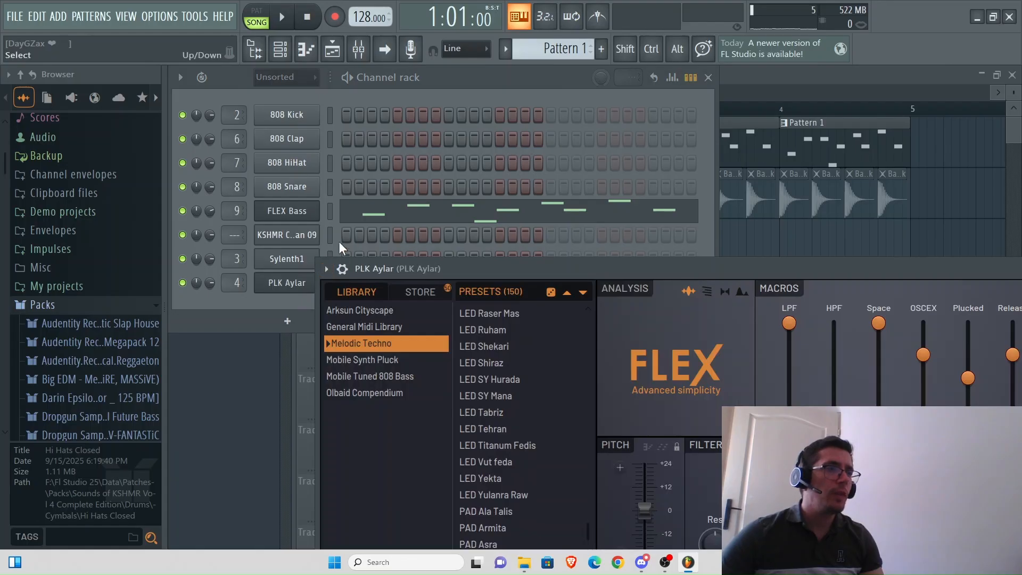
left_click(415, 213)
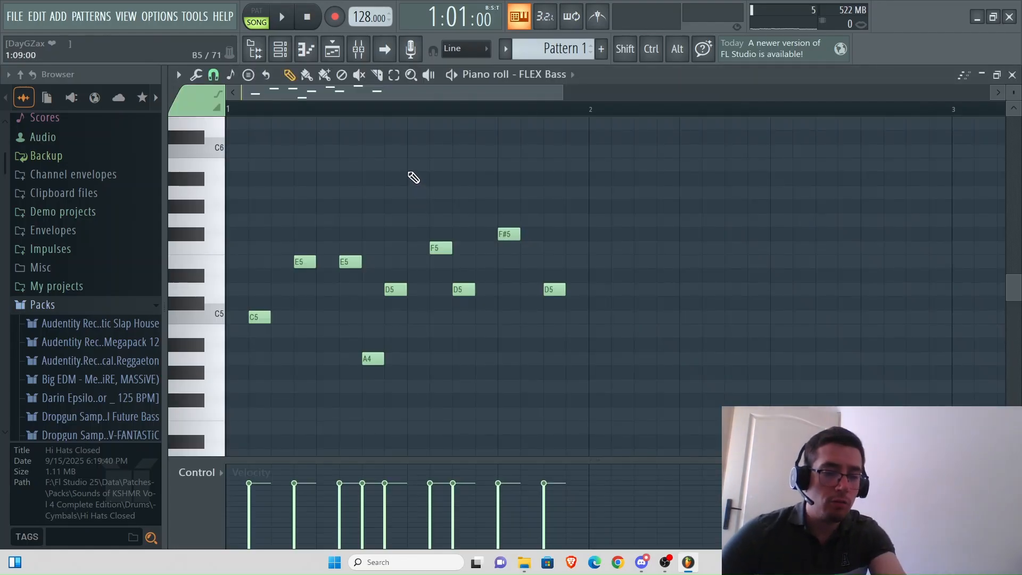
key("ctrl")
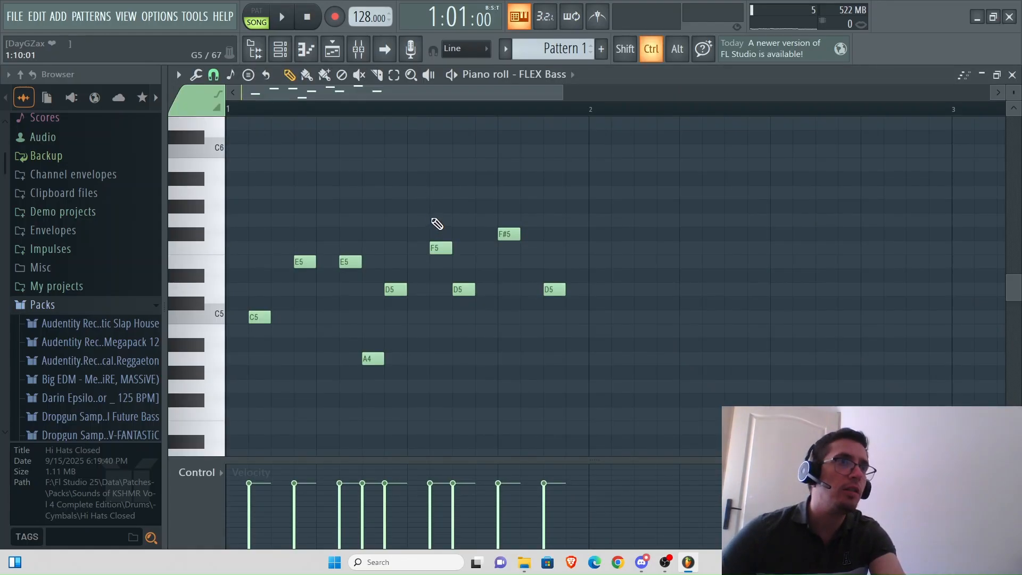
Step: Paste the copied FLEX Bass notes into the PLK Aylar channel's piano roll
left_click(280, 49)
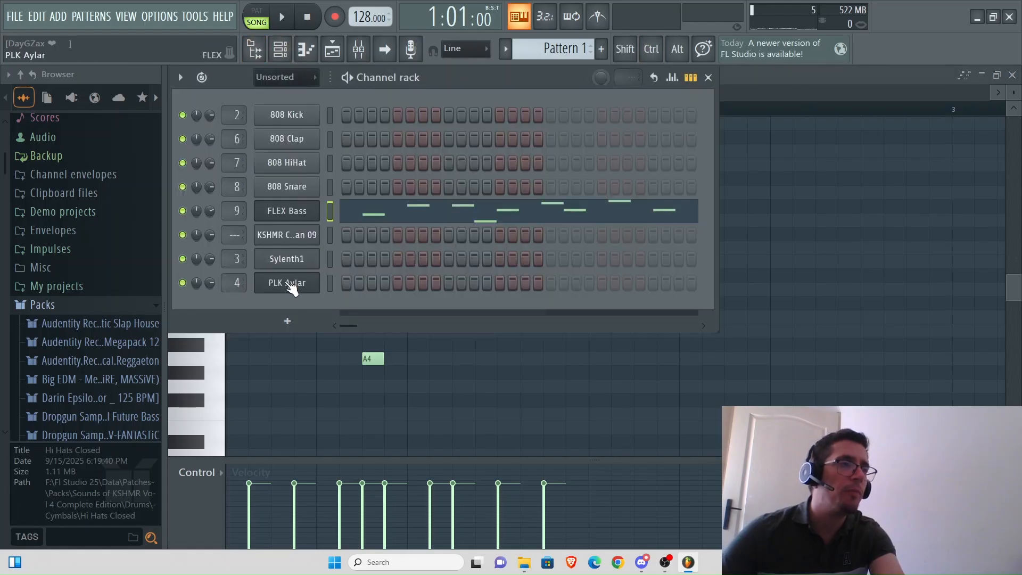
right_click(292, 282)
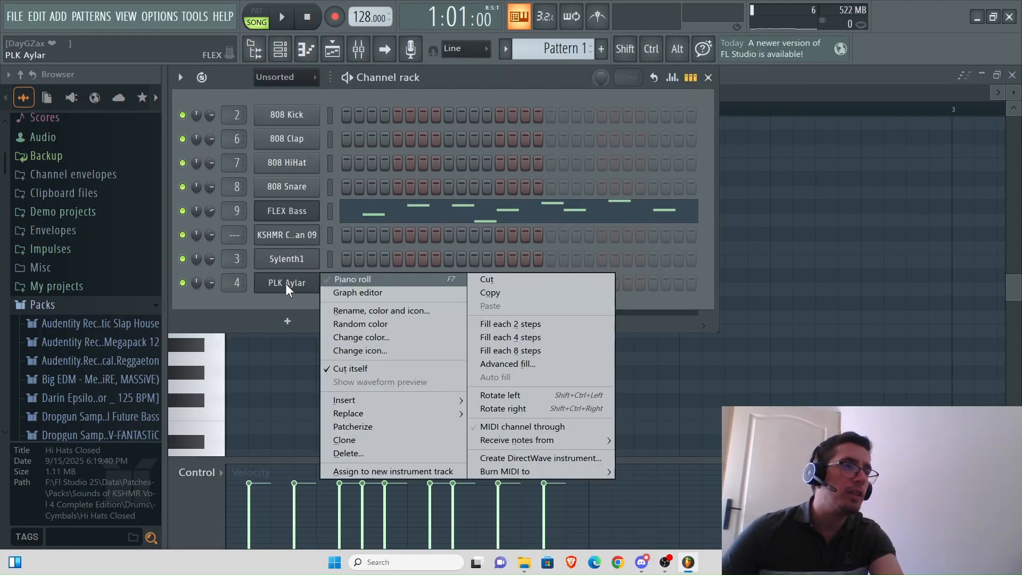
left_click(364, 282)
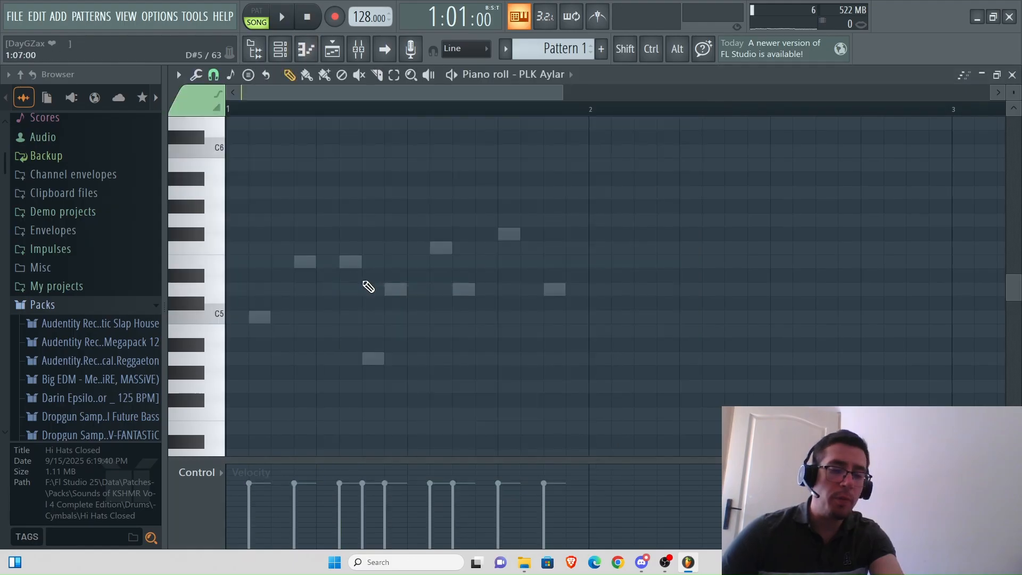
key("ctrl")
key("ctrl+a")
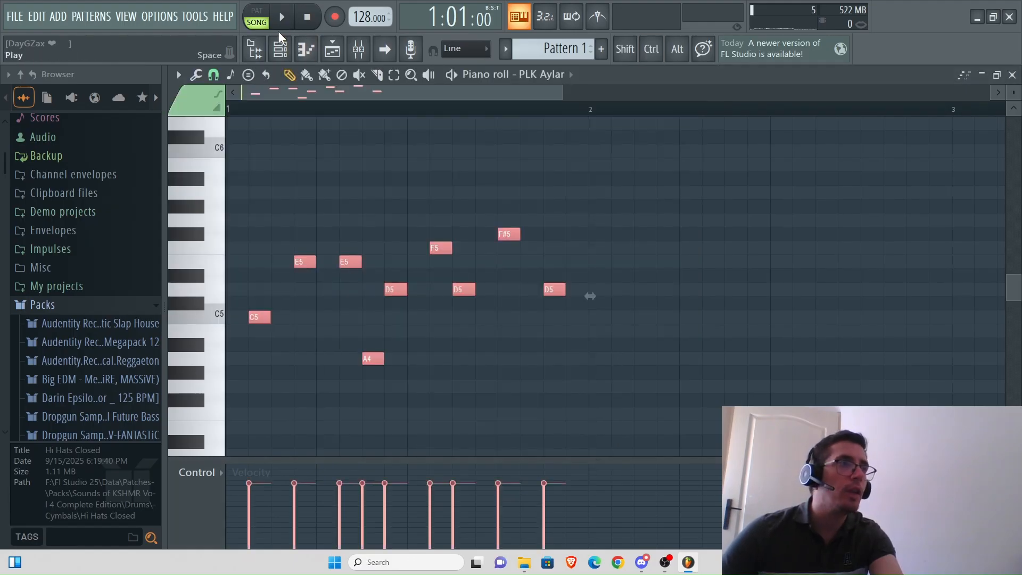
Step: Mute the FLEX Bass channel and briefly play the song to hear the PLK Aylar melody
key("F6")
left_click(182, 210)
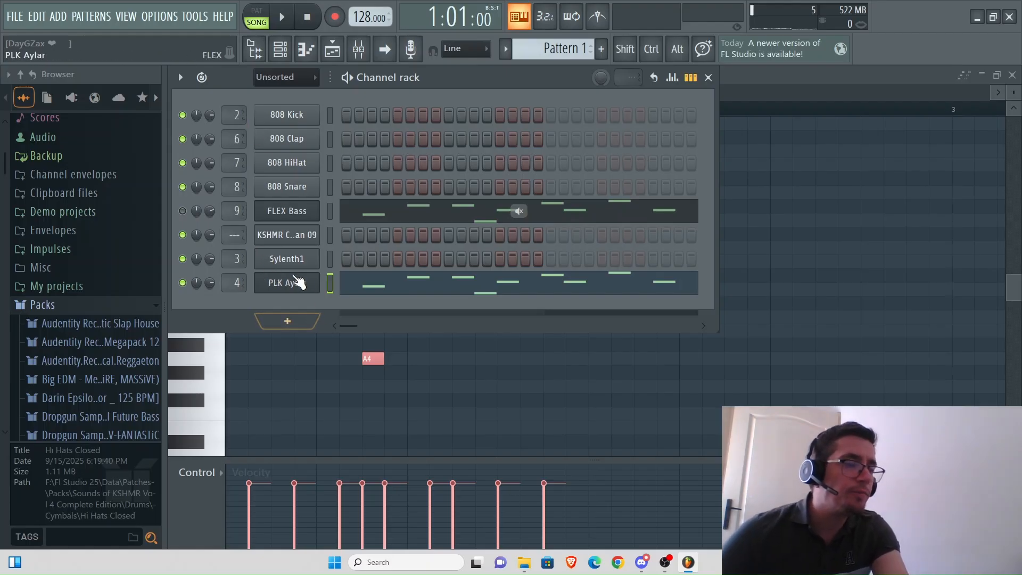
left_click(290, 17)
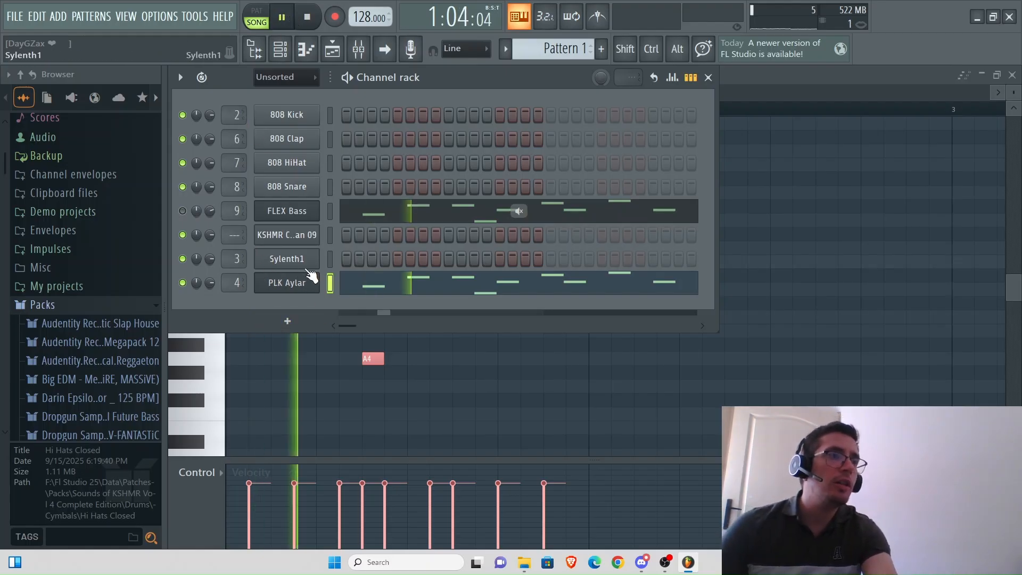
key("space")
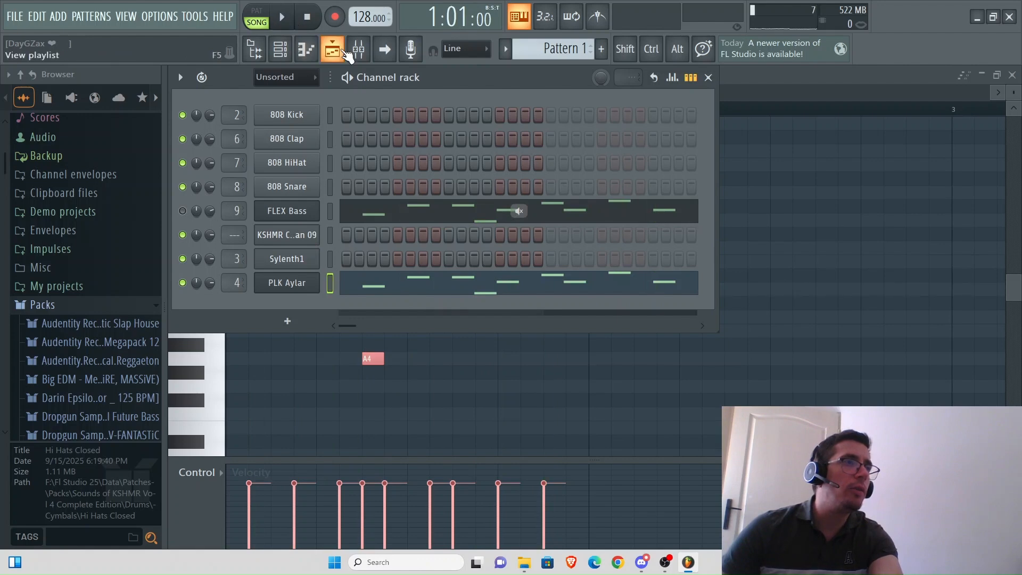
Step: Open Fruity Filter on the PLK Aylar mixer track and turn its low pass down to minimum
left_click(358, 49)
left_click(889, 170)
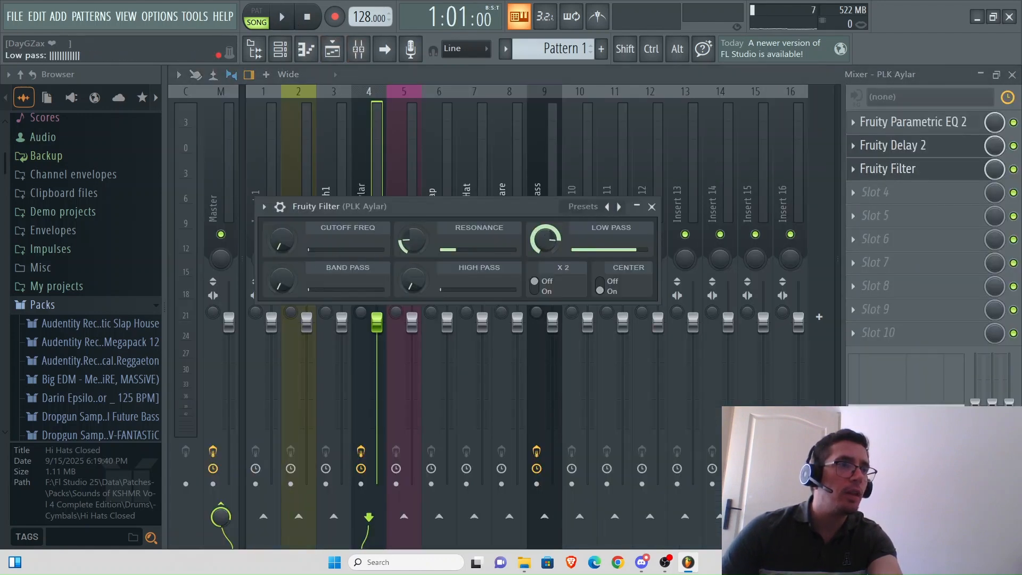
left_click_drag(545, 239, 545, 277)
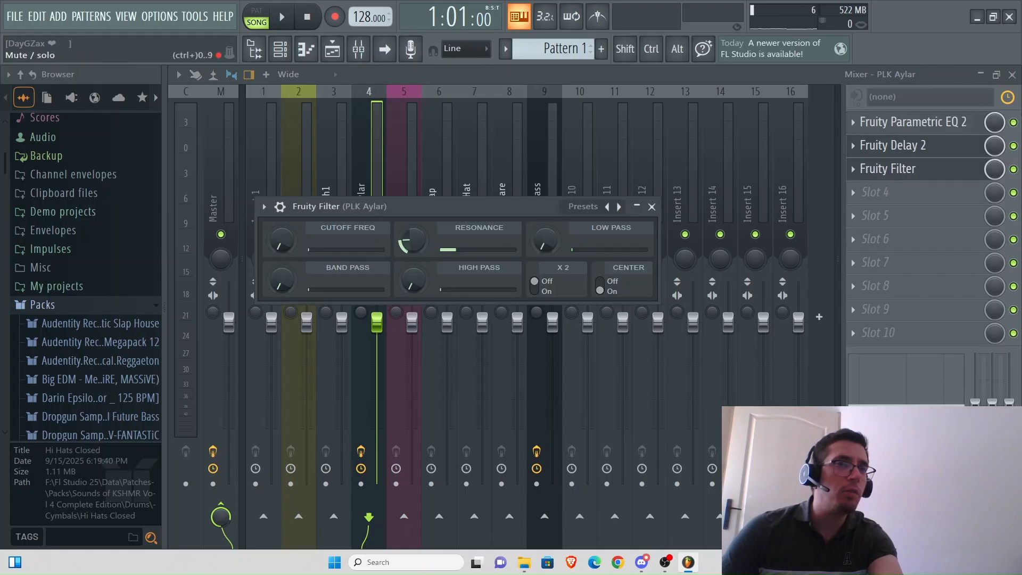
Step: Switch playback from song to pattern mode and raise Fruity Filter's cutoff frequency to maximum while the pattern plays
key("space")
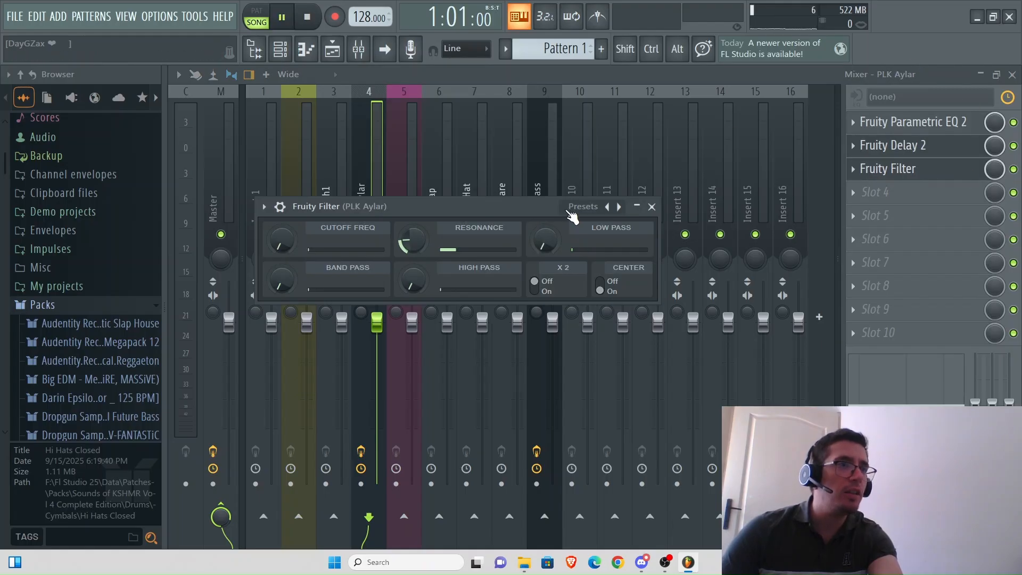
left_click(281, 20)
left_click(257, 11)
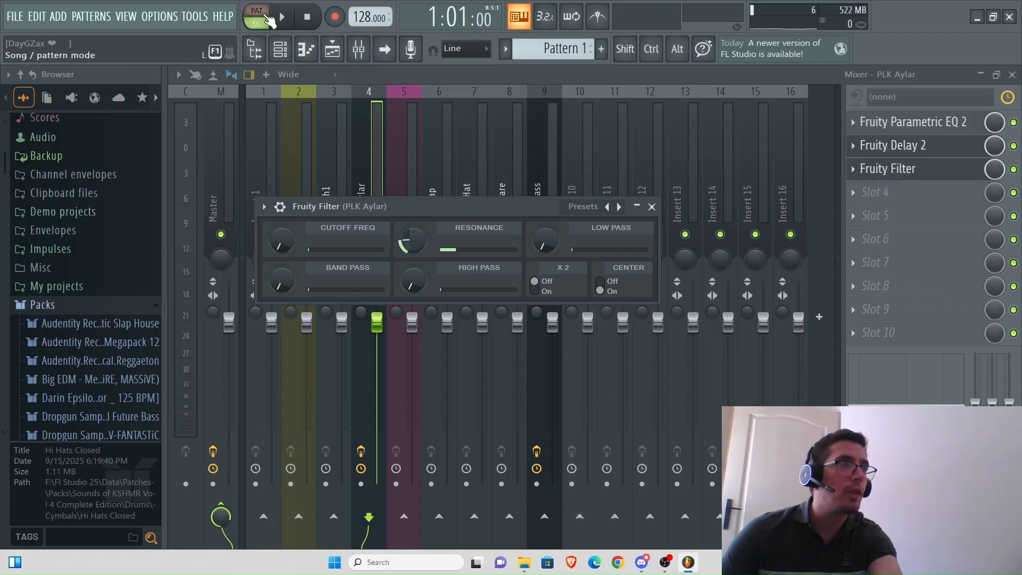
left_click(282, 17)
left_click_drag(279, 234, 279, 128)
Step: Check PLK Aylar's mixer track and its FLEX instrument window, stopping the pattern playback
left_click(280, 49)
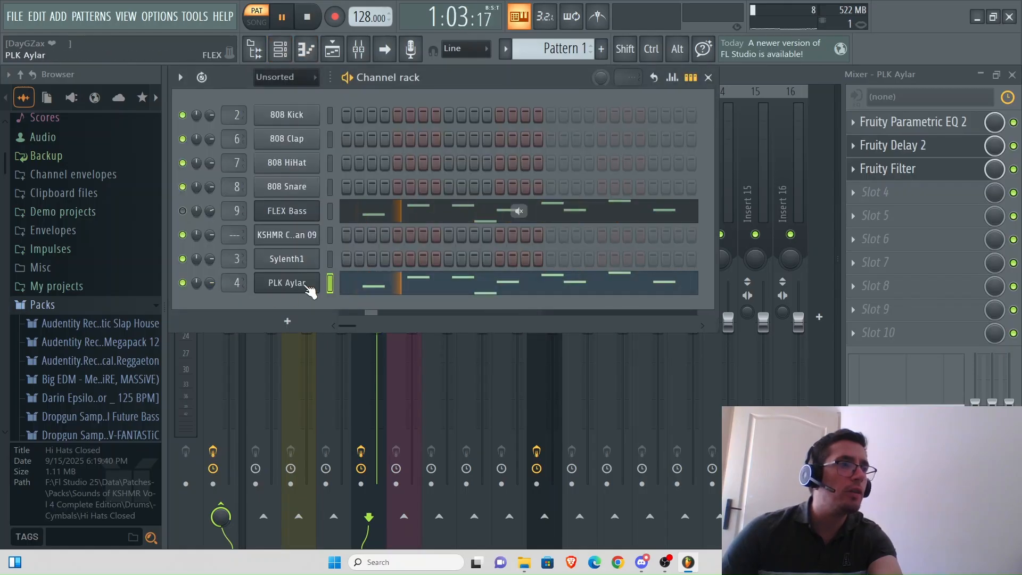
double_click(234, 283)
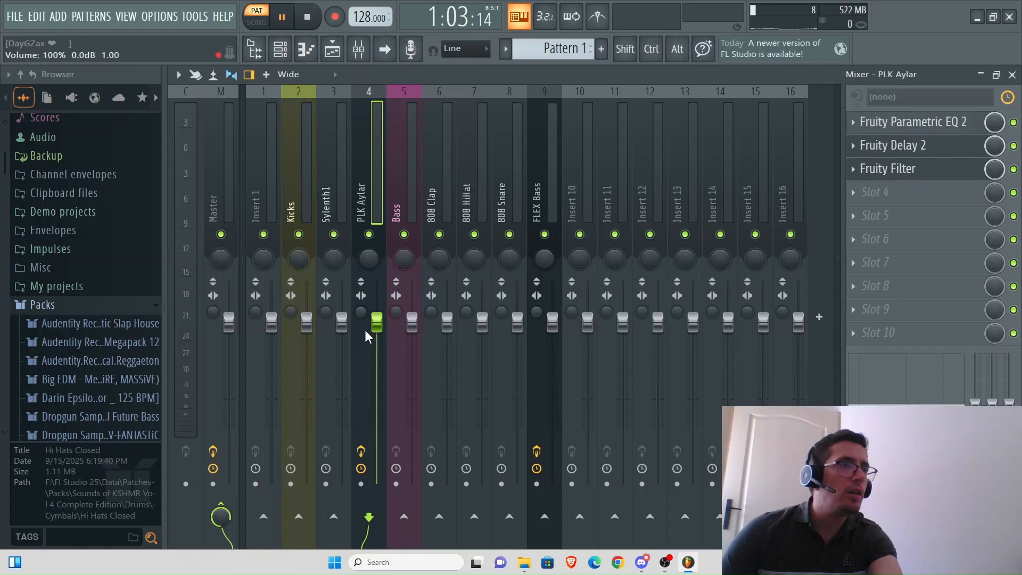
key("space")
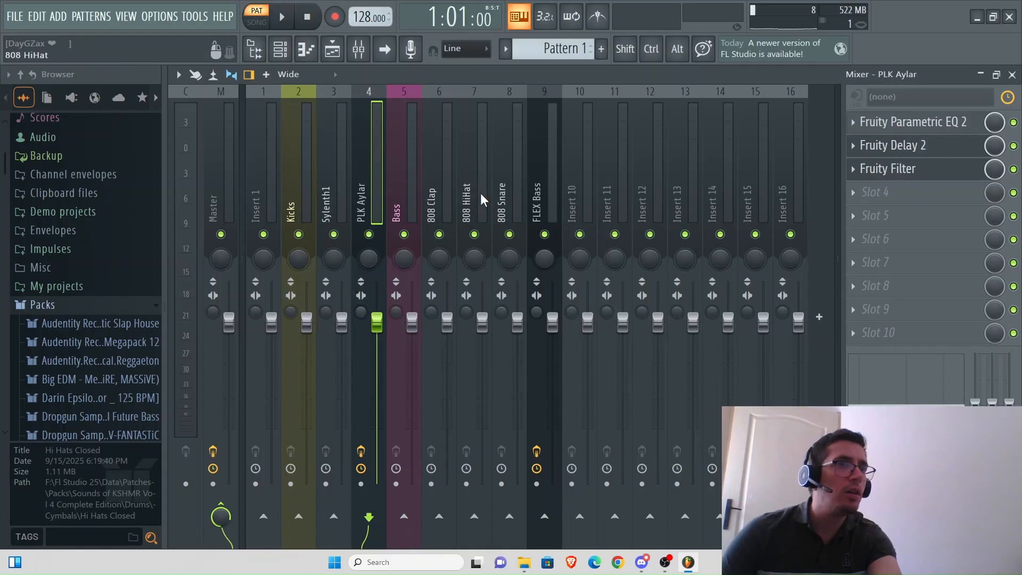
left_click(280, 49)
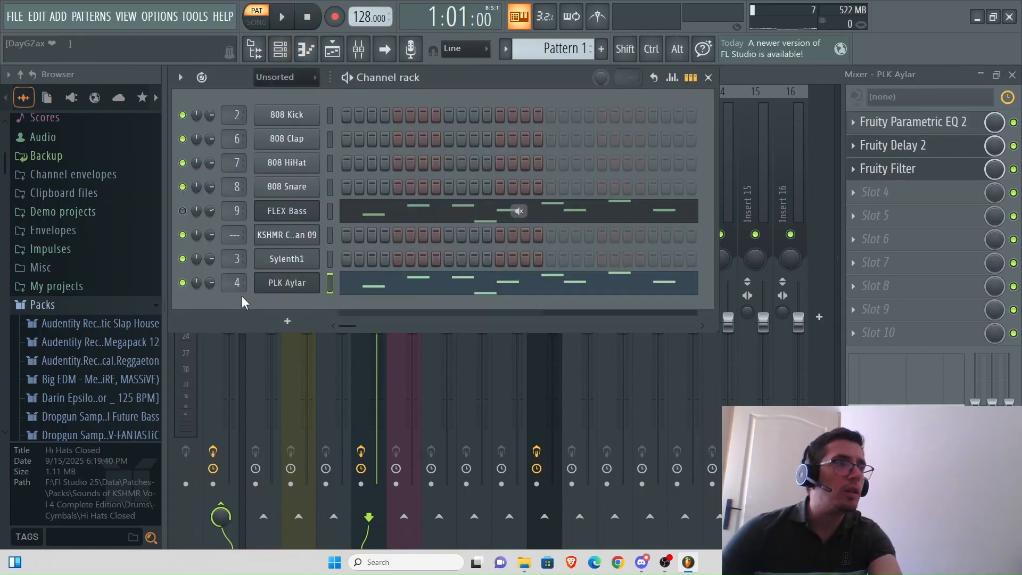
left_click(282, 283)
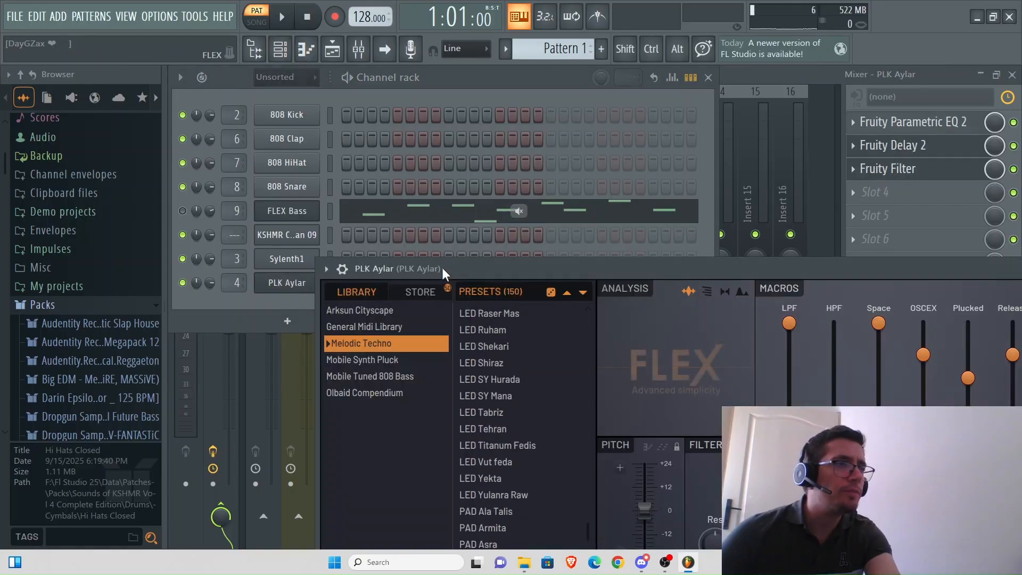
left_click_drag(443, 268, 444, 446)
left_click(295, 284)
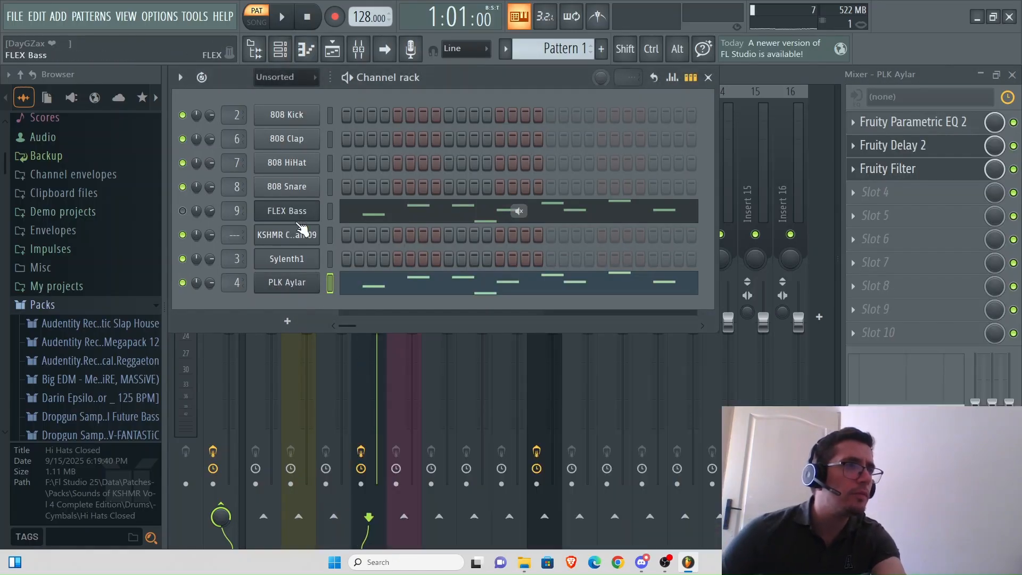
Step: Unmute the FLEX Bass channel and play notes on it to compare with PLK Aylar
left_click(182, 210)
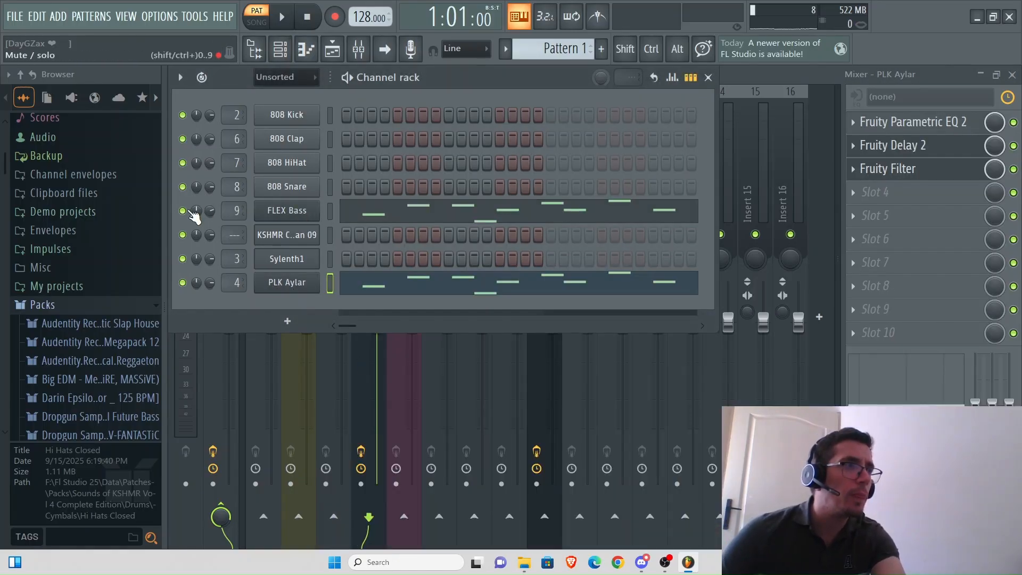
left_click(270, 213)
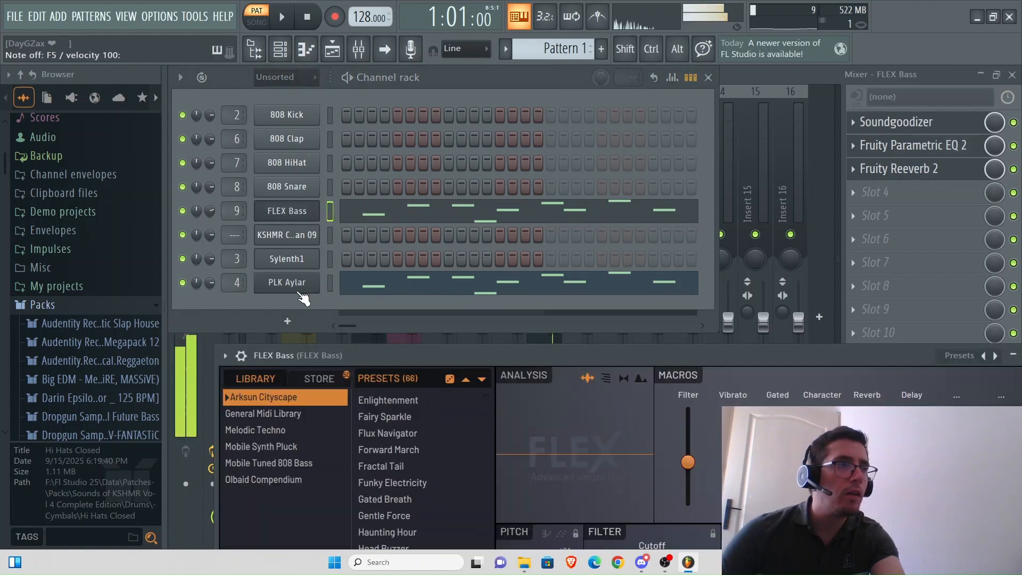
left_click(298, 288)
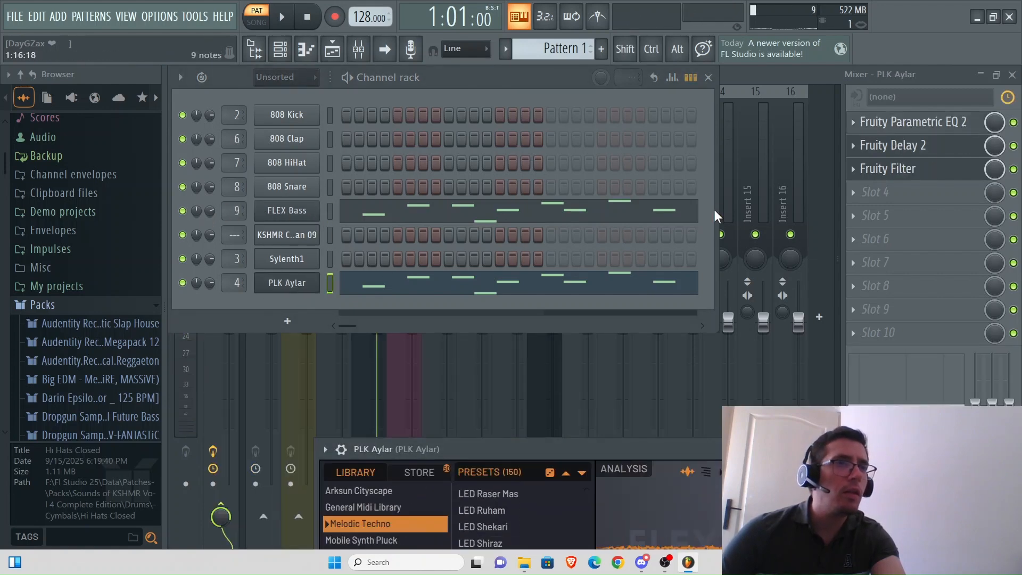
Step: Bypass Fruity Filter on the PLK Aylar track, play notes without it, and reopen its settings
left_click(894, 176)
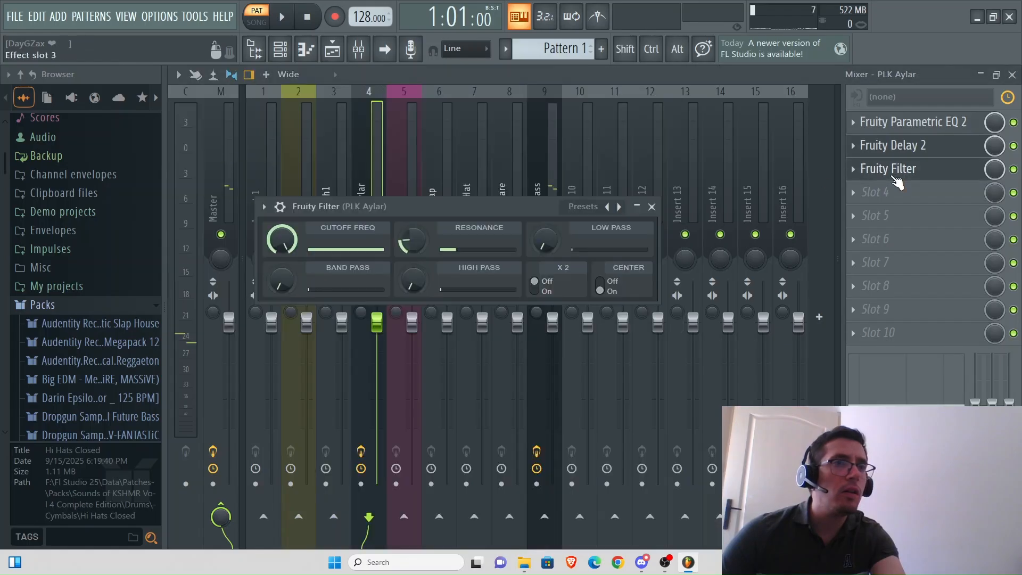
left_click(1014, 169)
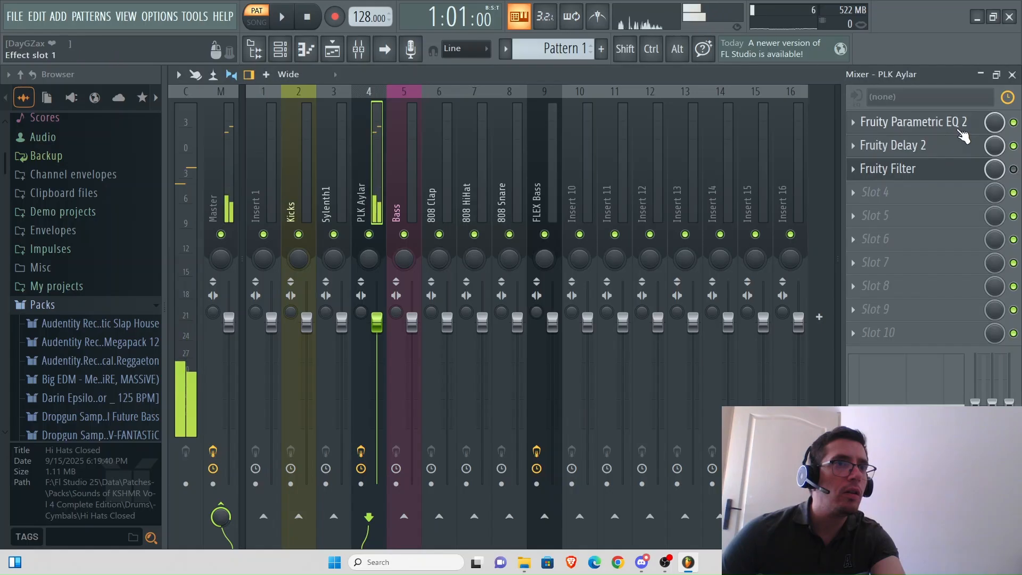
left_click(957, 175)
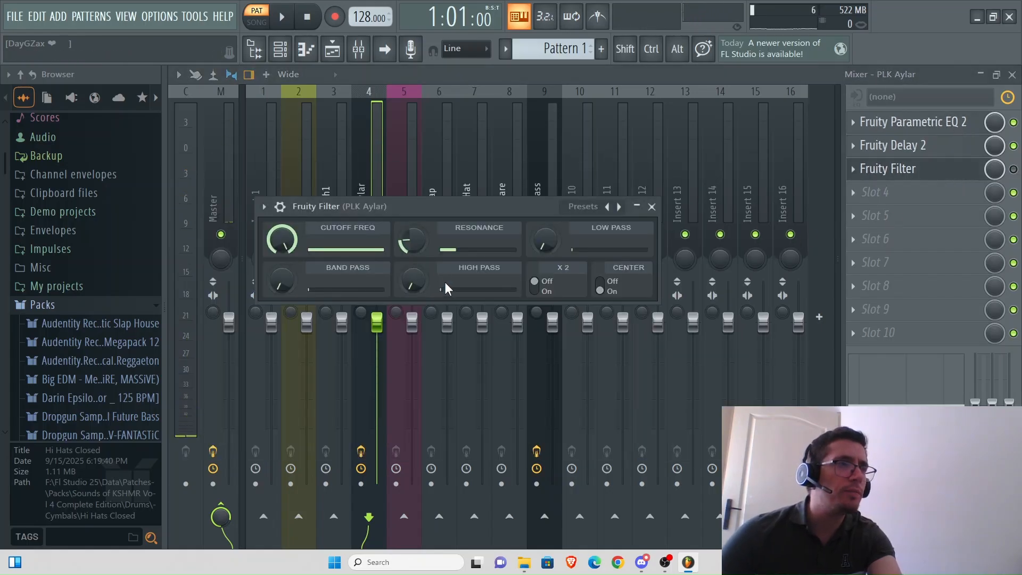
Step: Raise the PLK Aylar Fruity Filter's high pass to maximum, re-enable the filter, and lower its cutoff frequency to minimum while playing notes
left_click_drag(413, 280, 414, 237)
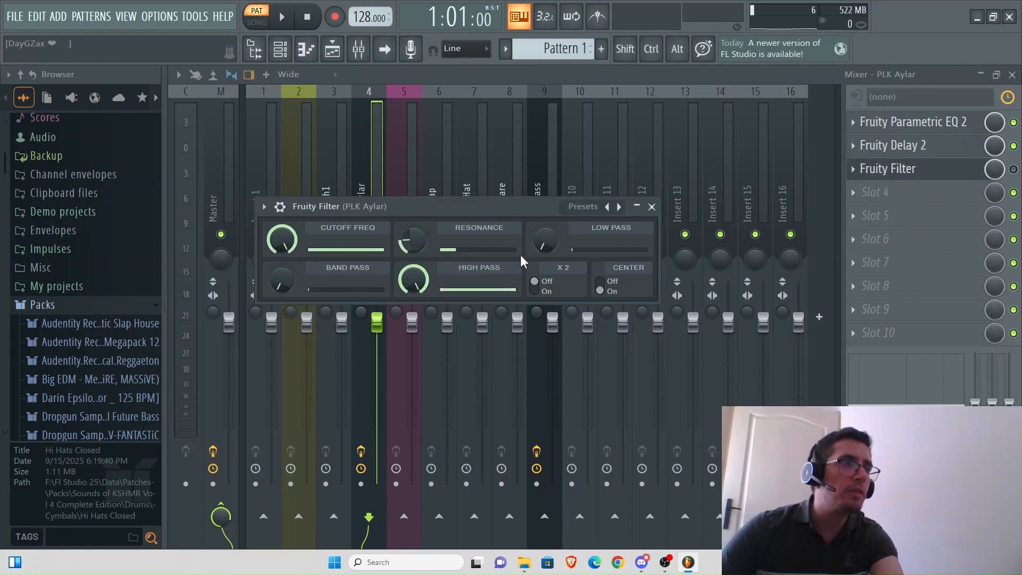
left_click(1013, 169)
left_click(921, 170)
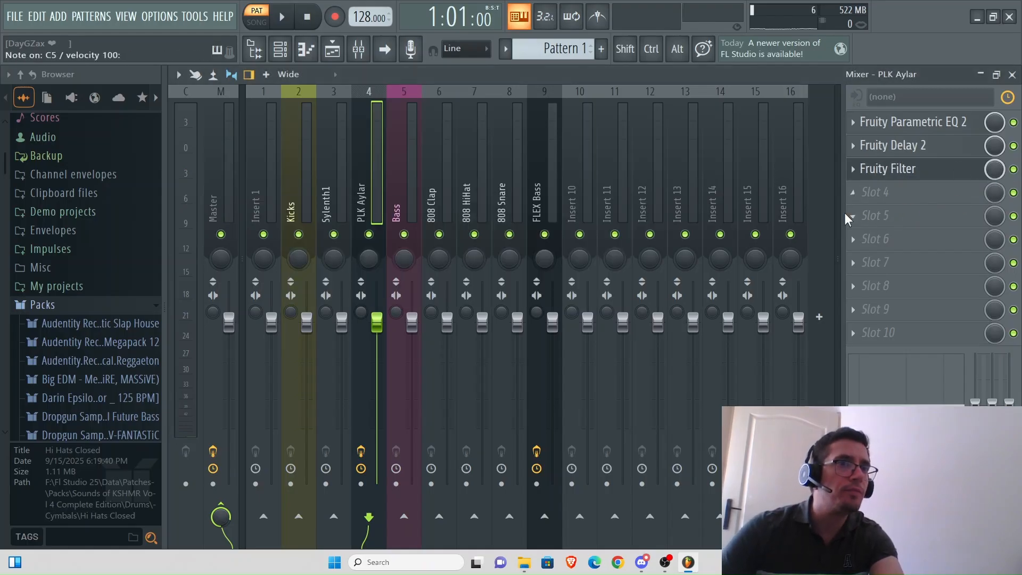
left_click(892, 170)
left_click(892, 170)
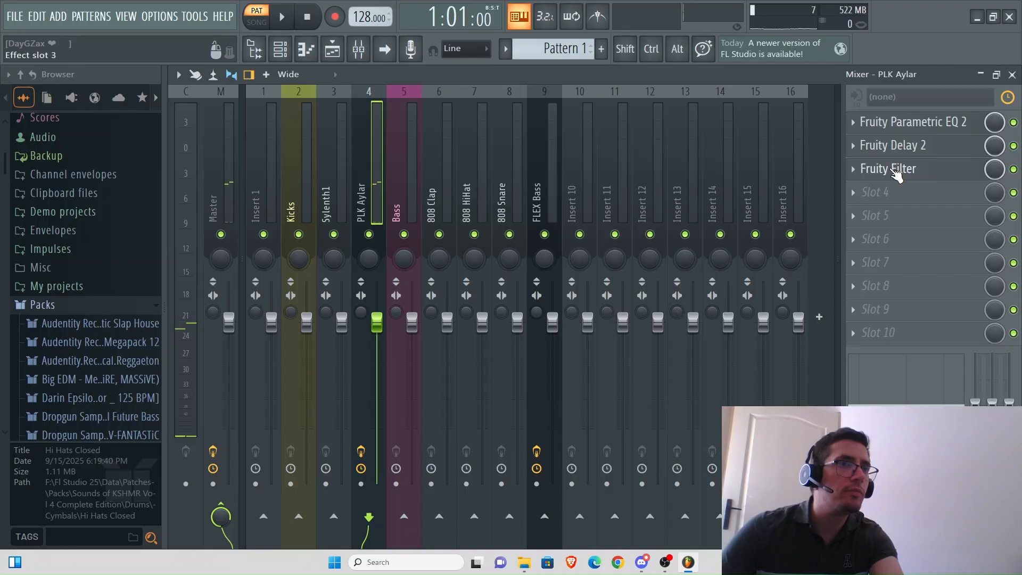
left_click(897, 171)
left_click_drag(286, 228, 286, 308)
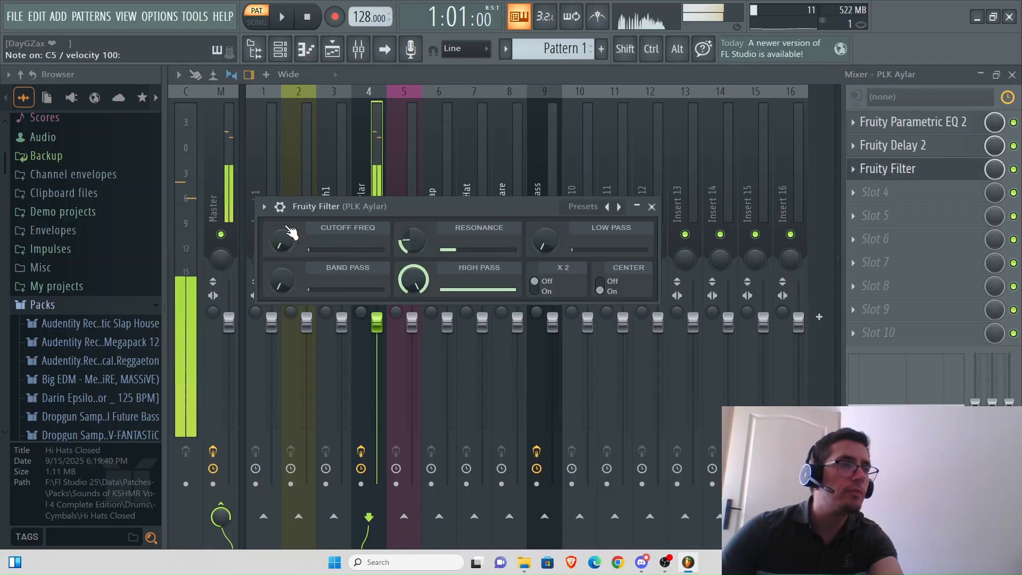
Step: Play Pattern 1 to hear the filtered PLK Aylar together with FLEX Bass, and stop it
left_click(280, 49)
left_click(275, 17)
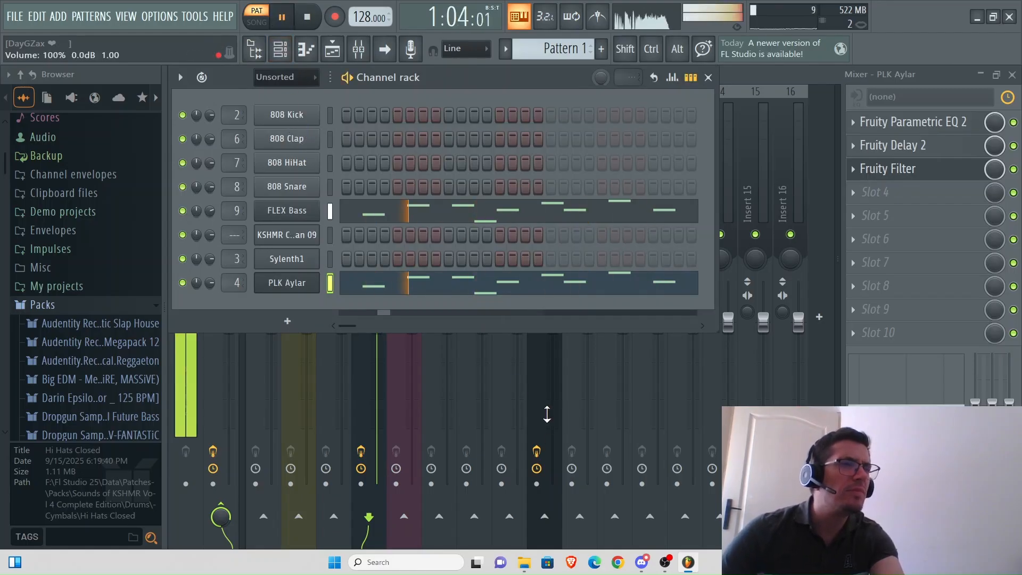
key("space")
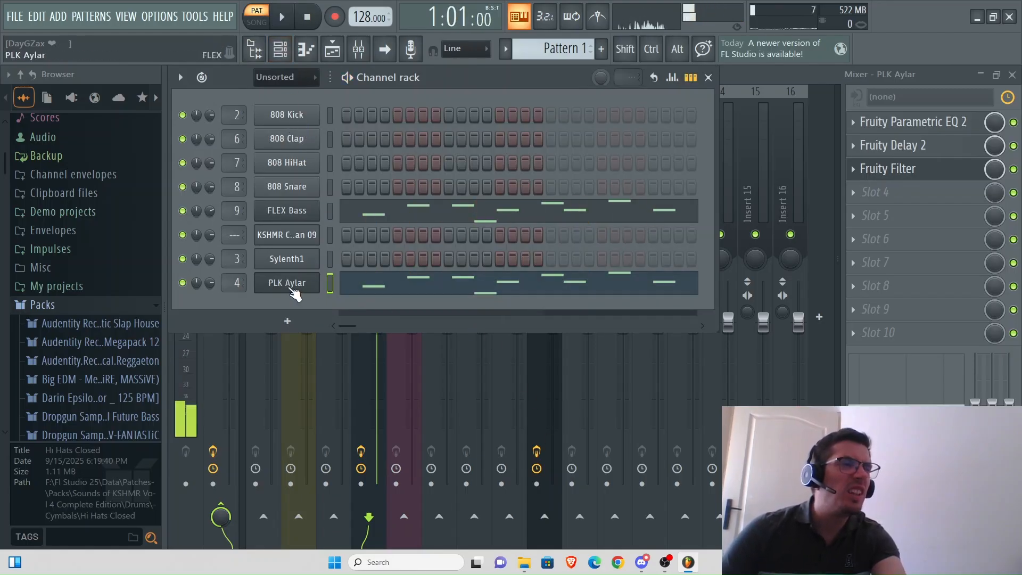
Step: Bypass Fruity Delay 2 on the PLK Aylar mixer track and play Pattern 1 without the delay
left_click(1014, 146)
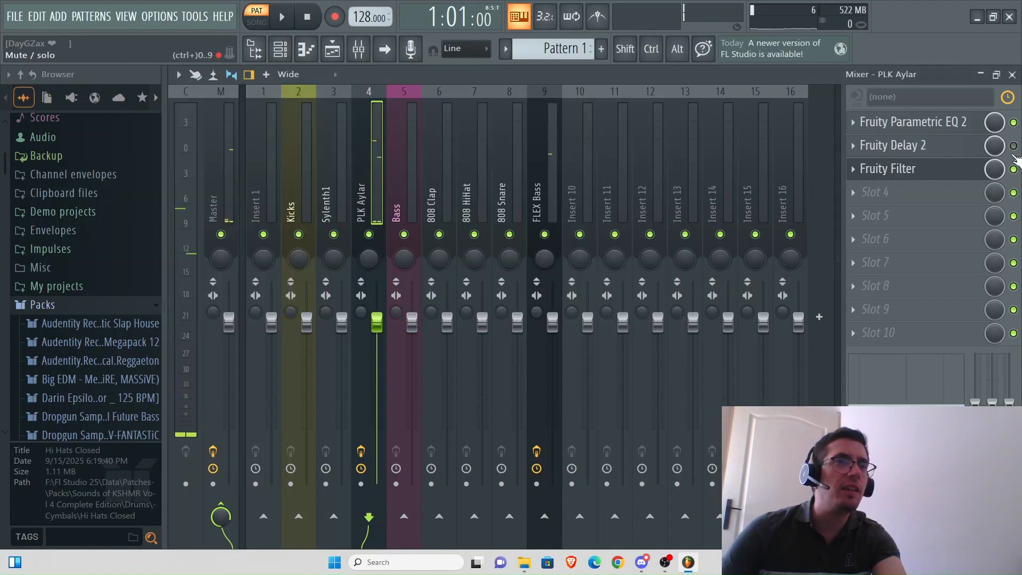
left_click(280, 49)
key("space")
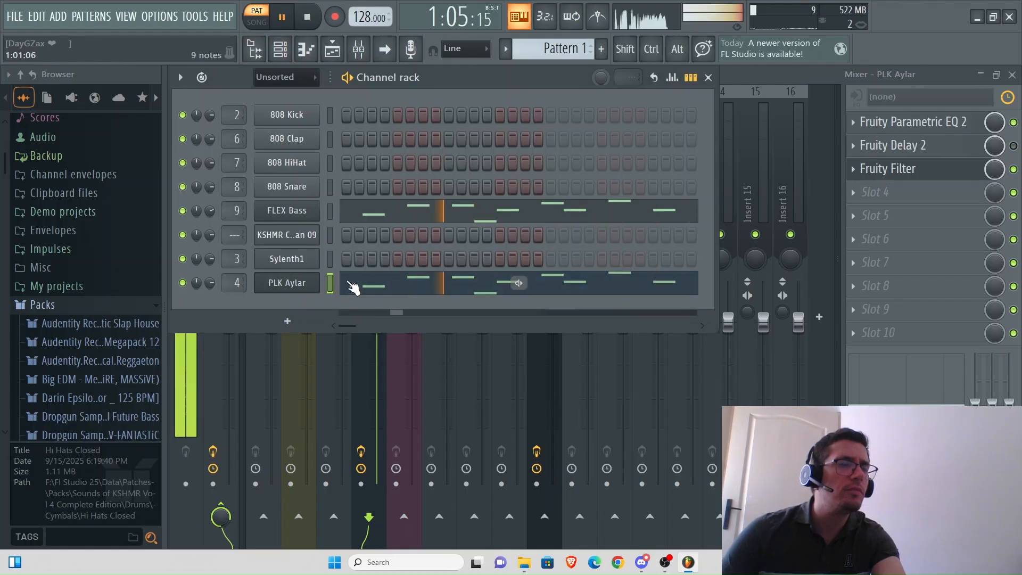
key("space")
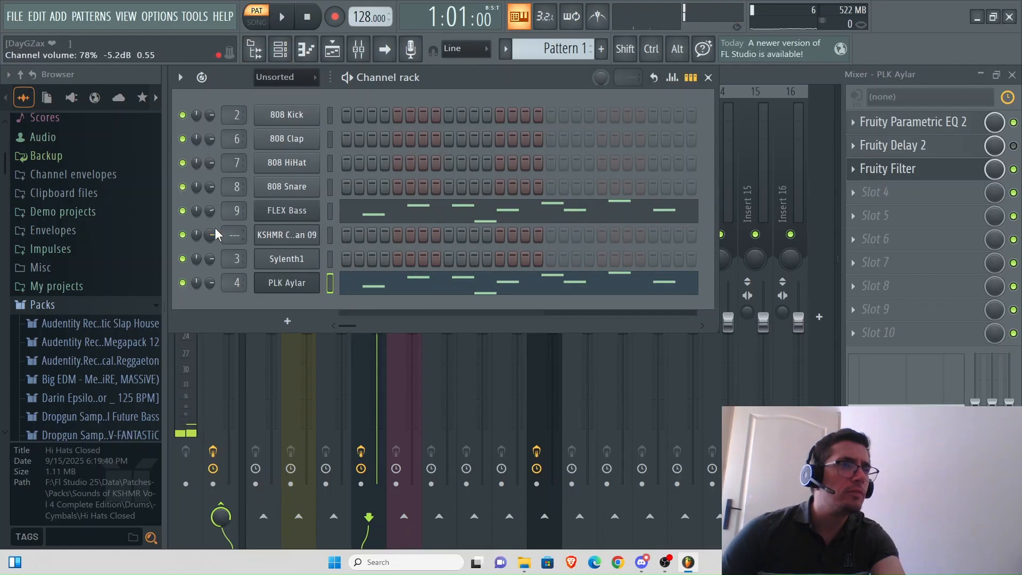
Step: Mute the PLK Aylar channel and play Pattern 1 to hear FLEX Bass on its own
left_click(183, 211)
left_click(183, 211)
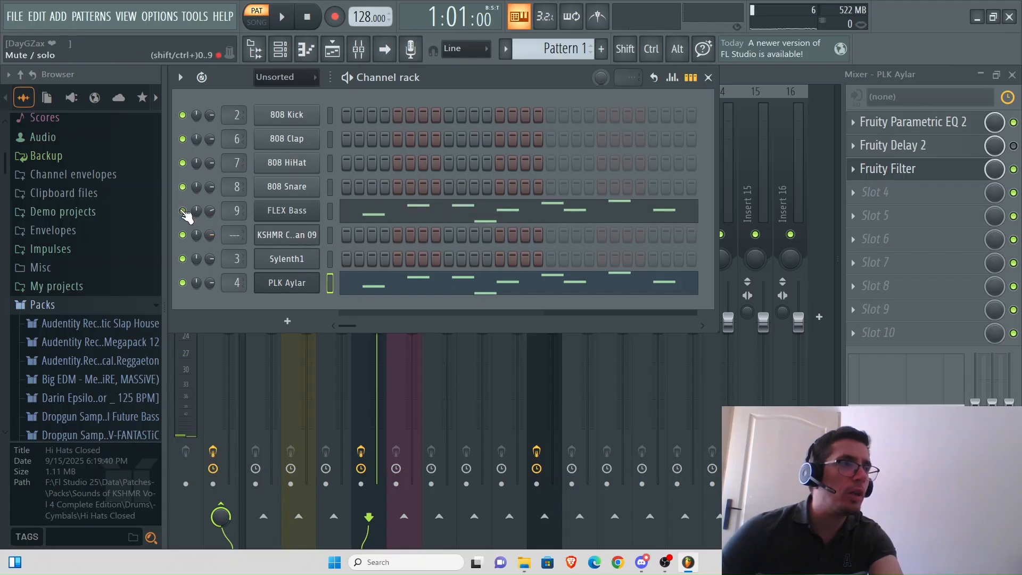
left_click(183, 282)
key("space")
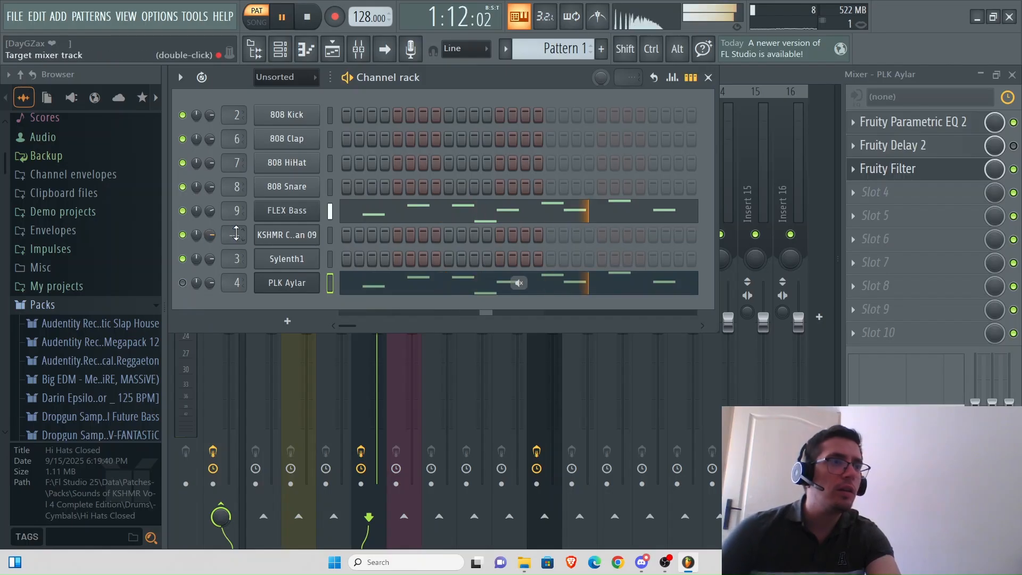
key("space")
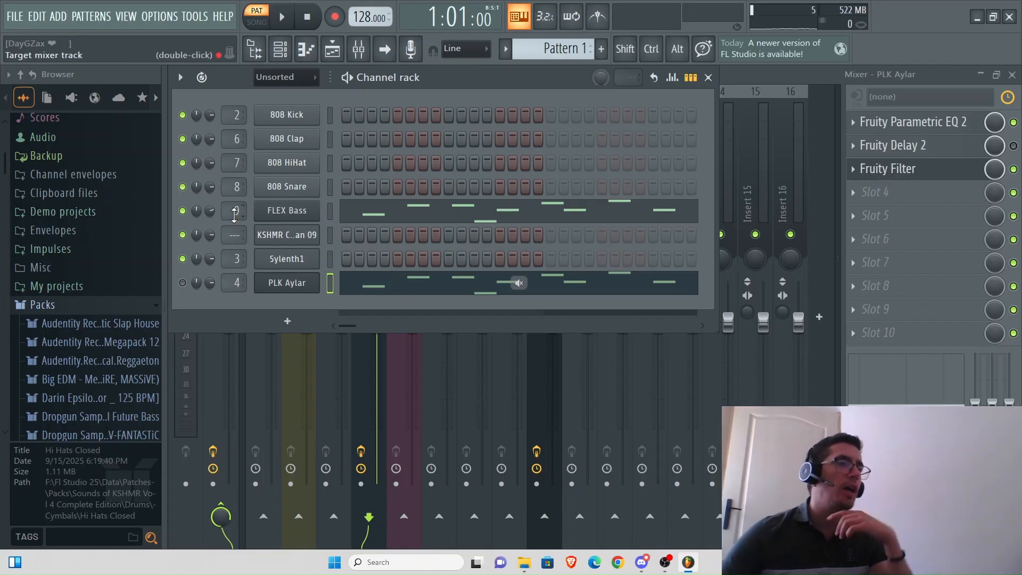
Step: Load Fruity Filter into slot 4 of the FLEX Bass mixer track and lower its low pass to minimum
double_click(234, 211)
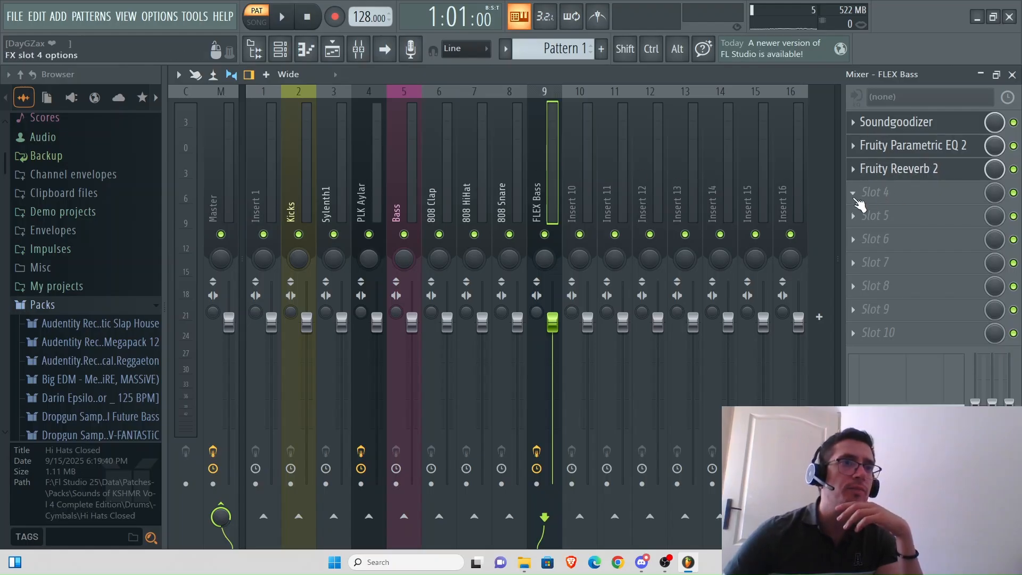
left_click(854, 194)
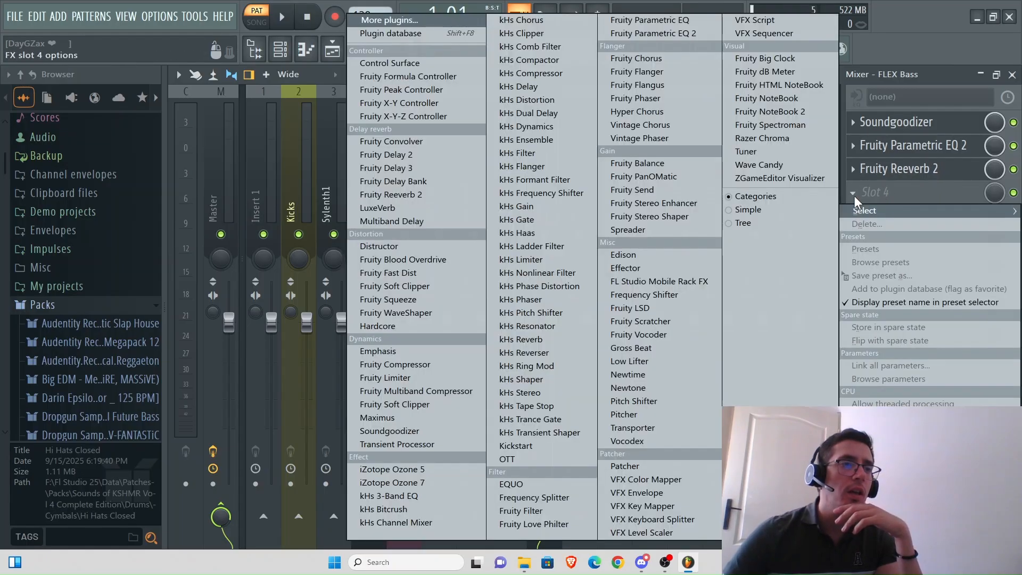
left_click(535, 511)
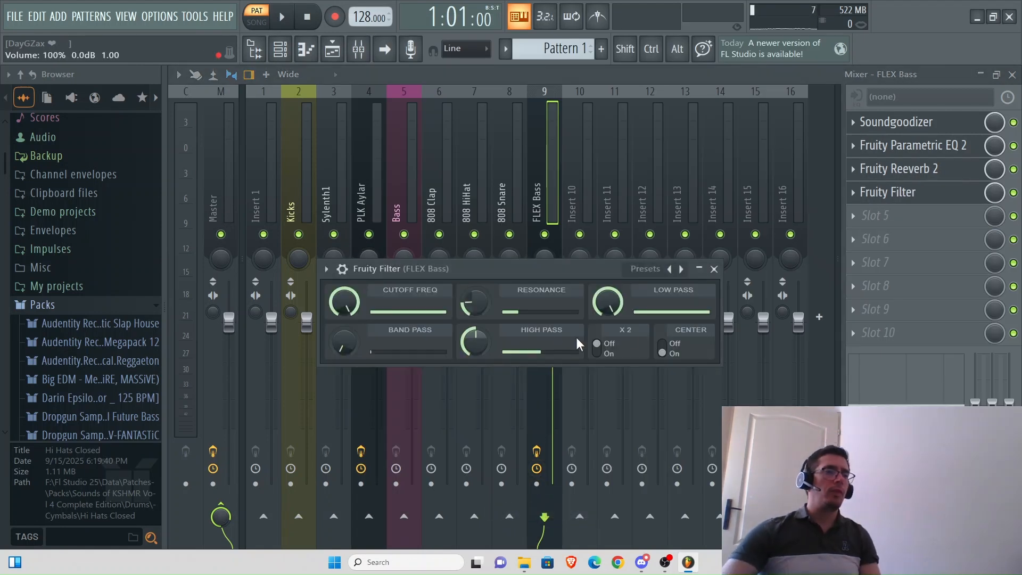
left_click_drag(608, 302, 607, 313)
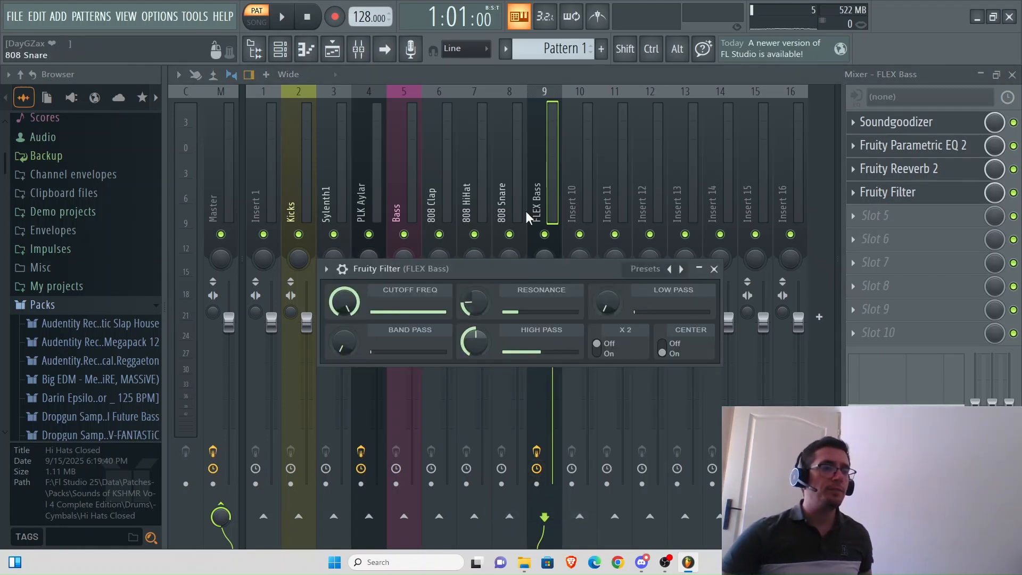
Step: Raise the FLEX Bass filter's high pass to maximum and lower its cutoff frequency to minimum while the pattern plays
key("space")
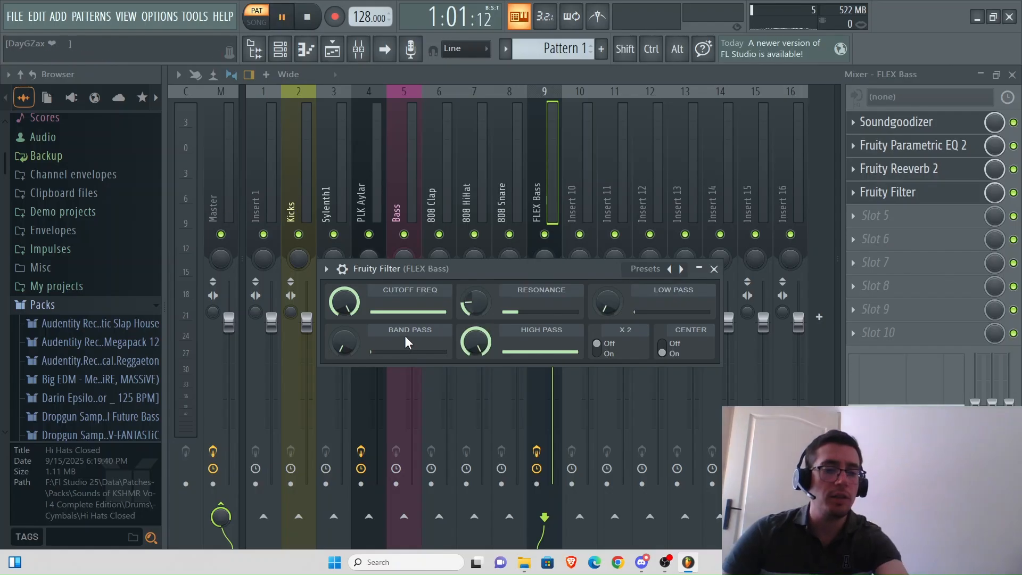
left_click_drag(344, 302, 345, 341)
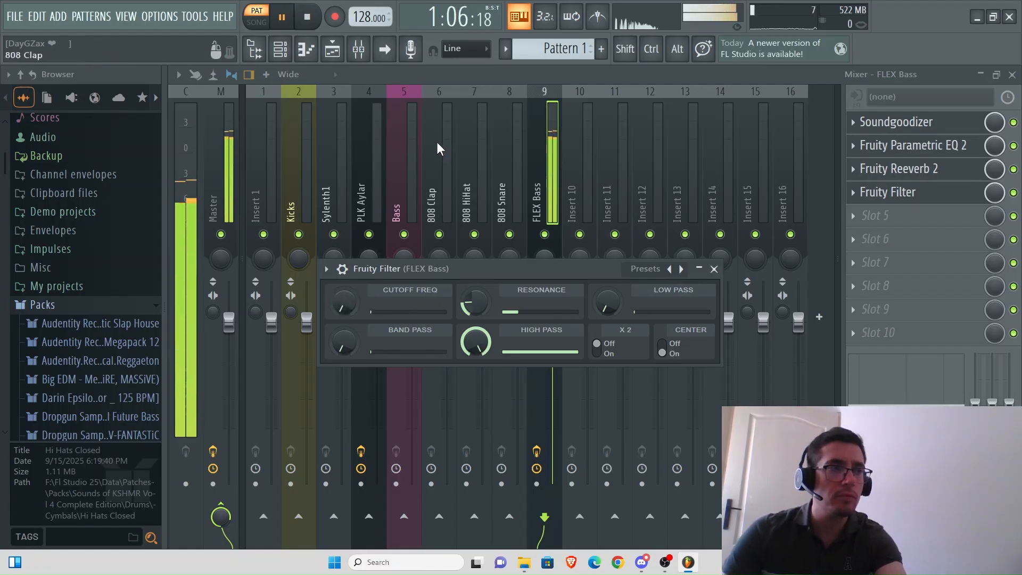
key("space")
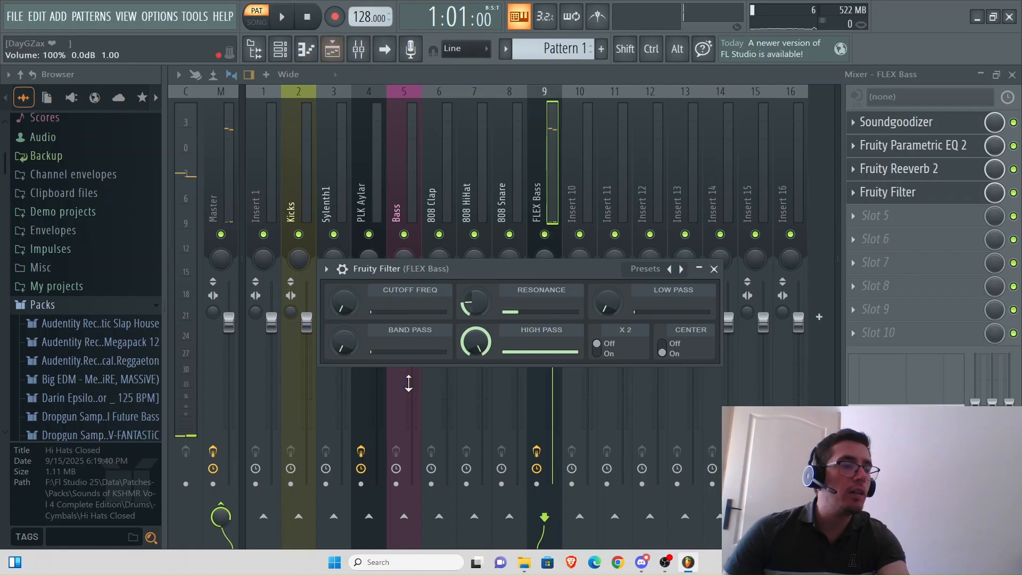
left_click_drag(353, 318, 353, 298)
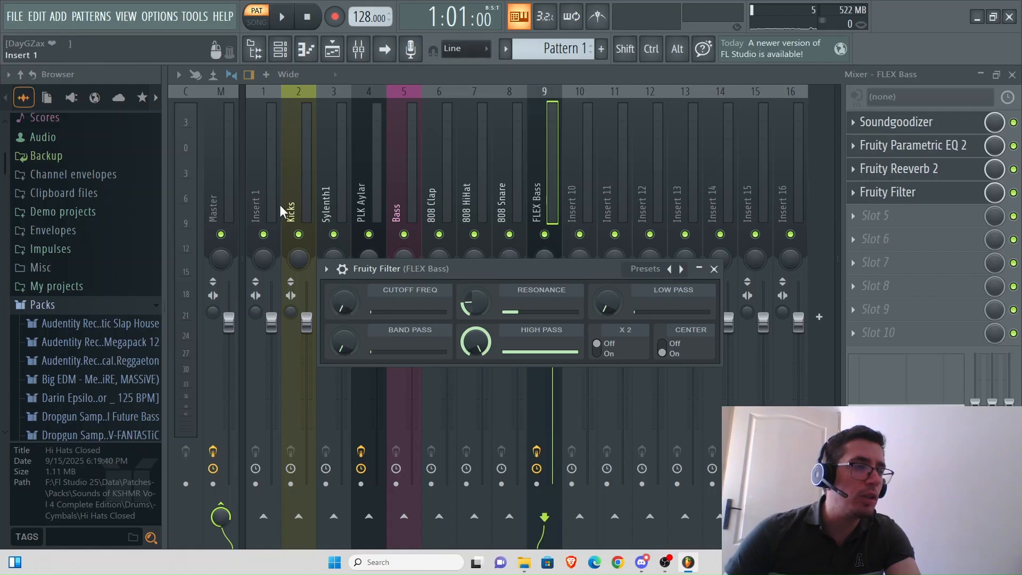
Step: Create an automation clip for the FLEX Bass filter's cutoff frequency and add a point at about 67% near the end of bar 2
right_click(351, 307)
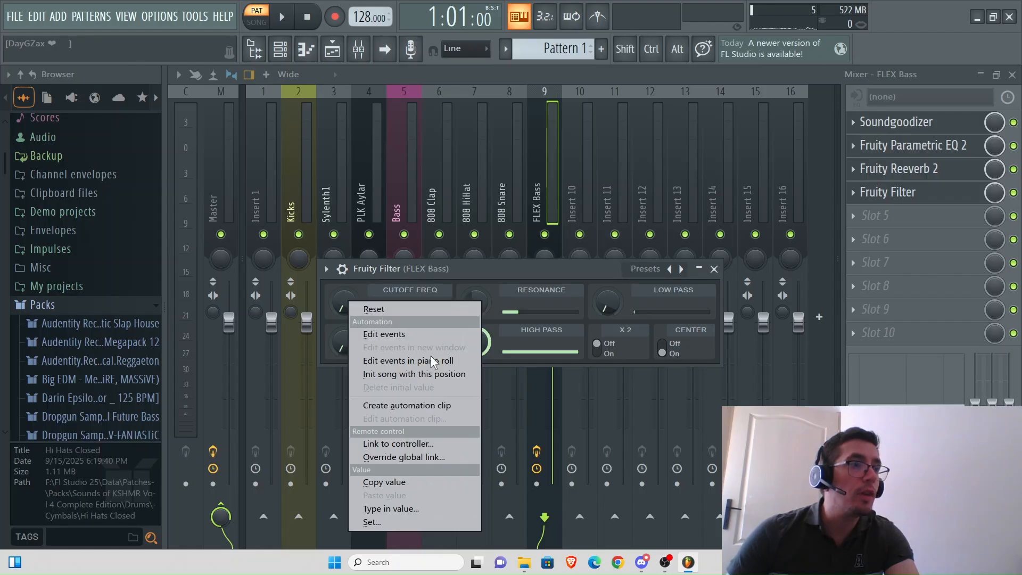
left_click(418, 404)
left_click(332, 50)
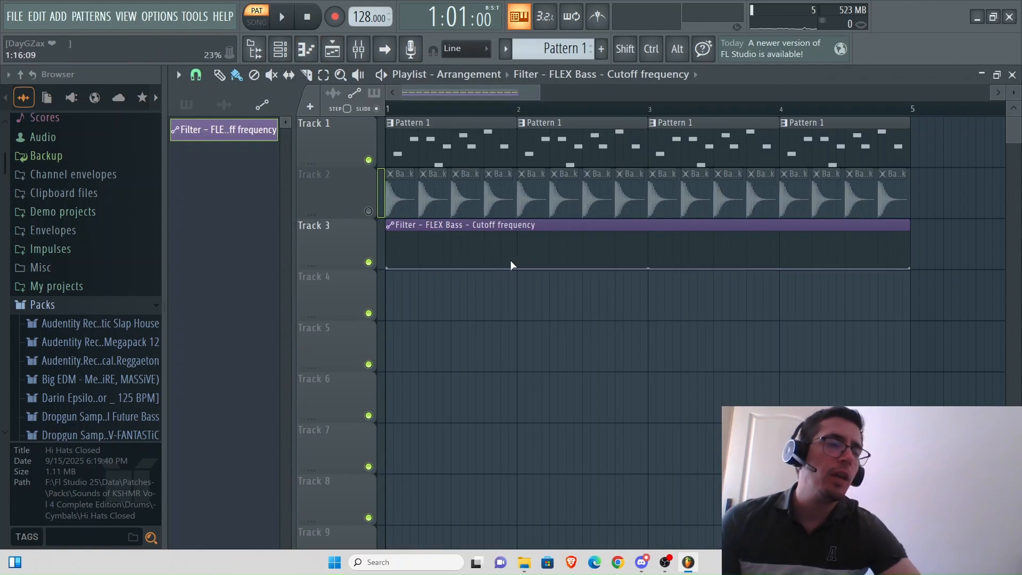
left_click(624, 242)
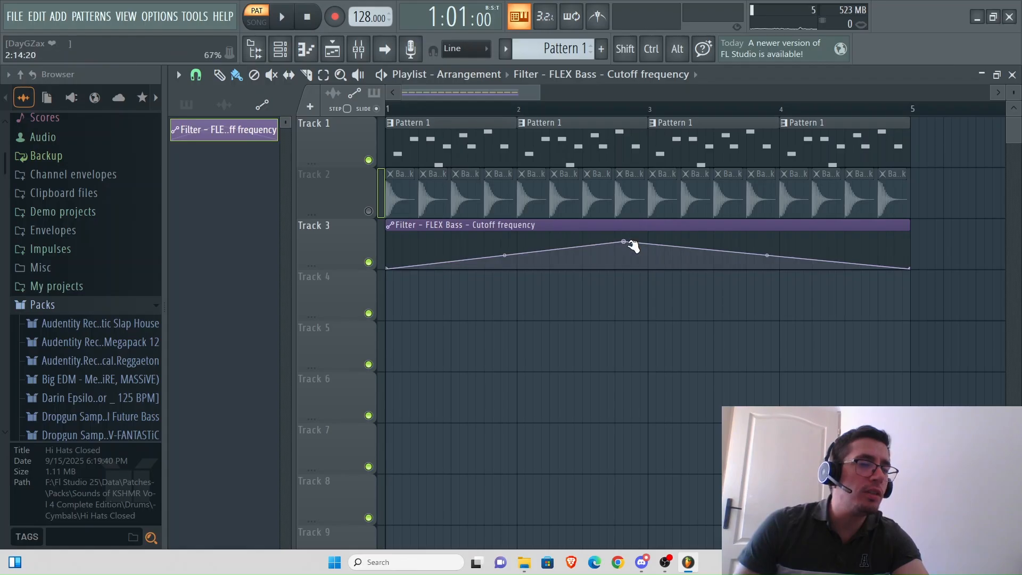
Step: Reopen Fruity Filter on the FLEX Bass mixer track and switch playback to song mode
left_click(358, 50)
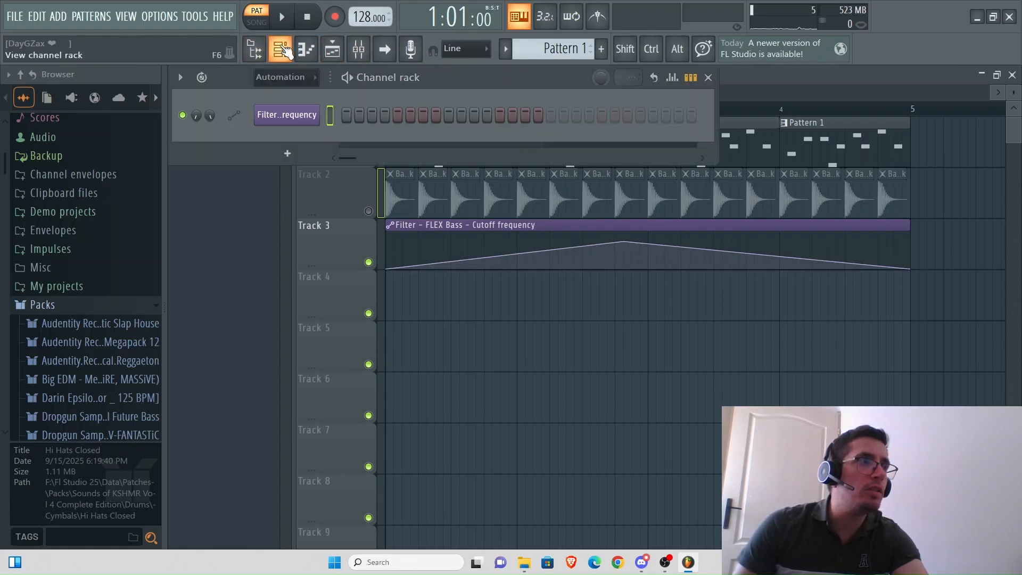
left_click(366, 54)
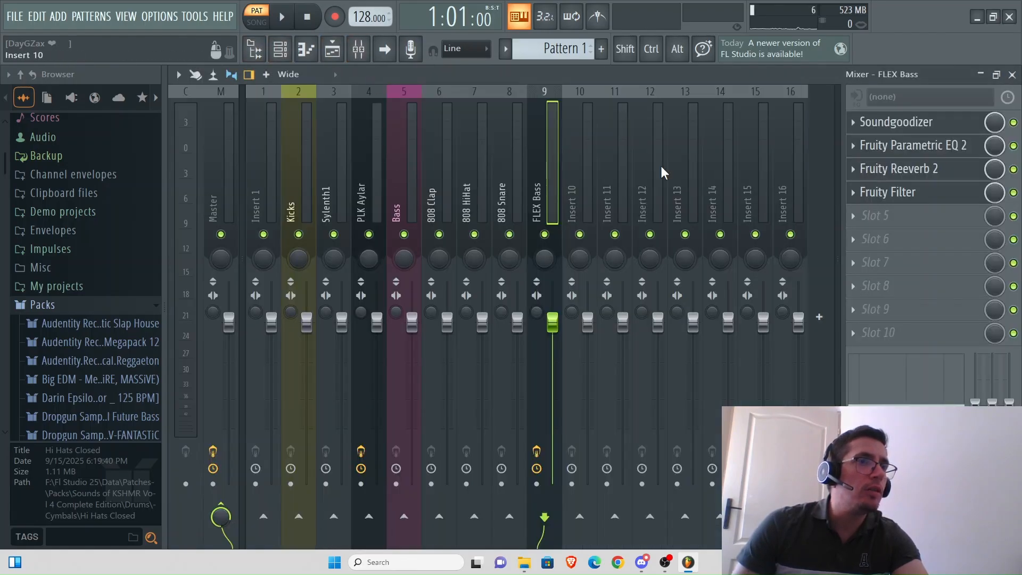
left_click(915, 207)
left_click(916, 192)
left_click(916, 191)
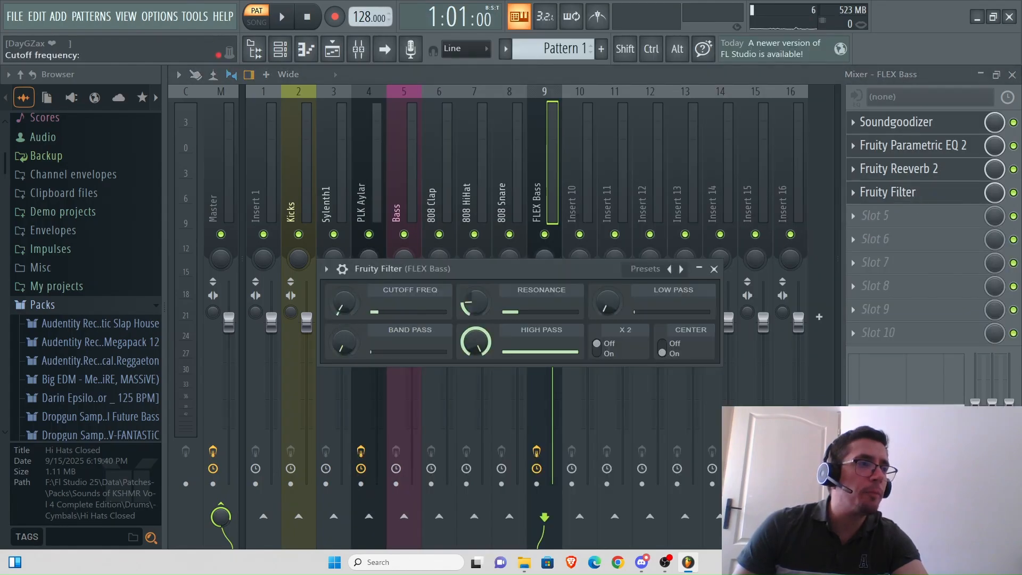
left_click(269, 20)
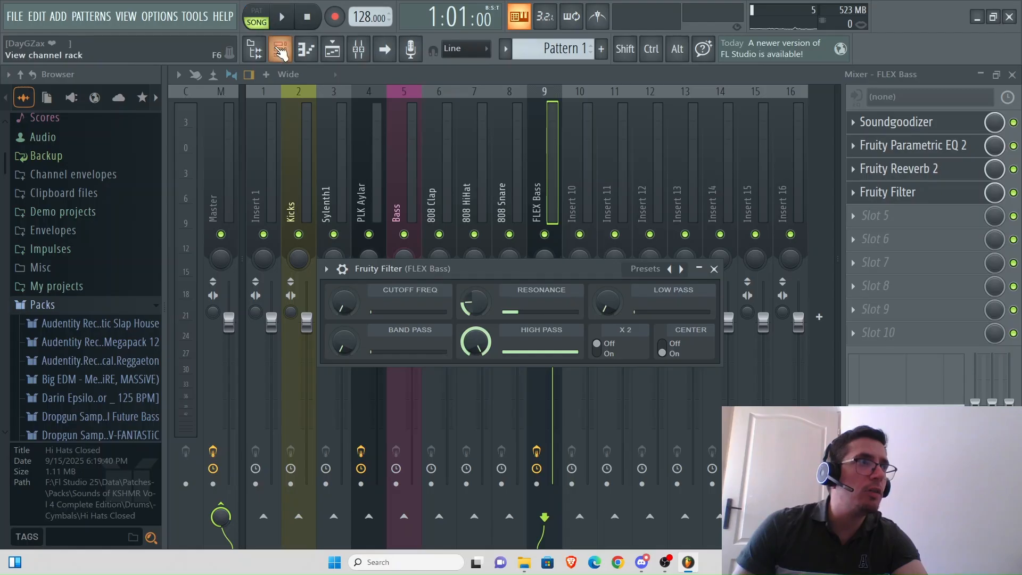
Step: Play the song with the FLEX Bass Fruity Filter open to check how the automation moves its cutoff frequency
left_click(332, 49)
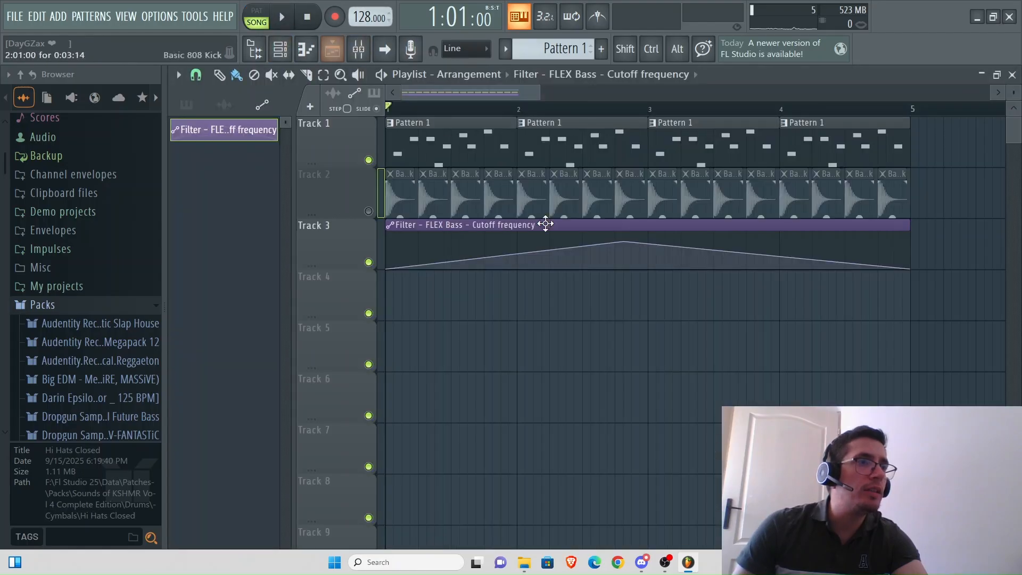
left_click(358, 49)
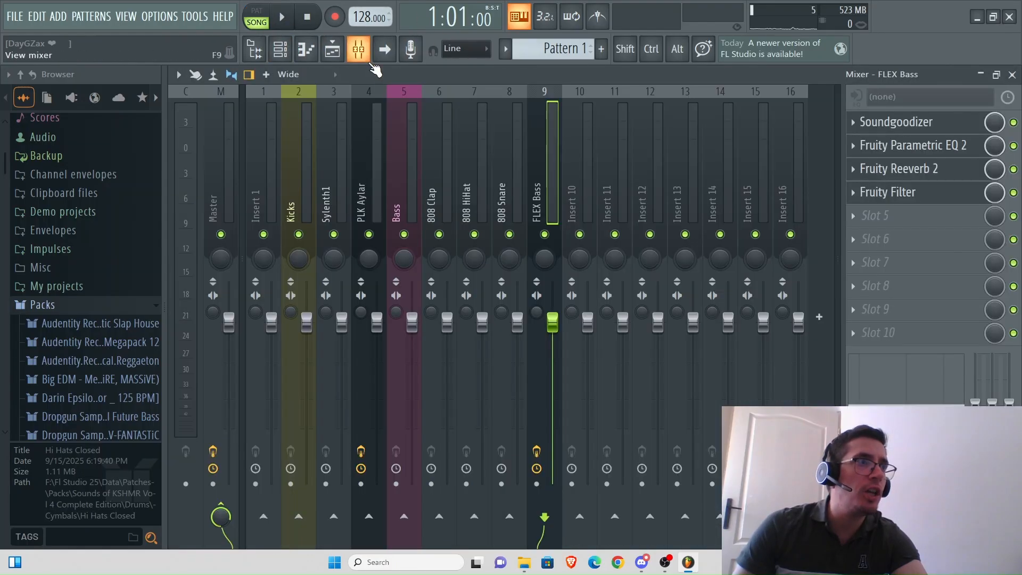
left_click(920, 196)
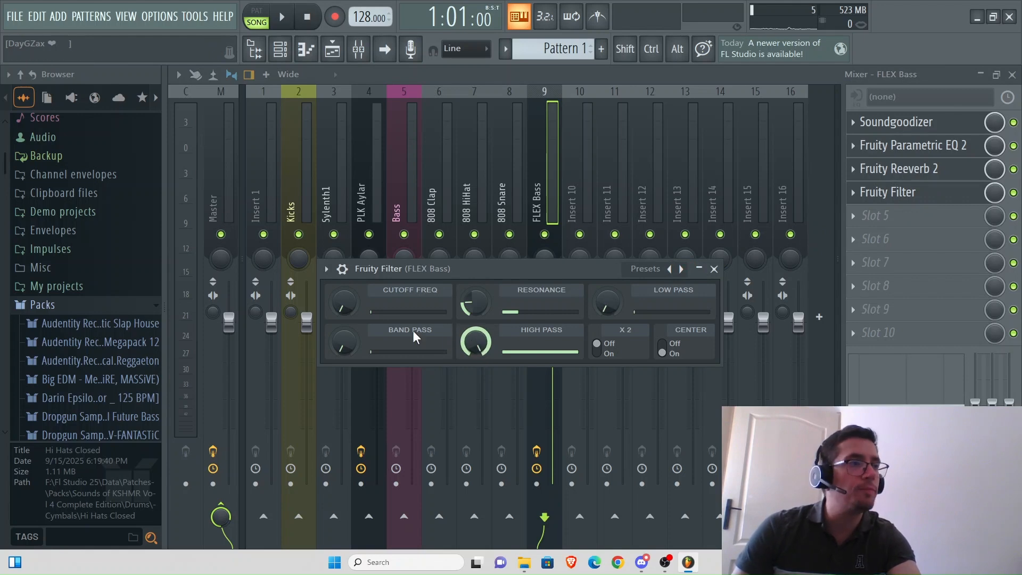
left_click(286, 19)
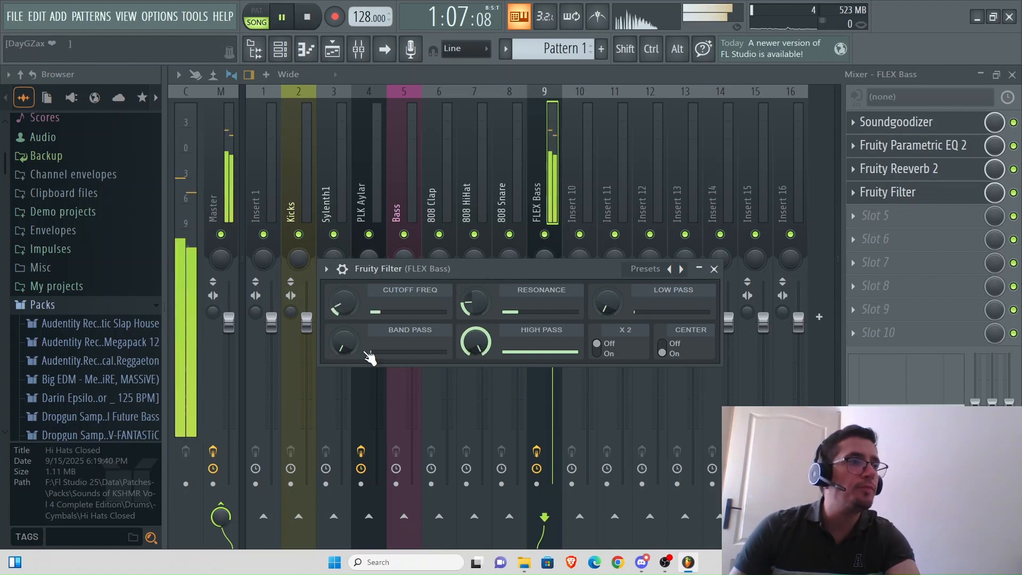
left_click_drag(340, 313, 353, 318)
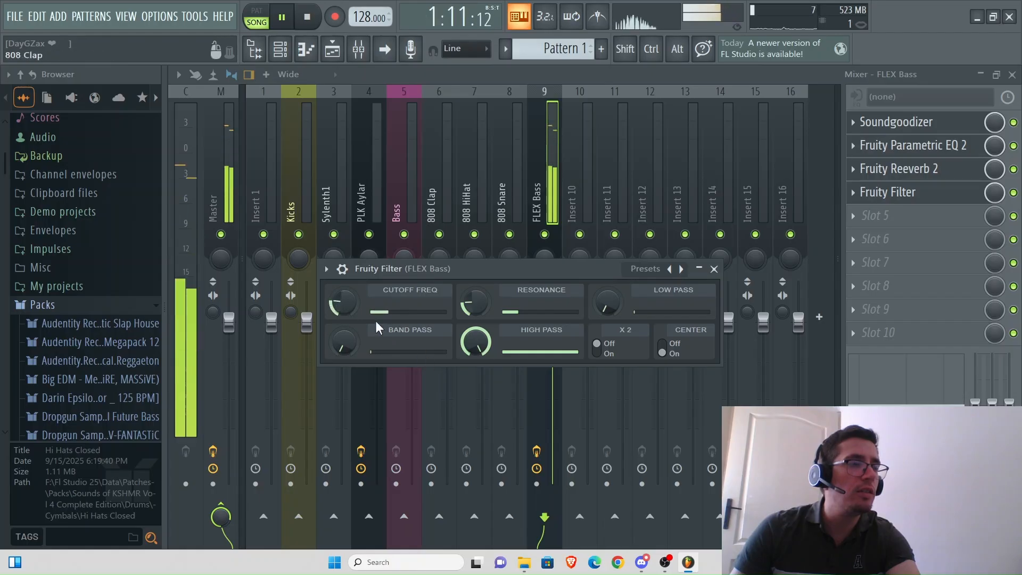
Step: Raise the cutoff automation's peak slightly, stop playback, and add a point at 3:13:00 at about 53% on the falling slope
left_click(332, 50)
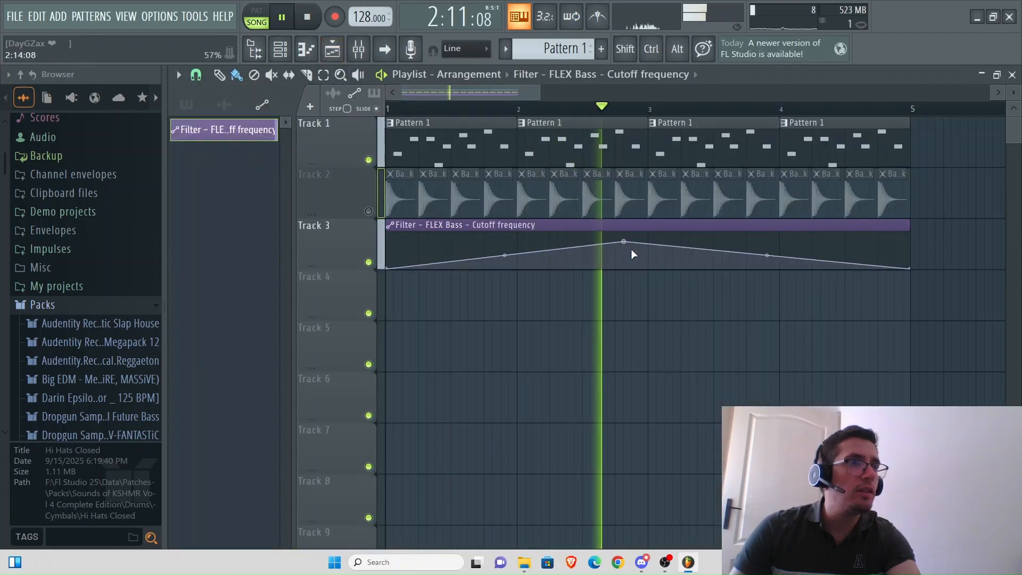
mouse_move(627, 241)
left_mouse_down()
mouse_move(756, 226)
mouse_move(631, 236)
left_mouse_up()
key("space")
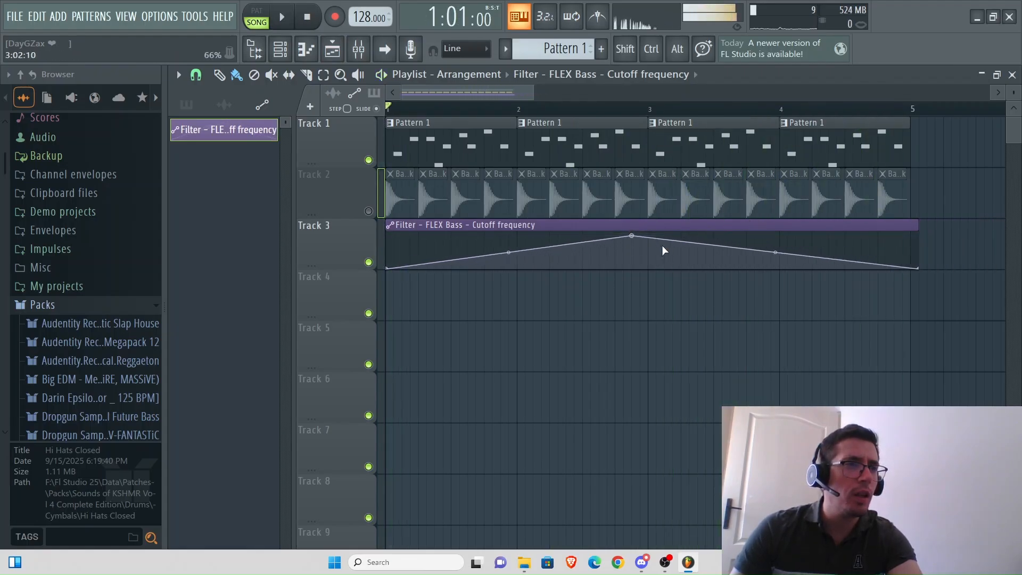
right_click(750, 249)
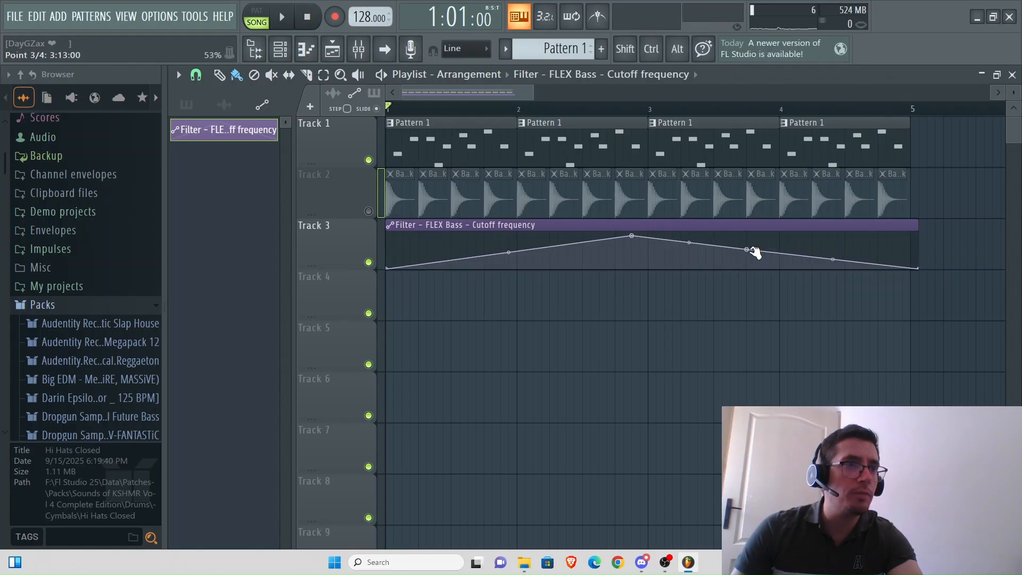
Step: Move the FLEX Bass cutoff automation's falling-slope point to 3:12:00 at about 66% and add a point at the same level near bar 4's end
mouse_move(751, 250)
left_mouse_down()
mouse_move(755, 273)
mouse_move(749, 230)
mouse_move(745, 247)
left_mouse_up()
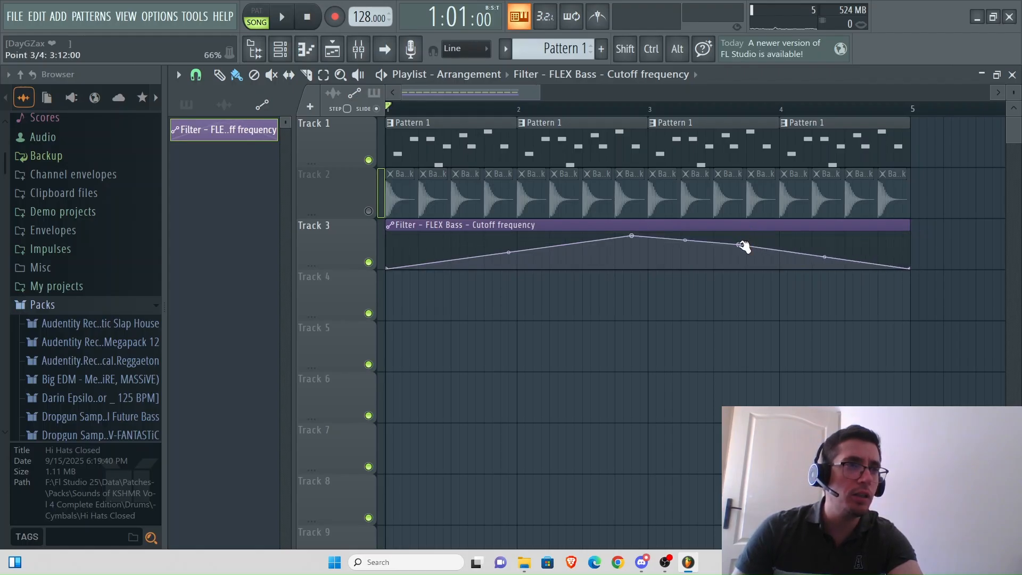
right_click(741, 245)
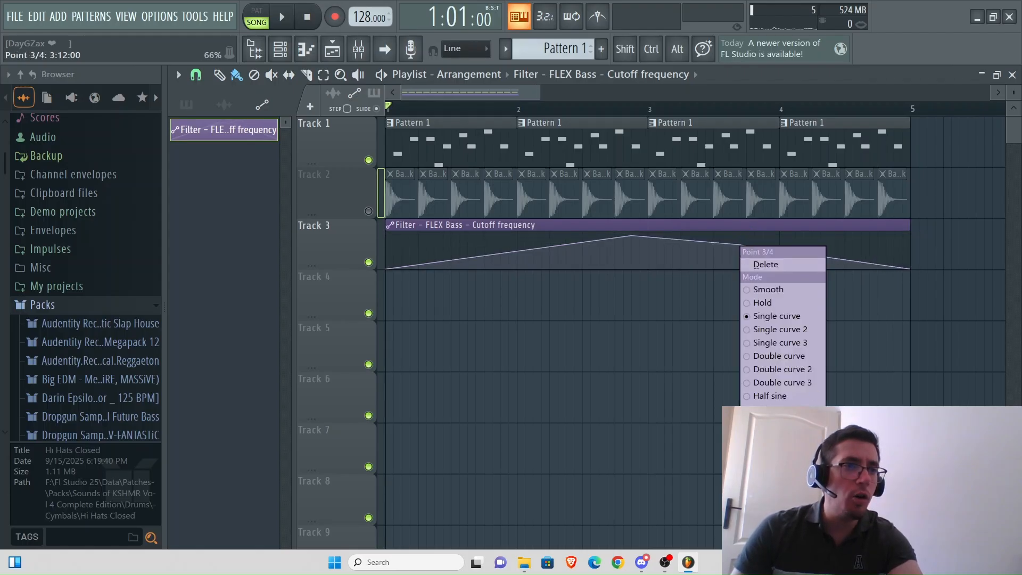
mouse_move(879, 267)
left_mouse_down()
mouse_move(879, 245)
mouse_move(887, 267)
left_mouse_up()
right_click(887, 268)
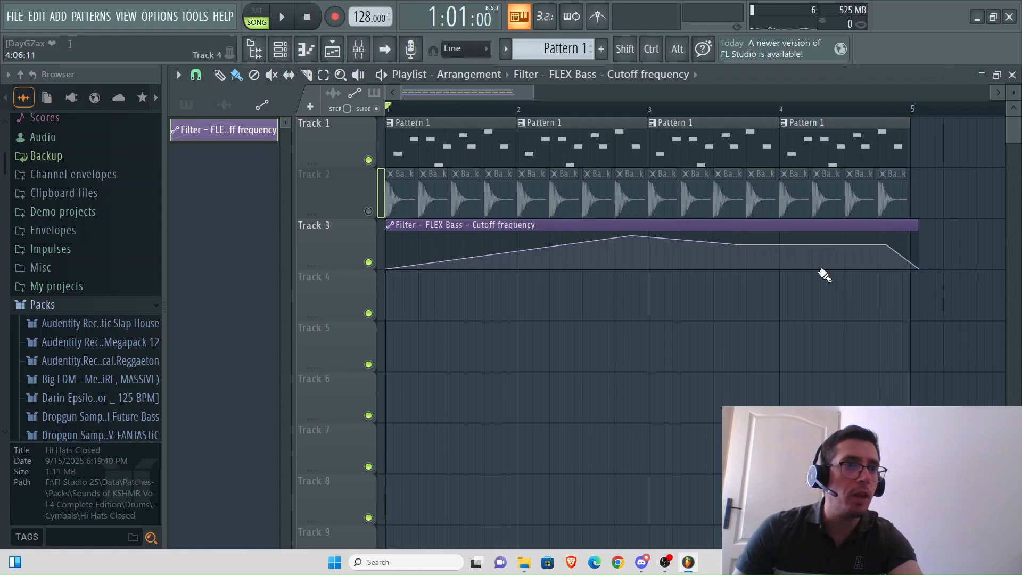
Step: Play the song to hear the reshaped FLEX Bass cutoff automation and pause it in bar 2
key("ctrl+z")
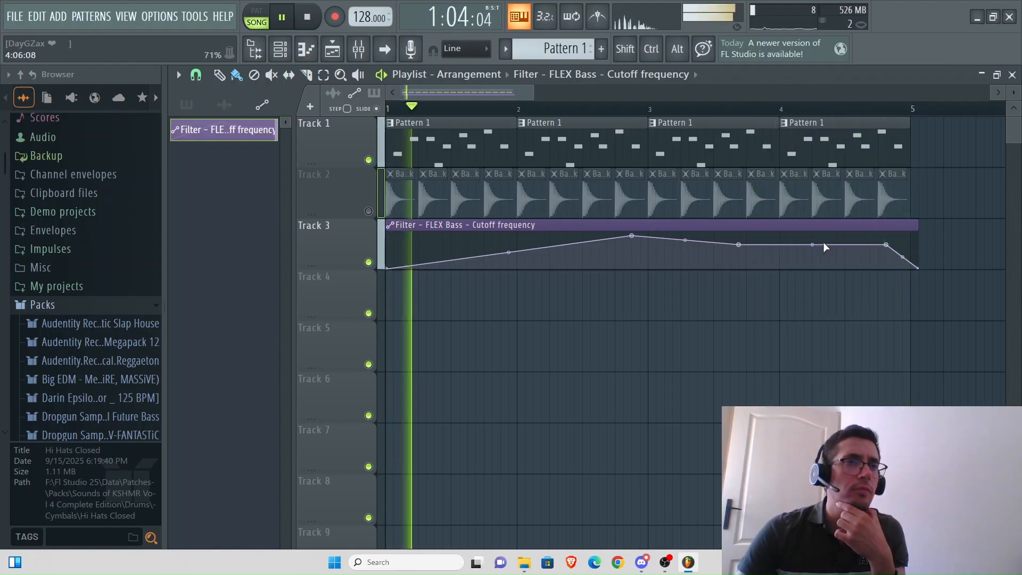
left_click(278, 19)
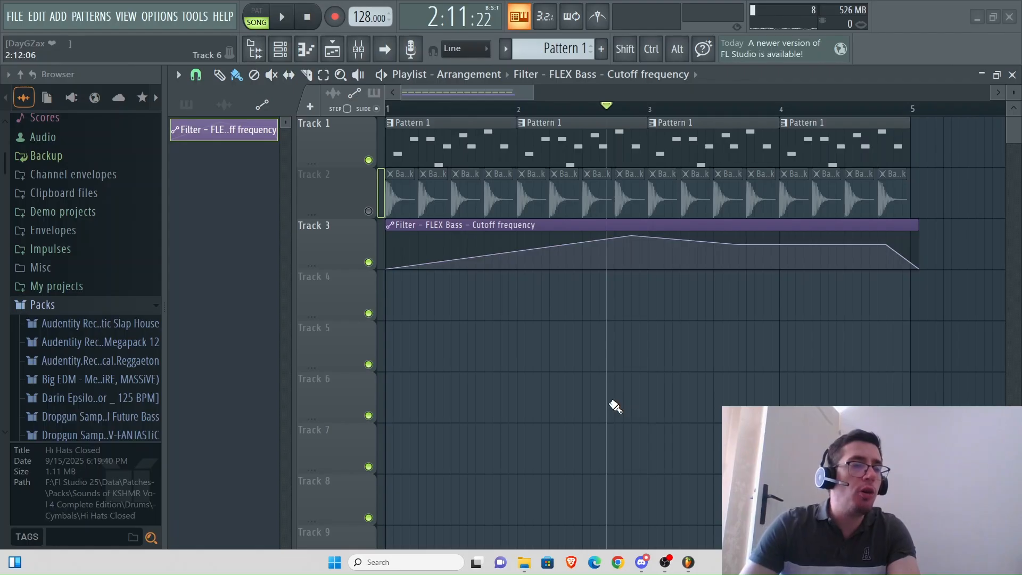
Step: Show the unsorted channels in the channel rack and add a second Sylenth1 instrument, moving its window clear of the channel names
left_click(280, 49)
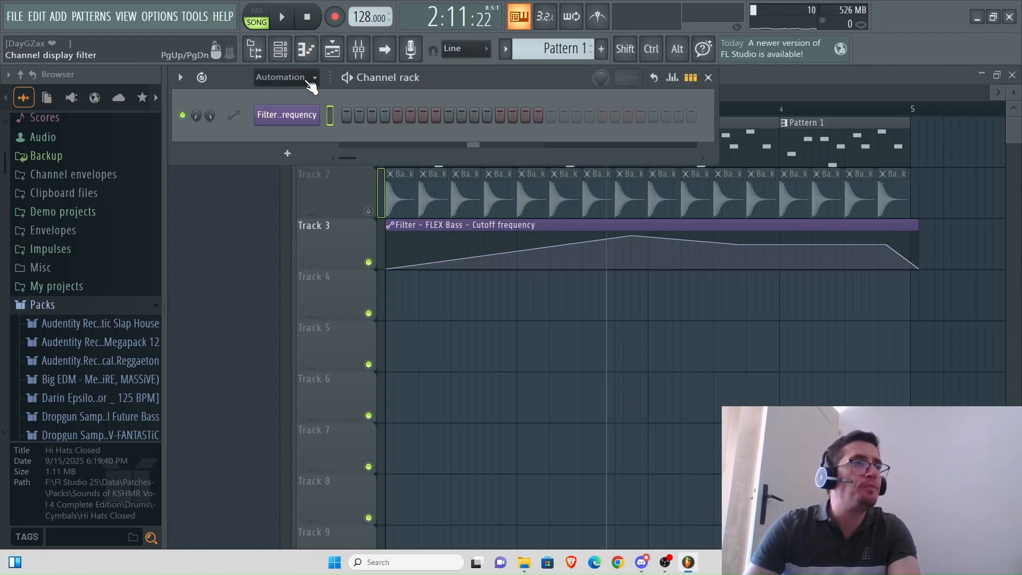
left_click(310, 77)
left_click(280, 138)
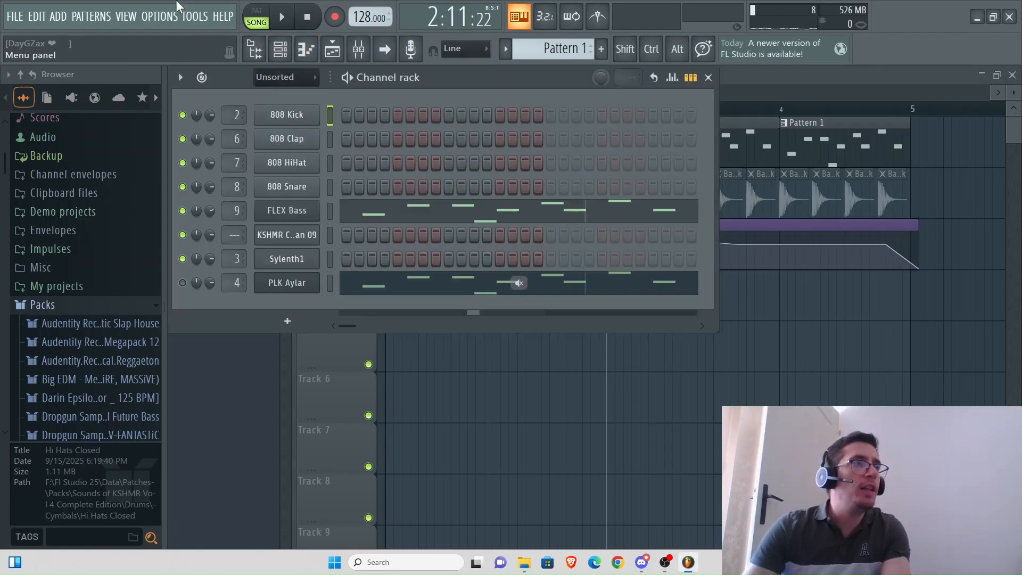
left_click(56, 15)
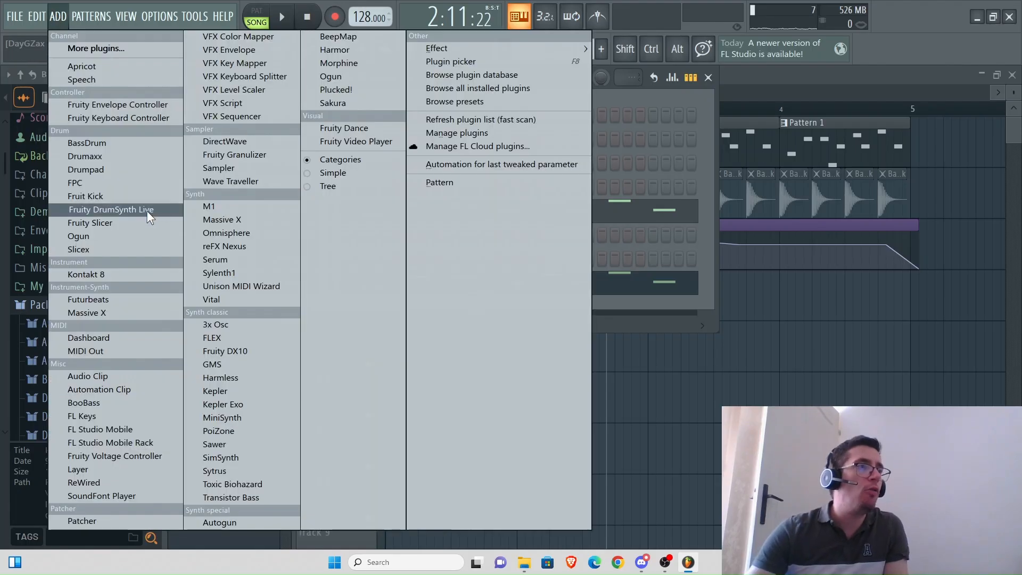
left_click(235, 274)
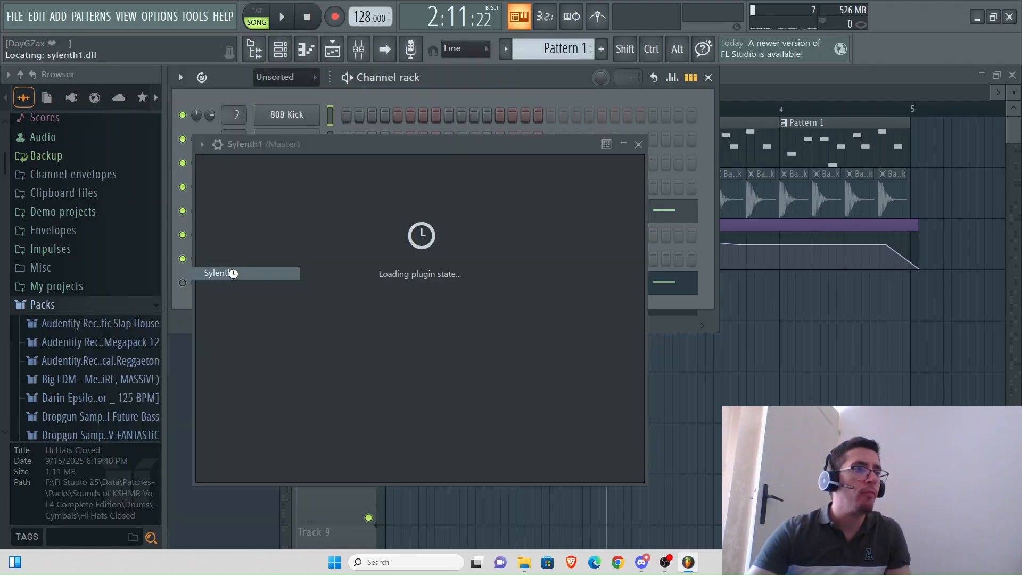
left_click_drag(391, 141, 571, 243)
Step: Sweep the new Sylenth1's filter control cutoff up to 10.000 and down to 0.000, and check the knob's context options
left_click_drag(414, 422, 412, 463)
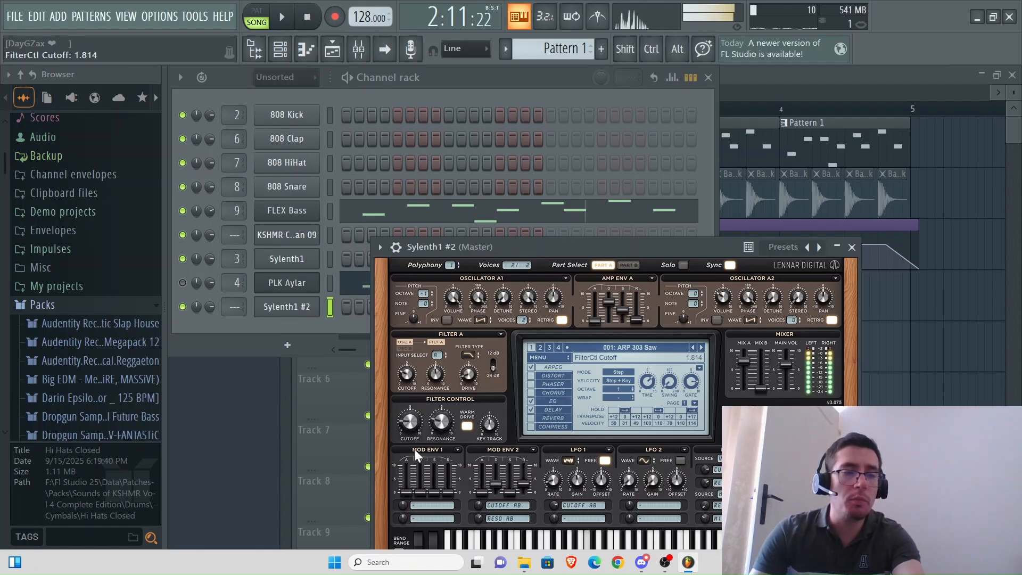
left_click_drag(416, 449, 391, 6)
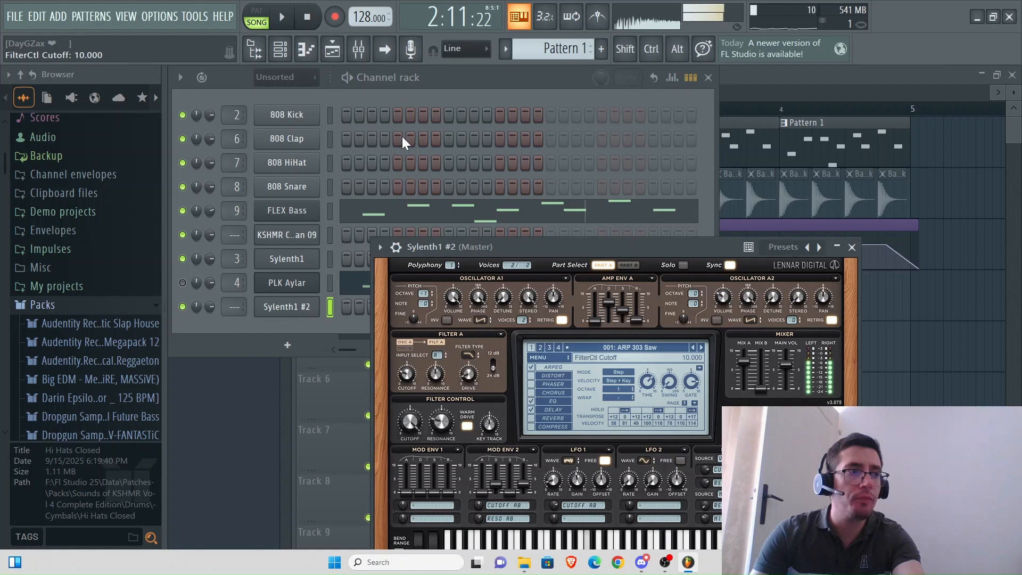
left_click_drag(403, 143, 433, 506)
right_click(414, 426)
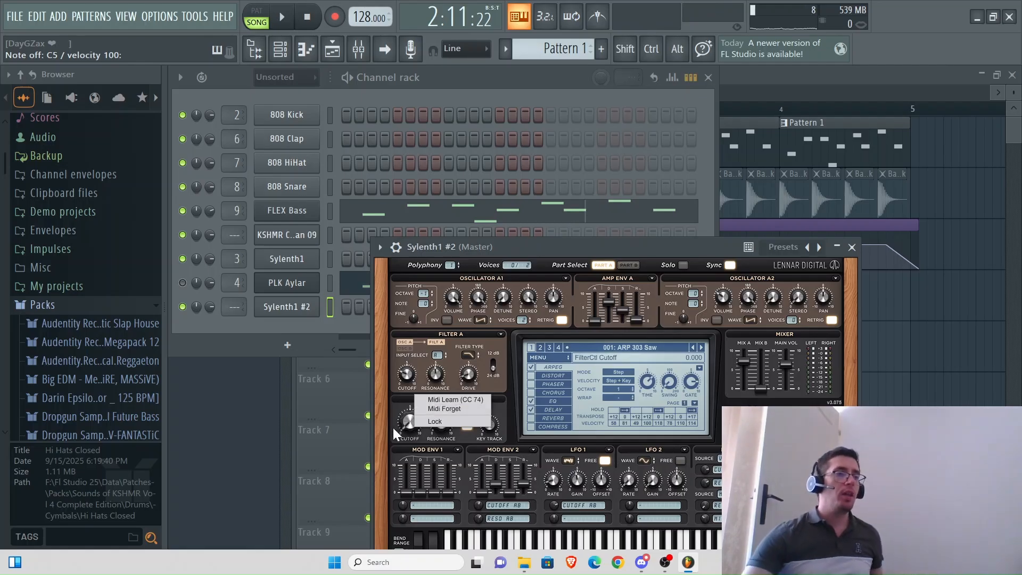
left_click(382, 416)
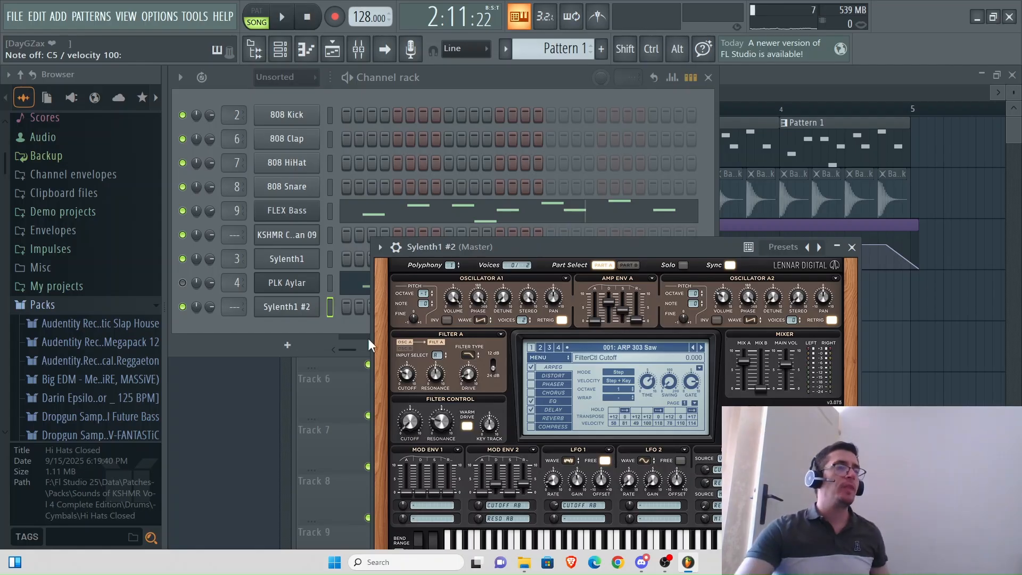
Step: Create an automation clip for the last tweaked parameter, Sylenth1 #2's filter control cutoff, and show it in the playlist
left_click(196, 17)
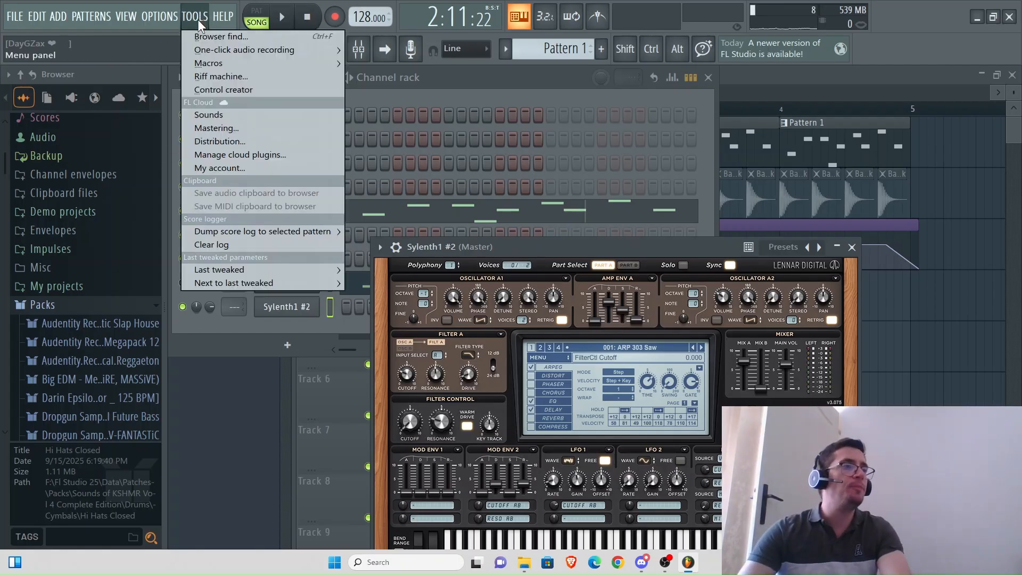
mouse_move(248, 270)
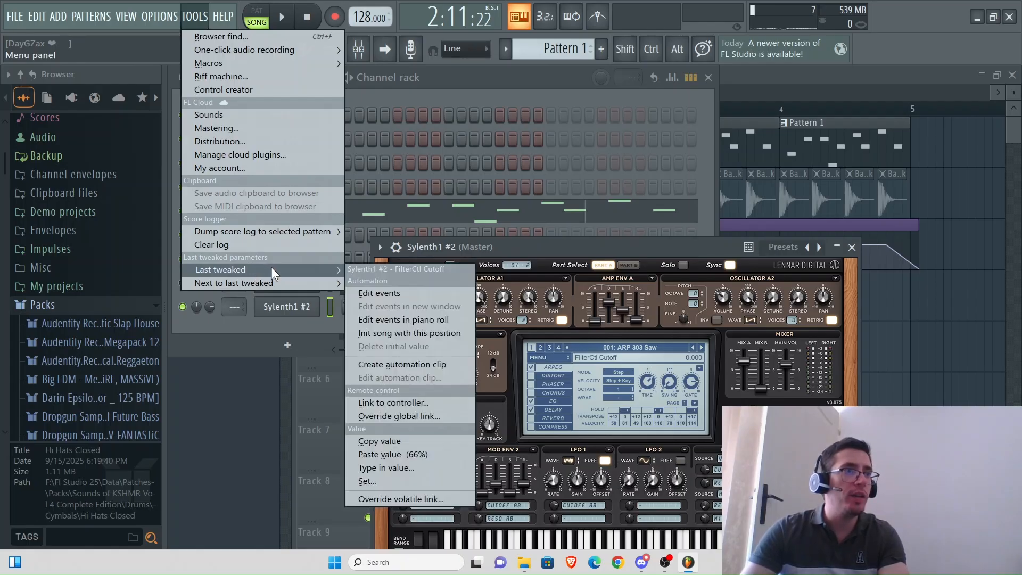
left_click(412, 362)
left_click(645, 266)
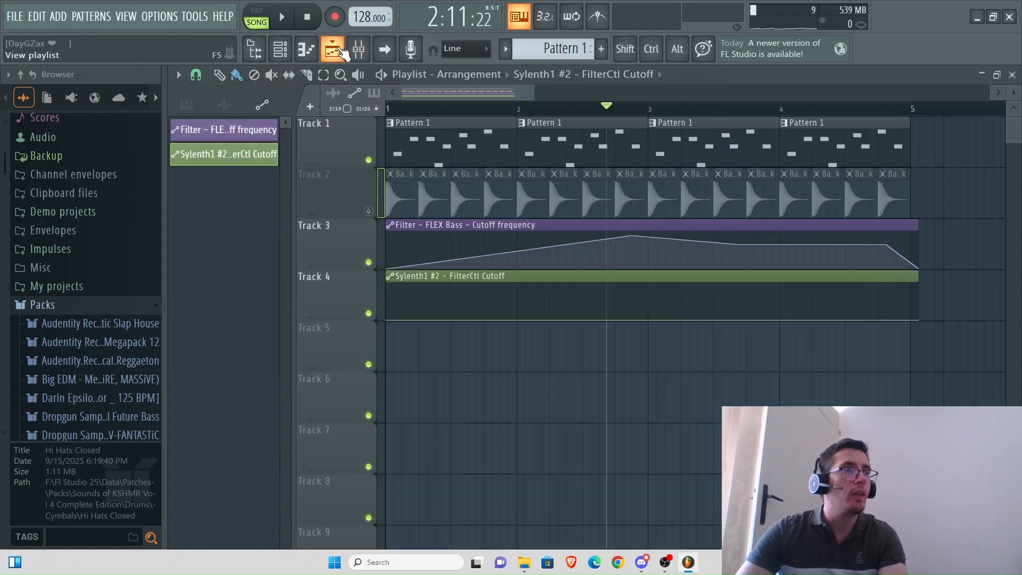
Step: Shape the Sylenth1 #2 cutoff automation to rise through bars 1 and 2 and fall in a sharp curve to near zero at bar 2's end
left_click(518, 297)
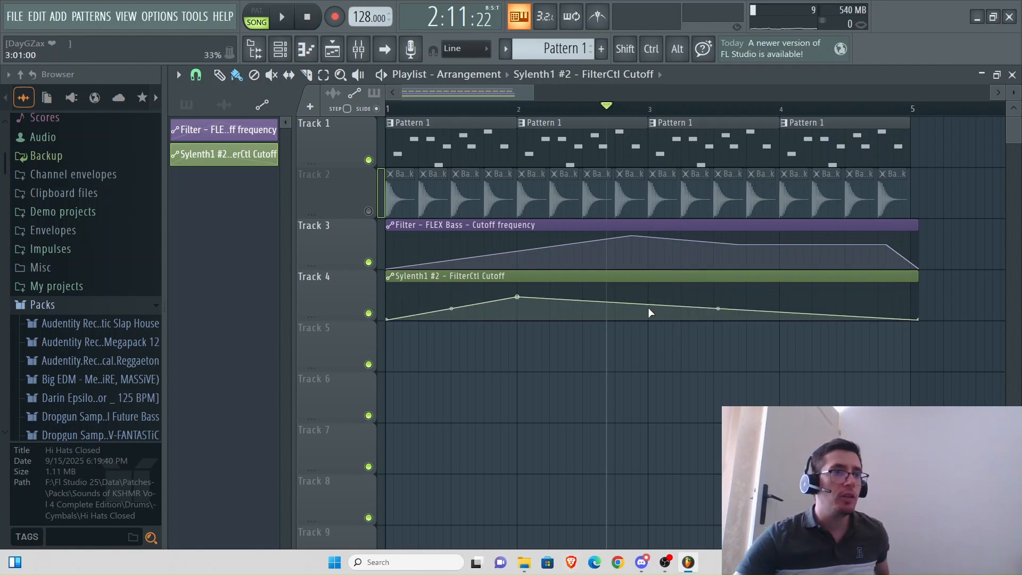
left_click(599, 299)
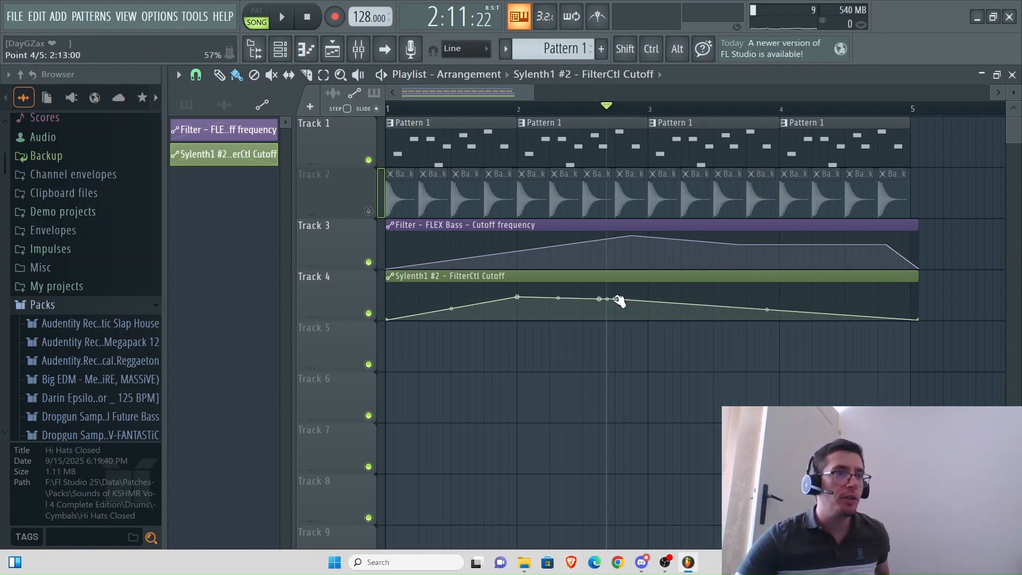
left_click_drag(616, 297, 633, 320)
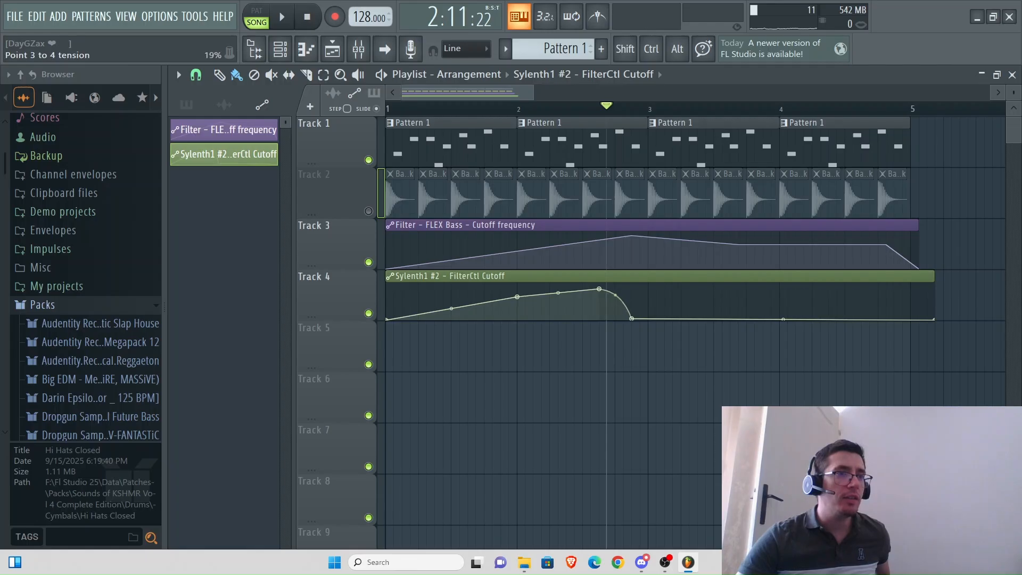
left_click_drag(616, 289, 615, 291)
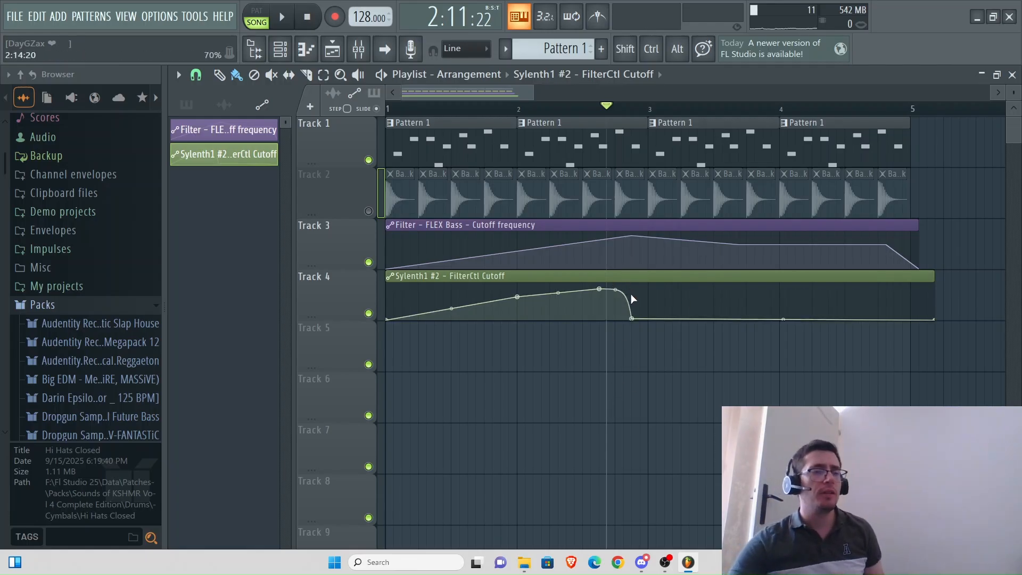
left_click_drag(616, 295, 615, 305)
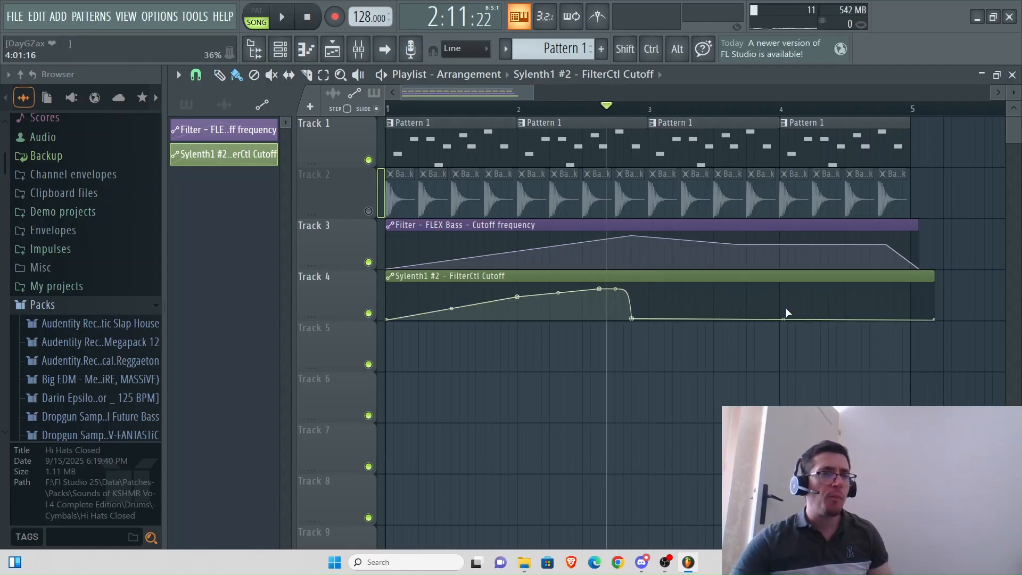
Step: Add a point at 4:11:00 at slightly above 60% on the Sylenth1 #2 cutoff automation and straighten the slope leading up to it
left_click(862, 300)
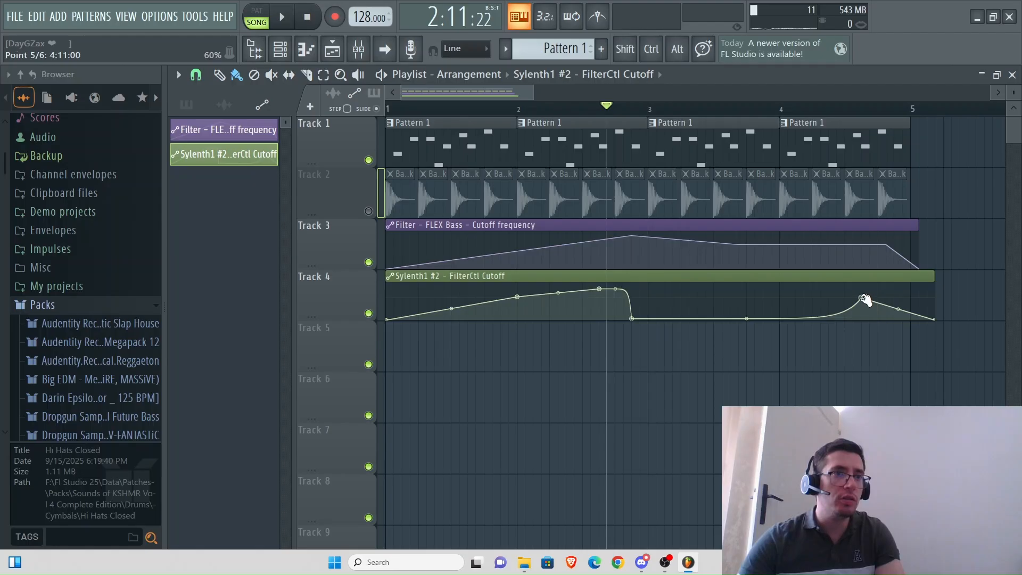
mouse_move(863, 298)
left_mouse_down()
mouse_move(862, 287)
mouse_move(863, 295)
left_mouse_up()
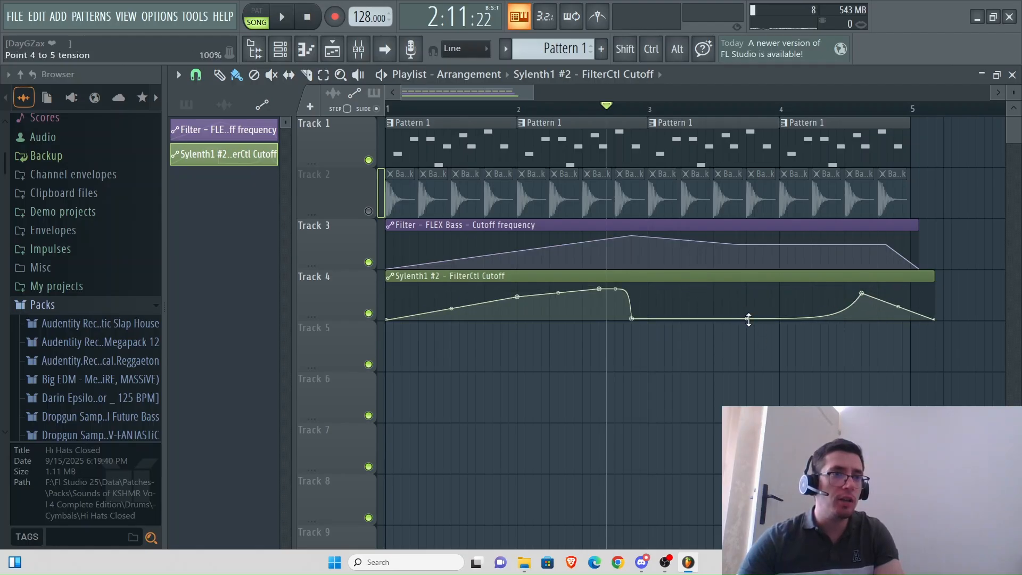
left_click_drag(748, 318, 751, 325)
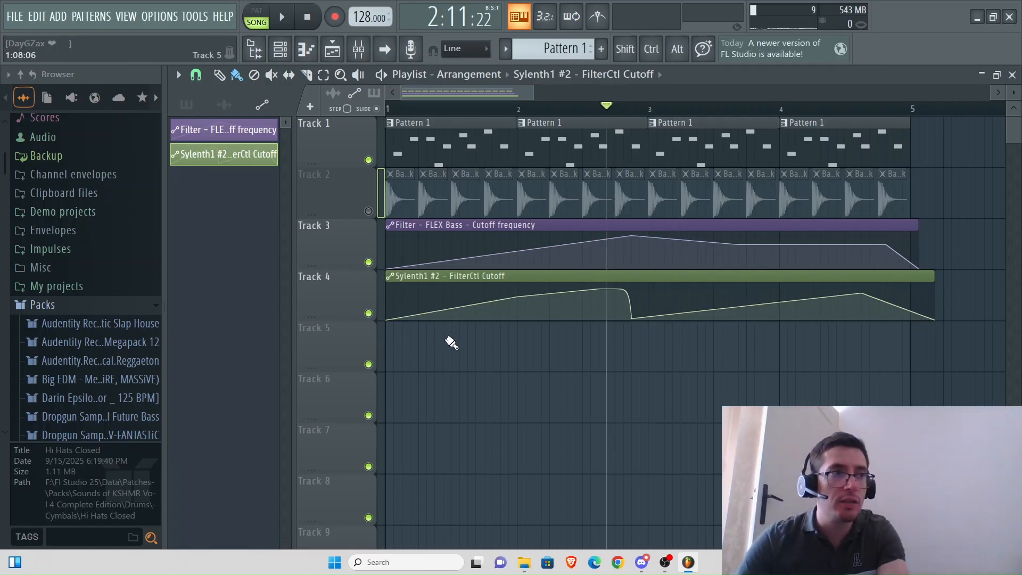
Step: Play the song briefly from the start with both cutoff automations and stop it
key("space")
key("space")
key("space")
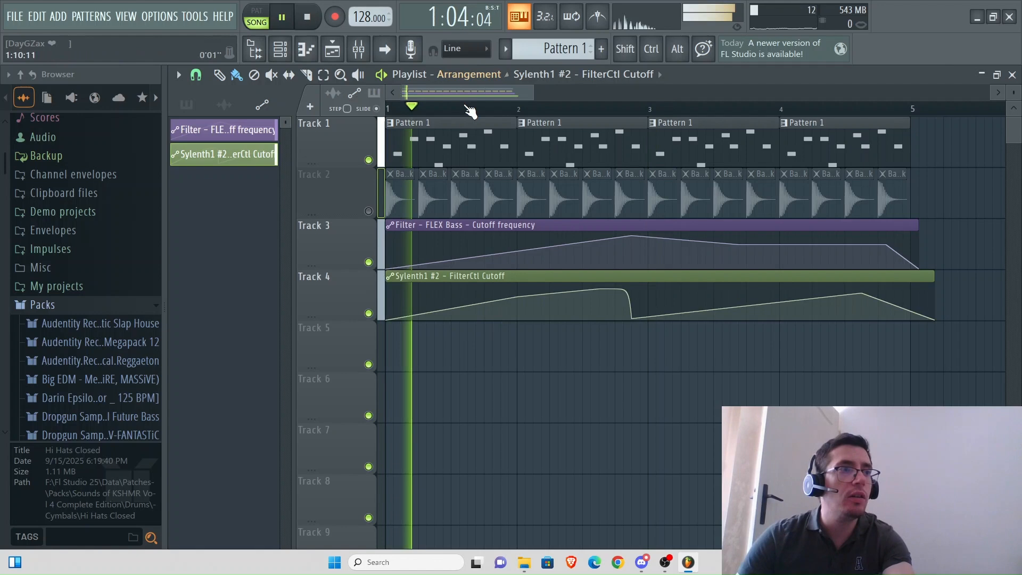
key("space")
Step: Show the unsorted channels and reopen the Sylenth1 #2 instrument, moving its window away from the channel rack and playlist
left_click(285, 54)
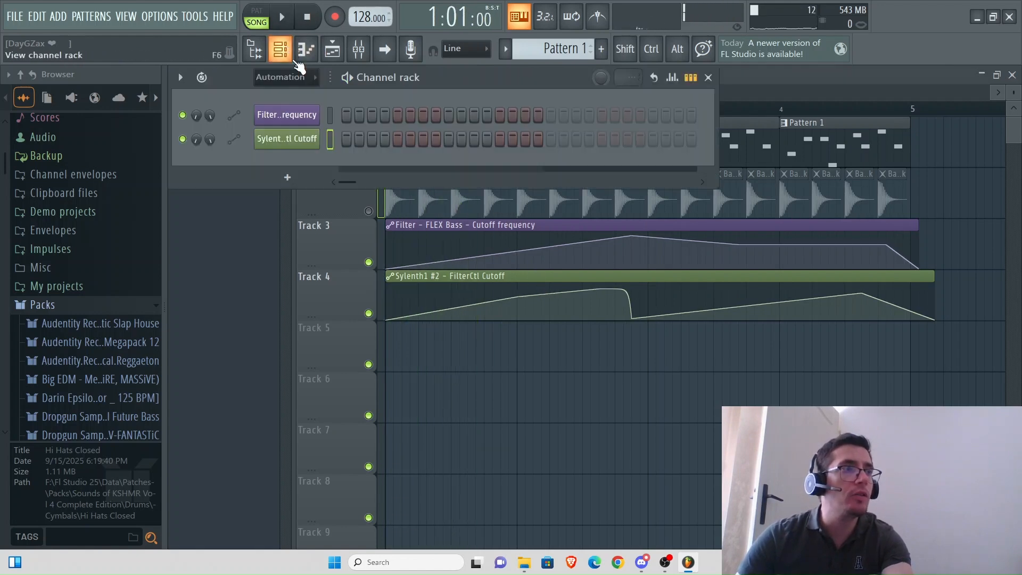
left_click(298, 77)
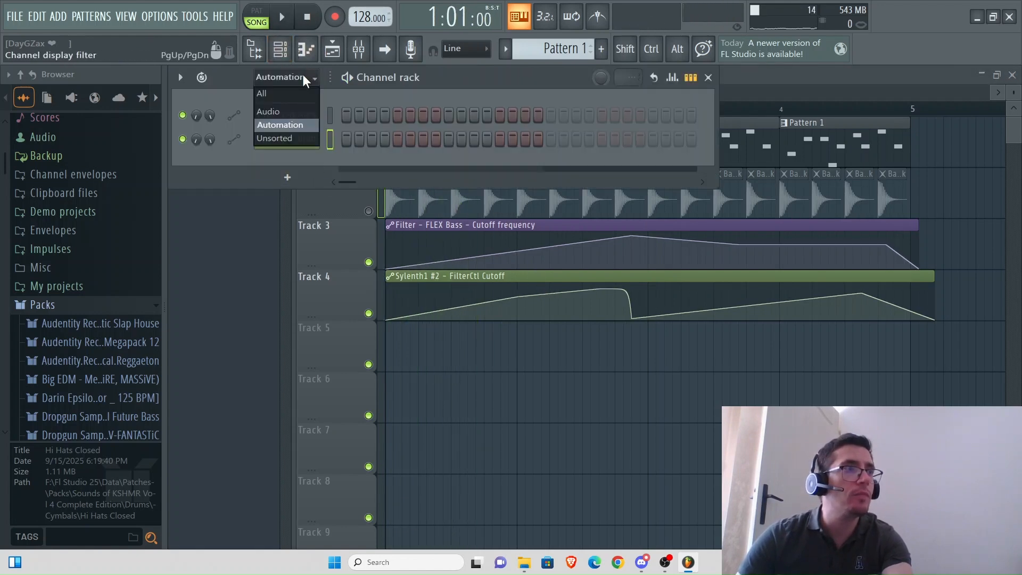
left_click(292, 139)
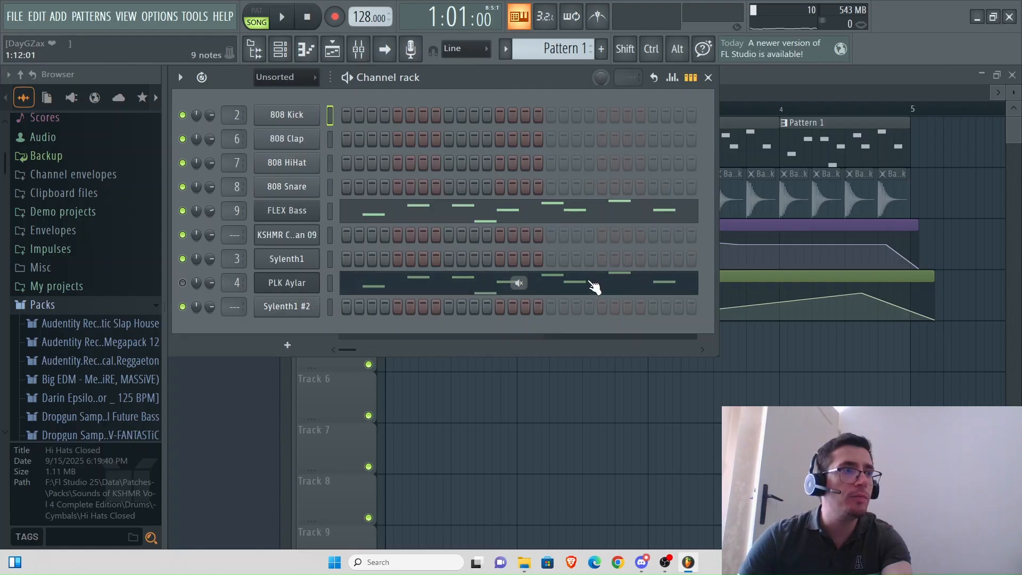
left_click(290, 307)
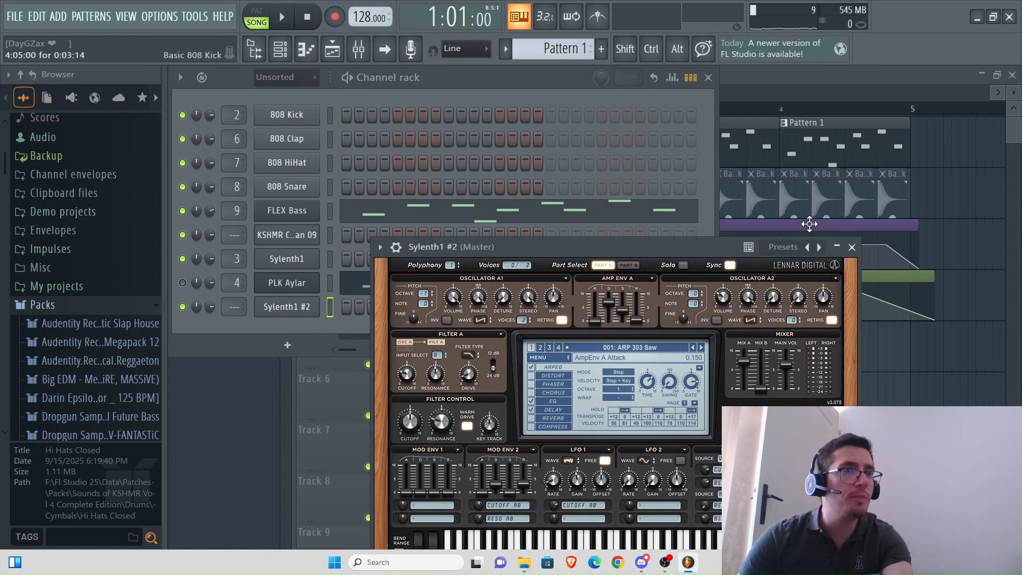
left_click_drag(702, 245, 924, 366)
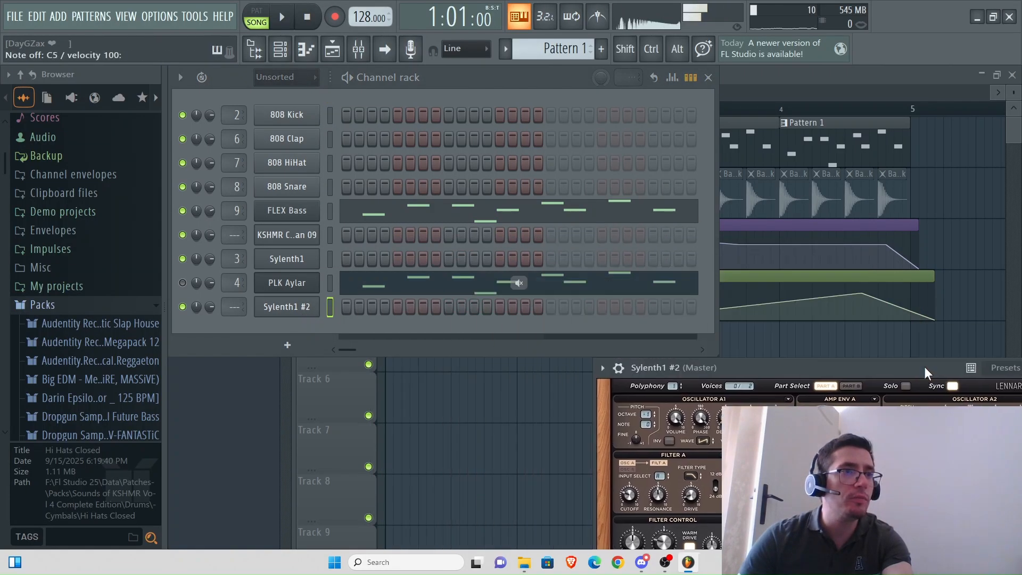
Step: Play the song from the start of bar 4 to check the cutoff automations, and pause playback
left_click(781, 109)
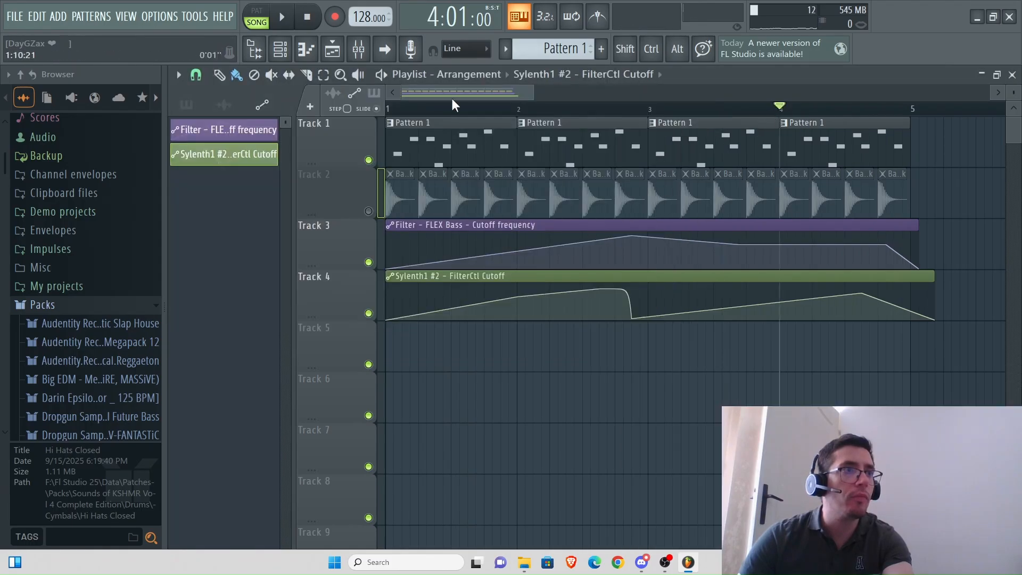
key("space")
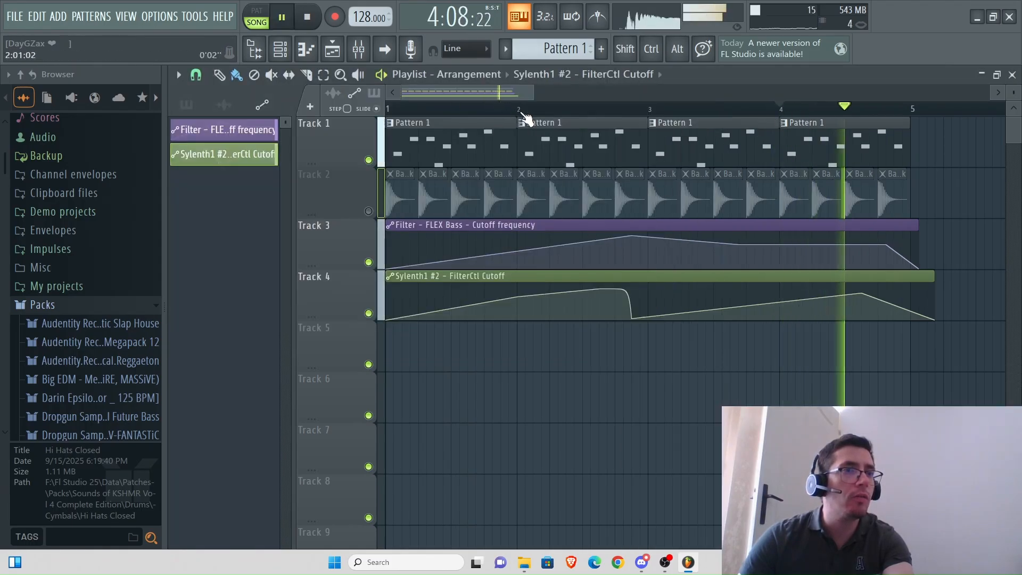
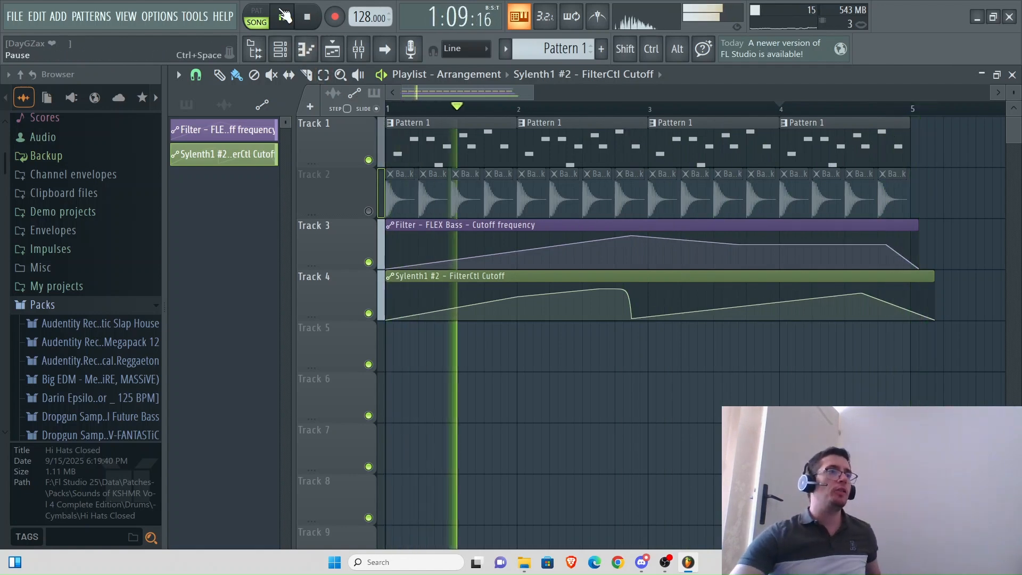
key("space")
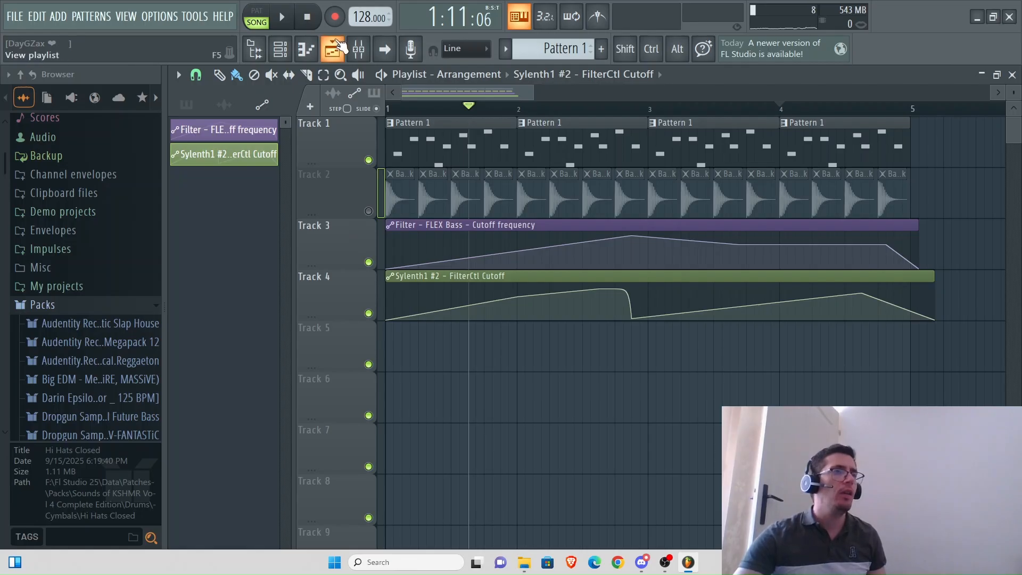
Step: Load OTT into slot 1 of the Master mixer track and lower its depth to 35%, moving the plugin window aside
left_click(358, 49)
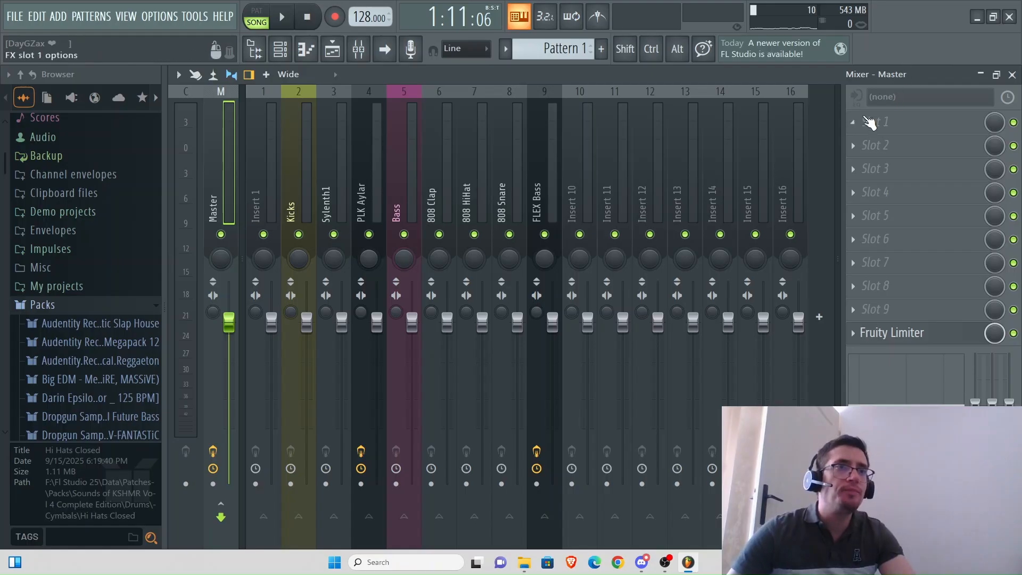
left_click(868, 121)
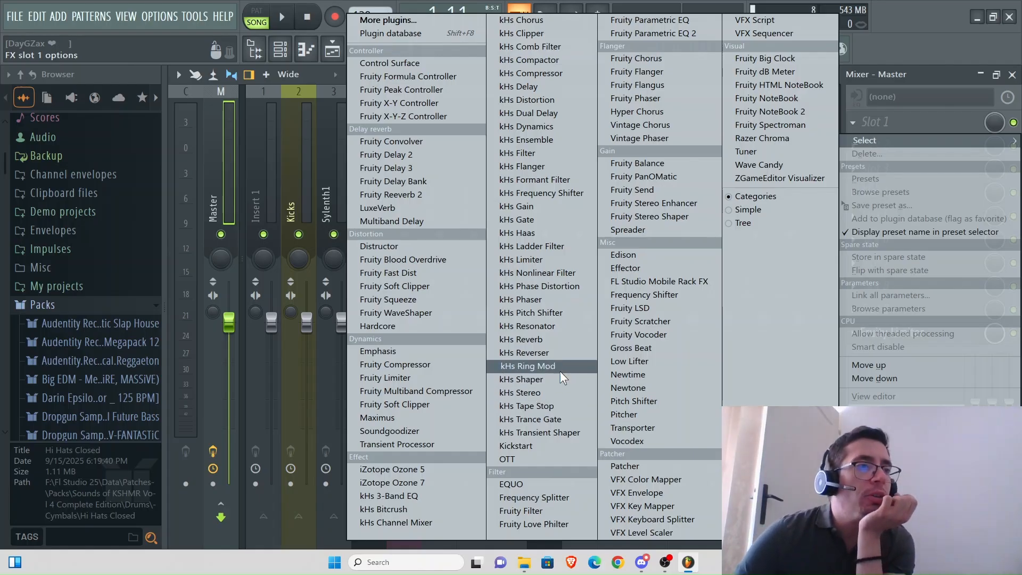
left_click(535, 459)
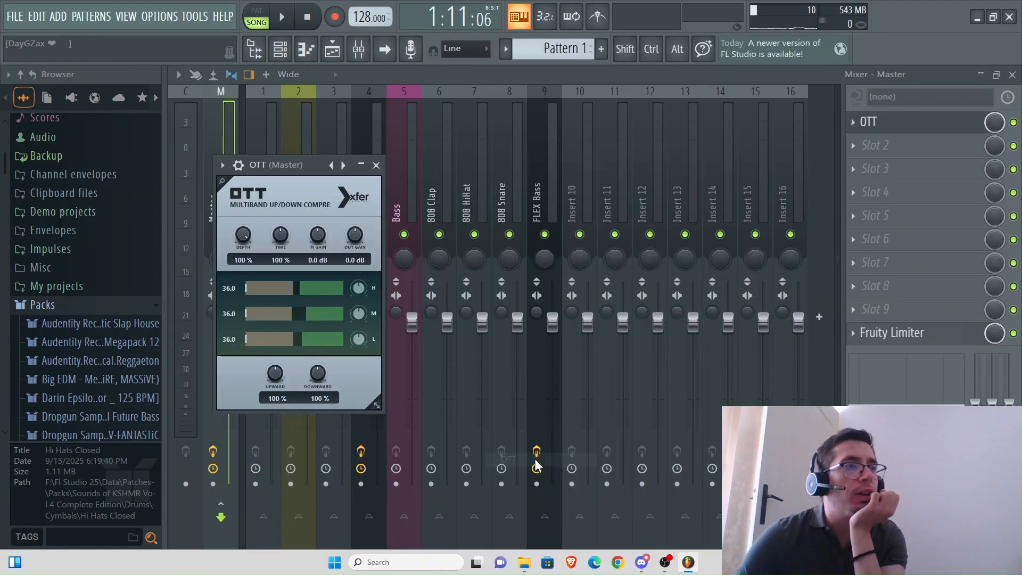
left_click_drag(289, 163, 379, 214)
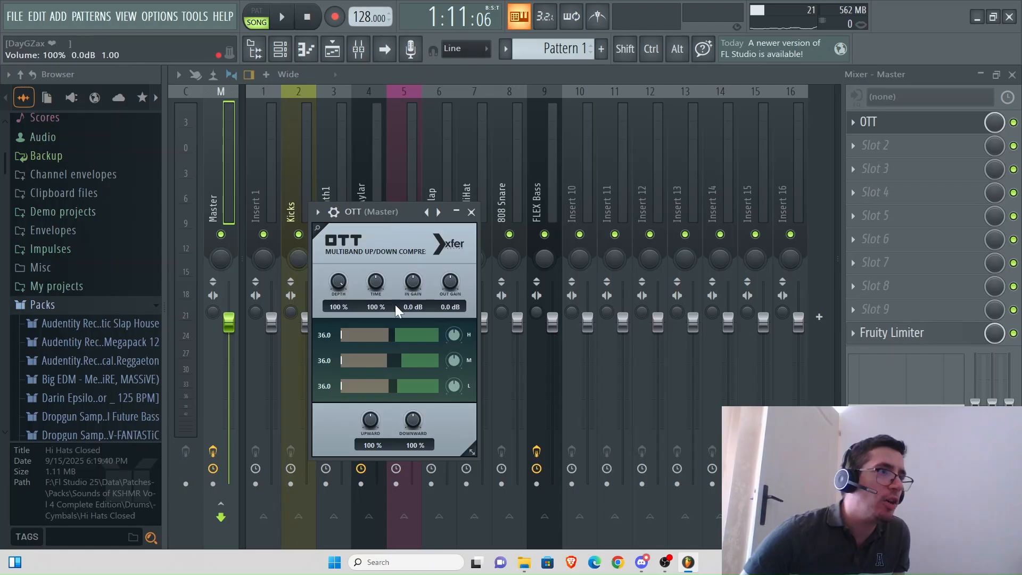
left_click_drag(335, 283, 339, 291)
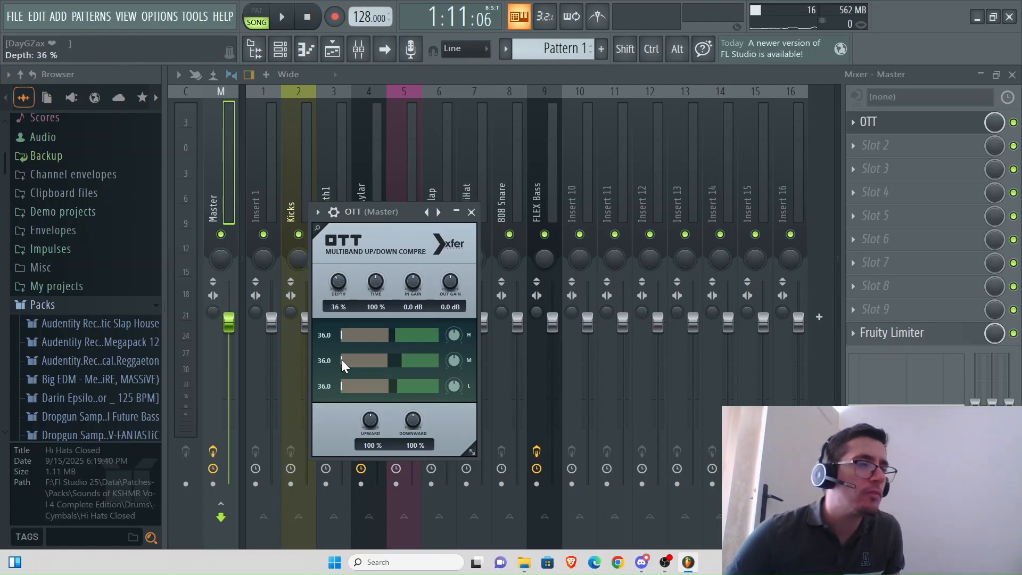
left_click_drag(378, 208, 577, 296)
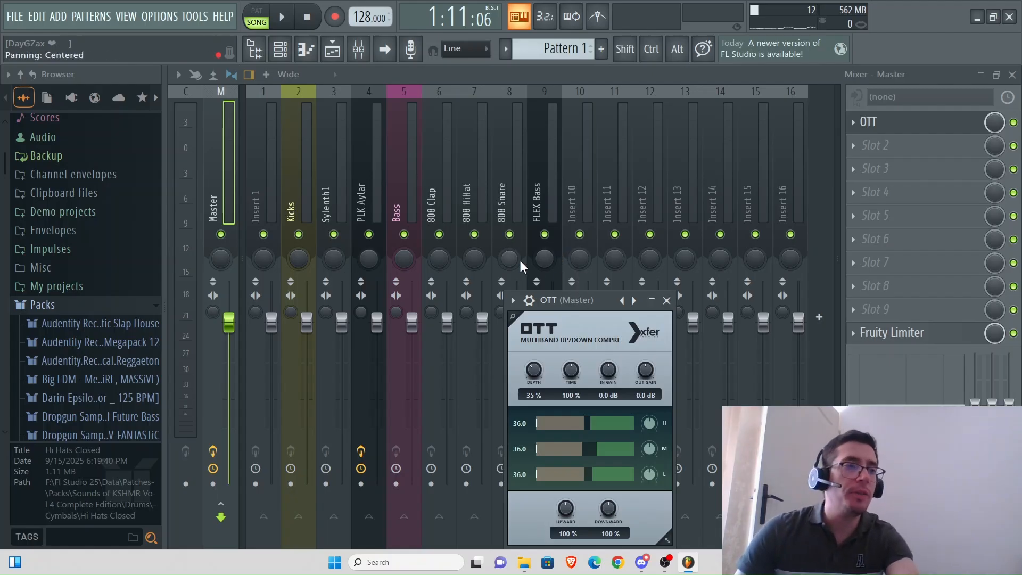
Step: Play the song briefly through OTT on the Master track and delete the plugin from slot 1
key("space")
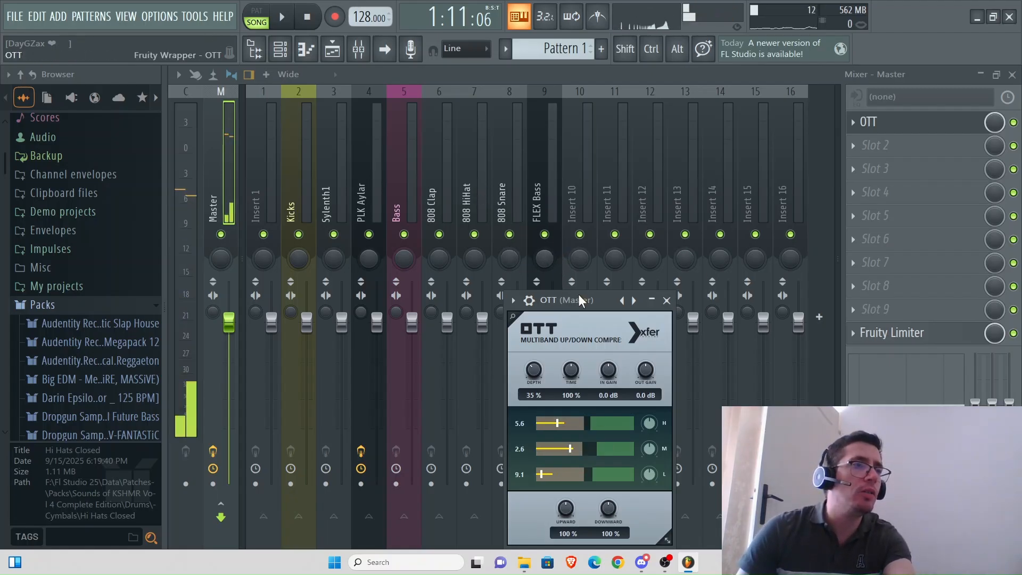
left_click_drag(578, 293, 516, 361)
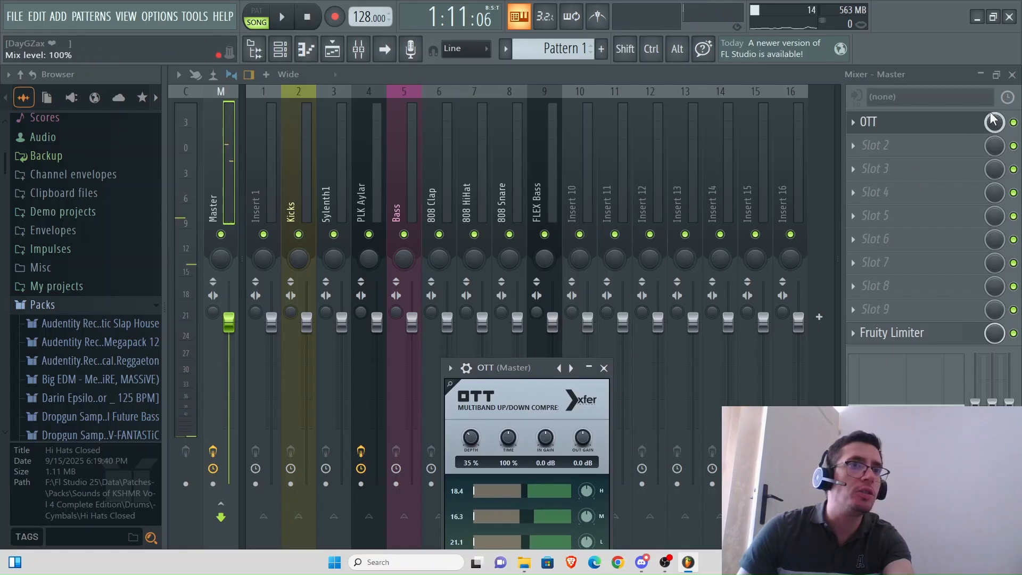
left_click(854, 122)
left_click(865, 153)
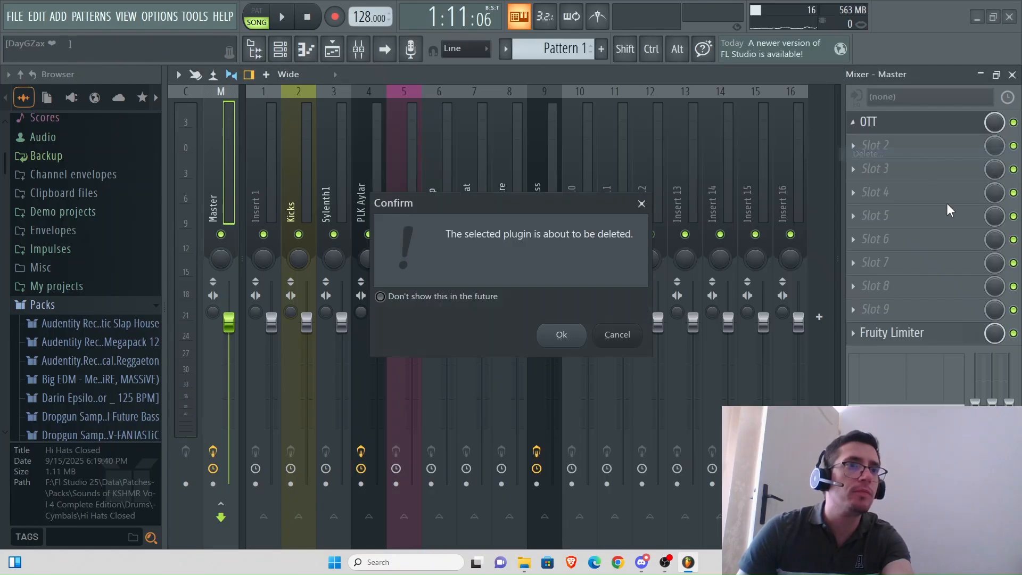
left_click(556, 343)
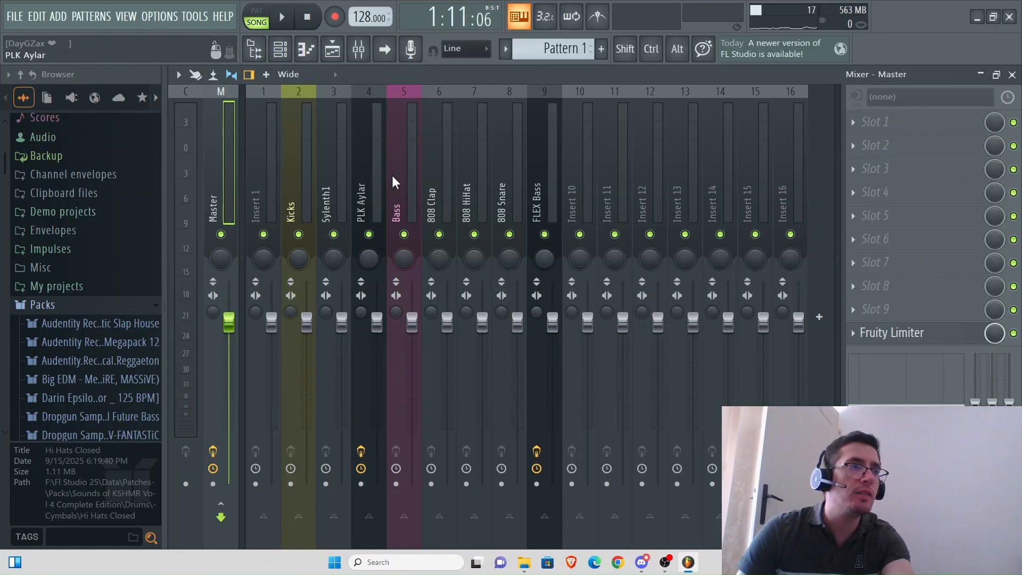
Step: Route the Sylenth1 #2 channel to mixer track Insert 10 and play the song briefly to check its signal
left_click(541, 161)
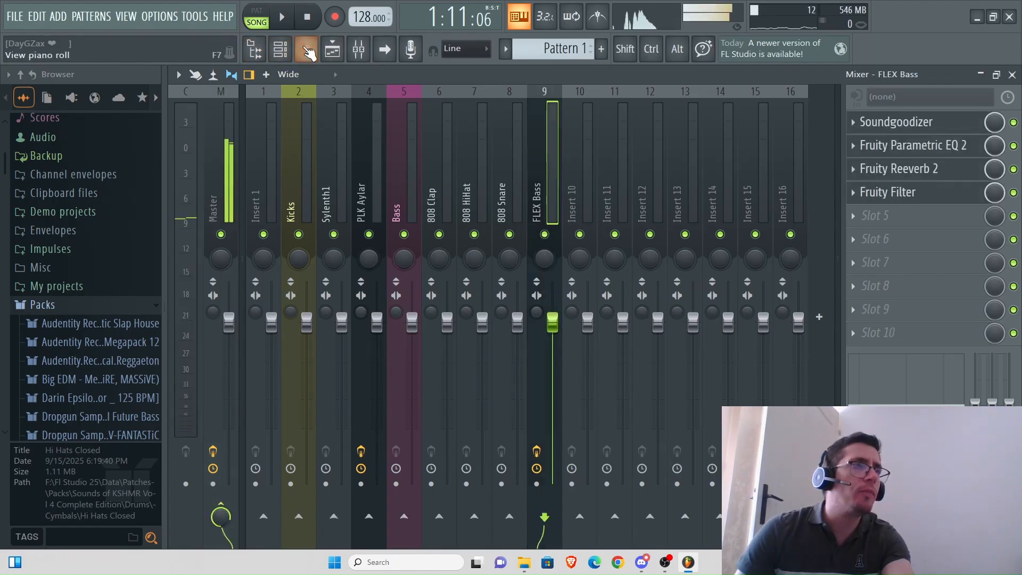
left_click(280, 49)
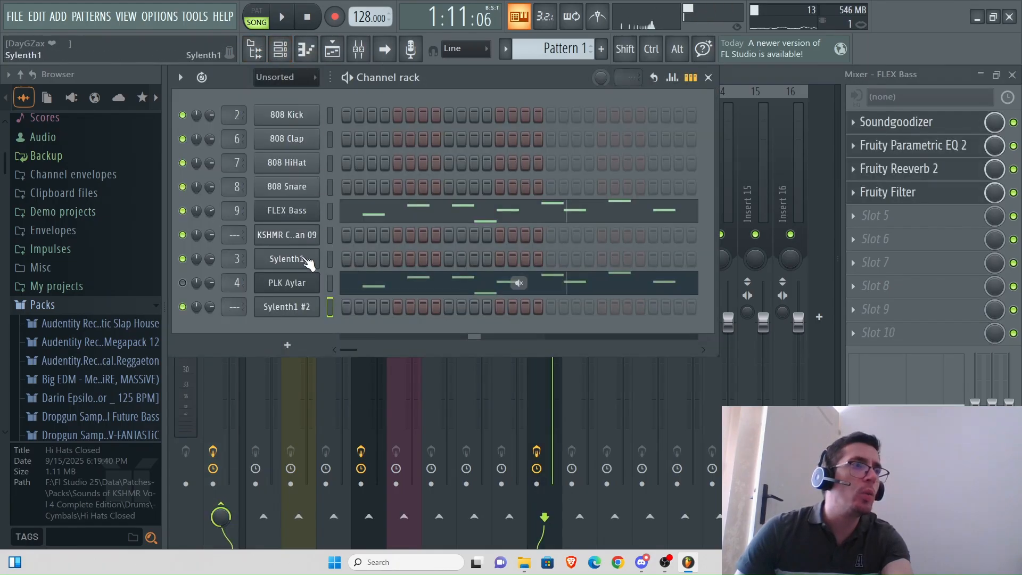
left_click(272, 309)
right_click(273, 305)
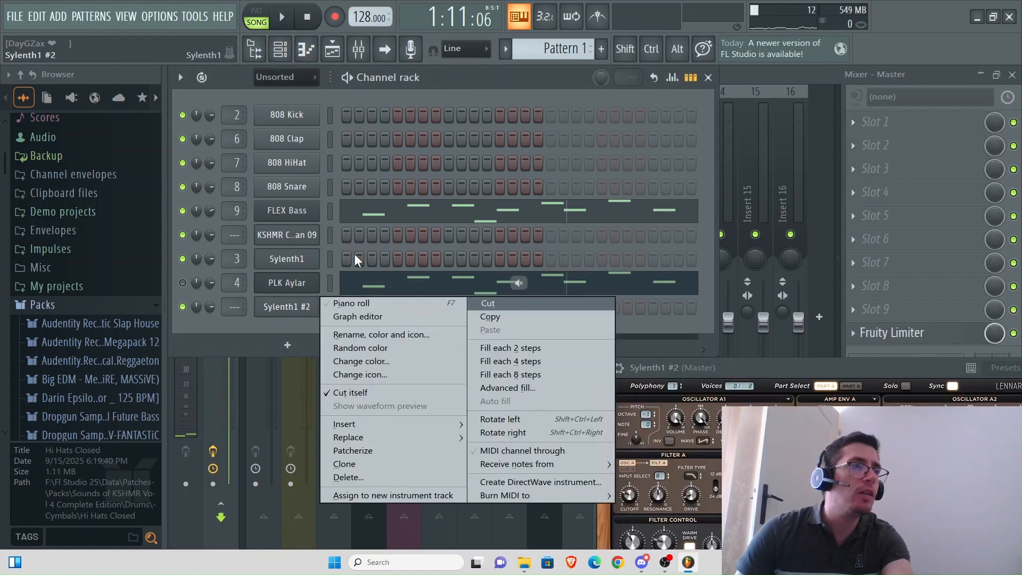
left_click(301, 310)
left_click(359, 49)
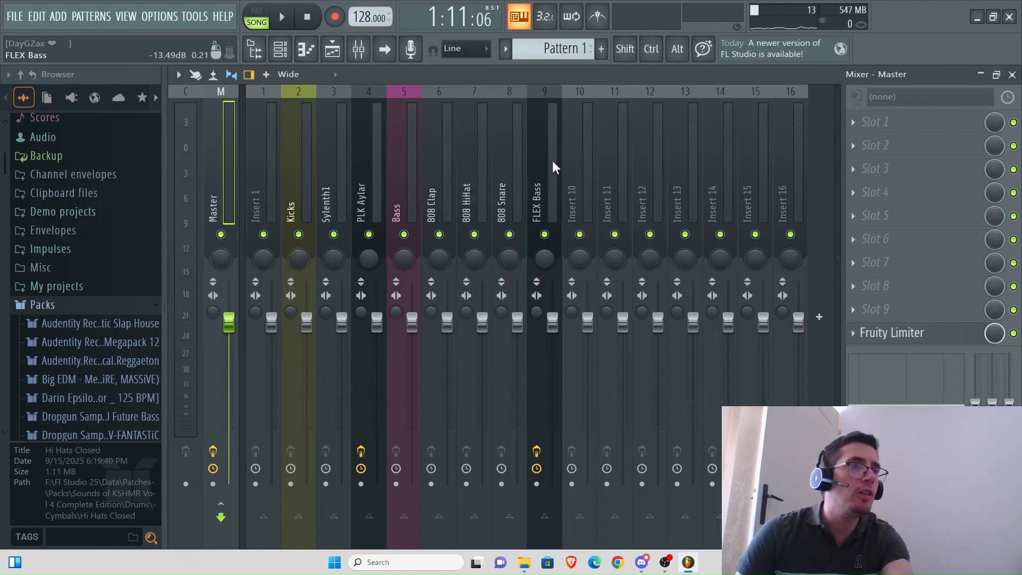
right_click(575, 171)
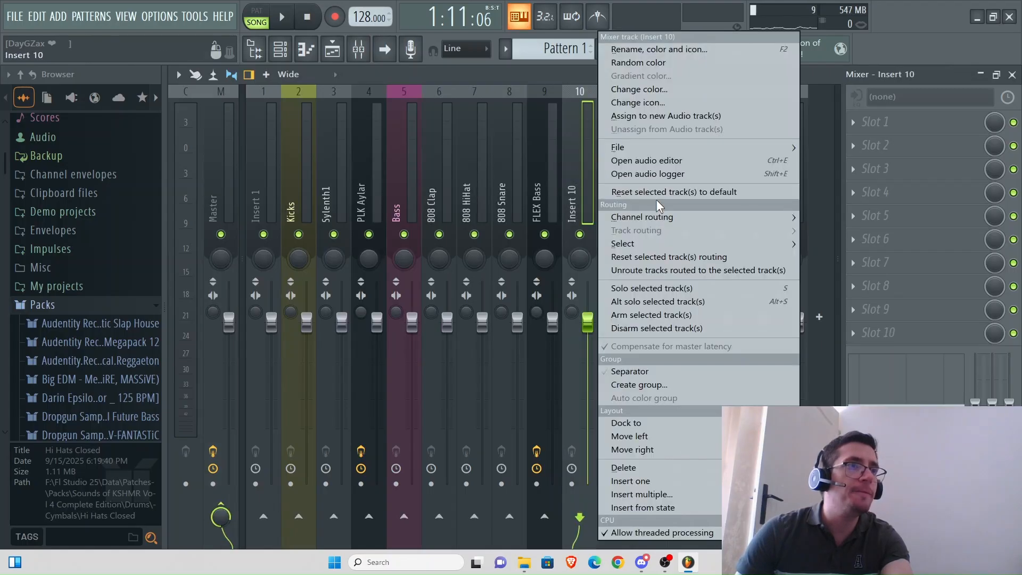
mouse_move(669, 217)
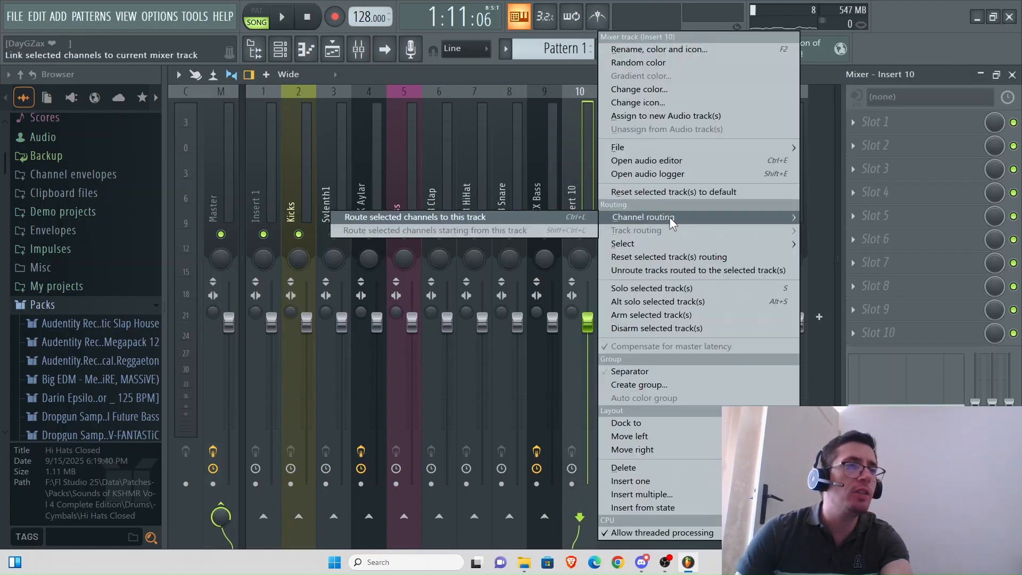
left_click(485, 218)
key("space")
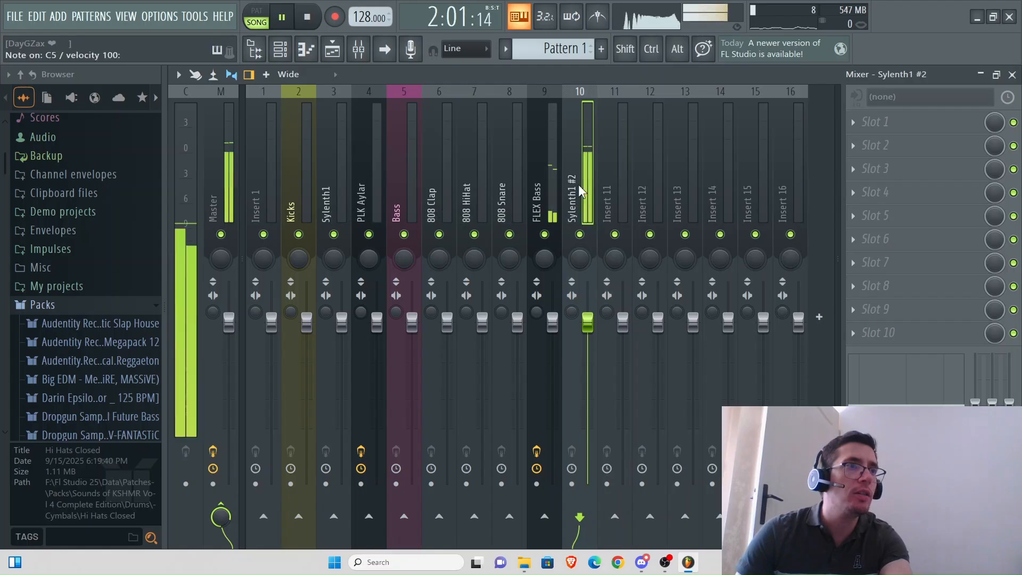
key("space")
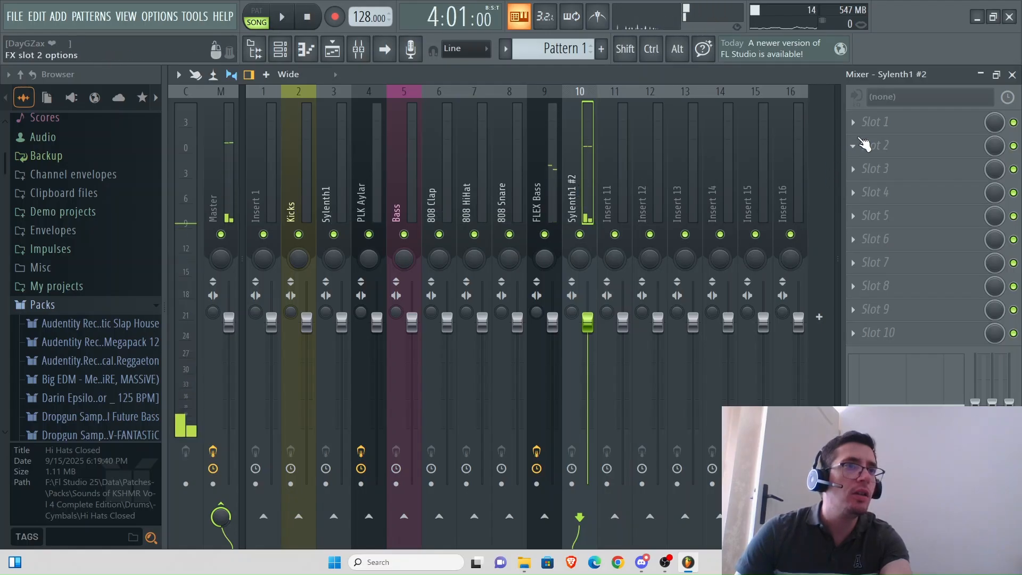
Step: Load OTT into slot 1 of the Sylenth1 #2 mixer track with its depth at 100%
left_click(852, 123)
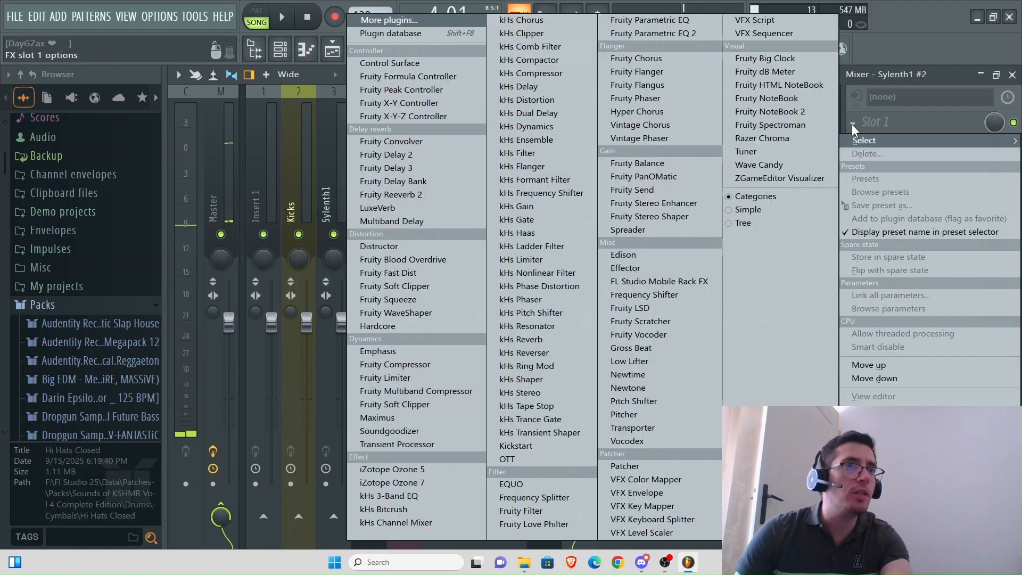
left_click(538, 459)
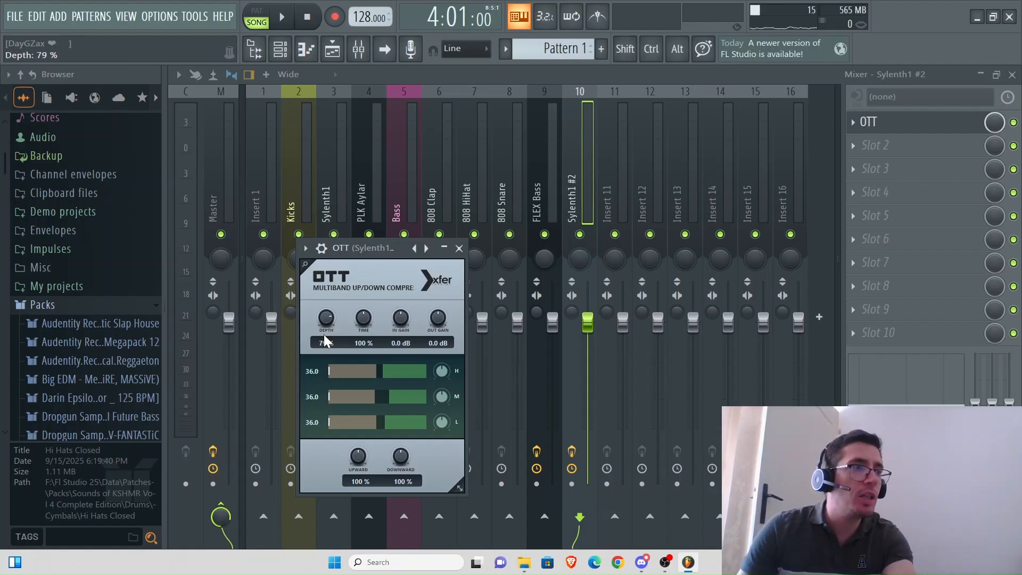
left_click_drag(324, 335, 314, 249)
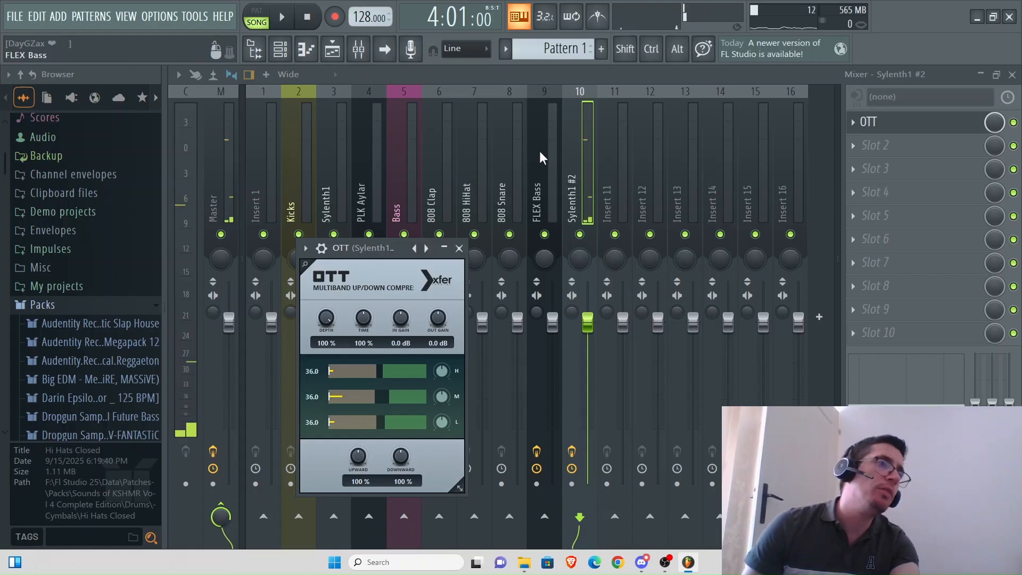
Step: Select the FLEX Bass mixer track, open its instrument from the channel rack and audition a few notes
left_click(544, 183)
left_click(280, 49)
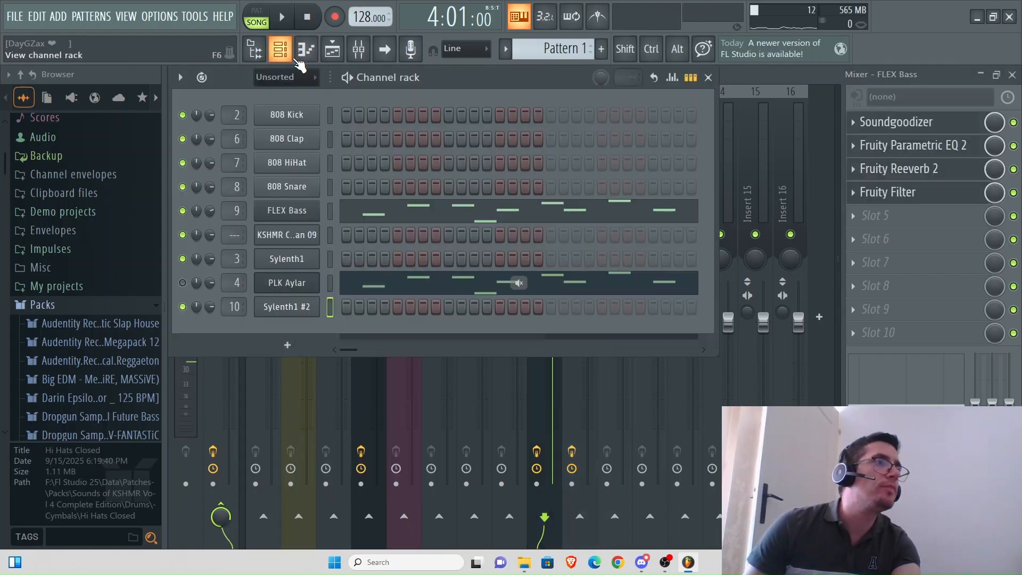
left_click(300, 211)
key("z")
key("z")
key("z")
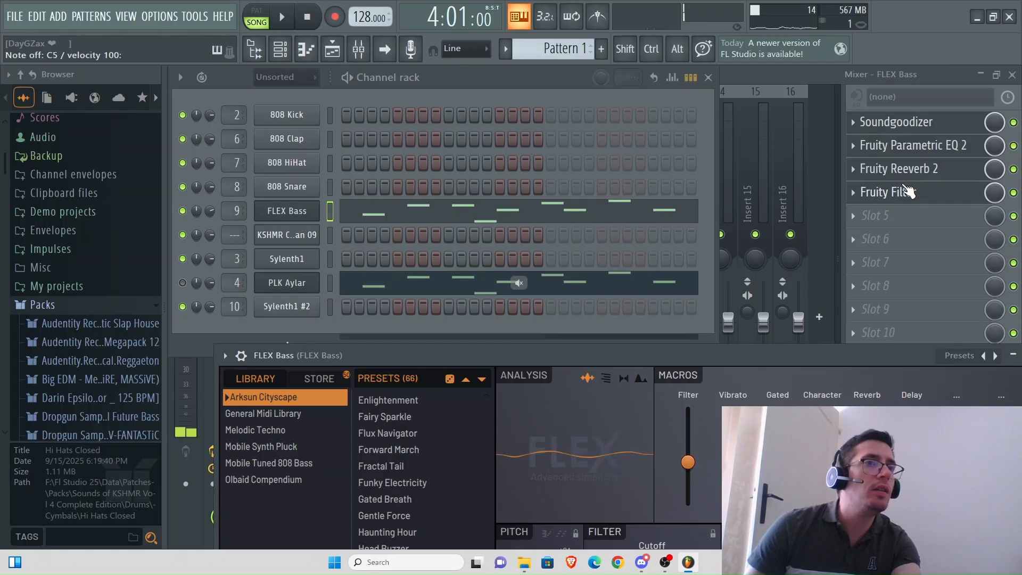
Step: Bypass the Fruity Filter on the FLEX Bass mixer track and audition the unfiltered sound
left_click(899, 200)
left_click(1014, 192)
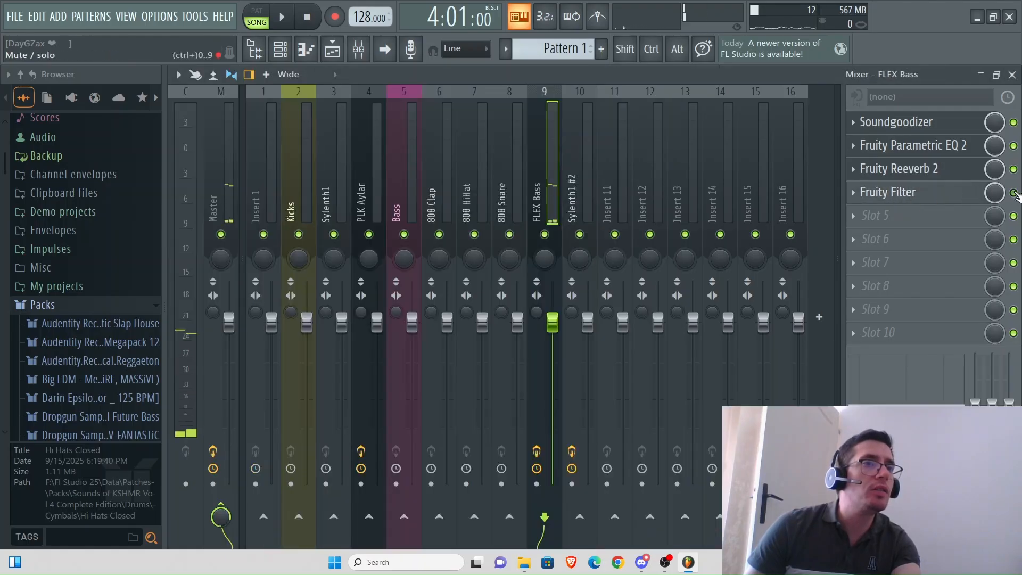
key("z")
key("z")
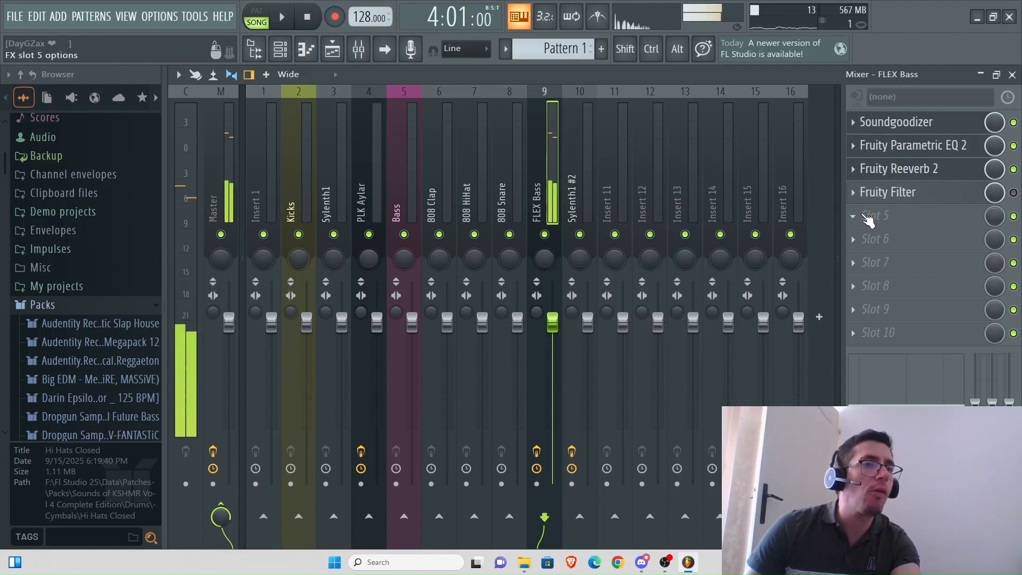
Step: Load OTT into slot 5 of the FLEX Bass mixer track and audition notes through it
left_click(858, 214)
left_click(506, 459)
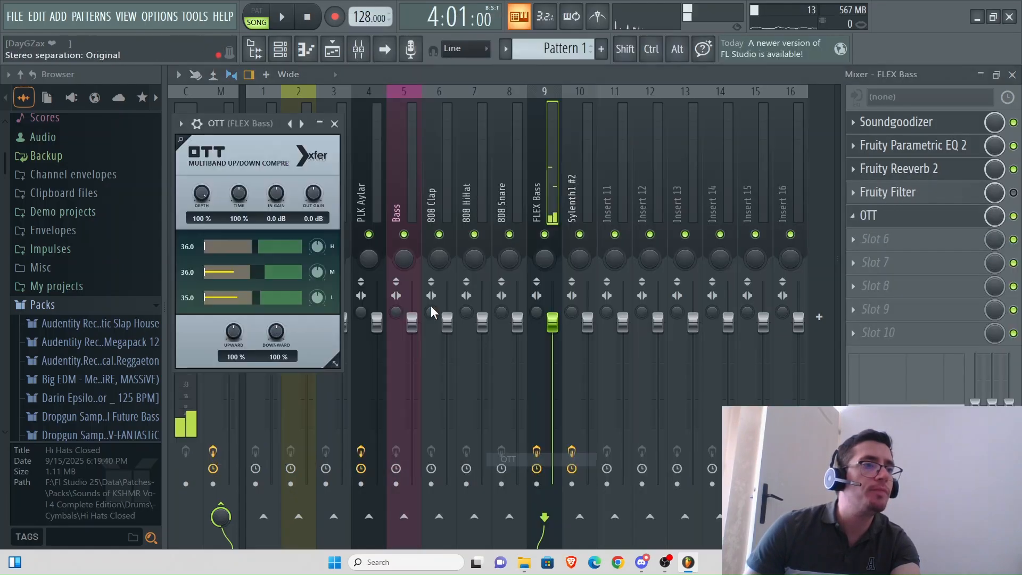
key("z")
key("z")
key("z")
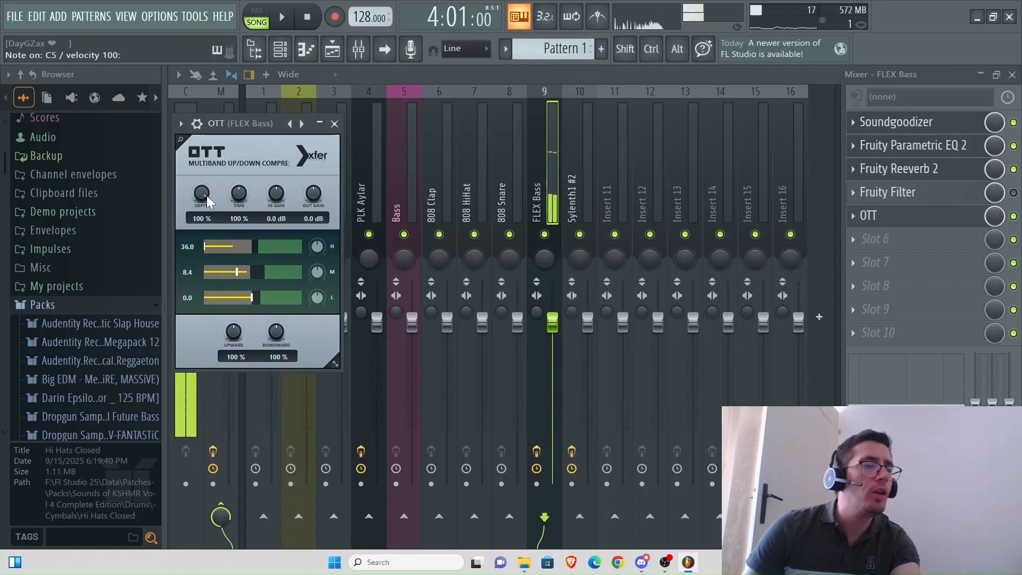
Step: Lower the depth of the FLEX Bass OTT to 41% and audition the result
left_click_drag(203, 195, 180, 231)
key("z")
key("z")
key("z")
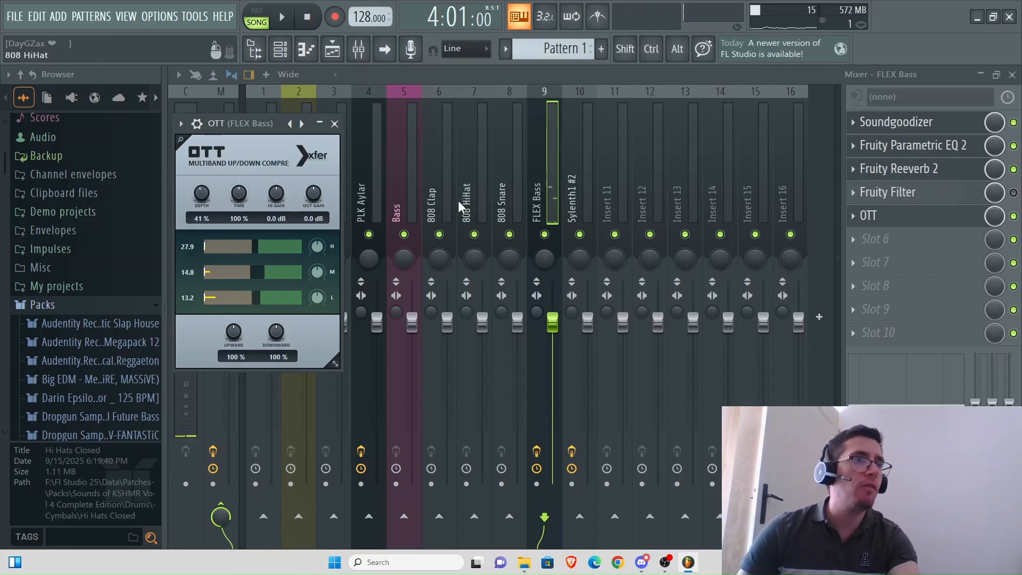
Step: Reopen the Sylenth1 #2 instrument, audition the presets ARP 303 Drive and ARP Acid Overflow, and load 029: KEY Crystal Bells
left_click(305, 48)
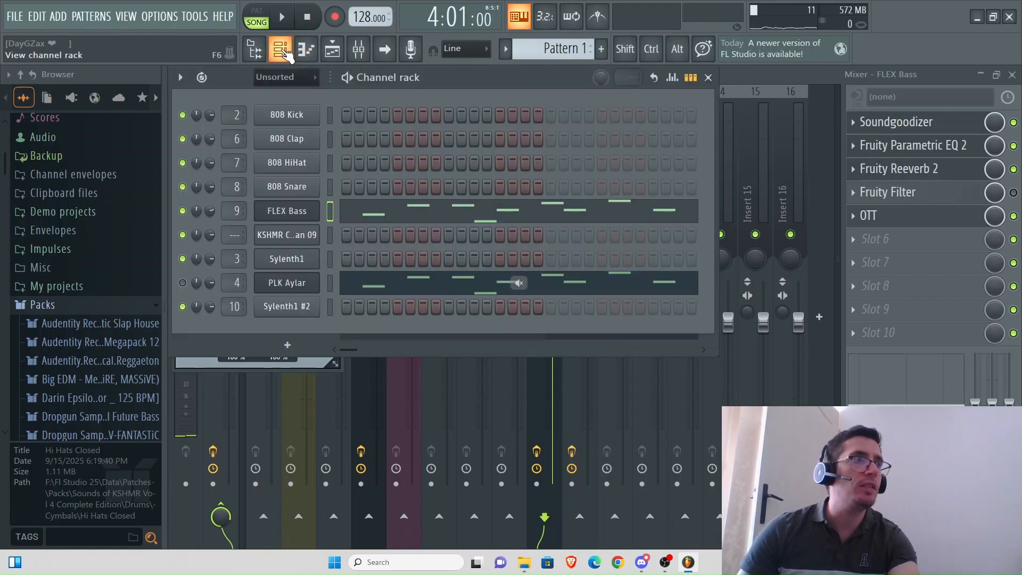
left_click(296, 311)
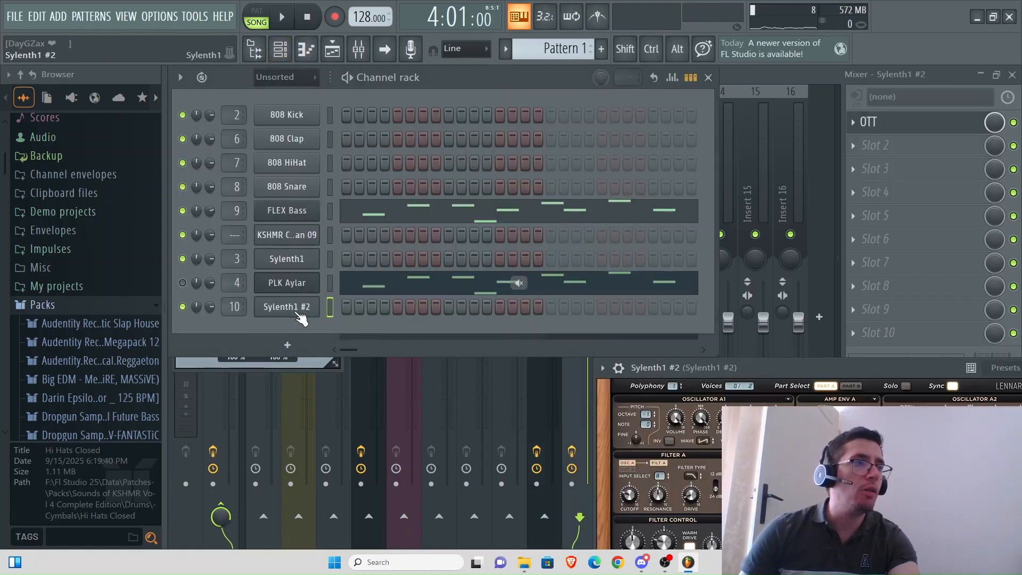
left_click_drag(759, 373, 438, 147)
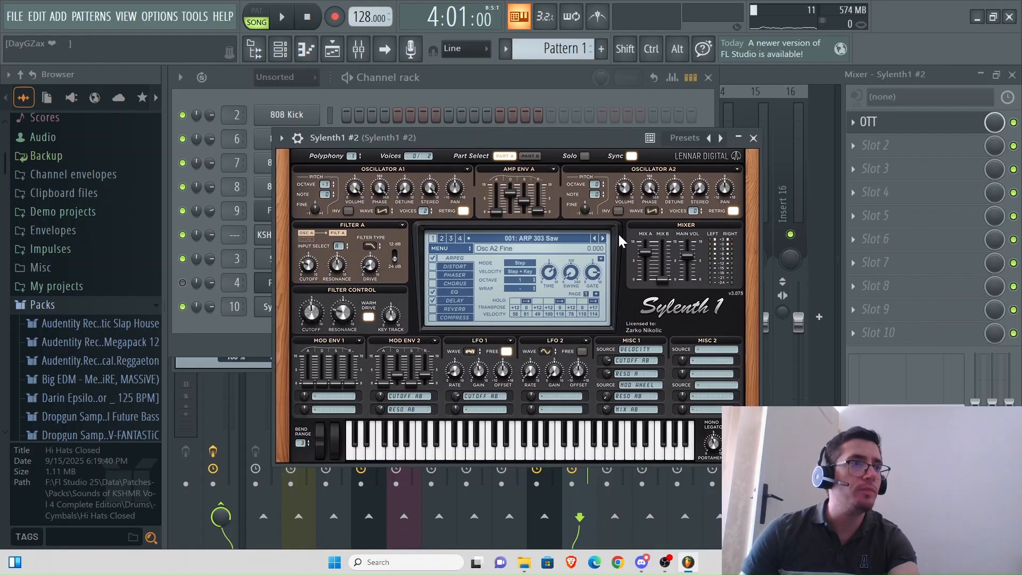
double_click(603, 239)
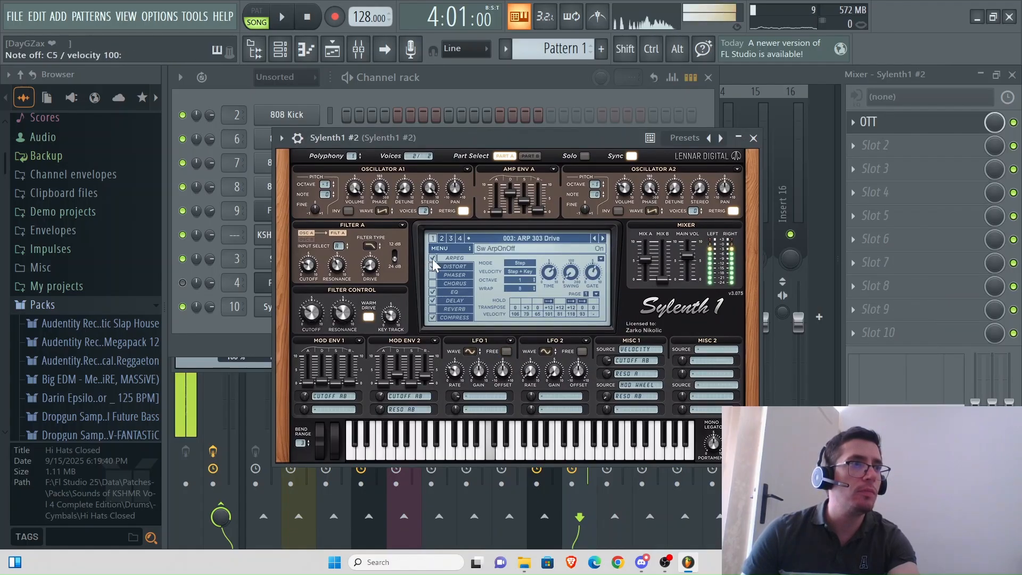
left_click(603, 238)
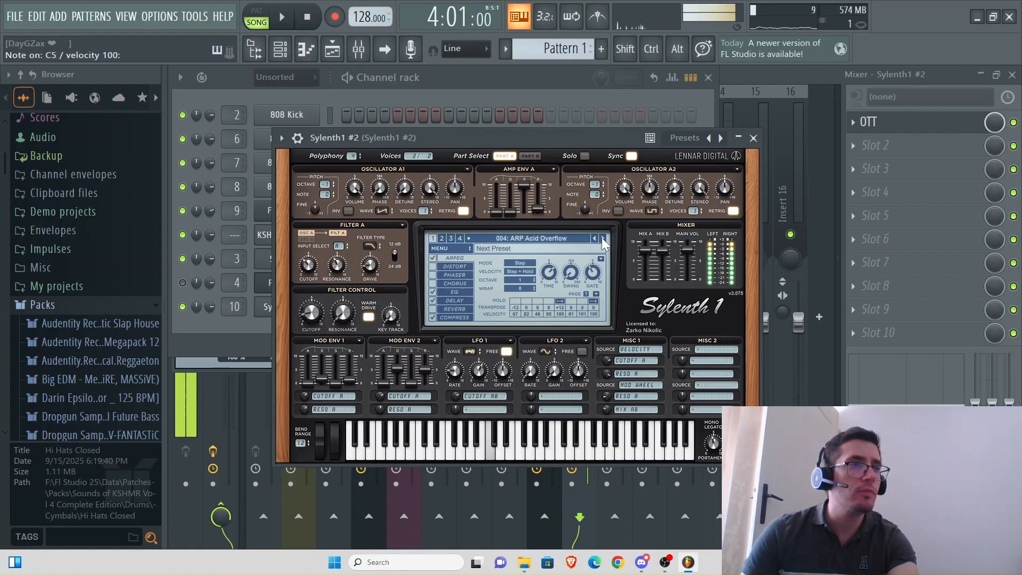
left_click(549, 239)
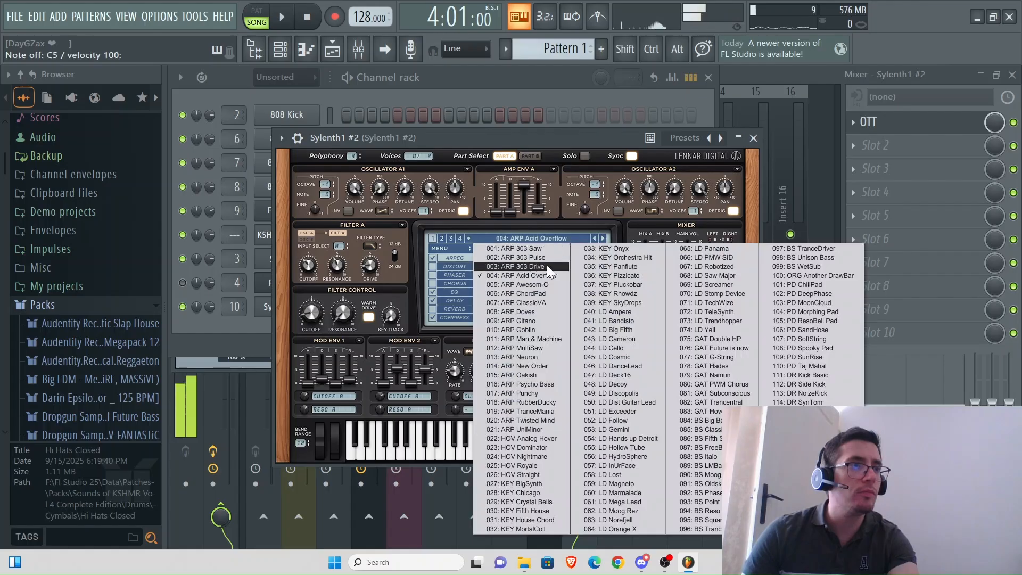
left_click(547, 502)
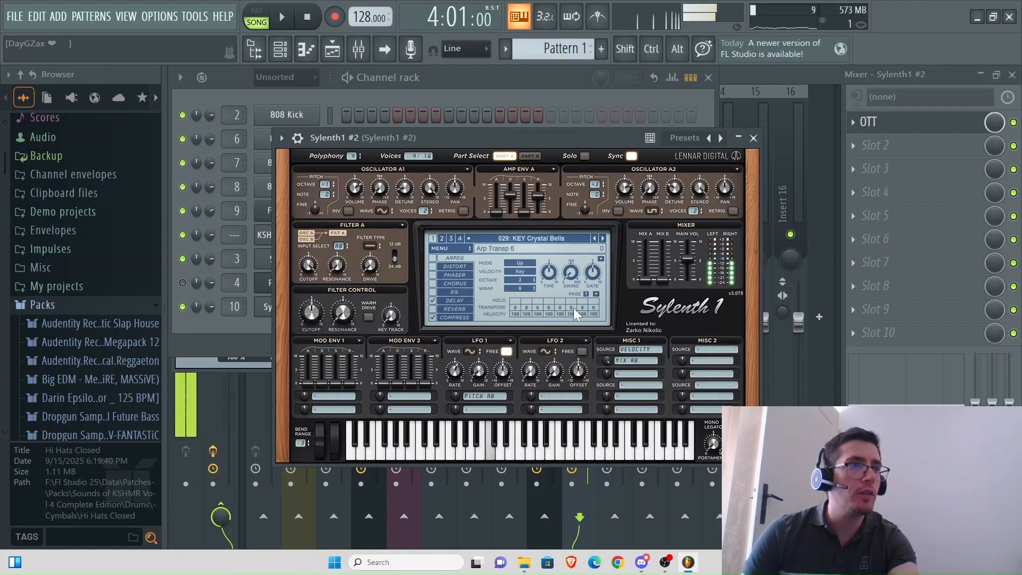
Step: Load preset 041: LD Bandisto in Sylenth1 #2 and audition the following presets one by one up to 046: LD DanceLead
left_click(555, 239)
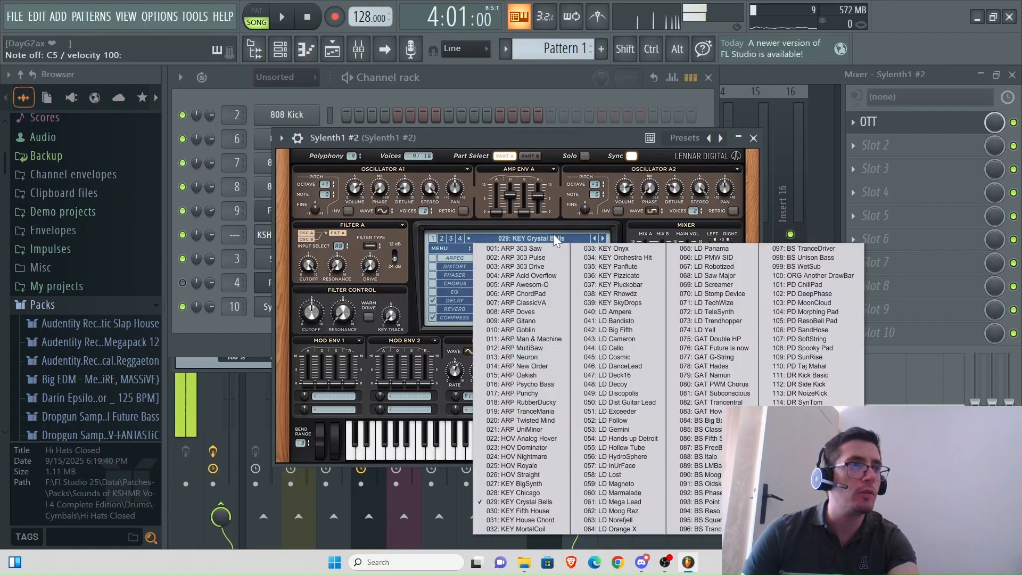
left_click(625, 321)
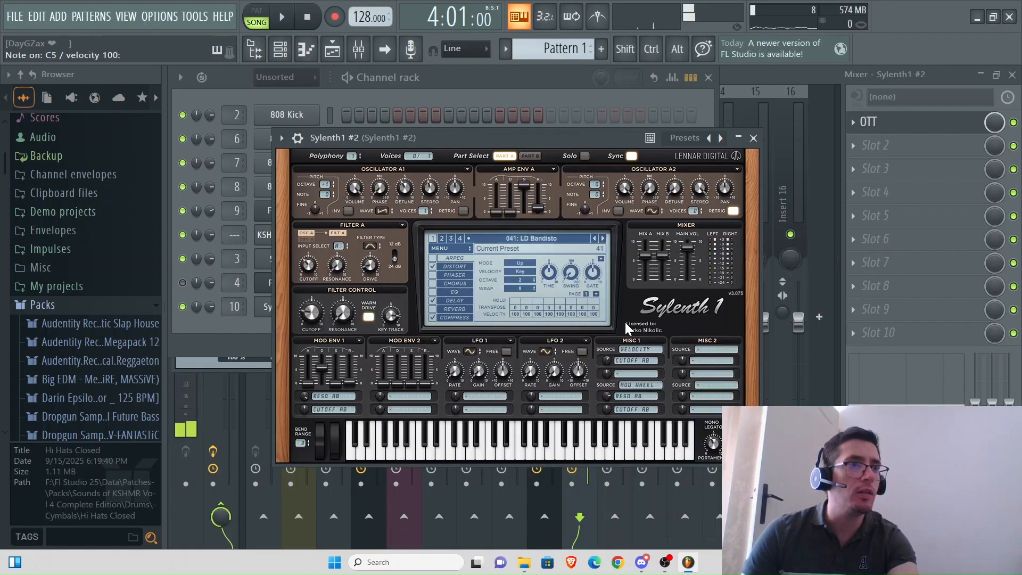
left_click(603, 238)
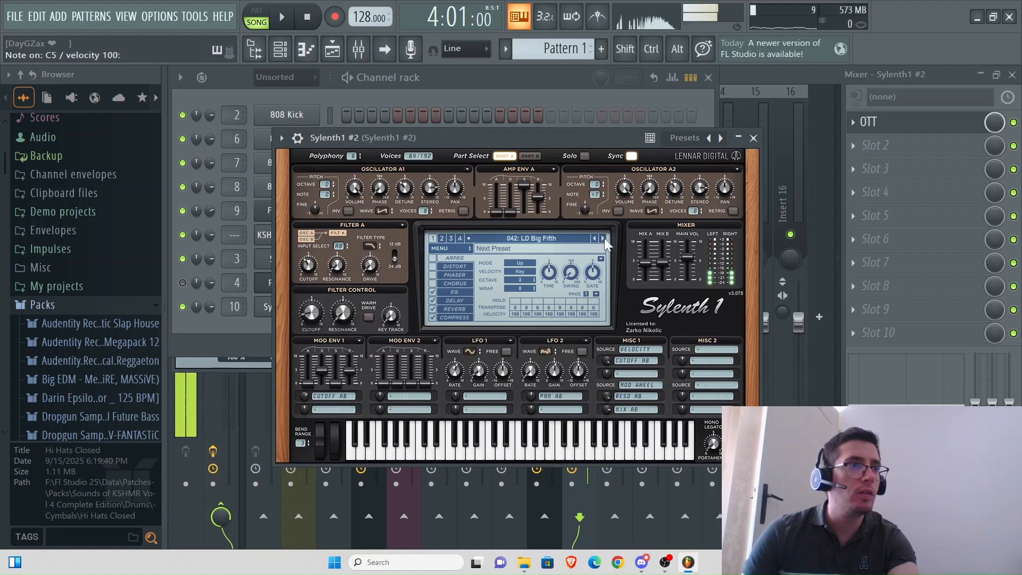
left_click(605, 238)
left_click(605, 238)
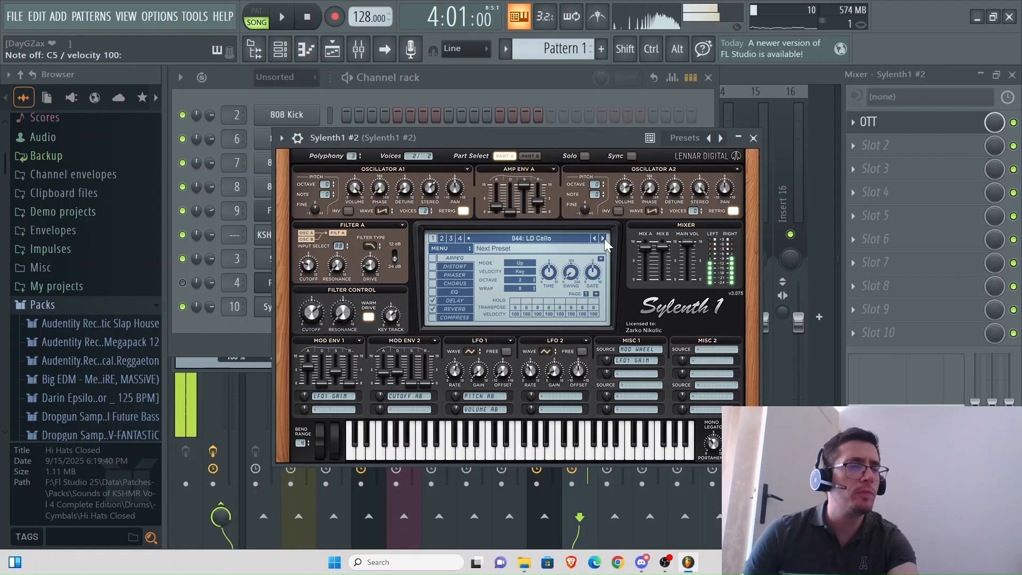
left_click(605, 239)
left_click(605, 238)
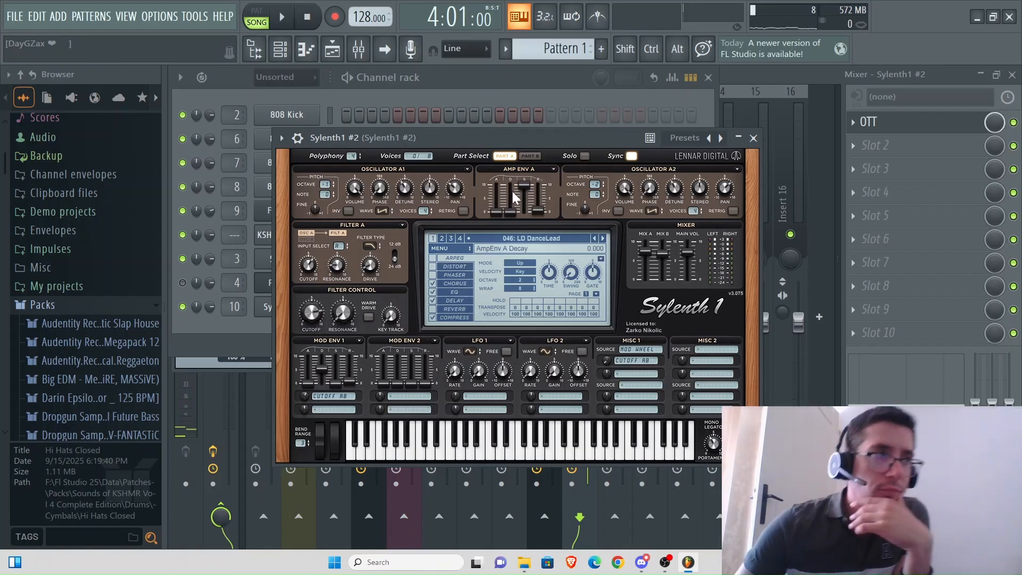
Step: Place a C5 and a C4 note at the start of bar 1 in the Sylenth1 #2 piano roll, auditioning pitches
left_click(333, 51)
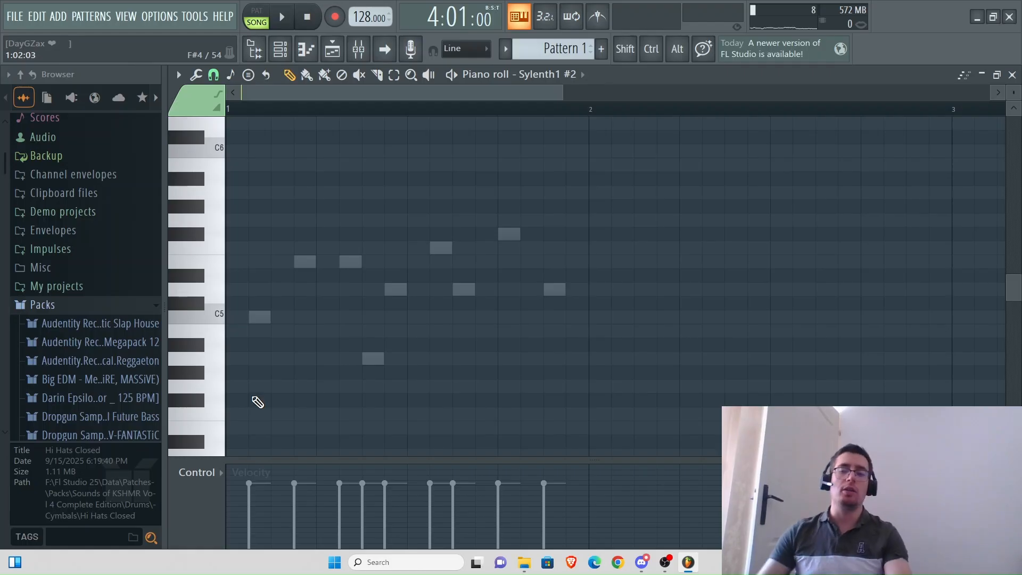
left_click(233, 317)
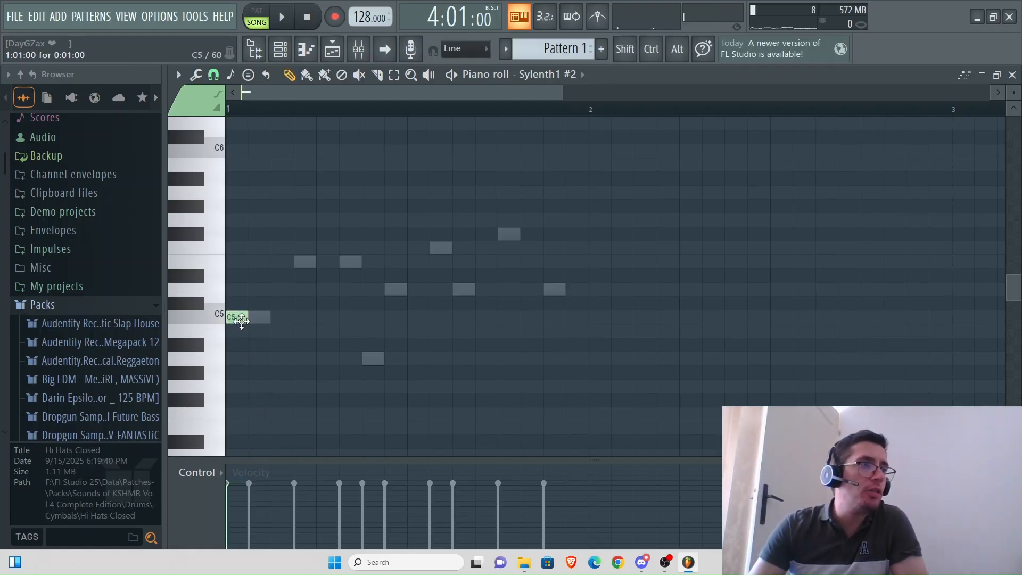
scroll(253, 355, "up", 3)
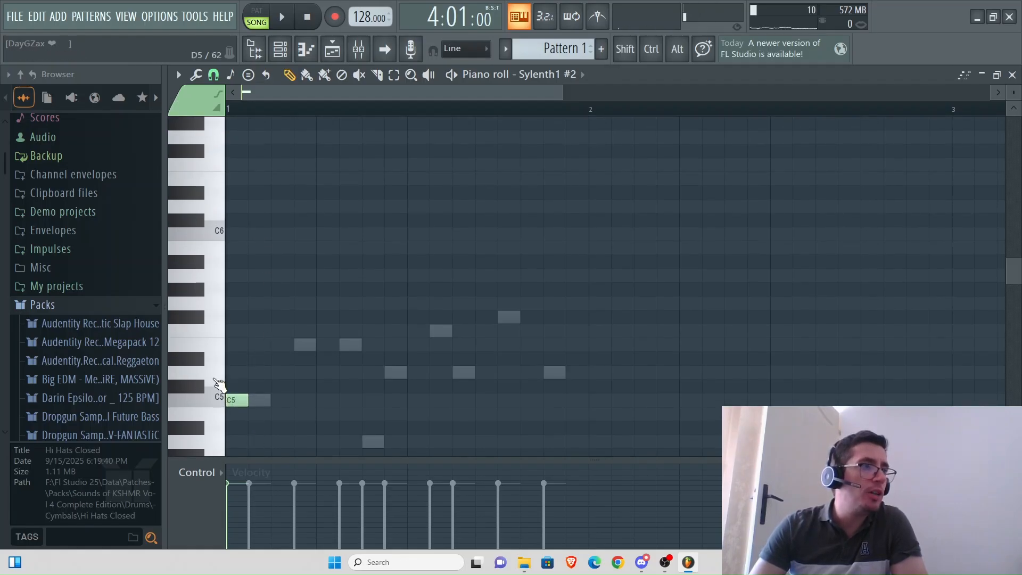
left_click(208, 346)
left_click(207, 251)
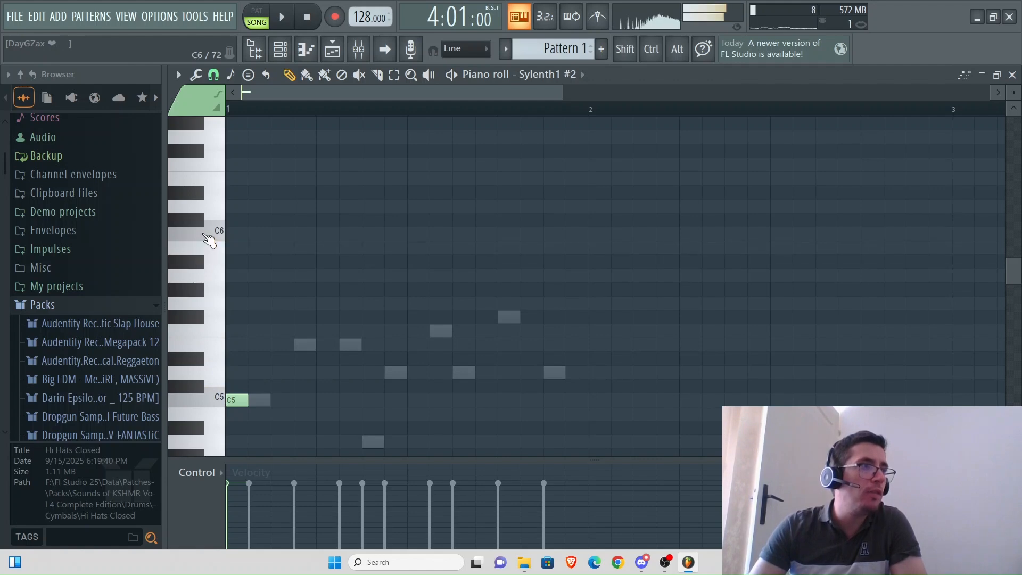
scroll(260, 424, "down", 6)
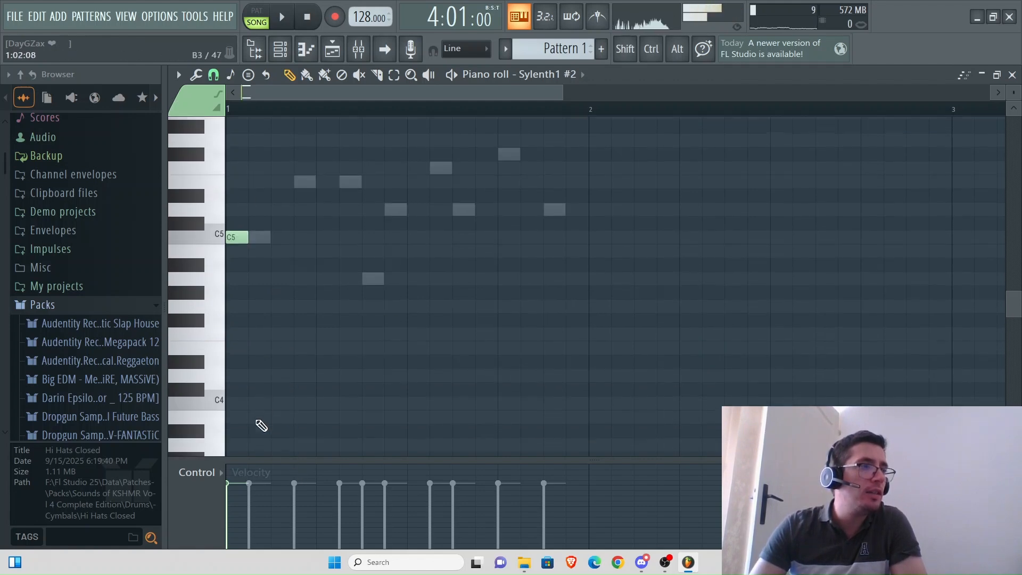
scroll(246, 366, "down", 3)
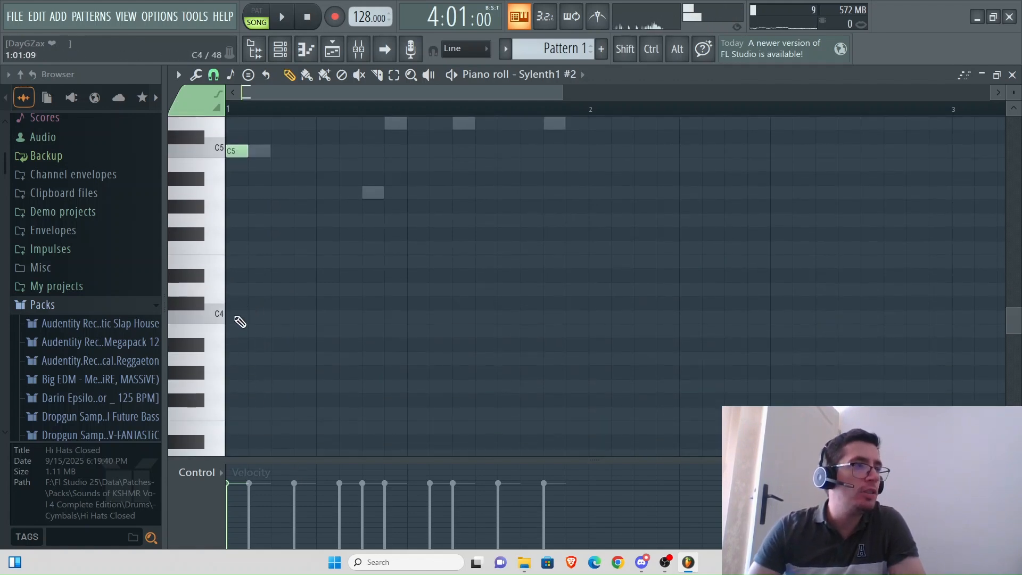
left_click(236, 319)
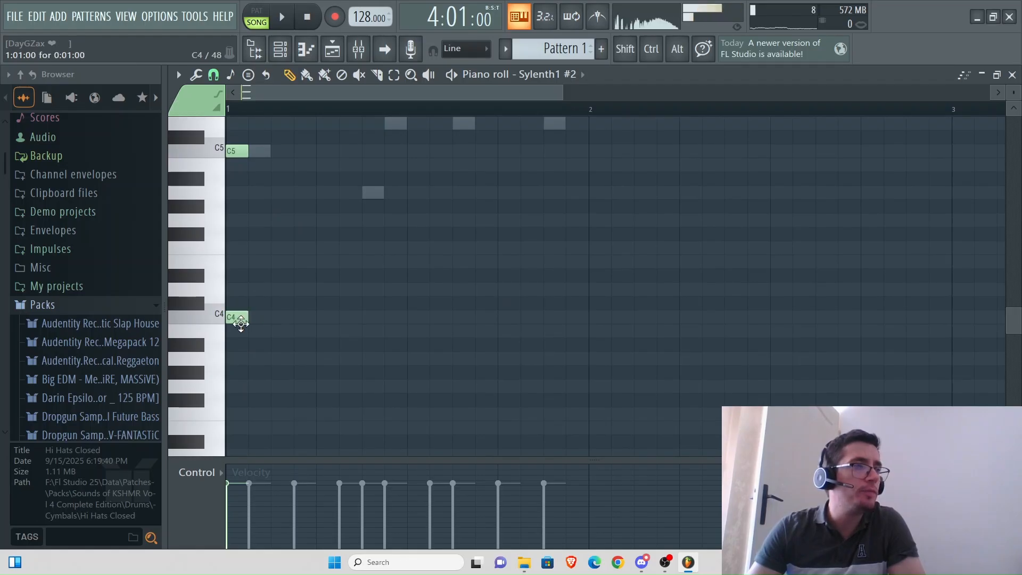
Step: Raise oscillator A1's octave and set oscillator A2's octave to -1 in Sylenth1 #2, auditioning the sound
left_click(280, 49)
left_click(288, 310)
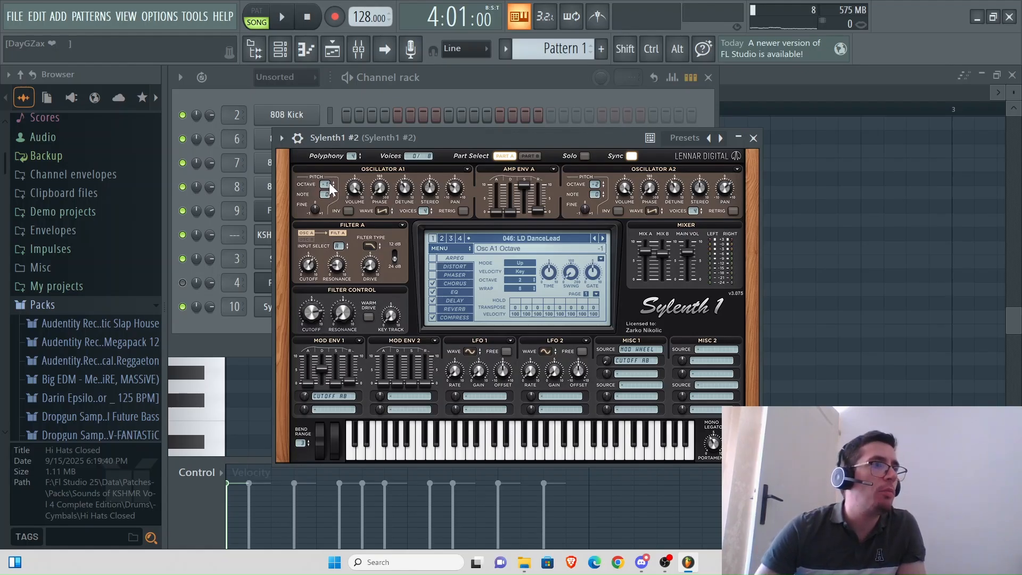
key("space")
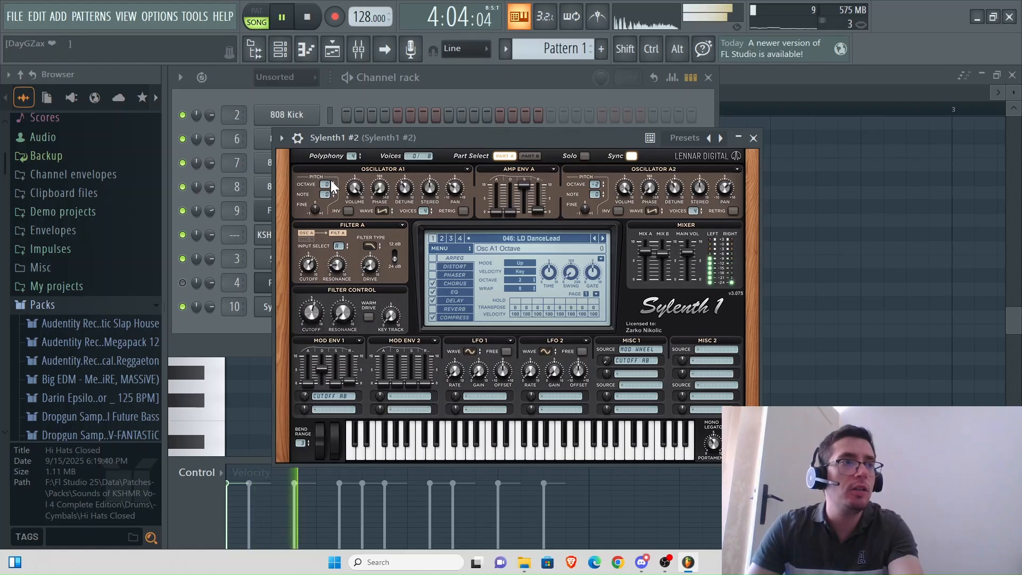
key("space")
key("q")
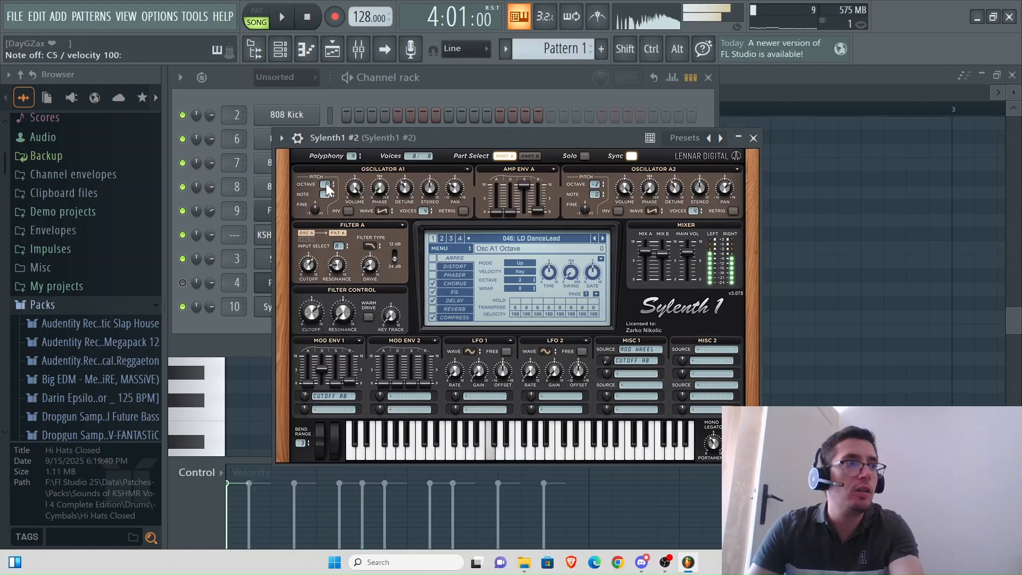
key("q")
left_click_drag(326, 184, 330, 177)
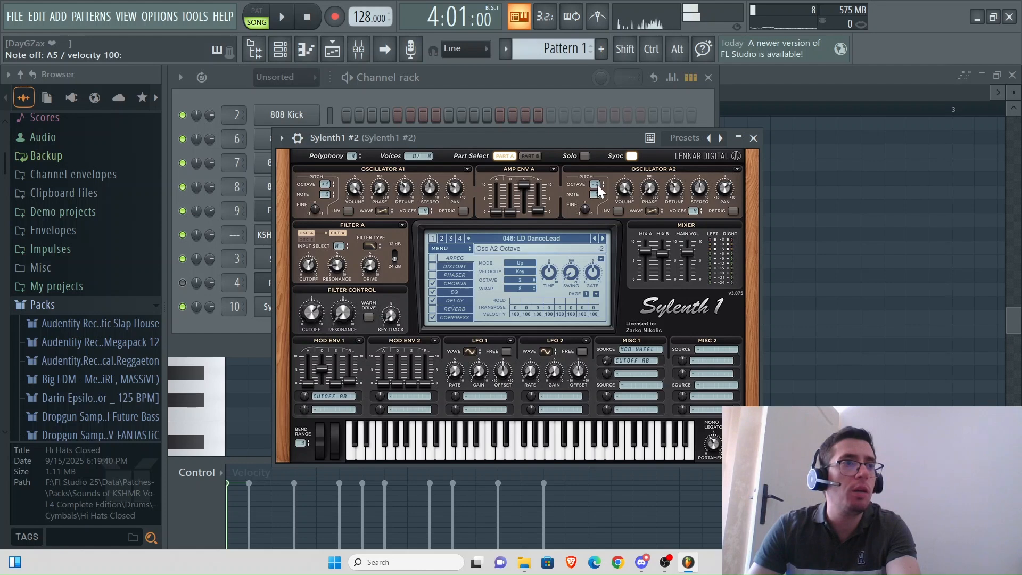
left_click_drag(598, 185, 600, 174)
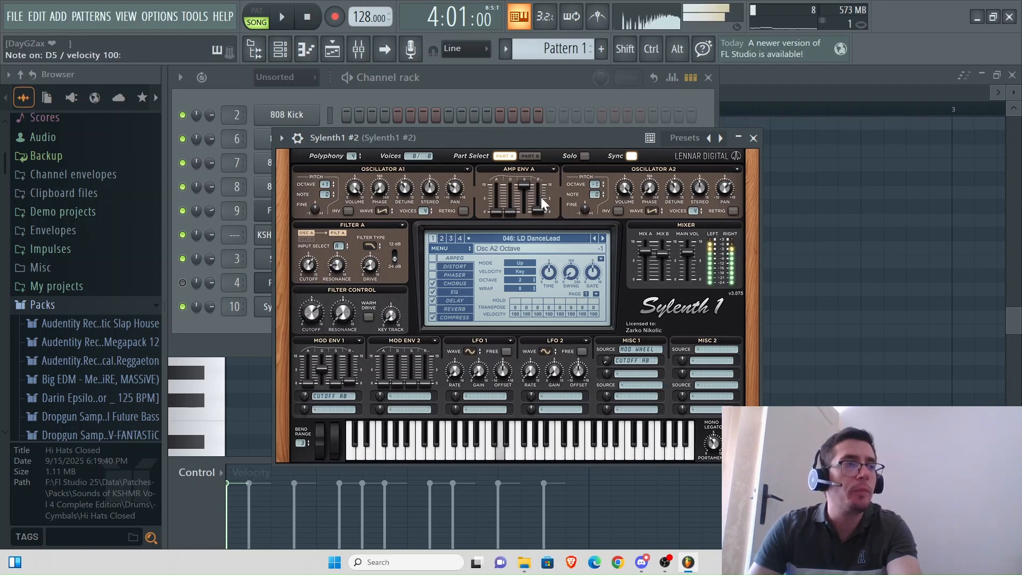
Step: Lower the OTT depth on the Sylenth1 #2 mixer track to 37% and load Kickstart into slot 2
left_click(368, 49)
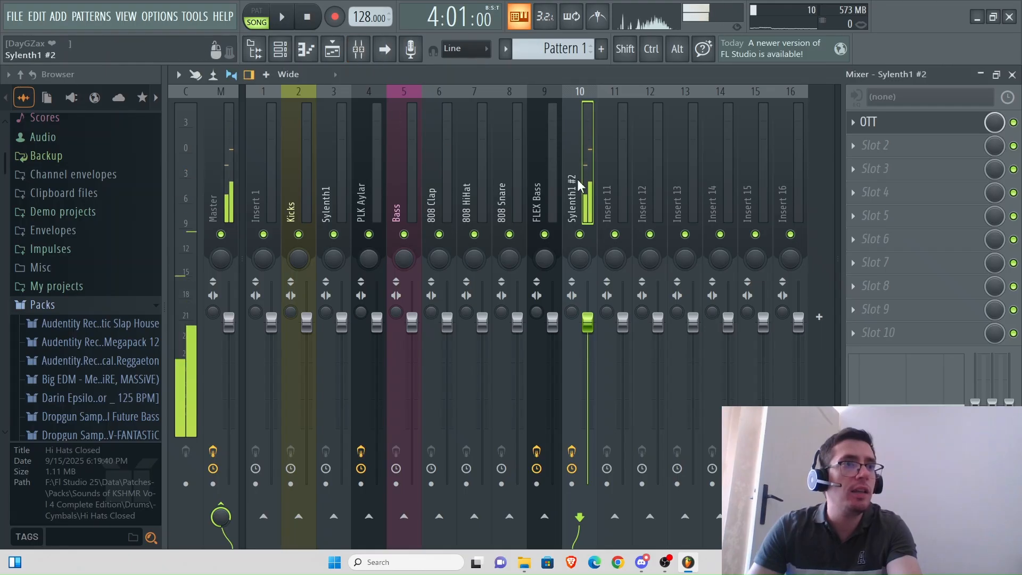
left_click(894, 125)
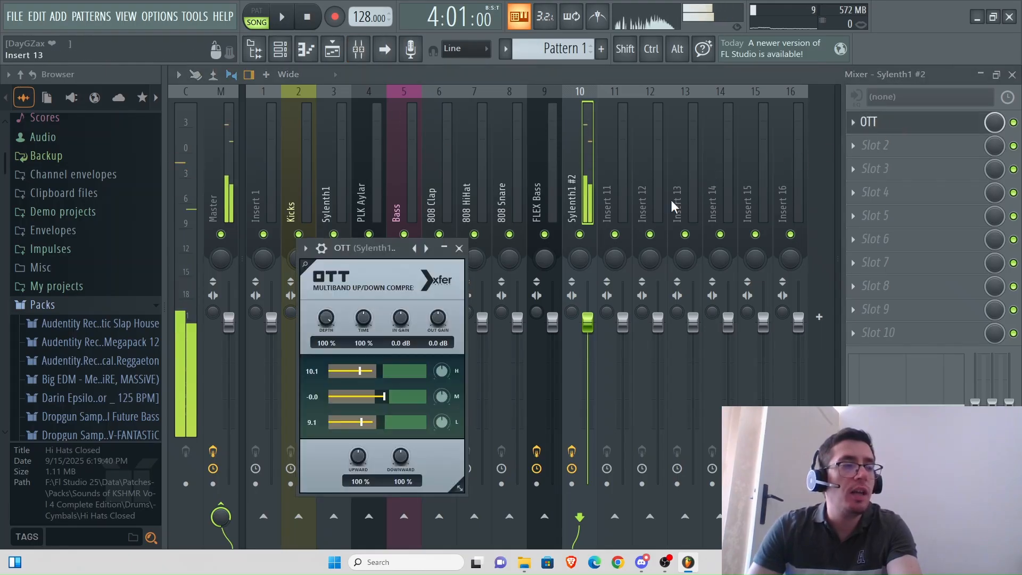
left_click_drag(326, 319, 324, 387)
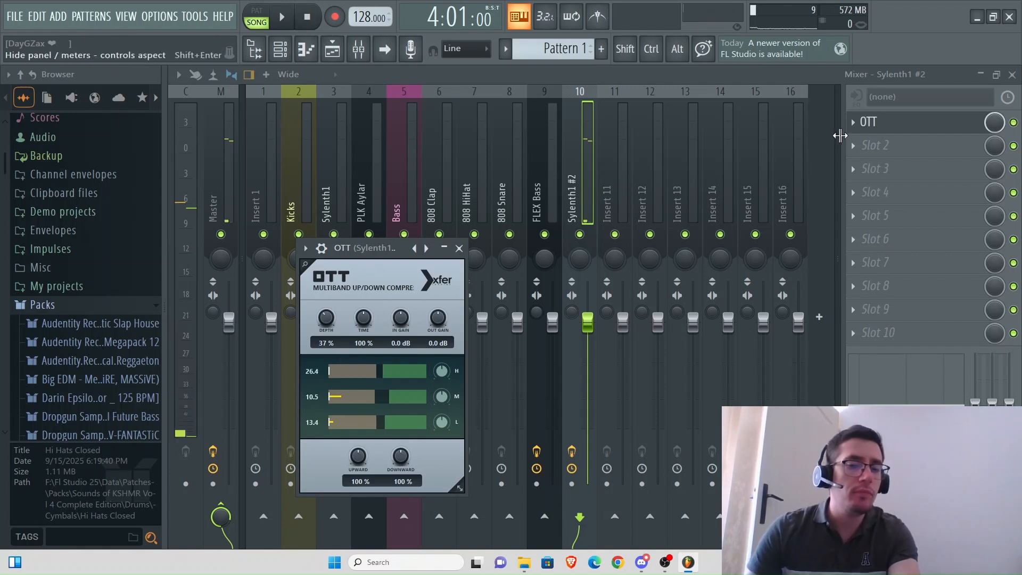
left_click(859, 147)
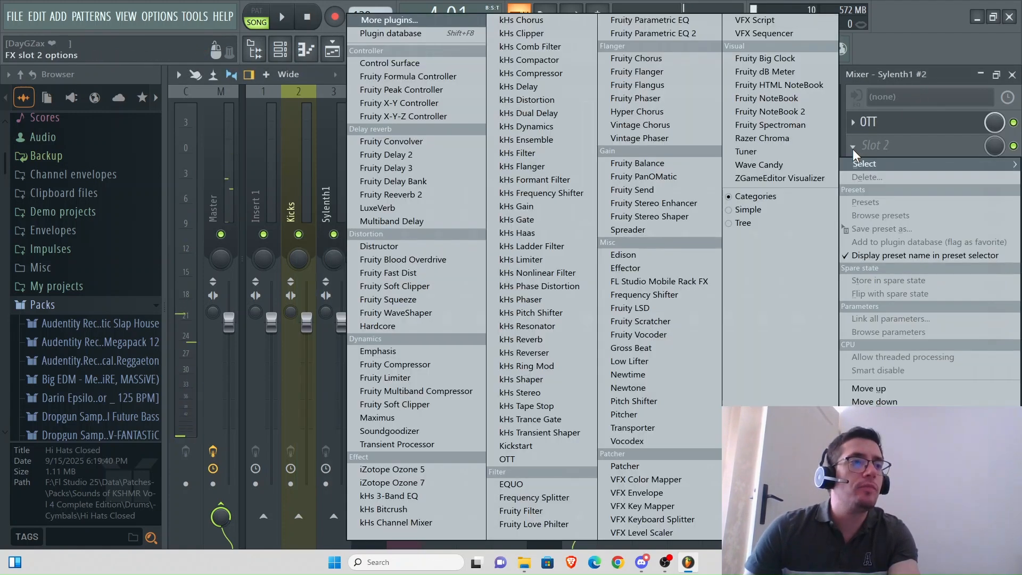
left_click(544, 446)
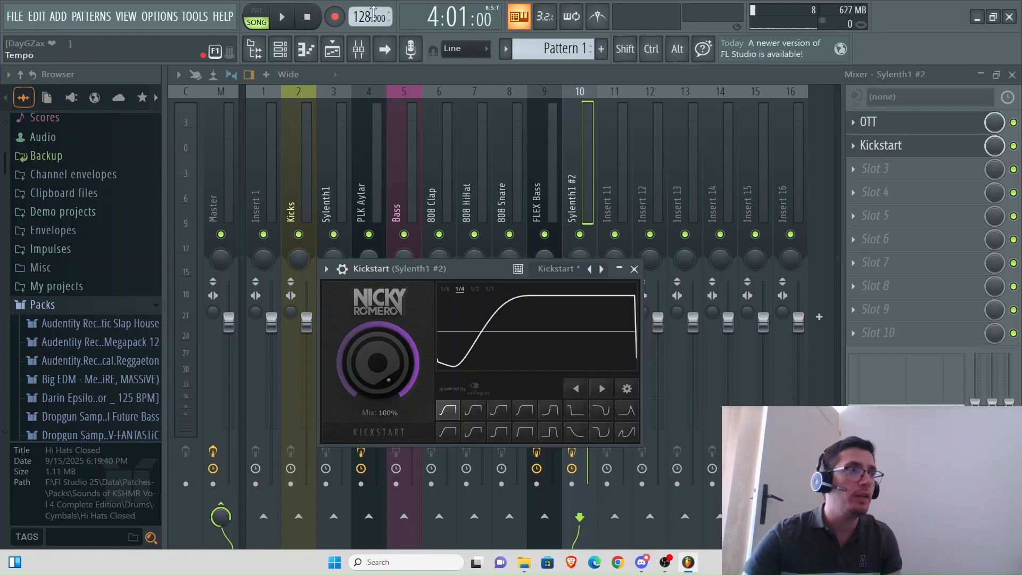
Step: Unmute playlist Track 2 and play the arrangement from 1:05:00, checking the Kickstart on the Sylenth1 #2 mixer track
left_click(334, 49)
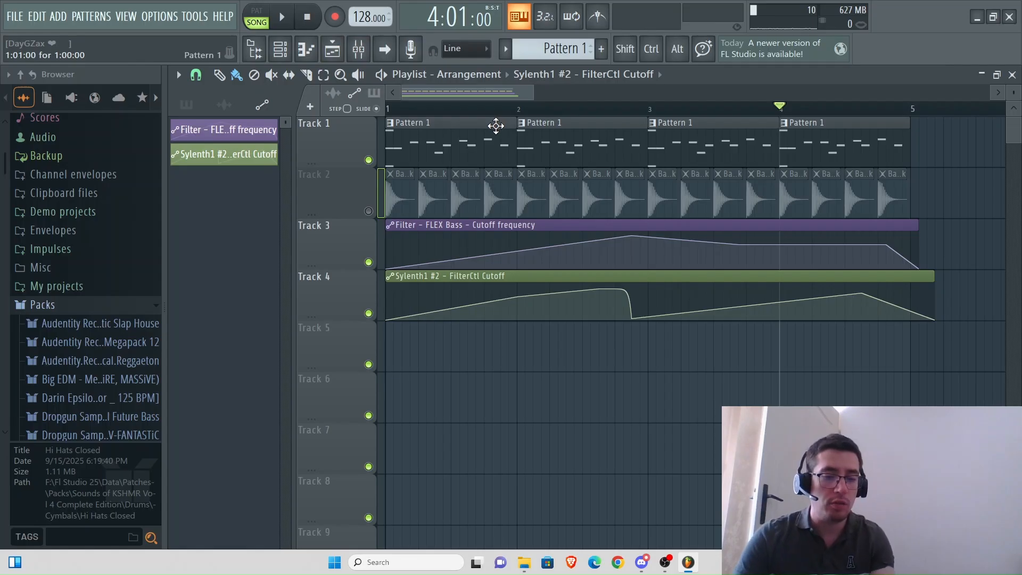
left_click(420, 108)
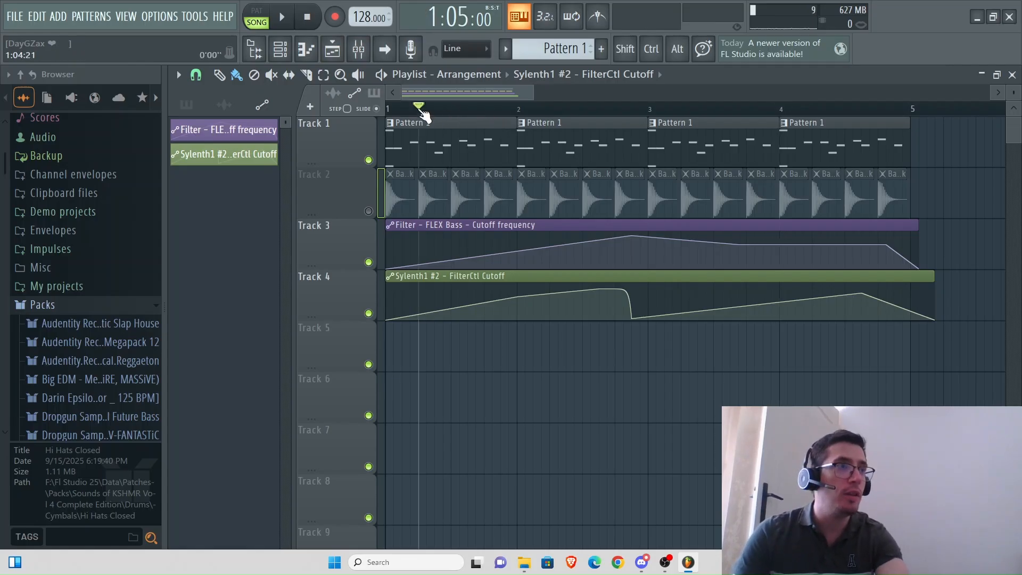
key("space")
left_click(377, 212)
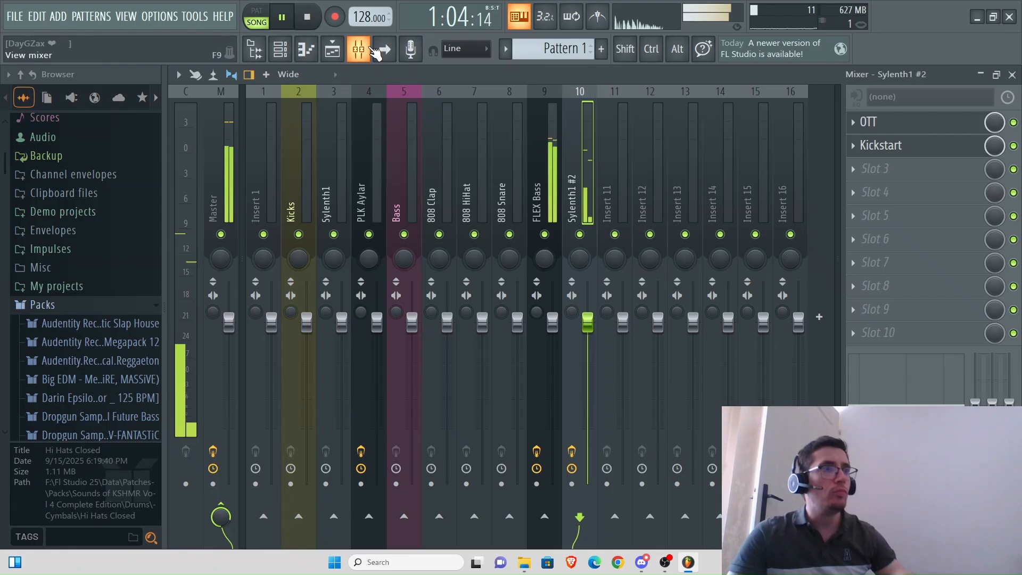
key("F9")
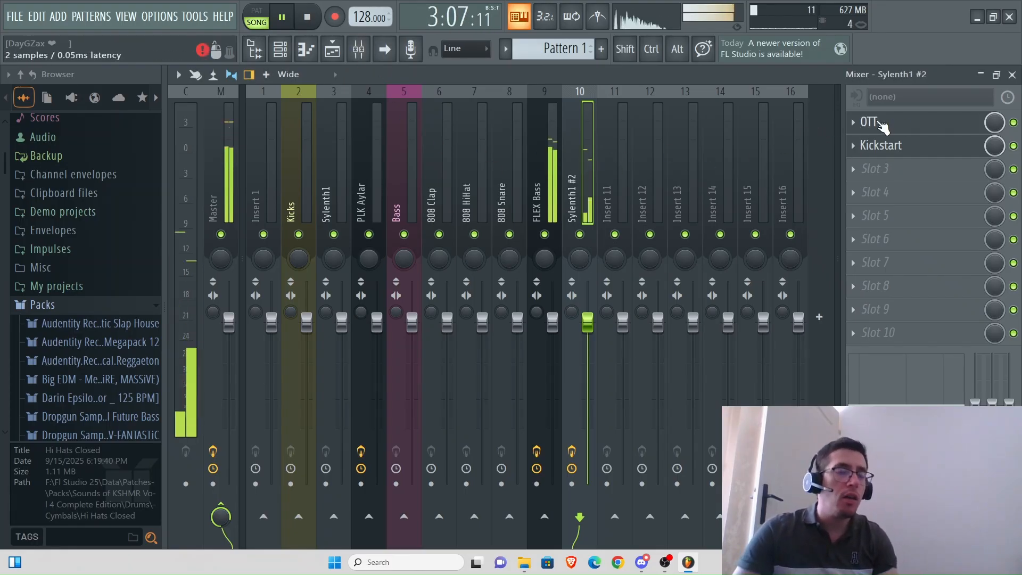
left_click(926, 151)
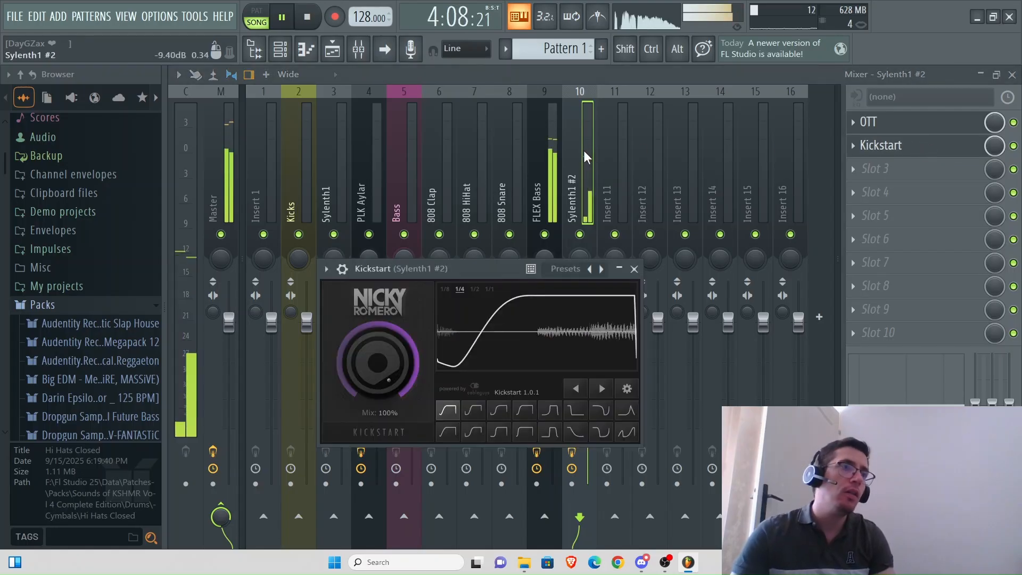
key("Escape")
Step: Stop playback and load Kickstart into slot 6 of the FLEX Bass mixer track, replacing the OTT picked there by mistake
left_click(552, 156)
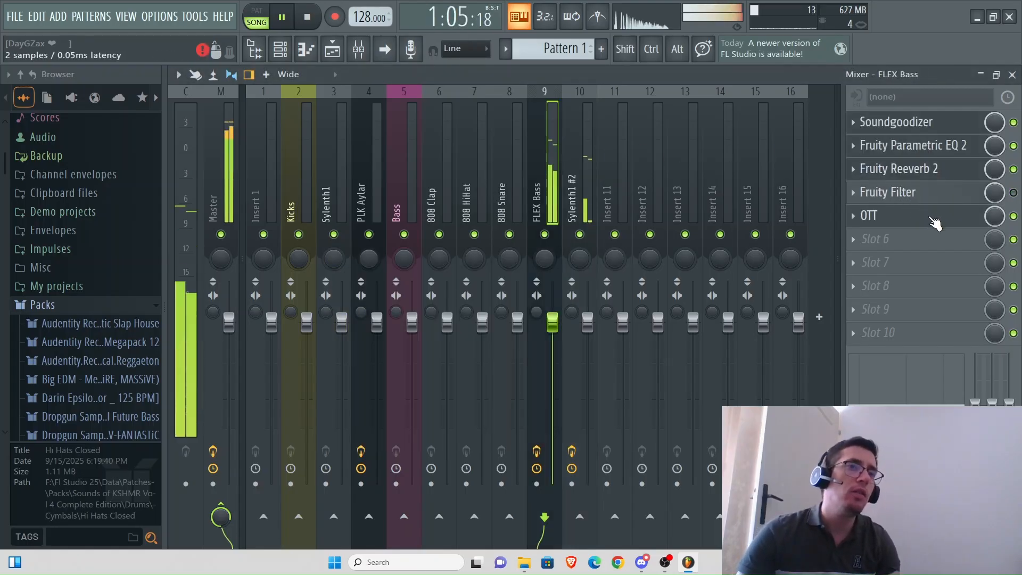
key("space")
left_click(858, 239)
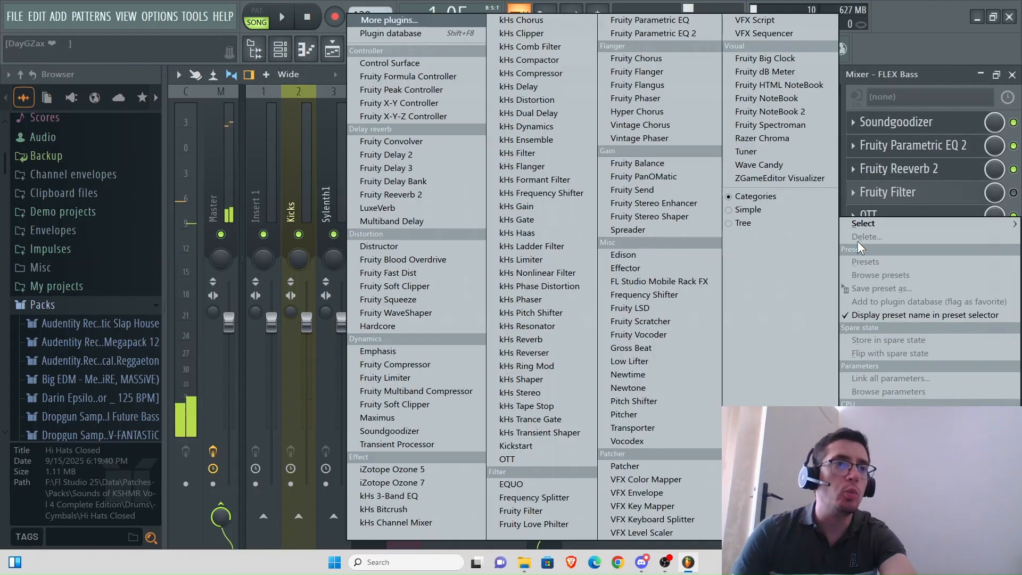
left_click(542, 457)
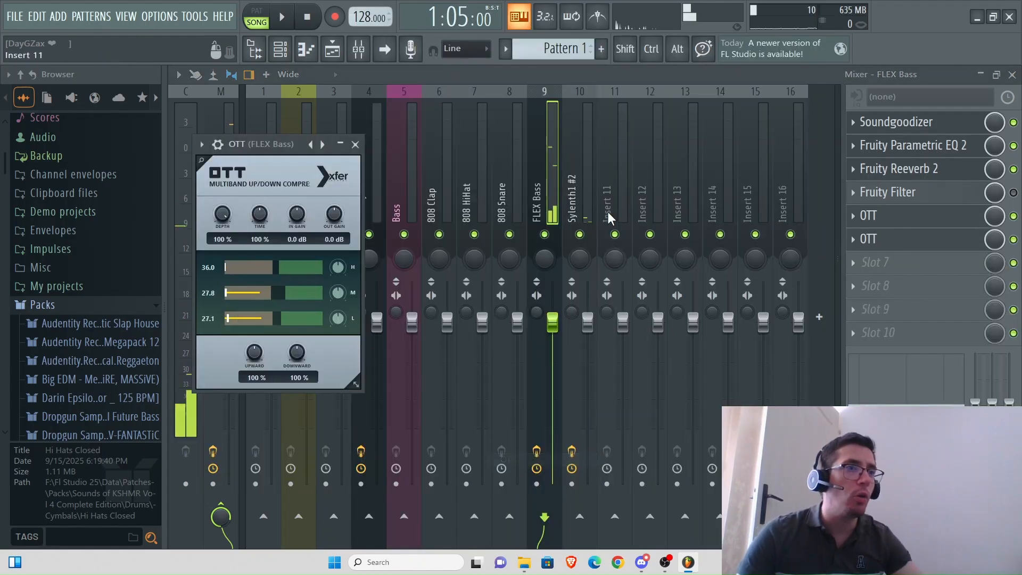
left_click(863, 237)
mouse_move(874, 226)
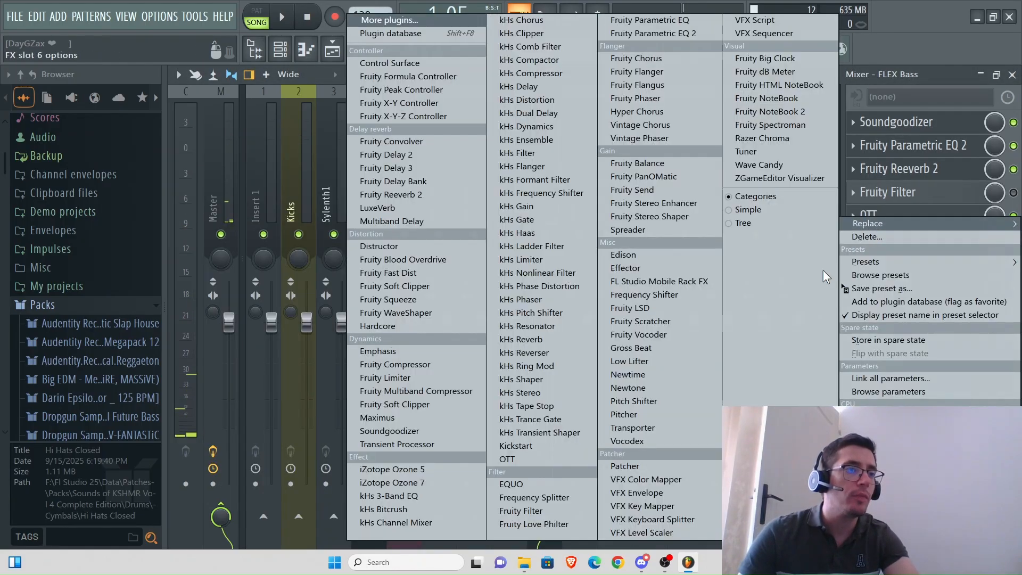
left_click(518, 447)
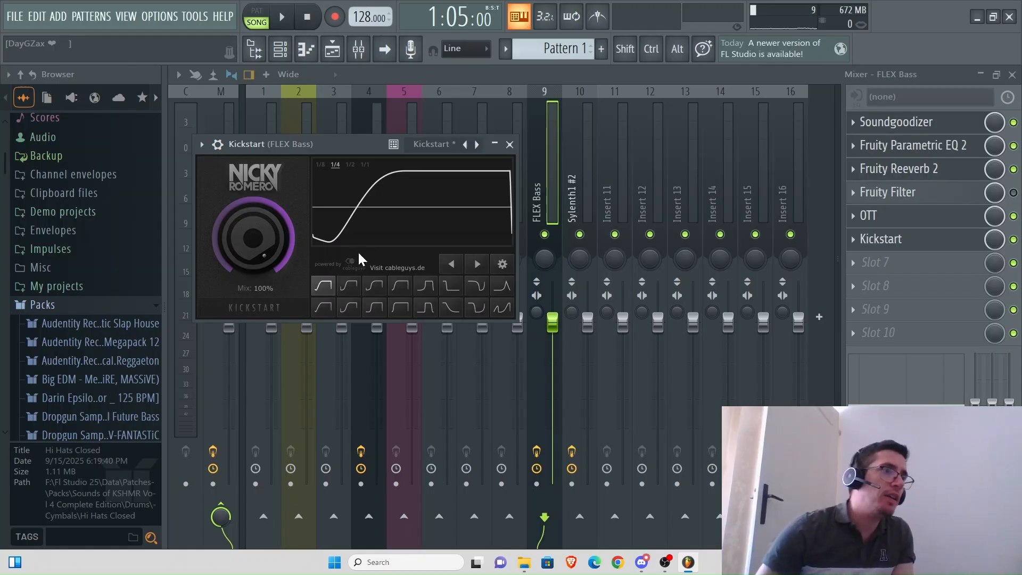
Step: Browse the FLEX Bass Kickstart curves, choose the fifth one in the upper row, and play the arrangement
left_click(351, 286)
left_click(381, 288)
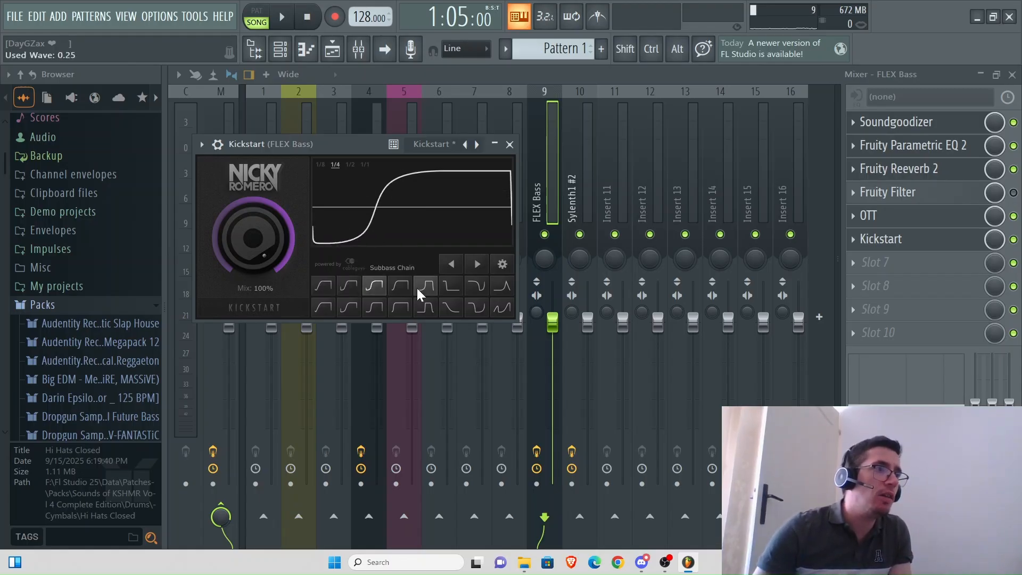
left_click(401, 288)
left_click(424, 289)
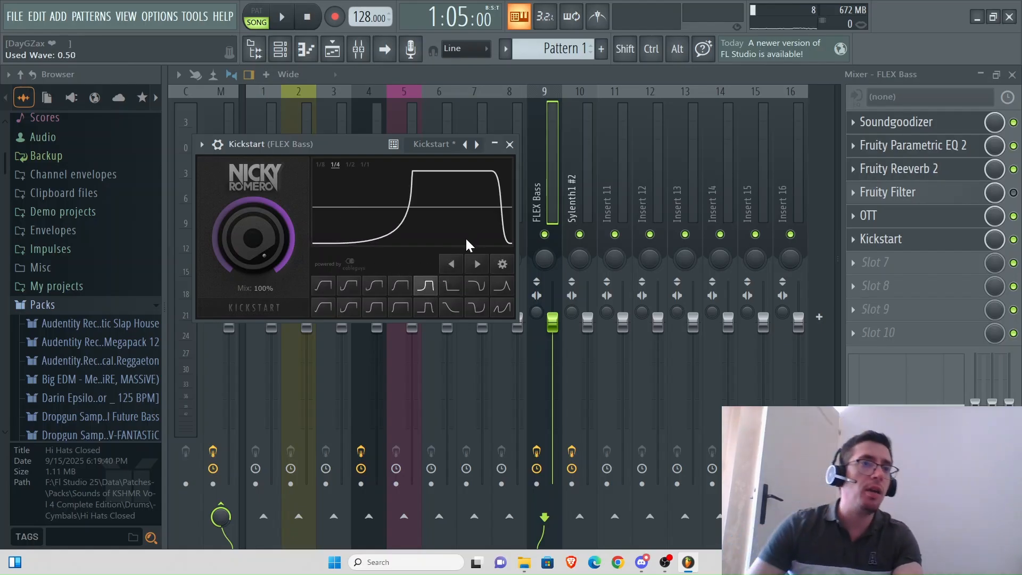
key("space")
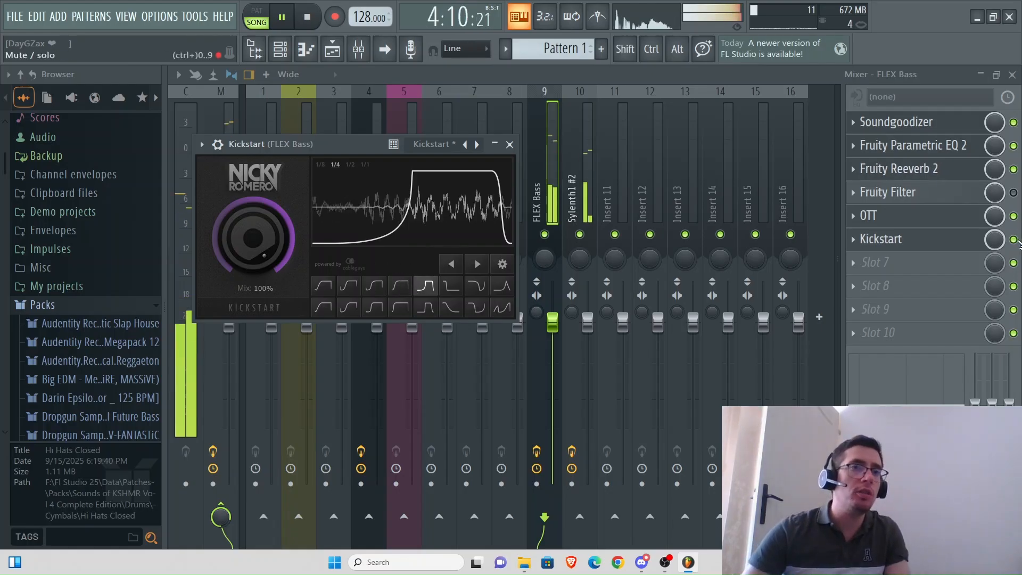
Step: Compare the FLEX Bass sound with Kickstart bypassed and enabled during playback, reopen Kickstart and stop playback
left_click(905, 239)
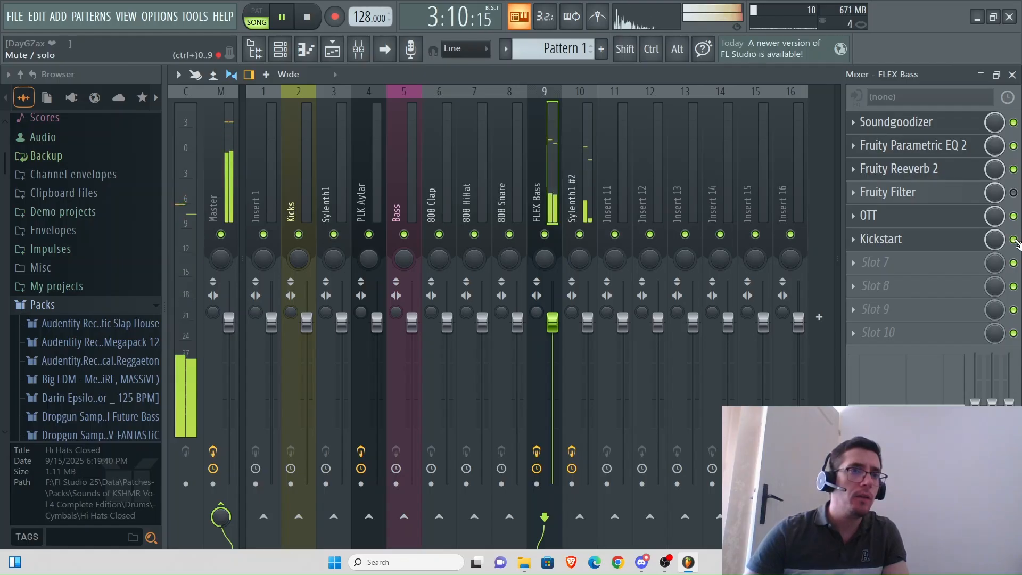
left_click(1014, 240)
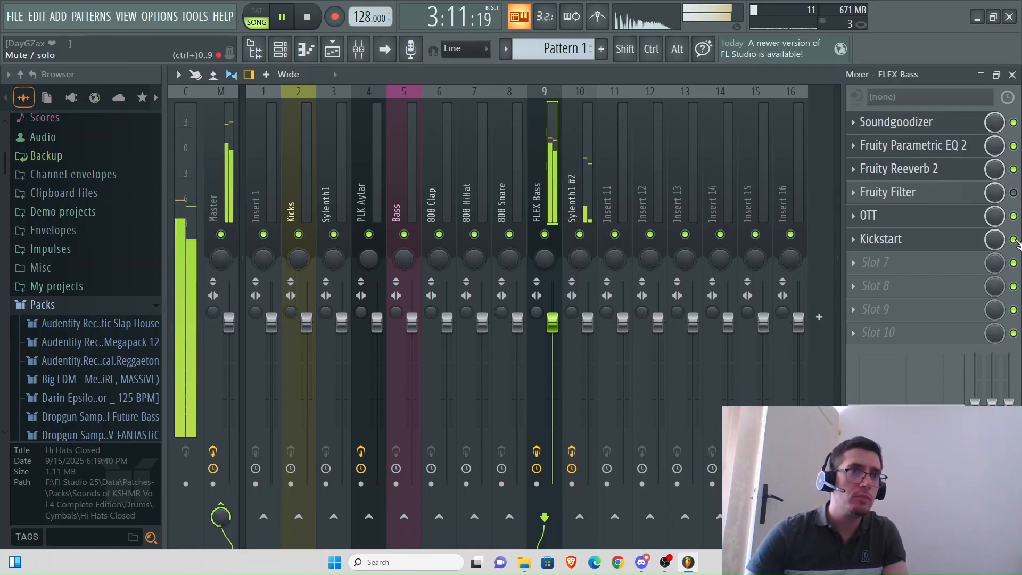
left_click(895, 241)
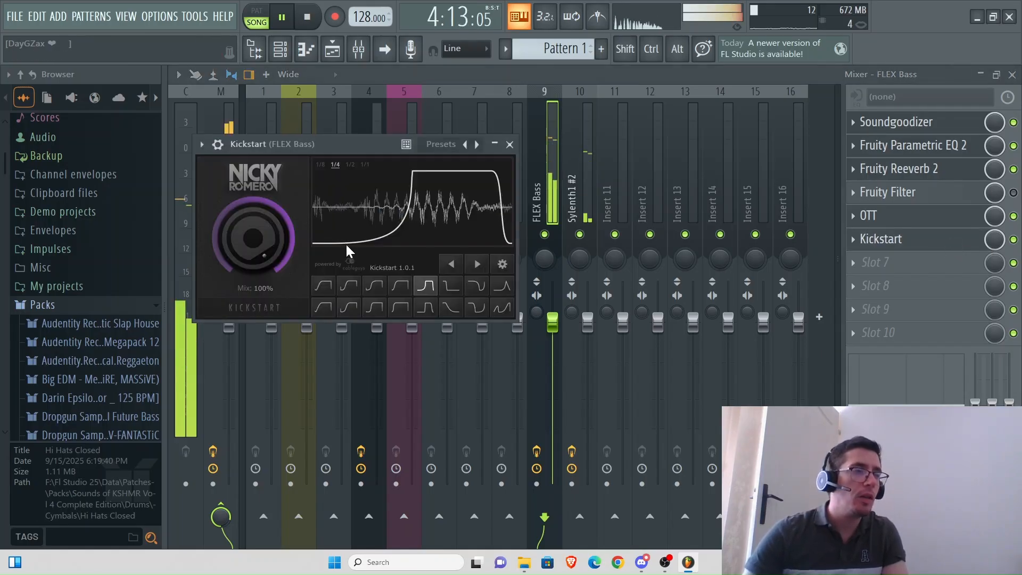
key("space")
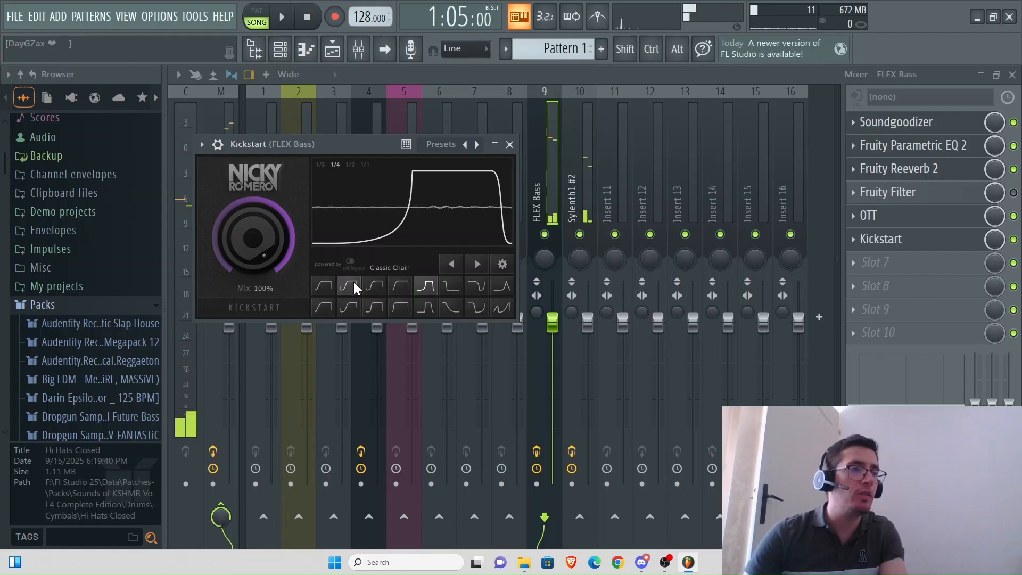
Step: Choose the Classic Chain curve in the FLEX Bass Kickstart and play the arrangement to check it
left_click(353, 282)
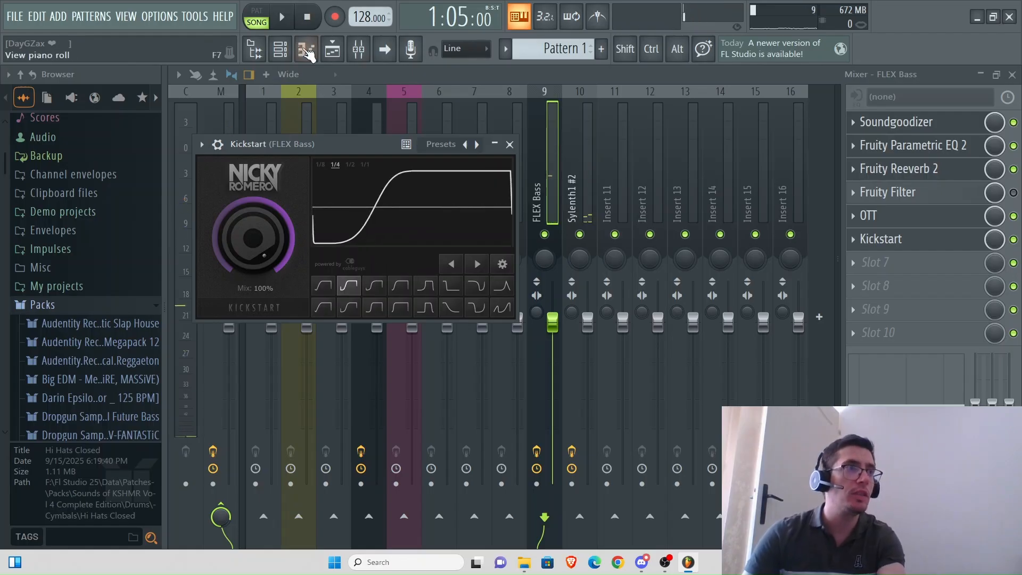
key("space")
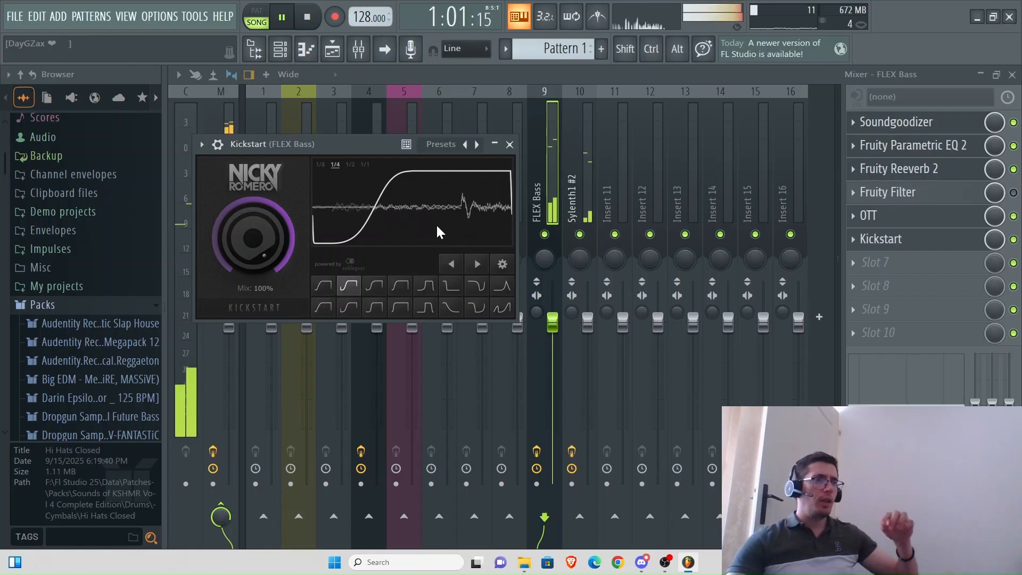
key("space")
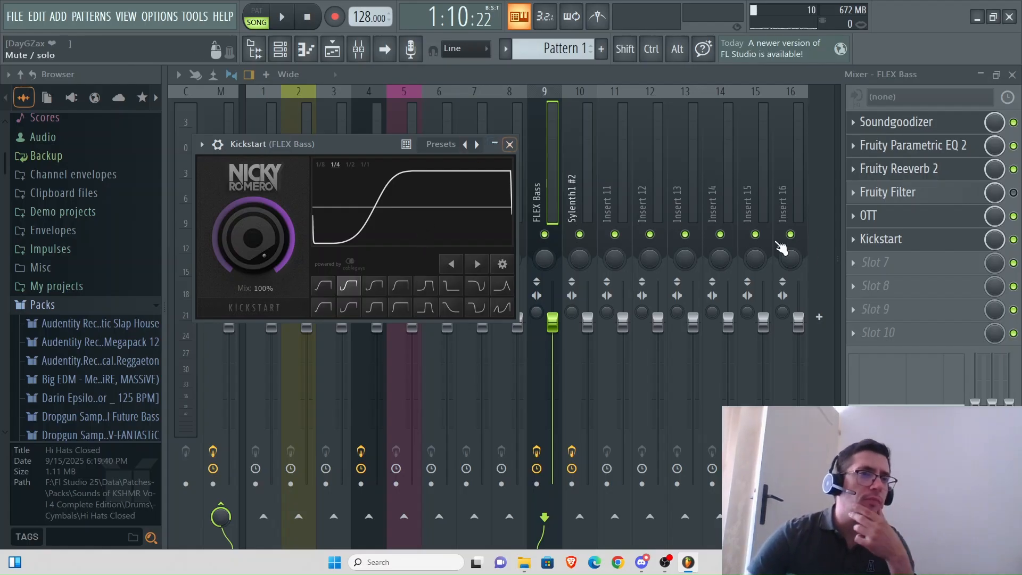
Step: Load Pitcher into slot 7 of the FLEX Bass mixer track and set its key to D
left_click(856, 263)
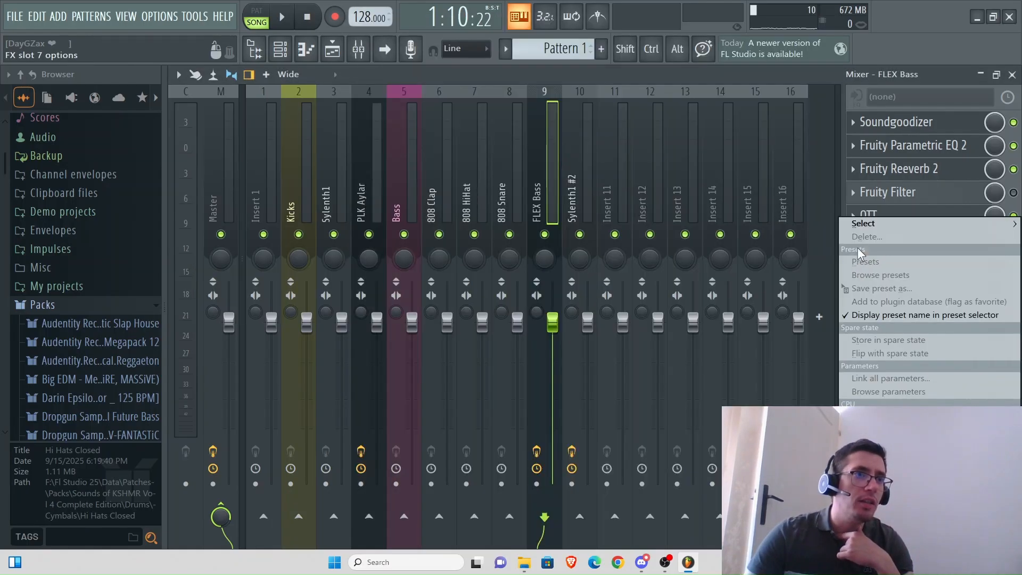
mouse_move(861, 225)
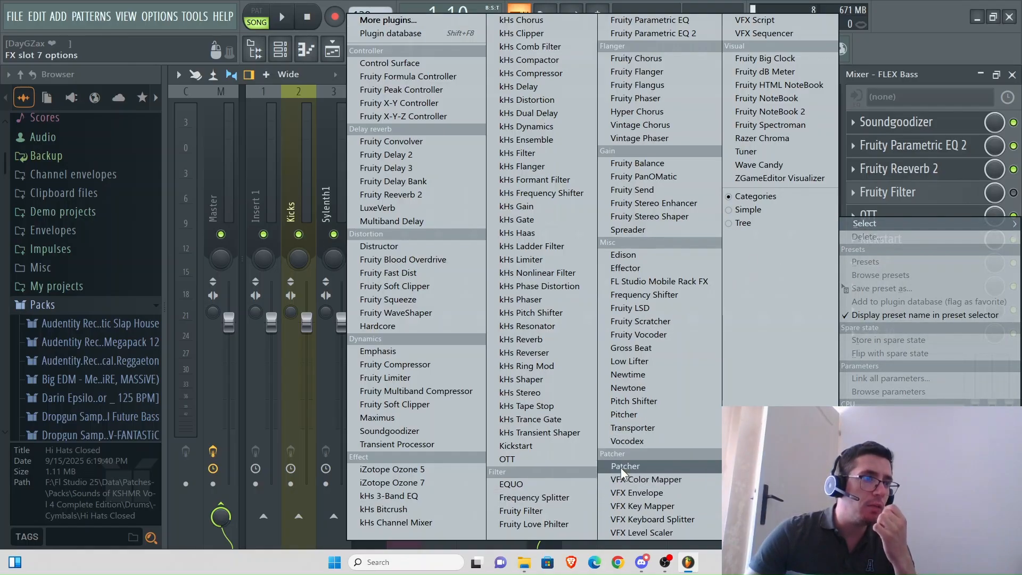
left_click(642, 416)
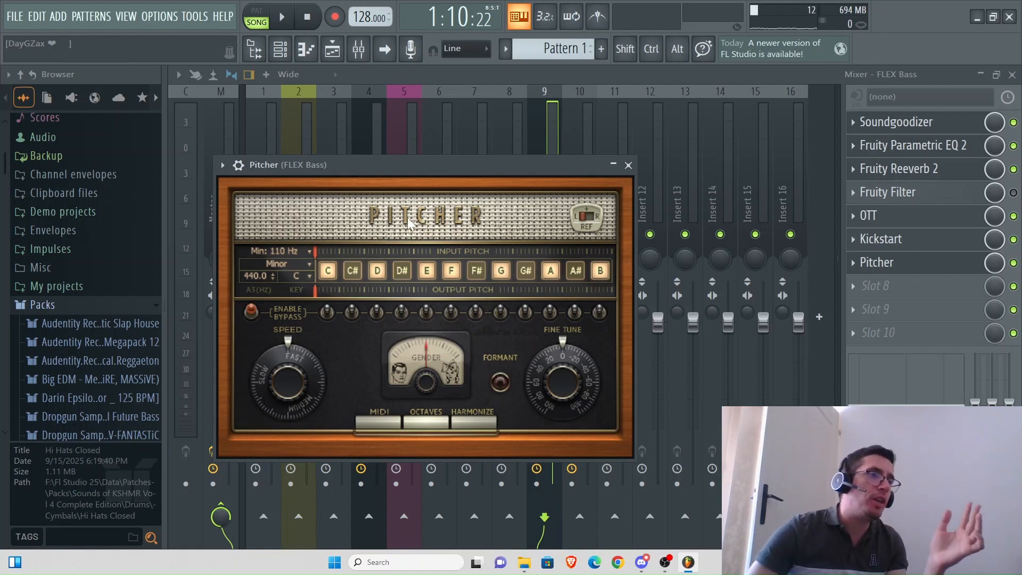
left_click(310, 275)
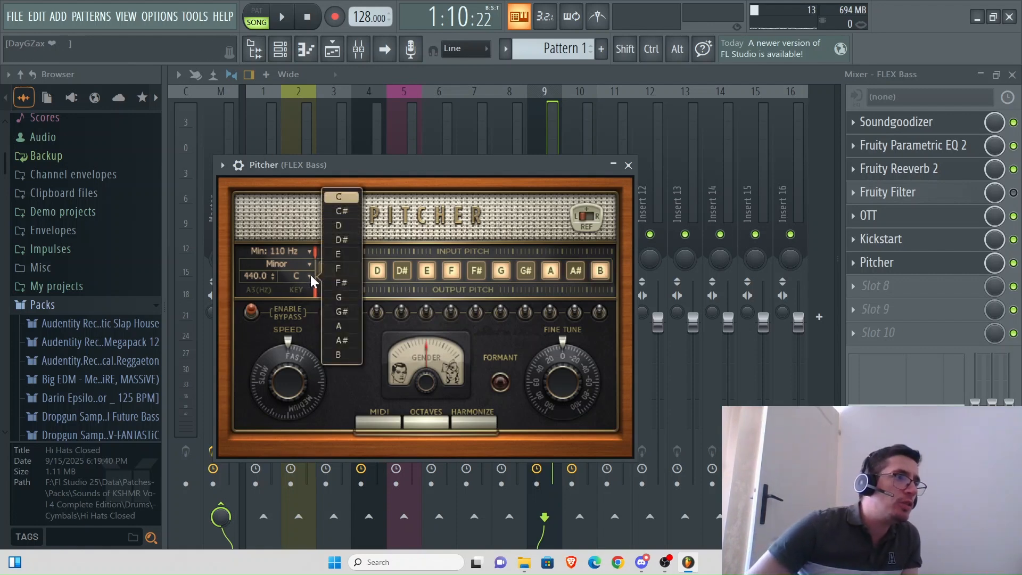
left_click(341, 227)
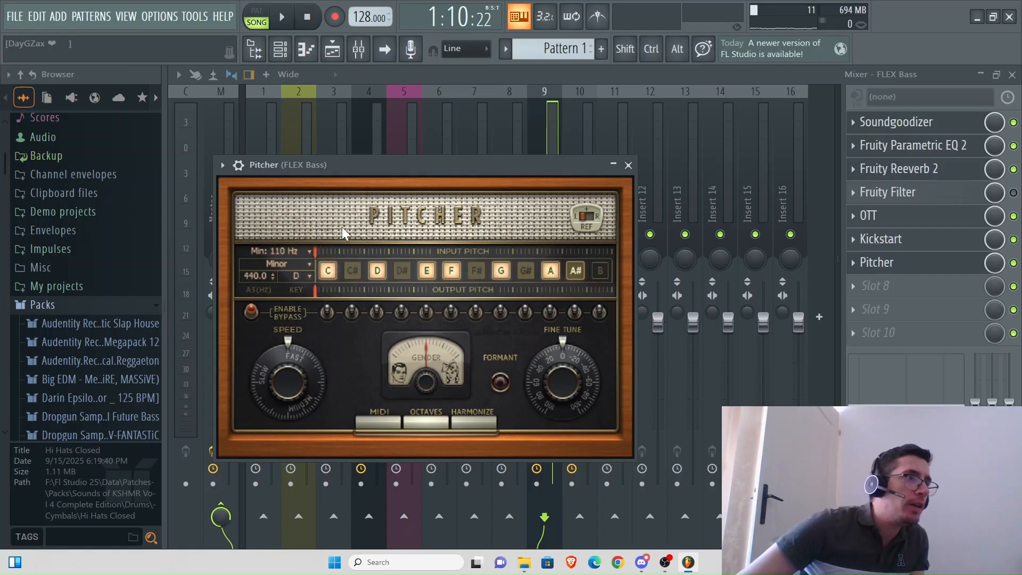
Step: Switch Pitcher's scale to Major to compare its notes, and return the scale to Minor
left_click(309, 264)
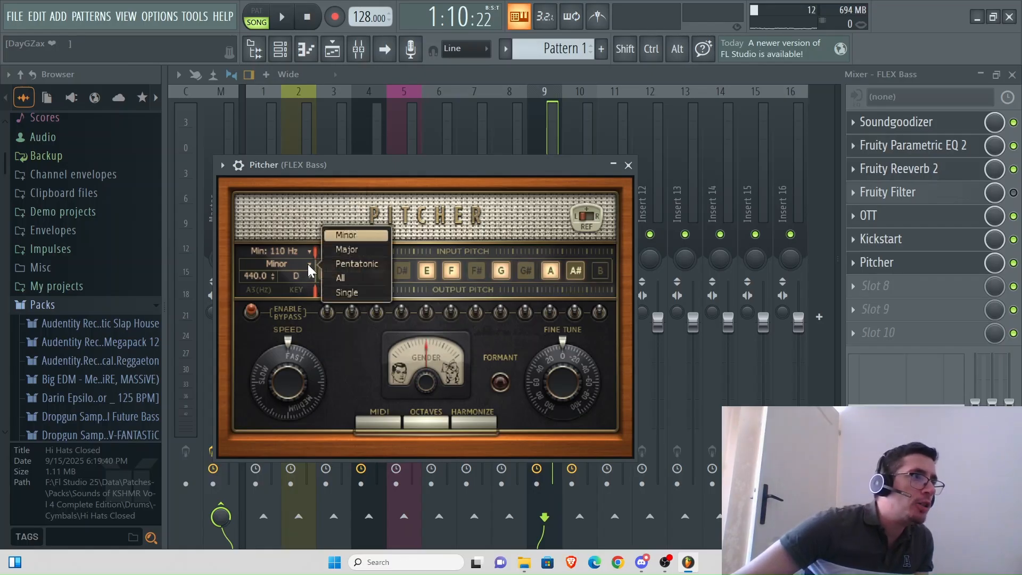
left_click(349, 250)
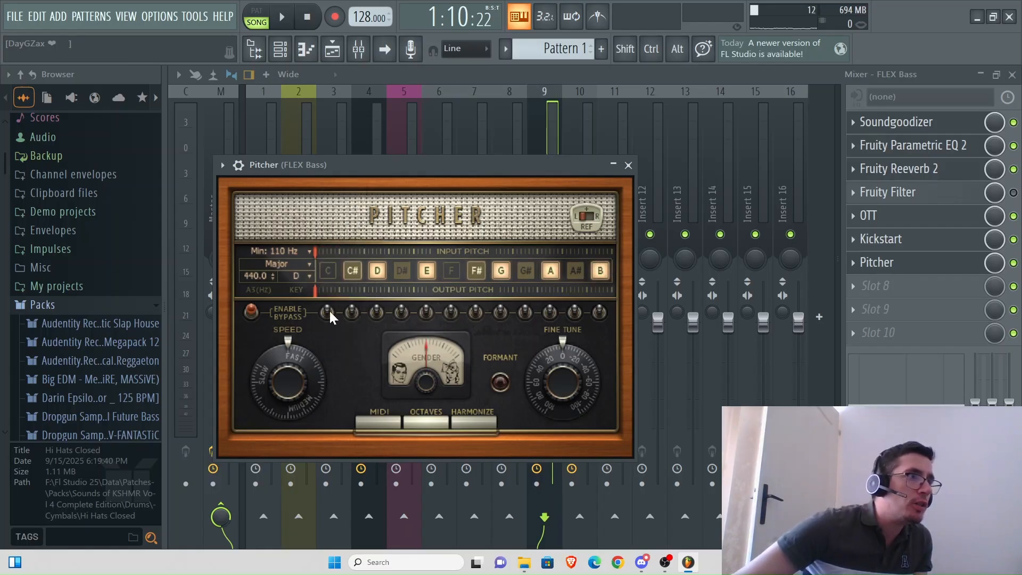
left_click(308, 264)
left_click(332, 250)
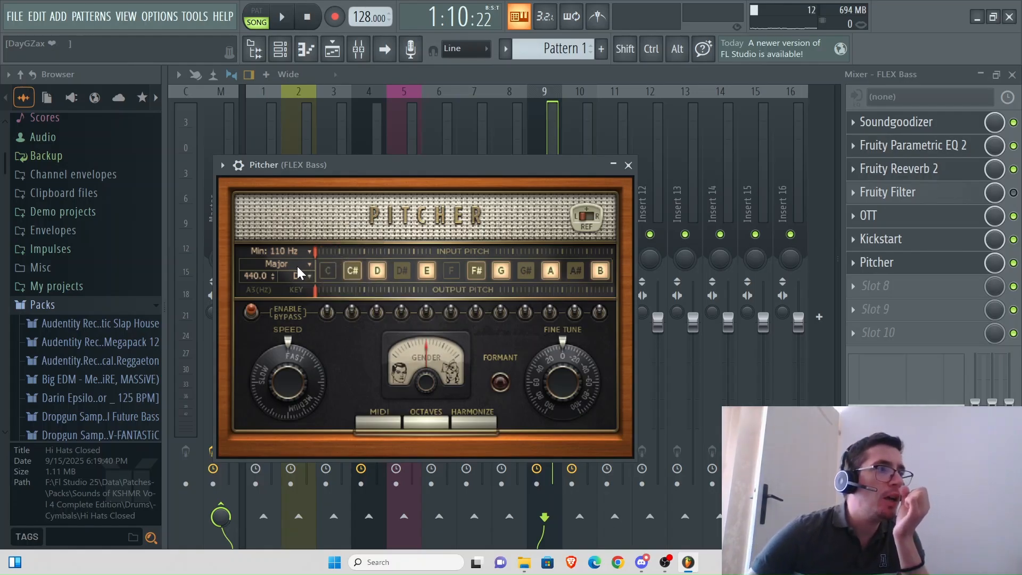
left_click(297, 265)
left_click(328, 240)
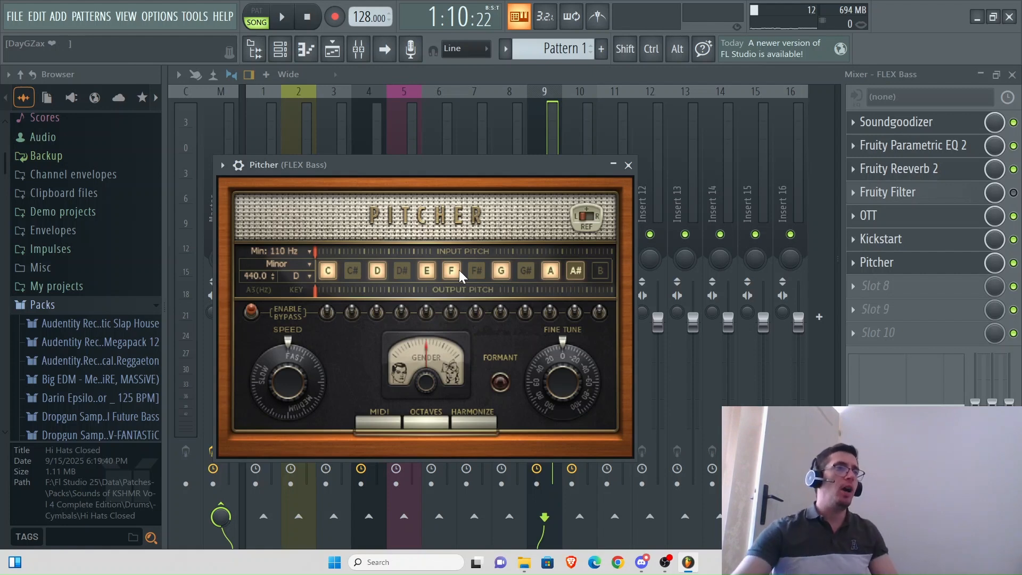
Step: Move the Pitcher window aside and open the piano roll of the Sylenth1 #2 channel
left_click(313, 53)
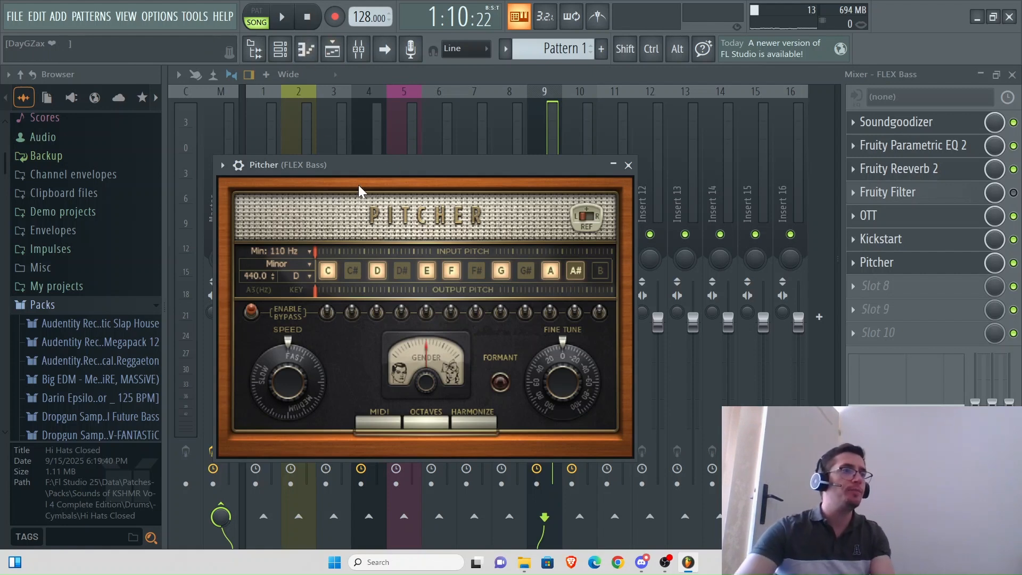
left_click_drag(359, 184, 493, 327)
left_click(314, 51)
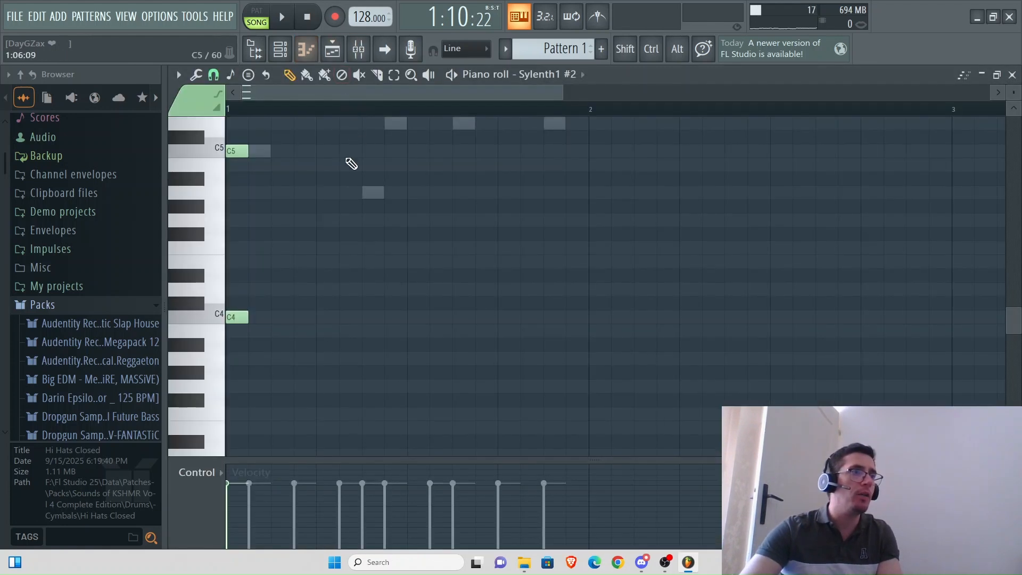
left_click(280, 49)
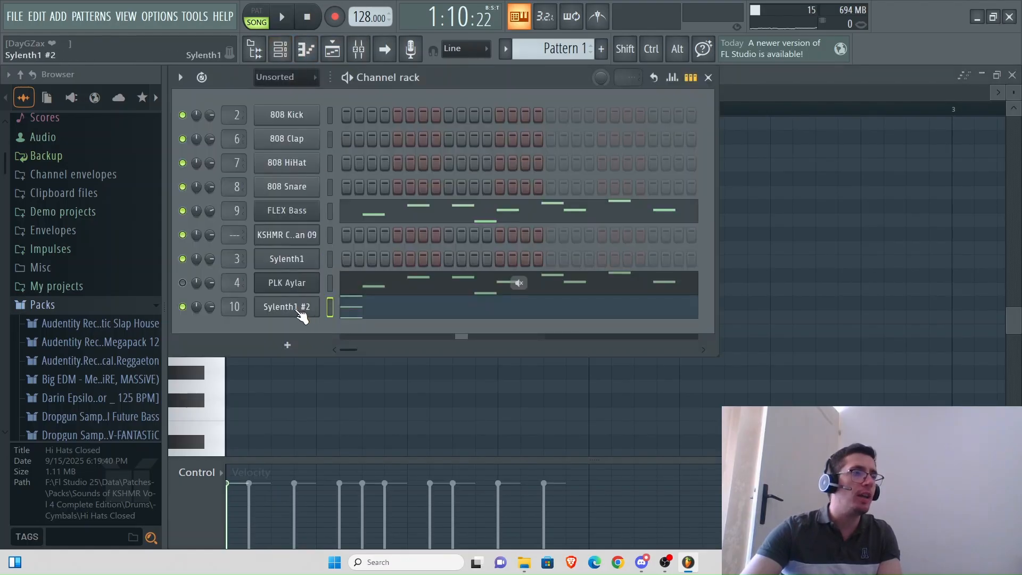
left_click(287, 306)
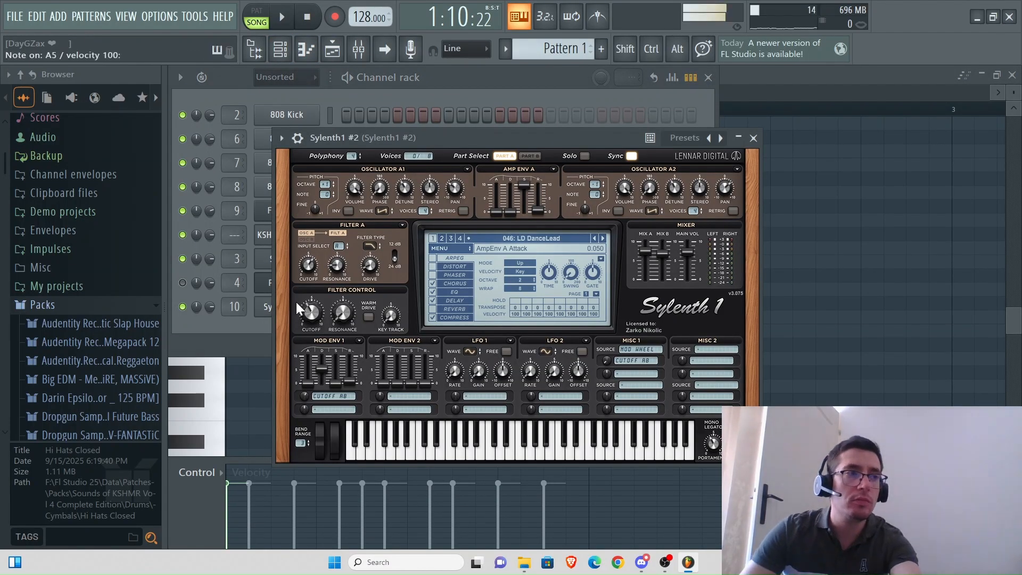
left_click(692, 101)
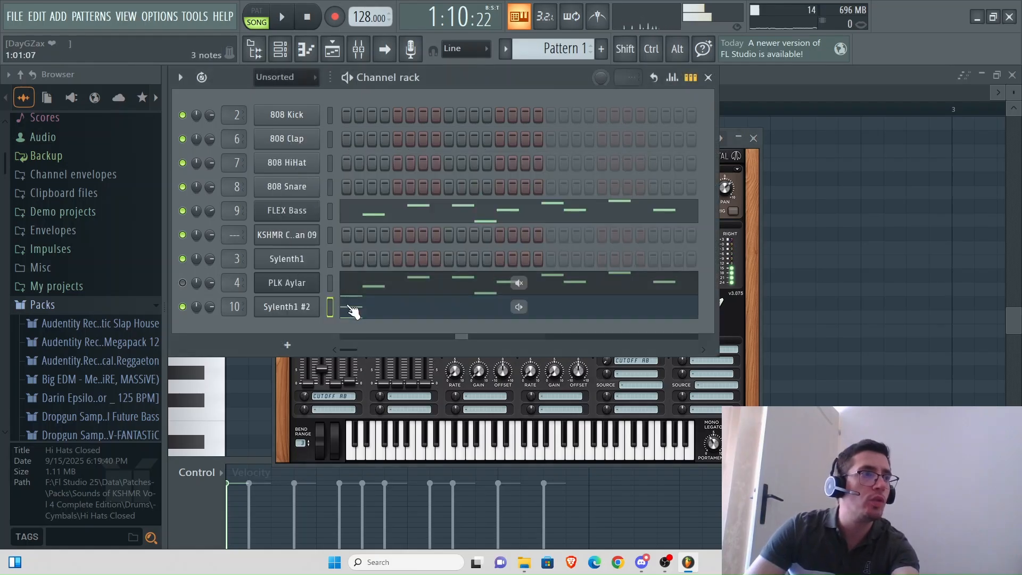
right_click(291, 305)
left_click(337, 302)
right_click(301, 307)
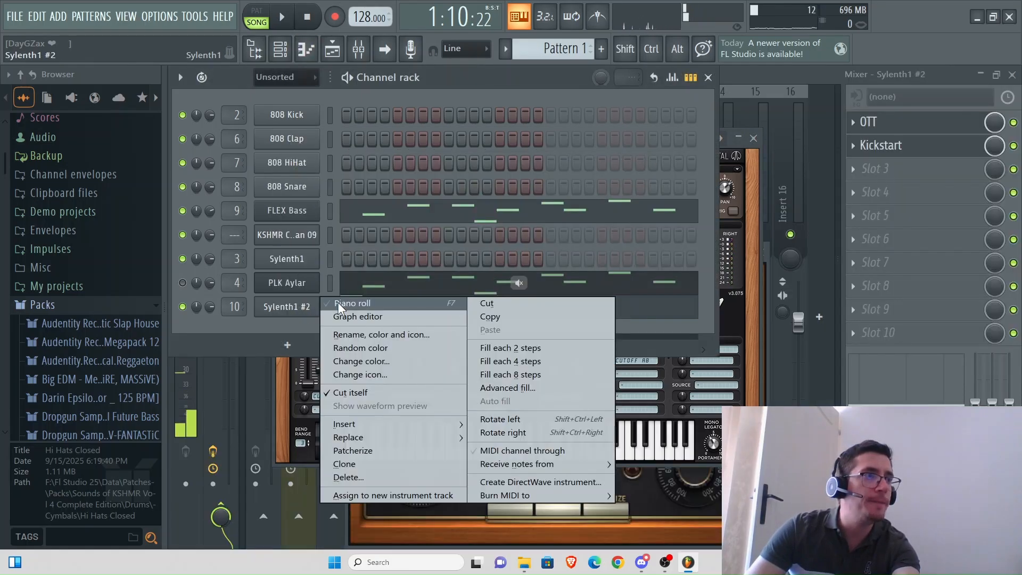
left_click(337, 303)
Step: Bypass Pitcher on the FLEX Bass mixer track, reopen its window and make that window detached
left_click(358, 50)
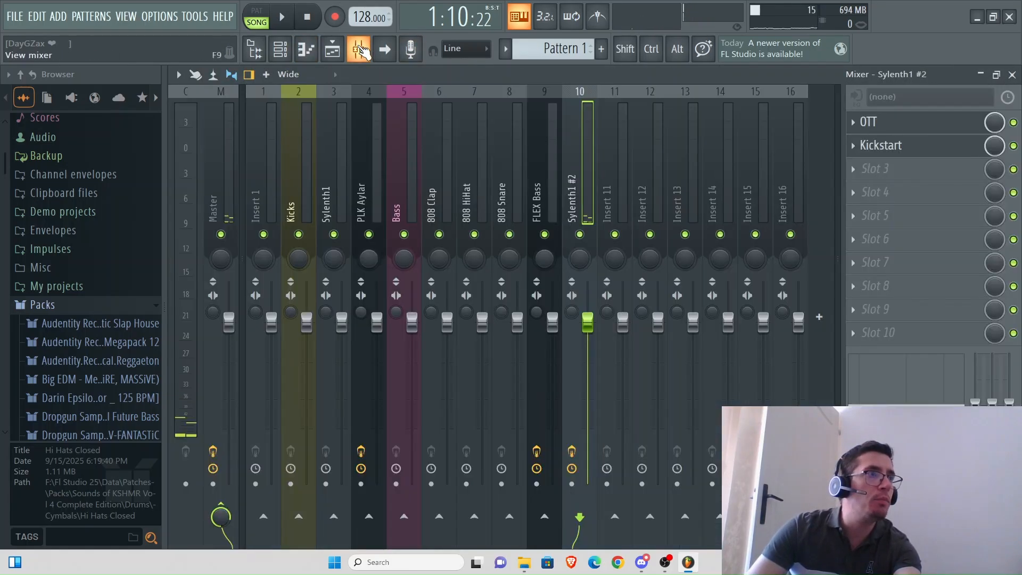
left_click(531, 159)
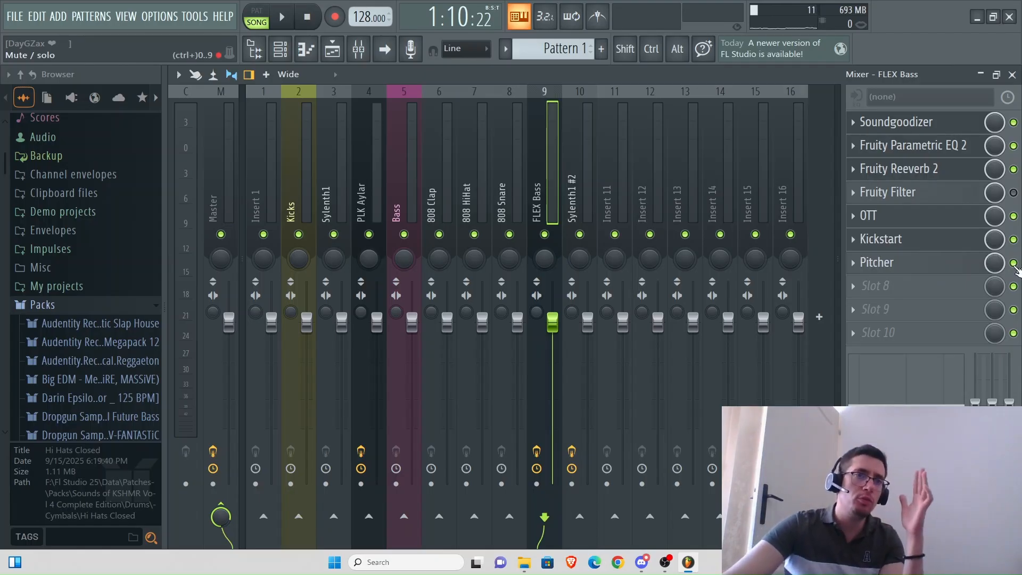
left_click(939, 266)
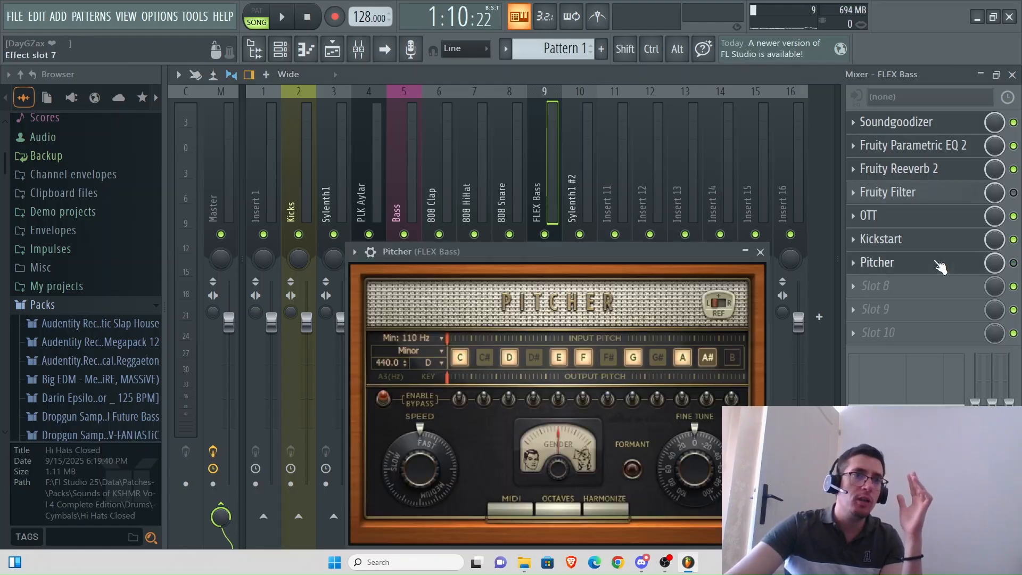
left_click(939, 266)
left_click(940, 267)
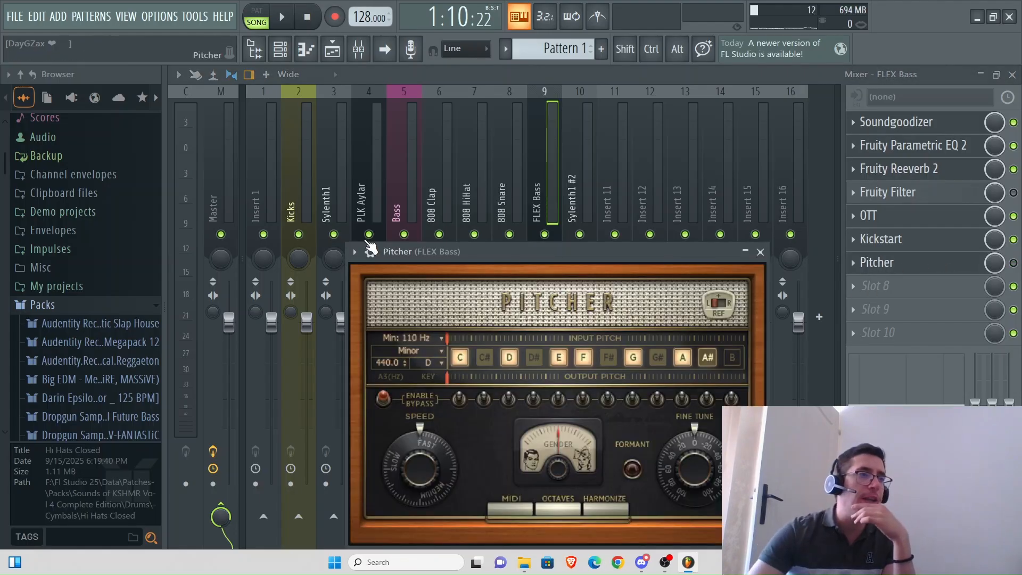
left_click(354, 254)
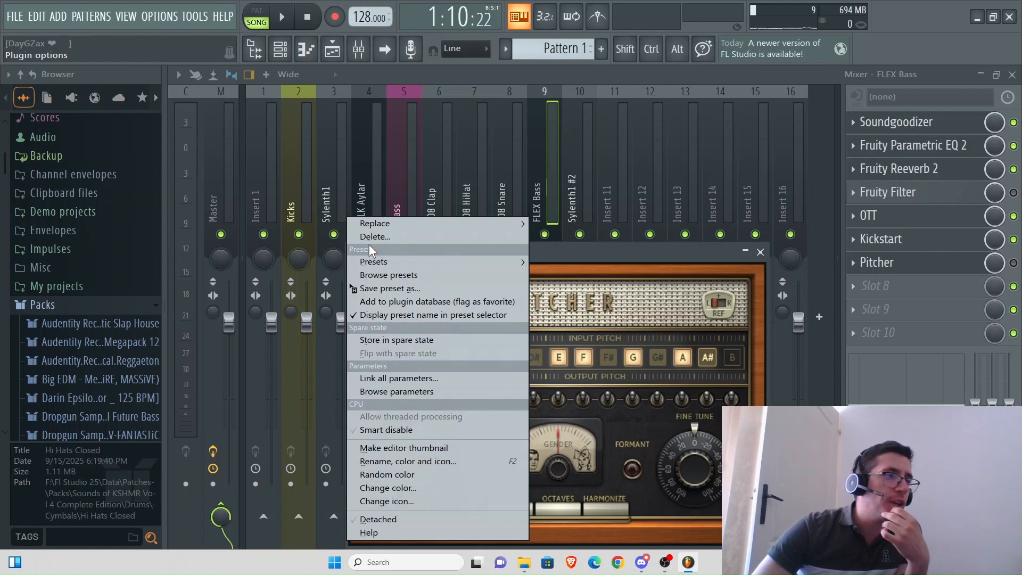
left_click(404, 519)
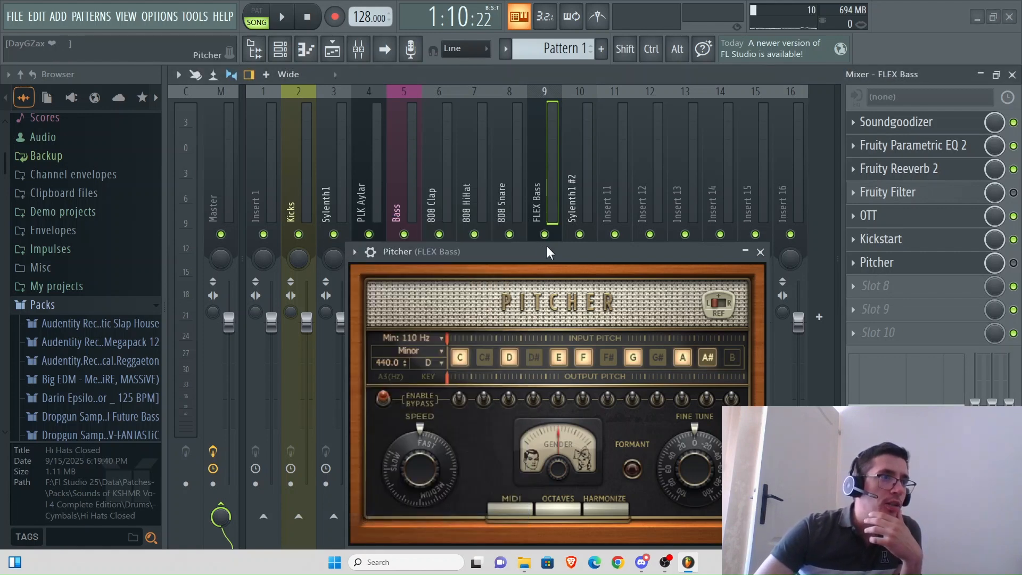
Step: Close the mixer and place the detached Pitcher window beside the notes in the Sylenth1 #2 piano roll
left_click_drag(548, 246, 596, 246)
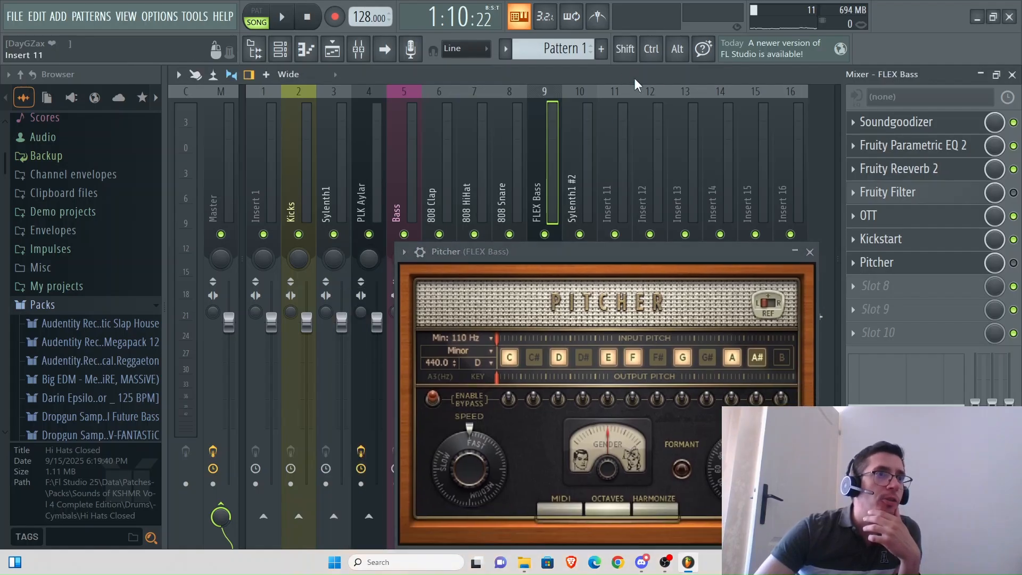
left_click(1012, 75)
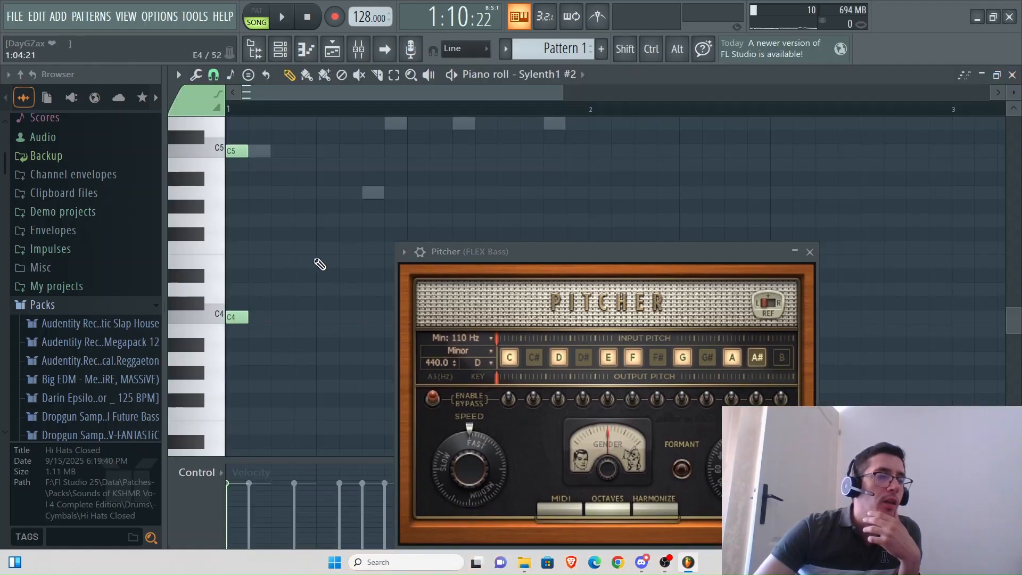
left_click_drag(608, 253, 779, 197)
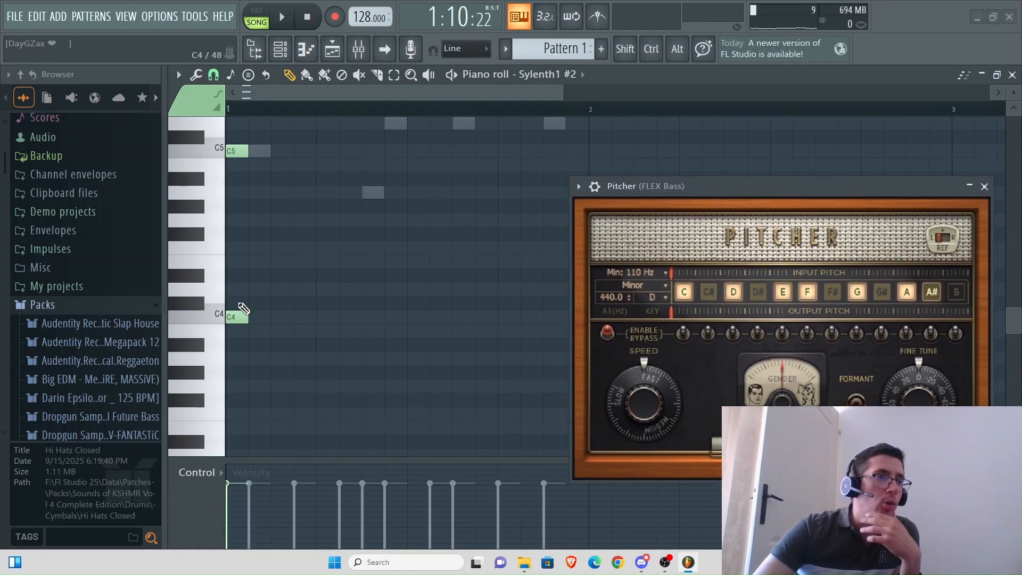
Step: Delete the C notes below C5 from the Sylenth1 #2 piano roll and add a D5 note at step 3 of bar 1
scroll(299, 235, "up", 3)
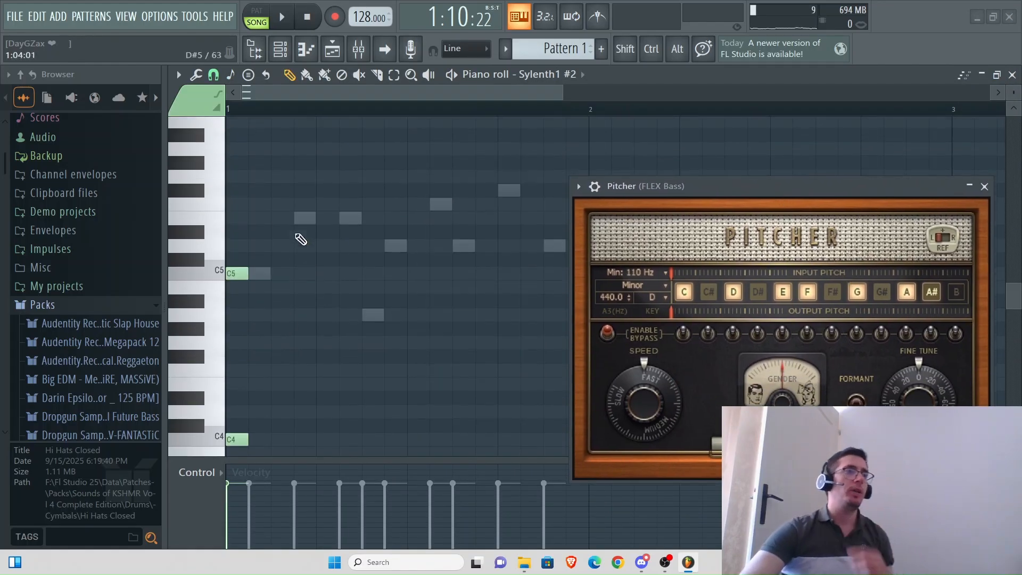
left_click(216, 276)
scroll(263, 362, "down", 2)
scroll(258, 347, "up", 6)
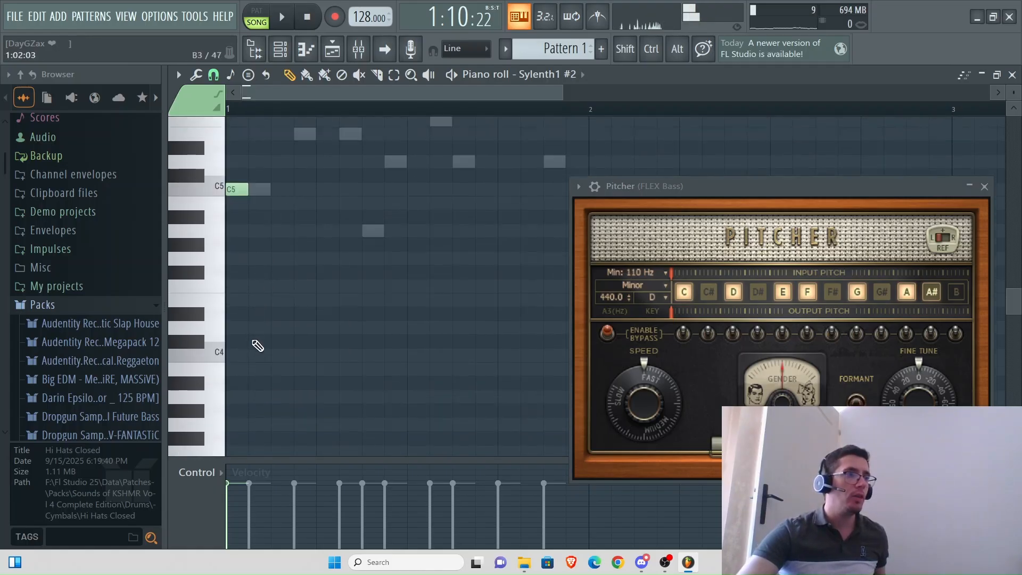
left_click(238, 289)
scroll(245, 341, "down", 5)
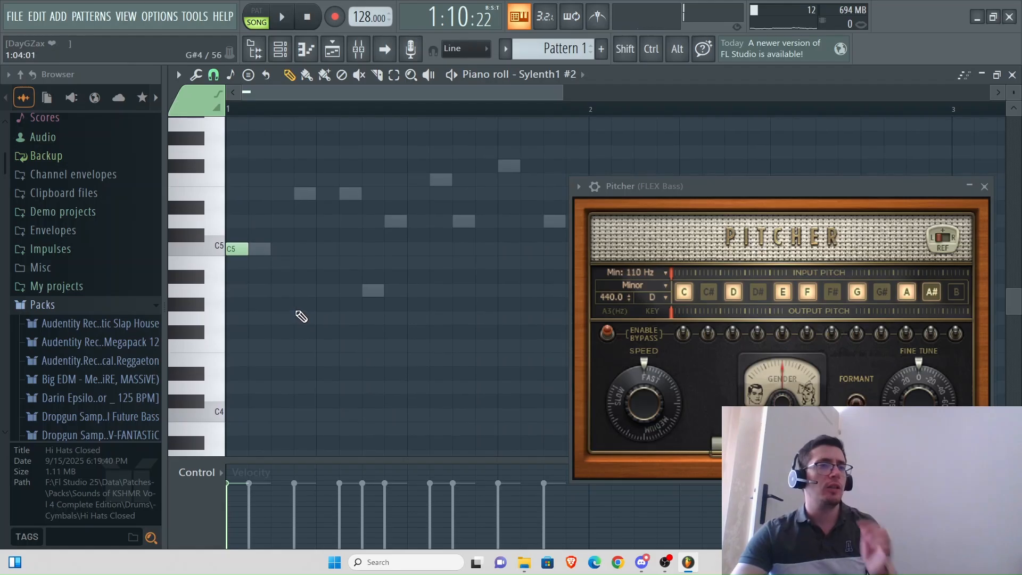
left_click(283, 221)
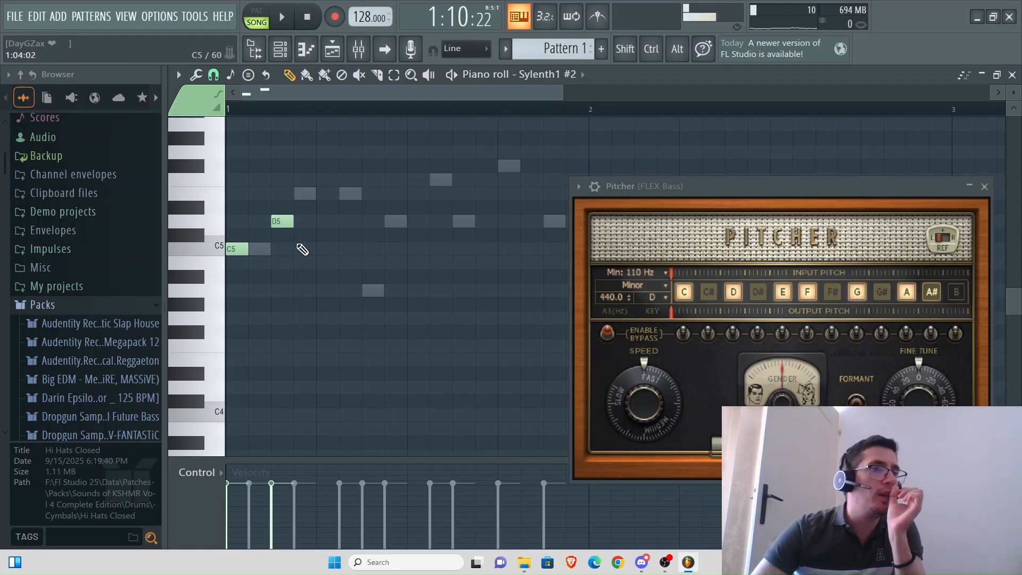
Step: Add an A4 note at step 5 of bar 1 in the Sylenth1 #2 piano roll and play the song back
key("space")
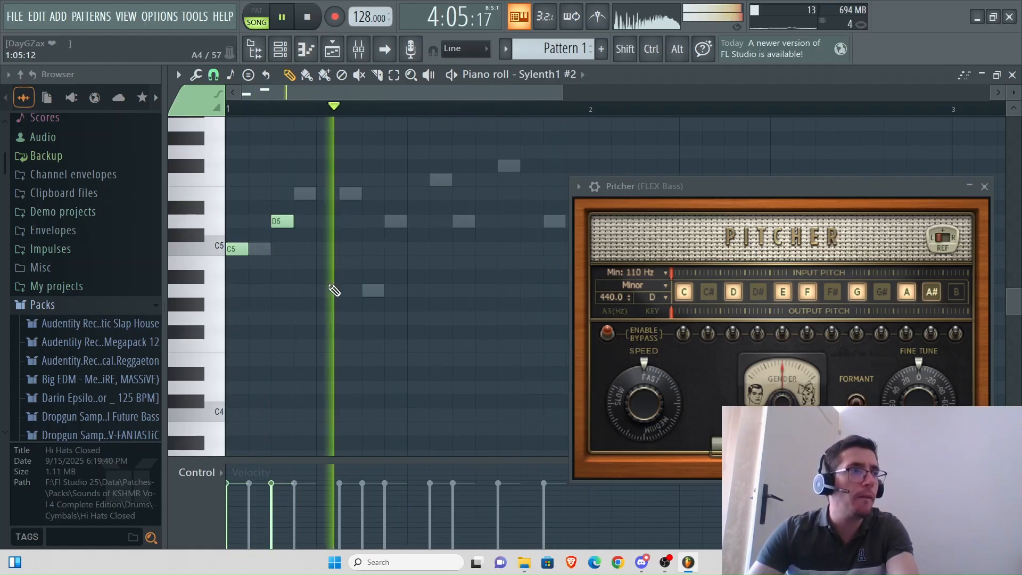
left_click(322, 278)
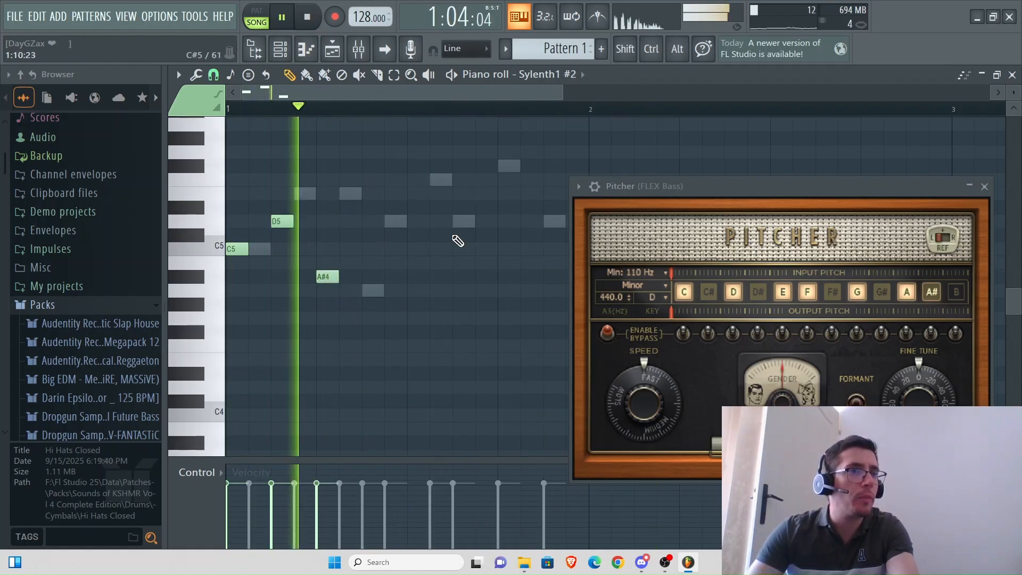
left_click_drag(326, 278, 326, 262)
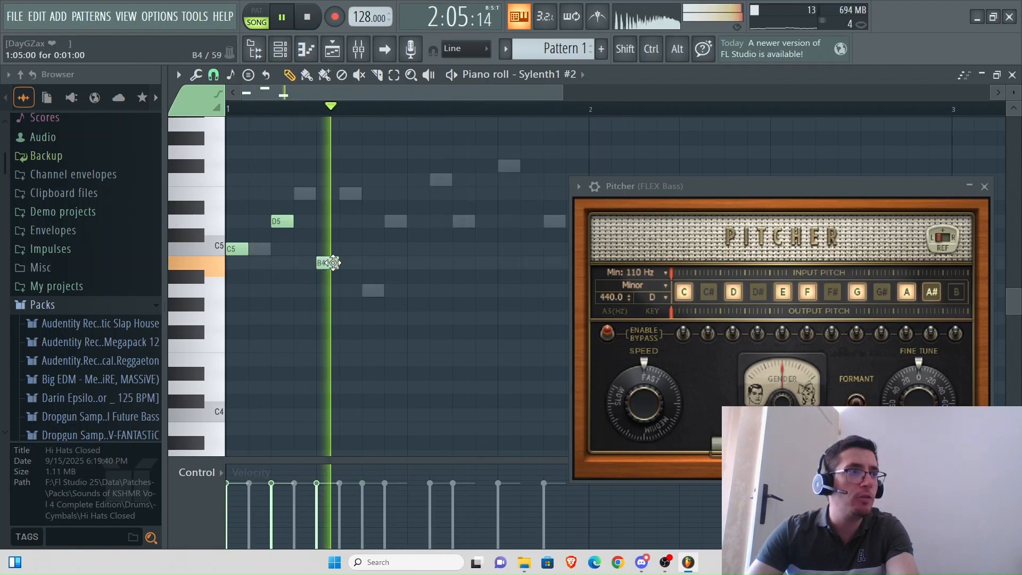
key("space")
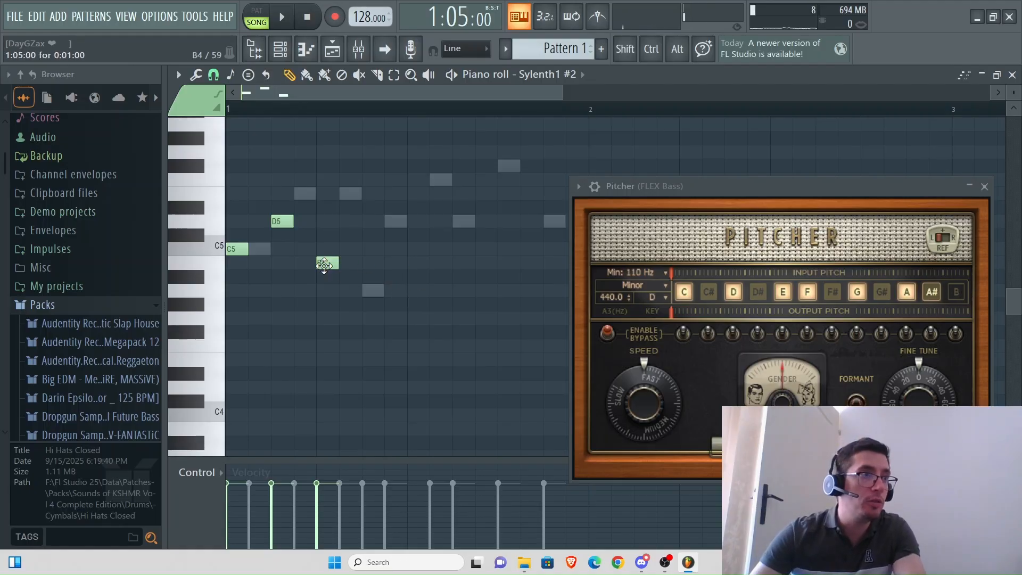
left_click_drag(323, 265, 319, 297)
key("space")
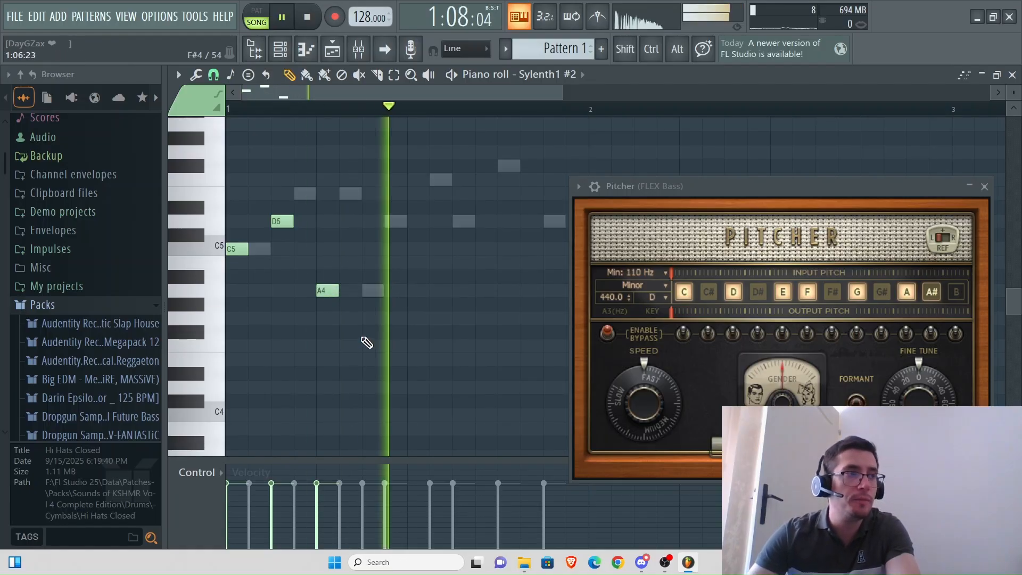
left_click(300, 18)
left_click(281, 17)
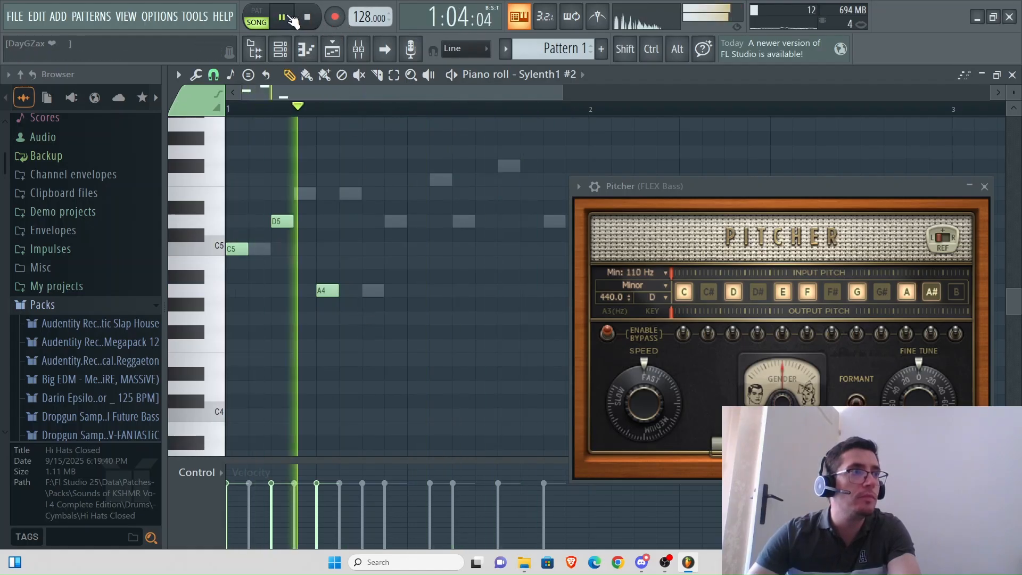
left_click(303, 17)
key("space")
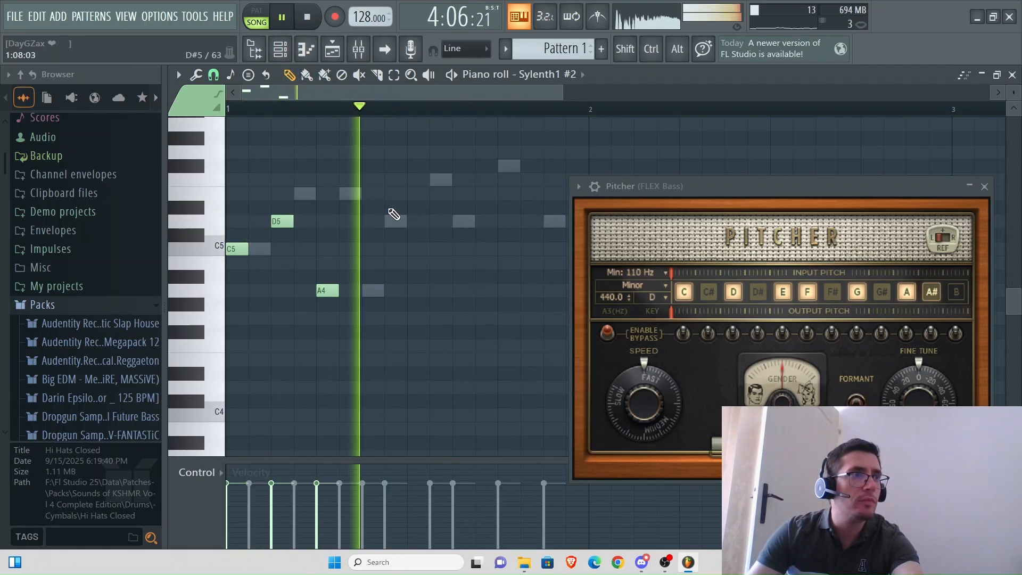
Step: Extend the Sylenth1 #2 melody with an E5 note at step 6 and an F5 note at step 8 of bar 1
left_click(393, 220)
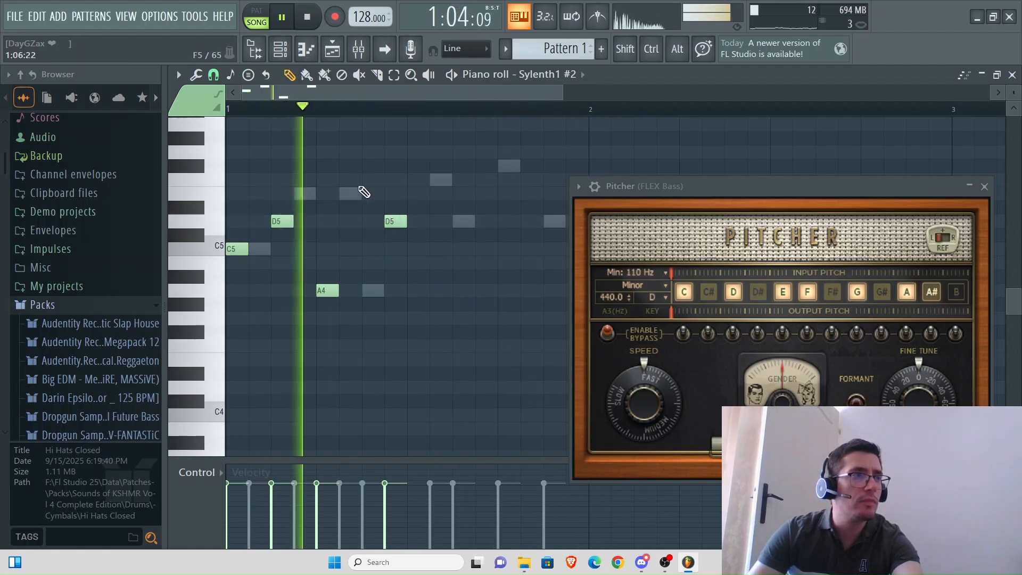
left_click(350, 194)
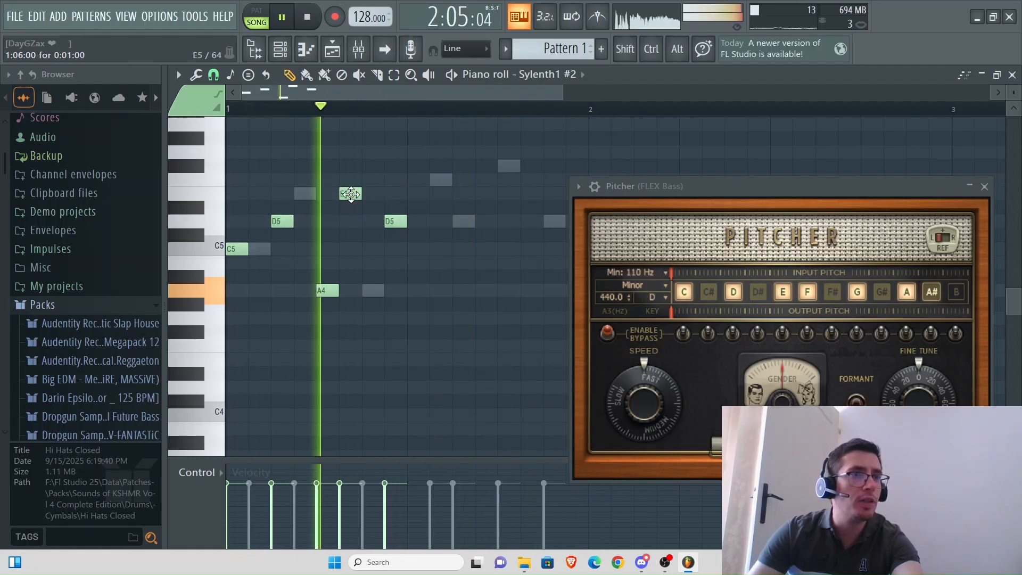
left_click_drag(392, 223, 392, 181)
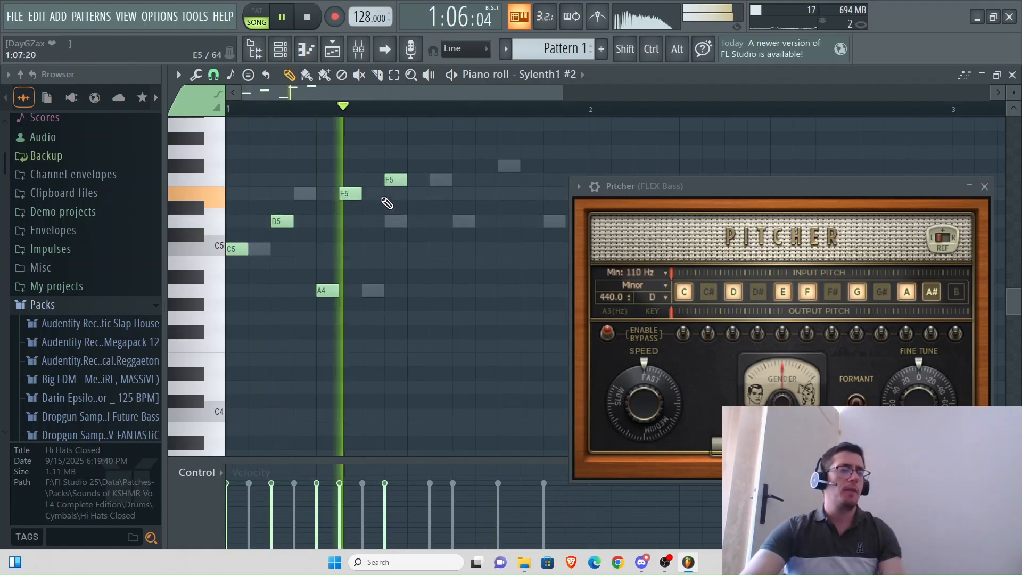
Step: Mute playlist Tracks 3 and 4 with the cutoff automation clips, and return to the Sylenth1 #2 piano roll
left_click(336, 51)
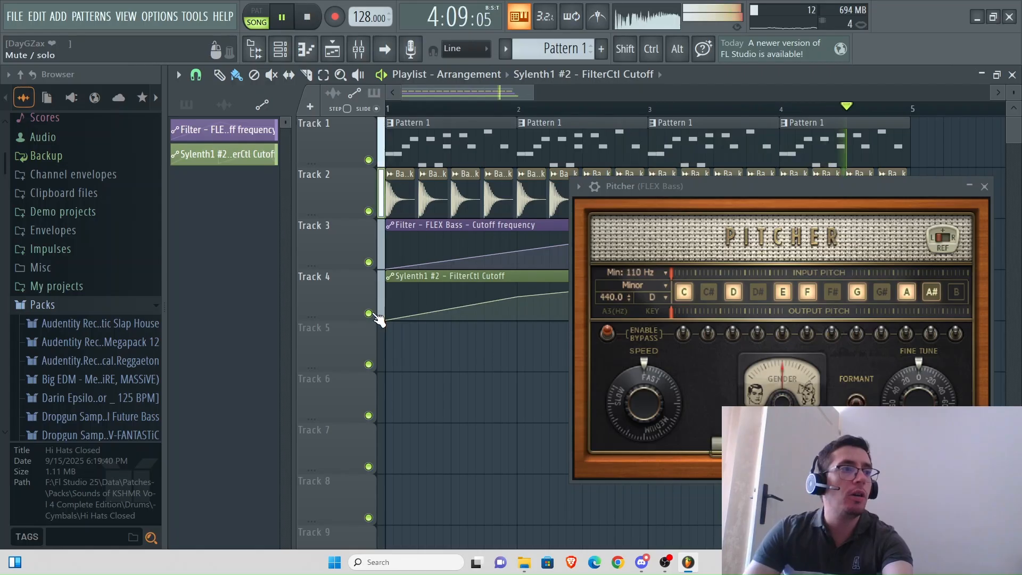
left_click(368, 313)
left_click(368, 262)
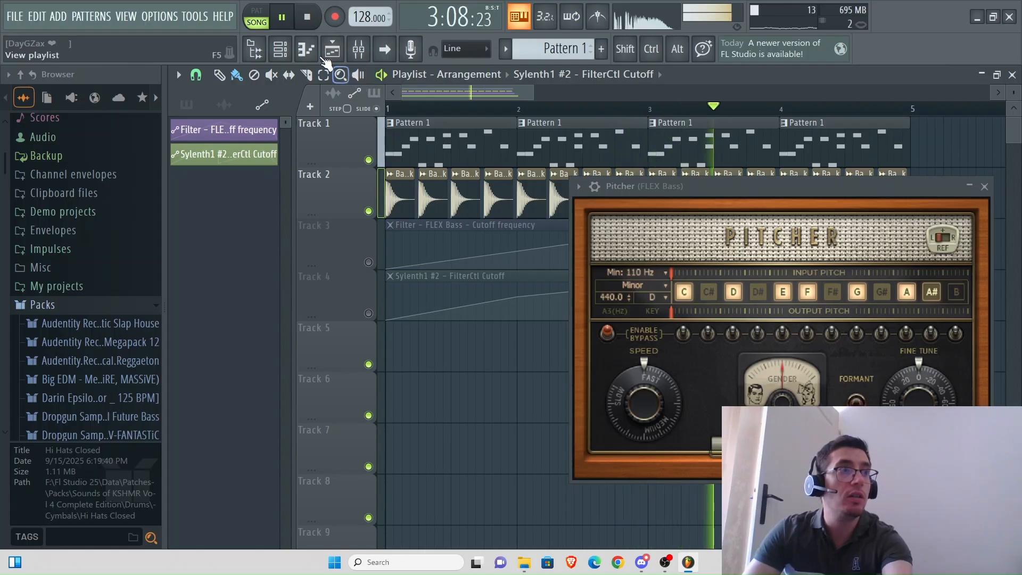
left_click(279, 48)
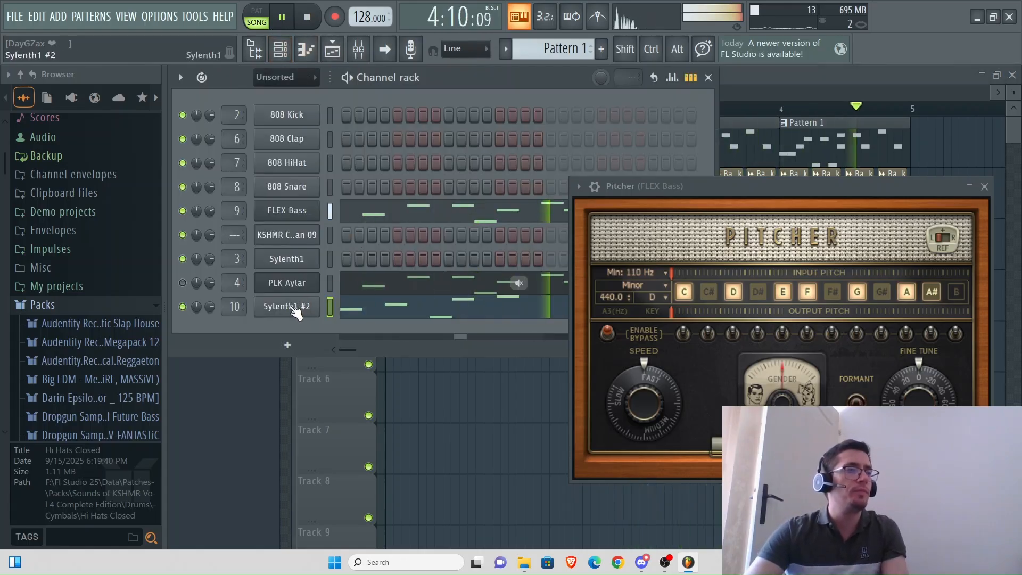
left_click(409, 321)
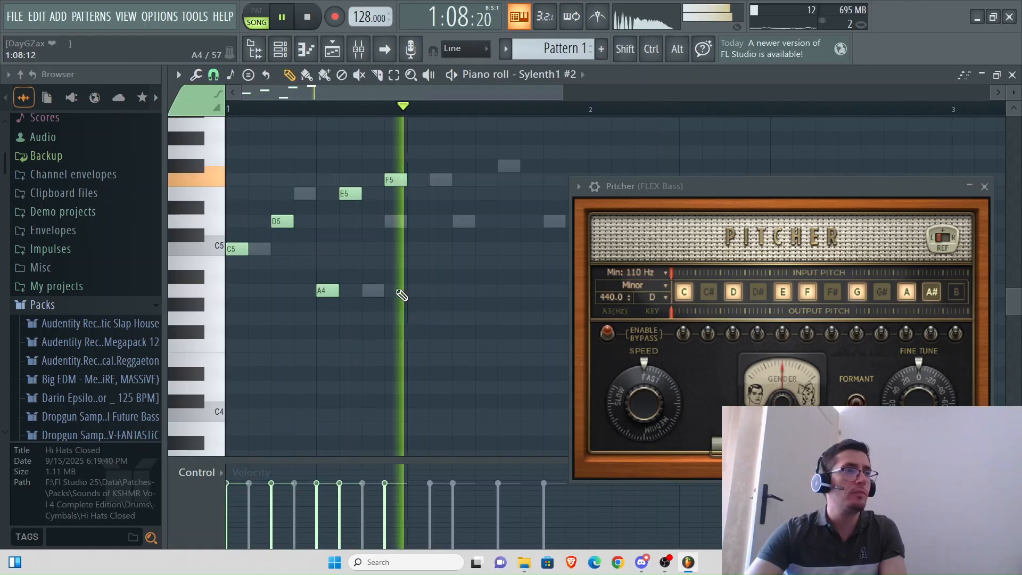
Step: Unmute playlist Track 4 and move the Pitcher window down to uncover the Sylenth1 #2 automation clip
left_click(284, 50)
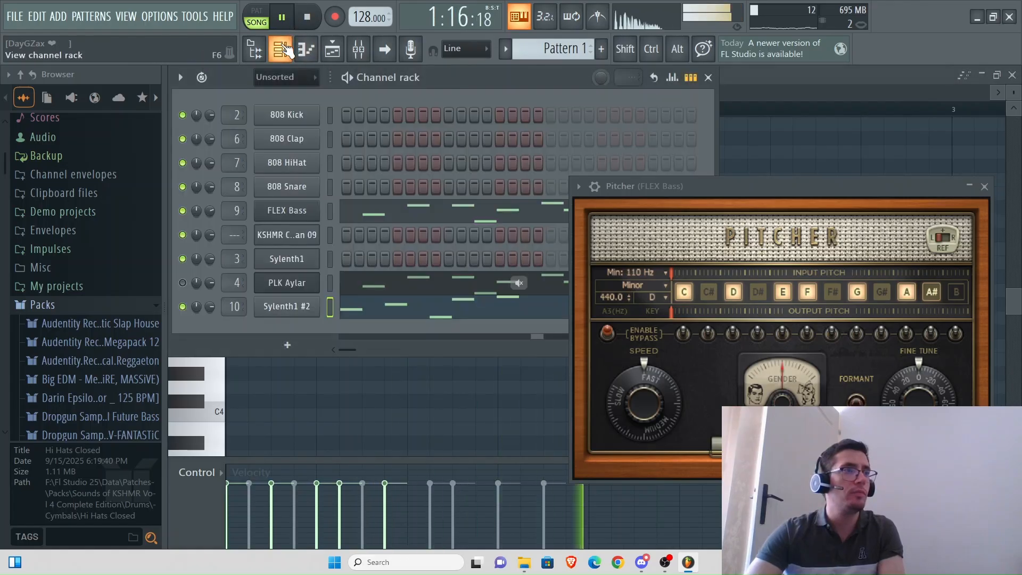
left_click(332, 49)
left_click(368, 313)
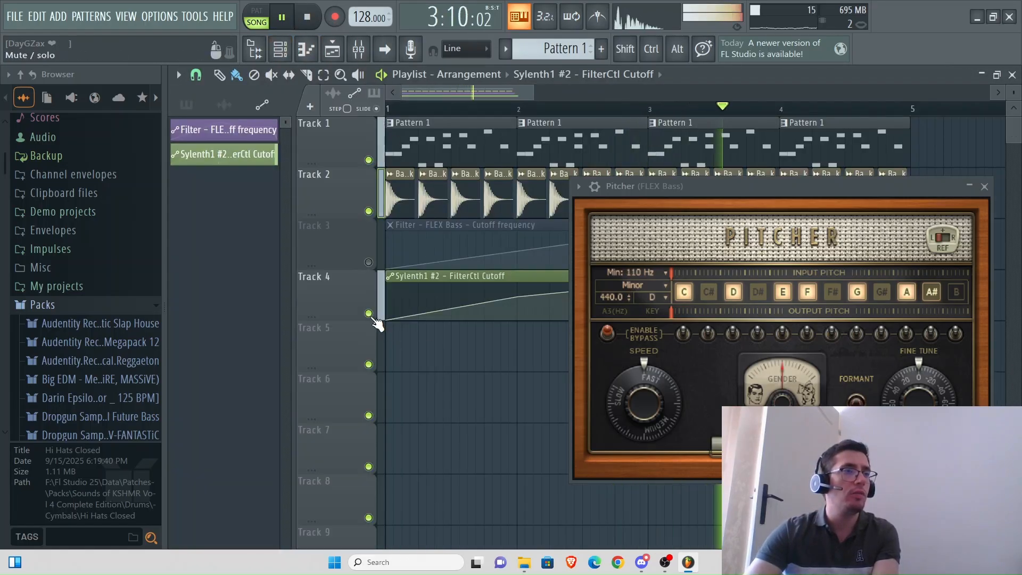
left_click_drag(795, 195, 822, 414)
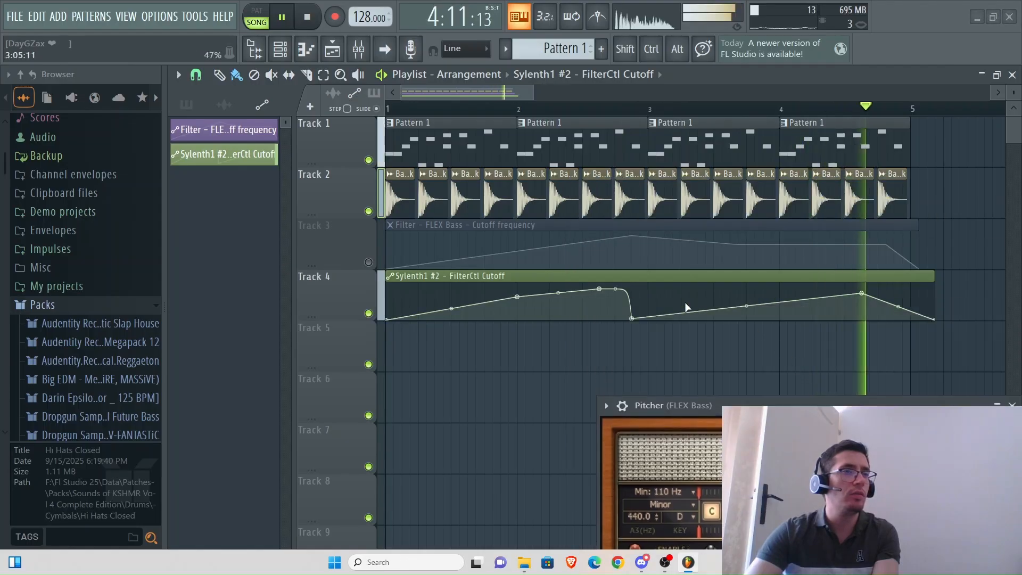
Step: Lower the raised points of the Sylenth1 #2 FilterCtl Cutoff automation on Track 4 to the minimum
left_click_drag(599, 289, 581, 472)
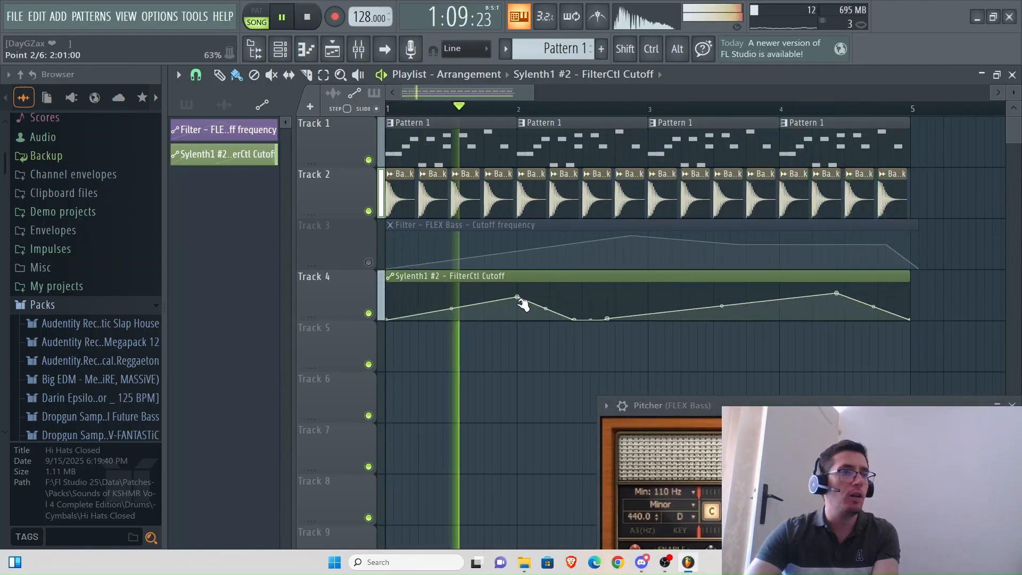
left_click_drag(518, 297, 524, 410)
left_click_drag(823, 303, 825, 367)
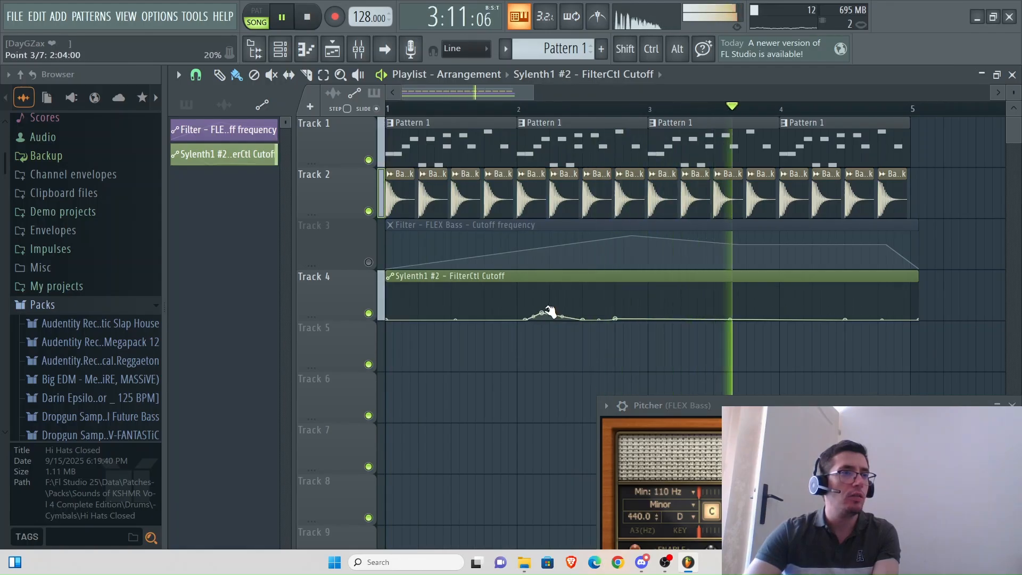
Step: Raise the Sylenth1 #2 cutoff automation to 100% at points early in bar 2, late in bar 2 and late in bar 4
left_click_drag(532, 319, 551, 255)
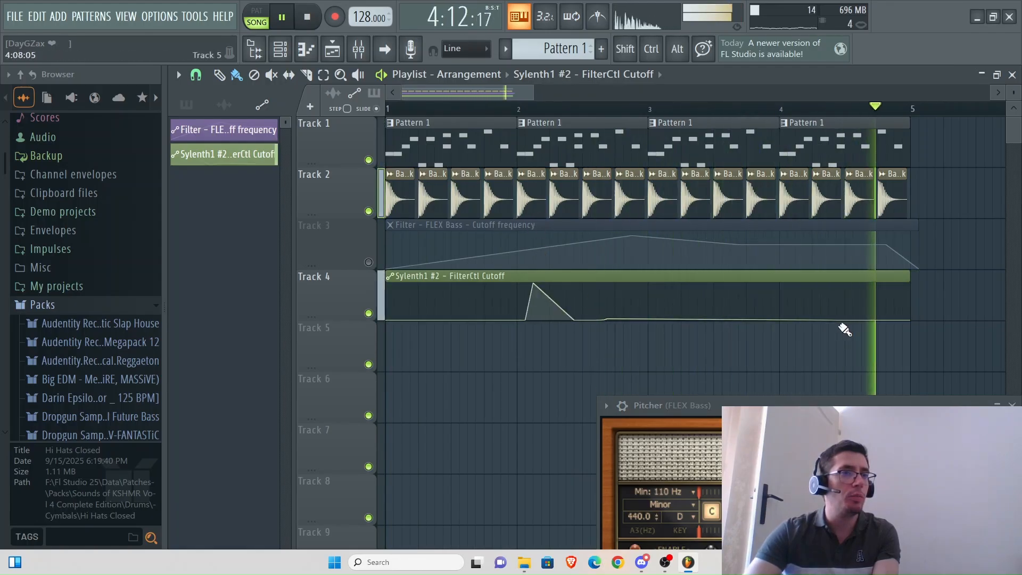
left_click_drag(839, 320, 856, 216)
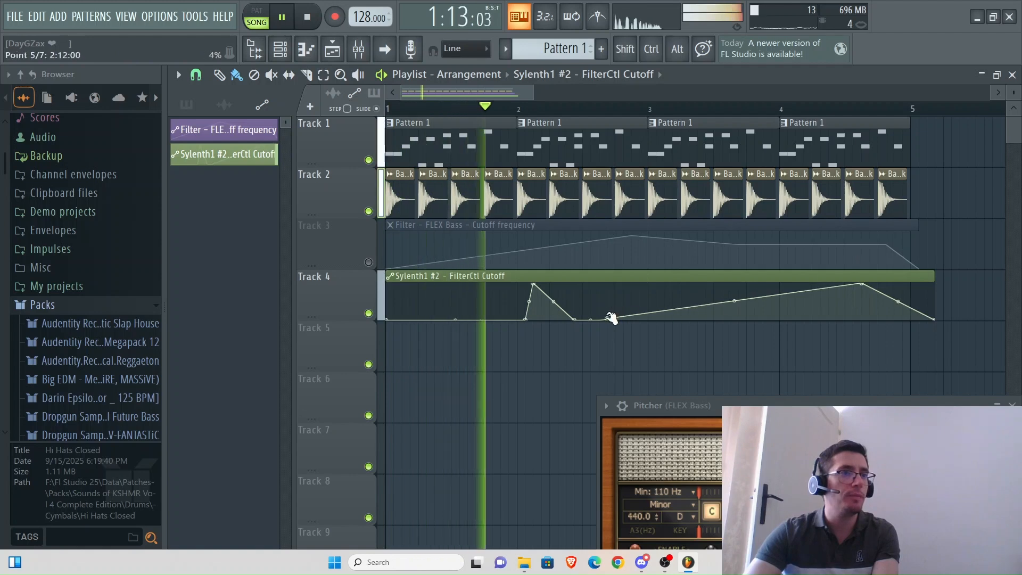
left_click_drag(608, 319, 623, 196)
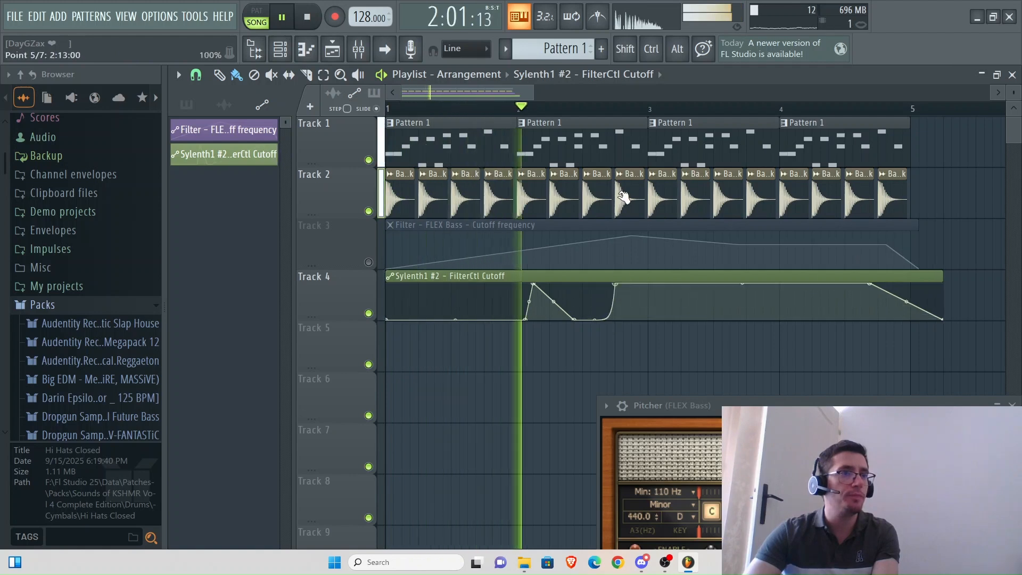
Step: Delete the two low points in bar 2 of the Sylenth1 #2 cutoff automation and raise its start point to the maximum
right_click(595, 319)
right_click(575, 319)
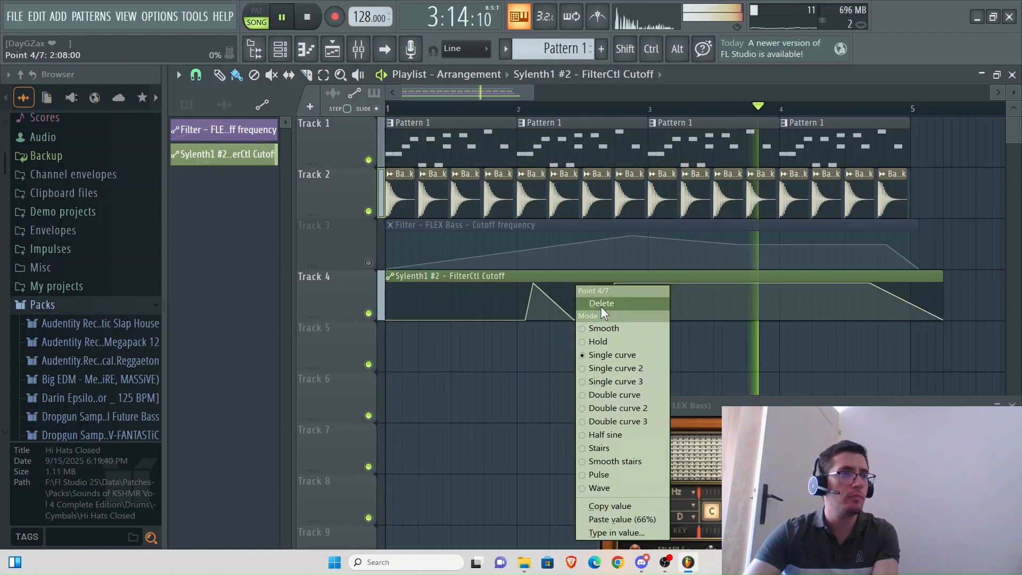
left_click(601, 305)
right_click(529, 320)
left_click(555, 305)
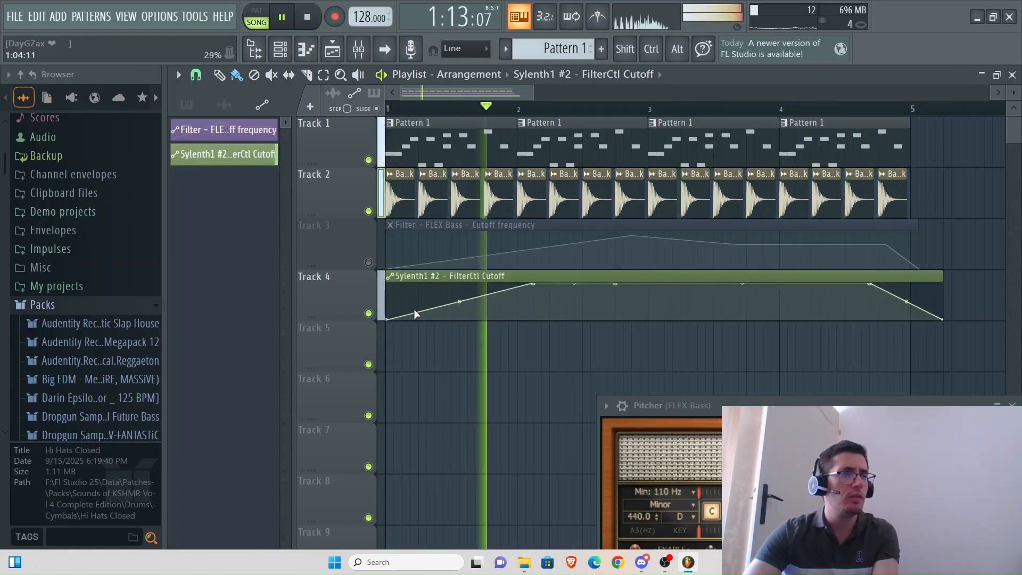
right_click(387, 318)
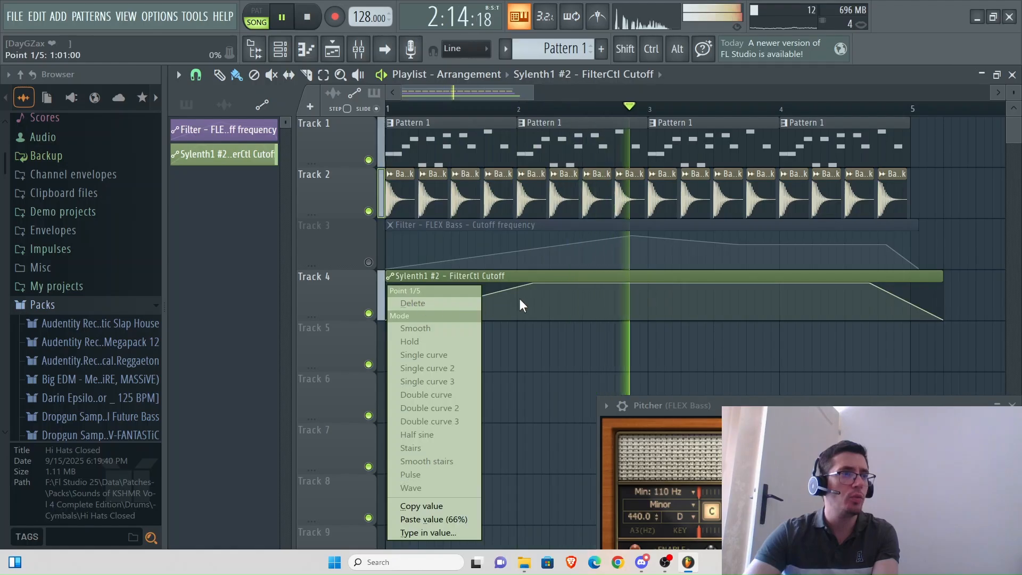
left_click(522, 335)
left_click_drag(397, 318, 383, 229)
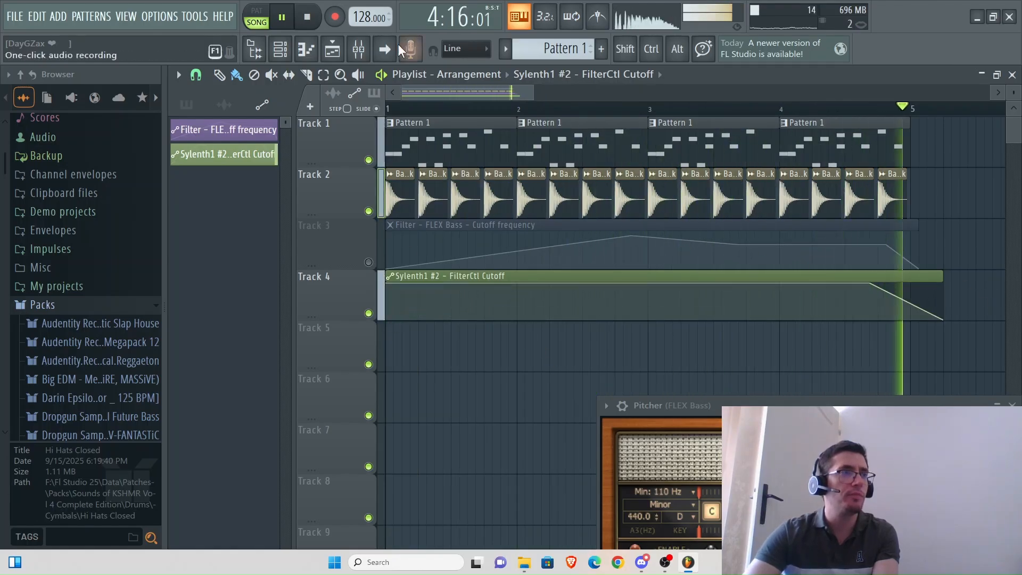
Step: Reopen the Sylenth1 #2 piano roll, move the Pitcher window back up beside the notes and stop playback
left_click(280, 49)
left_click(416, 305)
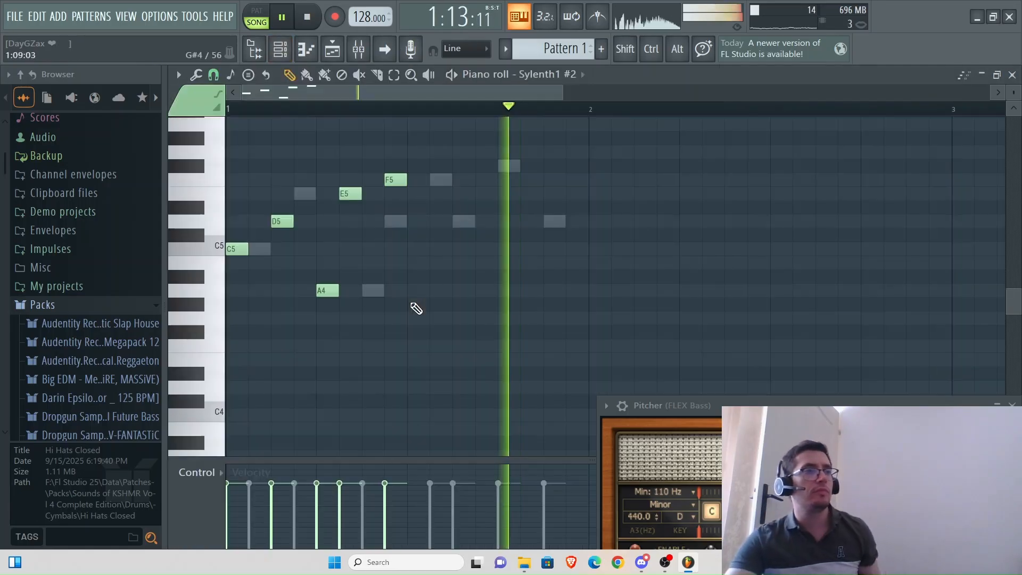
left_click_drag(787, 405, 707, 223)
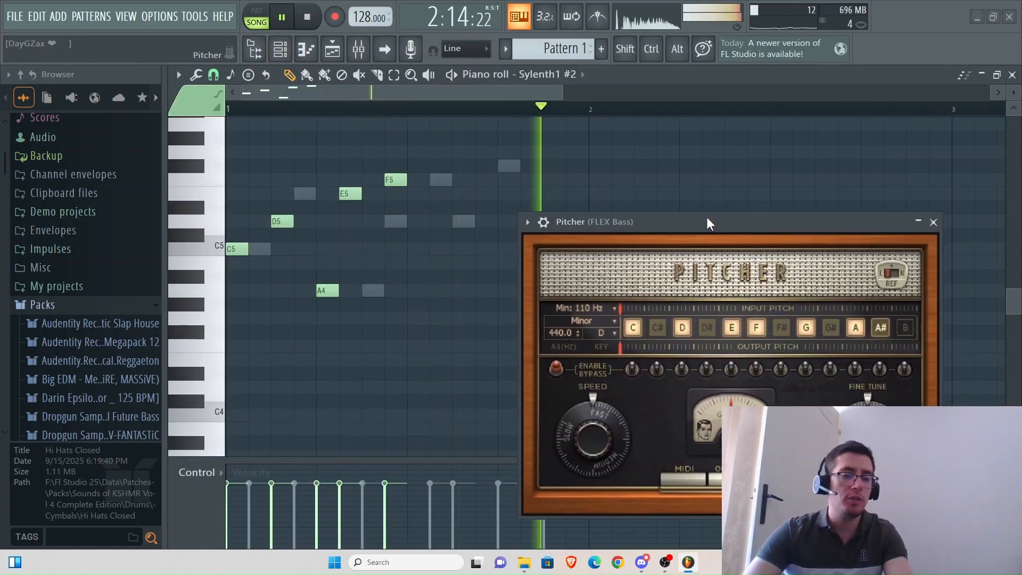
key("space")
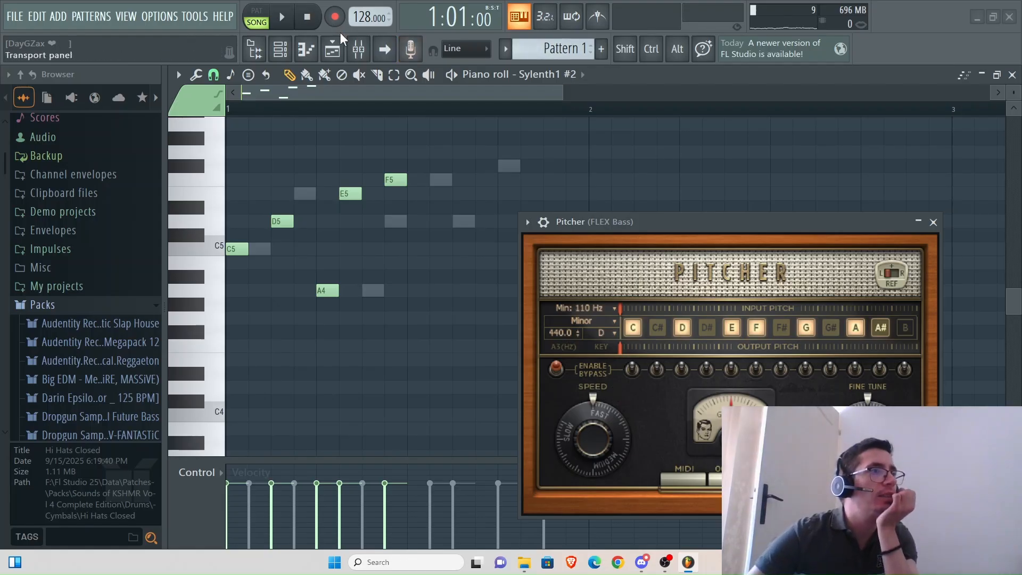
Step: Clone the Sylenth1 #2 channel in the Channel rack
left_click(359, 49)
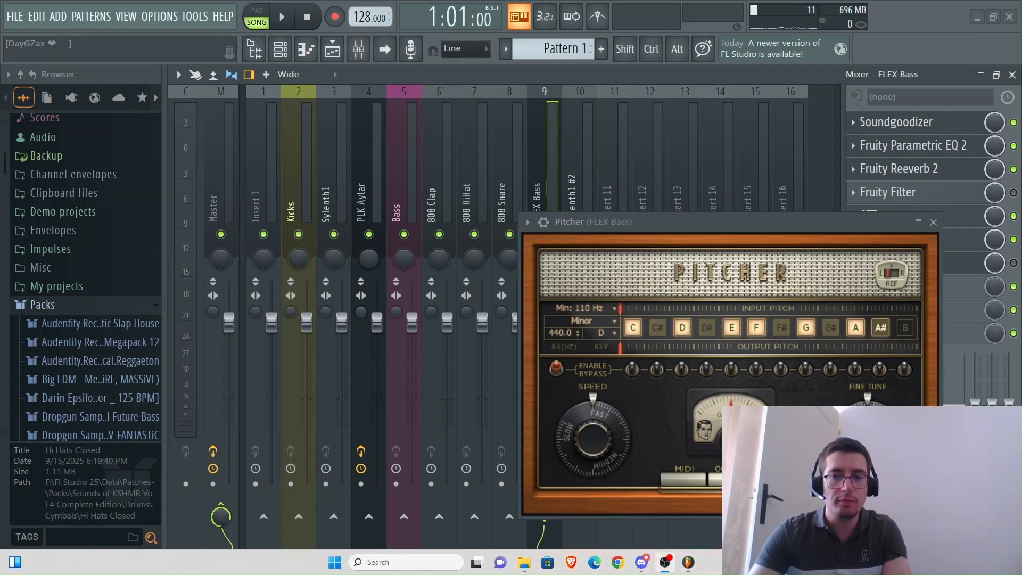
left_click(755, 322)
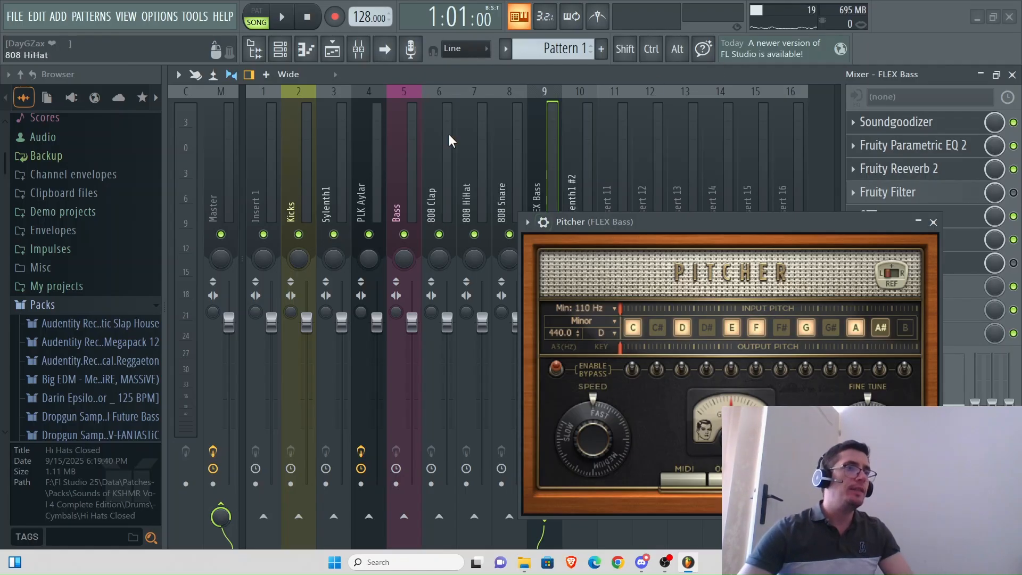
left_click(280, 49)
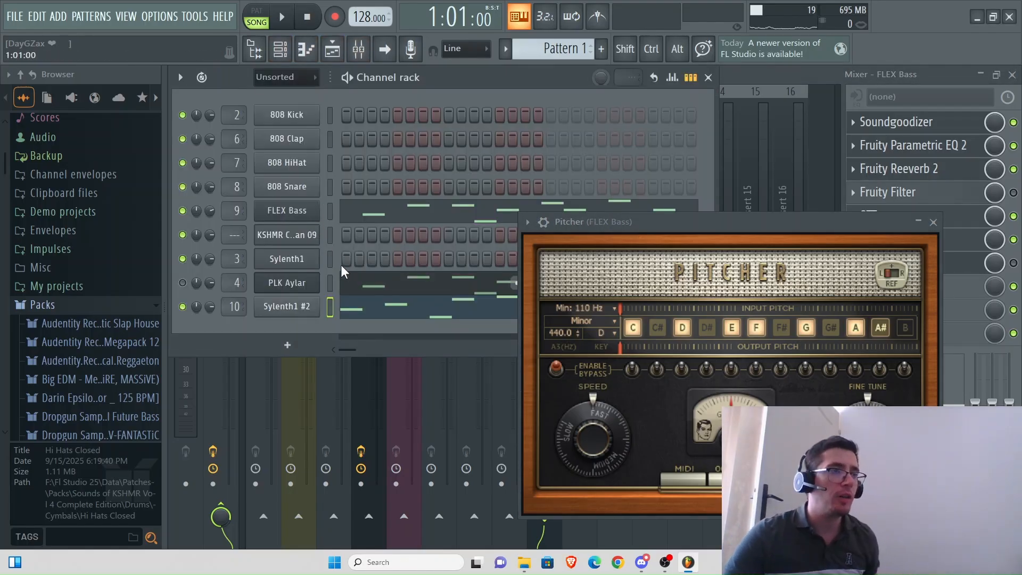
right_click(312, 306)
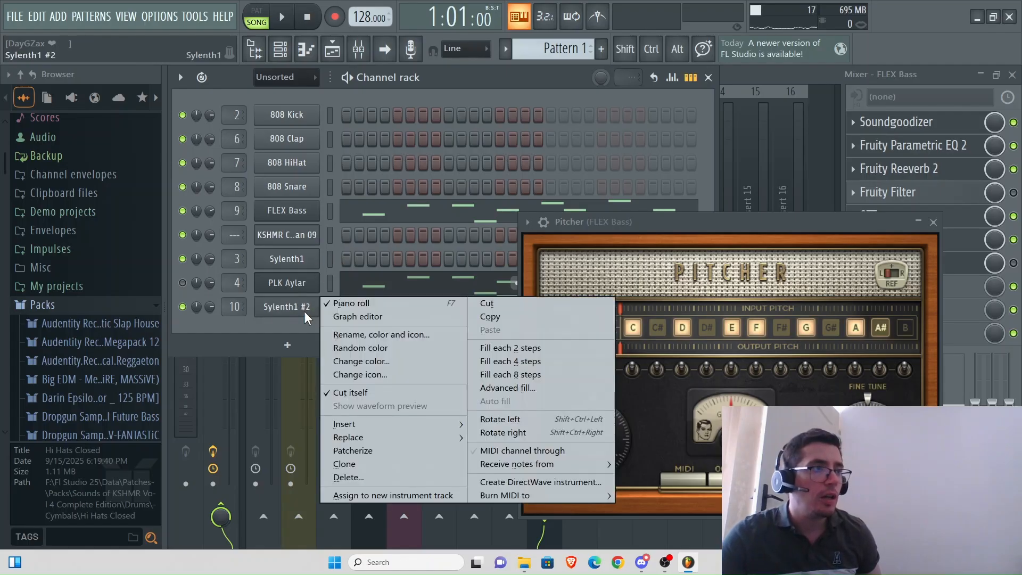
mouse_move(377, 443)
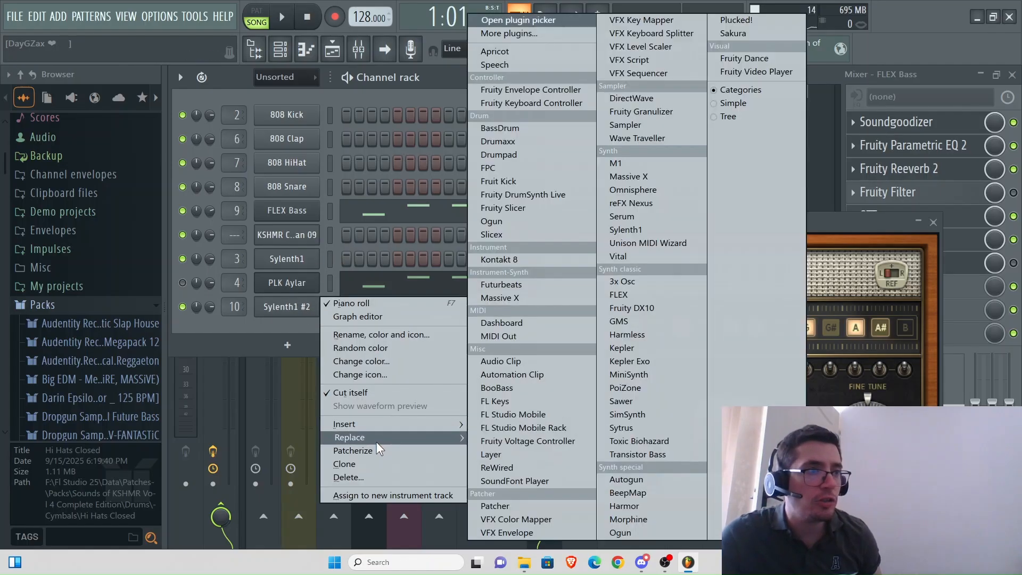
left_click(358, 466)
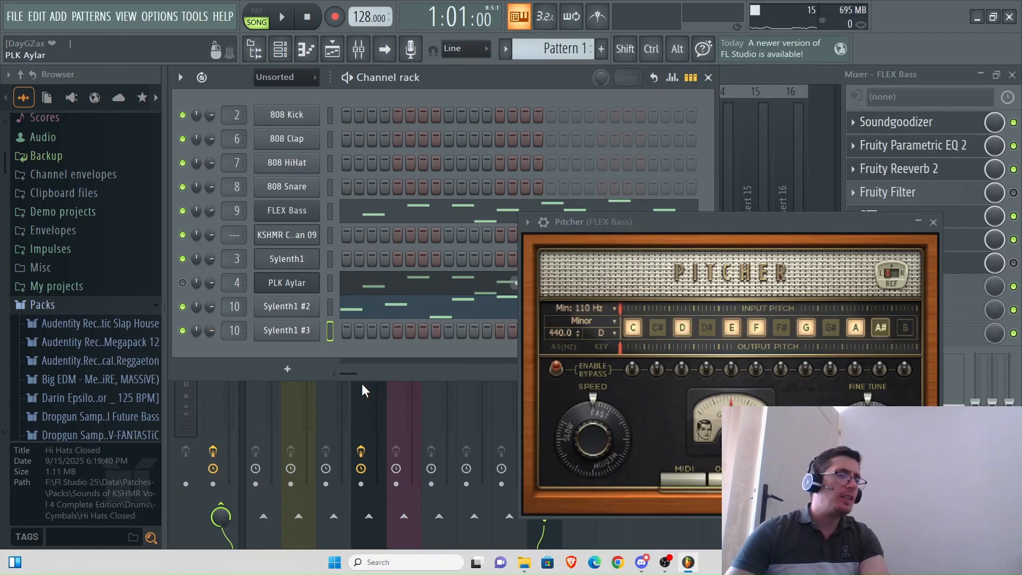
Step: Clone the Sylenth1 #3 channel in the Channel rack
right_click(303, 342)
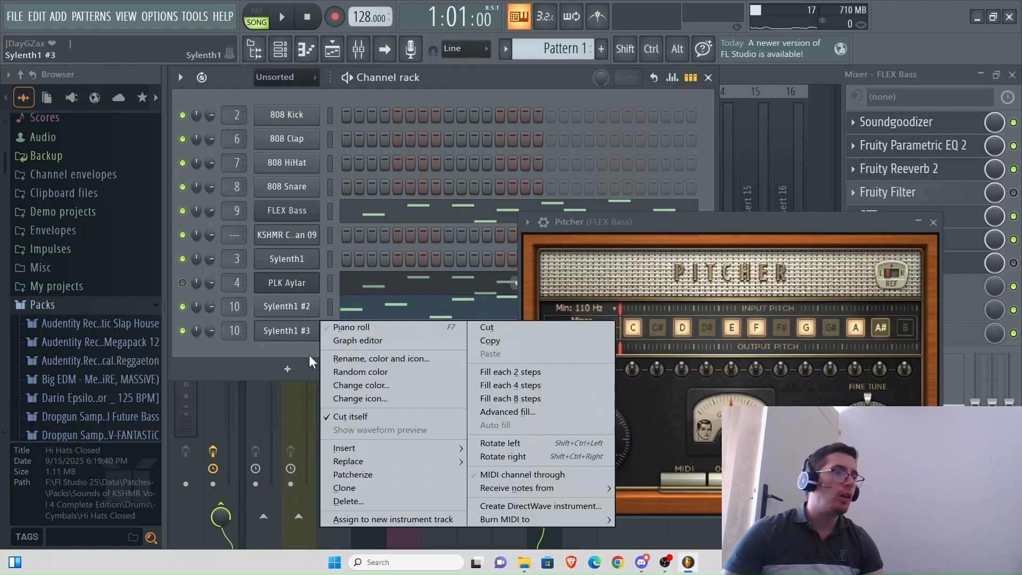
left_click(346, 487)
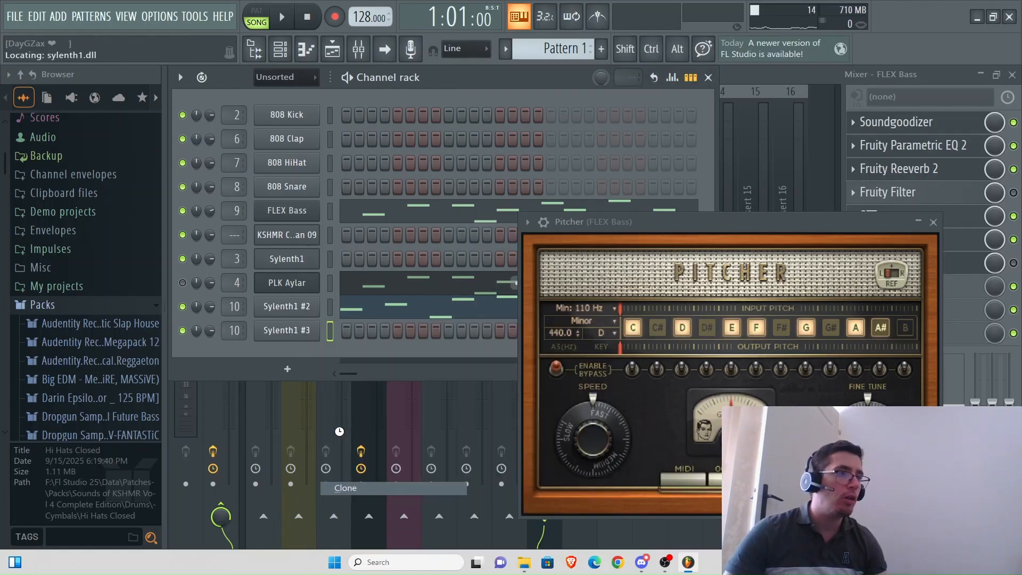
Step: Copy the Sylenth1 #2 melody notes and paste them into the Sylenth1 #3 piano roll
left_click(382, 316)
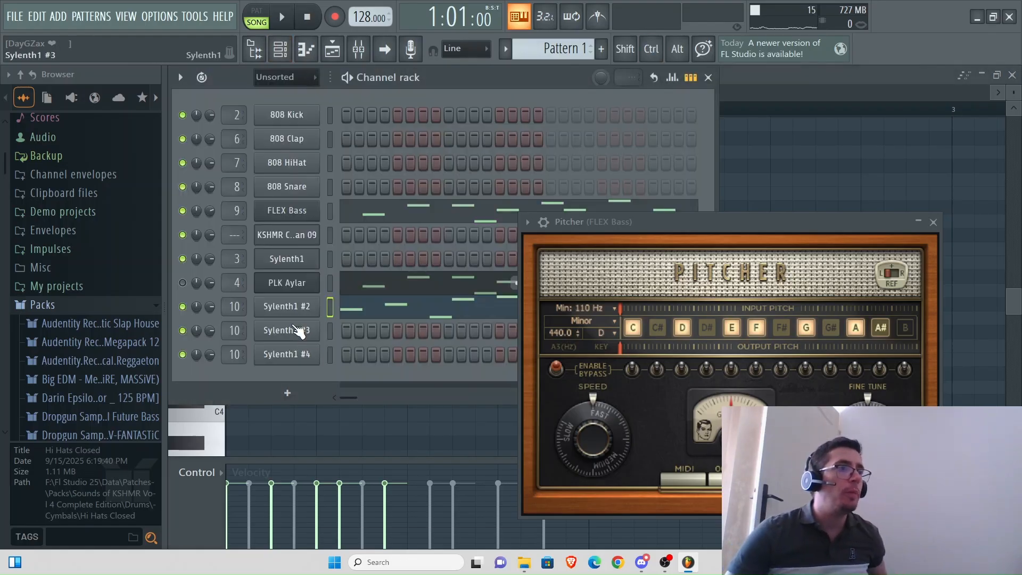
right_click(291, 326)
left_click(347, 326)
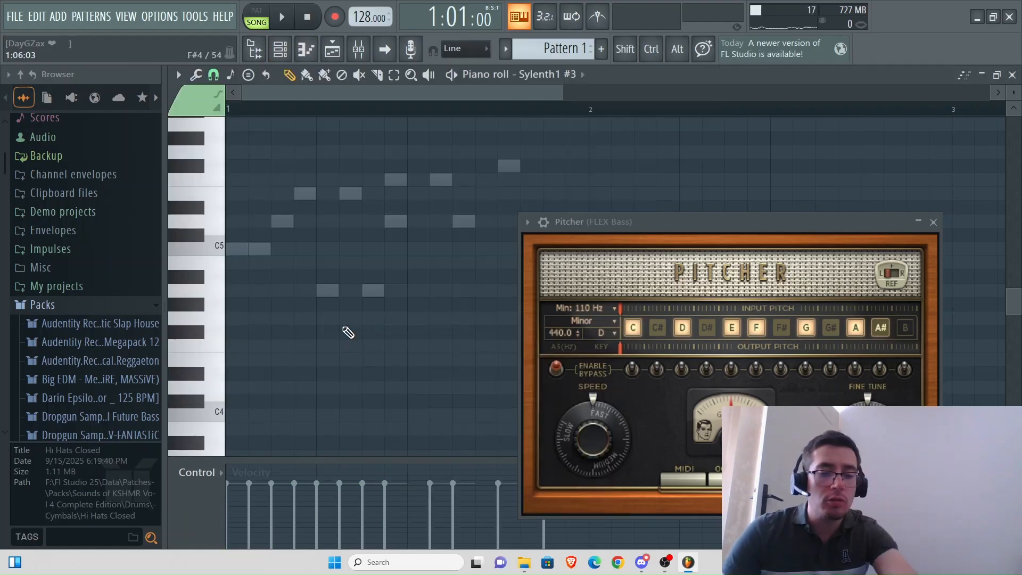
key("ctrl+a")
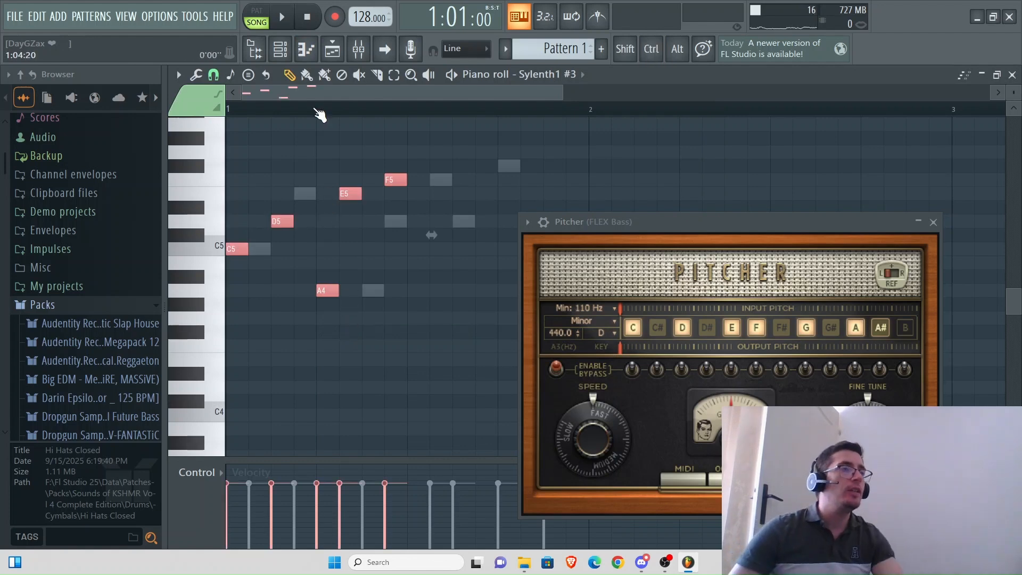
Step: Paste the same melody notes into the Sylenth1 #4 piano roll and return to the Channel rack
left_click(288, 53)
right_click(308, 346)
left_click(339, 341)
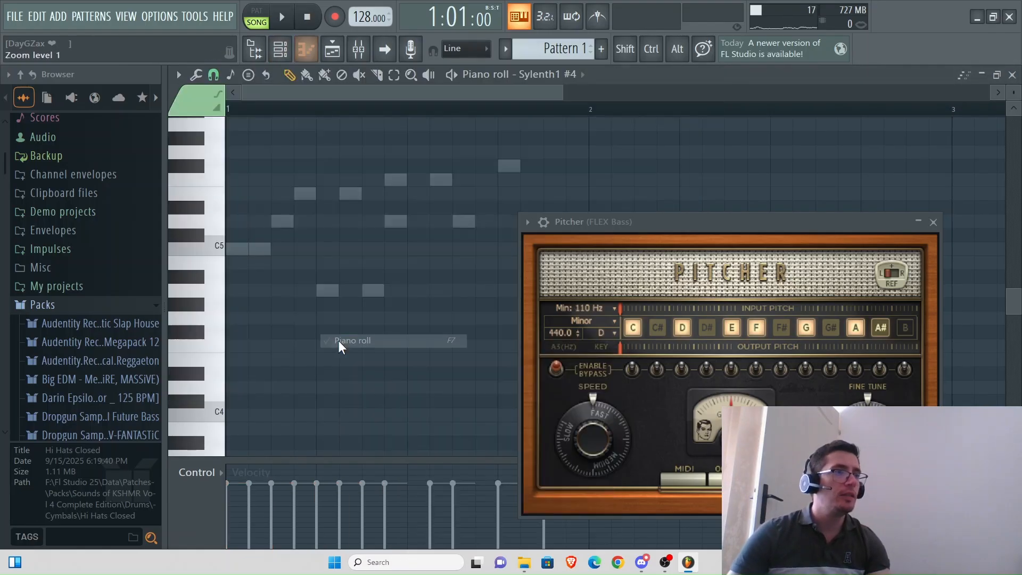
key("ctrl+a")
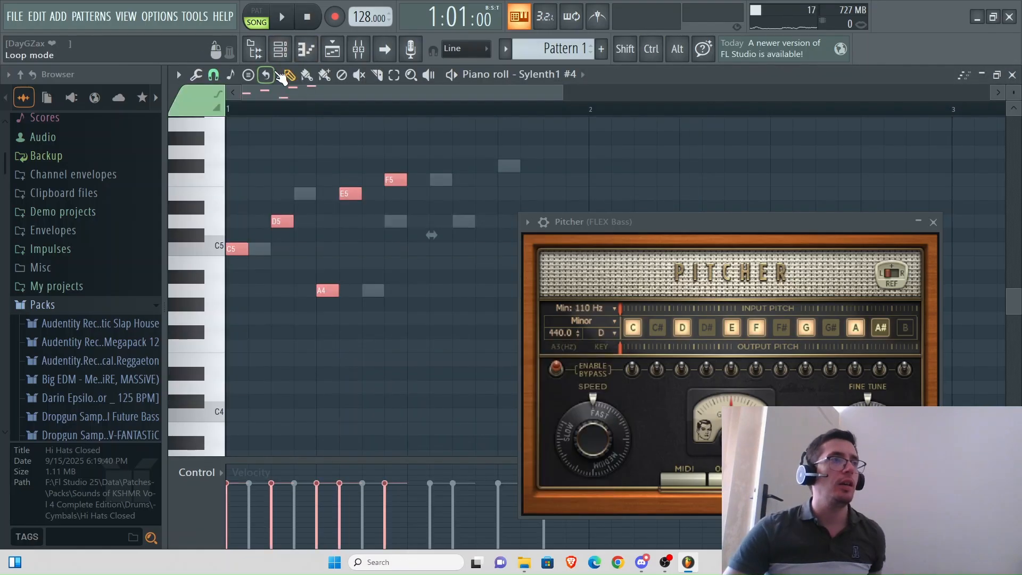
key("F6")
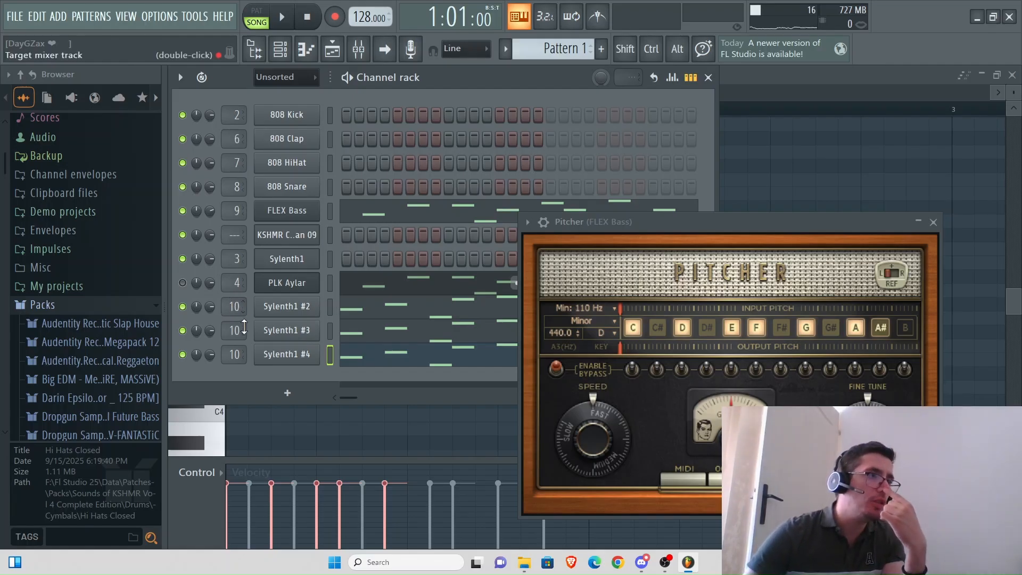
Step: Move the Pitcher window clear of the mixer, select the Sylenth1 #2 mixer track and audition the layered leads
left_click_drag(238, 313, 239, 296)
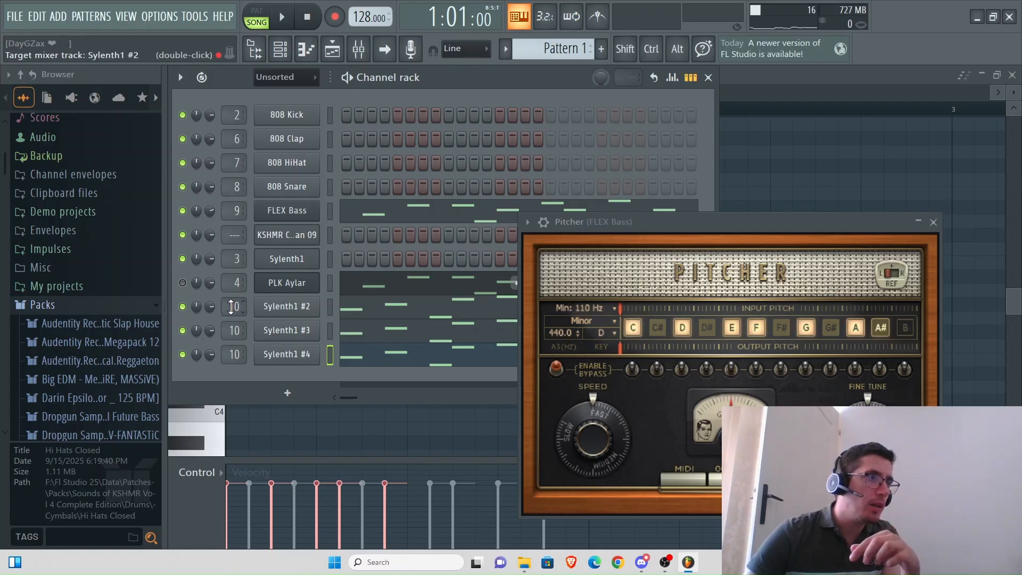
double_click(231, 307)
left_click_drag(648, 224, 643, 391)
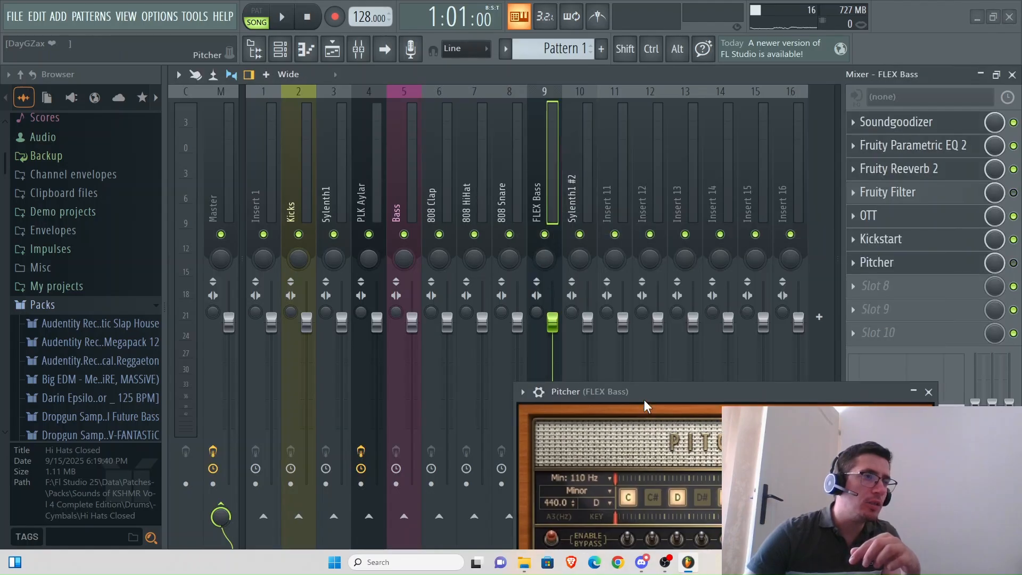
left_click(575, 172)
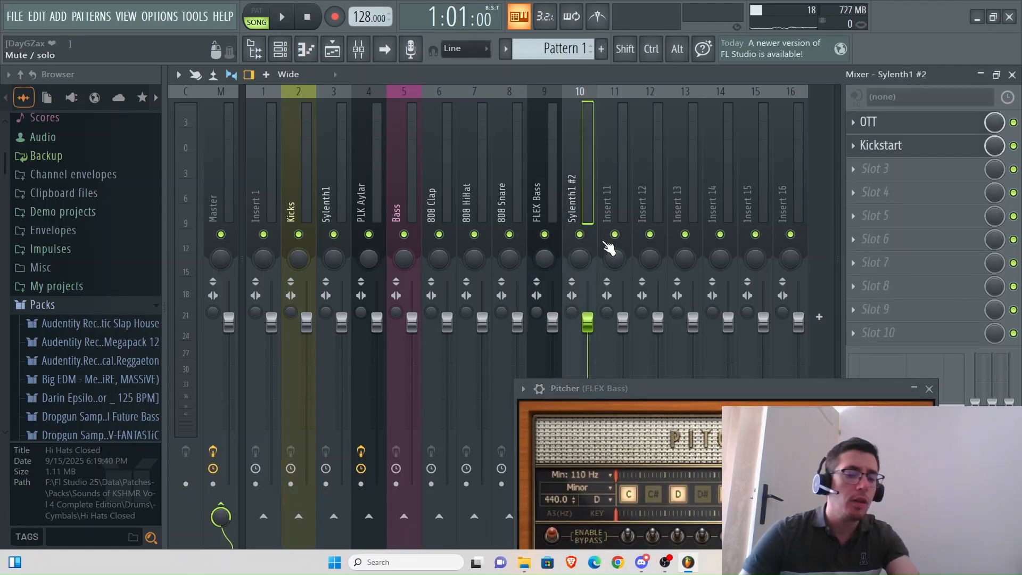
key("space")
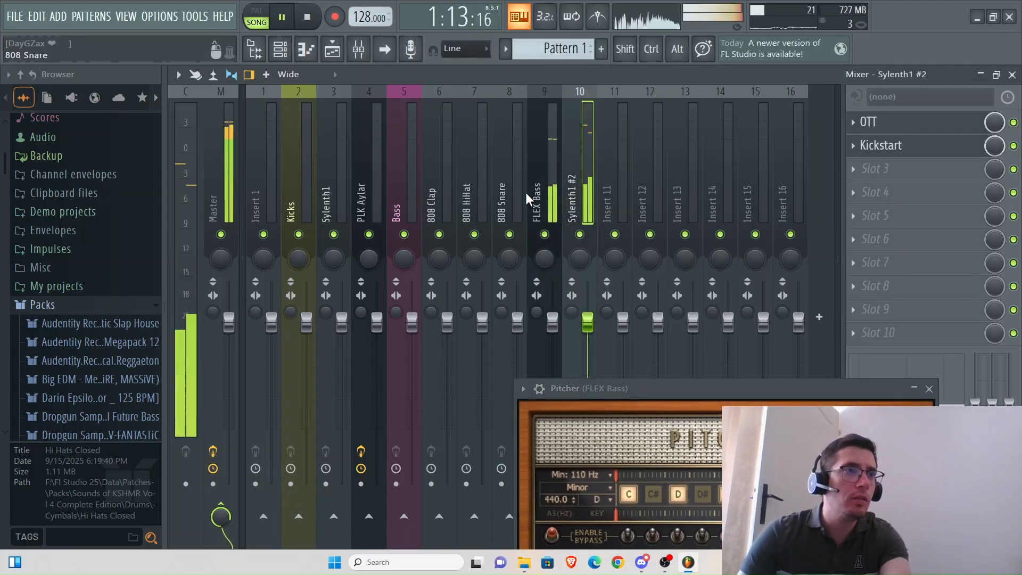
key("space")
Step: Open the Sylenth1 #3 synth and set its oscillator A1 waveform to Pulse, trying Saw and Sine first
left_click(280, 49)
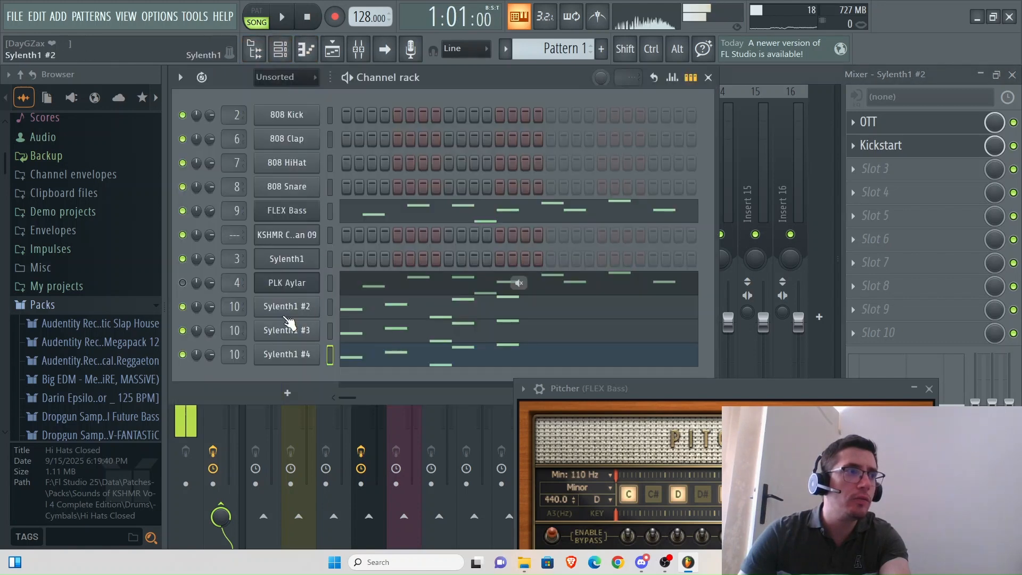
left_click(294, 333)
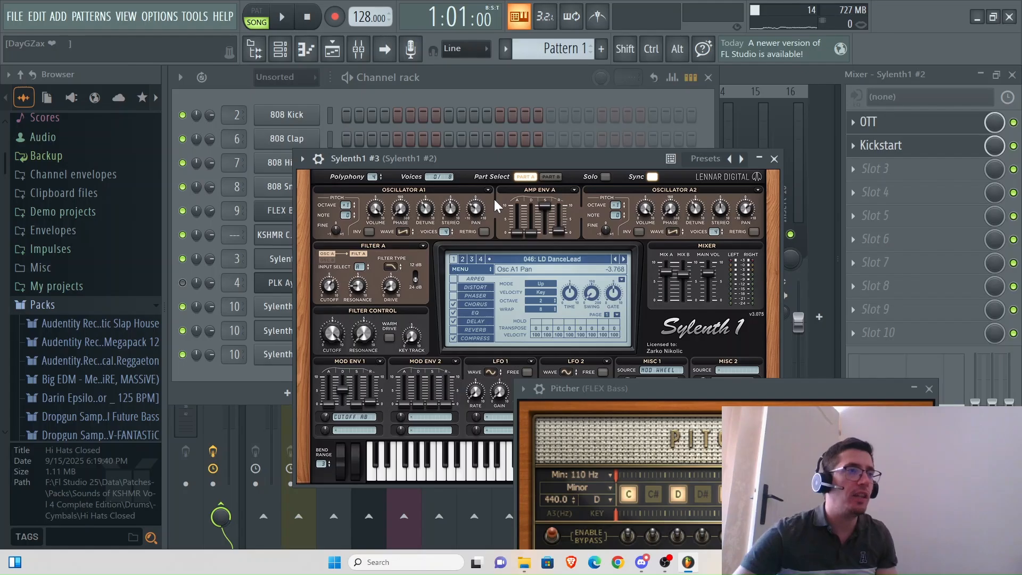
left_click(403, 232)
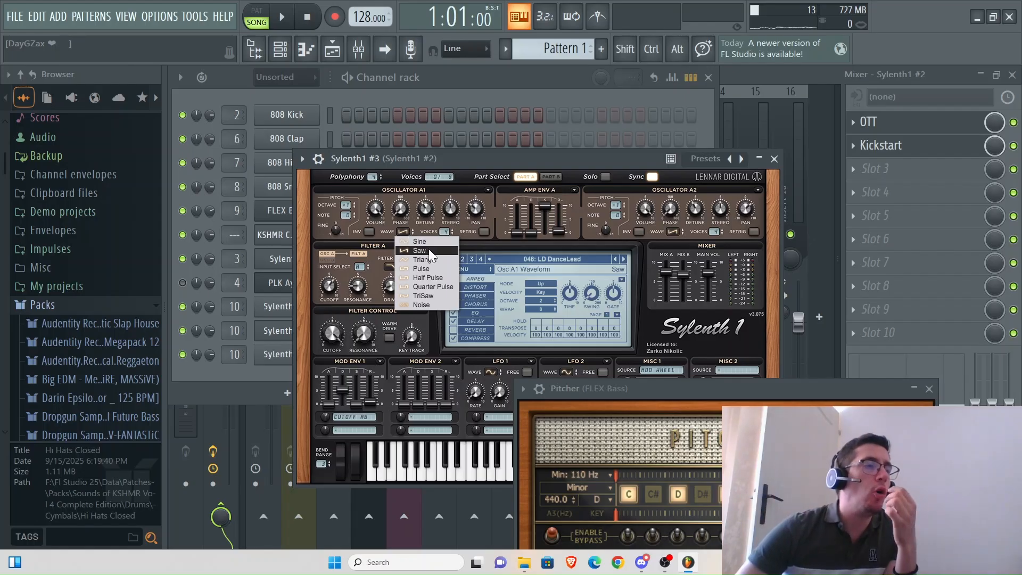
left_click(429, 250)
left_click(403, 234)
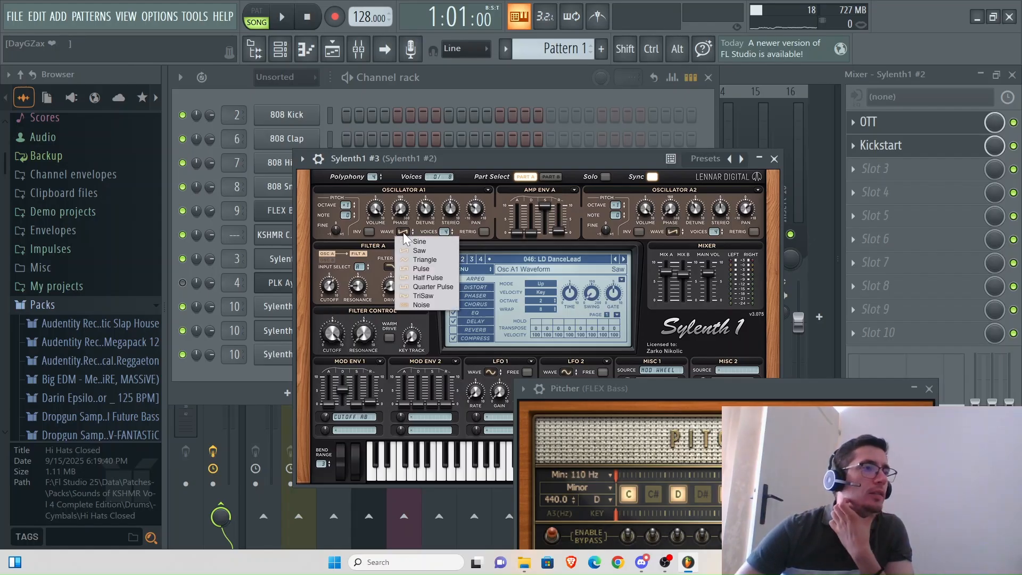
left_click(420, 243)
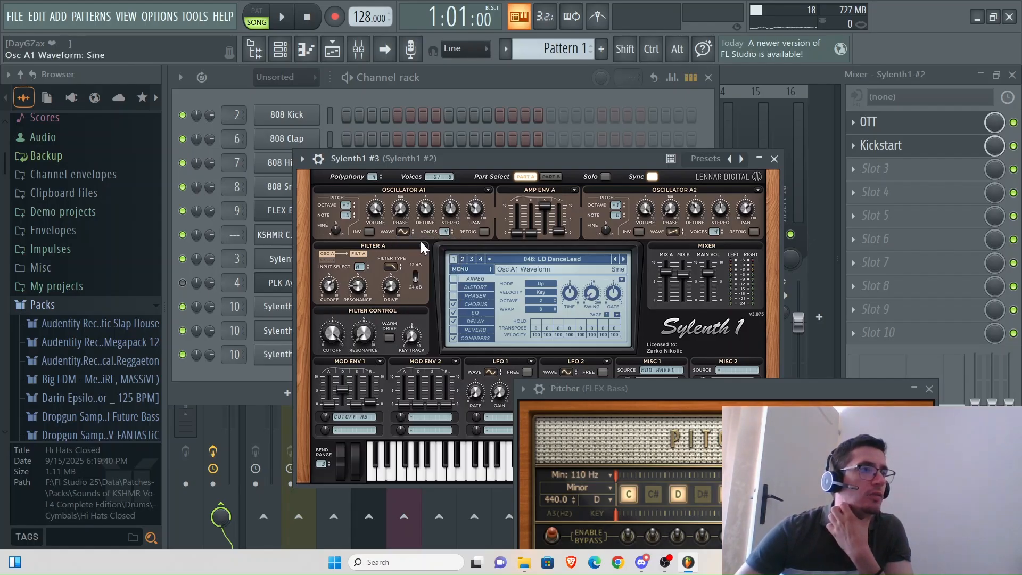
left_click(406, 233)
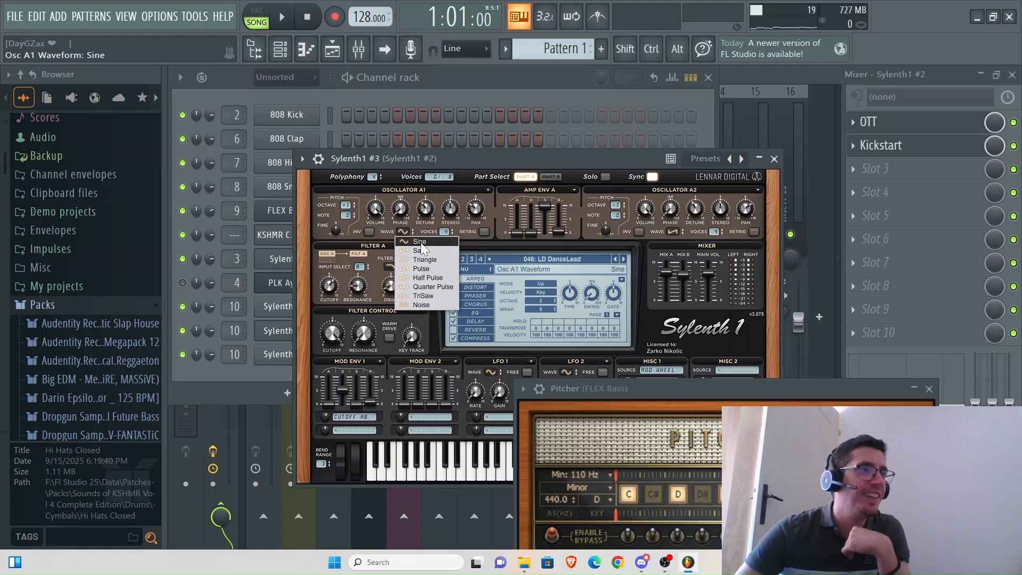
left_click(440, 269)
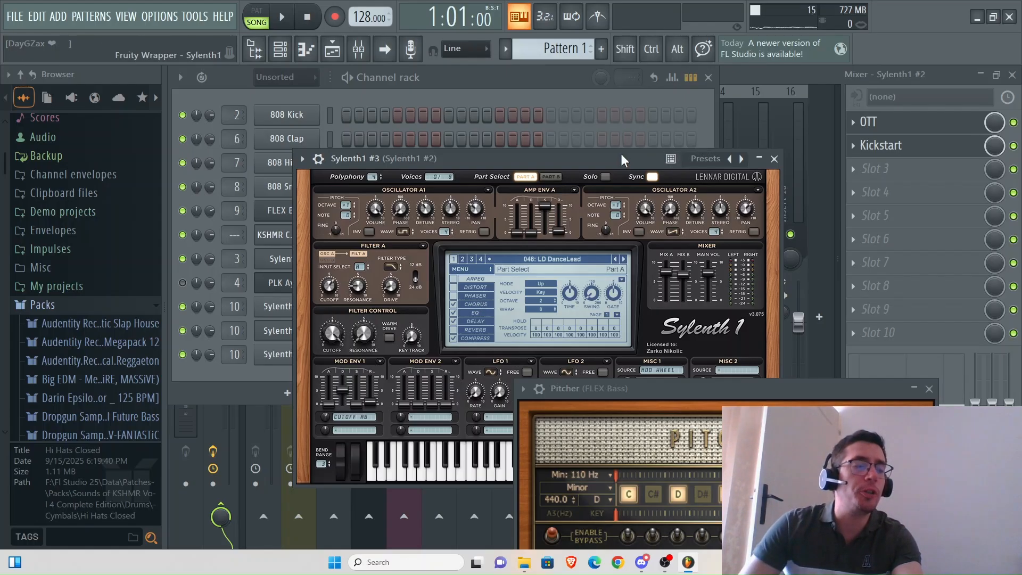
Step: Move the Sylenth1 #3 window aside and set Sylenth1 #4's oscillator A2 waveform to Quarter Pulse
left_click_drag(621, 153, 848, 215)
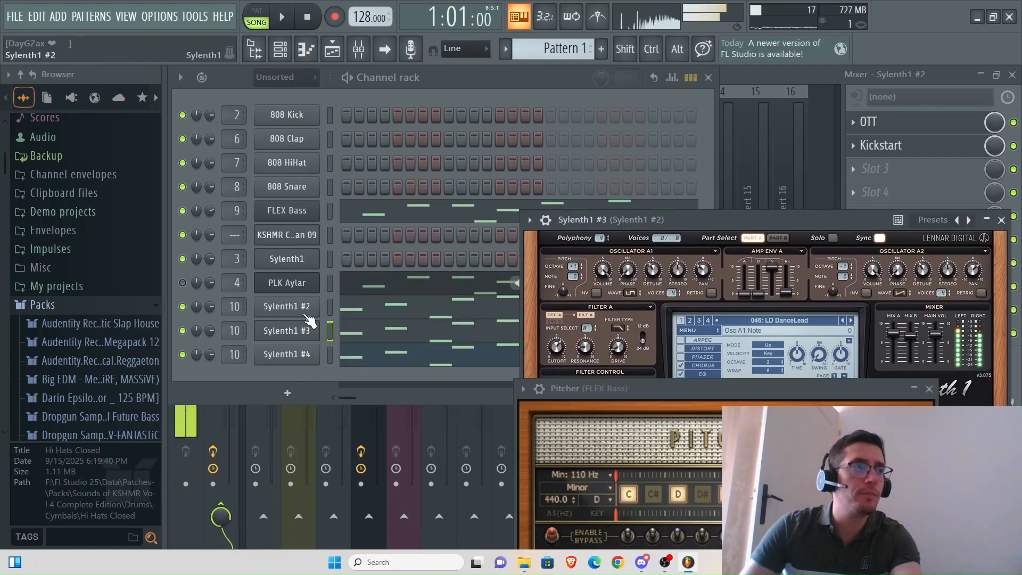
left_click(289, 306)
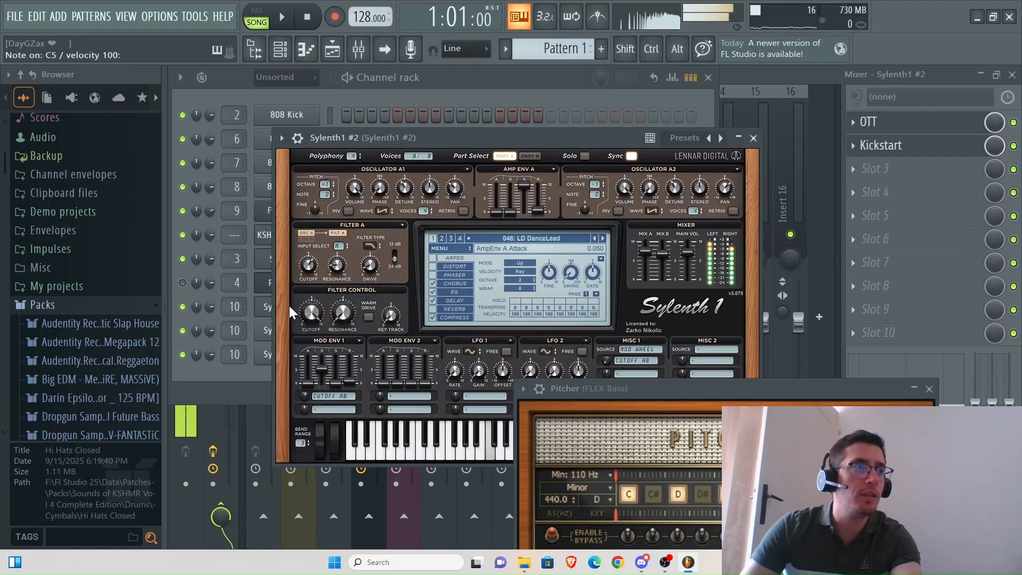
left_click(266, 355)
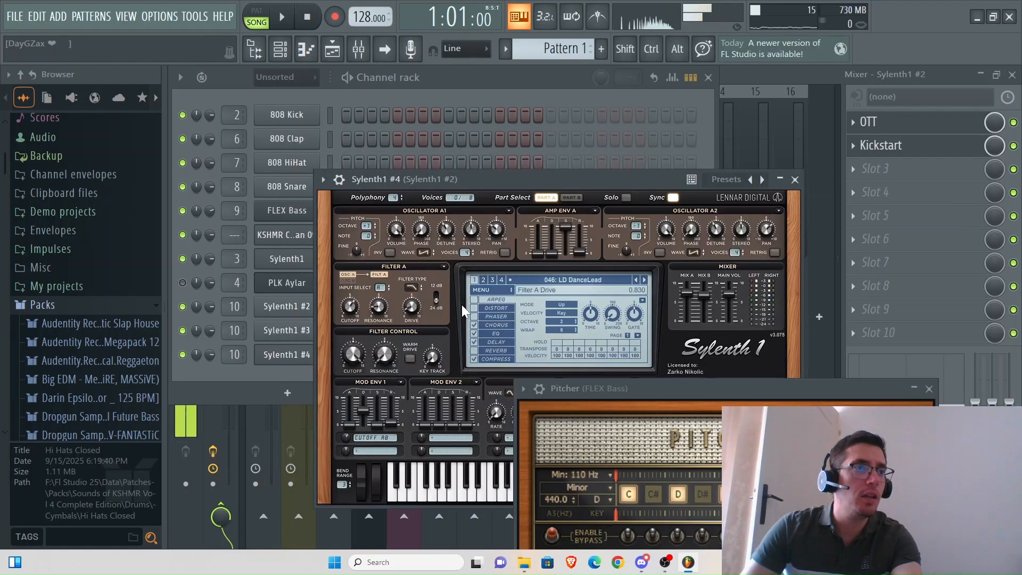
left_click(693, 252)
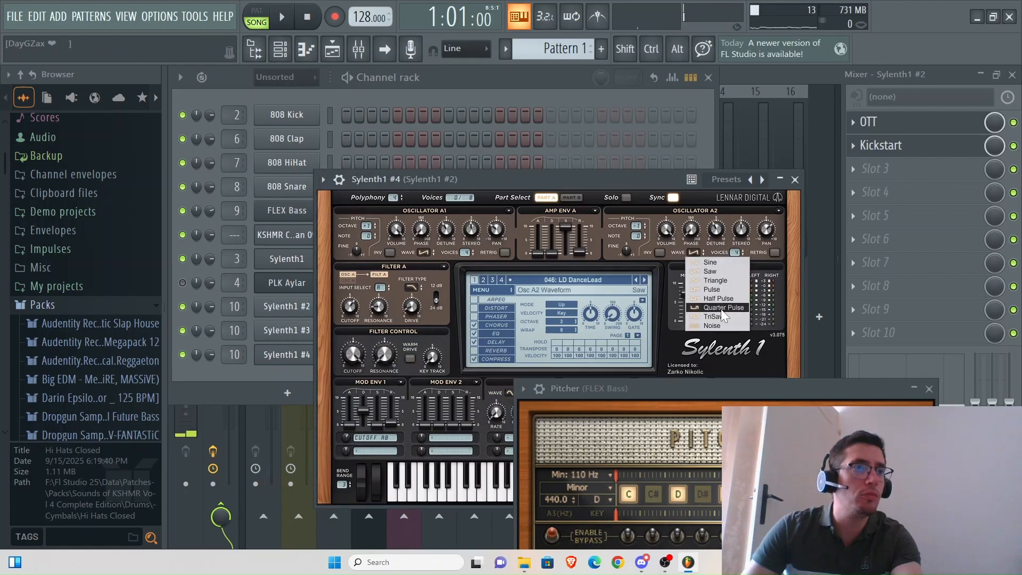
left_click(721, 309)
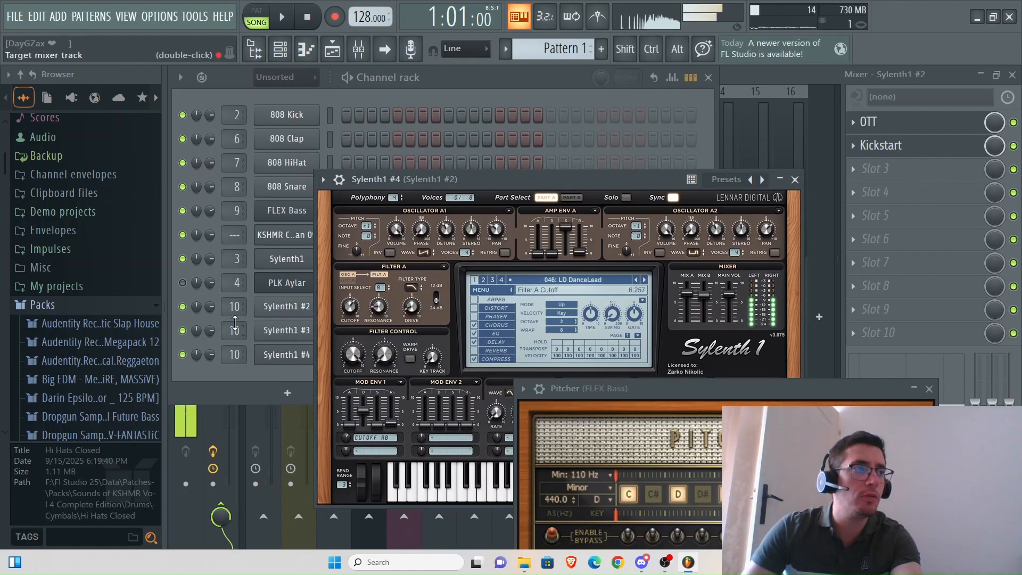
Step: Play the song and compare the lead layers by muting Sylenth1 #2, #3 and #4 and unmuting them again
key("space")
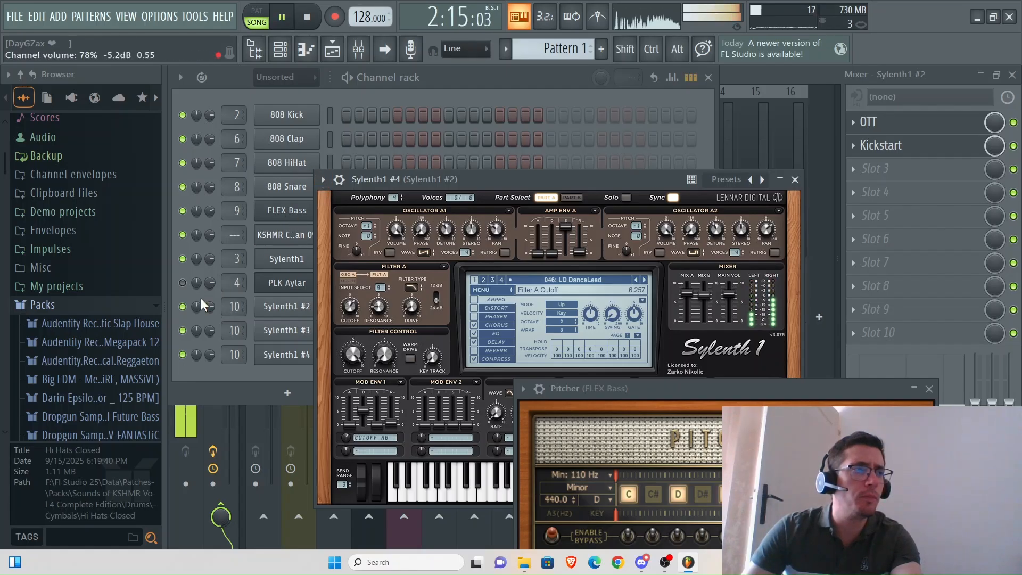
left_click(182, 330)
left_click(182, 355)
left_click(182, 307)
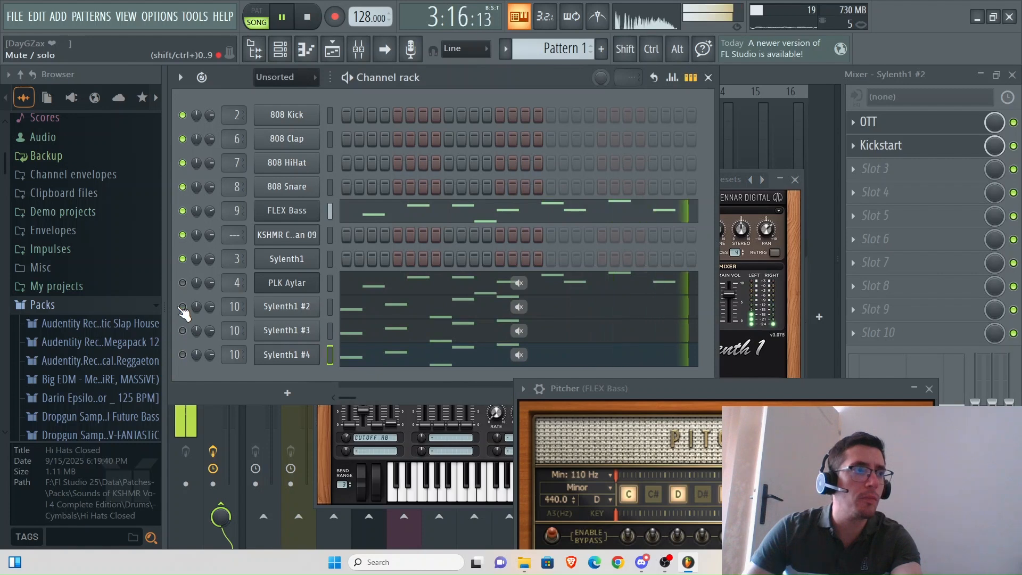
left_click(182, 308)
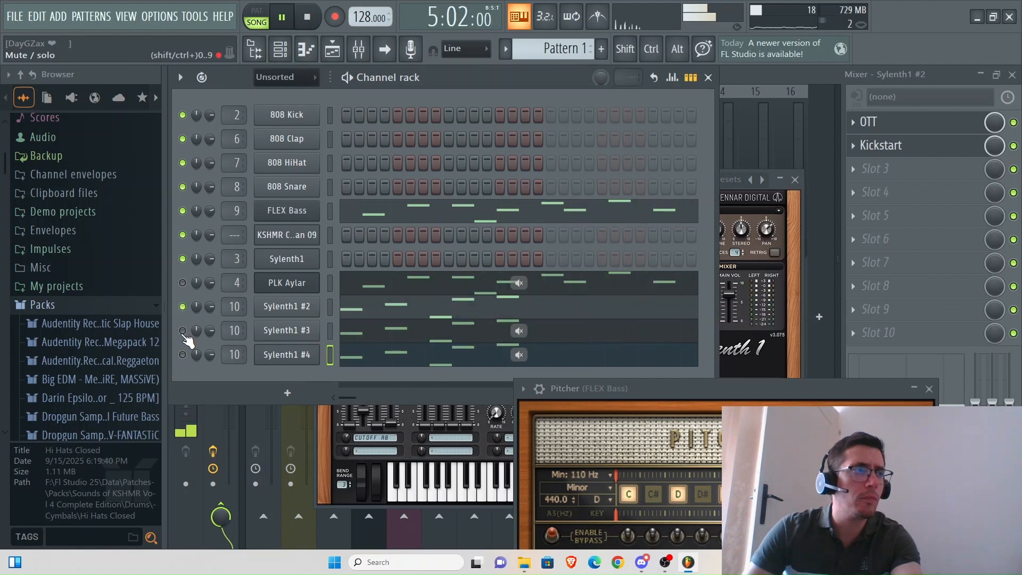
left_click(182, 354)
left_click(182, 330)
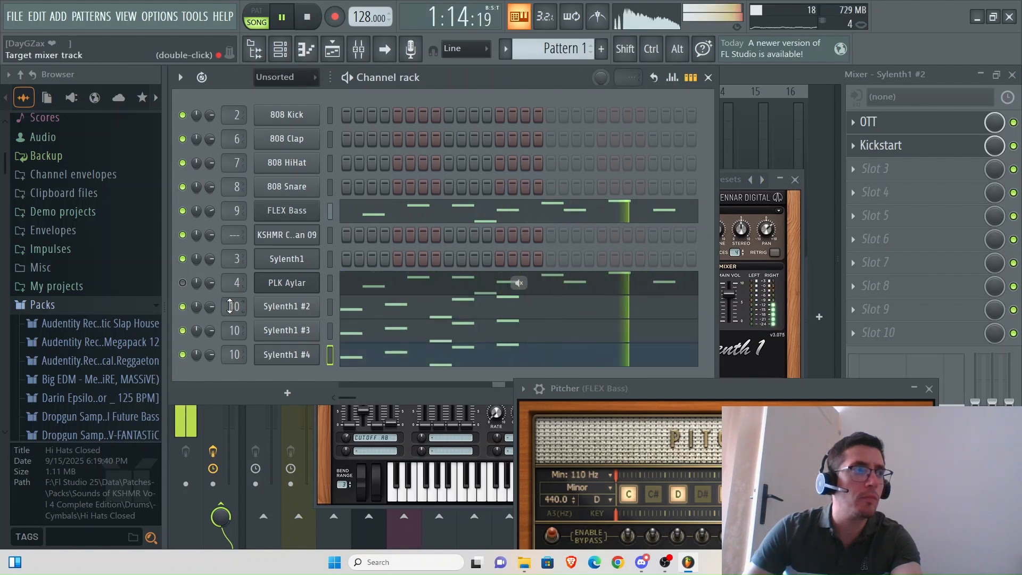
Step: Stop playback, rename the Sylenth1 #2 mixer track as Leads with a brown colour, and return to the Channel rack
double_click(231, 306)
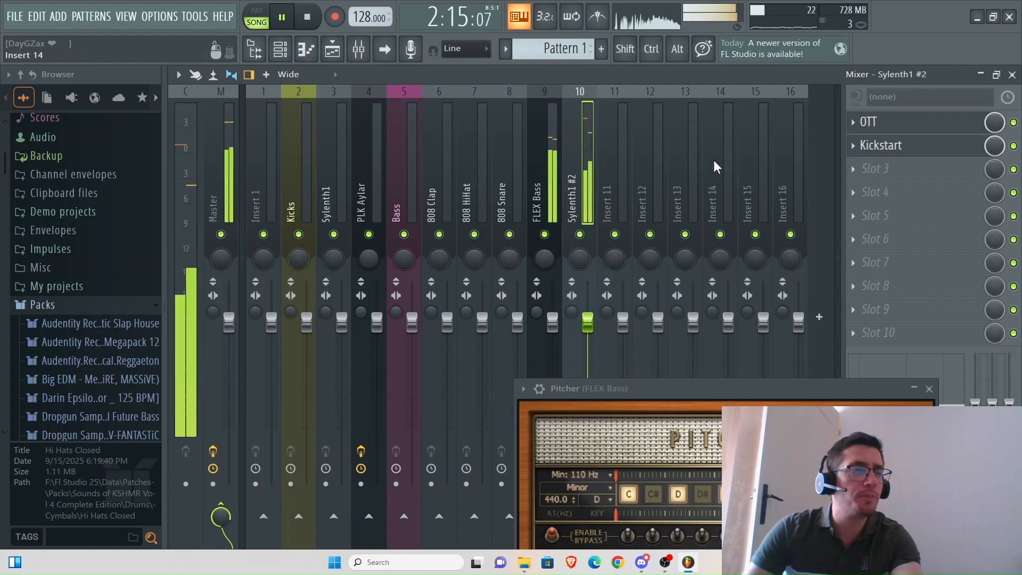
key("space")
right_click(583, 155)
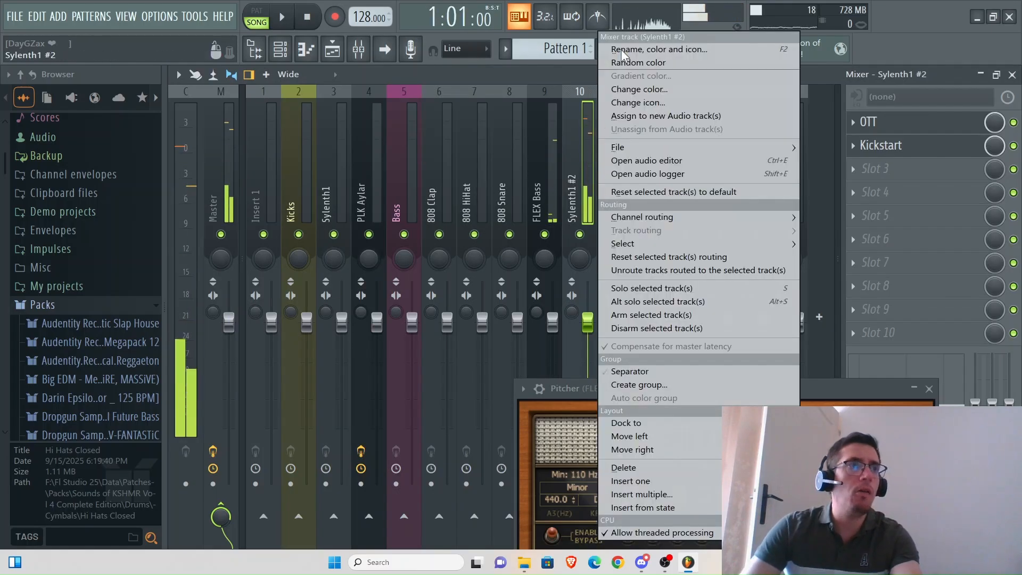
left_click(649, 49)
left_click(641, 48)
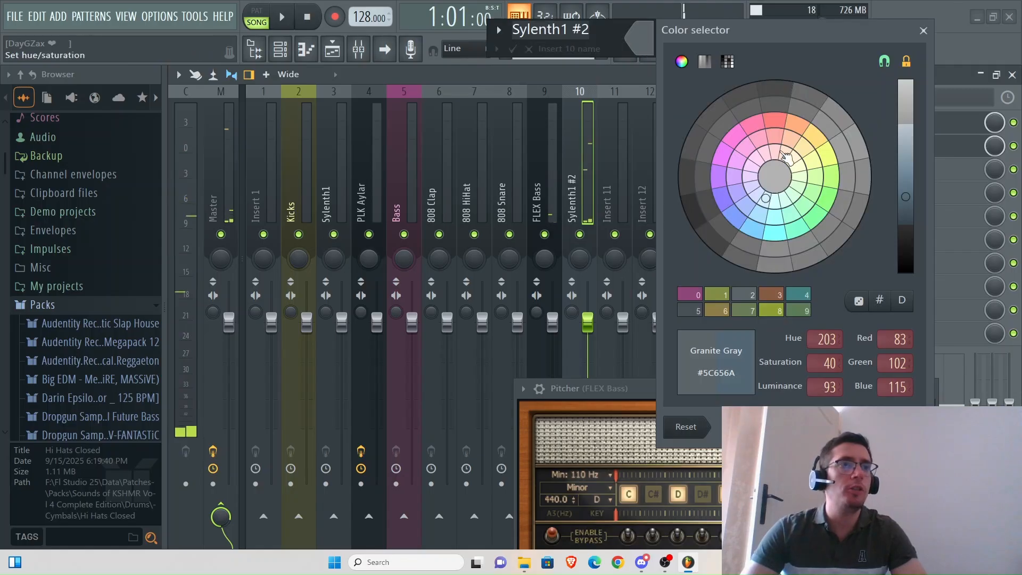
left_click(822, 233)
left_click(637, 49)
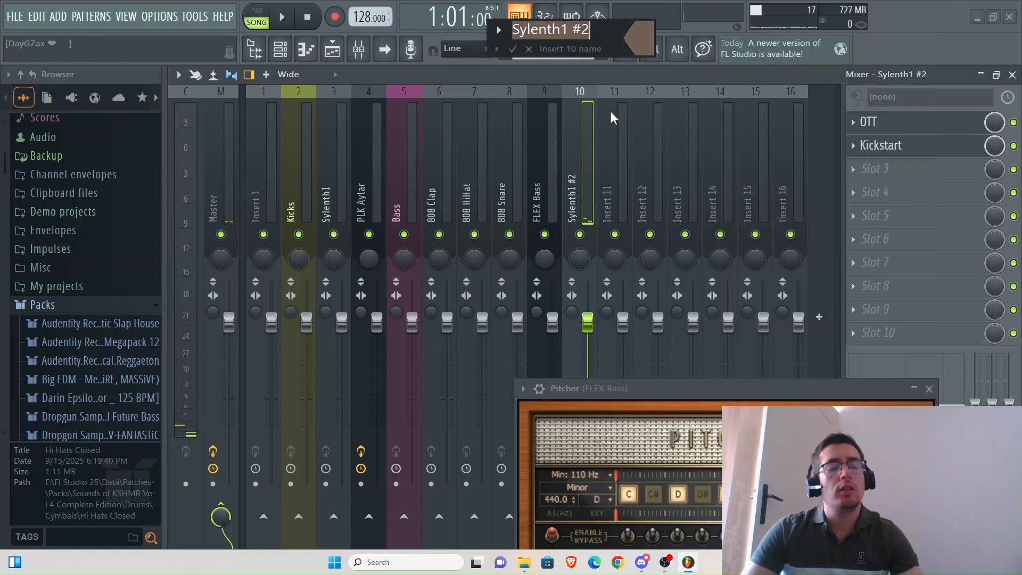
type("Leads")
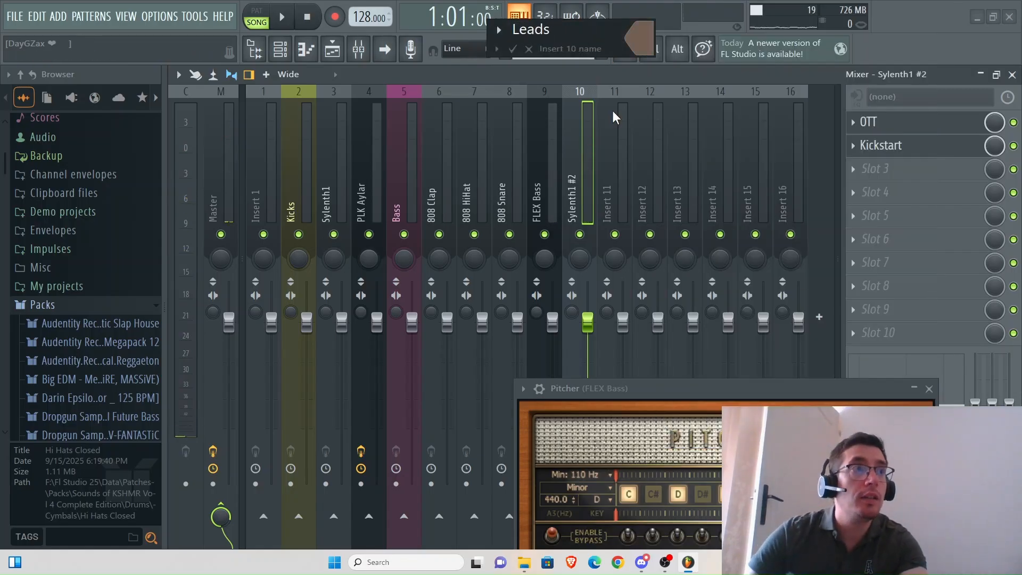
key("Return")
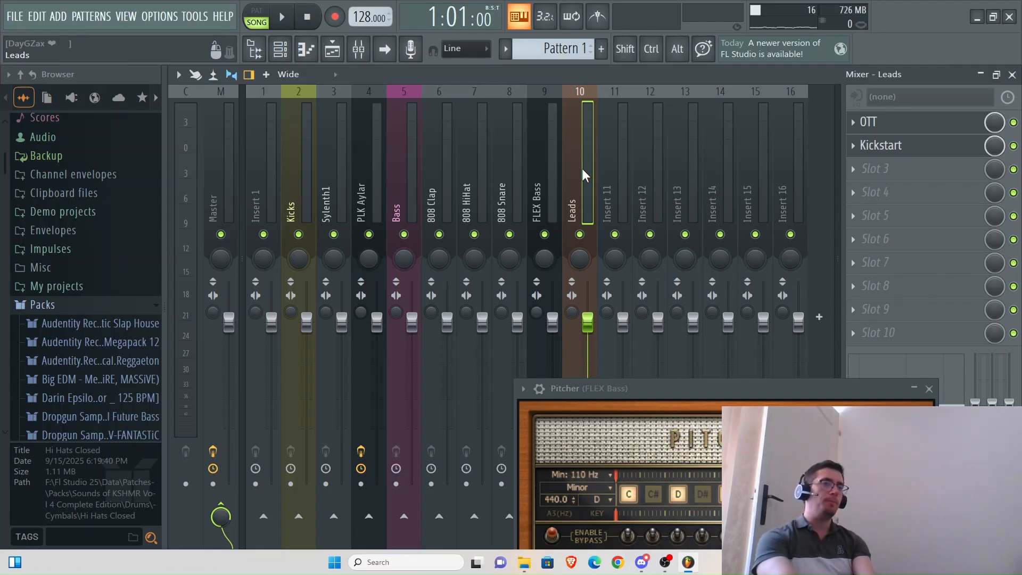
left_click(280, 49)
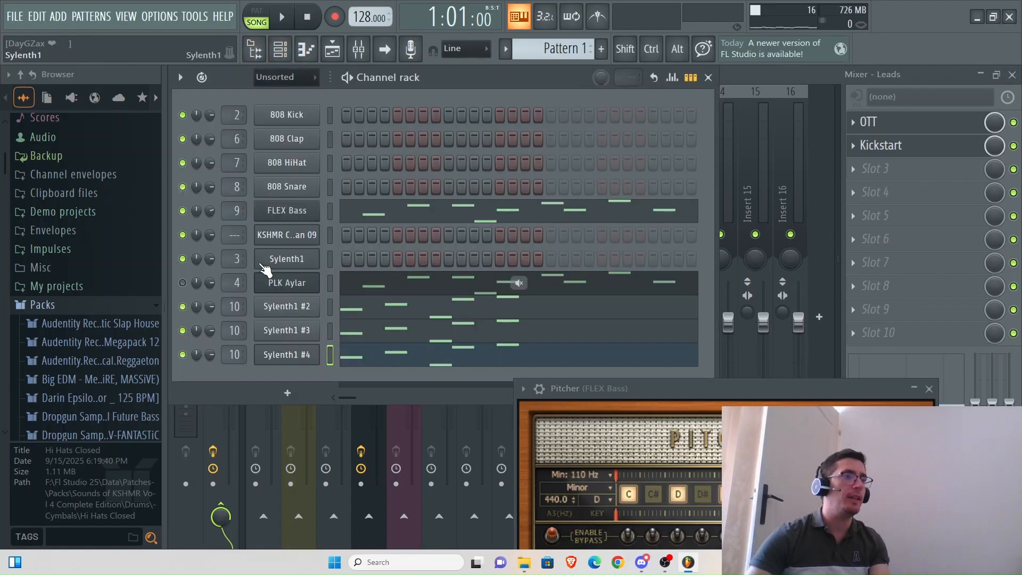
Step: Add Fruity Parametric EQ 2 to slot 3 of the Leads mixer track and load its 20Hz + 18kHz cut preset
left_click_drag(225, 308, 229, 303)
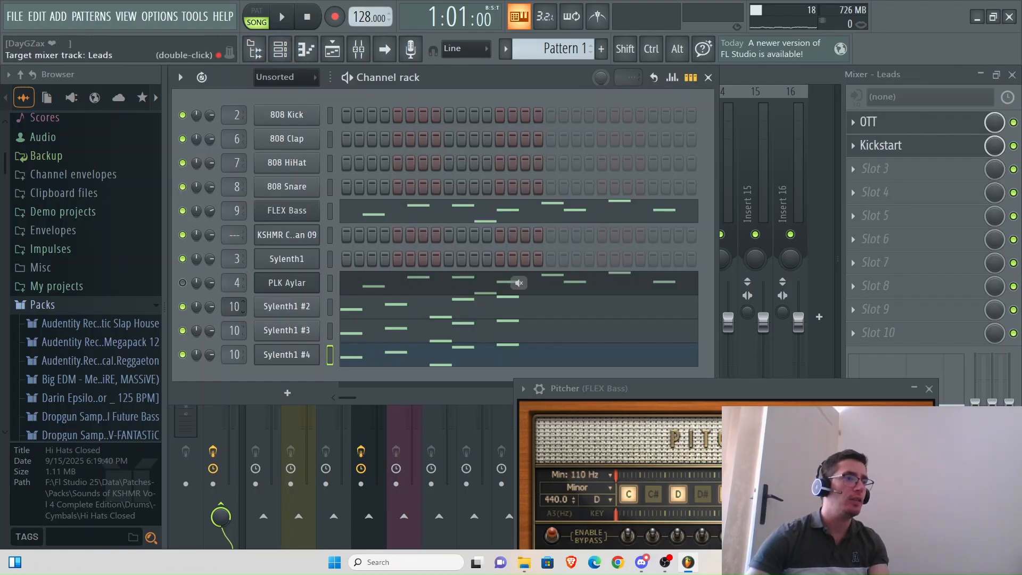
left_click(358, 49)
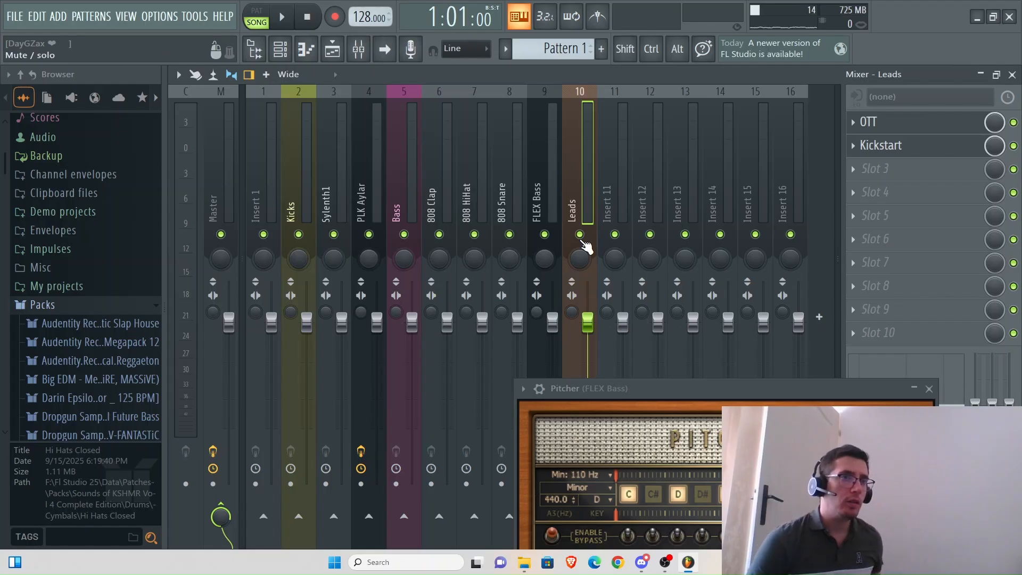
left_click(853, 168)
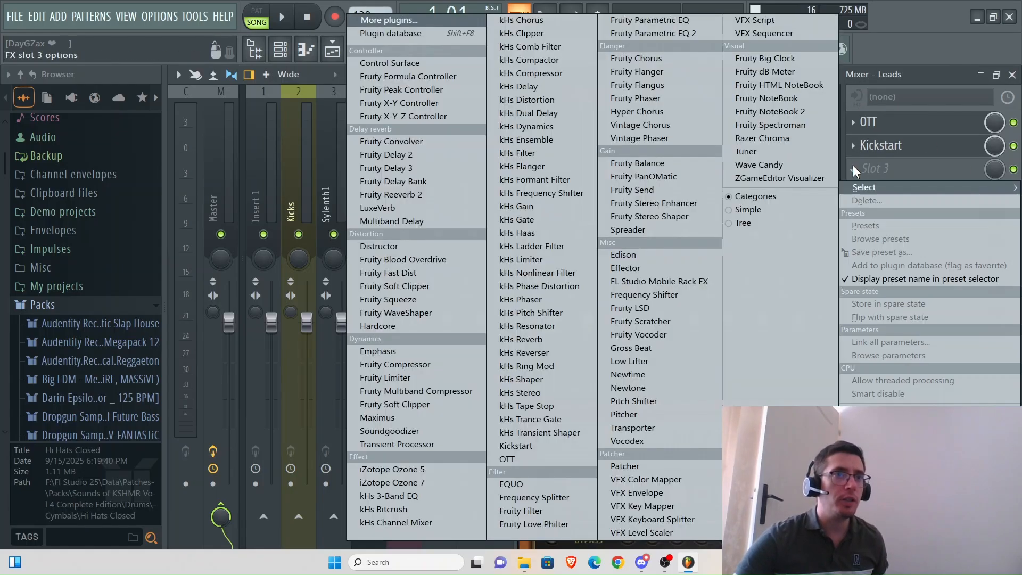
left_click(677, 33)
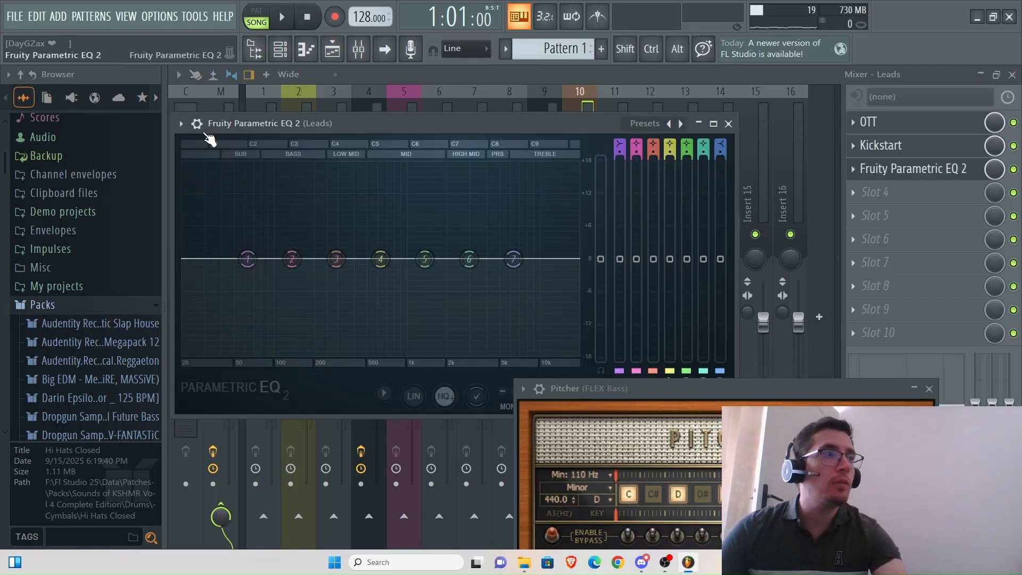
left_click(181, 123)
mouse_move(207, 178)
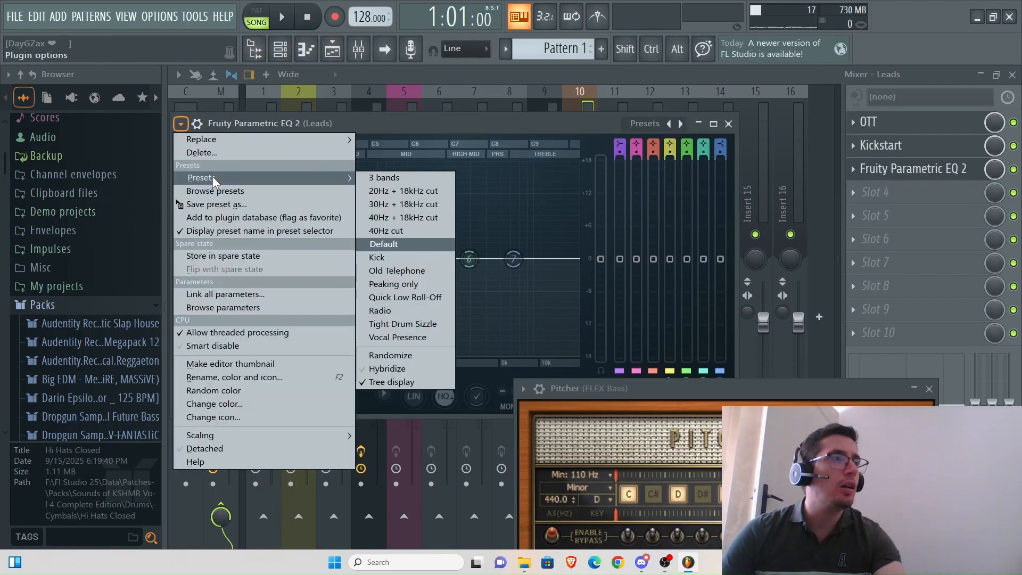
left_click(383, 191)
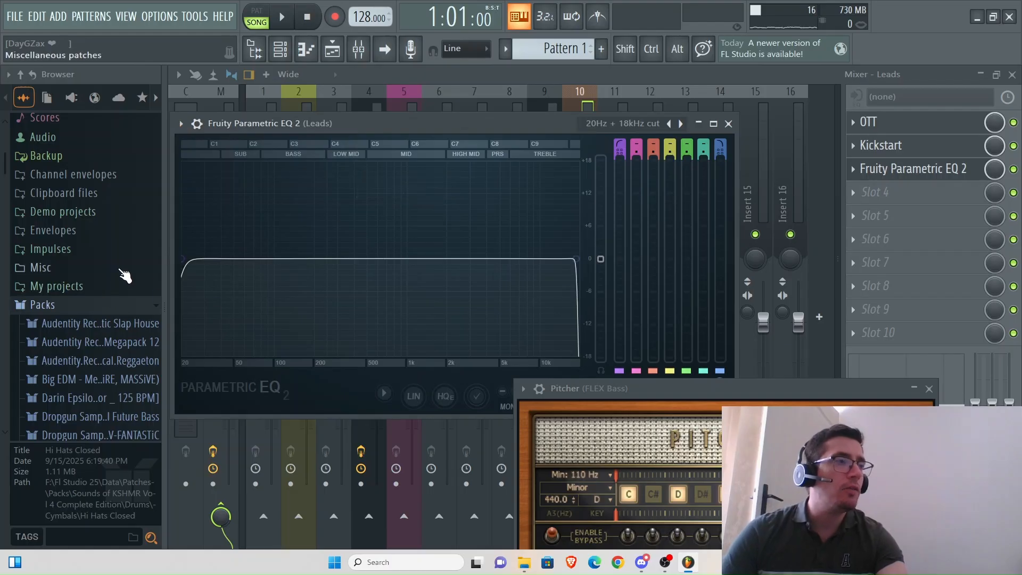
Step: Play the song while sweeping the Leads EQ's high-pass band, settle it at about 239 Hz, and pause playback
key("q")
key("space")
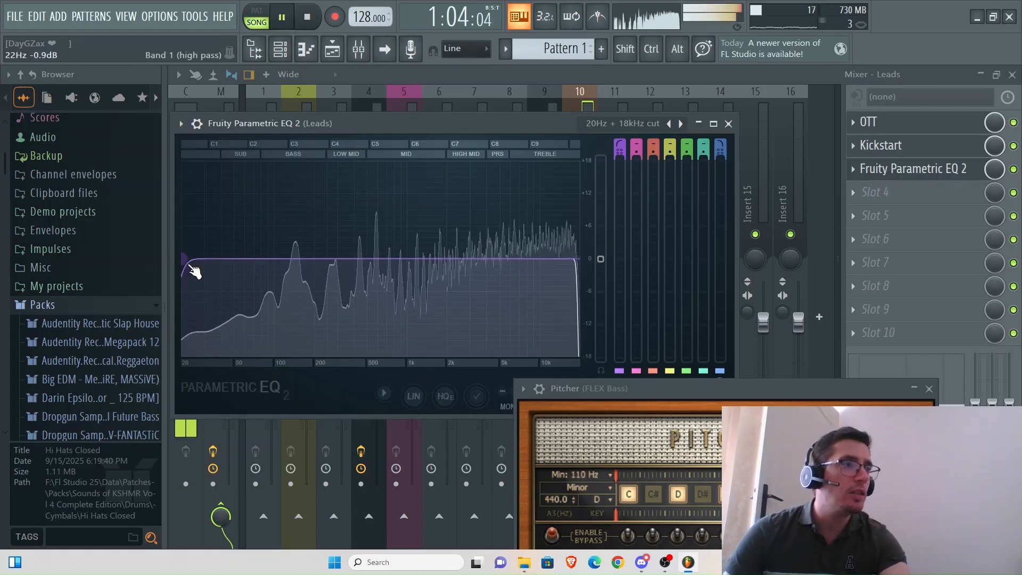
left_click_drag(189, 266, 494, 285)
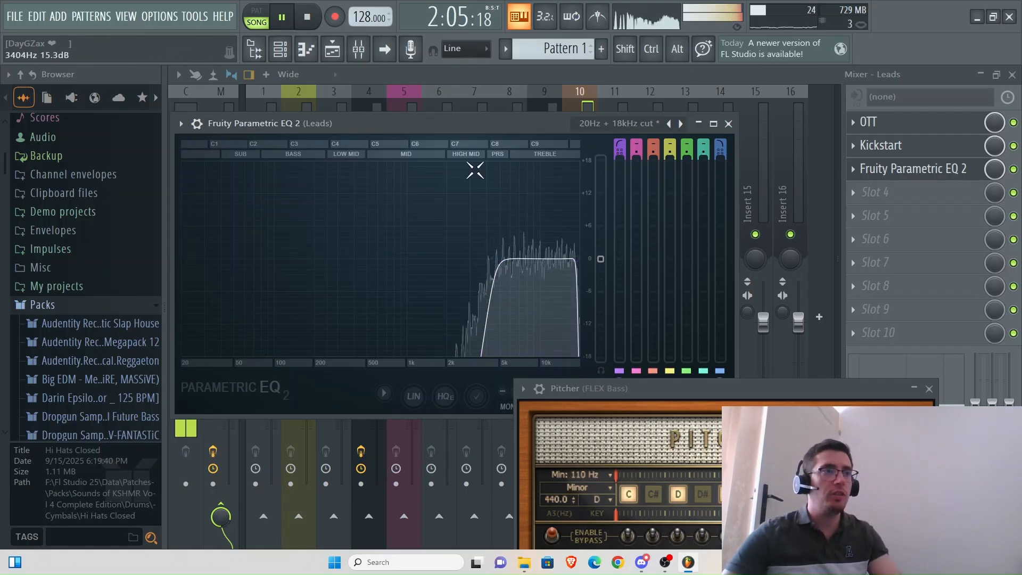
left_click_drag(478, 122, 376, 149)
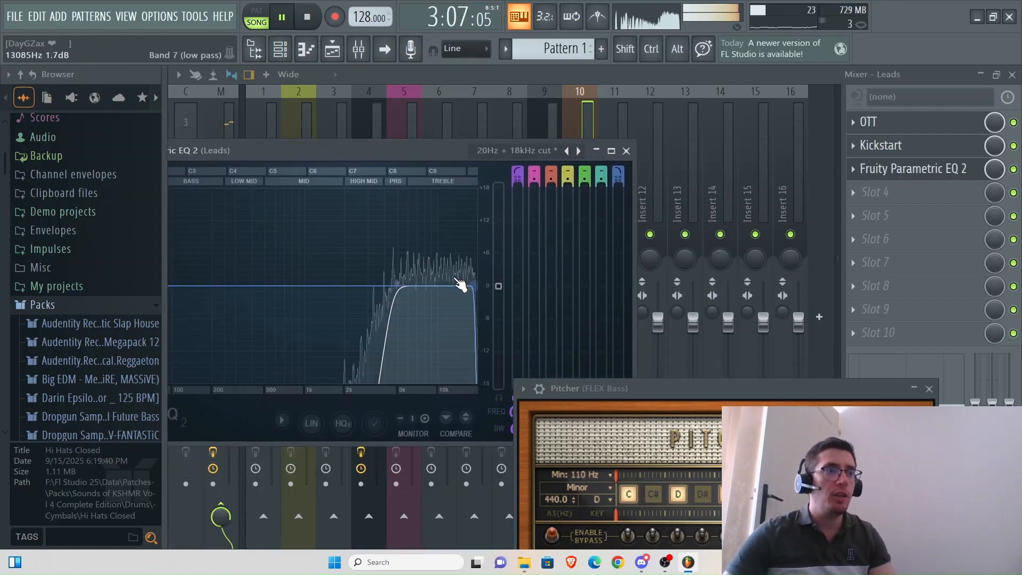
left_click_drag(392, 288, 220, 285)
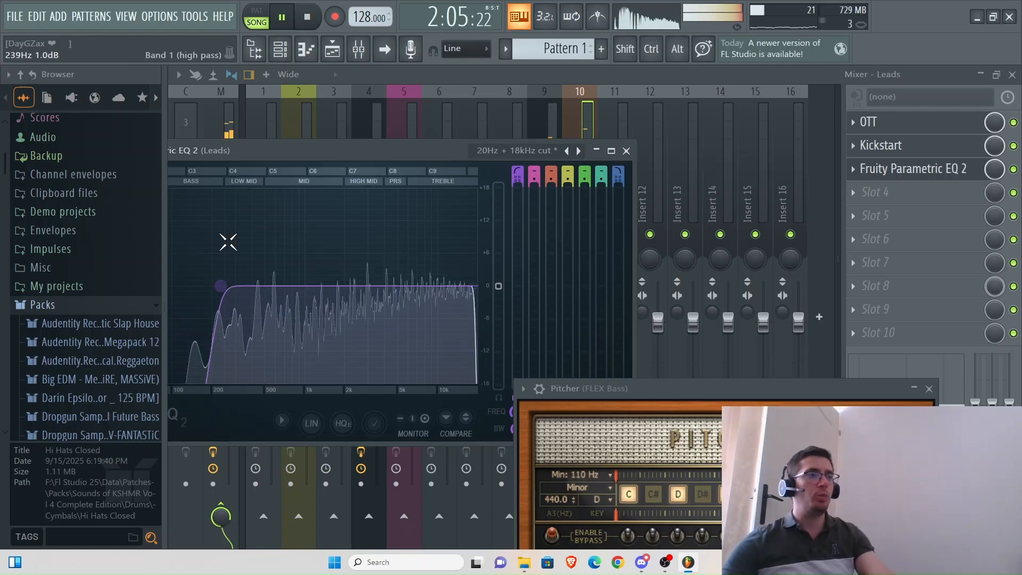
key("space")
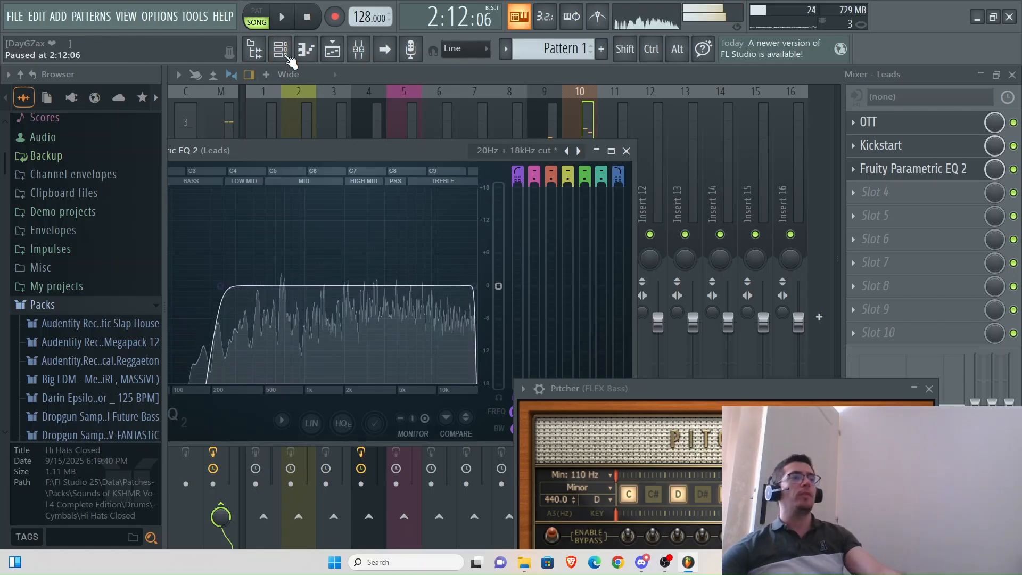
Step: Close the Leads EQ and open the Sylenth1 #4 synth from the Channel rack
left_click(626, 150)
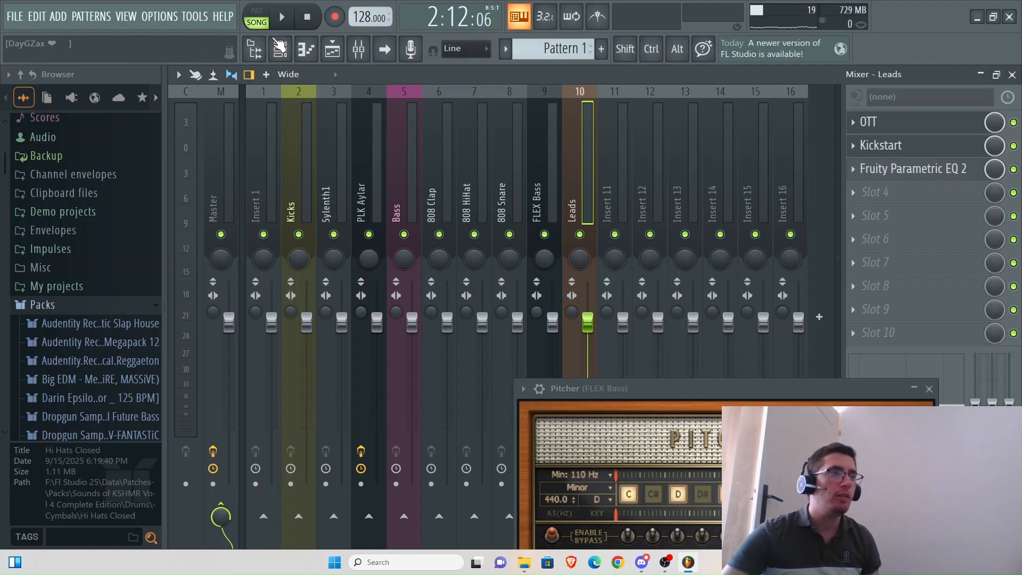
left_click(288, 52)
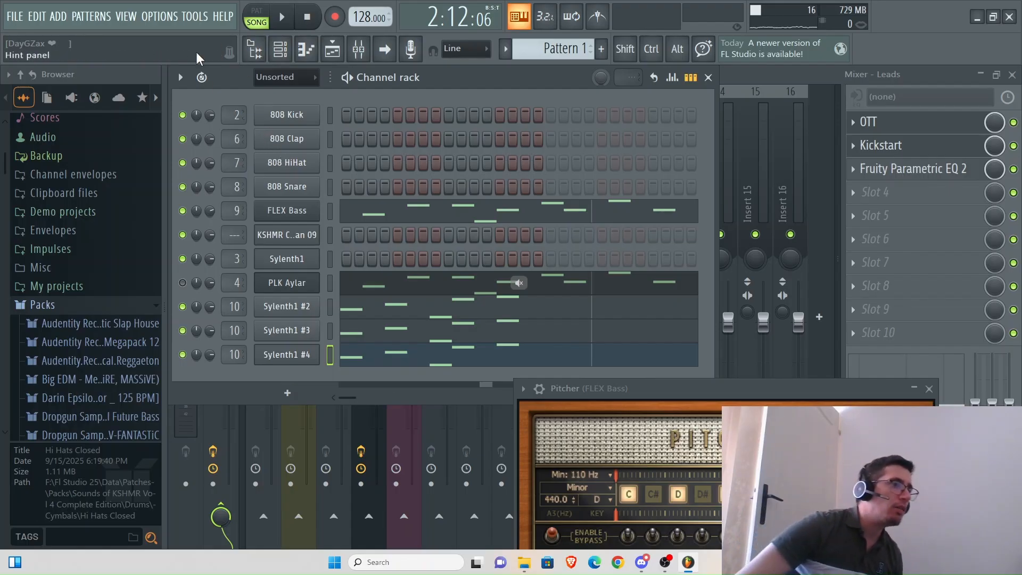
left_click(287, 356)
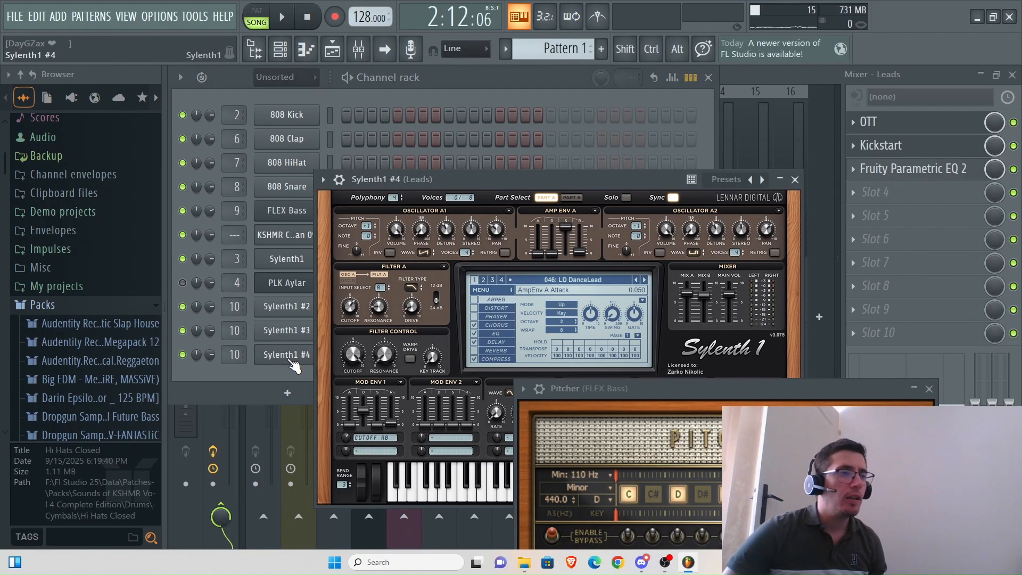
left_click(485, 289)
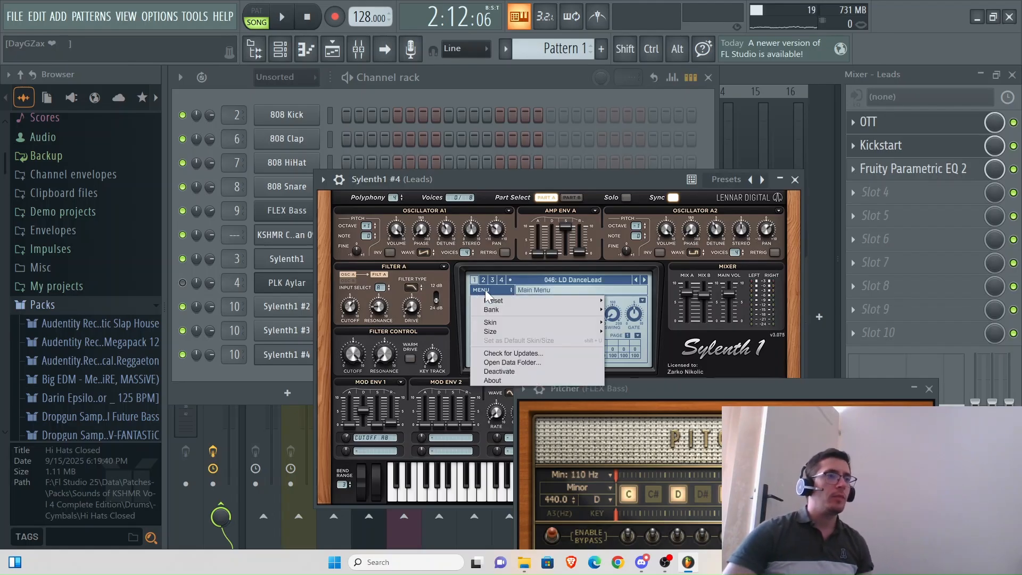
mouse_move(511, 310)
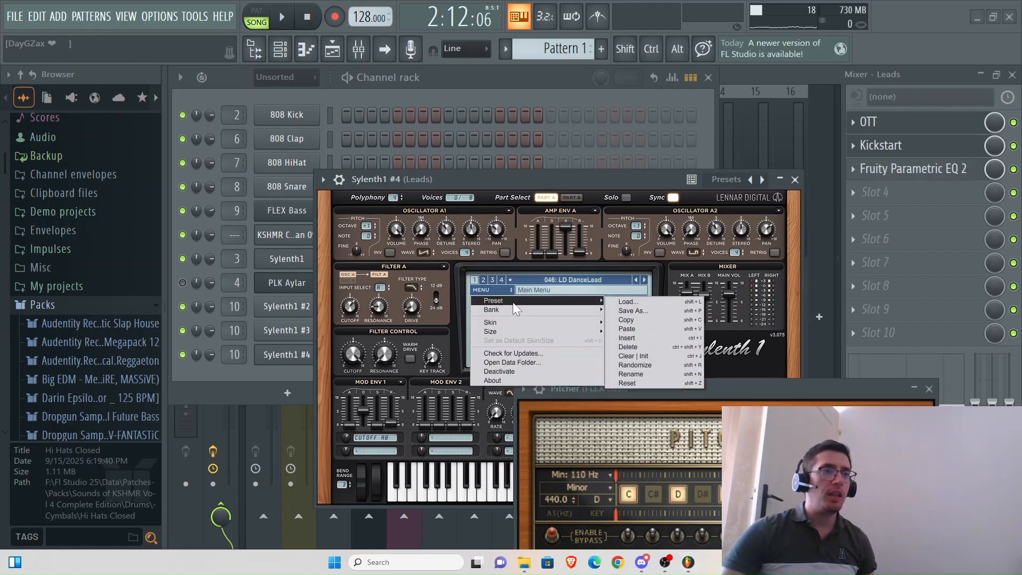
left_click(620, 301)
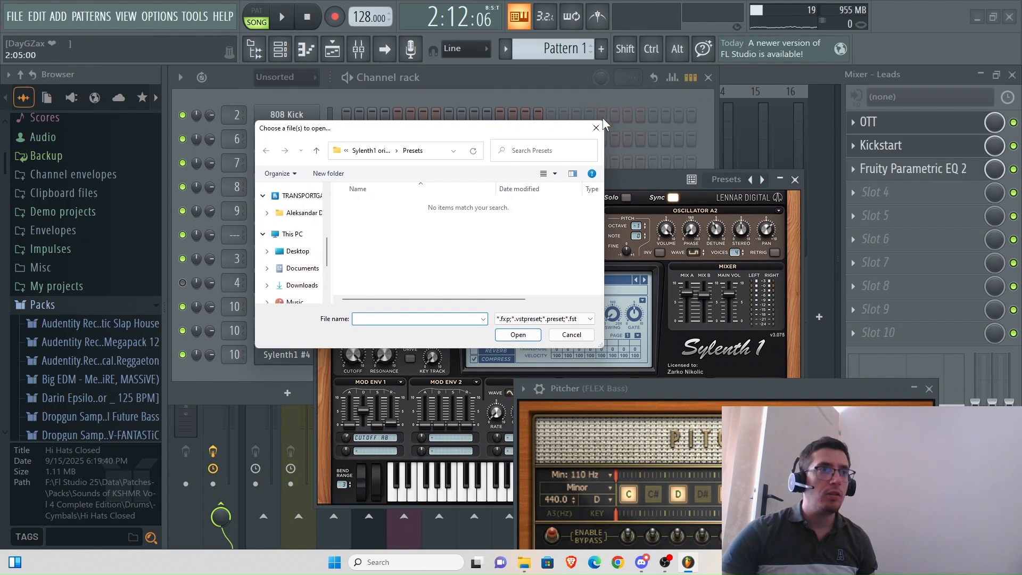
left_click(599, 128)
Step: Load the FactoryBank3.fxb sound bank into Sylenth1 #4
left_click(496, 288)
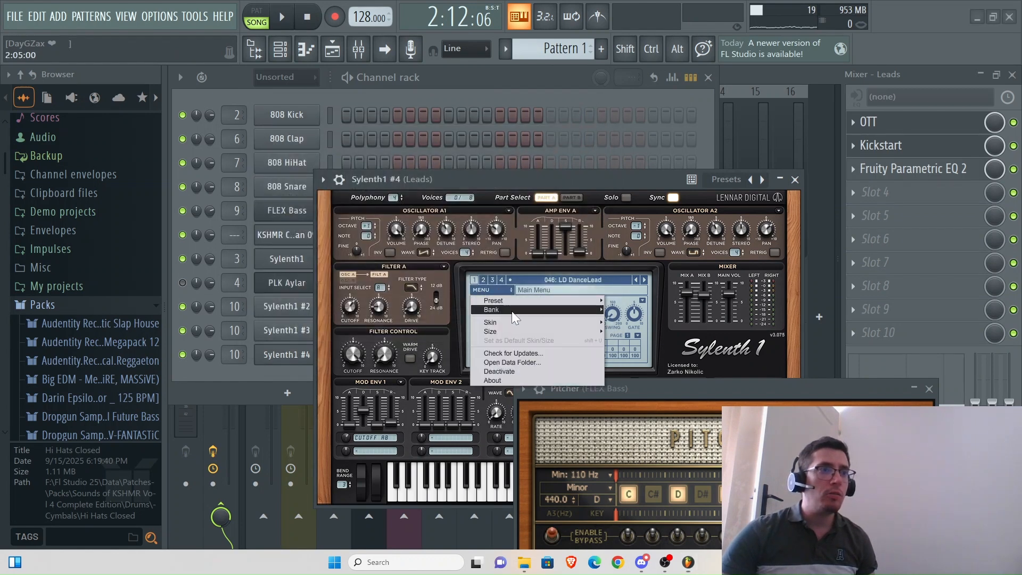
mouse_move(512, 310)
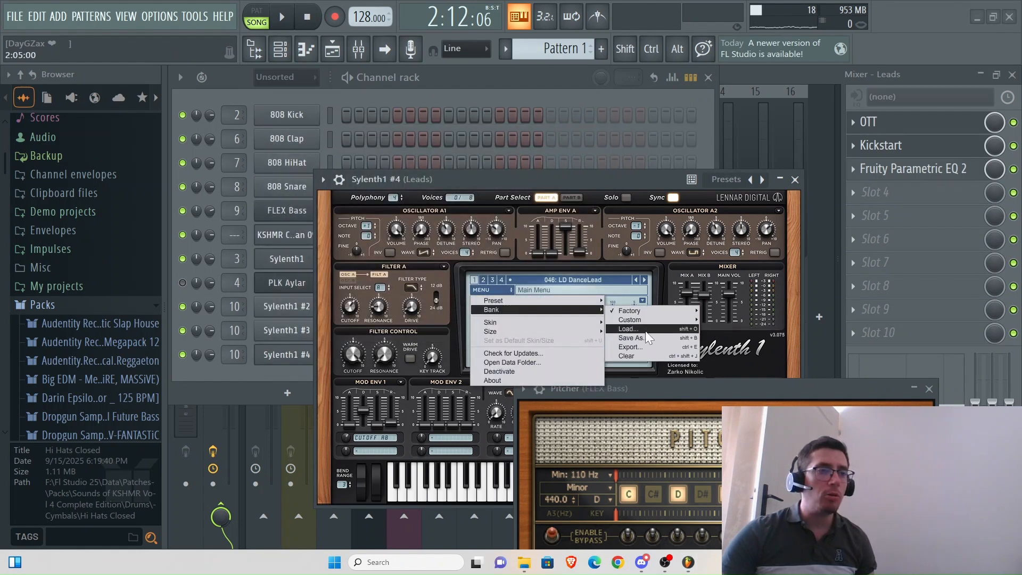
left_click(645, 330)
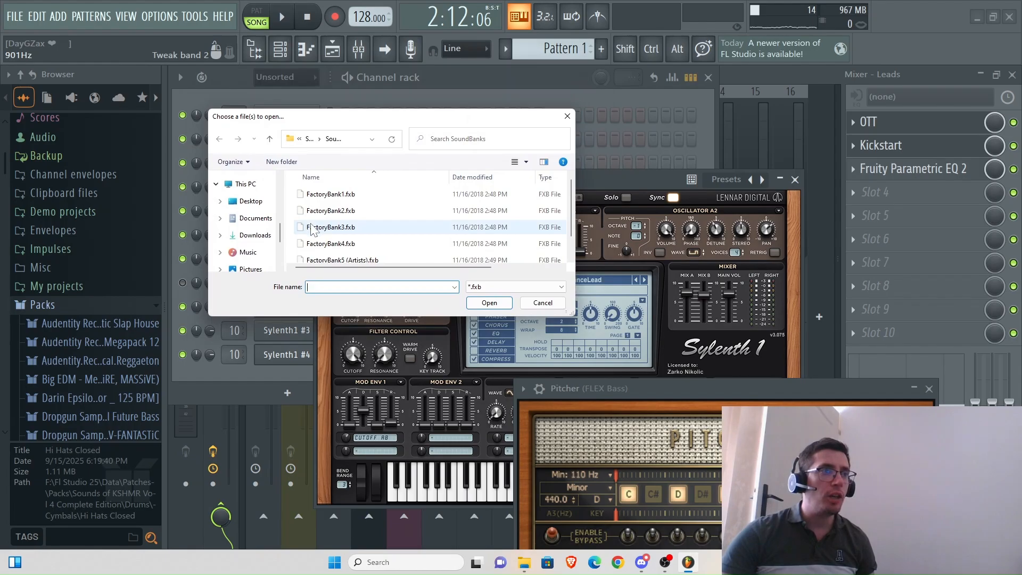
double_click(311, 227)
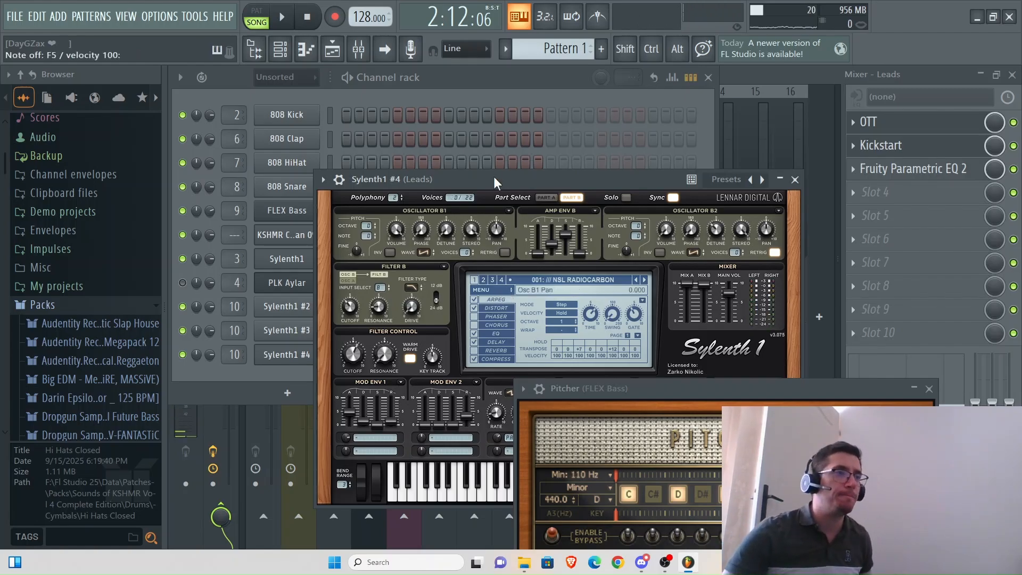
Step: Open the Sylenth1 #4 piano roll and set its snap to grid to 1/6 step, trying Cell first
left_click(468, 116)
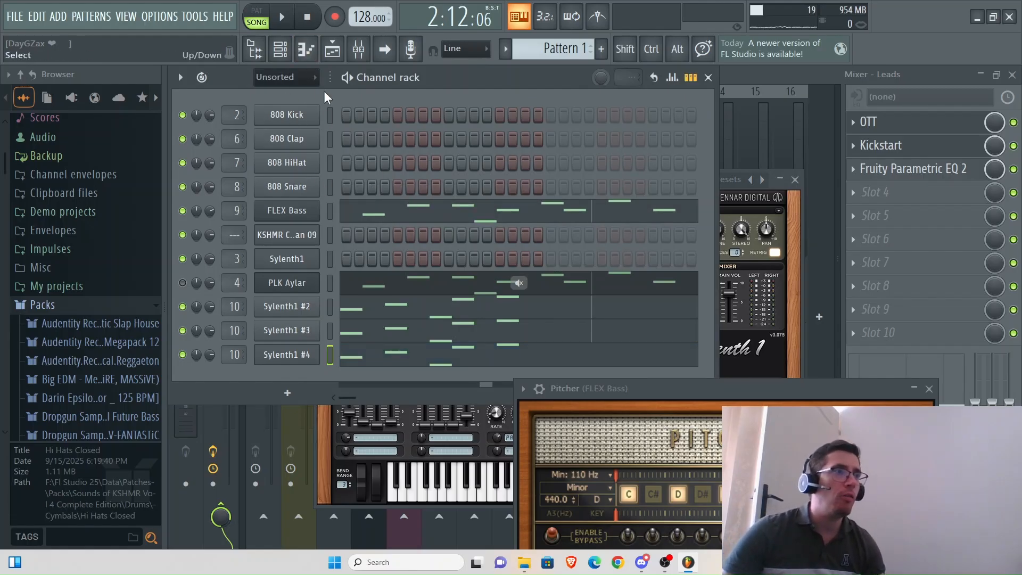
left_click(302, 60)
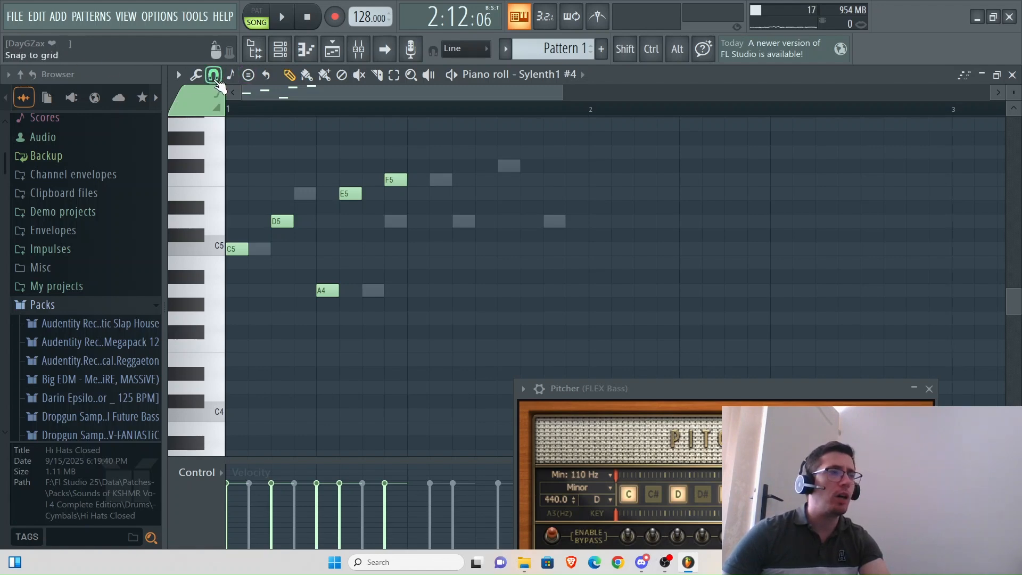
left_click(213, 76)
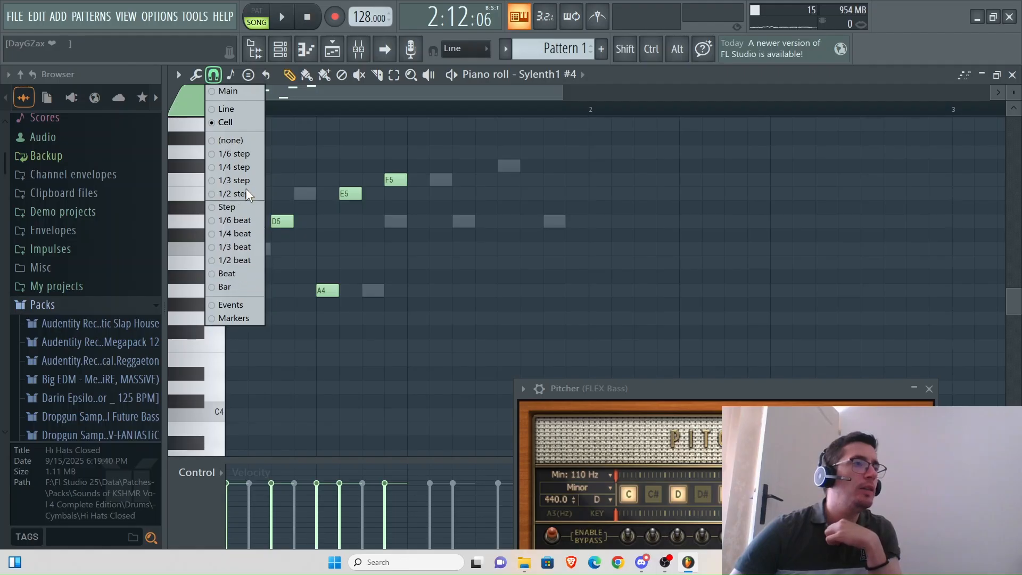
left_click(232, 120)
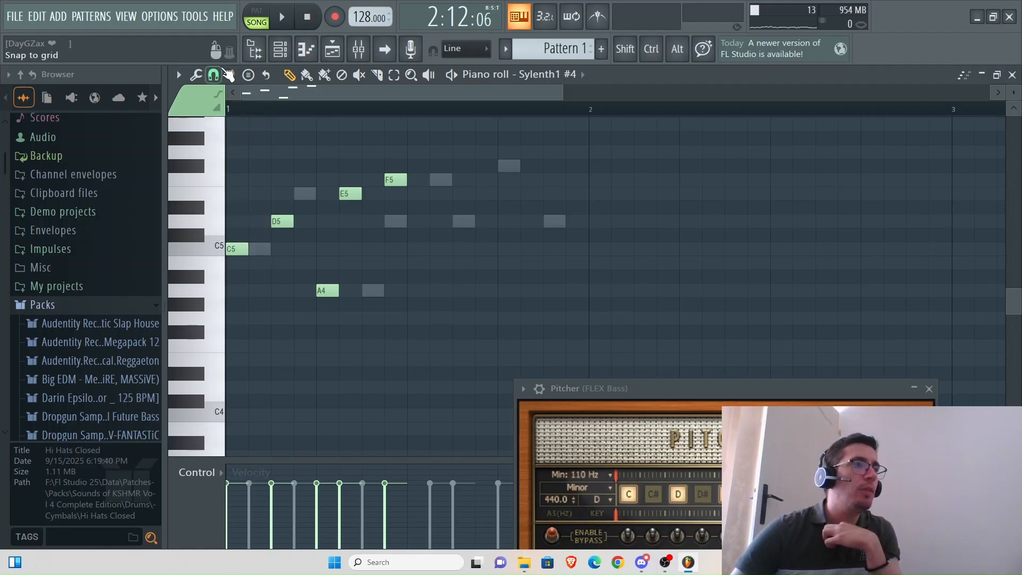
left_click(214, 74)
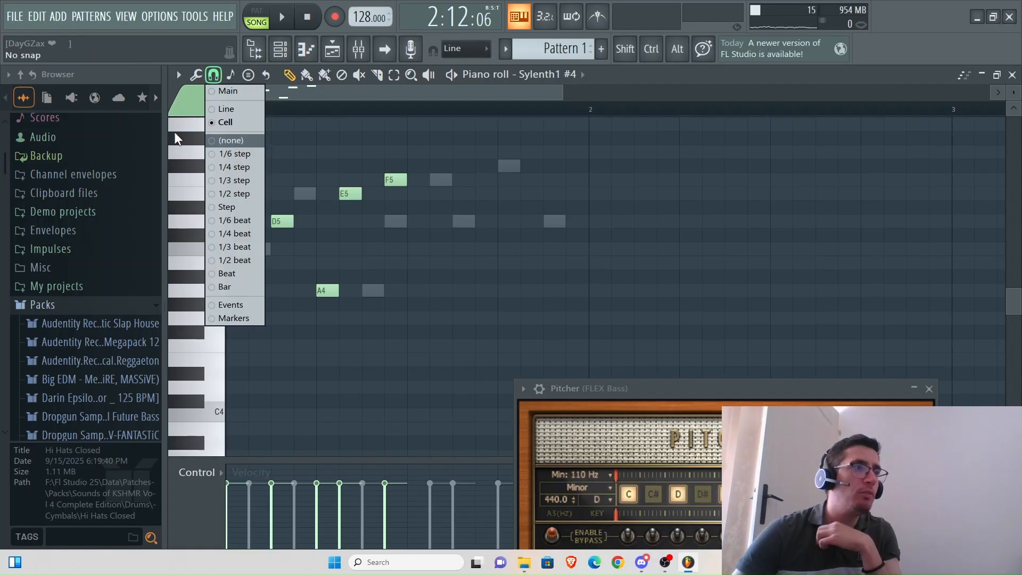
left_click(226, 152)
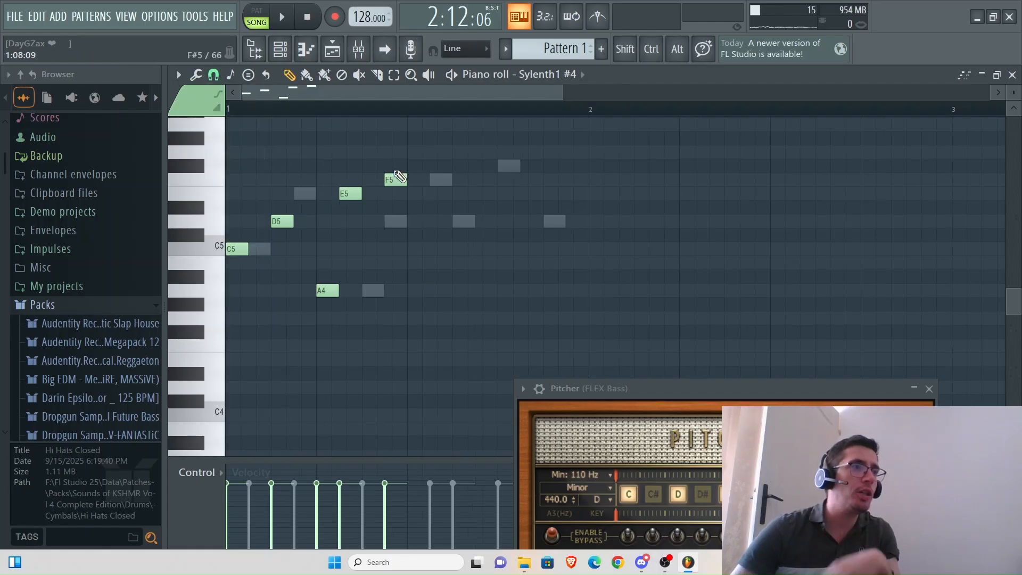
Step: Move the F5 note about three steps later in the melody and set the piano roll's snapping back to Cell
left_click_drag(397, 180, 461, 183)
left_click(213, 74)
left_click(238, 131)
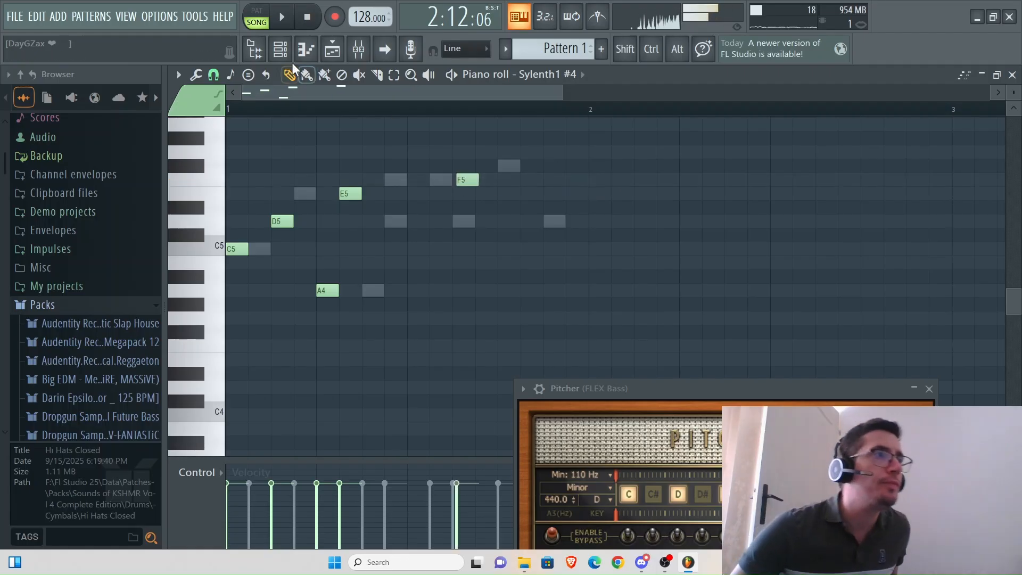
Step: Check the Channel rack, return to Sylenth1 #4's piano roll, and paint a row of C#5 notes from under the E5 note into bar 2
left_click(280, 49)
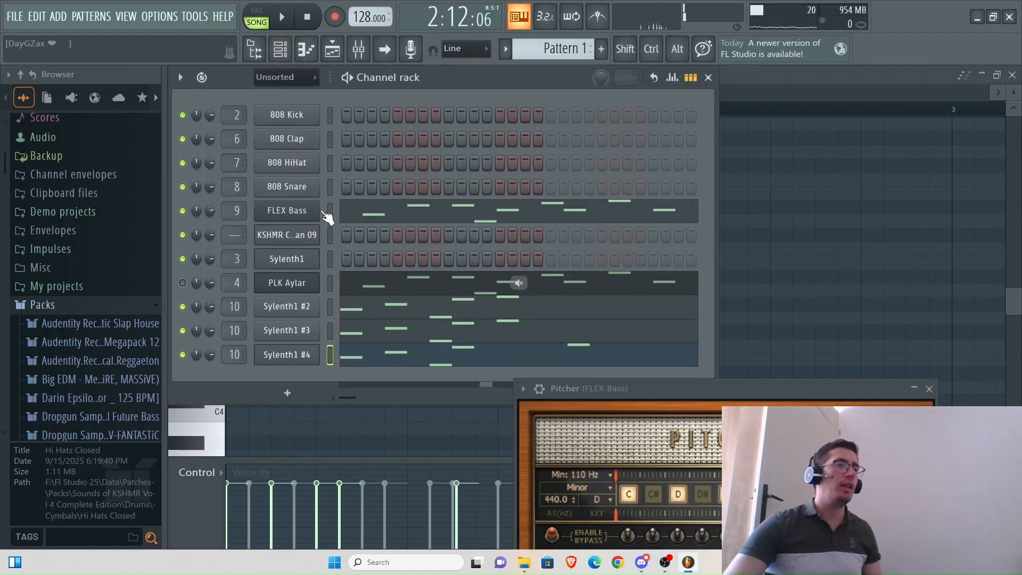
left_click(326, 52)
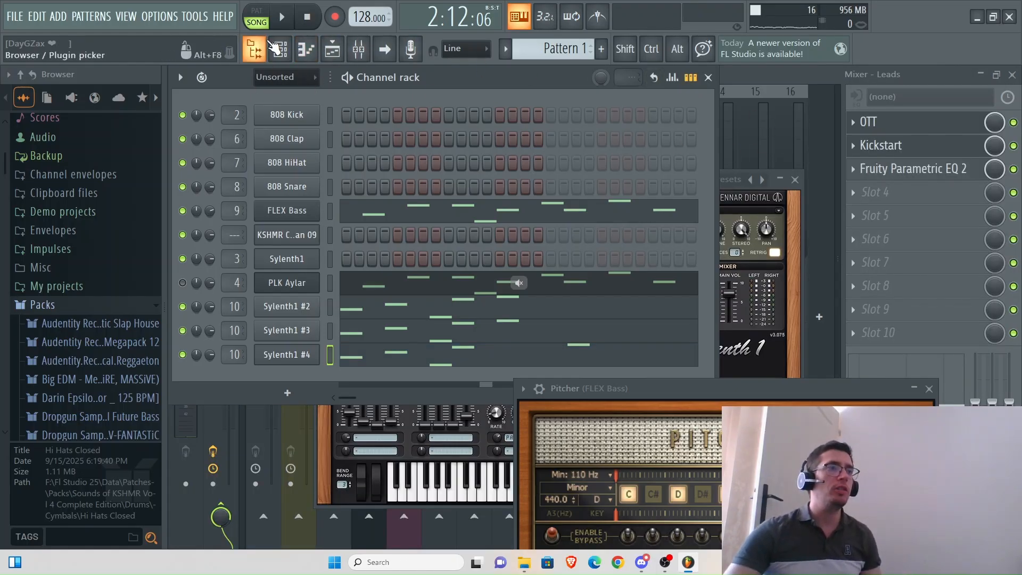
left_click(306, 49)
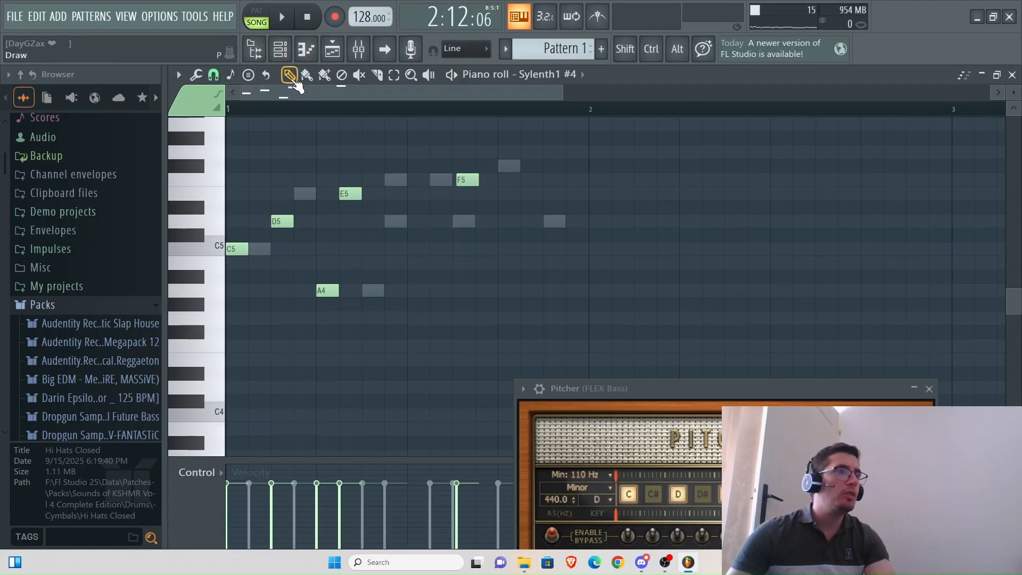
left_click(306, 75)
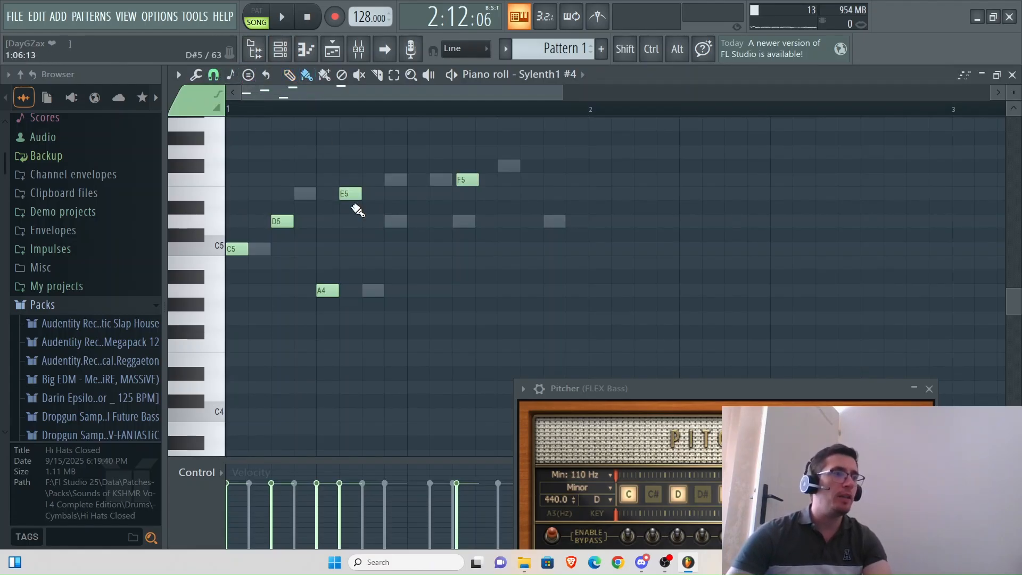
left_click_drag(351, 238, 787, 256)
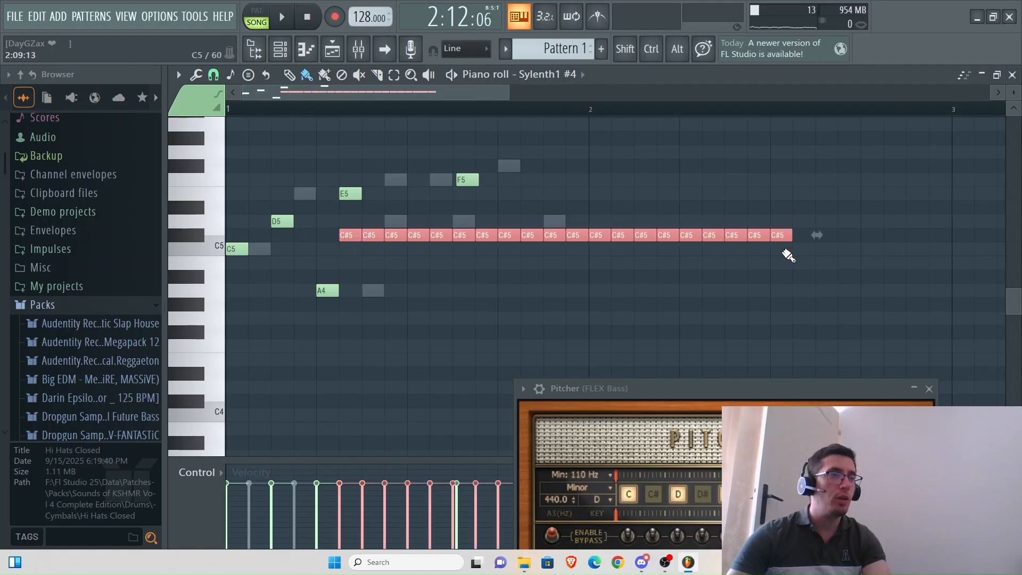
Step: Return to the Playlist and place a Pattern 1 clip at bar 1 on Track 5, erasing the filter cutoff automation clip painted there by mistake
left_click(332, 51)
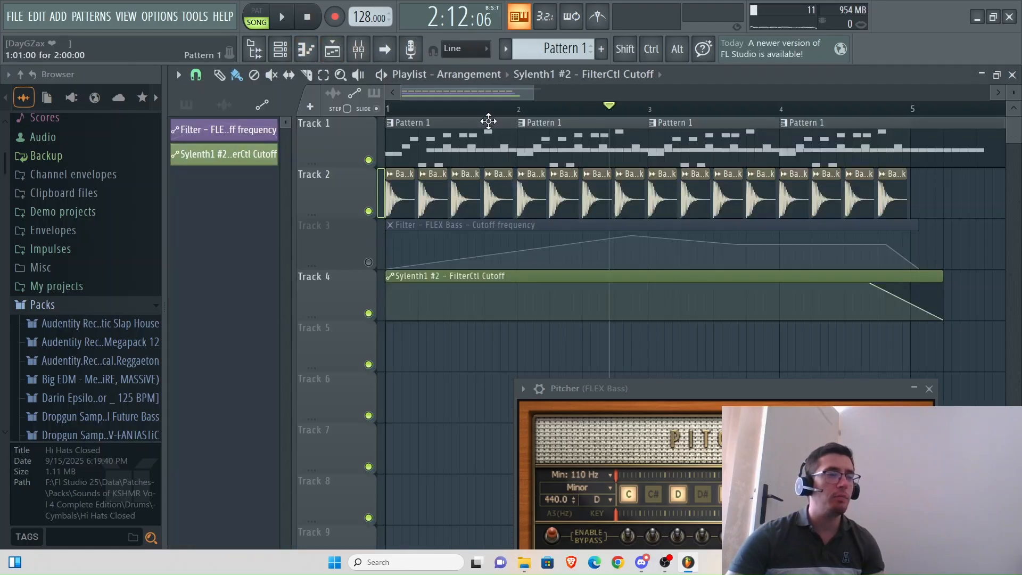
left_click(323, 75)
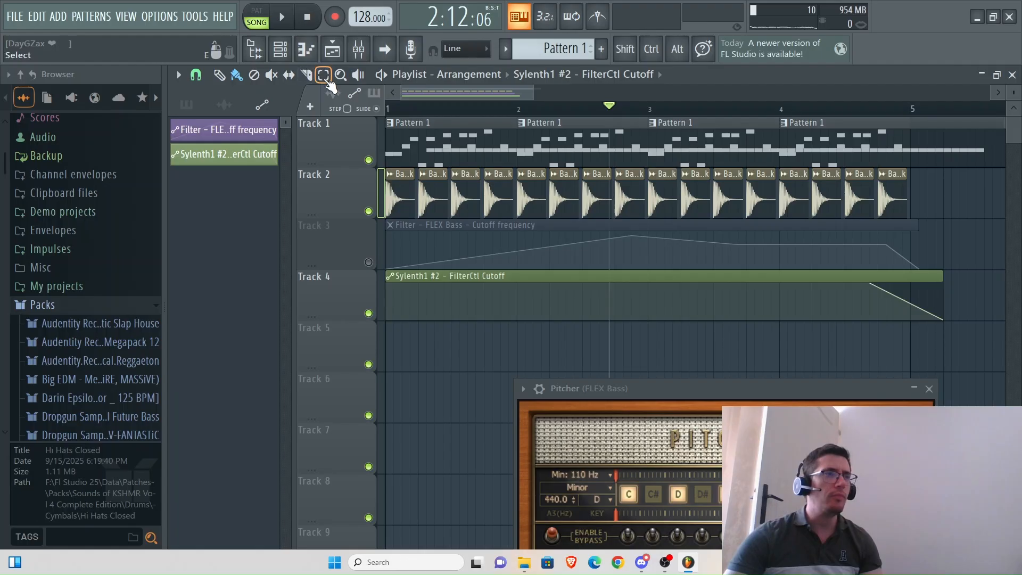
left_click(401, 348)
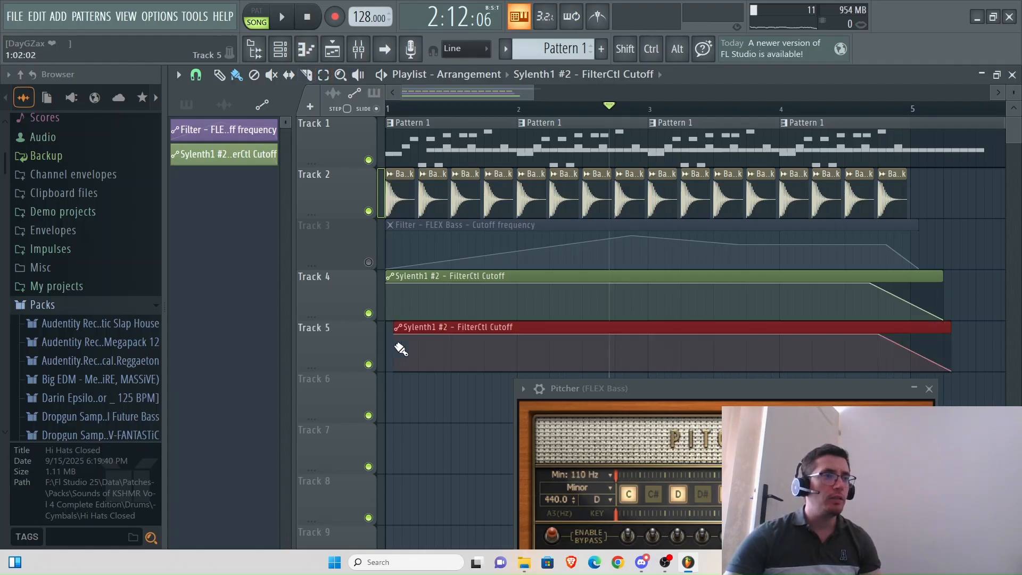
right_click(426, 327)
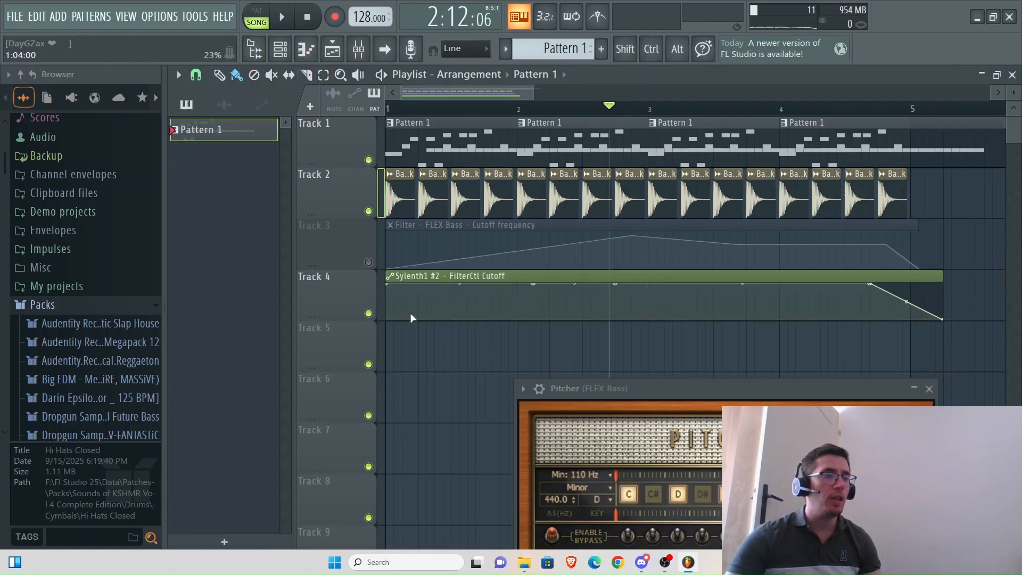
left_click(397, 349)
left_click_drag(434, 340, 394, 341)
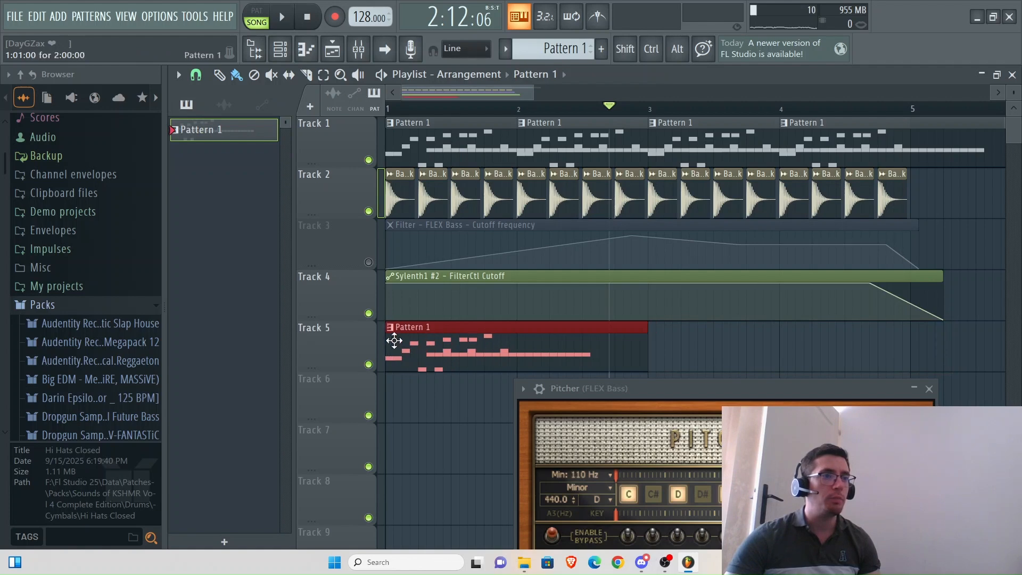
Step: Paint further Pattern 1 copies along Track 5 and erase all of them except the first clip at bar 1
left_click_drag(663, 354, 1019, 380)
right_click(934, 351)
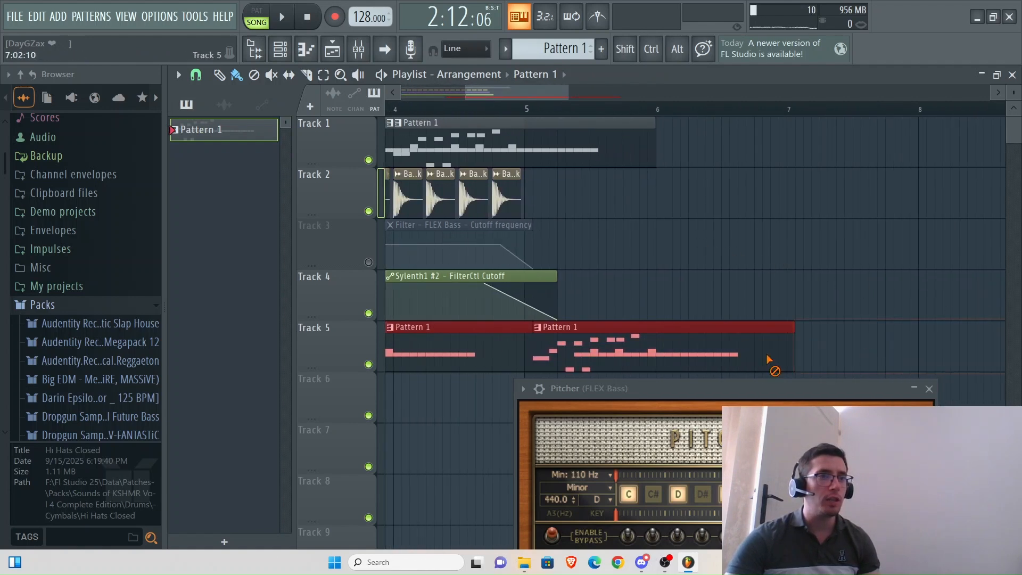
right_click(771, 361)
right_click(472, 353)
scroll(564, 91, "down", 2)
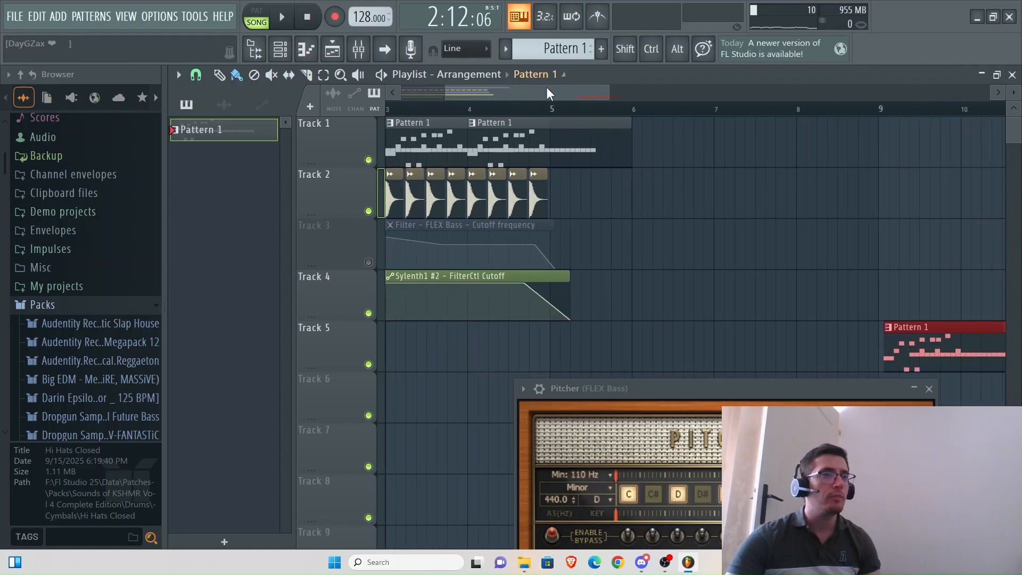
right_click(894, 333)
left_click_drag(576, 94, 121, 169)
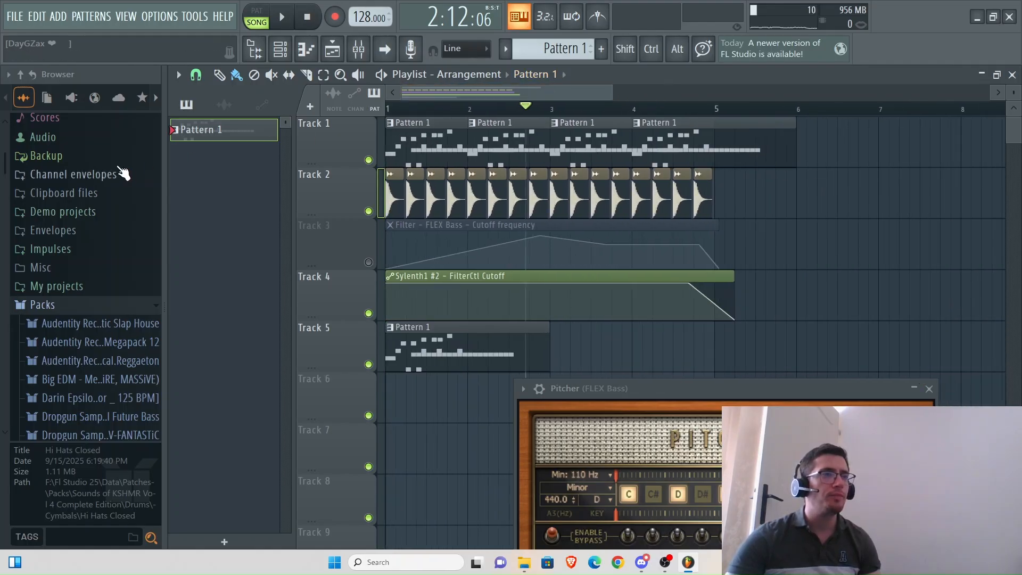
Step: Slice the last Pattern 1 clip on Track 1 at bar 5 and delete the piece after the cut
left_click(313, 78)
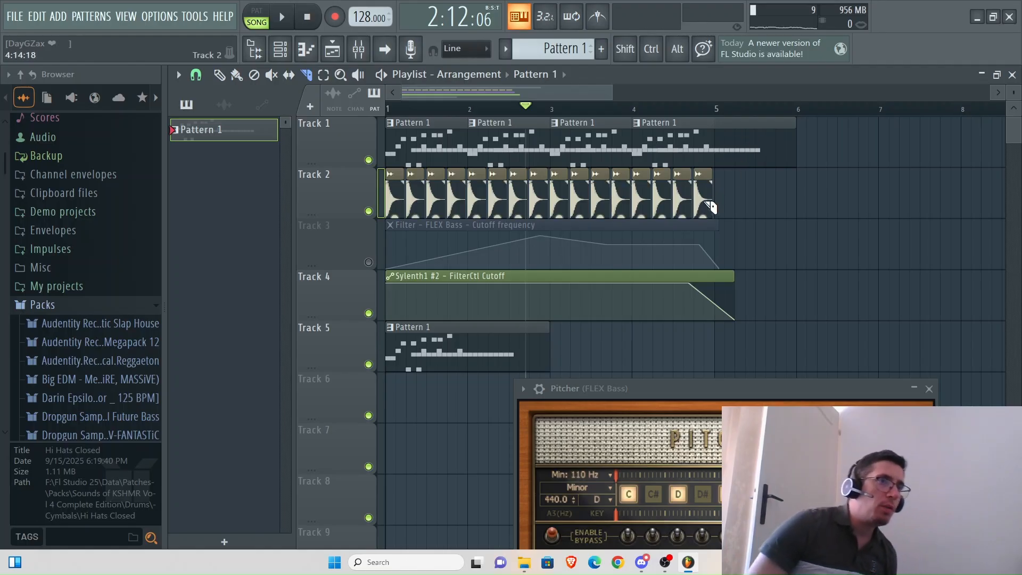
scroll(714, 124, "up", 5)
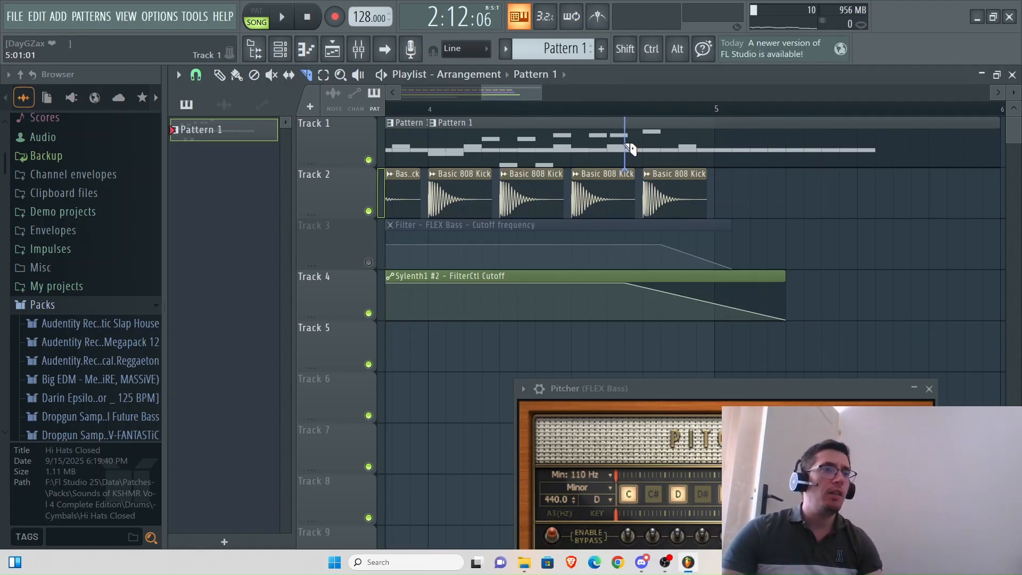
left_click(722, 146)
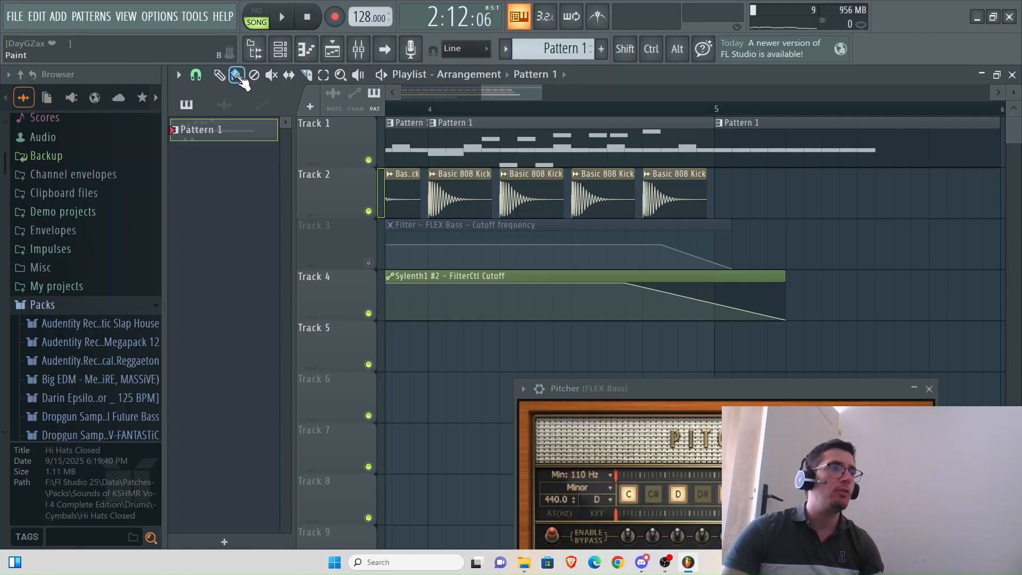
left_click(220, 75)
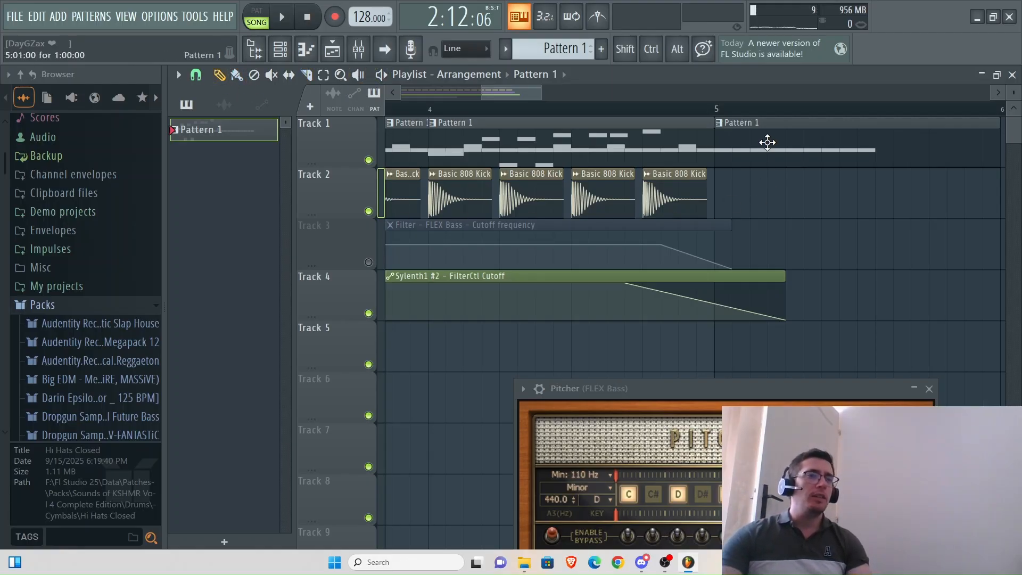
right_click(782, 139)
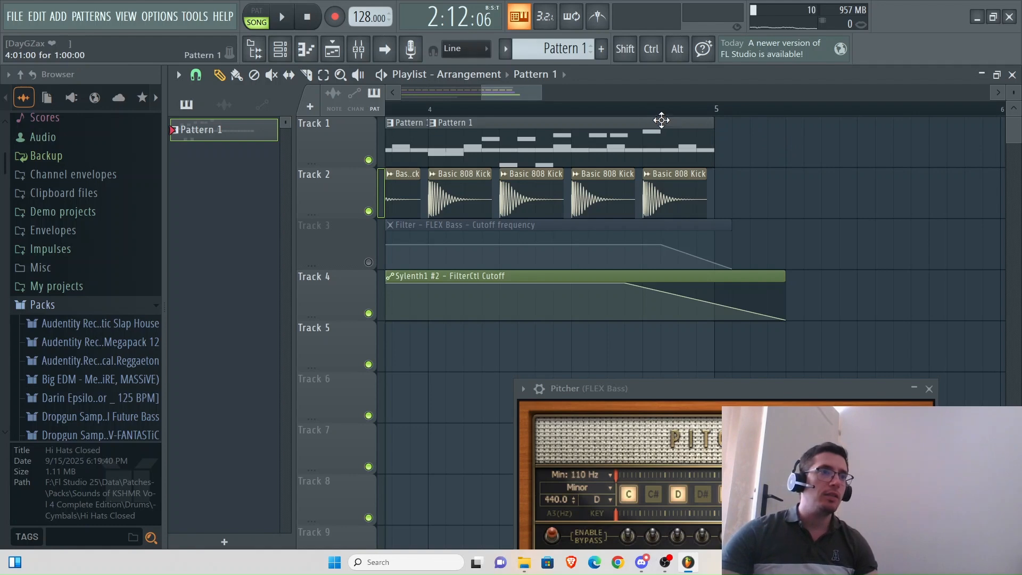
scroll(666, 121, "down", 4, "ctrl")
scroll(665, 127, "down", 2, "ctrl")
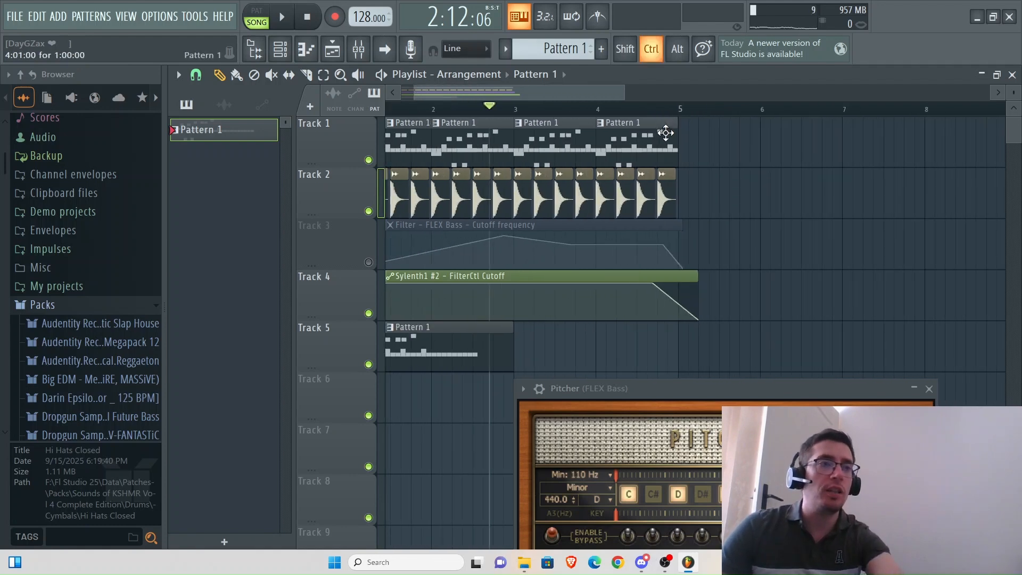
Step: Undo the deletion of the piece after bar 5 and delete the Pattern 1 clips starting at bars 3 and 4 on Track 1
key("ctrl+z")
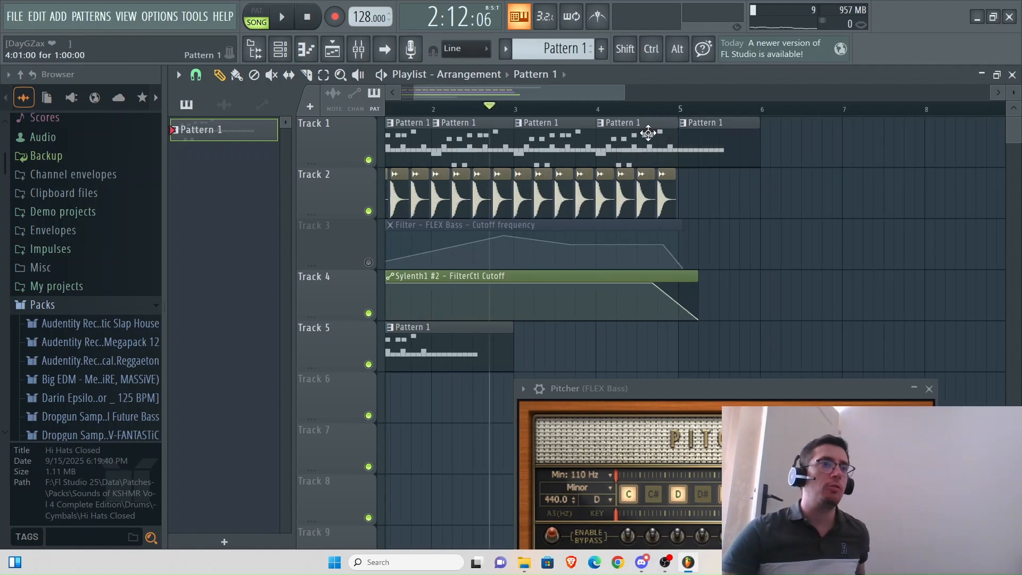
right_click(649, 132)
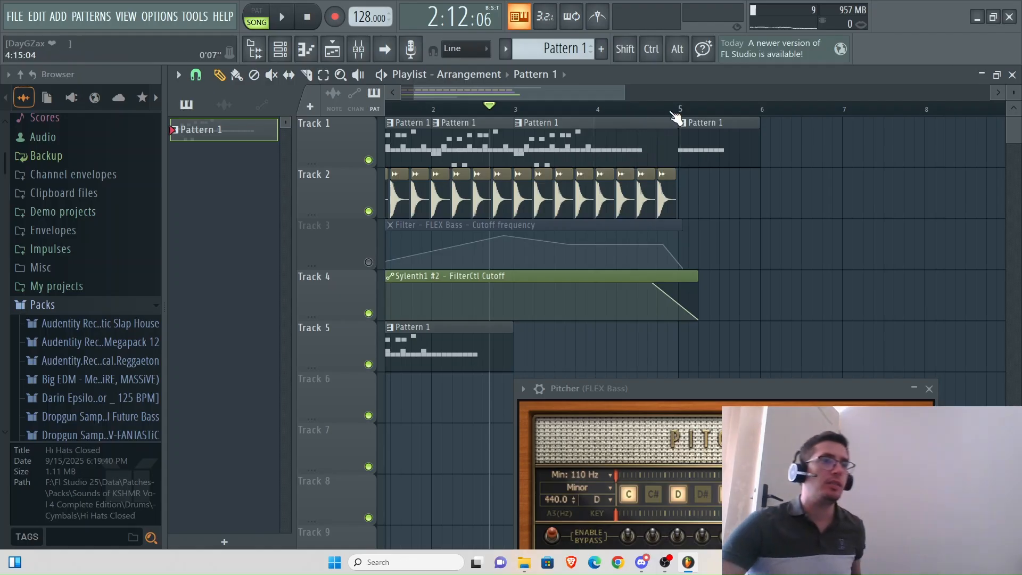
right_click(627, 132)
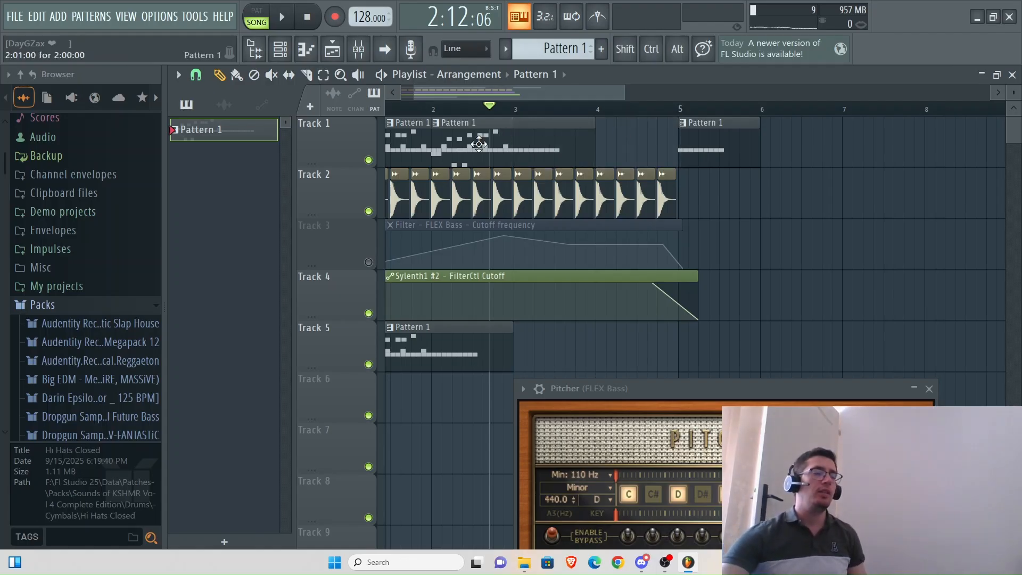
Step: Check the Channel rack and Mixer, and save the project as "my tutorial" in its own new project folder
left_click(280, 49)
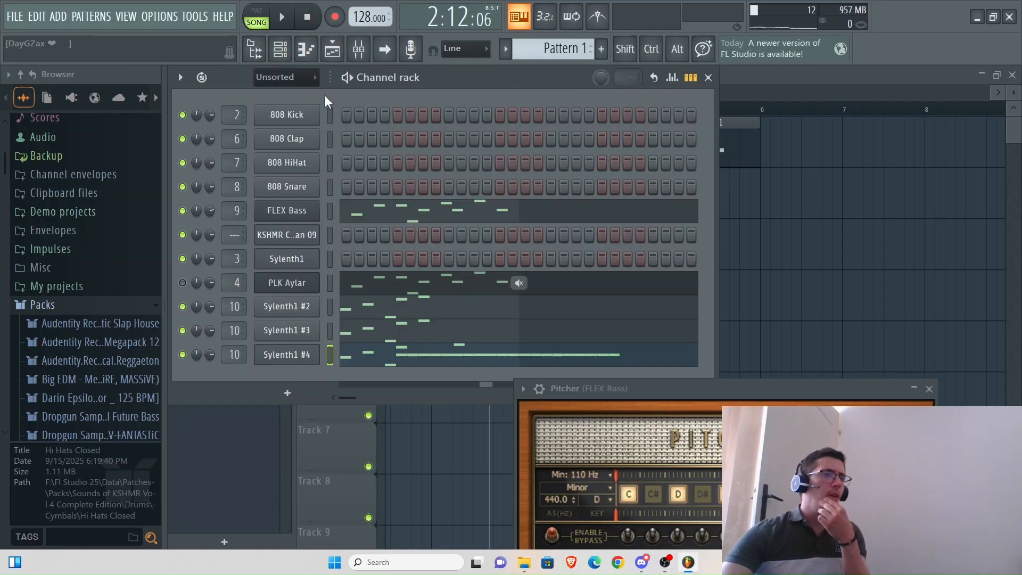
left_click(362, 51)
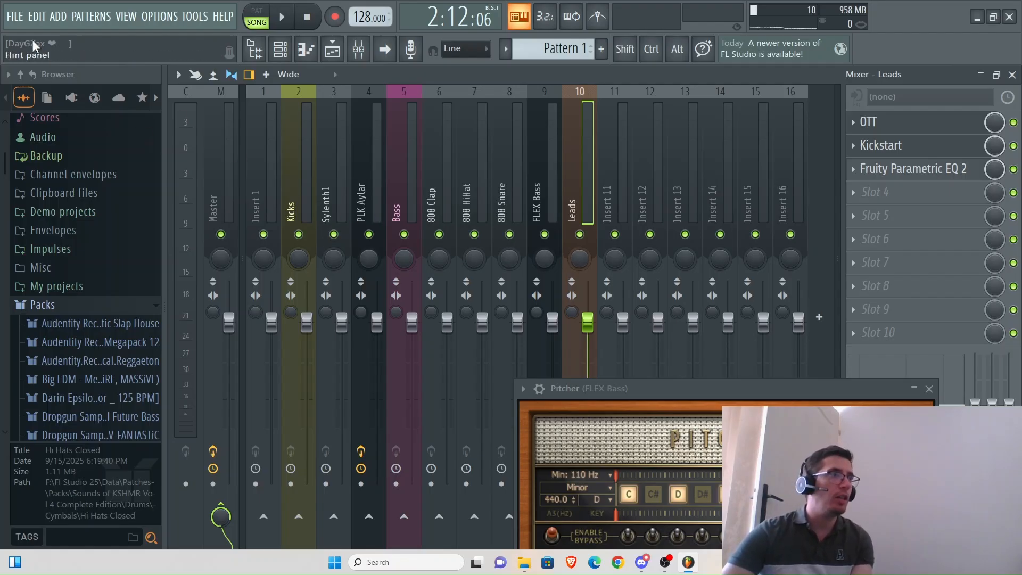
left_click(16, 17)
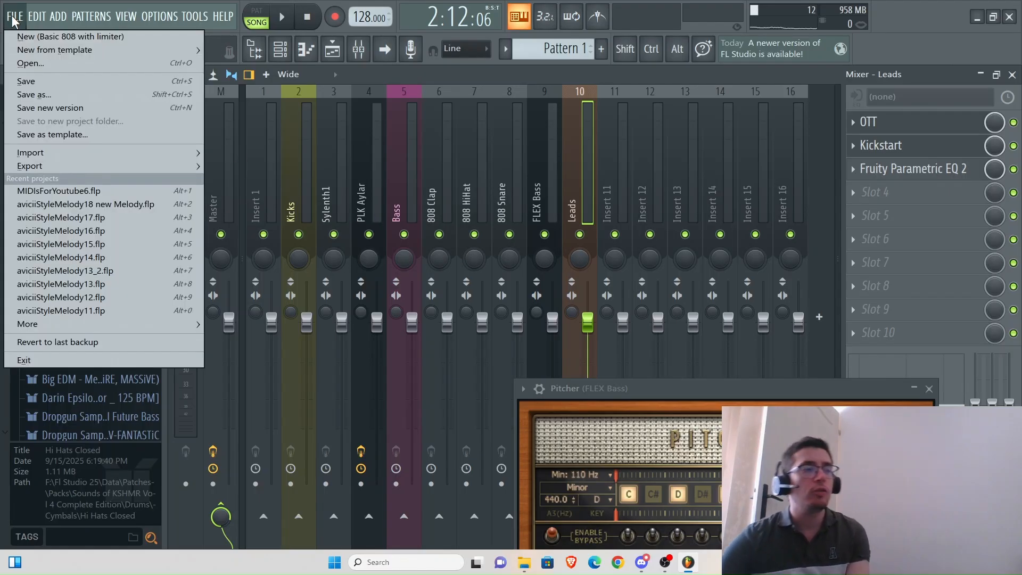
left_click(51, 94)
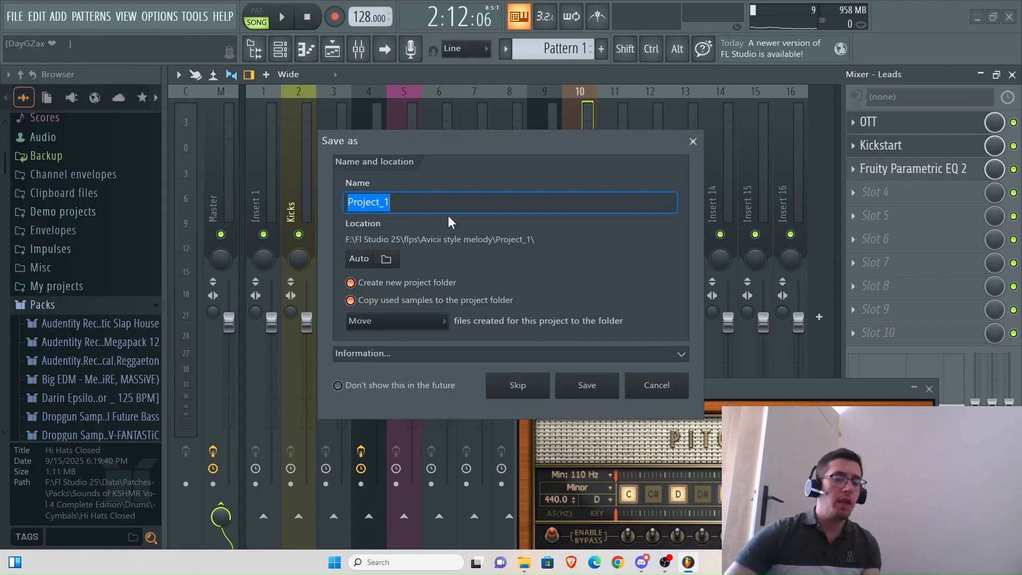
type("my")
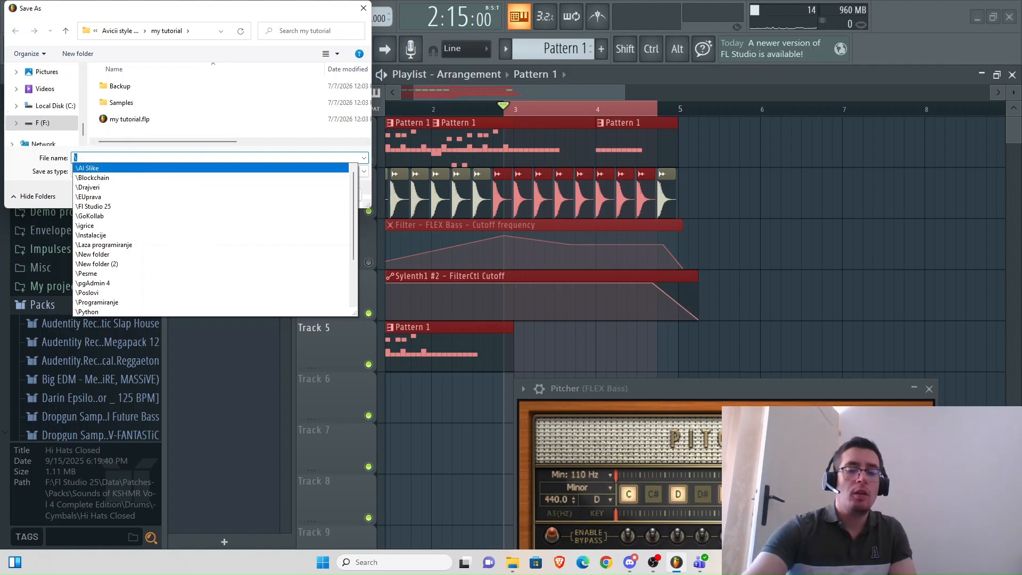
Step: Save the project under the new file name my tutorial123.flp in the my tutorial folder
key("BackSpace")
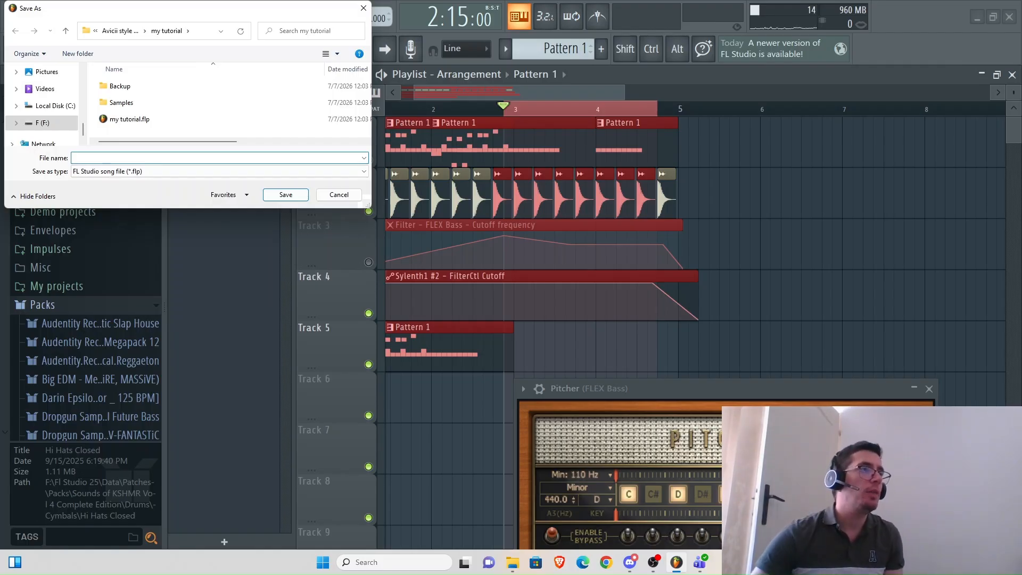
left_click(338, 195)
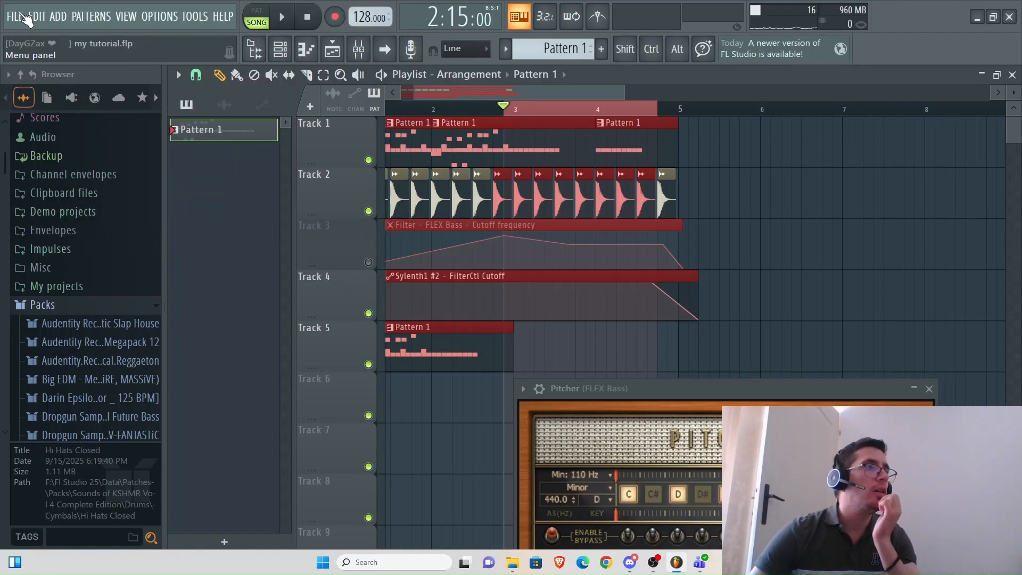
left_click(15, 16)
left_click(24, 94)
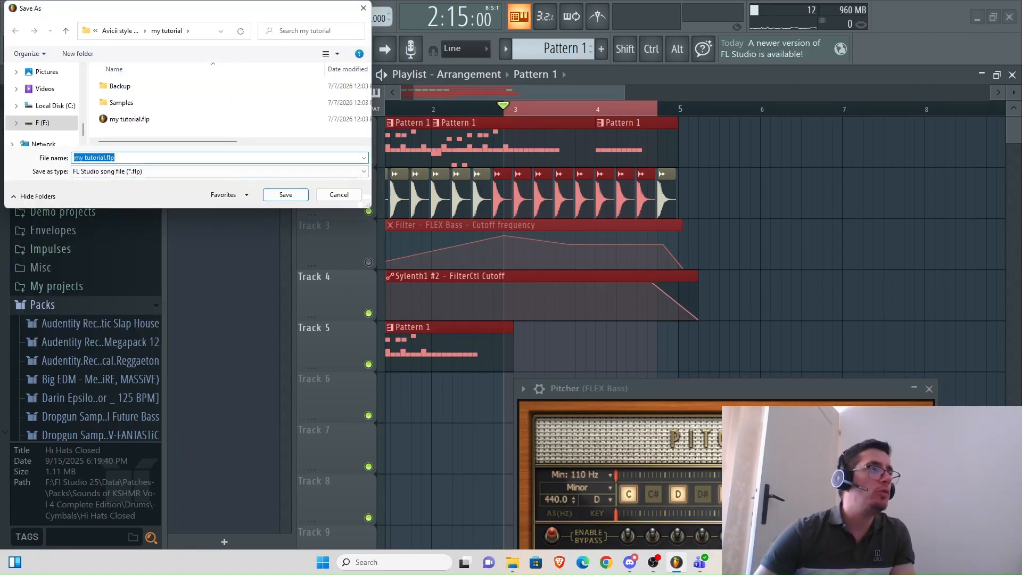
left_click(105, 159)
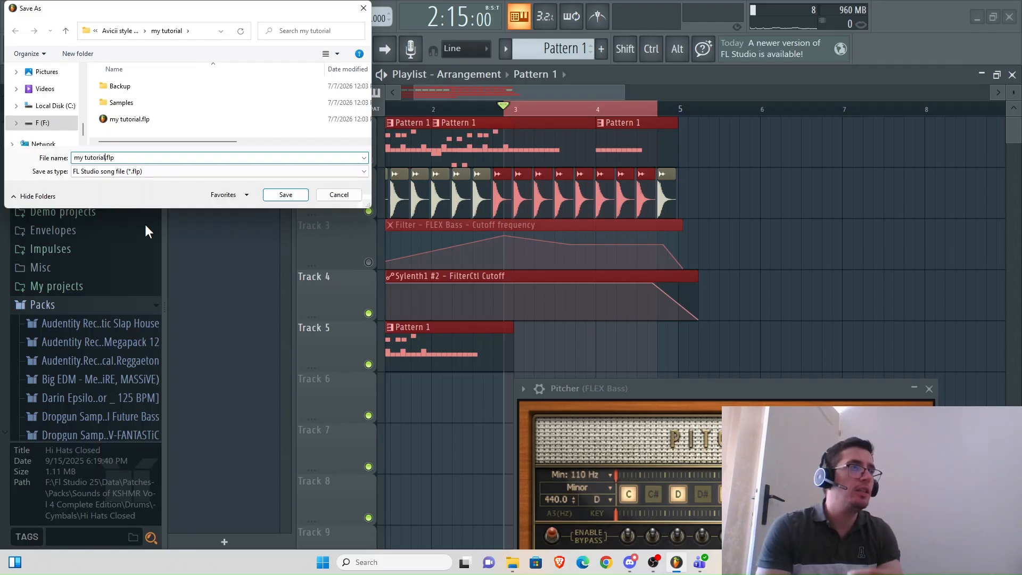
type("123")
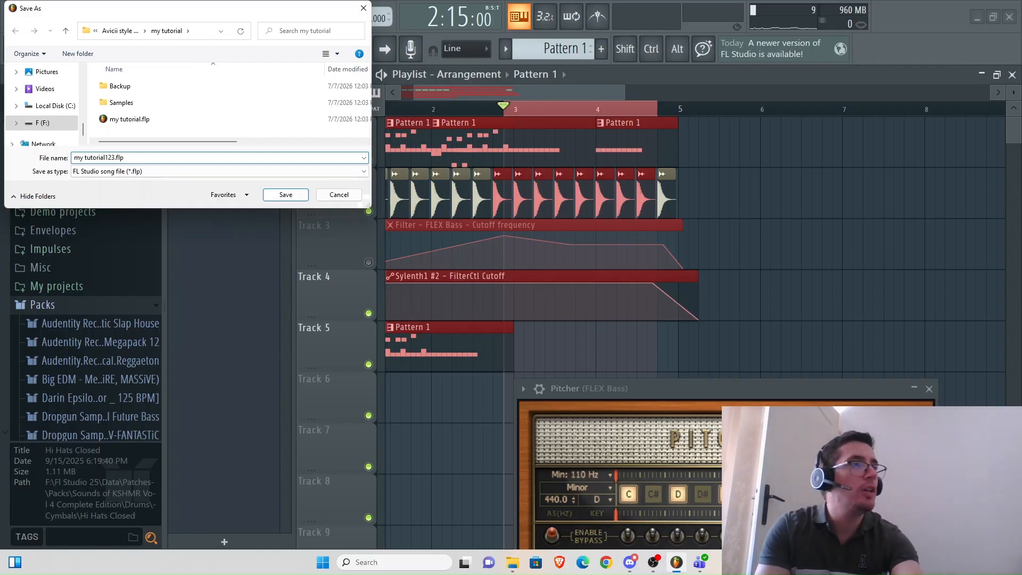
left_click(285, 194)
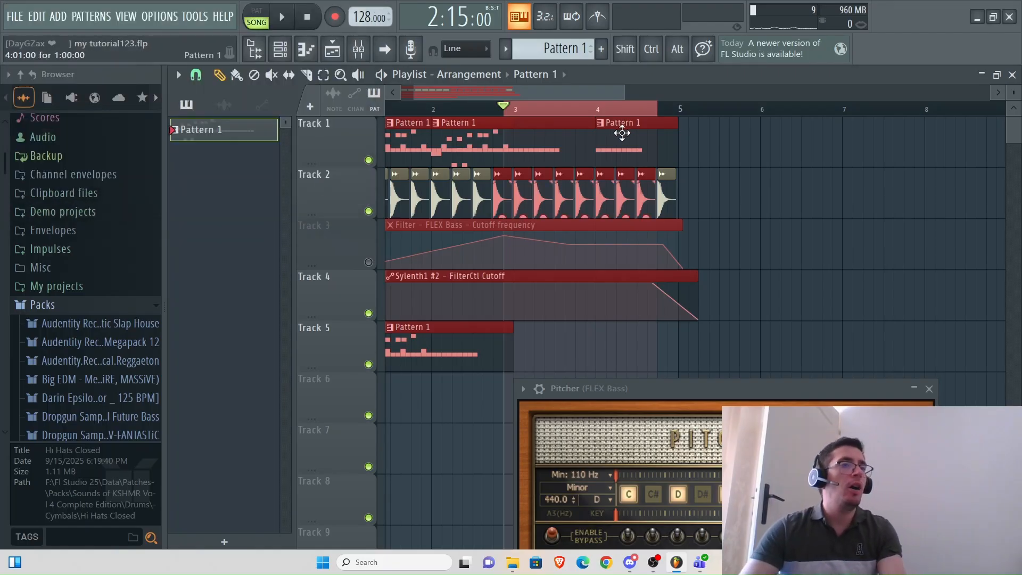
Step: Clear the Playlist's time selection after trying one from bar 1 to bar 5, and reset the playhead to the song start
double_click(683, 113)
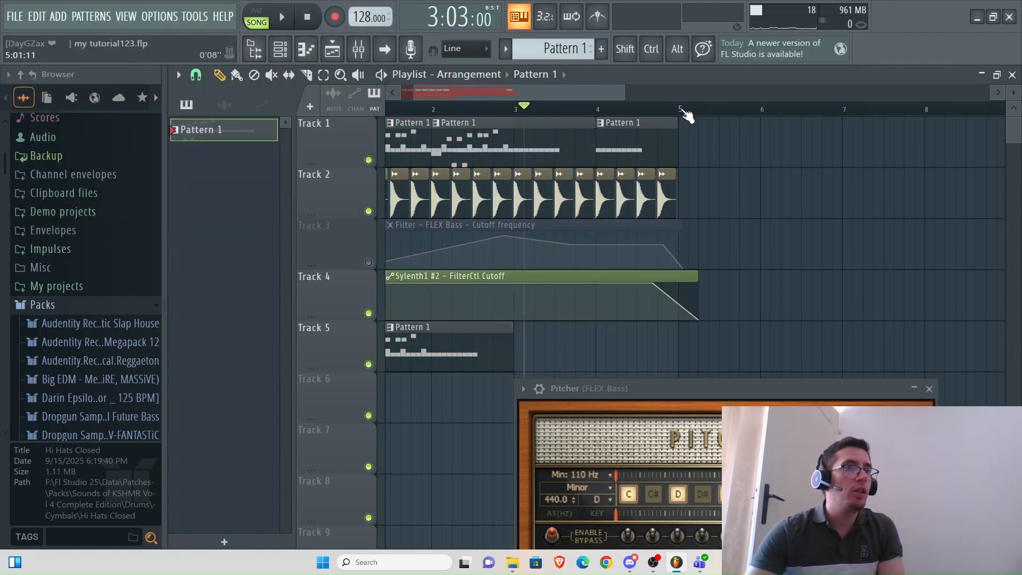
left_click_drag(687, 114, 131, 150)
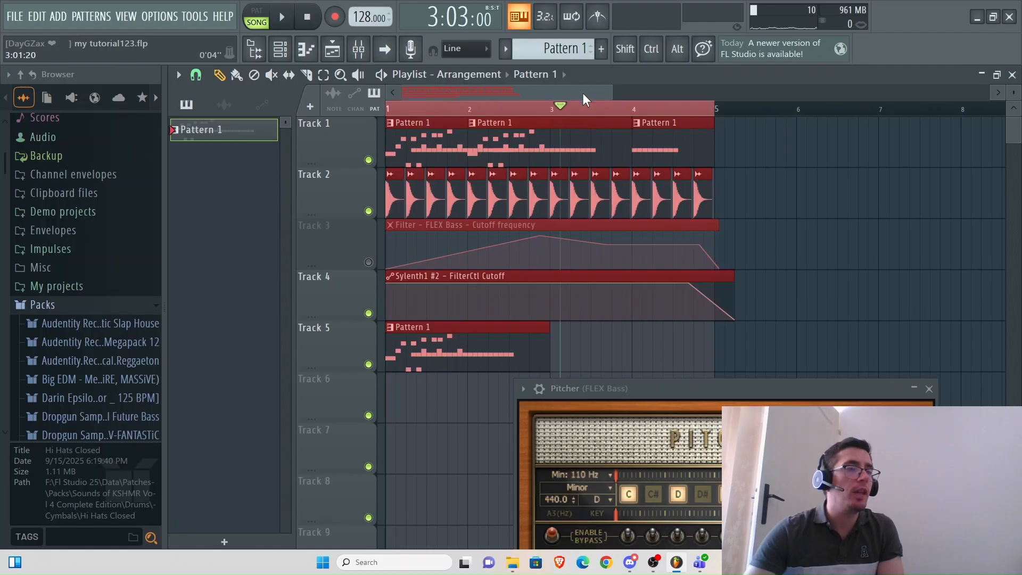
scroll(713, 110, "down", 2)
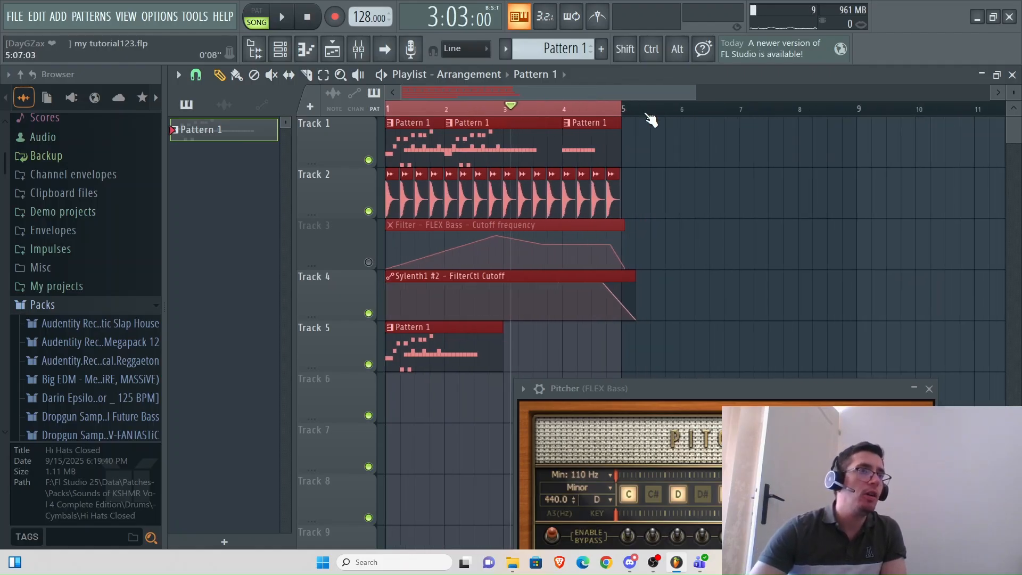
left_click(650, 119)
left_click(650, 118)
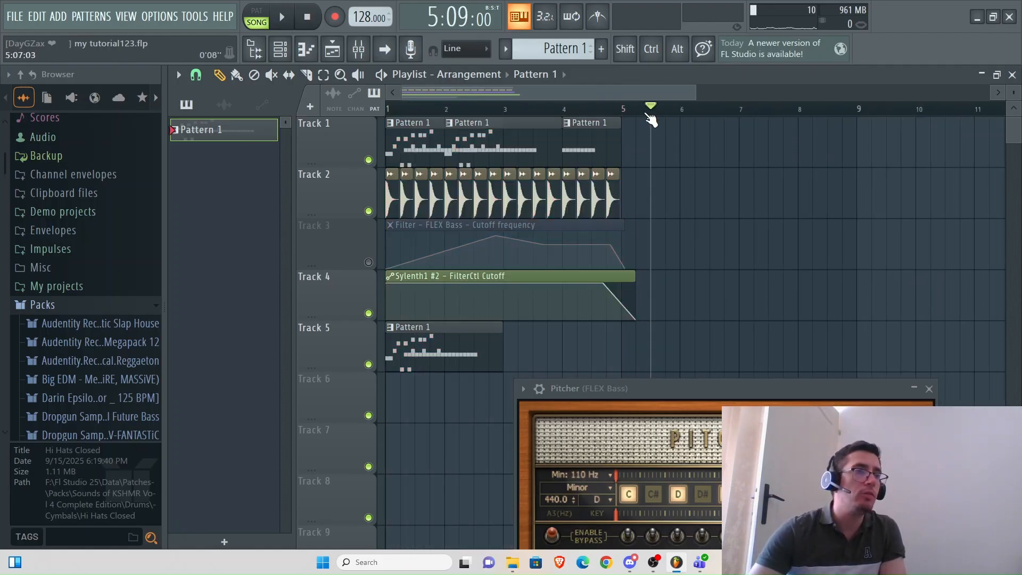
left_click(308, 17)
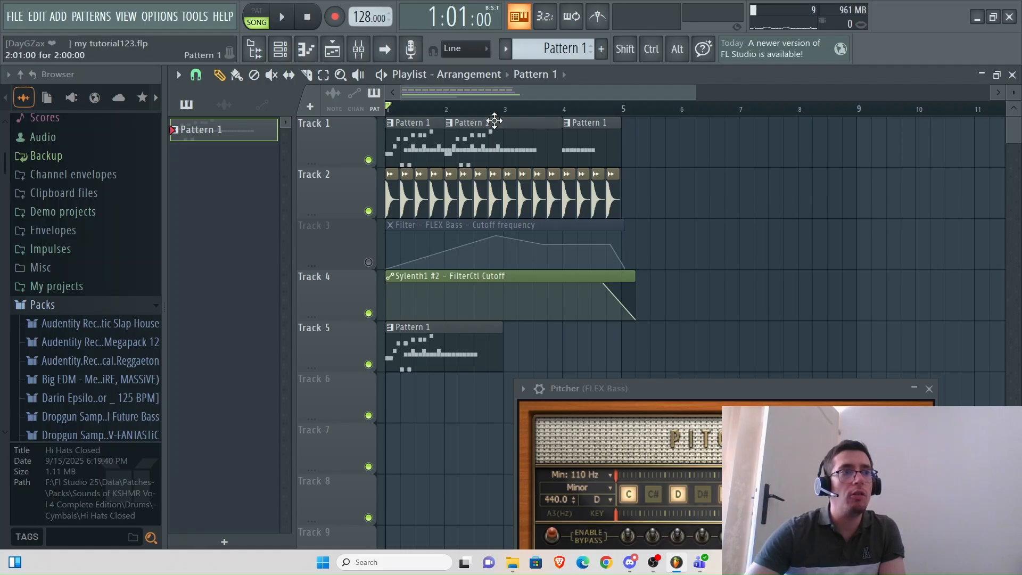
Step: Export the full song as an MPEG 3 audio file named my tutorial123.mp3 and start the rendering
left_click(19, 16)
left_click(39, 96)
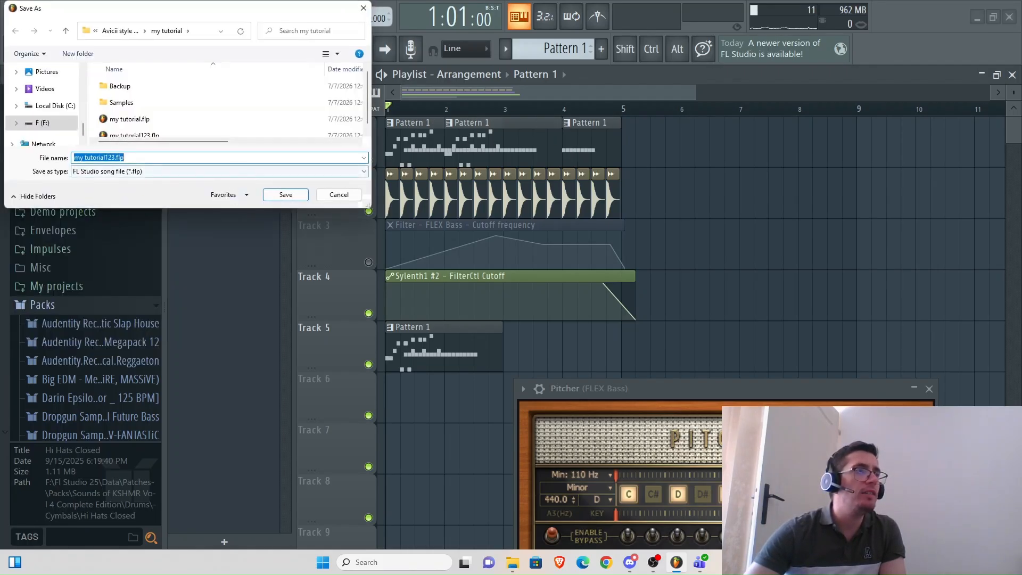
left_click(130, 170)
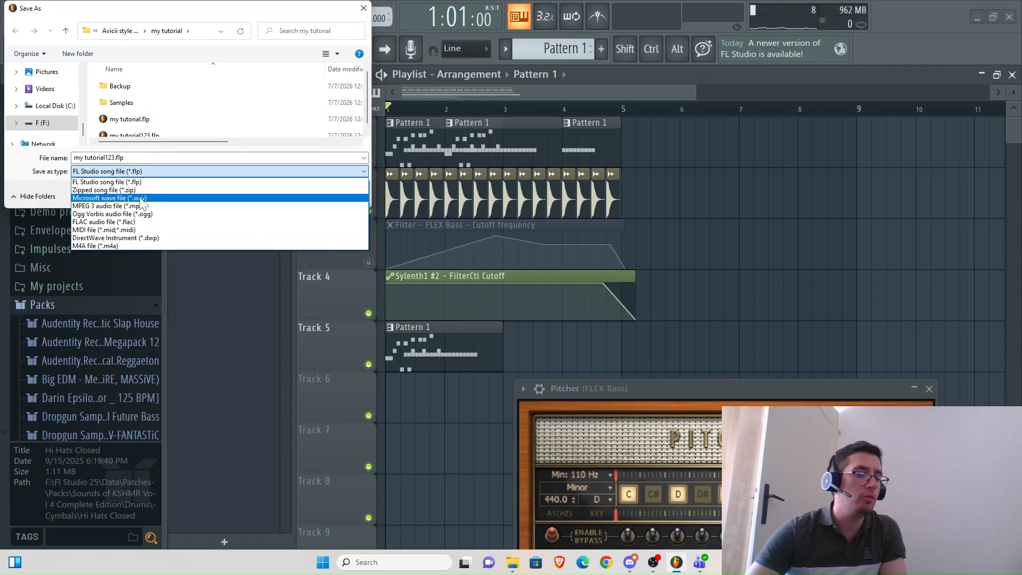
left_click(145, 205)
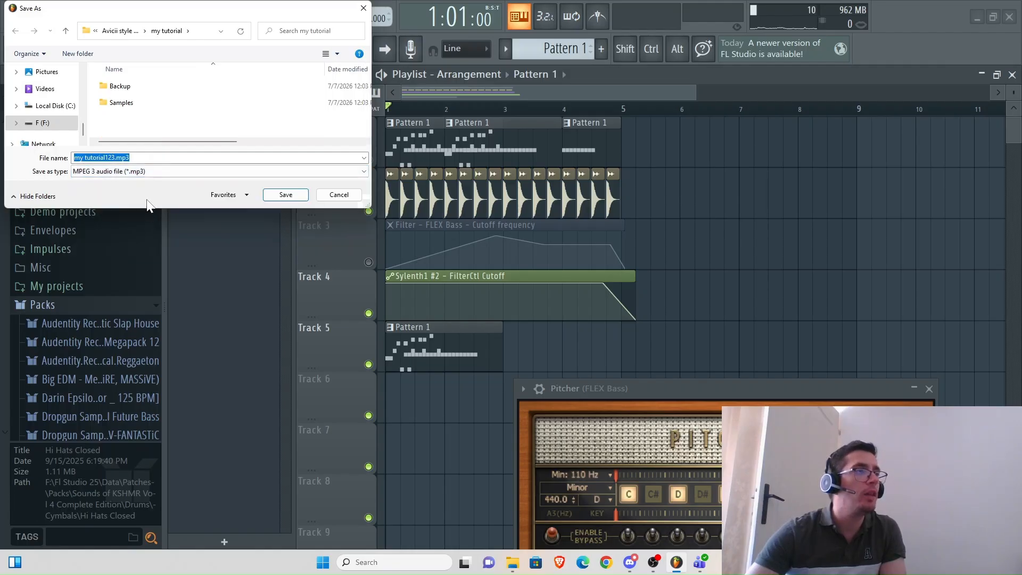
left_click(298, 201)
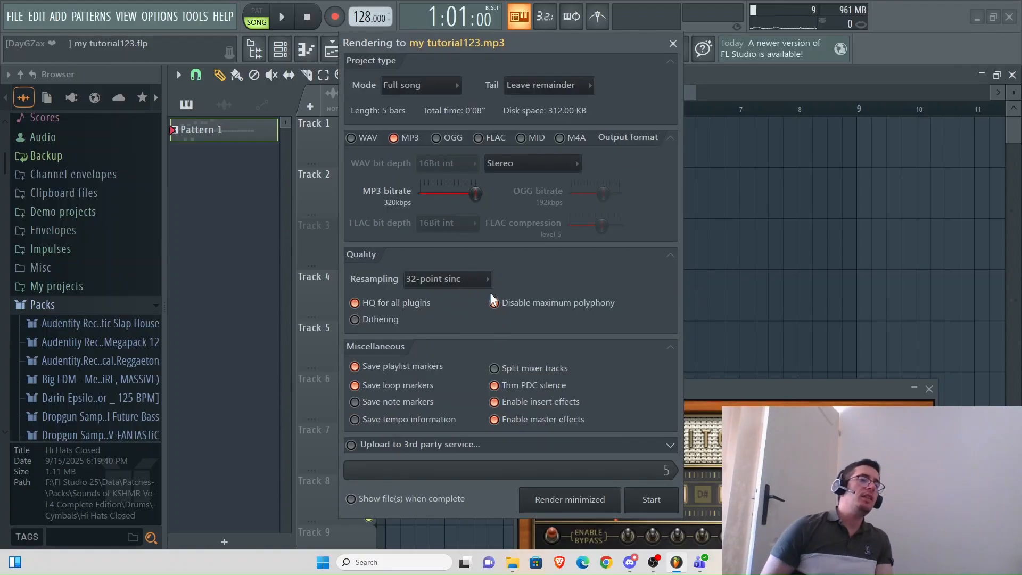
left_click(652, 499)
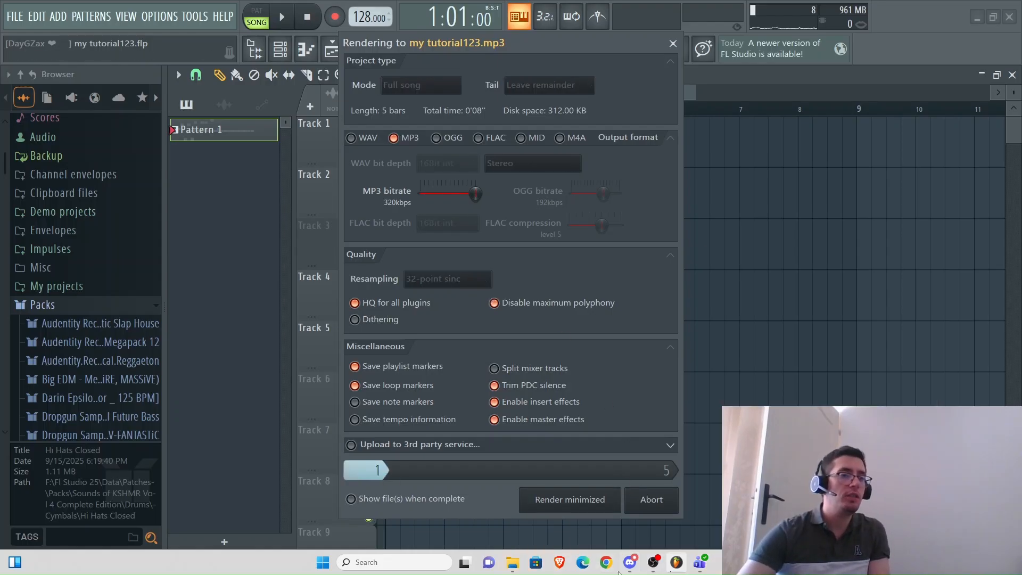